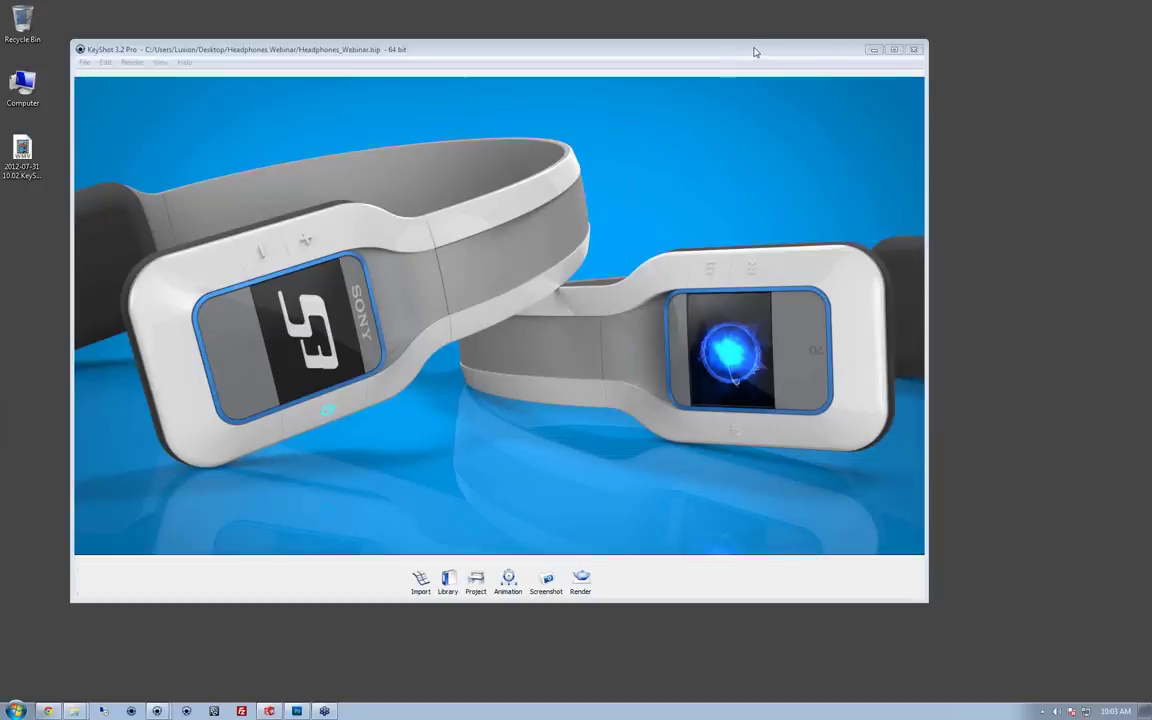
pyautogui.moveTo(760, 51)
pyautogui.mouseDown()
pyautogui.moveTo(770, 57)
pyautogui.moveTo(770, 39)
pyautogui.moveTo(742, 48)
pyautogui.moveTo(766, 49)
pyautogui.mouseUp()
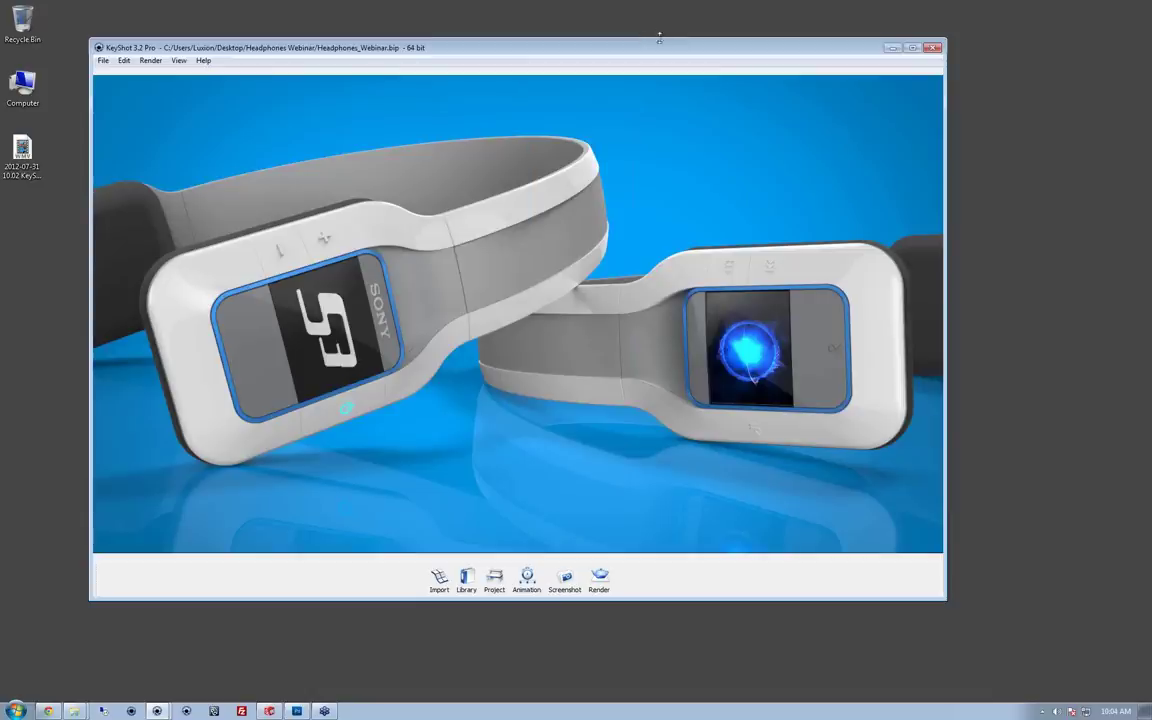
pyautogui.moveTo(660, 47); pyautogui.dragTo(660, 31)
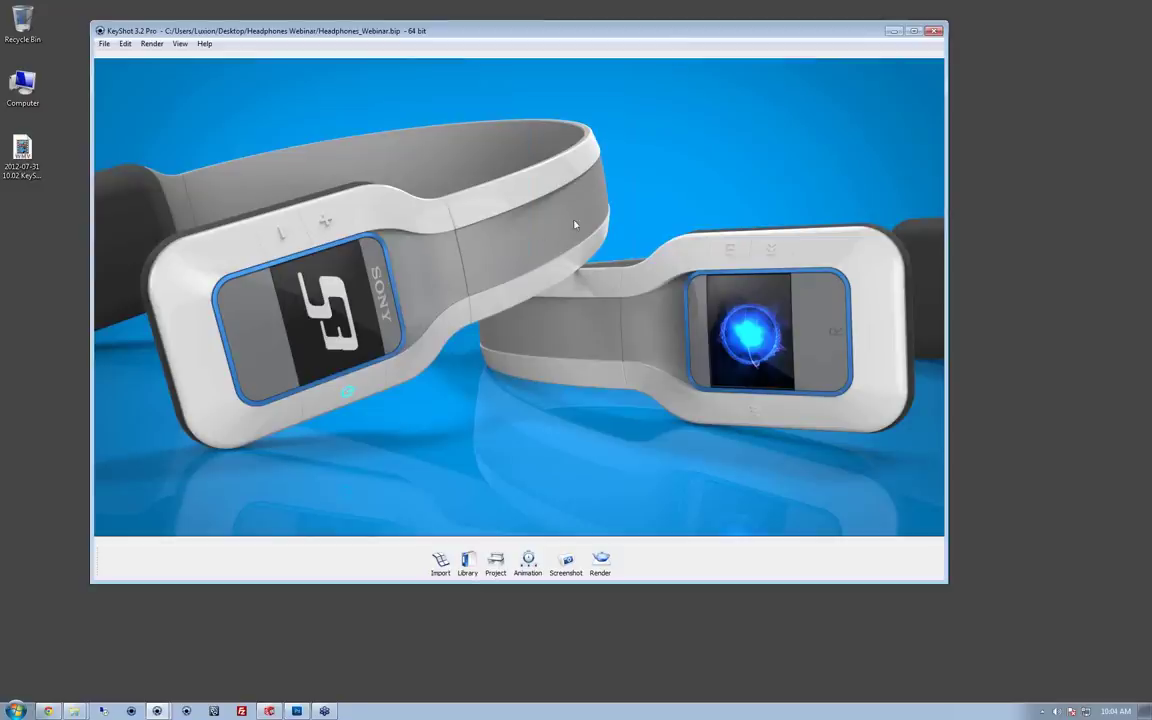
# Step: Switch to SolidWorks and examine the headphone model from several angles together with its solid body folders
pyautogui.click(270, 711)
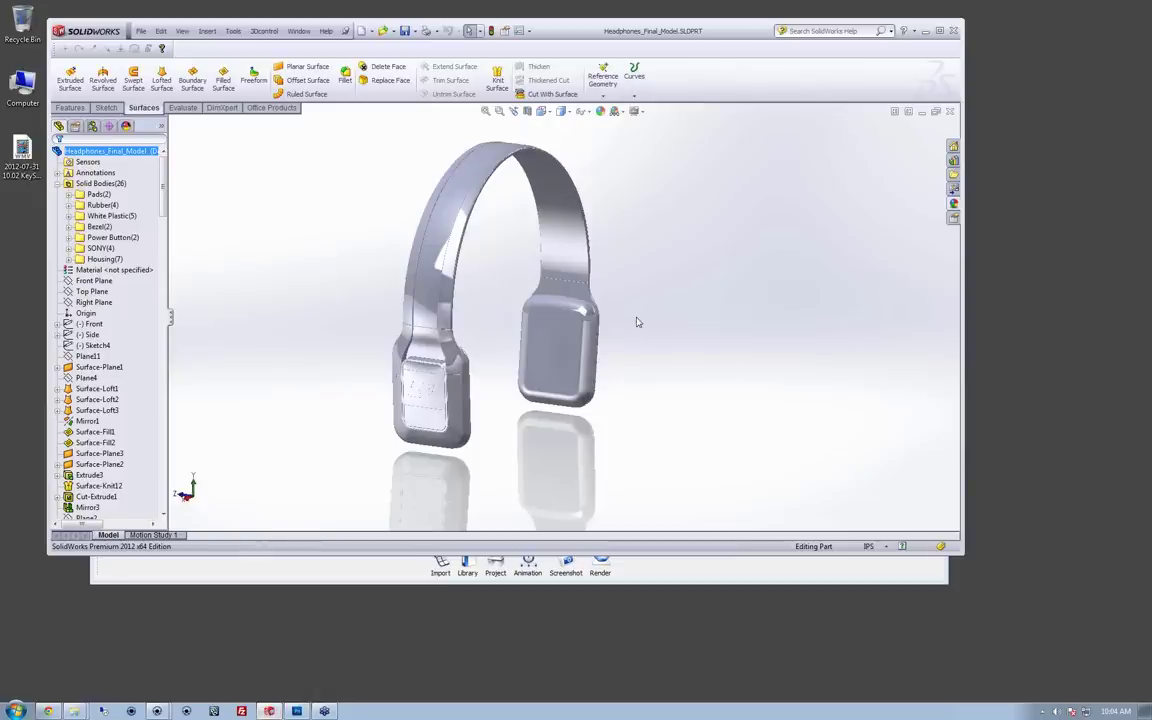
pyautogui.moveTo(575, 291); pyautogui.dragTo(689, 362, button='middle')
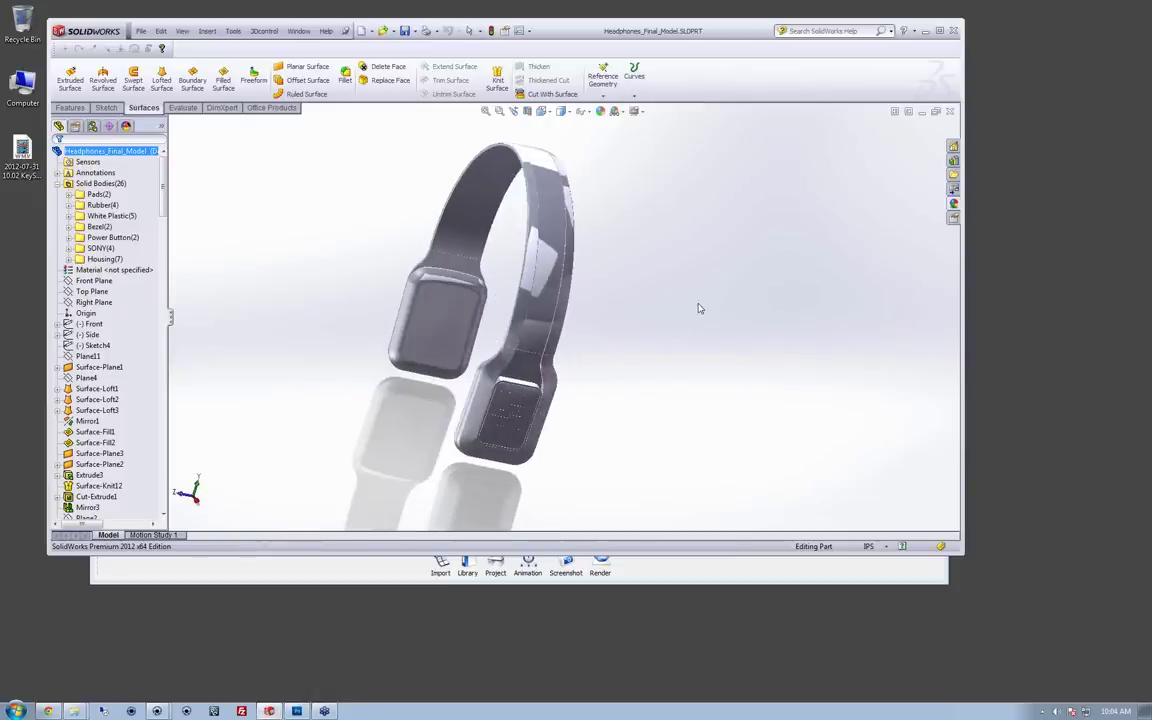
pyautogui.moveTo(697, 309); pyautogui.dragTo(650, 278, button='middle')
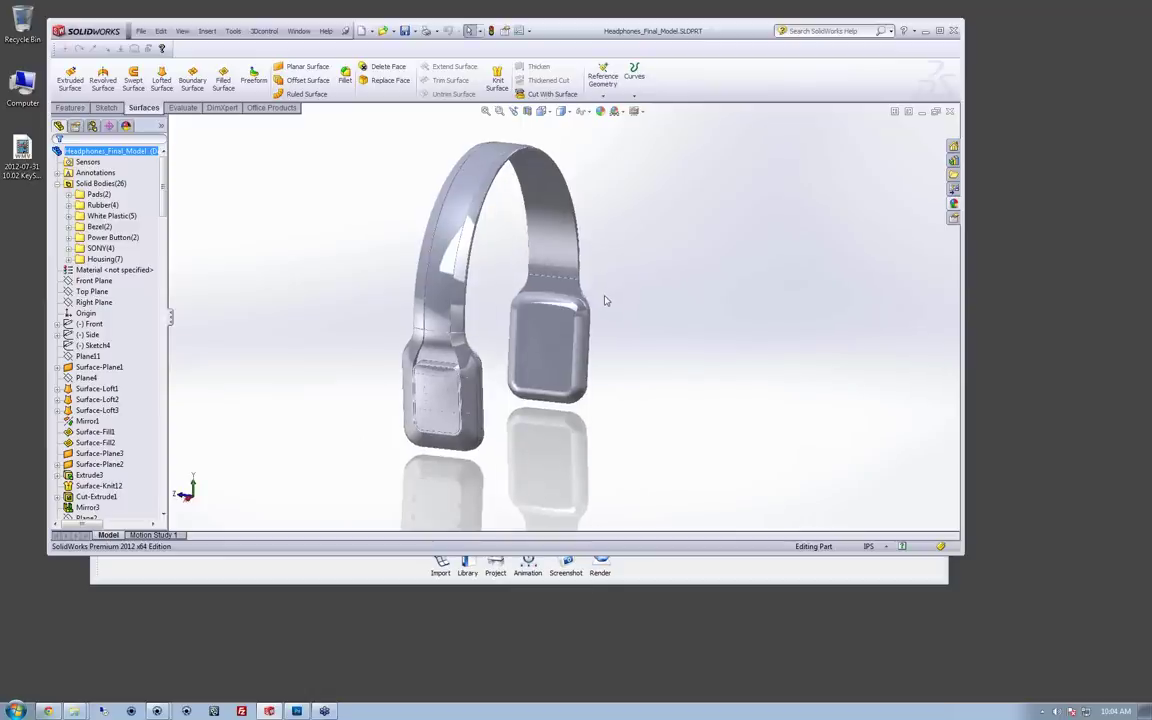
pyautogui.click(100, 206)
pyautogui.moveTo(681, 286)
pyautogui.mouseDown(button='middle')
pyautogui.moveTo(682, 327)
pyautogui.moveTo(669, 255)
pyautogui.moveTo(674, 278)
pyautogui.moveTo(707, 288)
pyautogui.moveTo(670, 279)
pyautogui.mouseUp(button='middle')
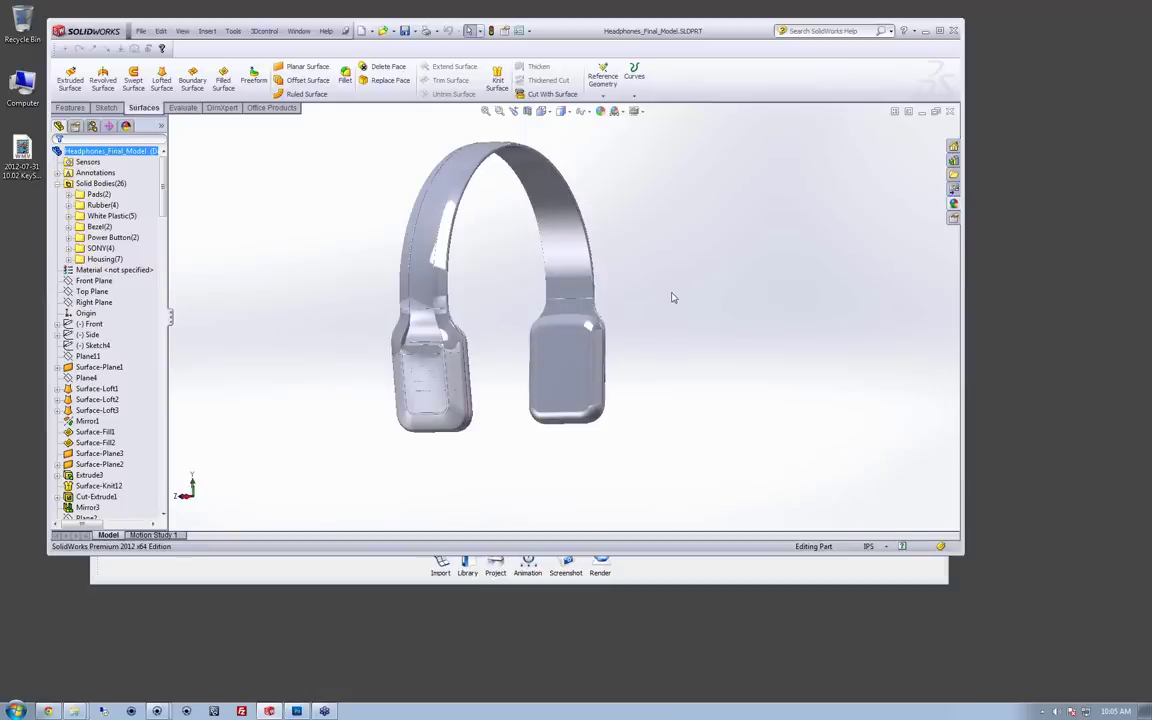
# Step: Switch to KeyShot and show the project's scene tree with both headphone models collapsed
pyautogui.click(699, 573)
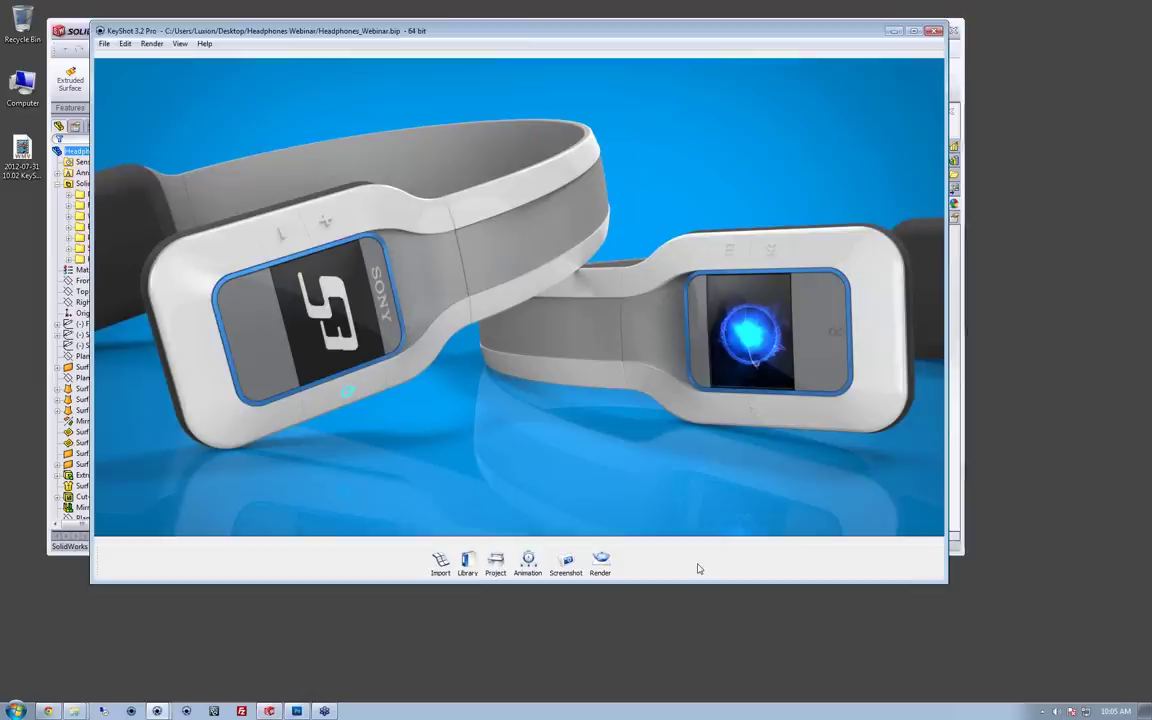
pyautogui.press('space')
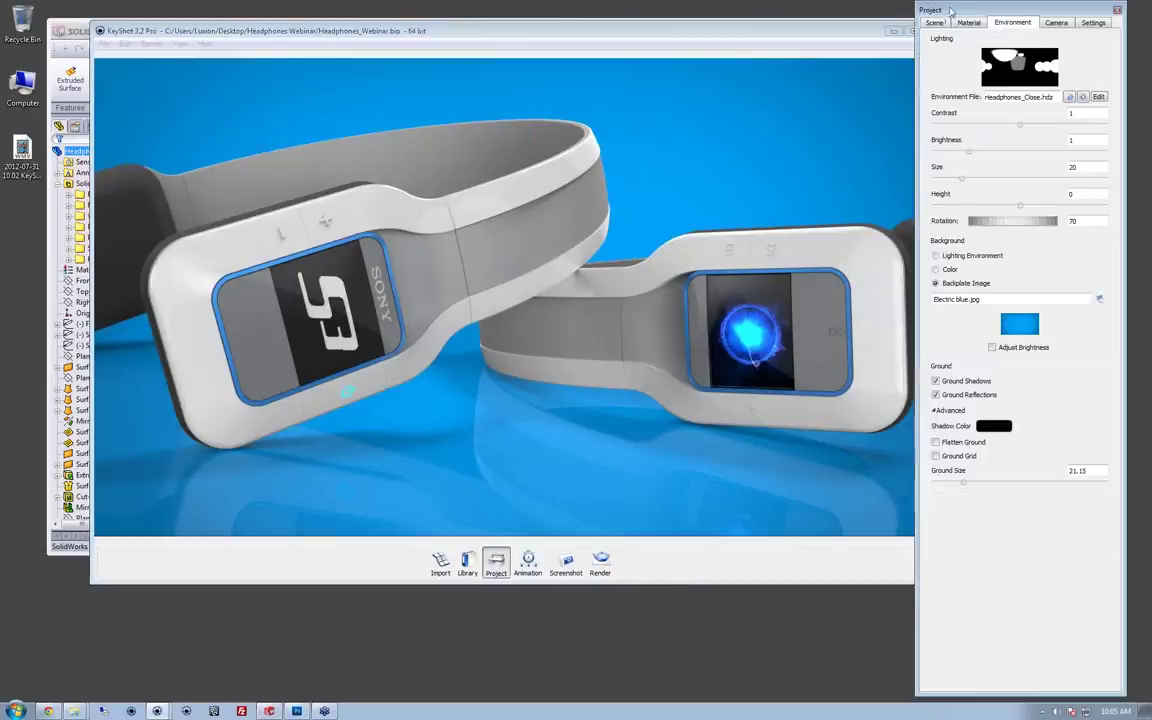
pyautogui.moveTo(1075, 8); pyautogui.dragTo(735, 48)
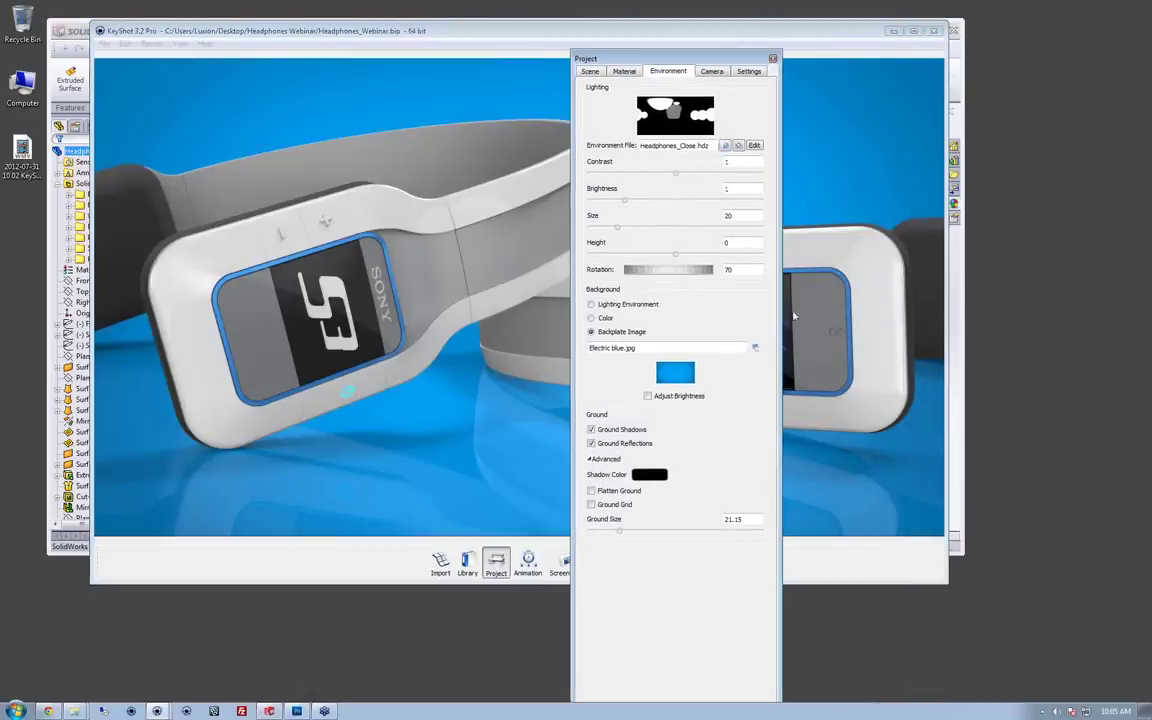
pyautogui.click(590, 71)
pyautogui.click(595, 127)
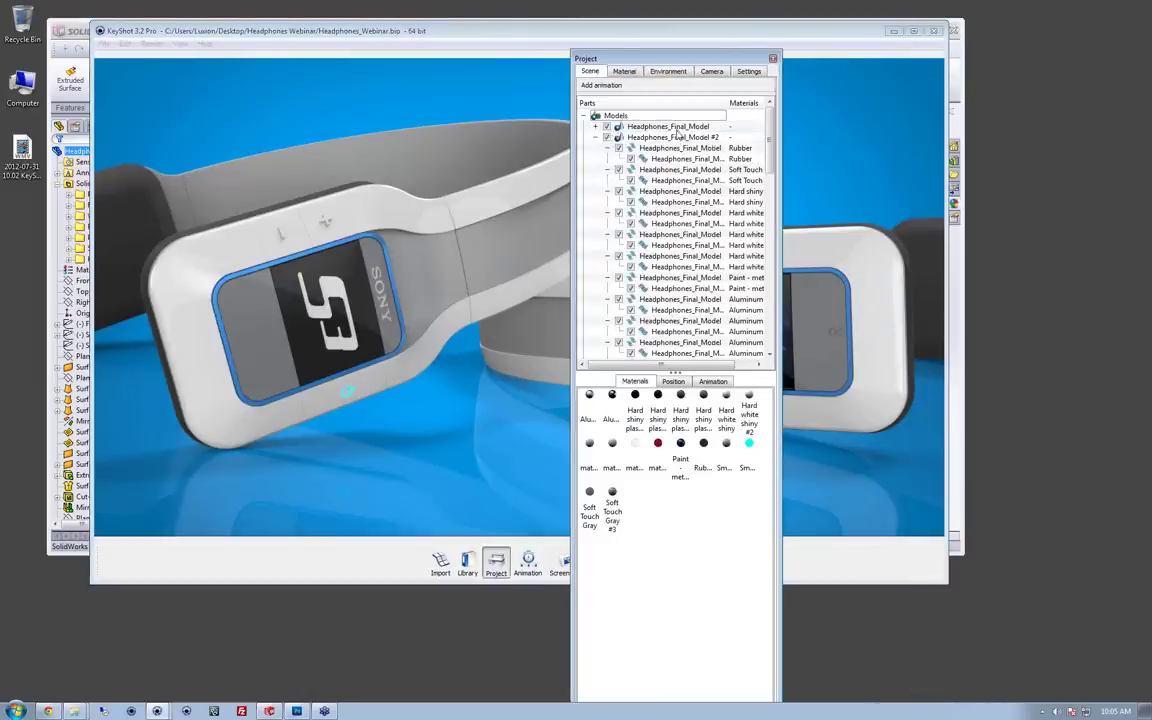
pyautogui.click(595, 137)
# Step: Select both headphone models in the scene tree, check the operations available for them, and close the project window
pyautogui.click(661, 128)
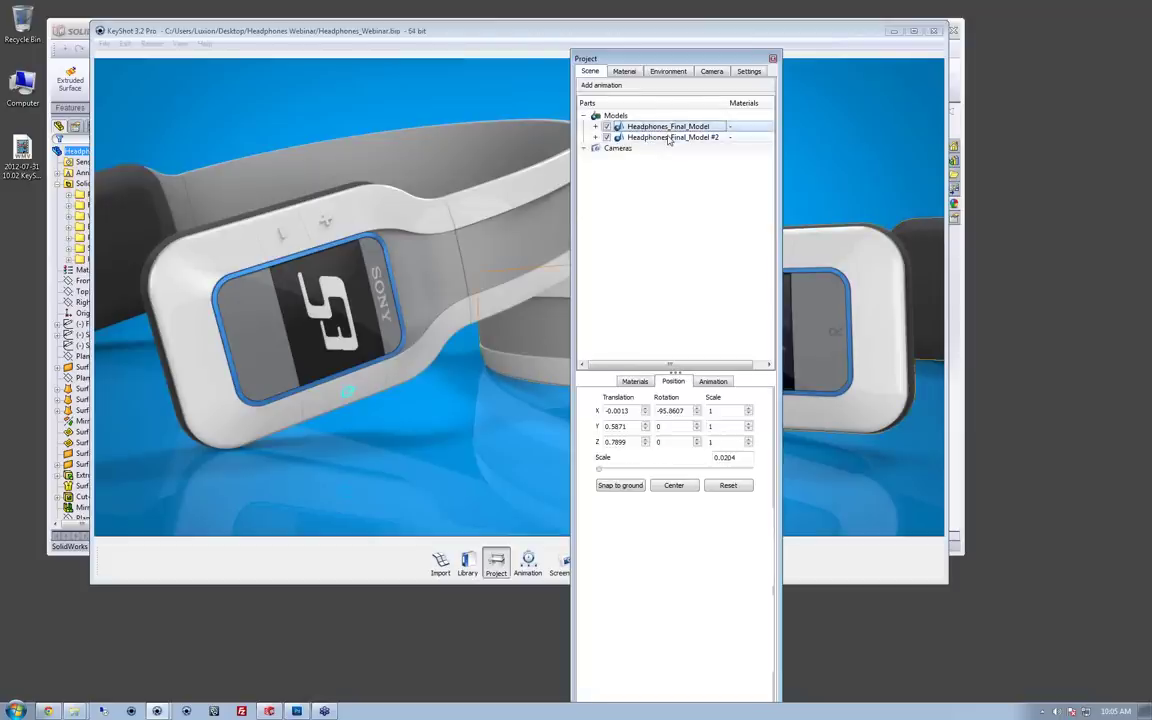
pyautogui.keyDown('shift'); pyautogui.click(668, 138); pyautogui.keyUp('shift')
pyautogui.rightClick(666, 138)
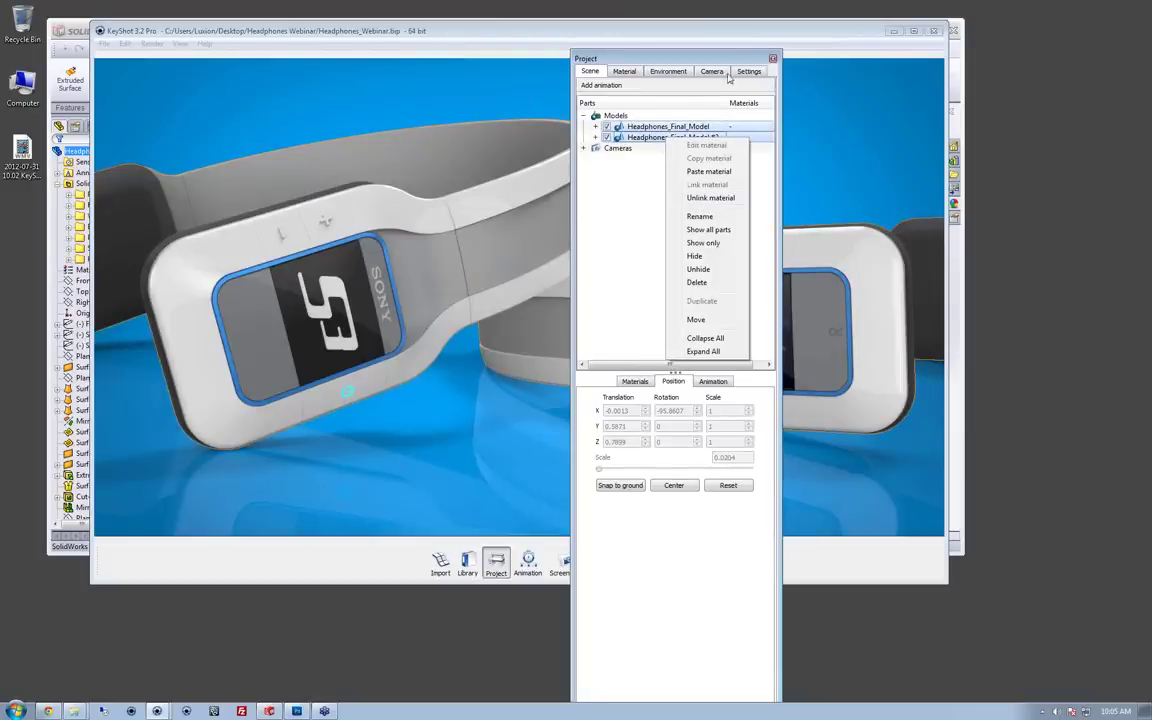
pyautogui.click(698, 60)
pyautogui.click(772, 60)
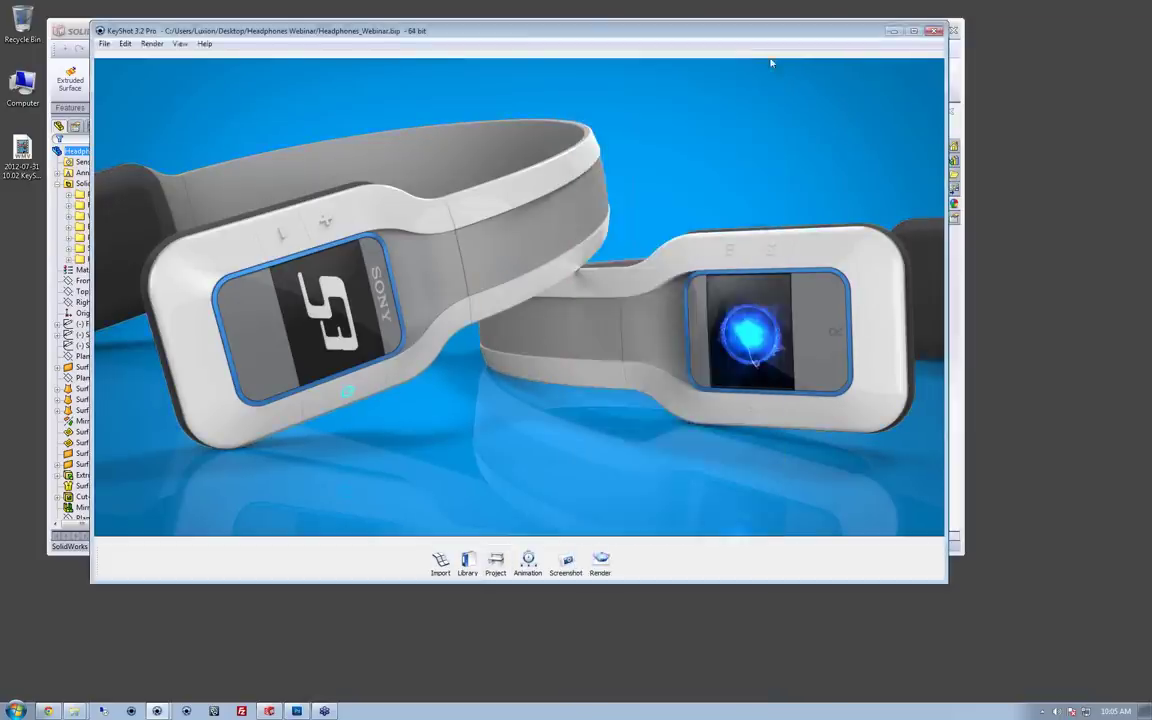
# Step: Minimize KeyShot and examine the SolidWorks headphone model, highlighting the bodies grouped in the Pads folder
pyautogui.click(891, 32)
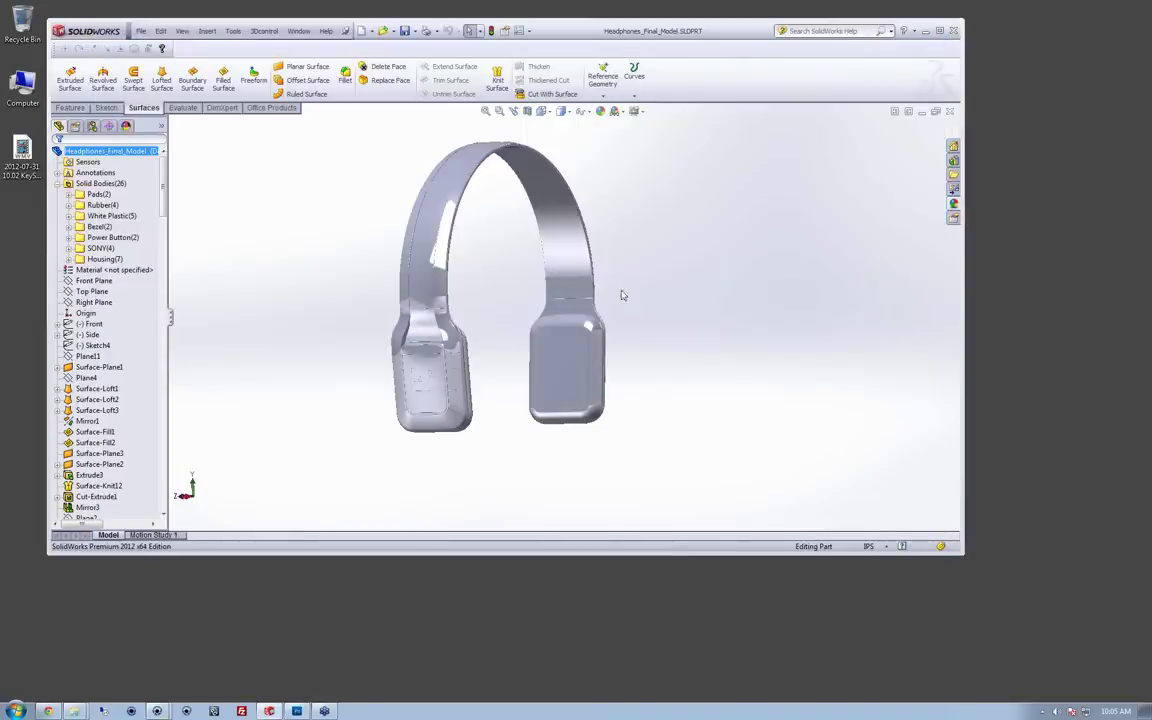
pyautogui.moveTo(661, 252); pyautogui.dragTo(664, 269, button='middle')
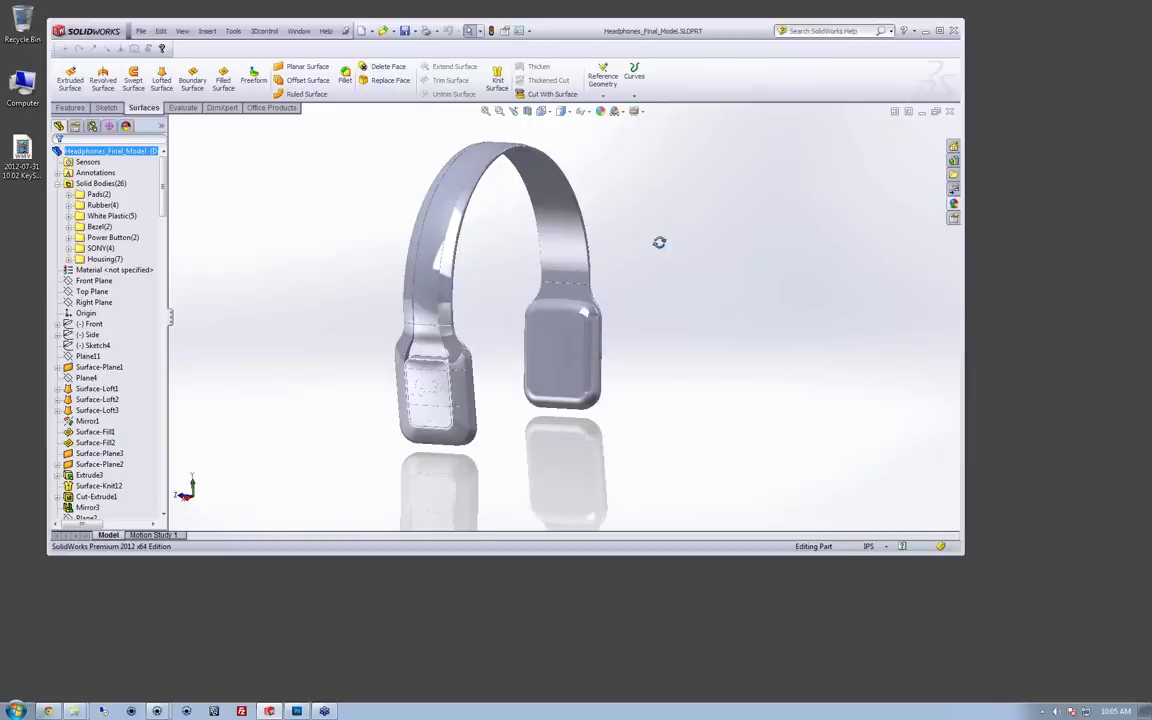
pyautogui.moveTo(661, 242)
pyautogui.mouseDown(button='middle')
pyautogui.moveTo(666, 273)
pyautogui.moveTo(666, 239)
pyautogui.mouseUp(button='middle')
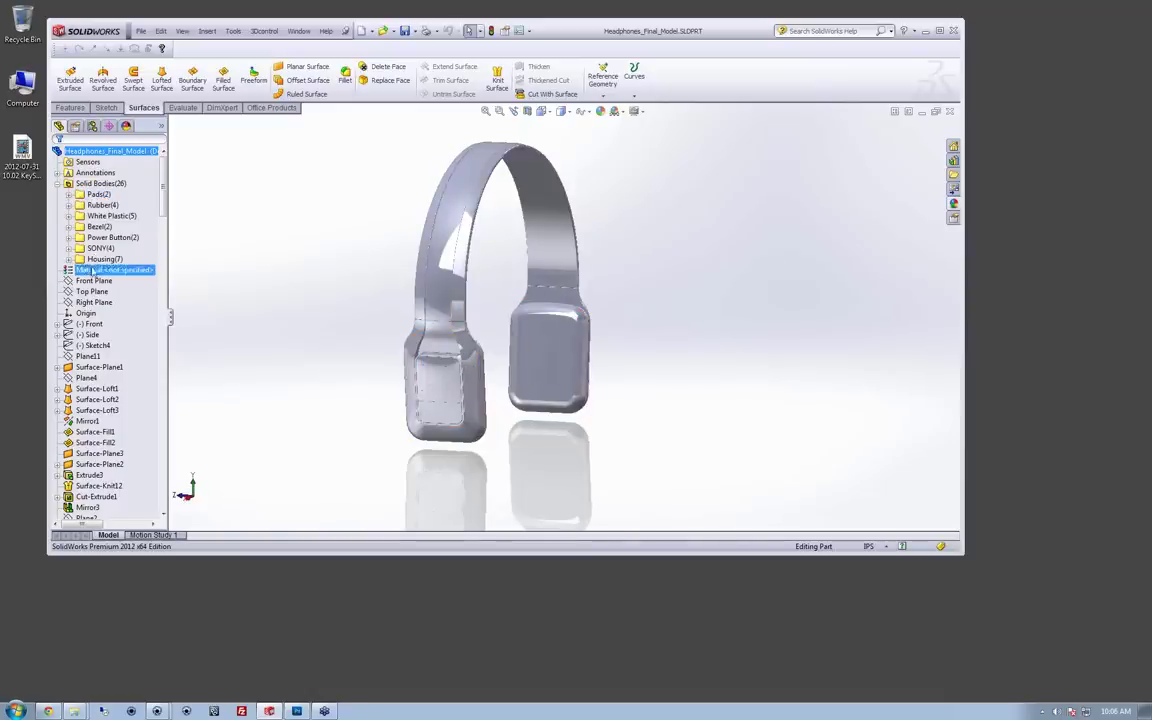
pyautogui.click(101, 205)
pyautogui.click(100, 195)
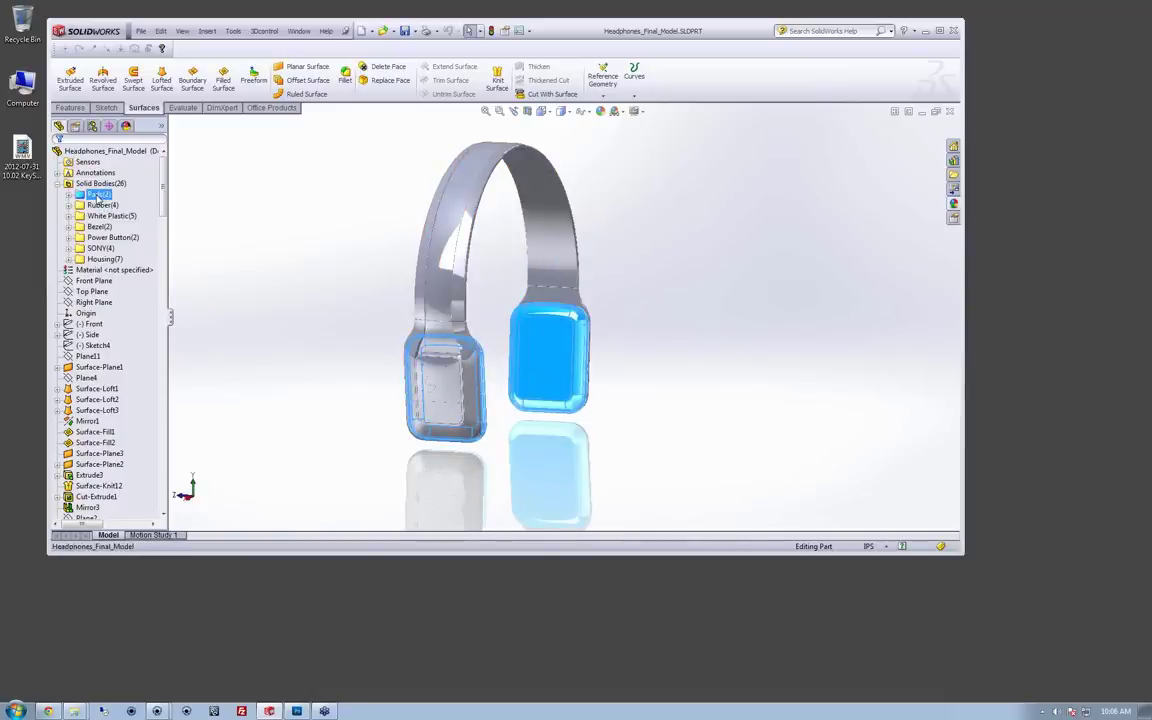
# Step: Apply a black body-level colour to the Pad L and Pad R bodies
pyautogui.click(68, 194)
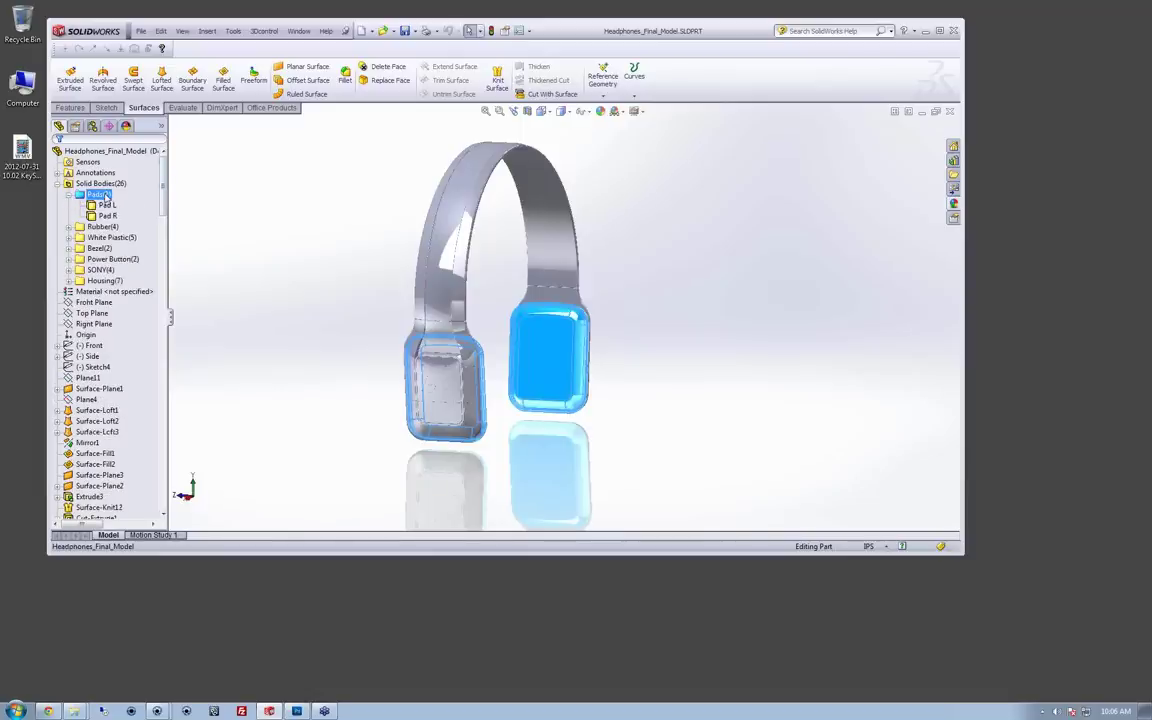
pyautogui.click(106, 205)
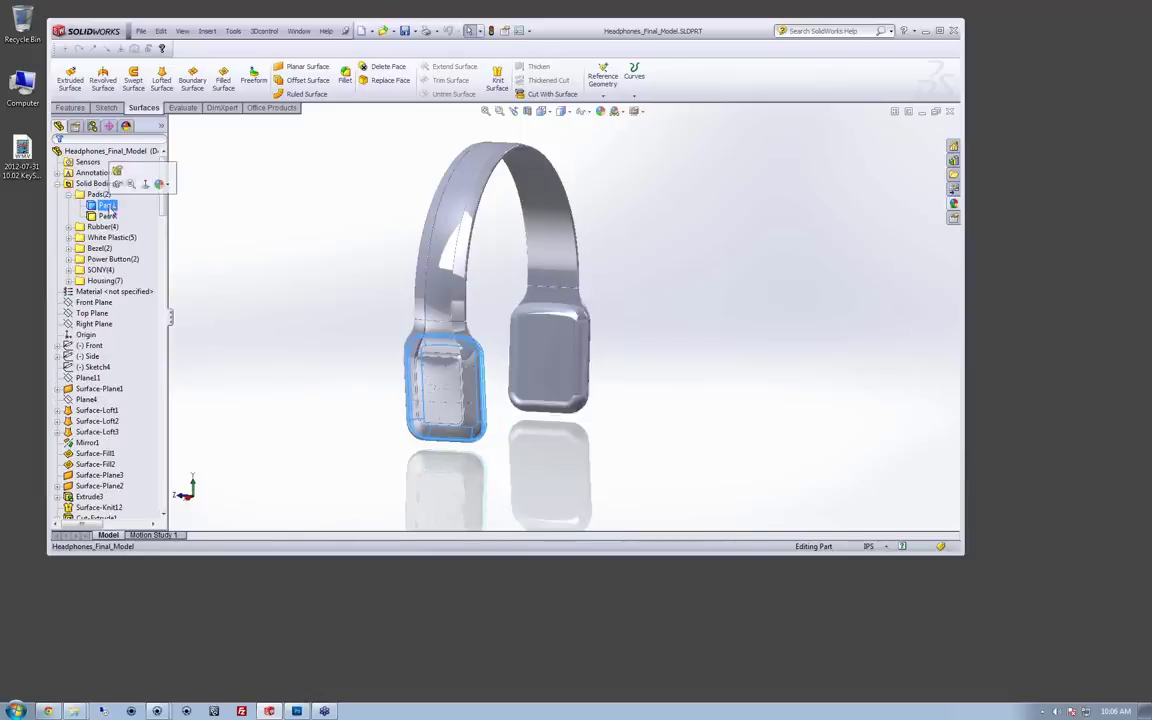
pyautogui.keyDown('ctrl'); pyautogui.click(108, 216); pyautogui.keyUp('ctrl')
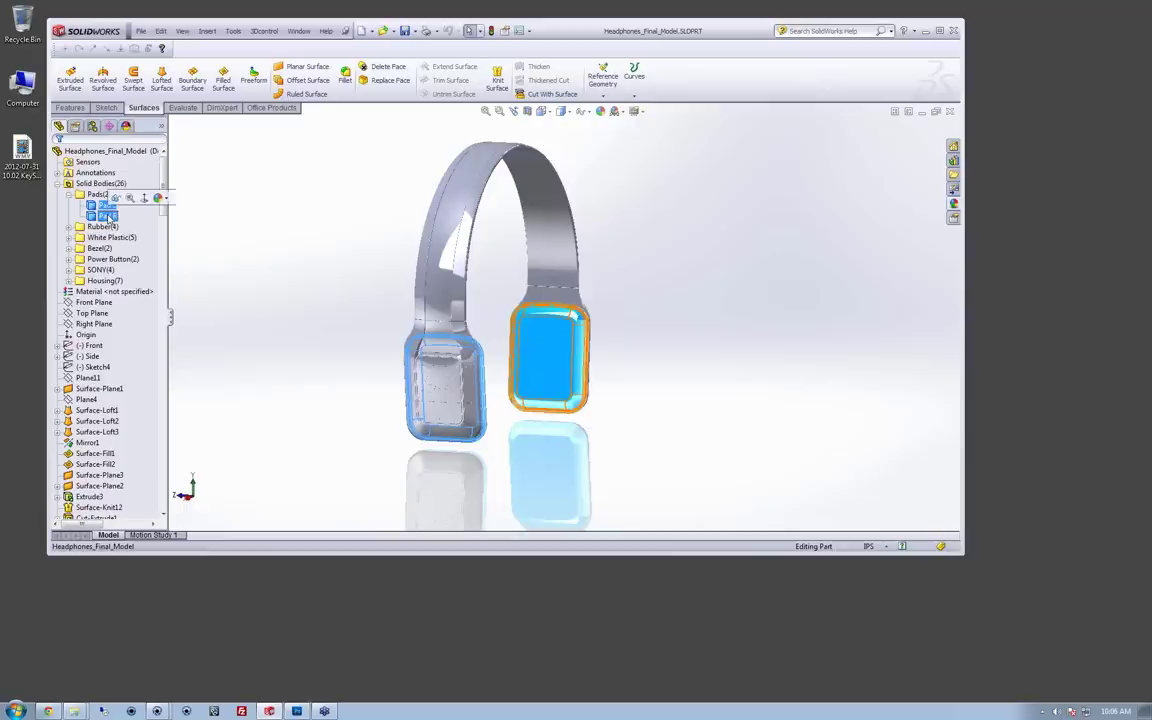
pyautogui.click(164, 198)
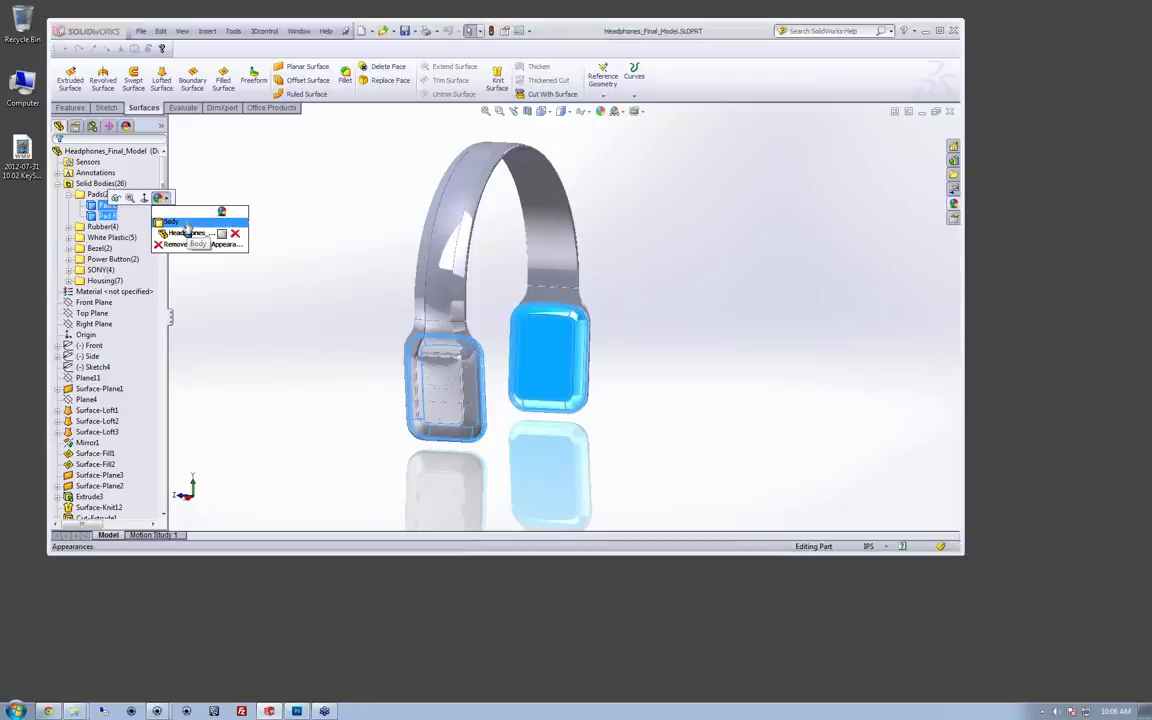
pyautogui.click(187, 223)
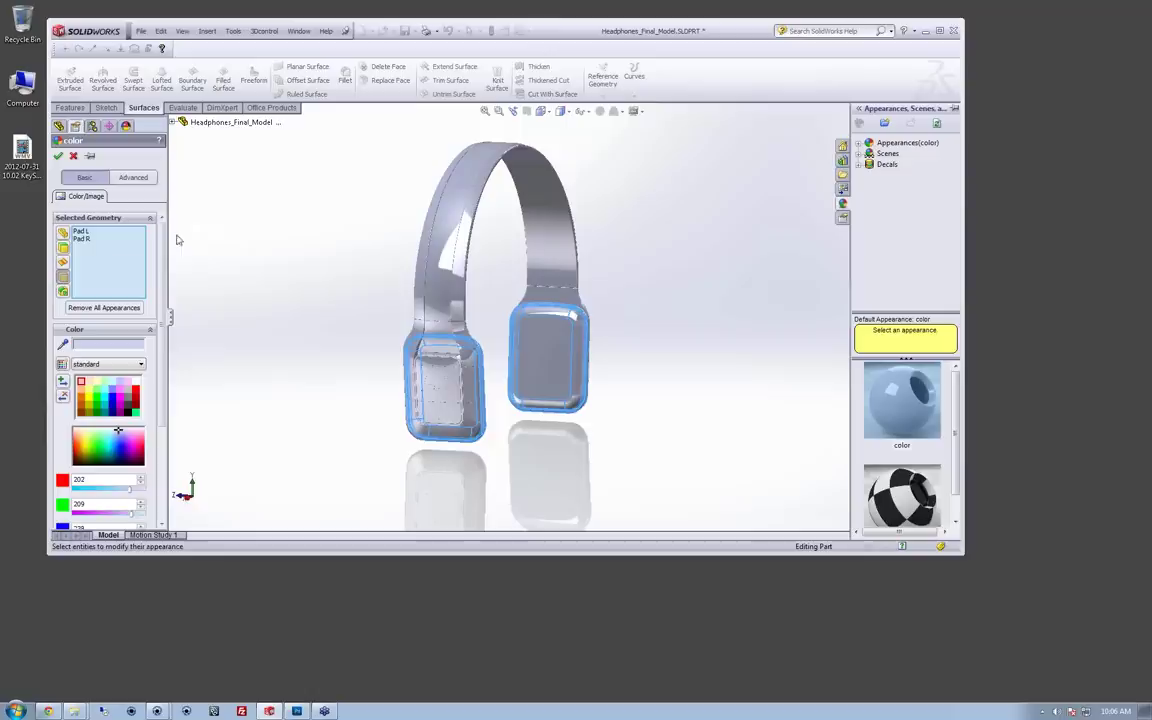
pyautogui.click(130, 411)
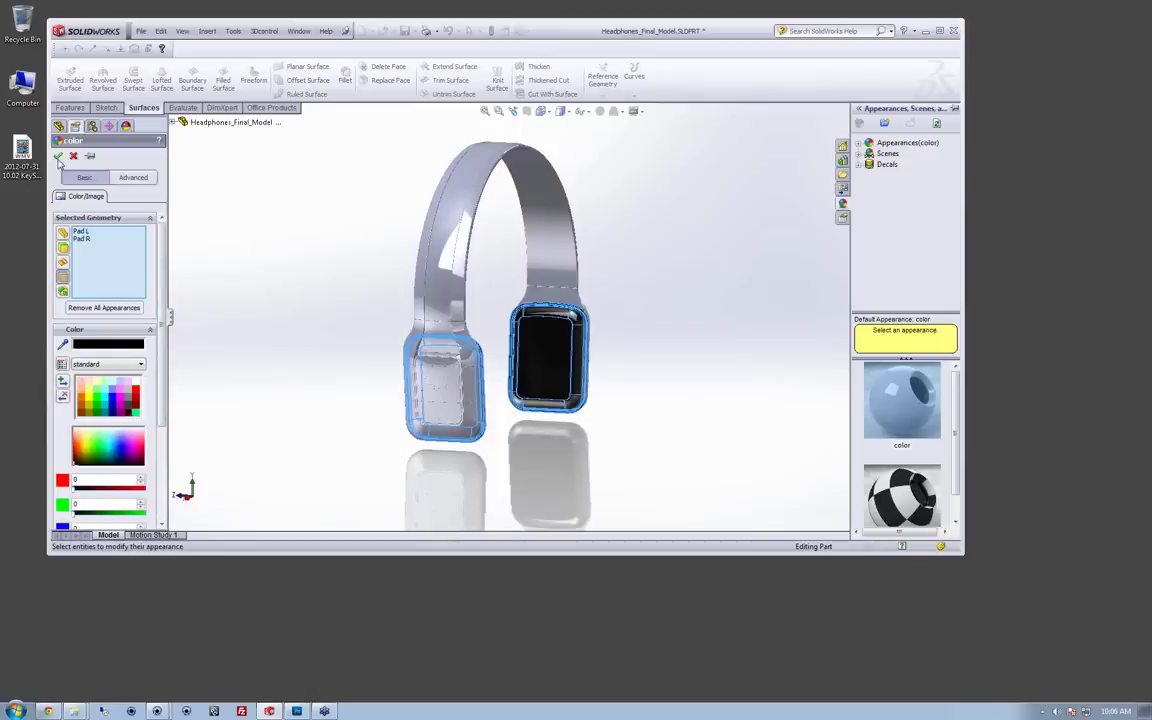
pyautogui.click(58, 156)
# Step: Expand the Rubber body folder, start Edit Appearance, and clear the whole part from the selected geometry
pyautogui.moveTo(710, 257)
pyautogui.mouseDown(button='middle')
pyautogui.moveTo(682, 258)
pyautogui.moveTo(698, 266)
pyautogui.mouseUp(button='middle')
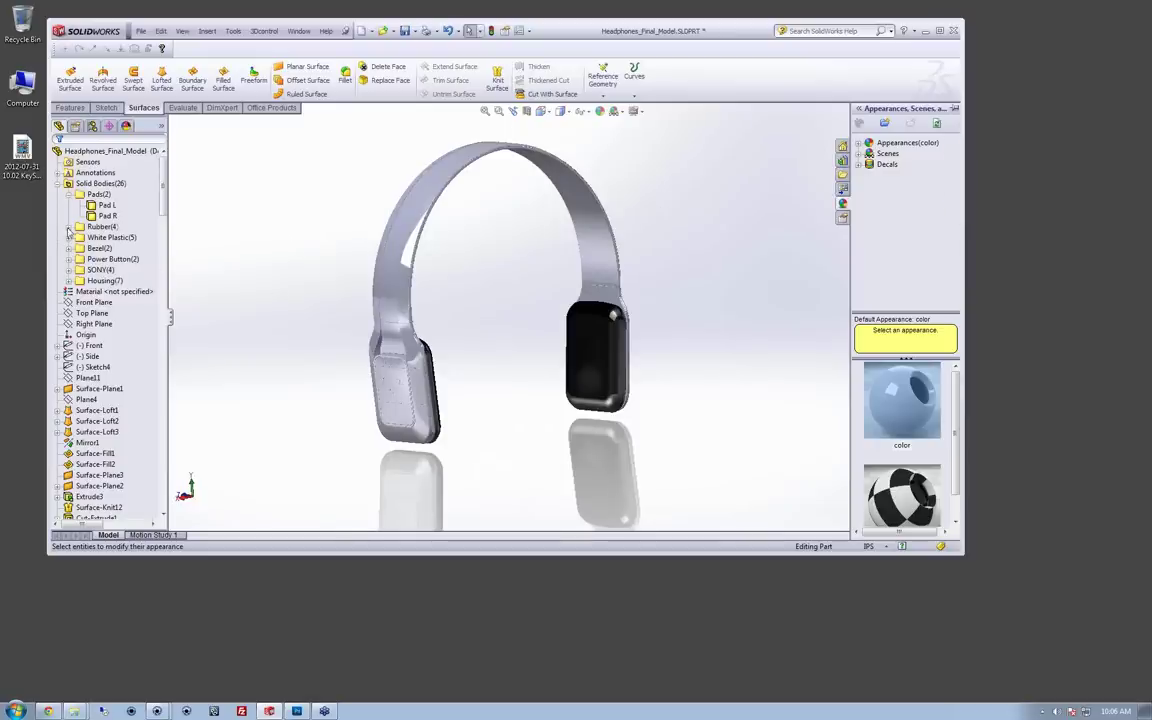
pyautogui.click(68, 227)
pyautogui.click(115, 238)
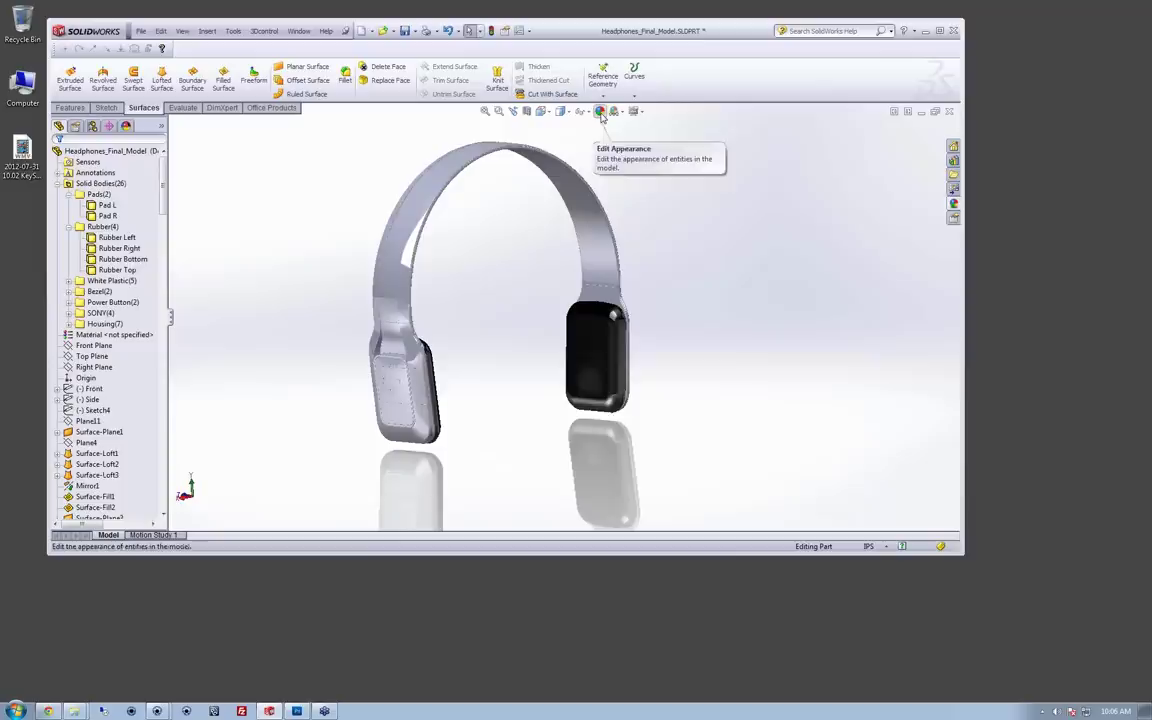
pyautogui.click(600, 113)
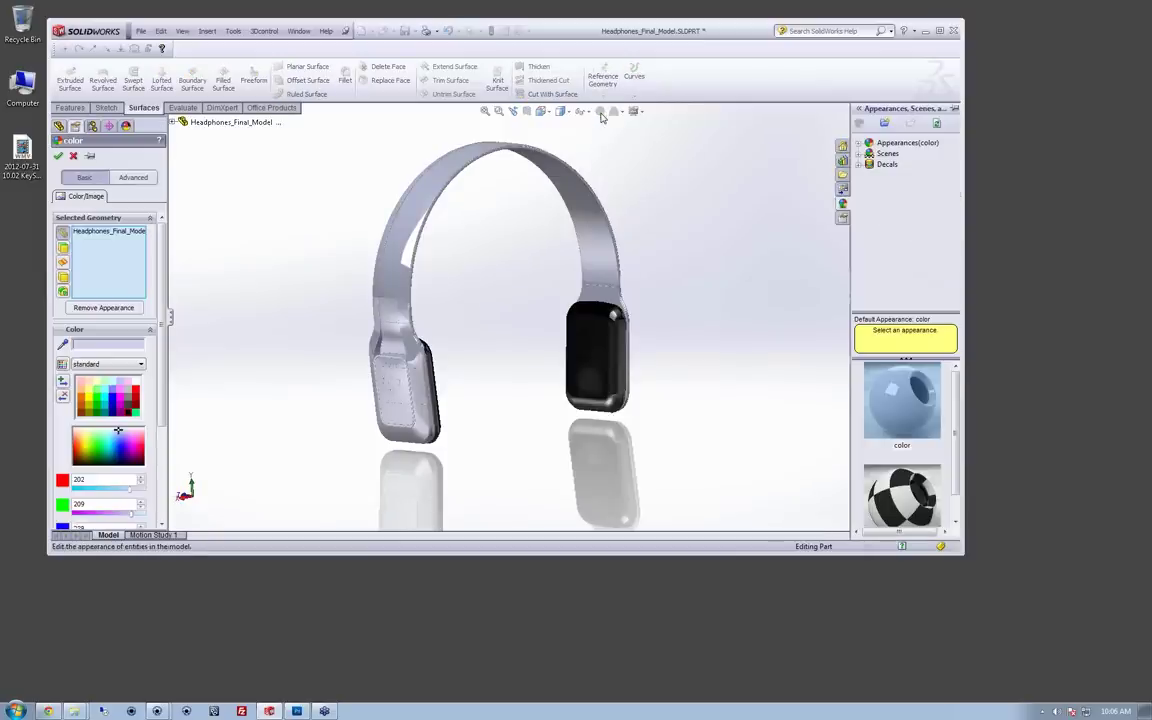
pyautogui.rightClick(128, 236)
pyautogui.click(159, 243)
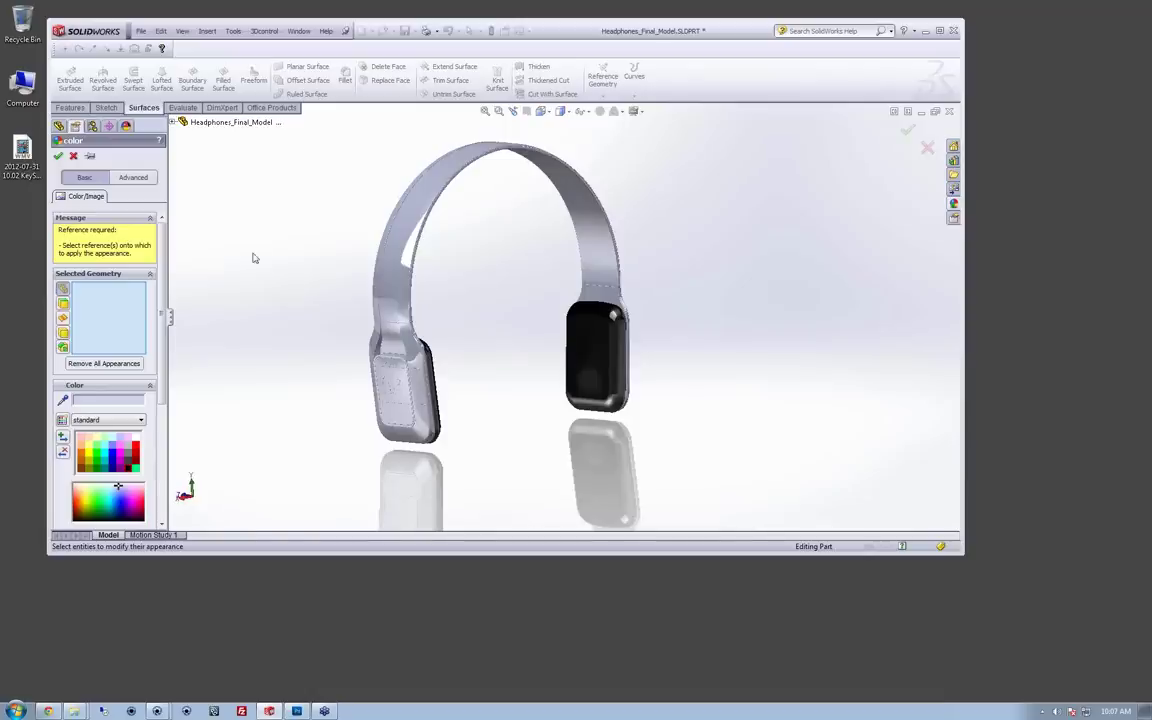
pyautogui.click(404, 230)
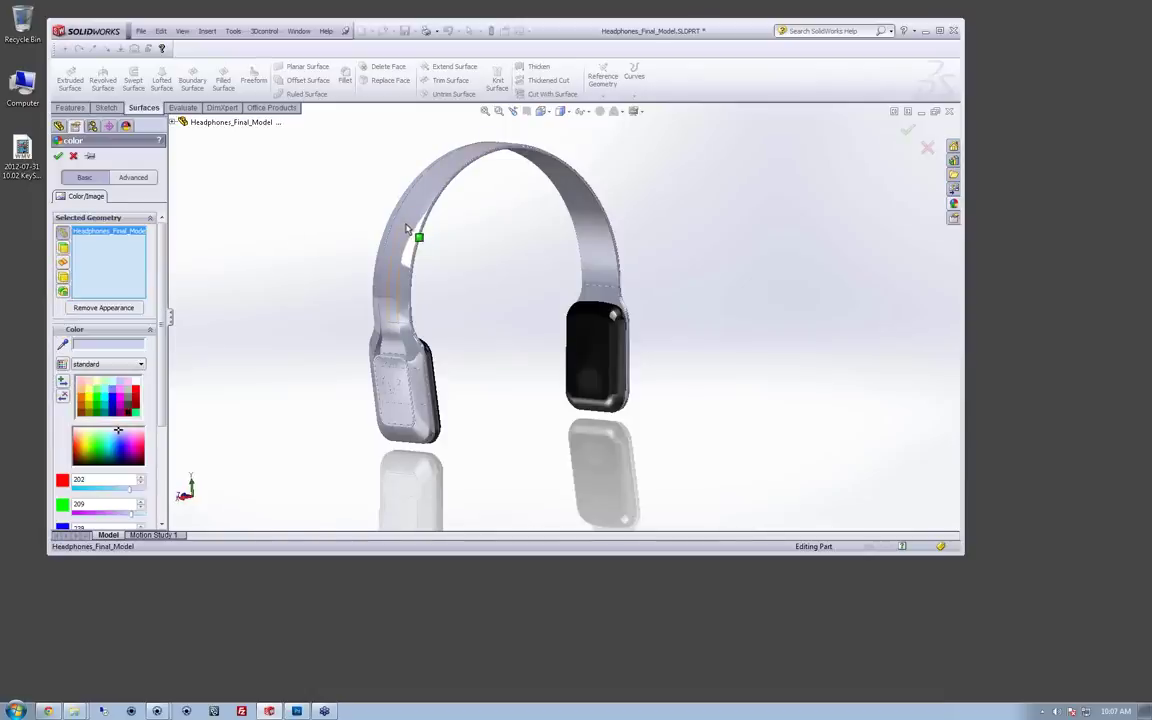
pyautogui.rightClick(101, 237)
pyautogui.click(110, 244)
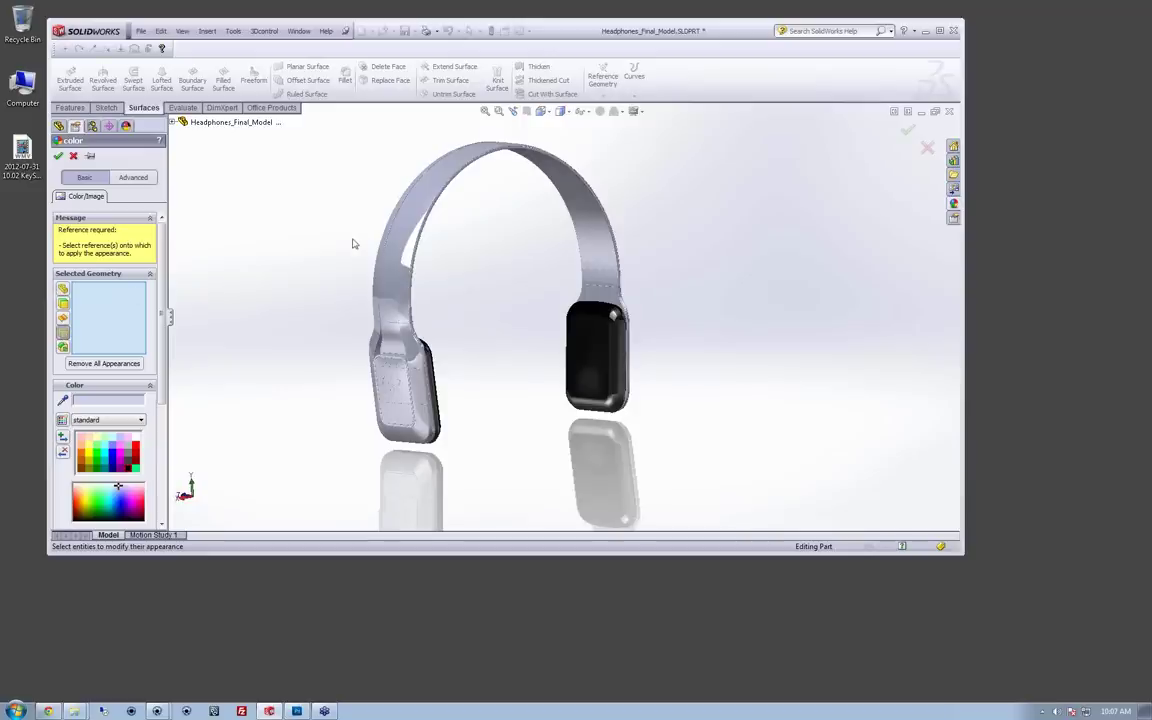
# Step: Apply a dark grey body-level colour to the Rubber Top, Rubber Left, Rubber Bottom and Rubber Right bodies
pyautogui.click(395, 255)
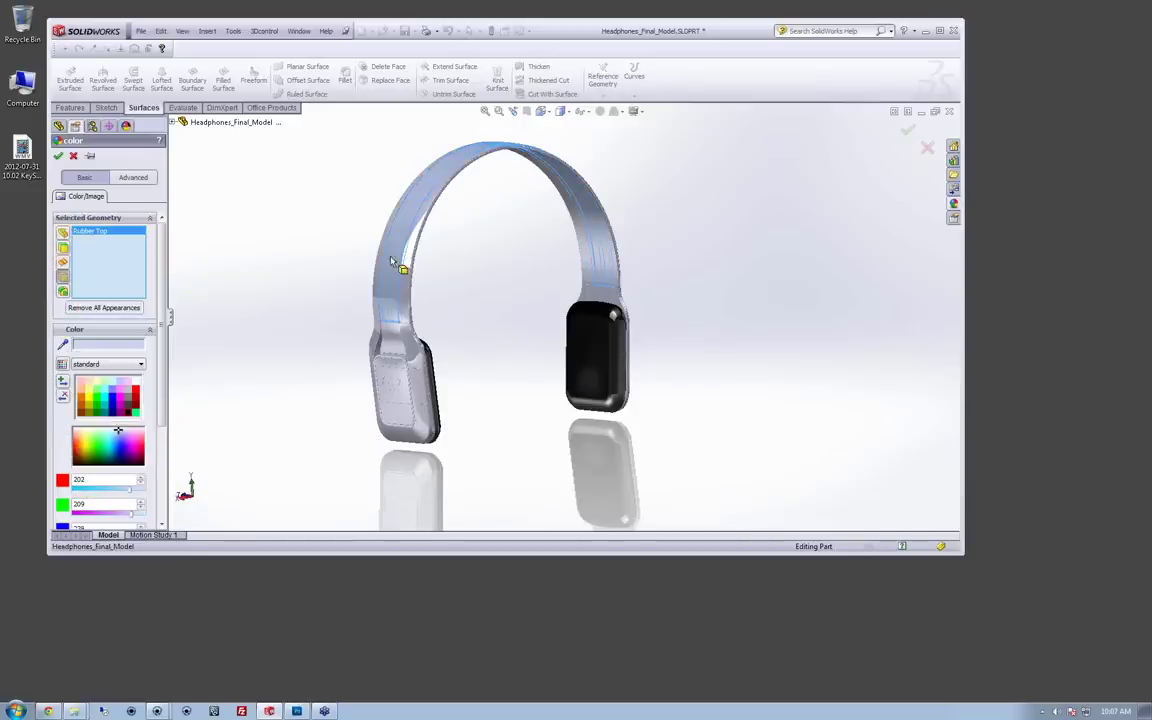
pyautogui.click(398, 342)
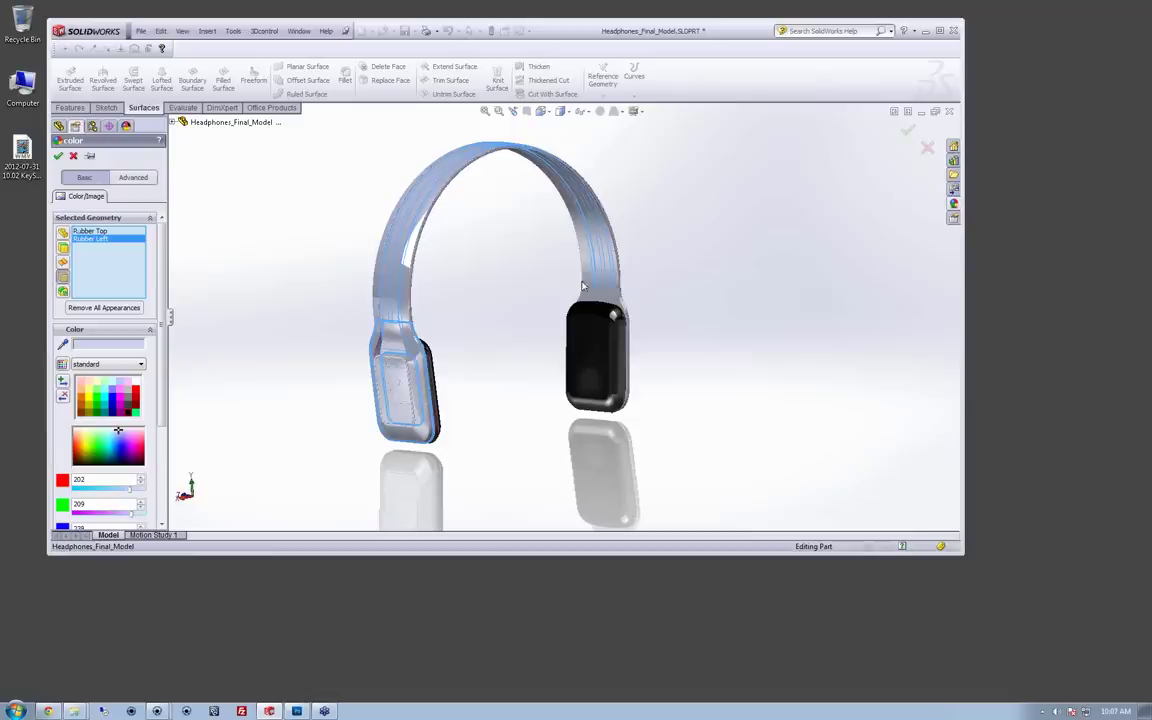
pyautogui.click(560, 258)
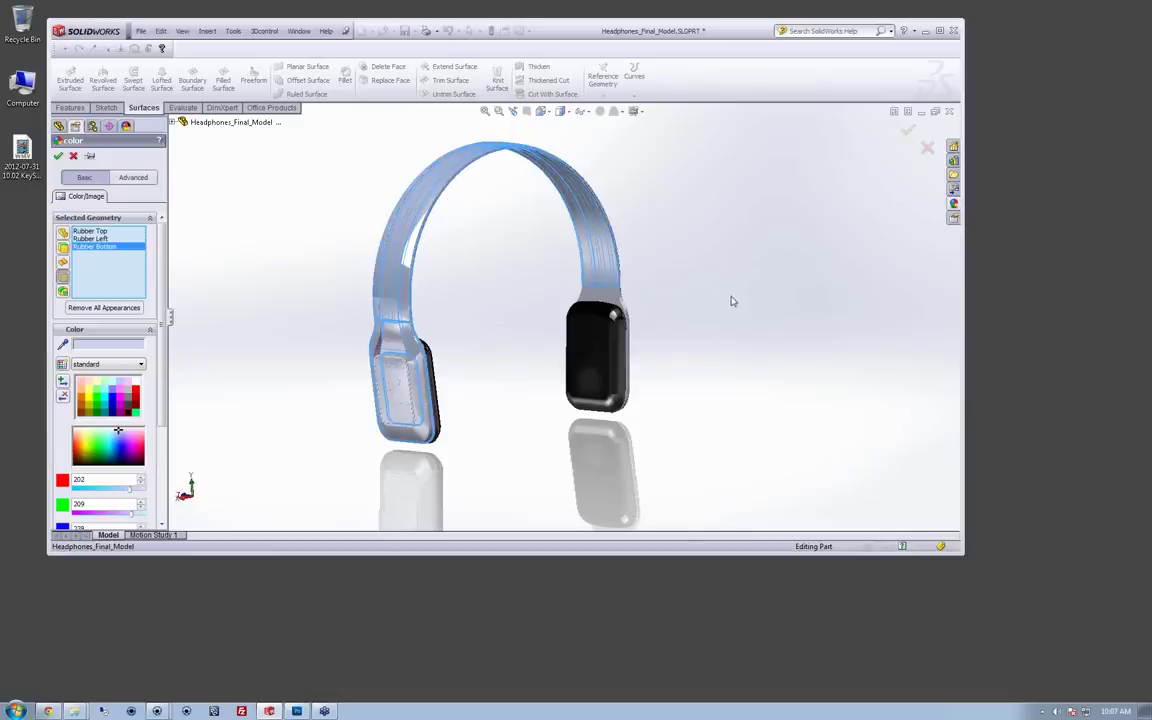
pyautogui.moveTo(731, 301); pyautogui.dragTo(610, 318, button='middle')
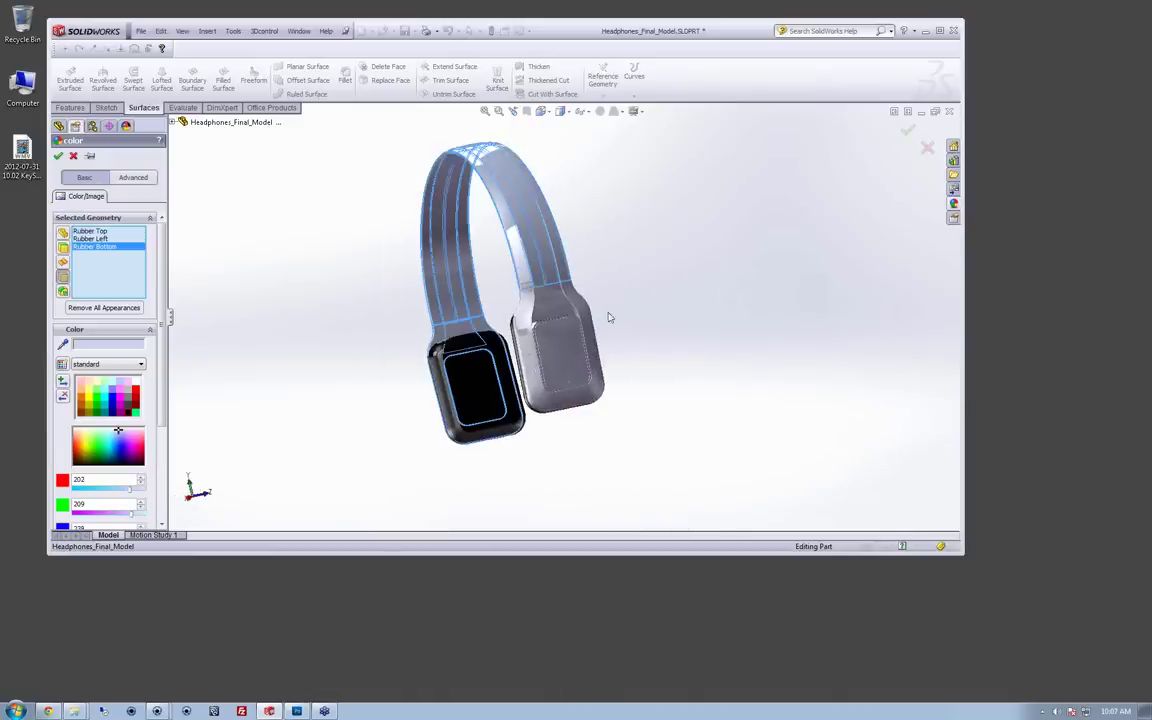
pyautogui.click(543, 311)
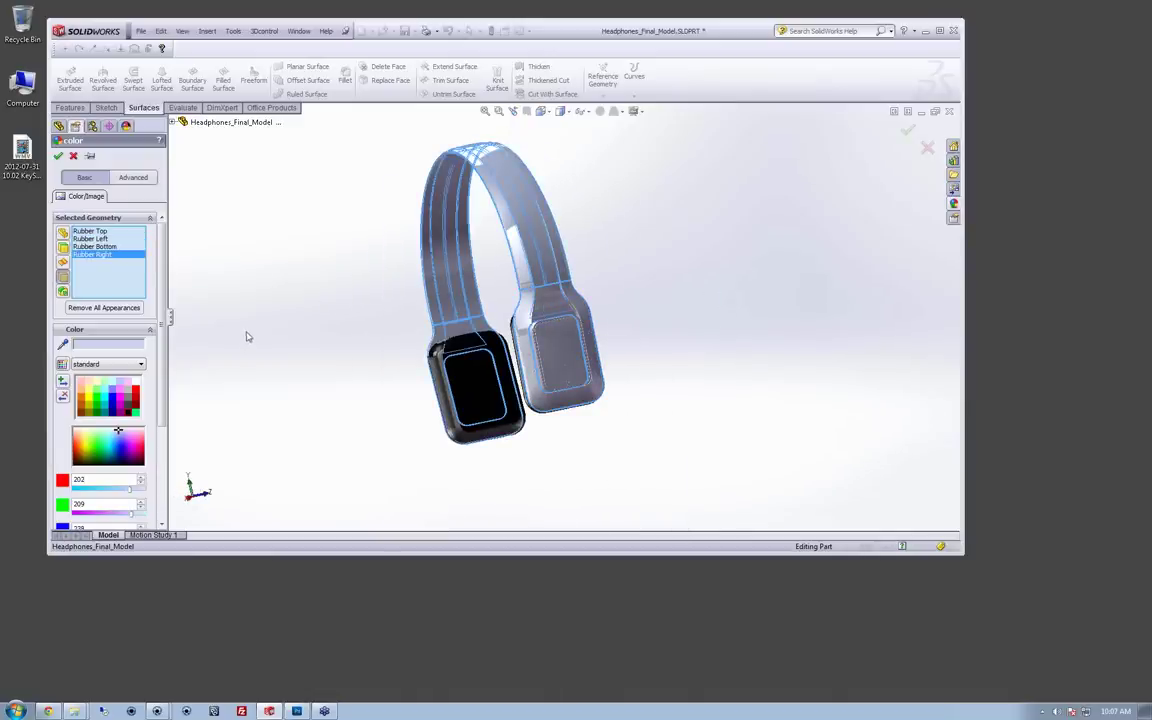
pyautogui.click(130, 404)
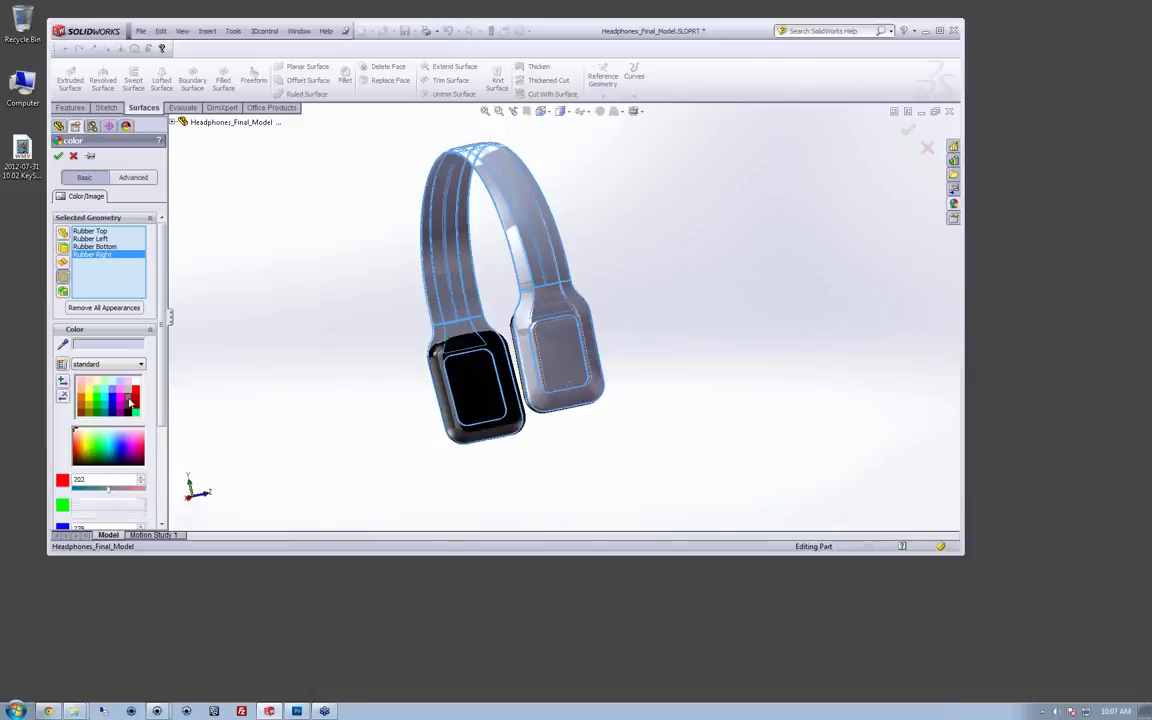
pyautogui.click(59, 157)
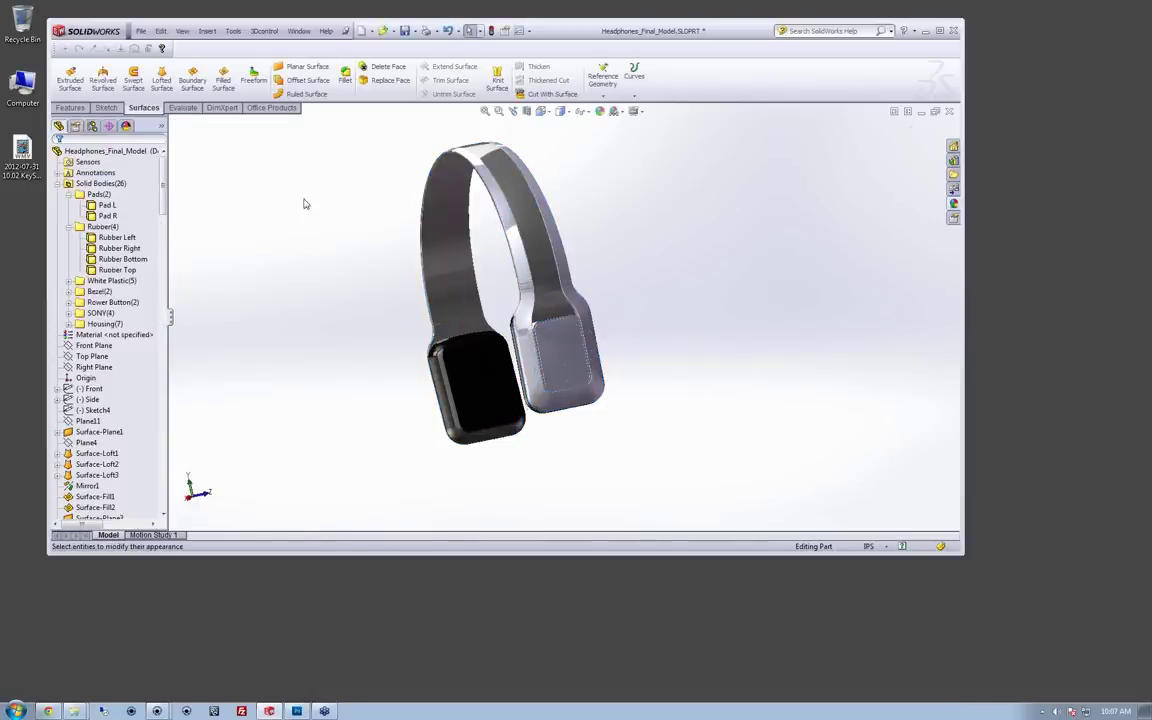
# Step: Apply a white body-level colour to all White Plastic bodies: S3 Logo, Frame Back, Frame L, Frame R and Frame Front
pyautogui.moveTo(305, 204); pyautogui.dragTo(400, 278, button='middle')
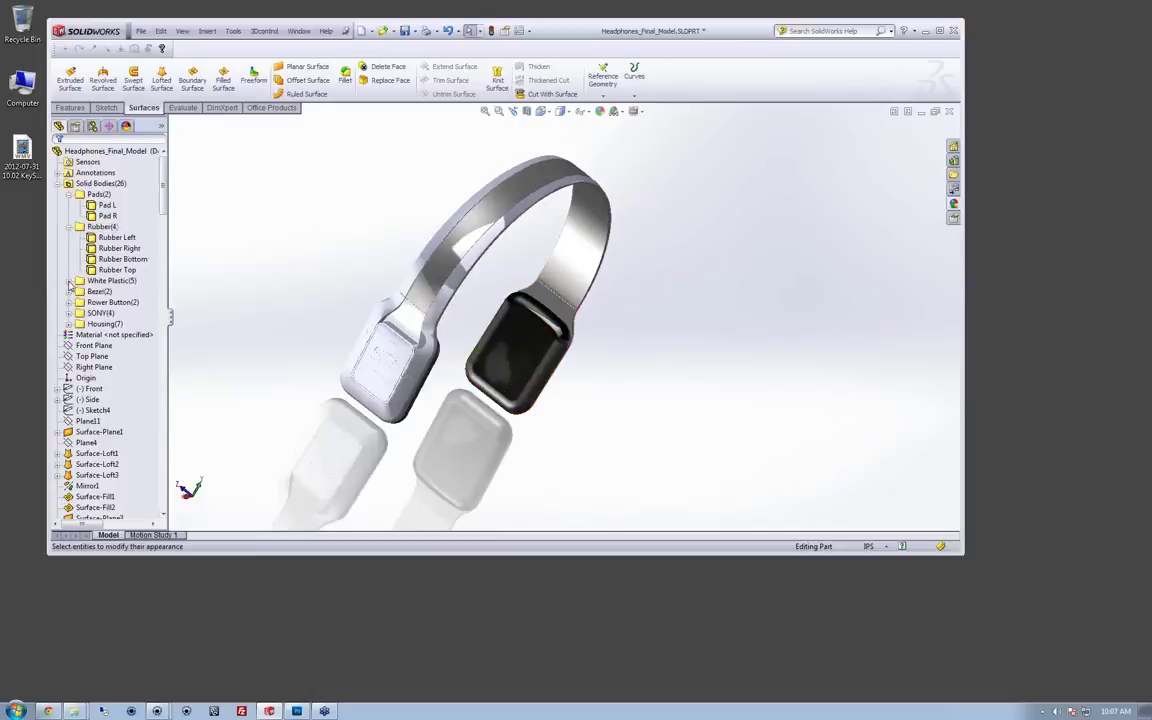
pyautogui.click(68, 281)
pyautogui.click(111, 291)
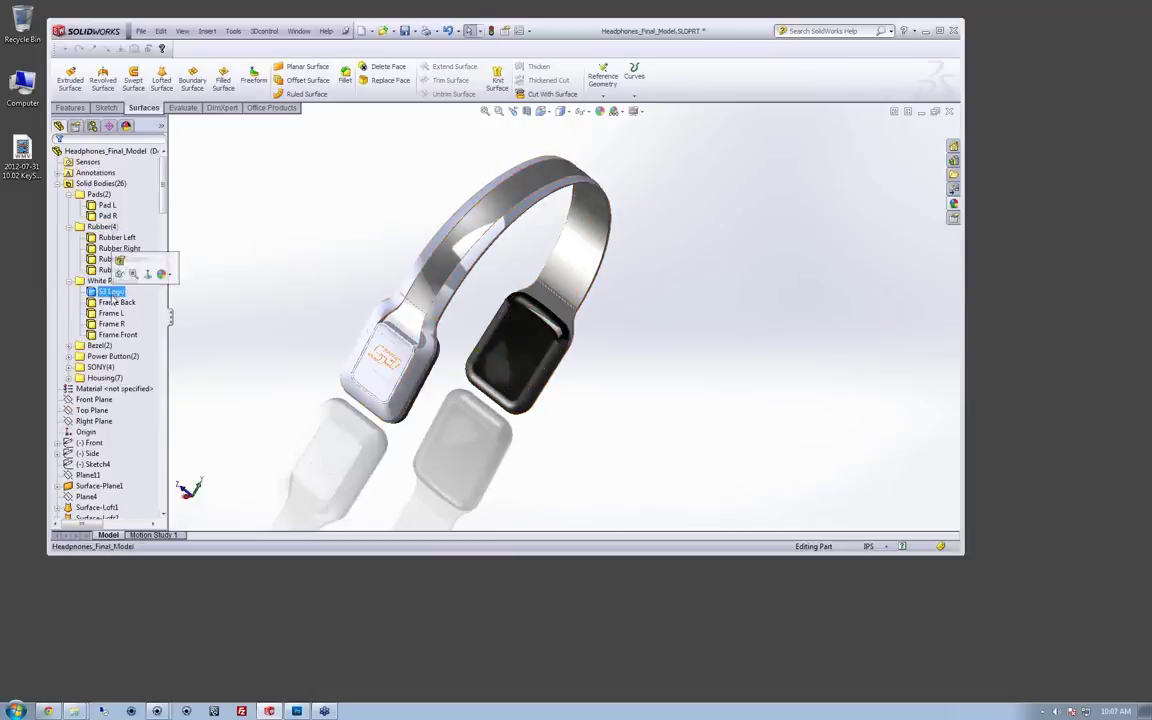
pyautogui.keyDown('shift'); pyautogui.click(117, 334); pyautogui.keyUp('shift')
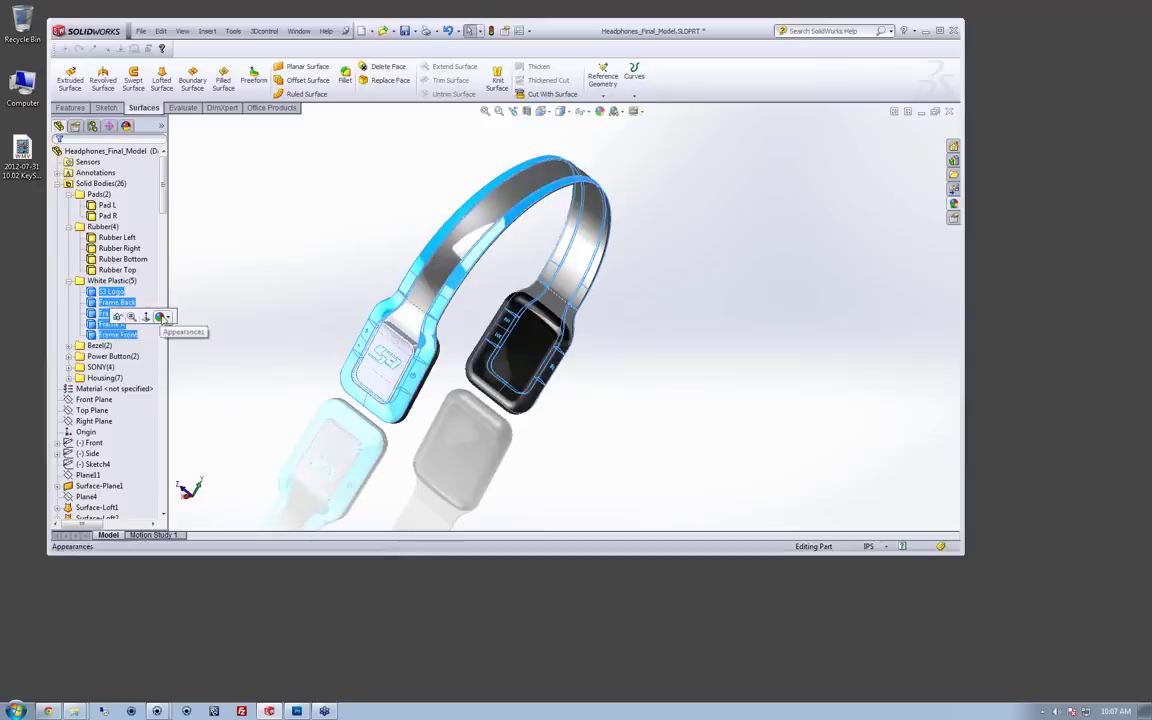
pyautogui.click(164, 317)
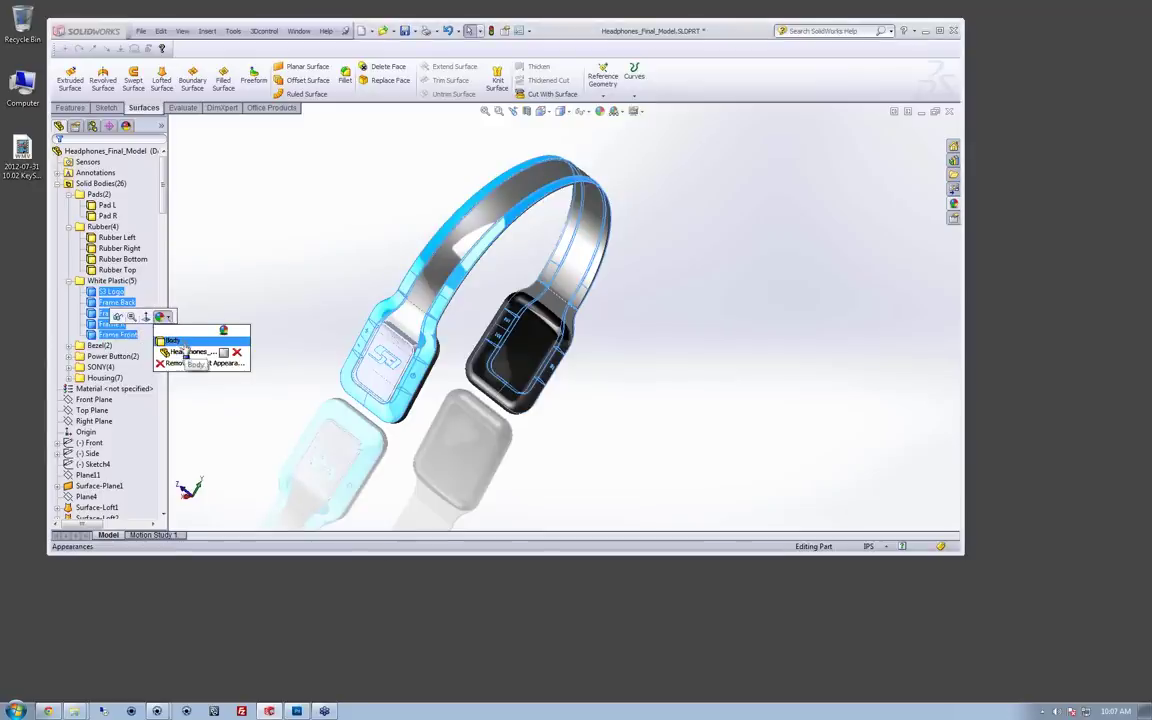
pyautogui.click(180, 341)
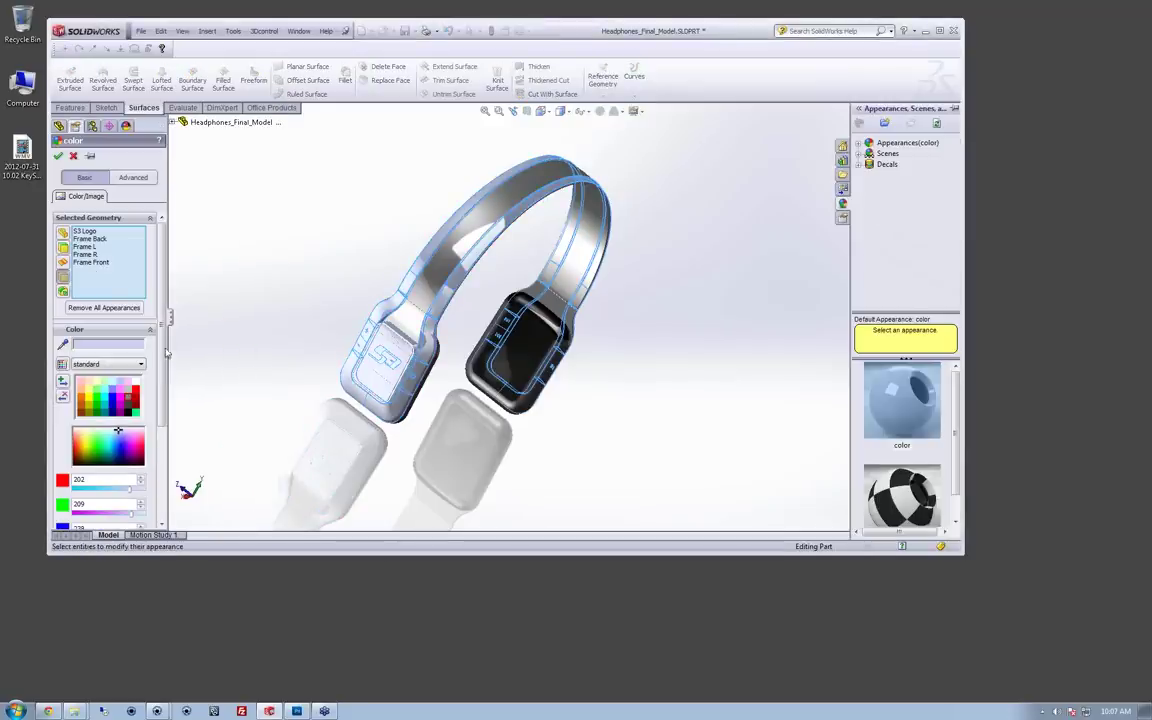
pyautogui.click(137, 383)
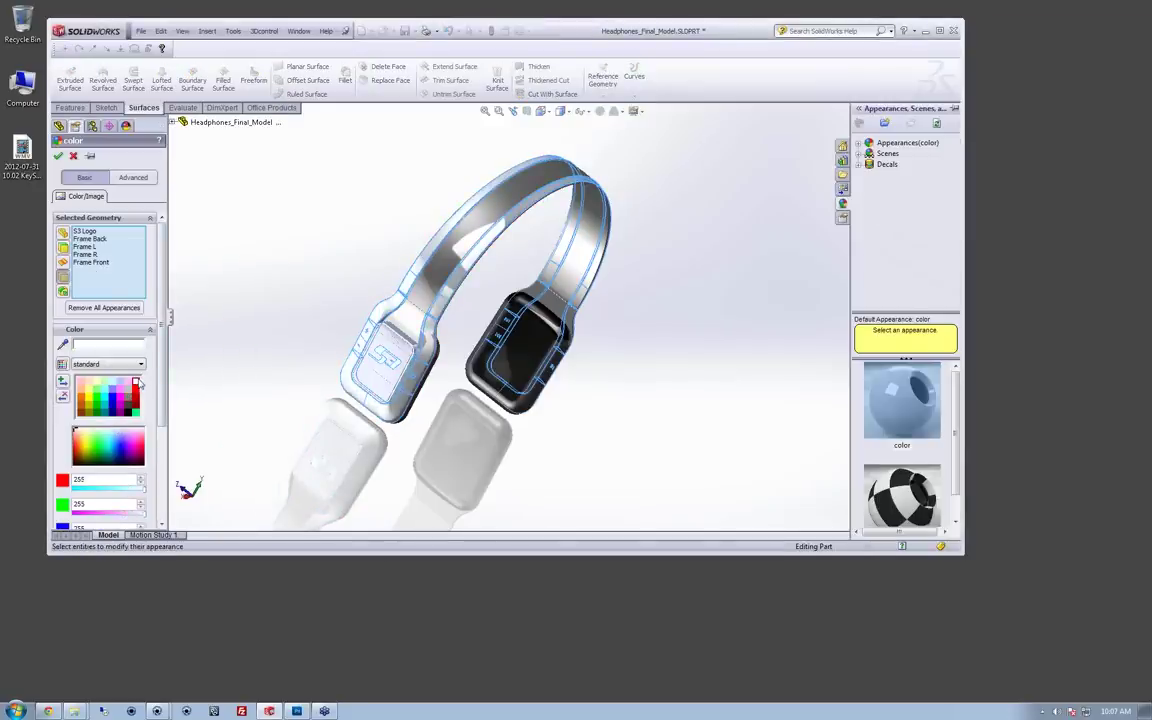
pyautogui.click(59, 157)
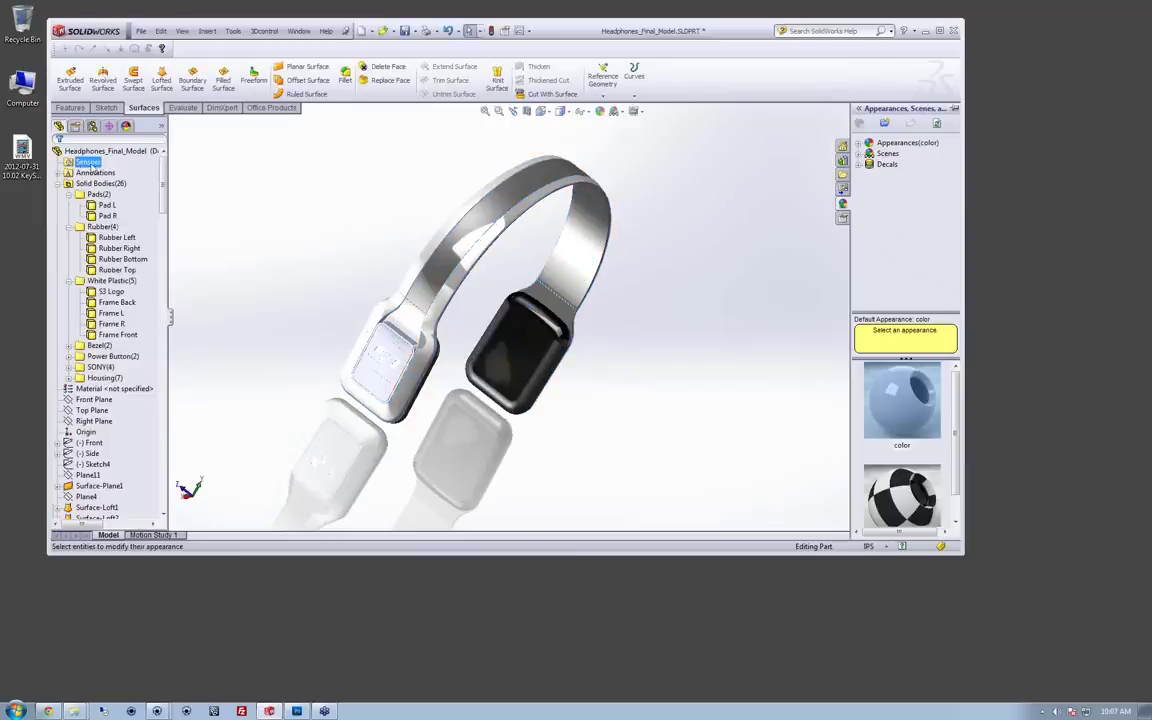
# Step: Apply a cyan body-level colour to the Bezel L and Bezel R bodies
pyautogui.moveTo(358, 334); pyautogui.dragTo(435, 362, button='middle')
pyautogui.scroll(-1, 433, 359)
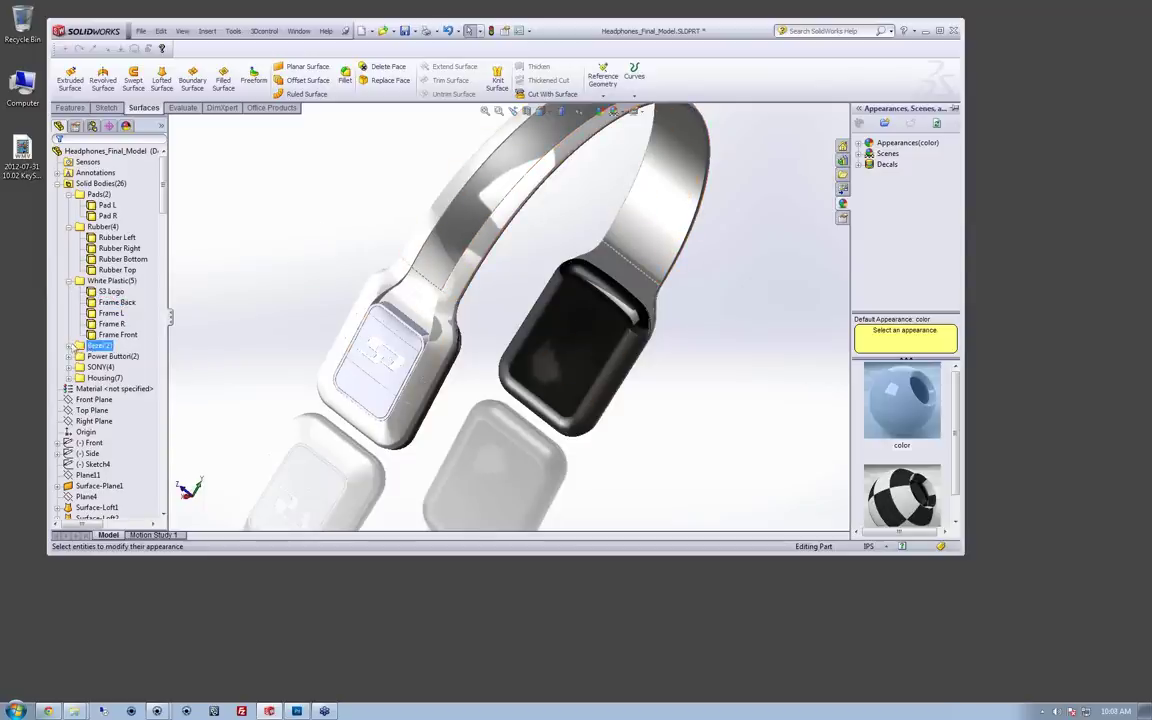
pyautogui.click(68, 345)
pyautogui.click(105, 357)
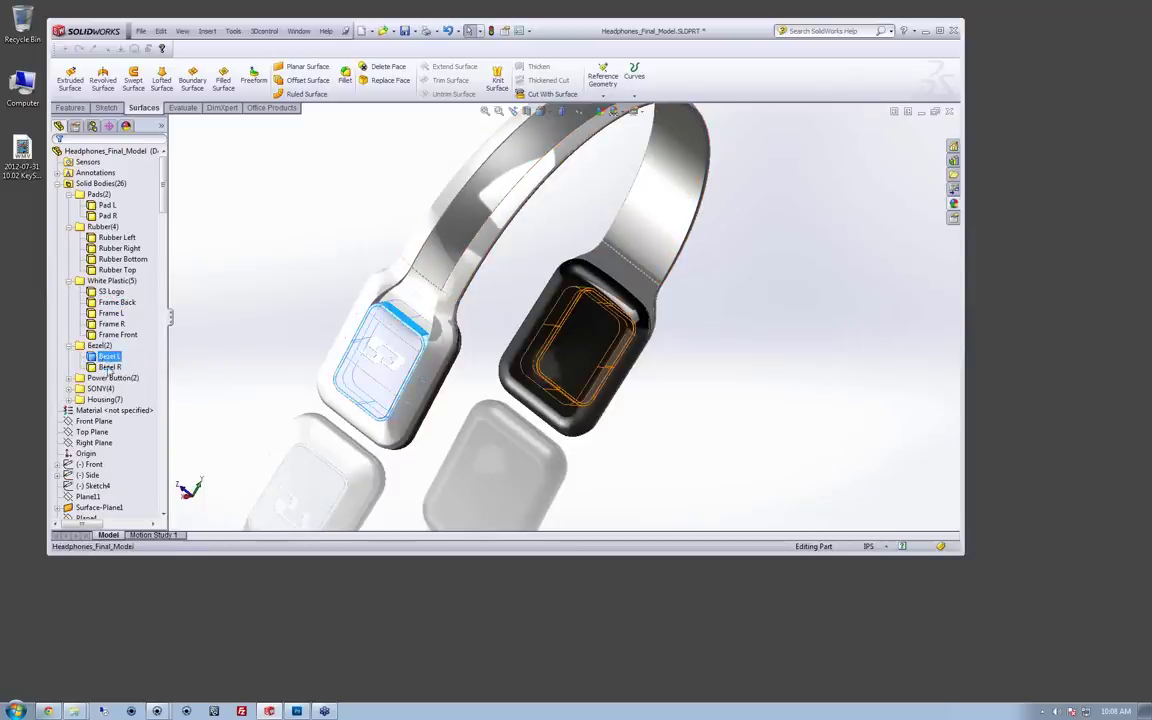
pyautogui.keyDown('ctrl'); pyautogui.click(110, 367); pyautogui.keyUp('ctrl')
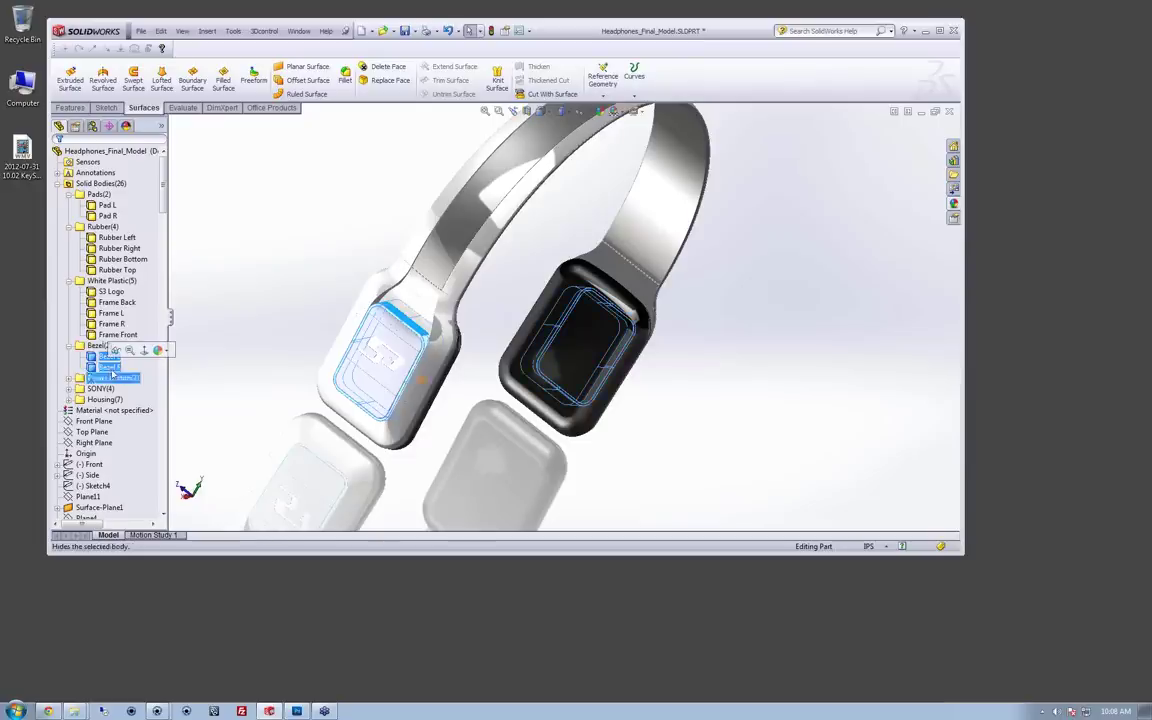
pyautogui.click(161, 350)
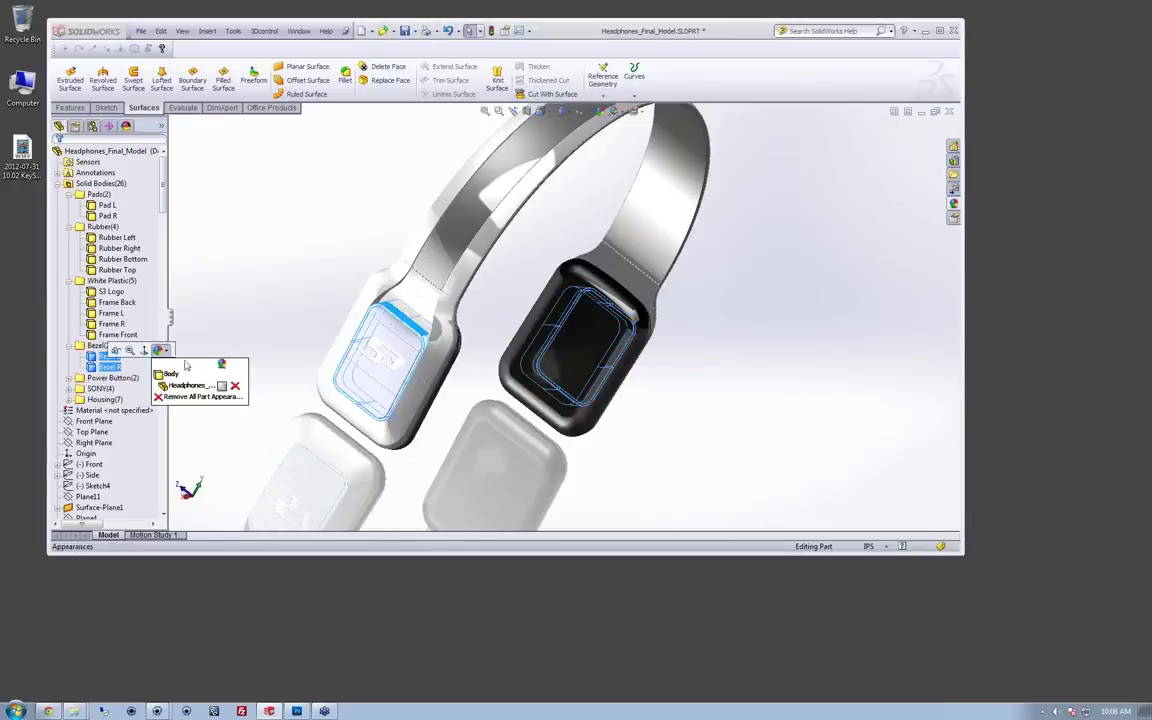
pyautogui.click(180, 374)
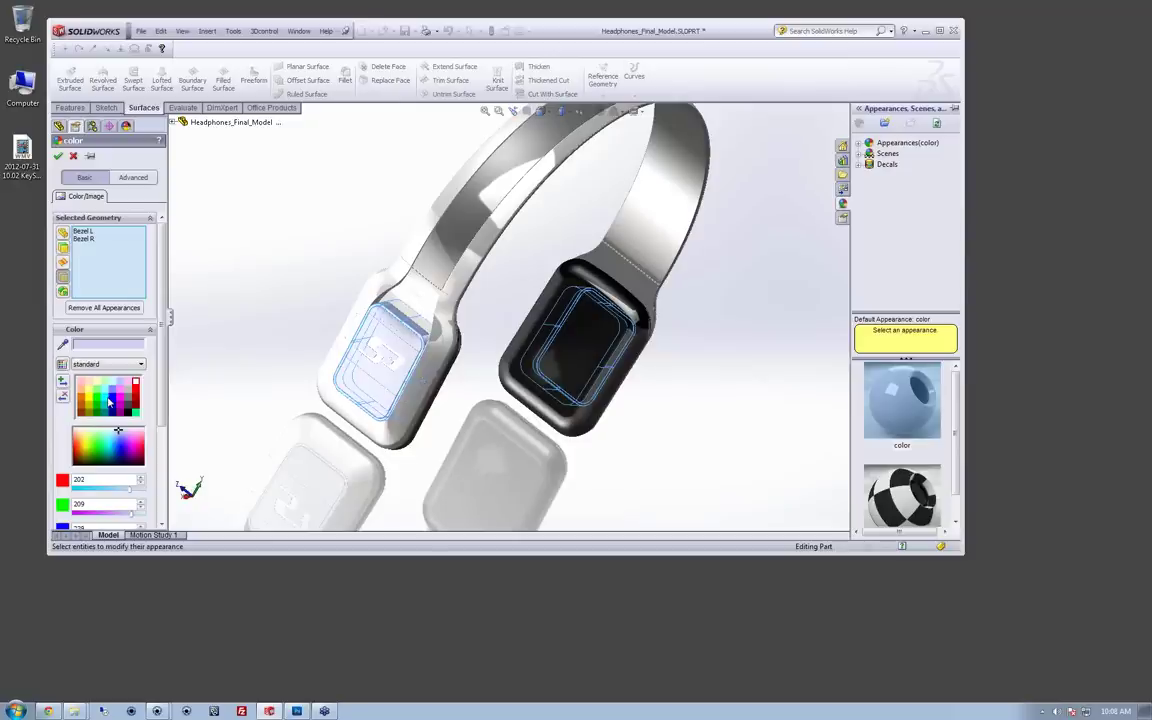
pyautogui.click(108, 400)
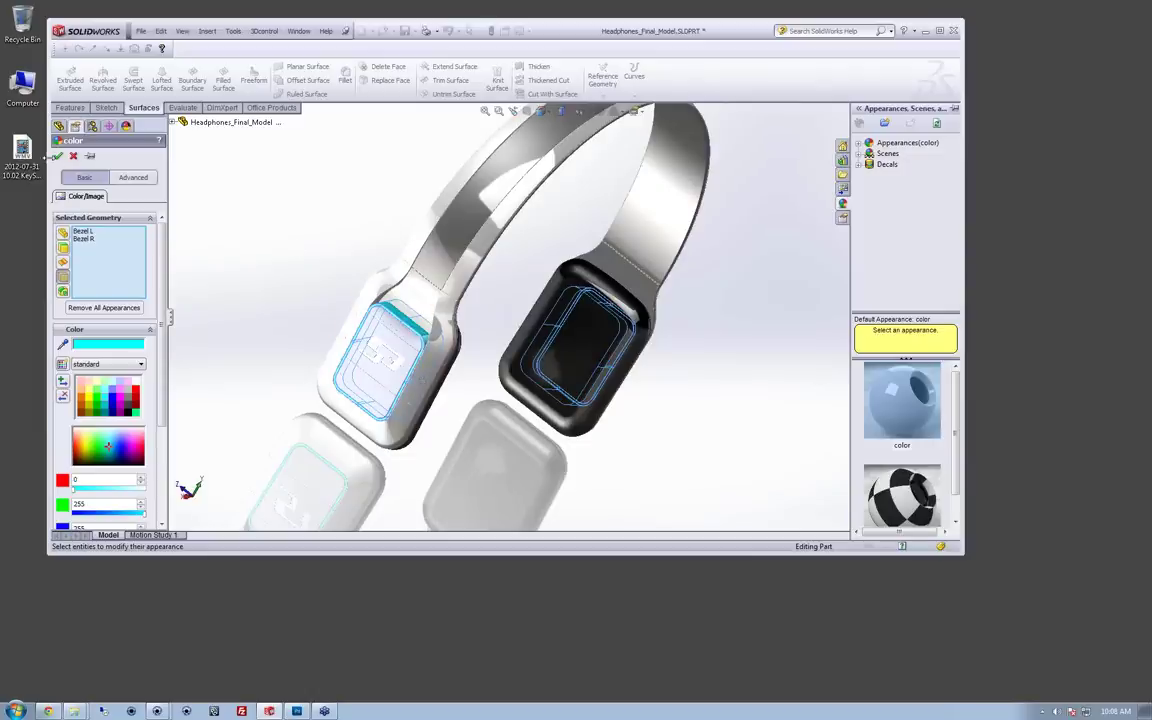
pyautogui.click(58, 156)
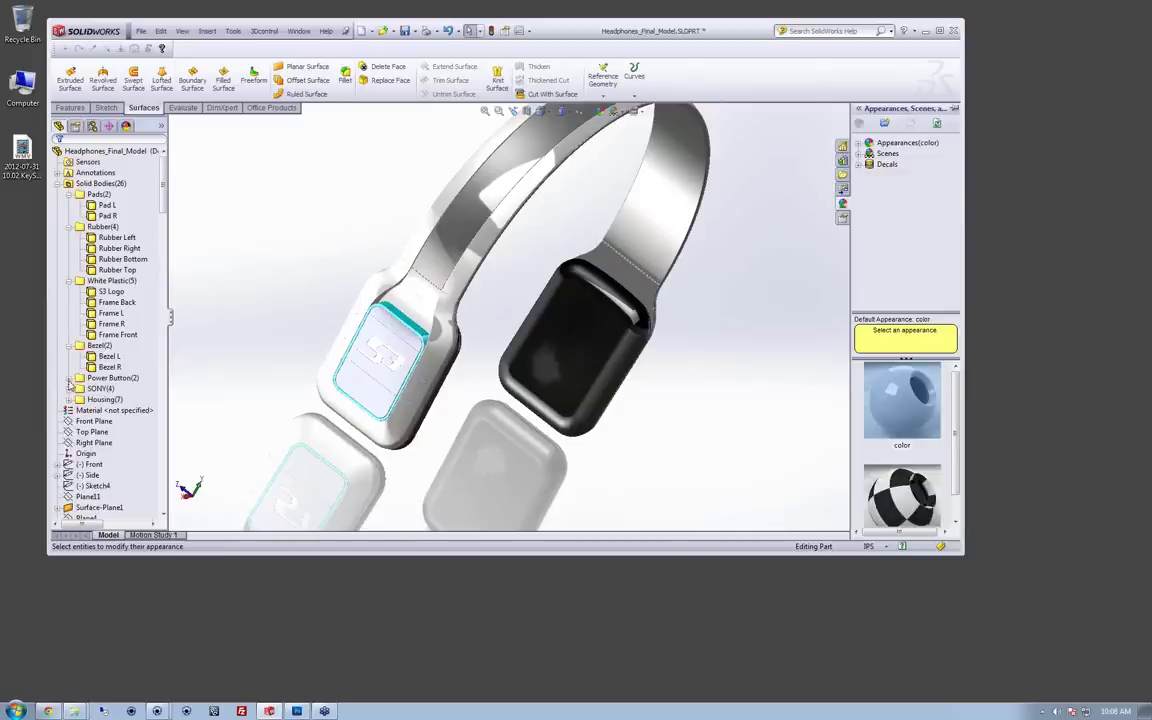
# Step: Expand the SONY and Power Button folders and colour the Power Button Line and Power Button Ring bodies yellow
pyautogui.click(69, 389)
pyautogui.click(69, 378)
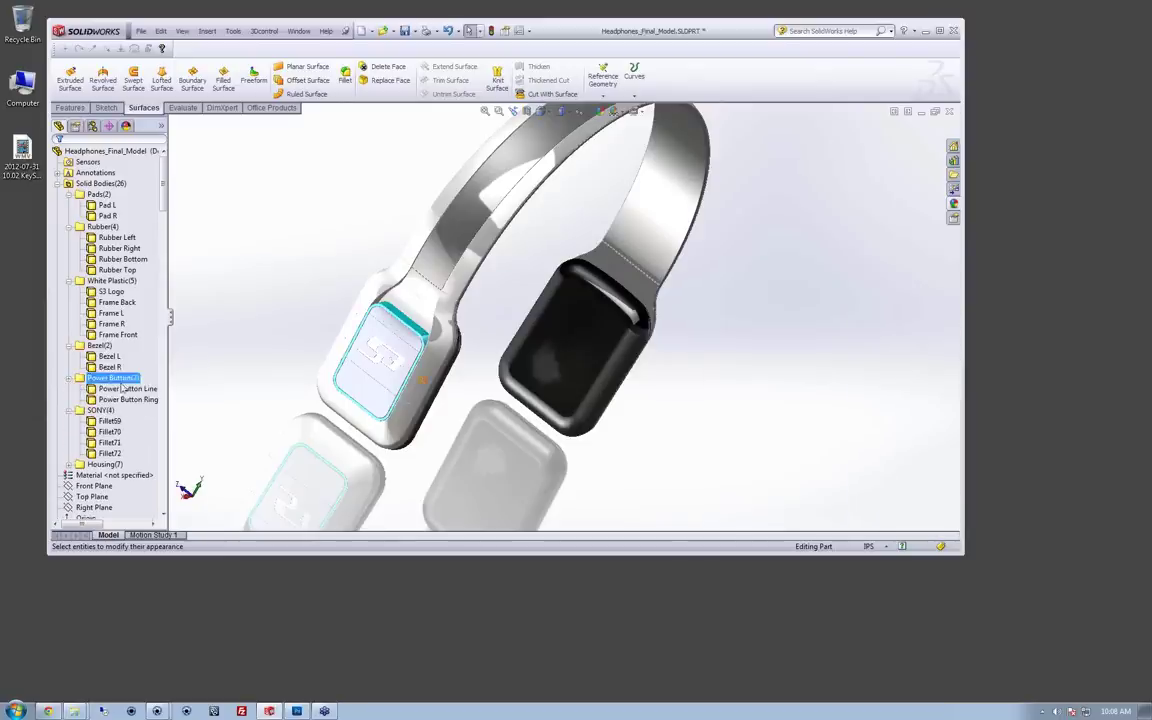
pyautogui.click(125, 389)
pyautogui.keyDown('ctrl'); pyautogui.click(128, 399); pyautogui.keyUp('ctrl')
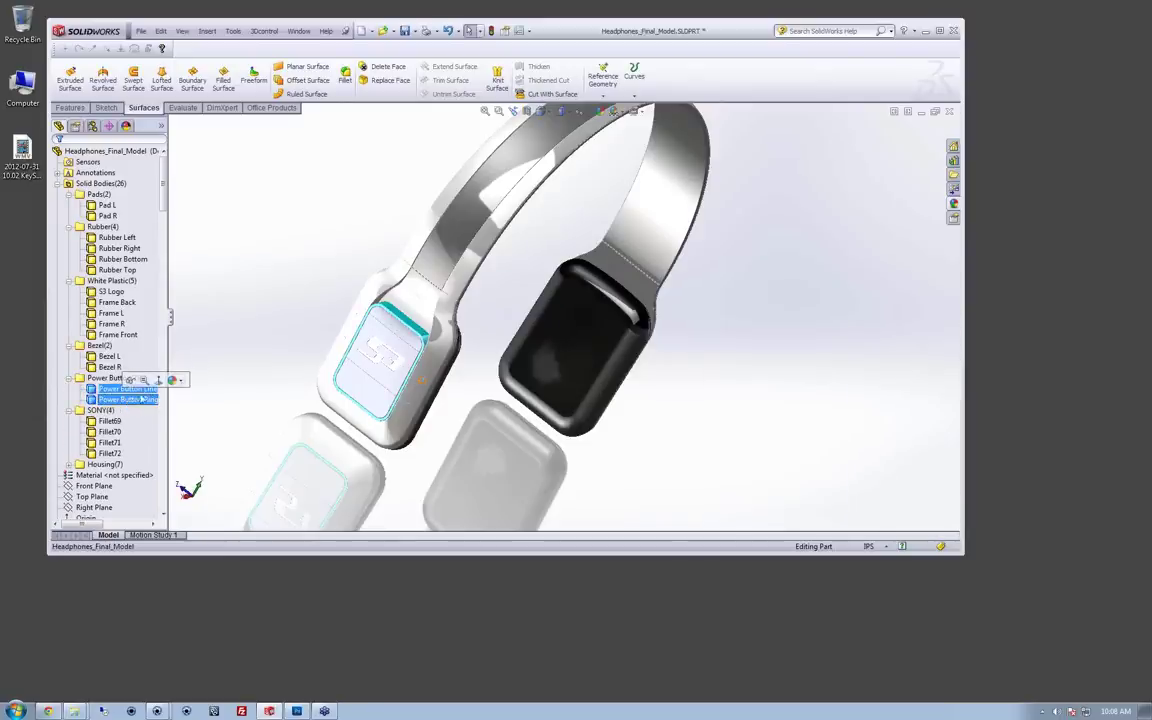
pyautogui.click(181, 381)
pyautogui.click(183, 411)
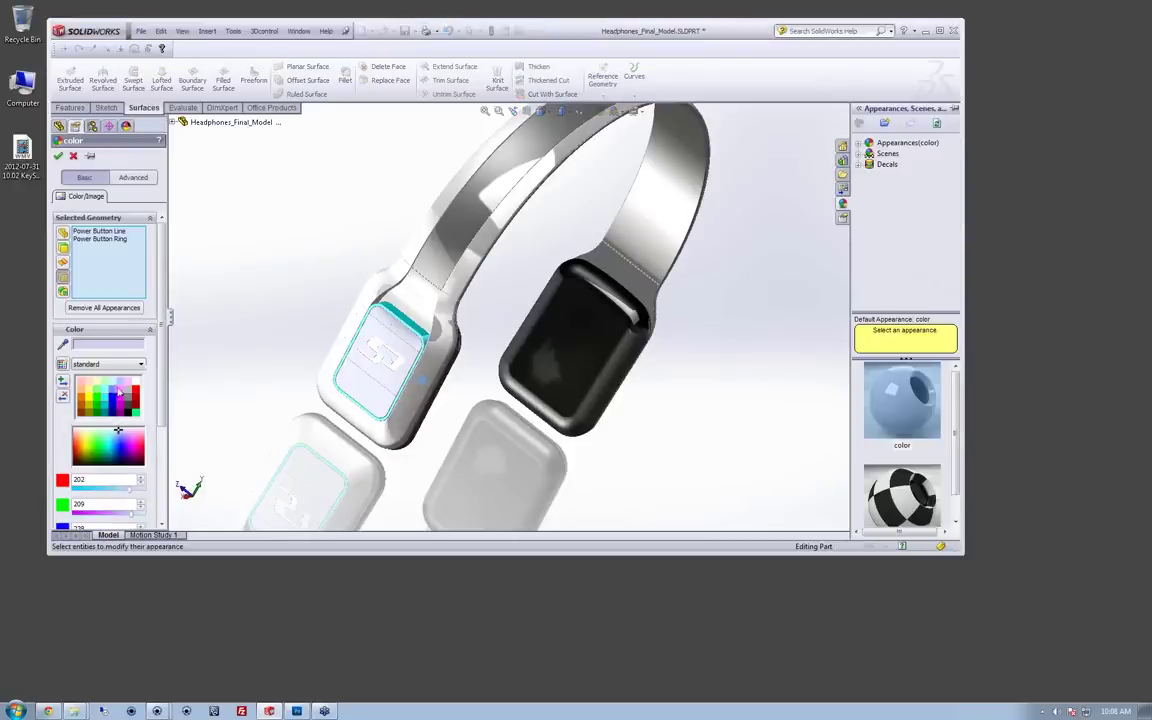
pyautogui.click(92, 401)
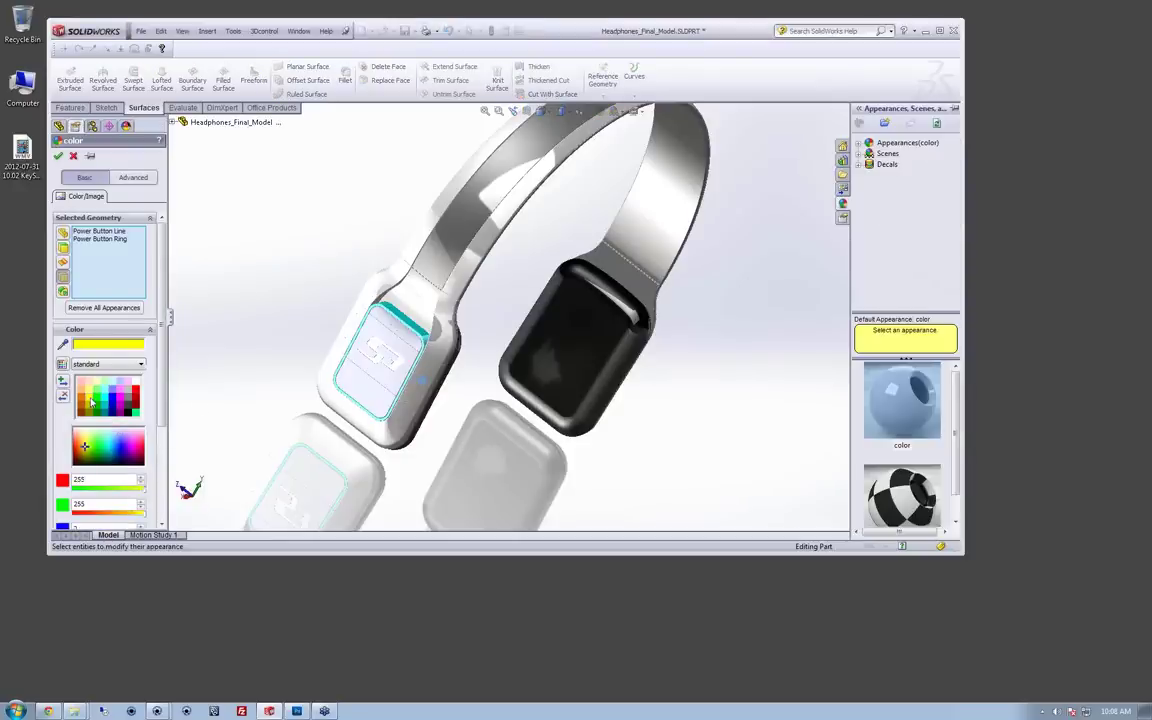
pyautogui.click(58, 156)
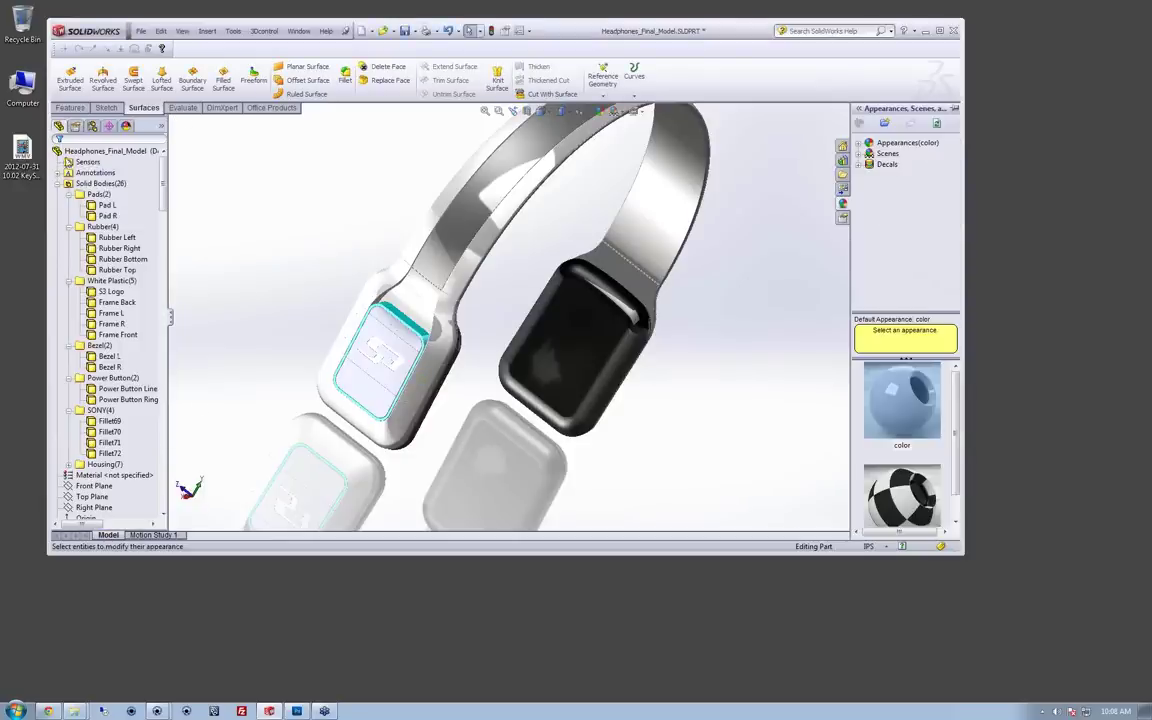
# Step: Apply a magenta body-level colour to the four SONY lettering bodies, Fillet69 through Fillet72
pyautogui.click(100, 411)
pyautogui.click(108, 421)
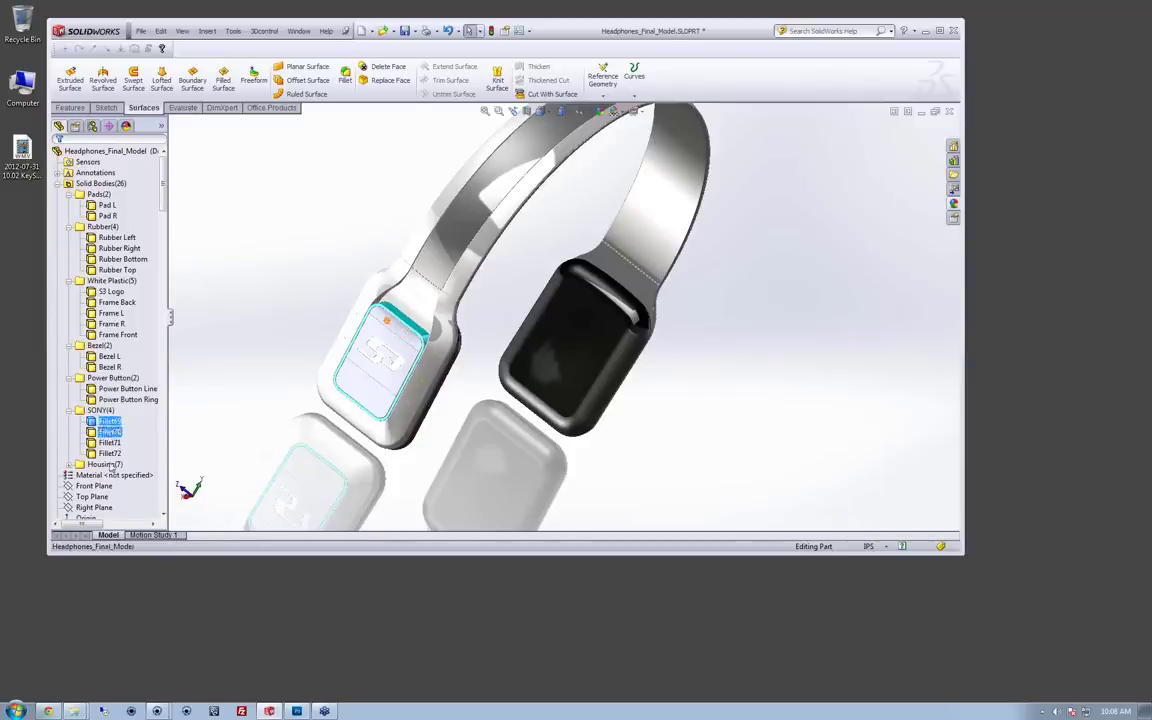
pyautogui.keyDown('shift'); pyautogui.click(110, 454); pyautogui.keyUp('shift')
pyautogui.rightClick(110, 454)
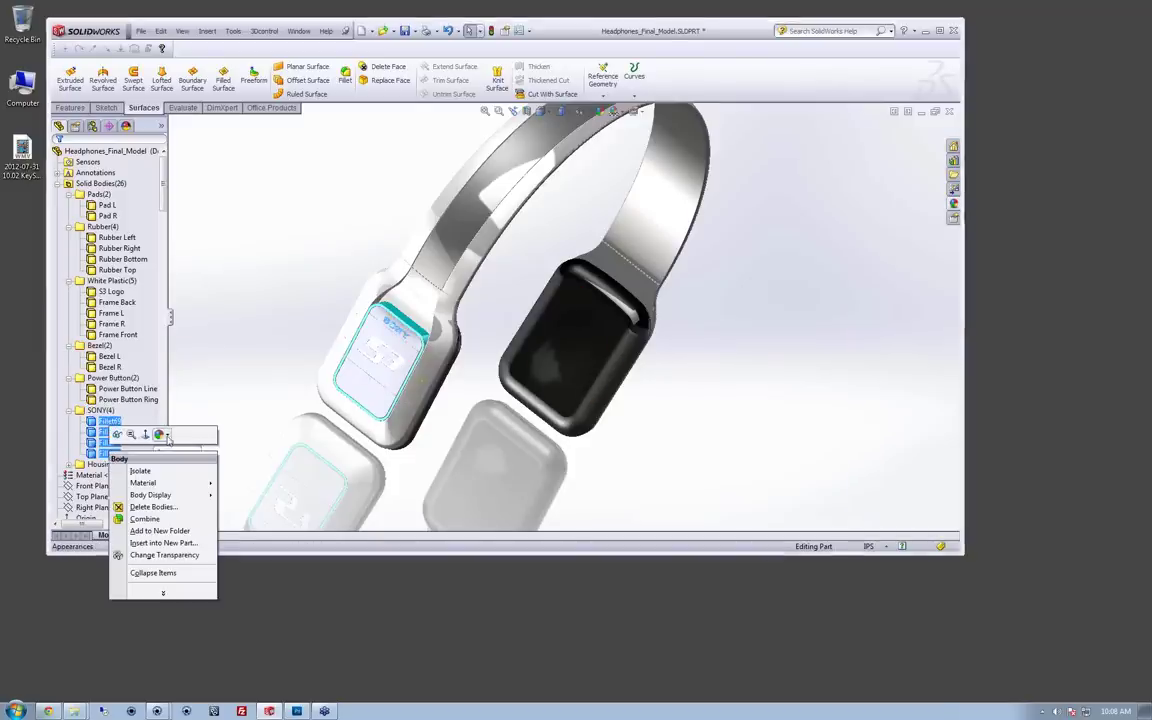
pyautogui.click(160, 434)
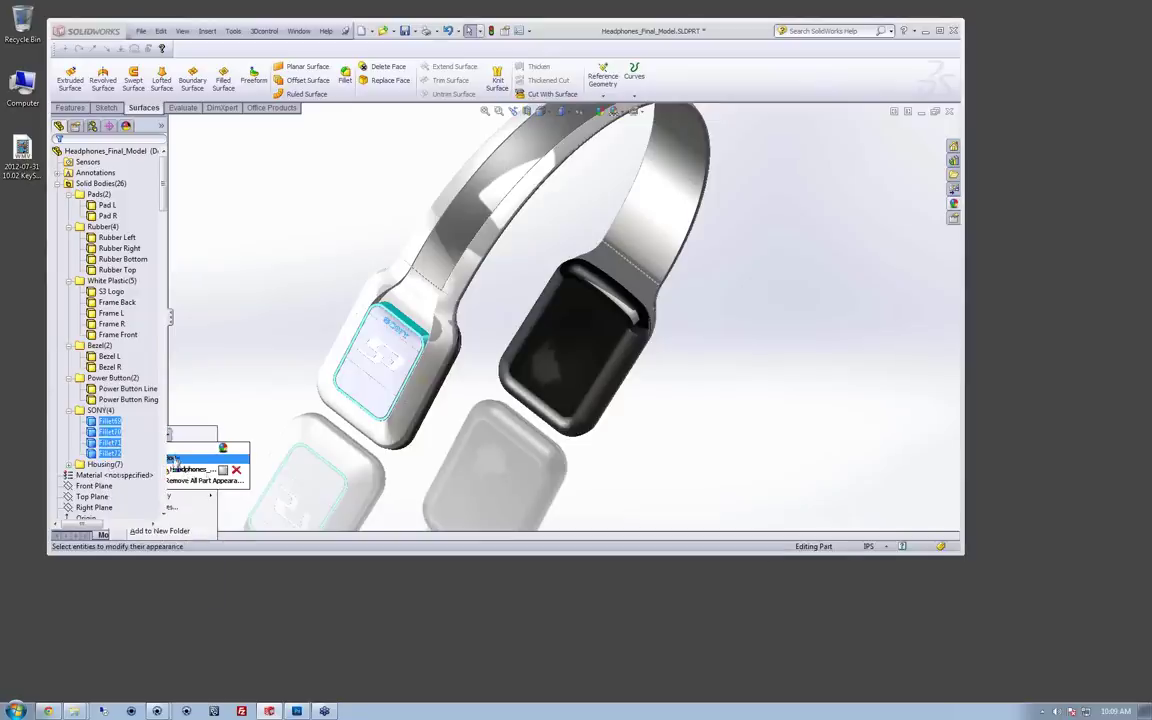
pyautogui.click(175, 459)
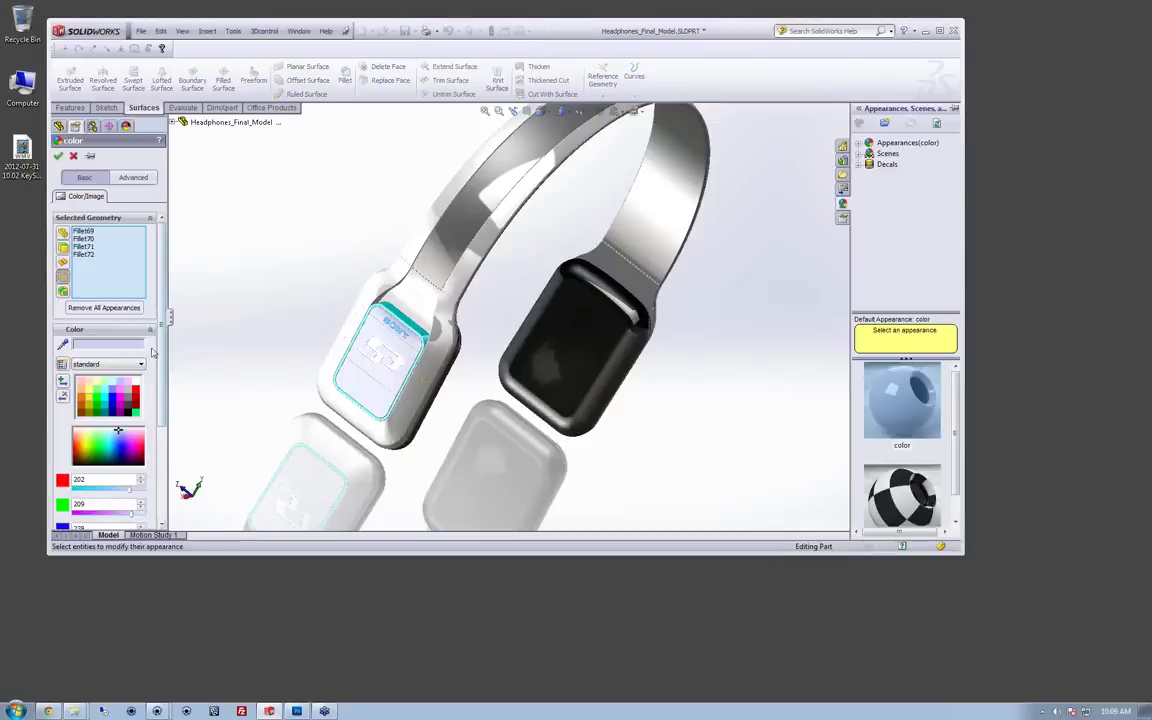
pyautogui.click(121, 399)
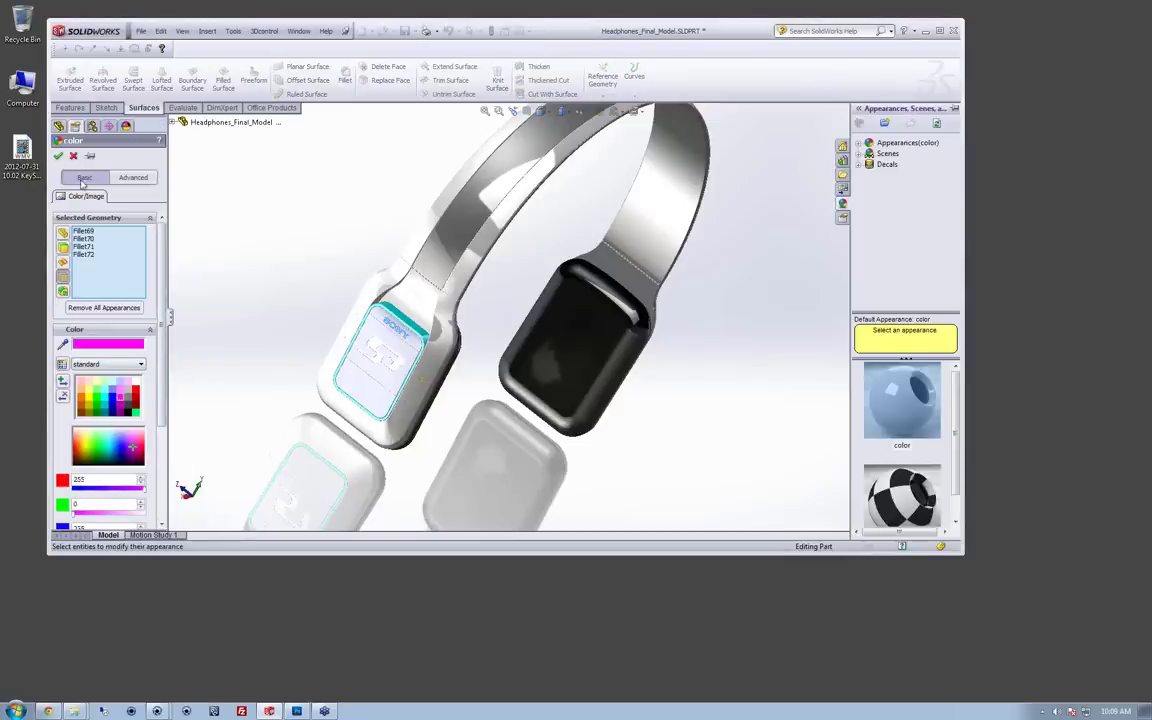
pyautogui.click(58, 156)
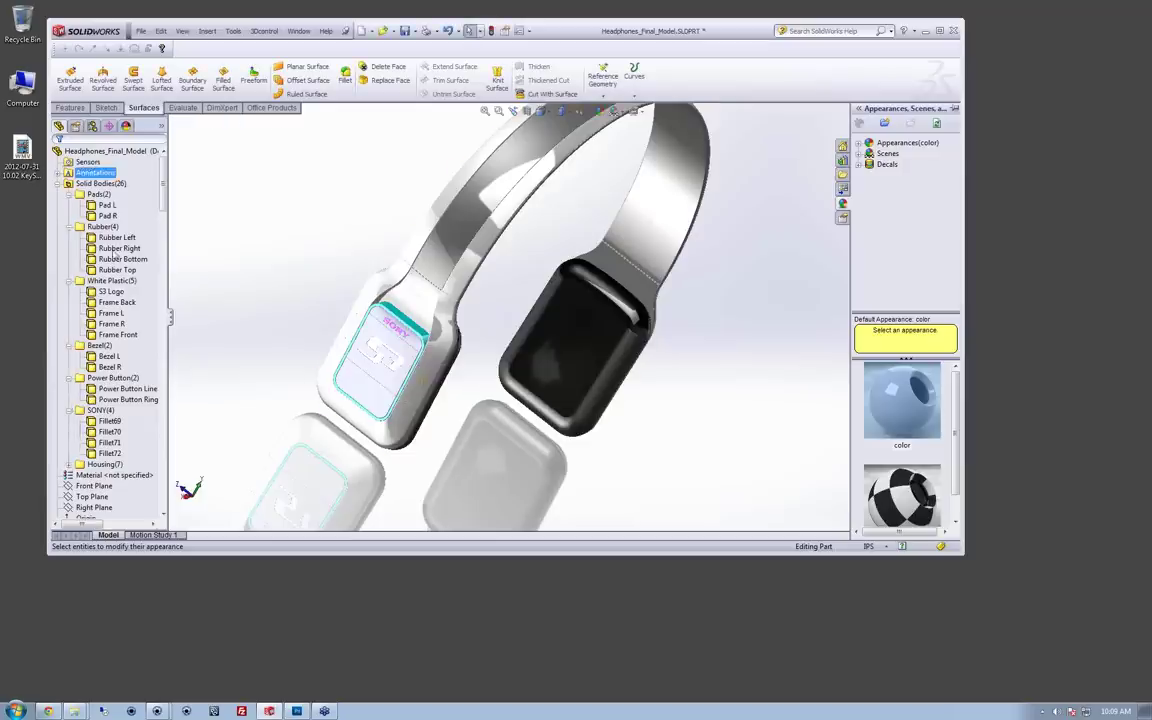
# Step: Expand the Housing folder and apply a red body-level colour to its six housing bodies, leaving out Display
pyautogui.click(69, 465)
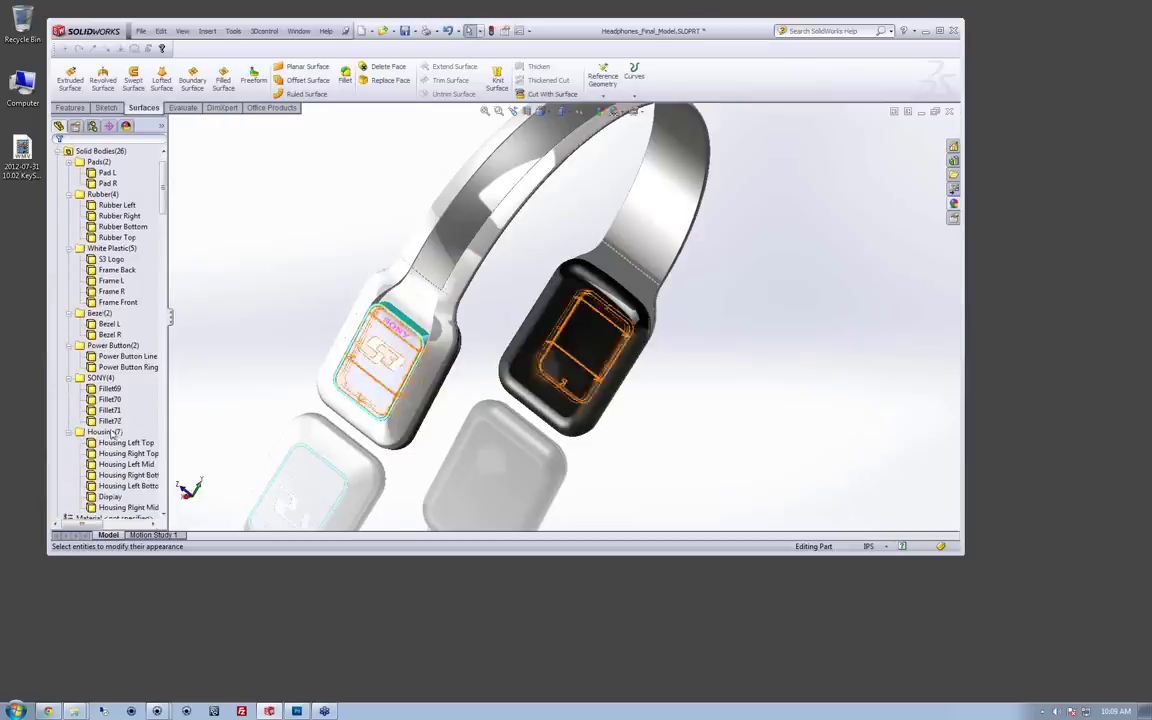
pyautogui.scroll(-1, 116, 432)
pyautogui.click(126, 411)
pyautogui.keyDown('ctrl'); pyautogui.click(136, 422); pyautogui.keyUp('ctrl')
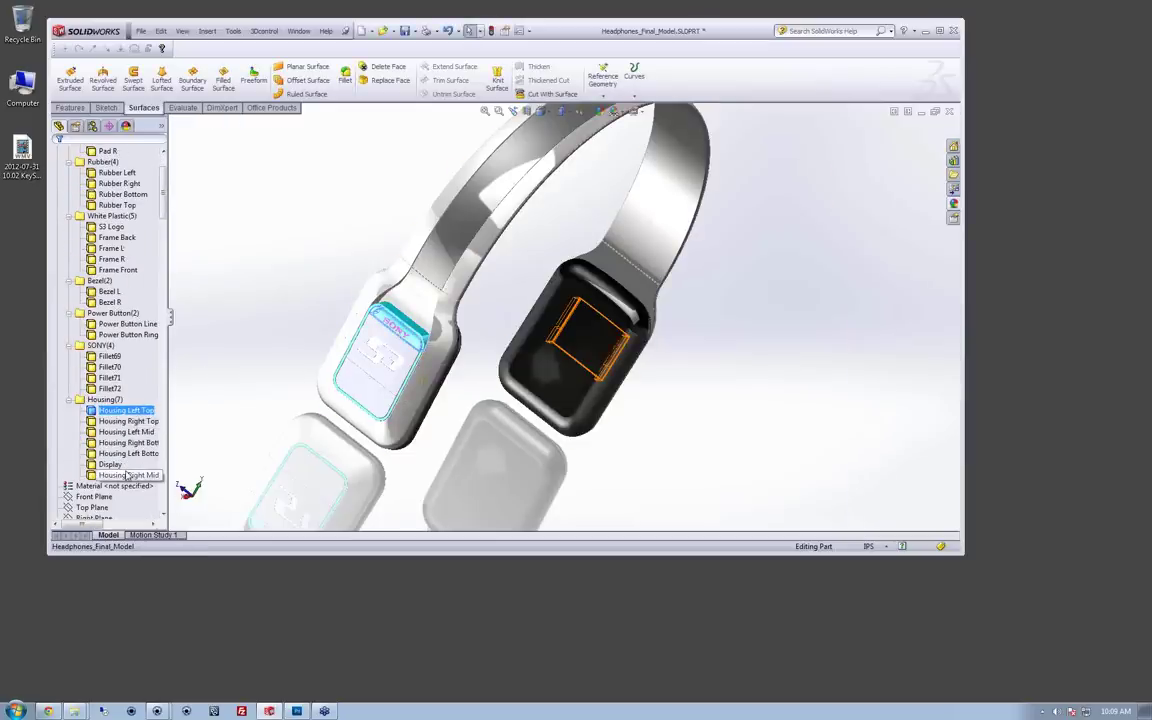
pyautogui.keyDown('shift'); pyautogui.click(128, 475); pyautogui.keyUp('shift')
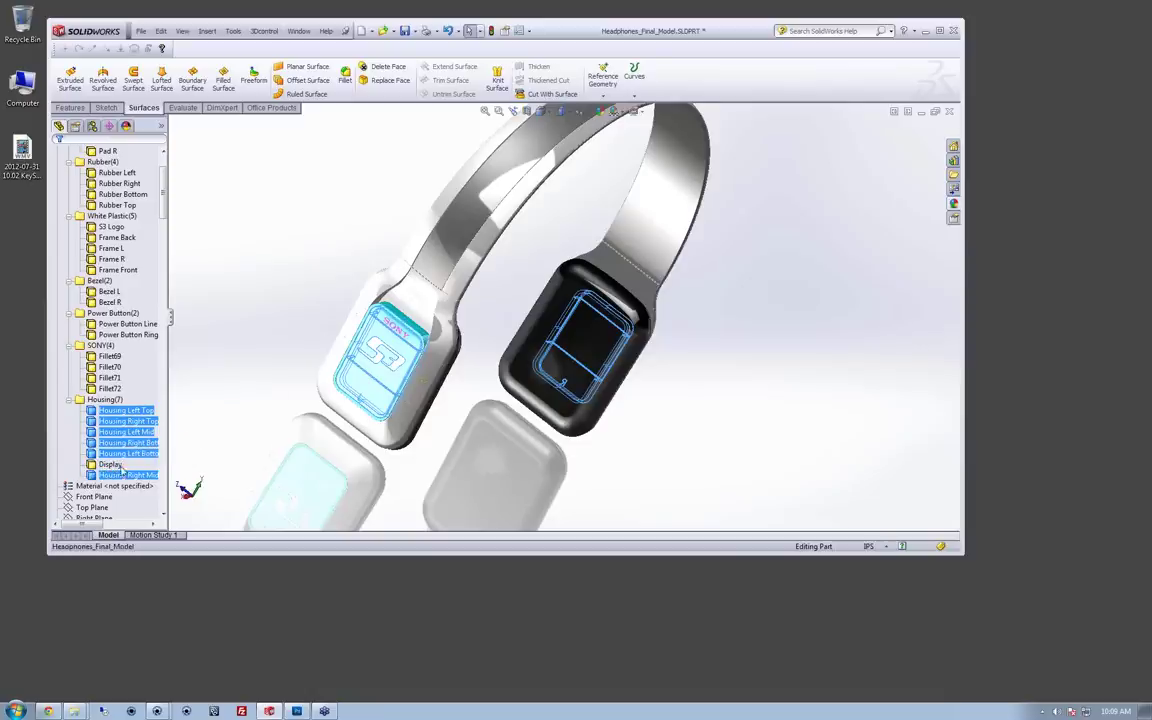
pyautogui.moveTo(639, 319); pyautogui.dragTo(672, 356, button='middle')
pyautogui.moveTo(599, 342); pyautogui.dragTo(470, 368, button='middle')
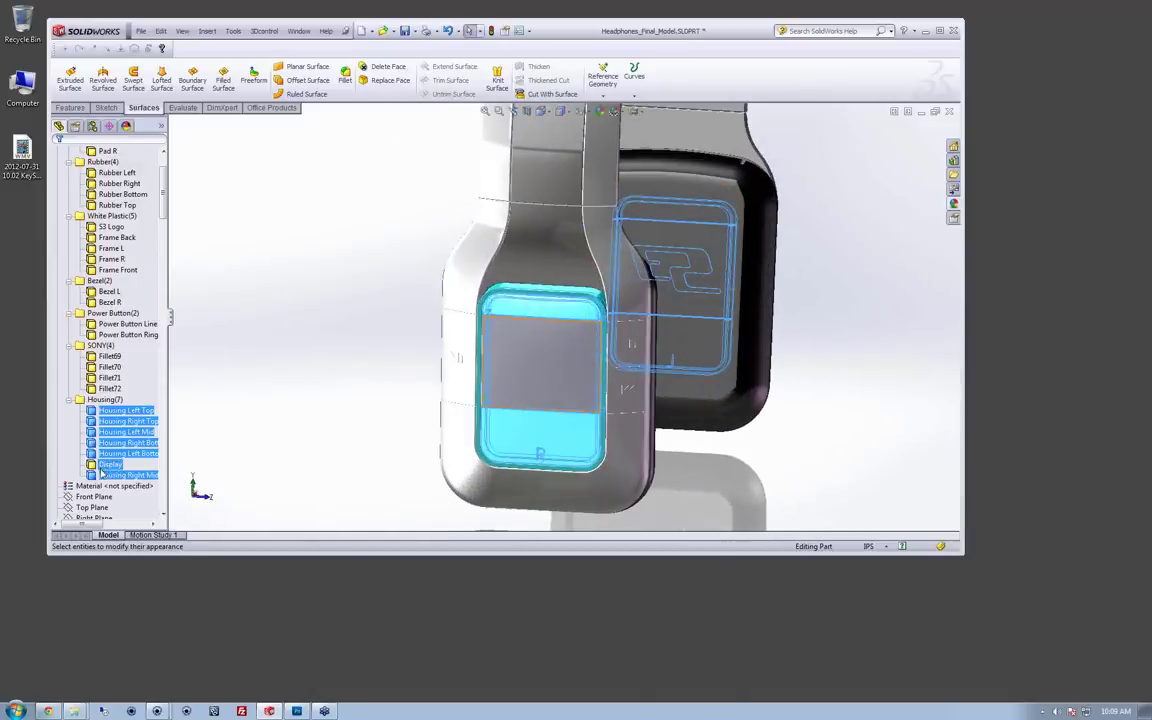
pyautogui.rightClick(118, 410)
pyautogui.click(173, 412)
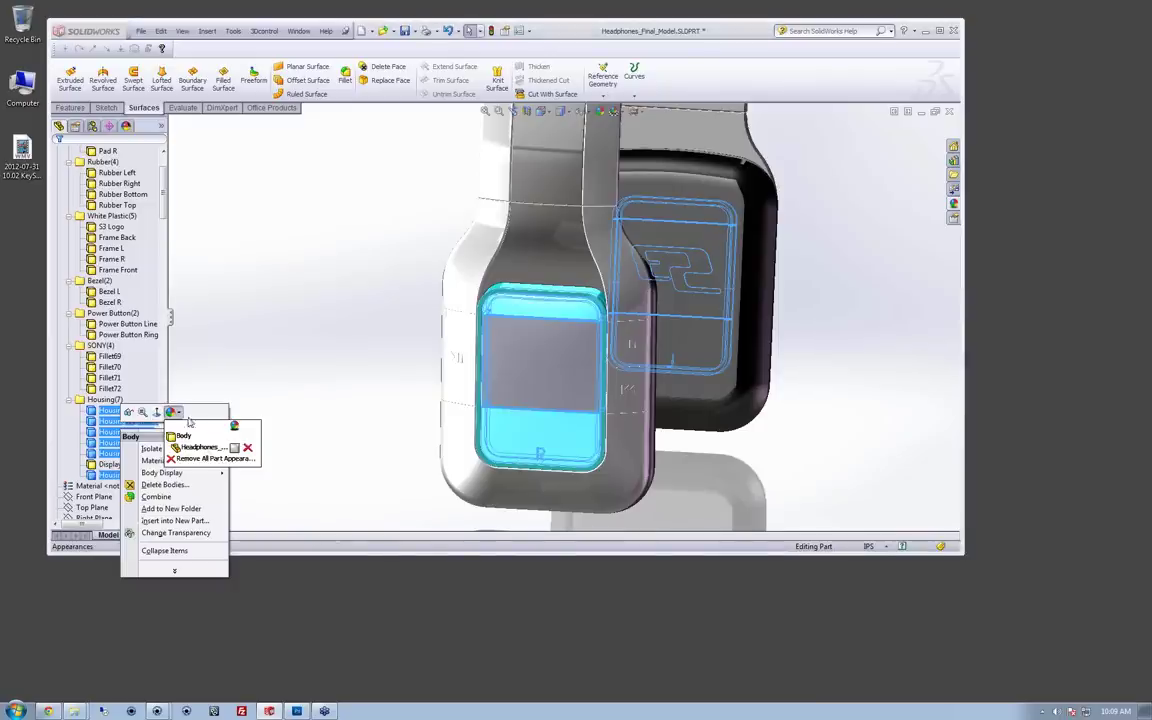
pyautogui.click(188, 437)
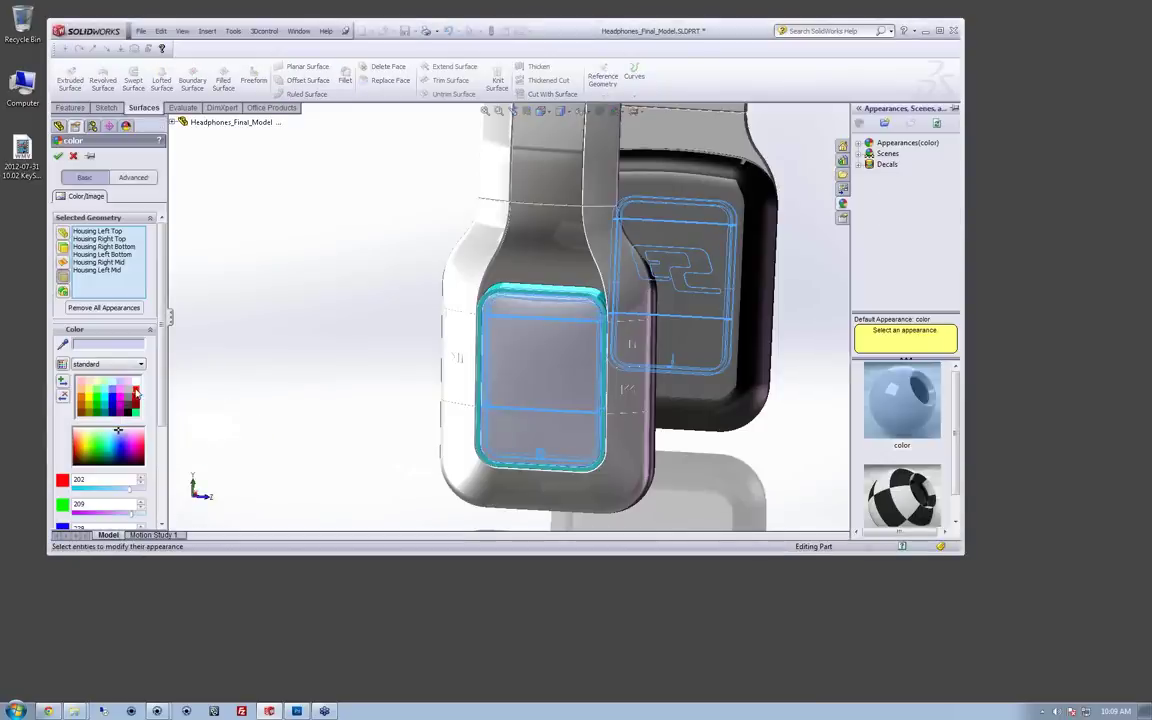
pyautogui.click(136, 393)
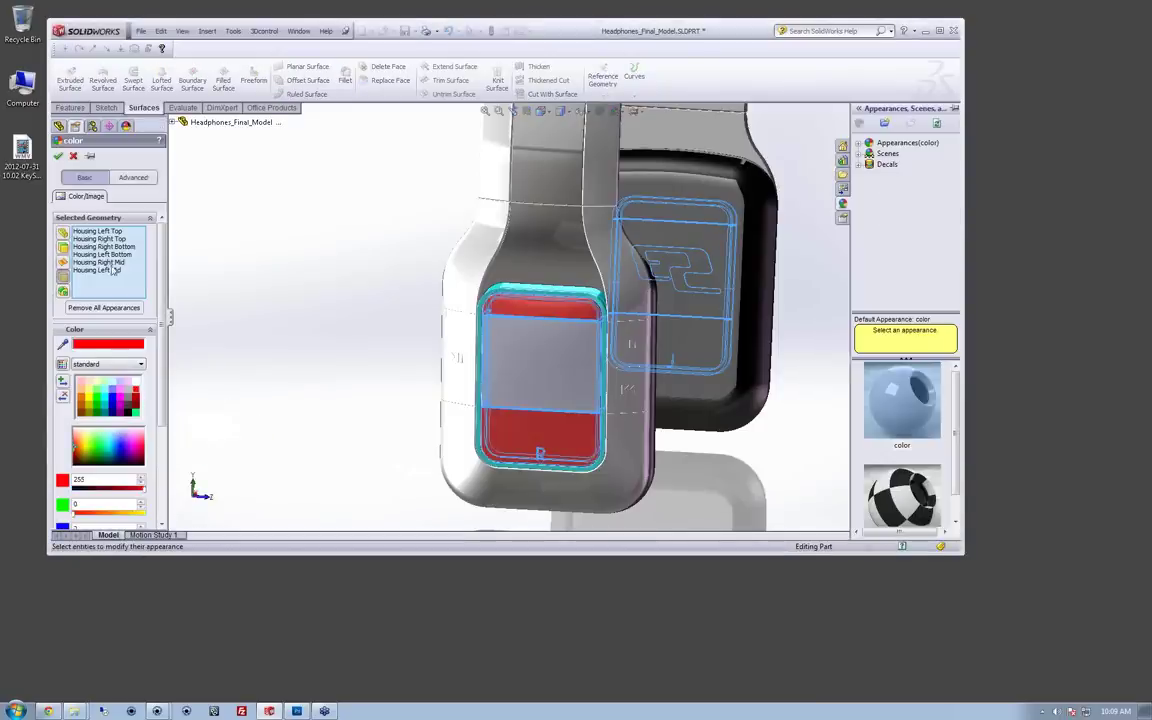
pyautogui.click(58, 156)
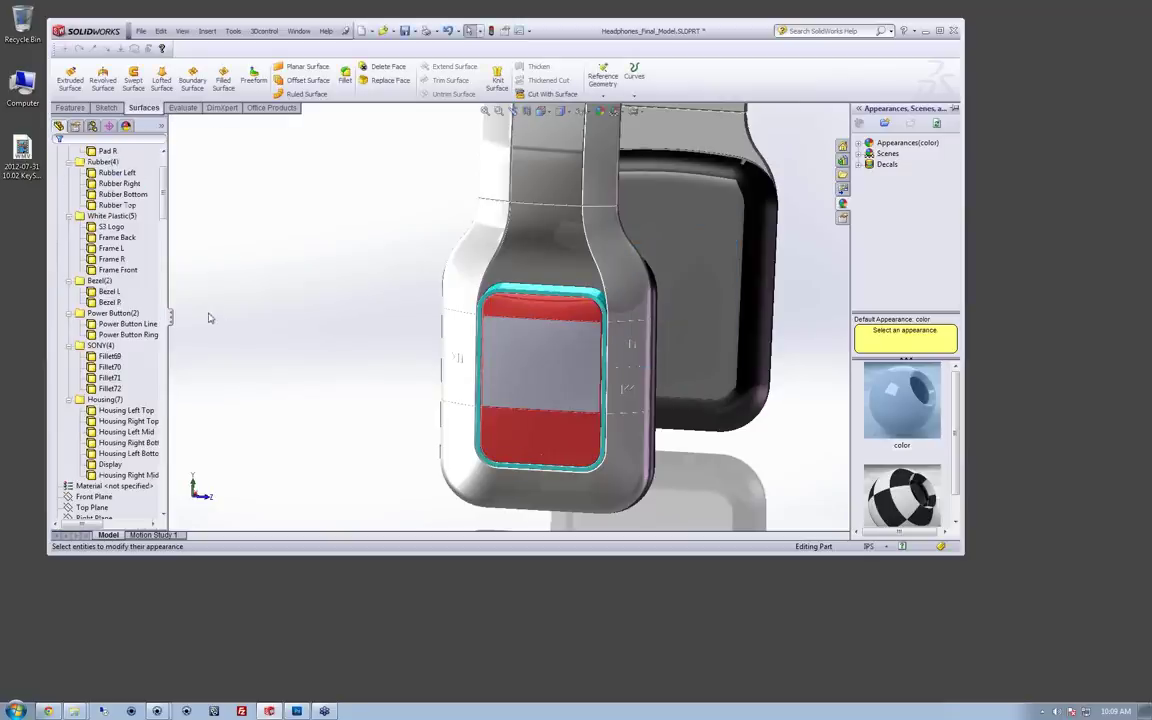
# Step: Apply an orange body-level colour to the Display body
pyautogui.click(110, 464)
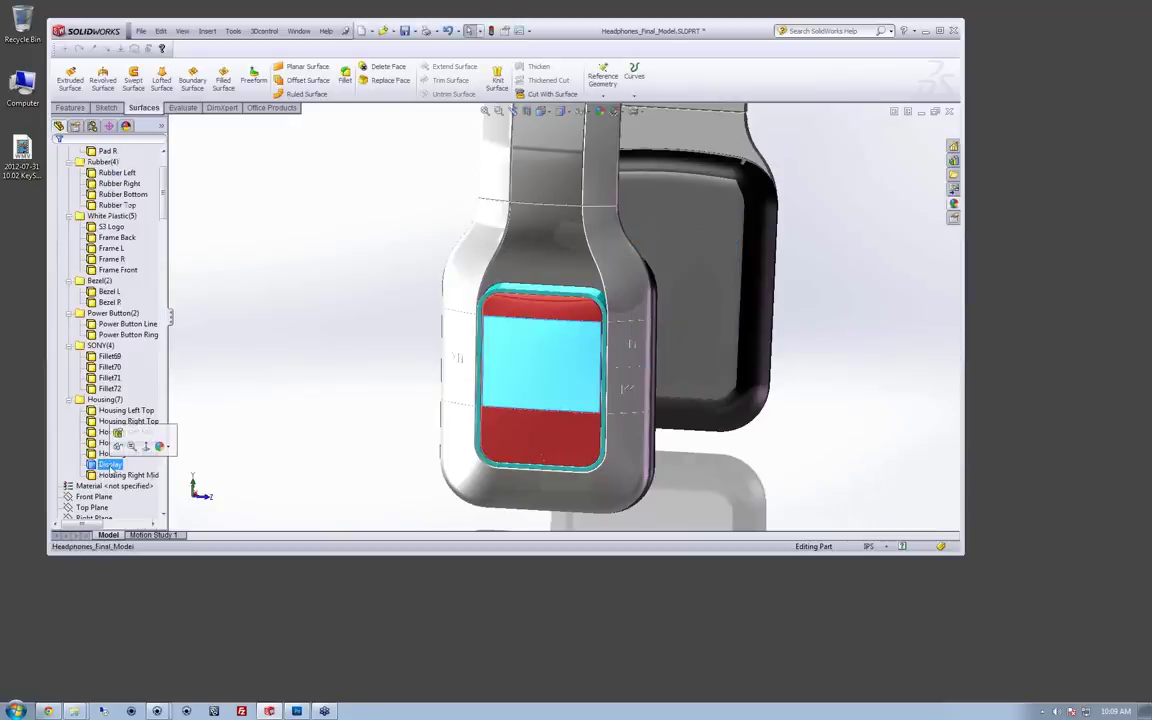
pyautogui.click(165, 447)
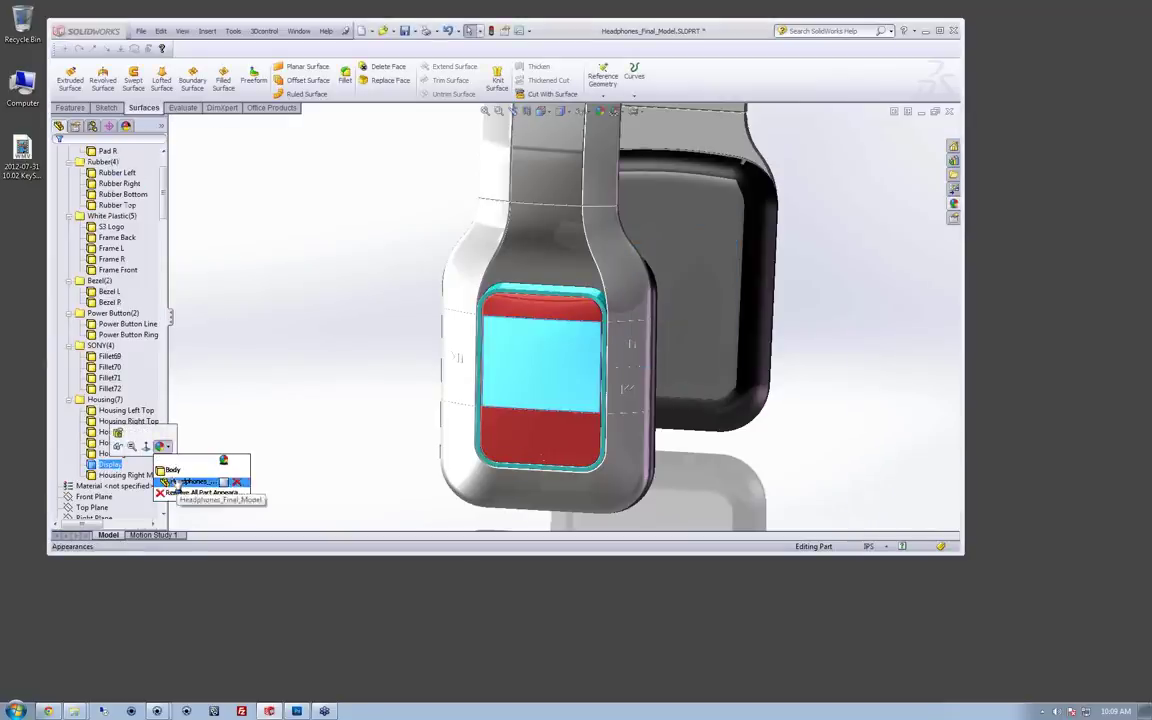
pyautogui.click(175, 471)
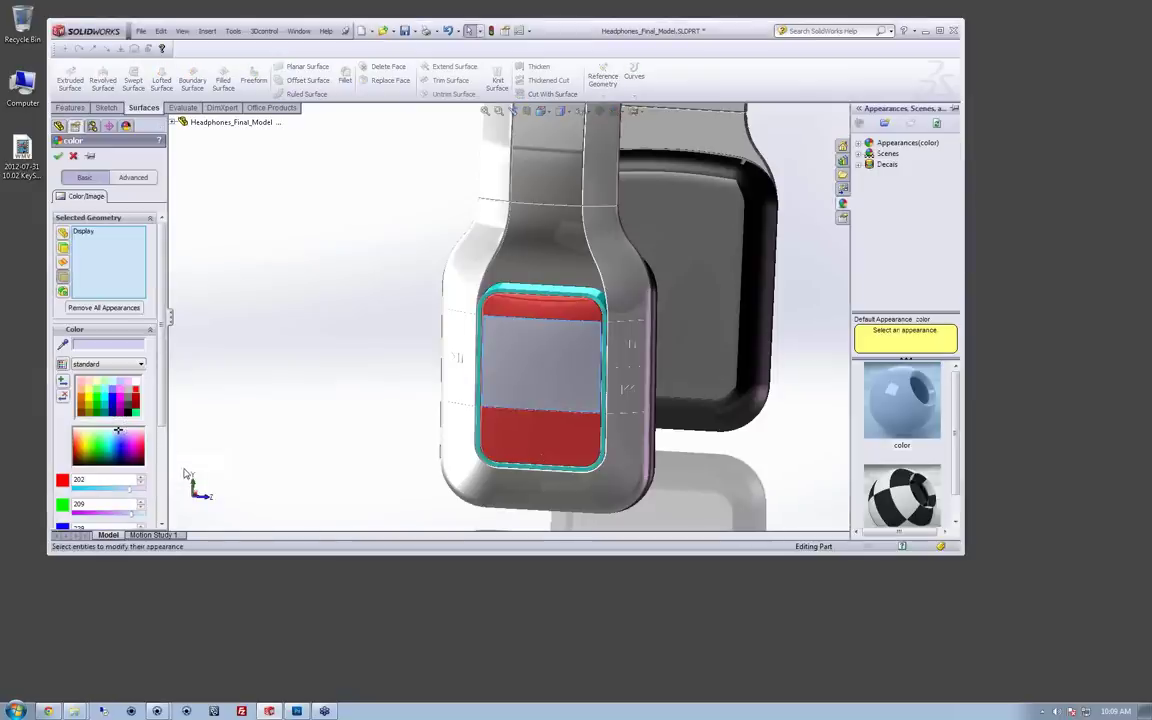
pyautogui.click(86, 403)
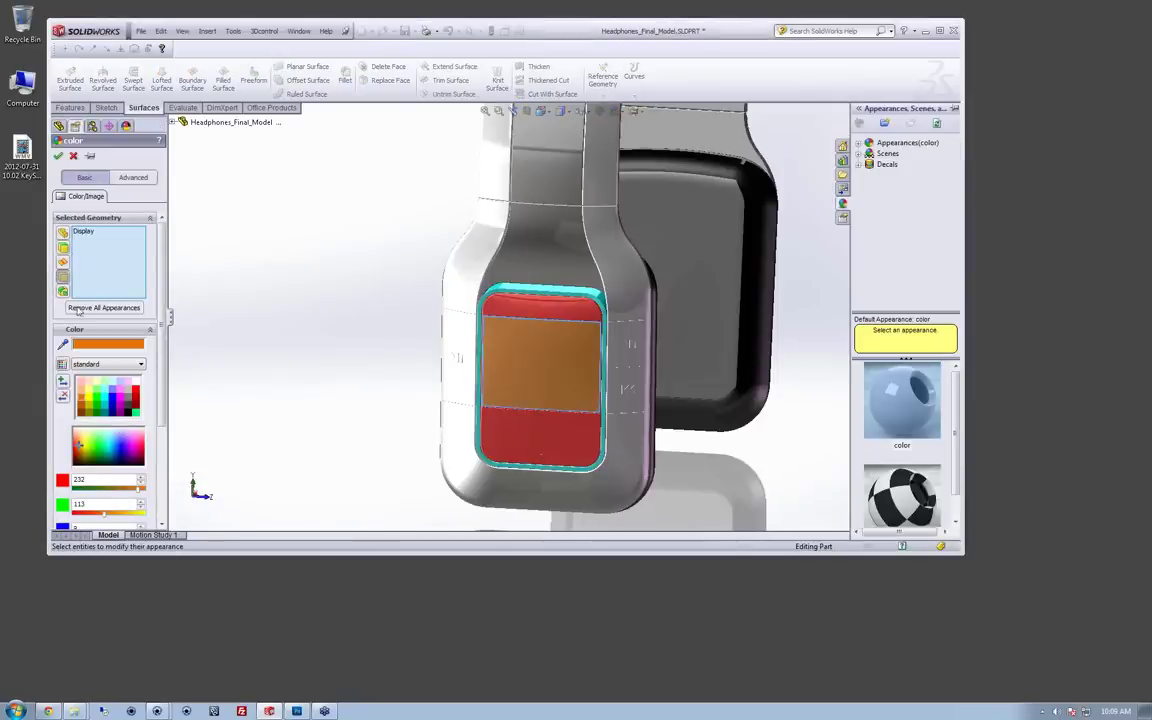
pyautogui.click(58, 156)
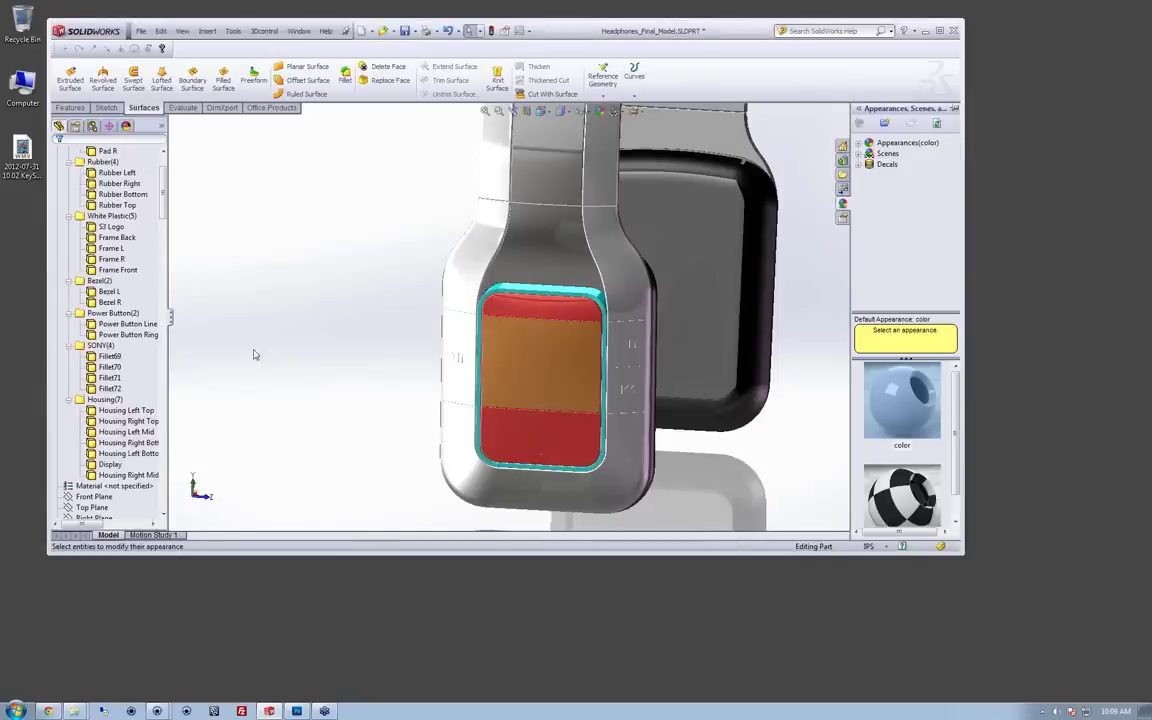
# Step: Hide the Display body and inspect the recessed housing face behind it
pyautogui.rightClick(527, 341)
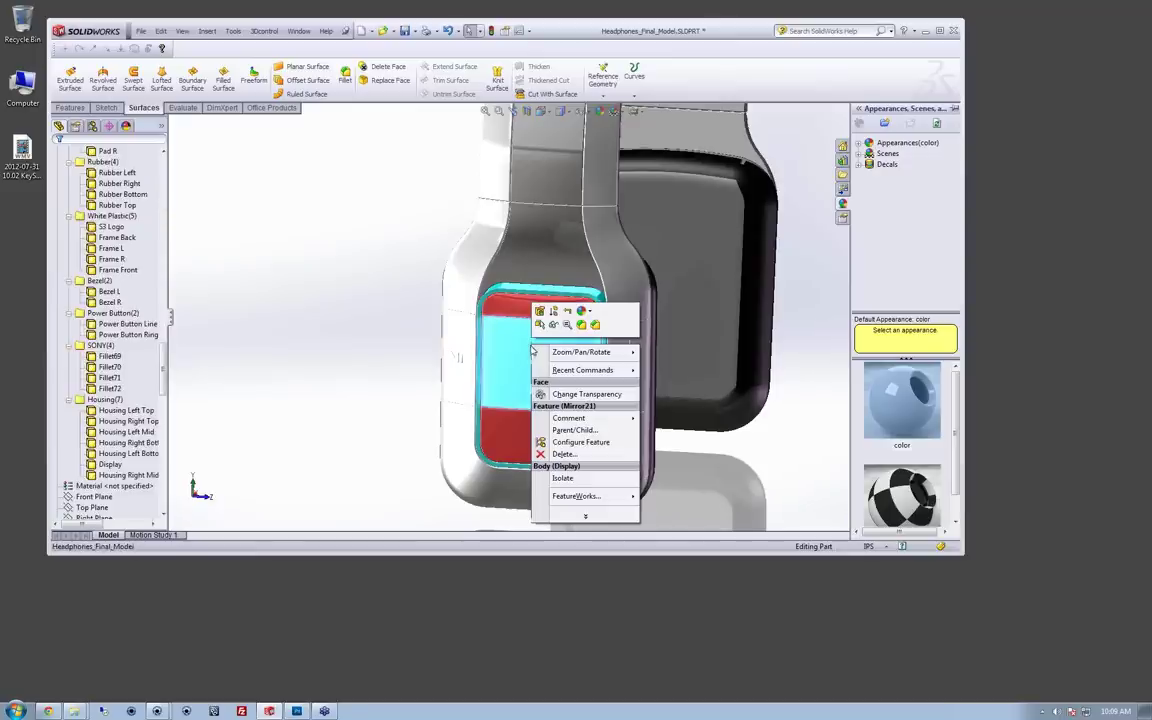
pyautogui.press('Escape')
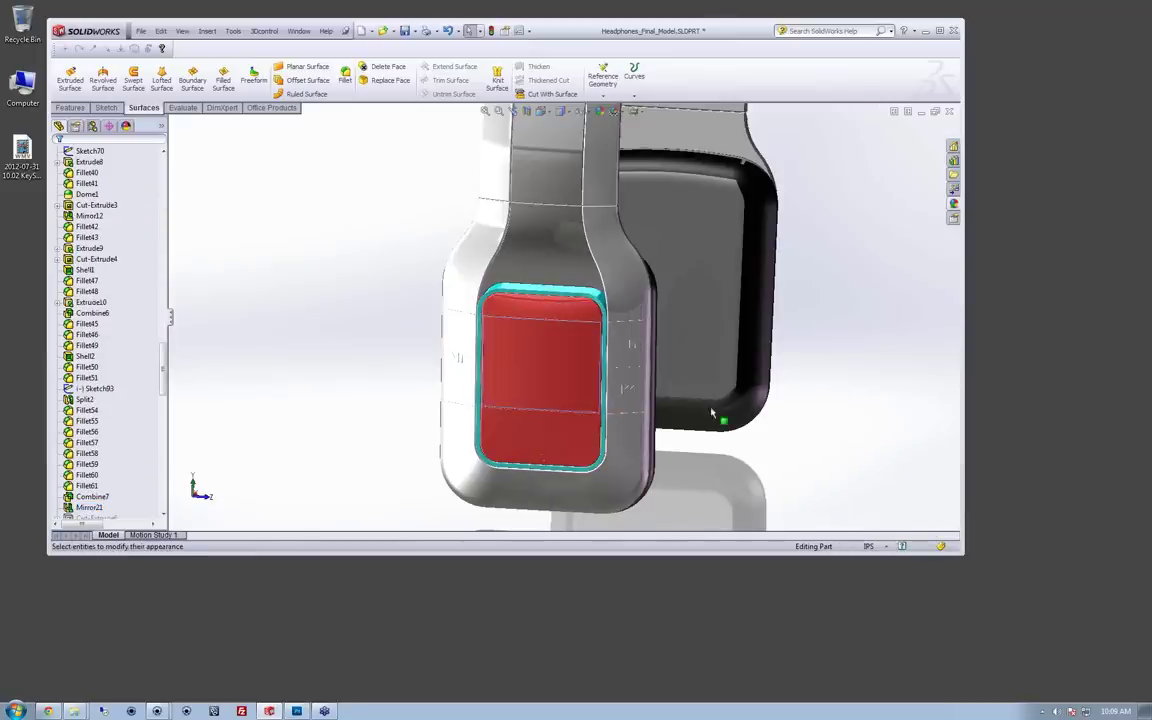
pyautogui.click(537, 373)
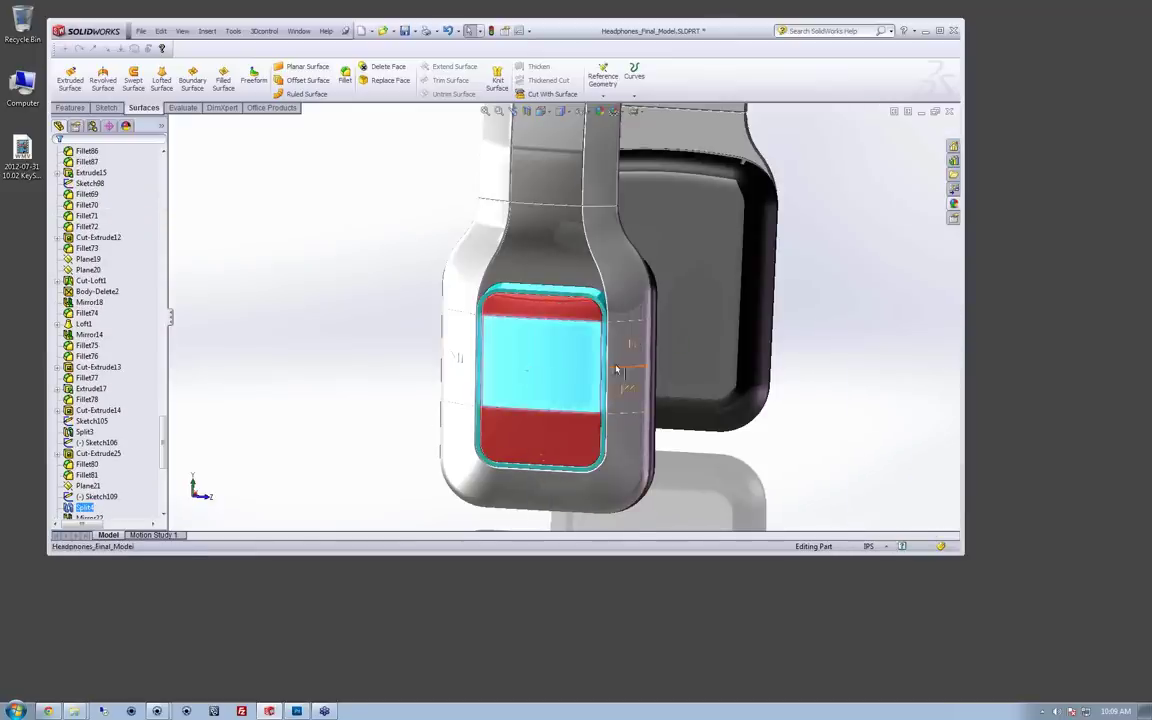
pyautogui.scroll(-3, 608, 376)
pyautogui.moveTo(613, 402); pyautogui.dragTo(666, 370, button='middle')
pyautogui.click(702, 355)
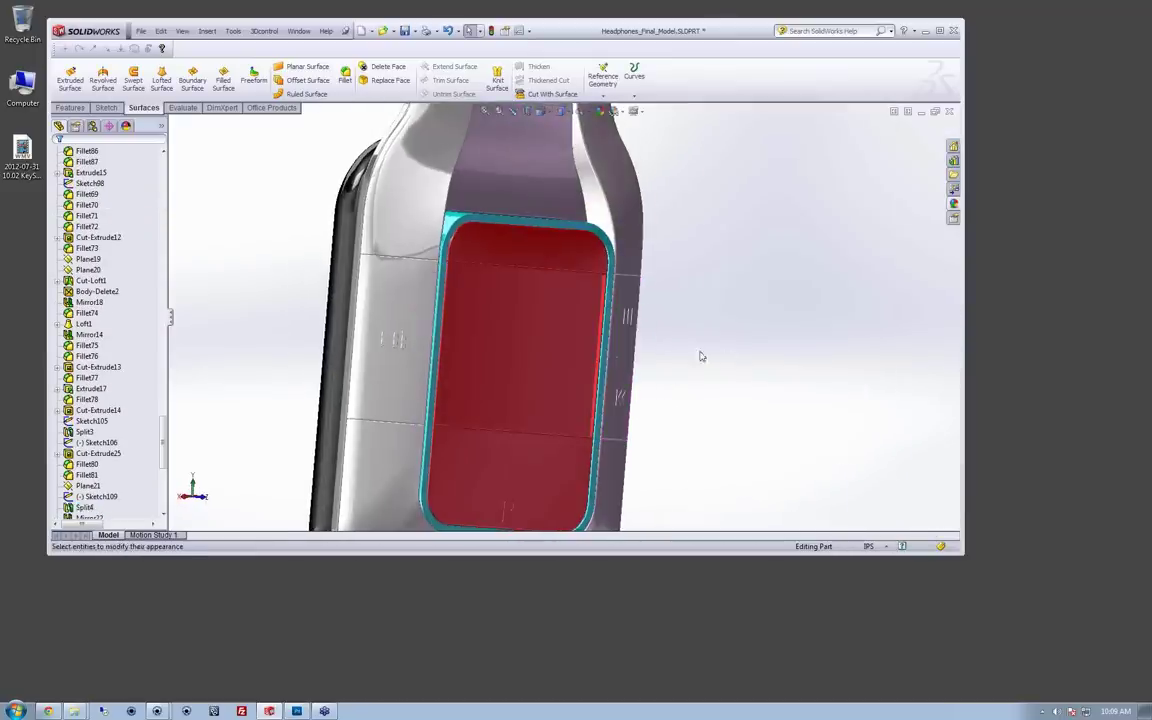
pyautogui.click(505, 348)
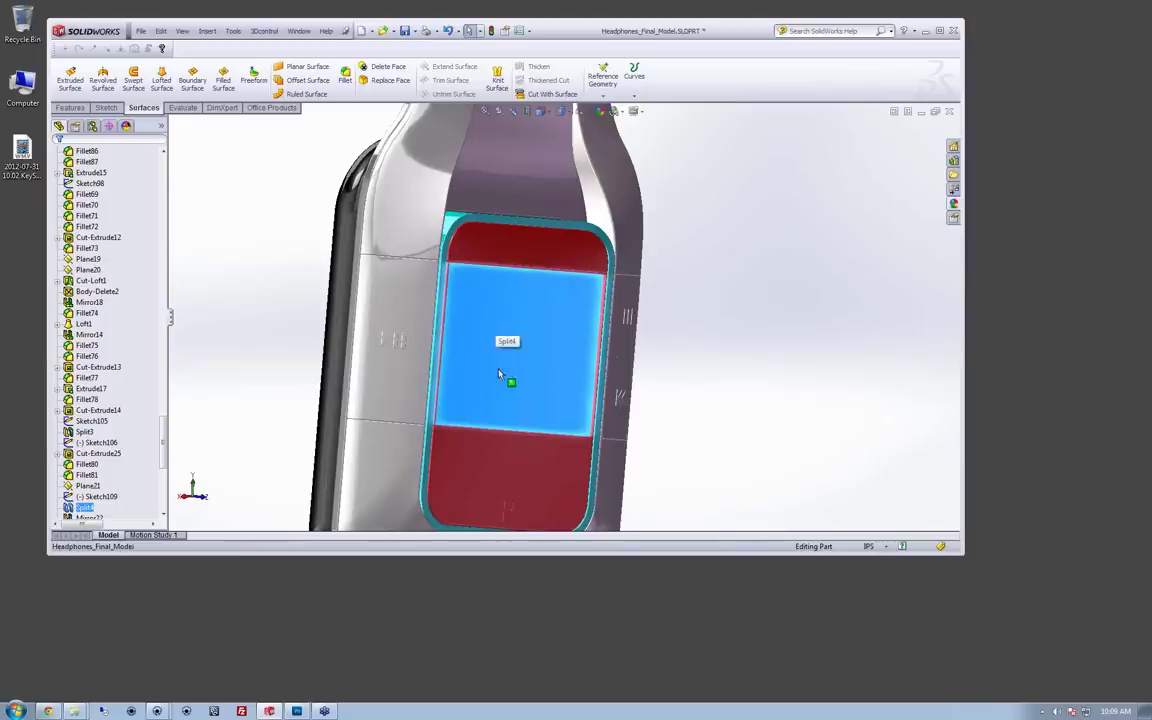
pyautogui.moveTo(661, 371)
pyautogui.mouseDown(button='middle')
pyautogui.moveTo(671, 355)
pyautogui.moveTo(660, 372)
pyautogui.mouseUp(button='middle')
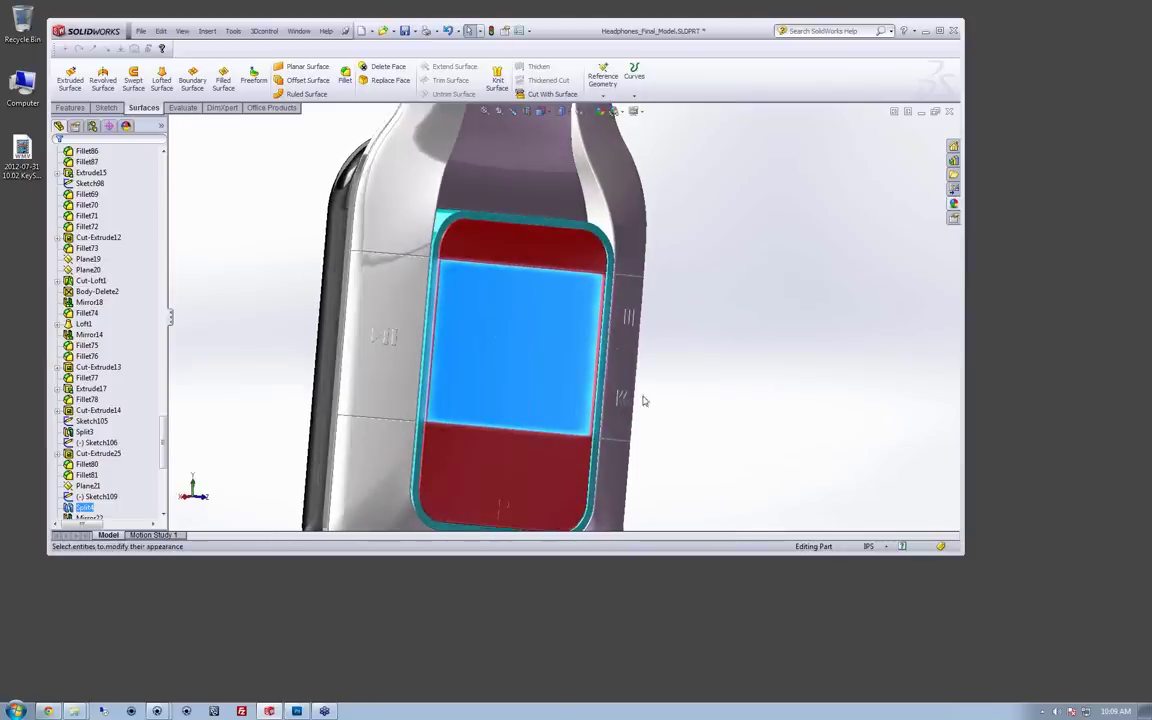
pyautogui.click(760, 336)
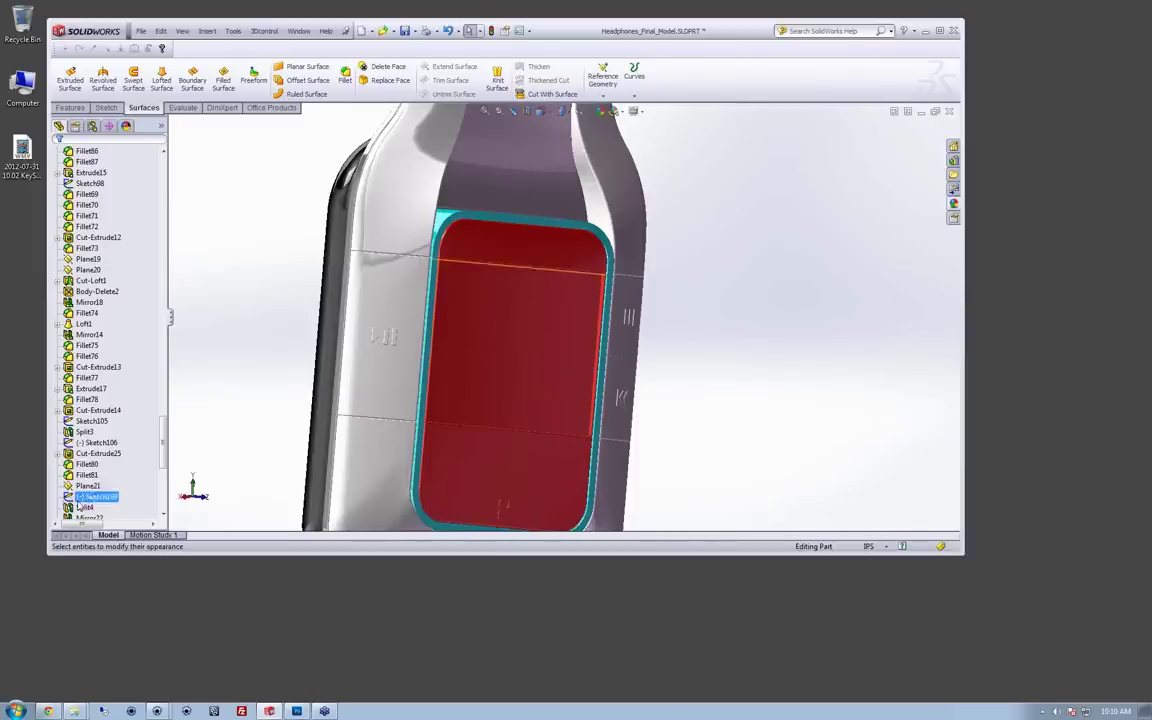
# Step: Apply a dark green face-level colour to the recessed Split4 face behind the hidden display
pyautogui.scroll(15, 134, 380)
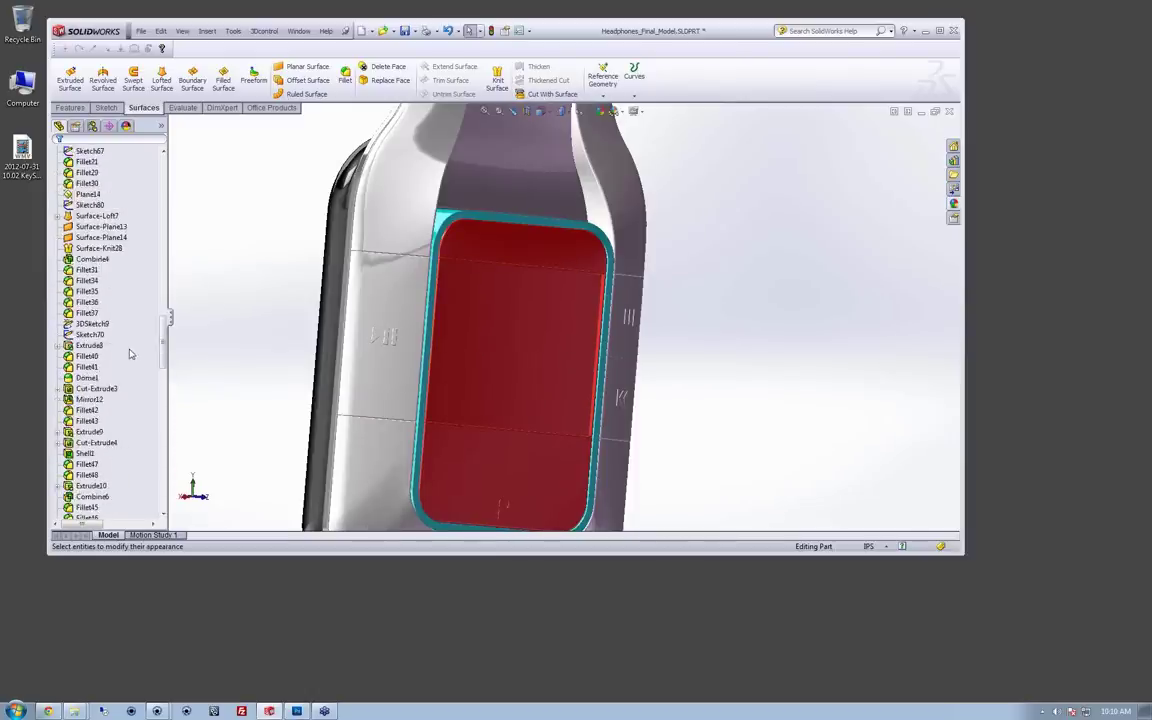
pyautogui.click(118, 296)
pyautogui.scroll(12, 118, 298)
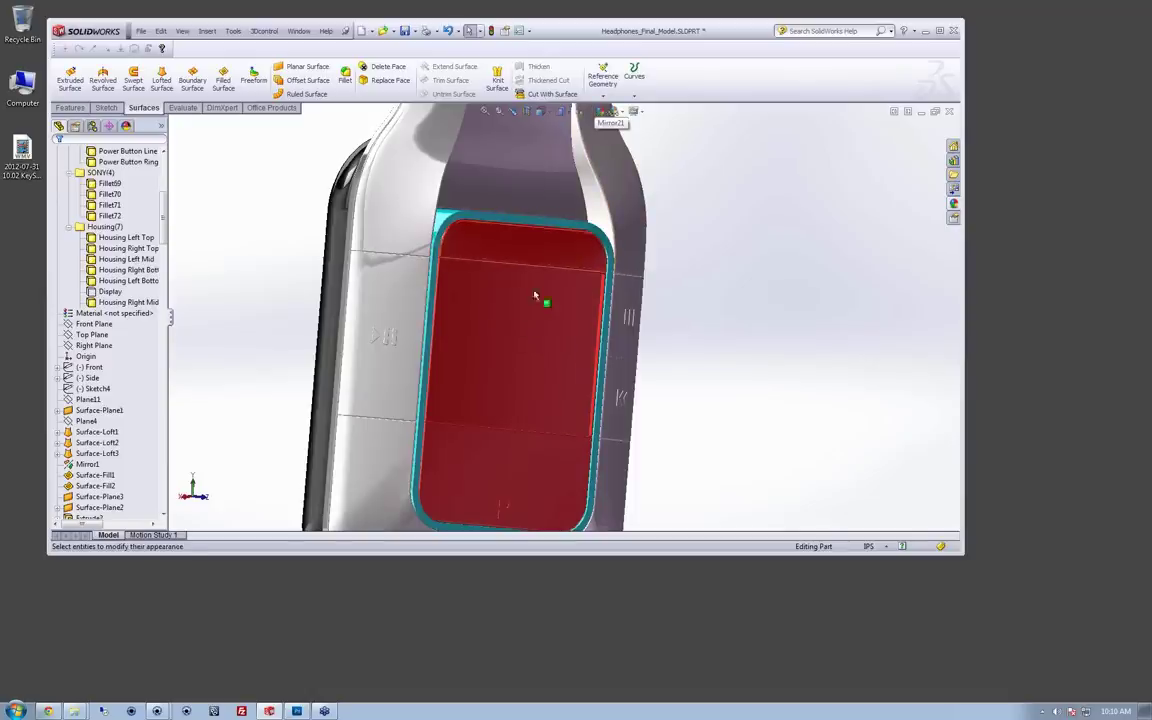
pyautogui.click(522, 321)
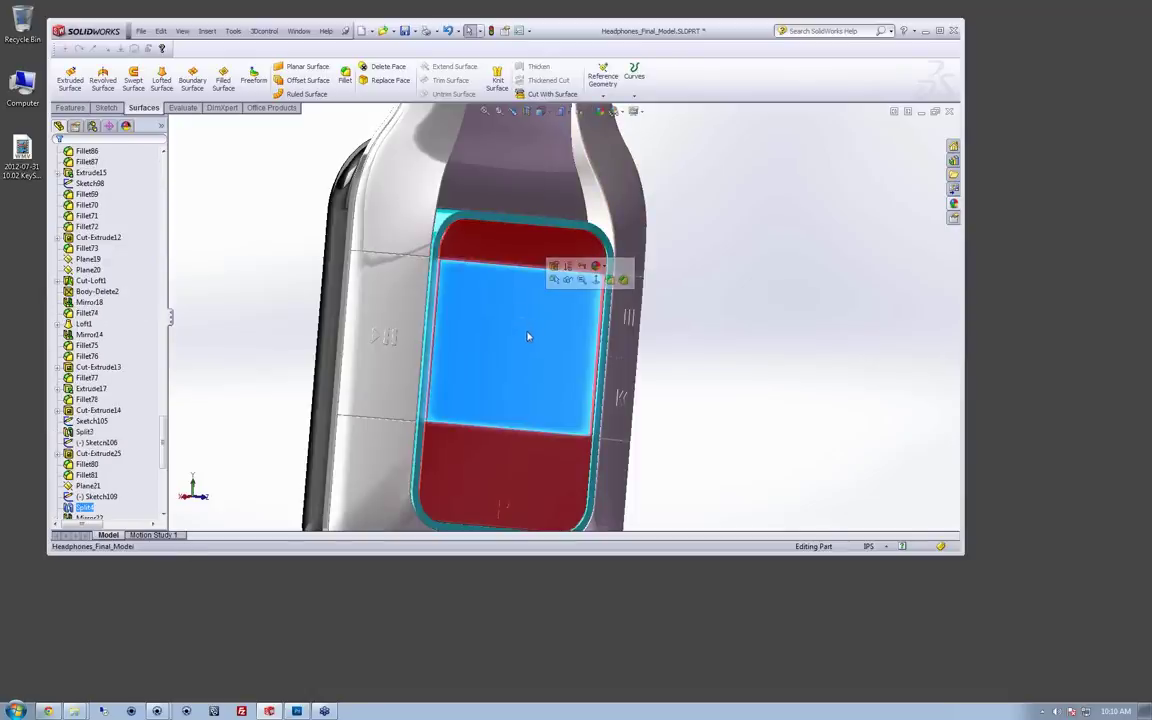
pyautogui.click(599, 265)
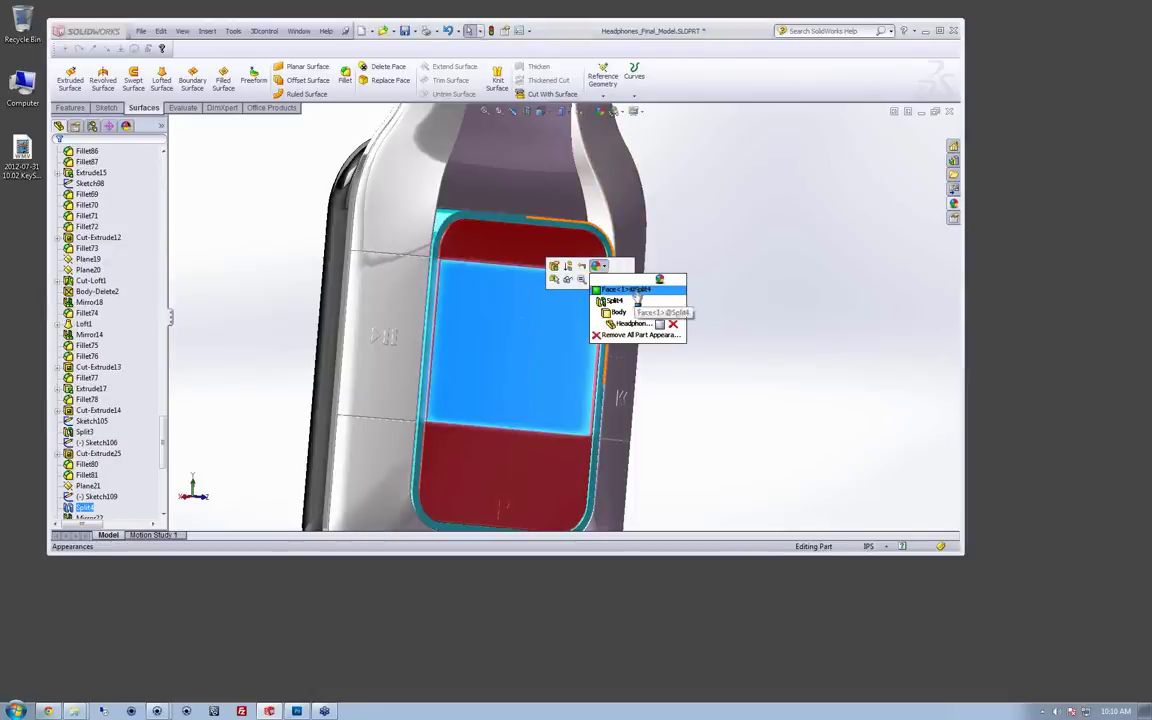
pyautogui.click(643, 296)
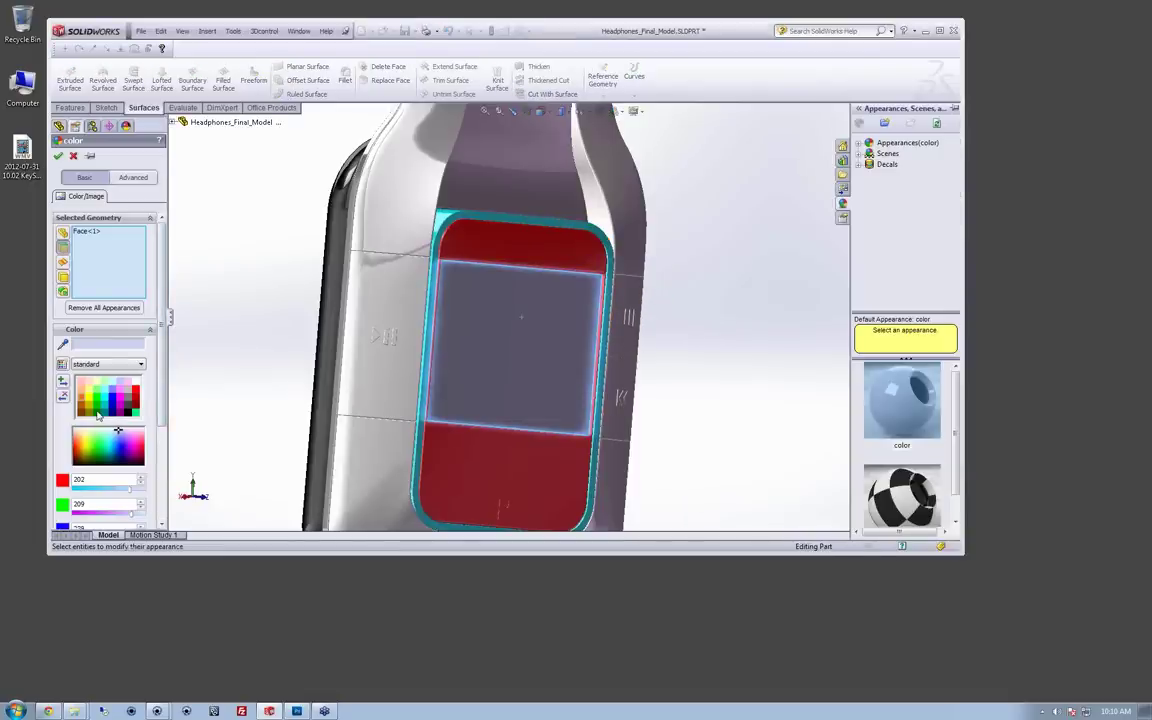
pyautogui.click(98, 414)
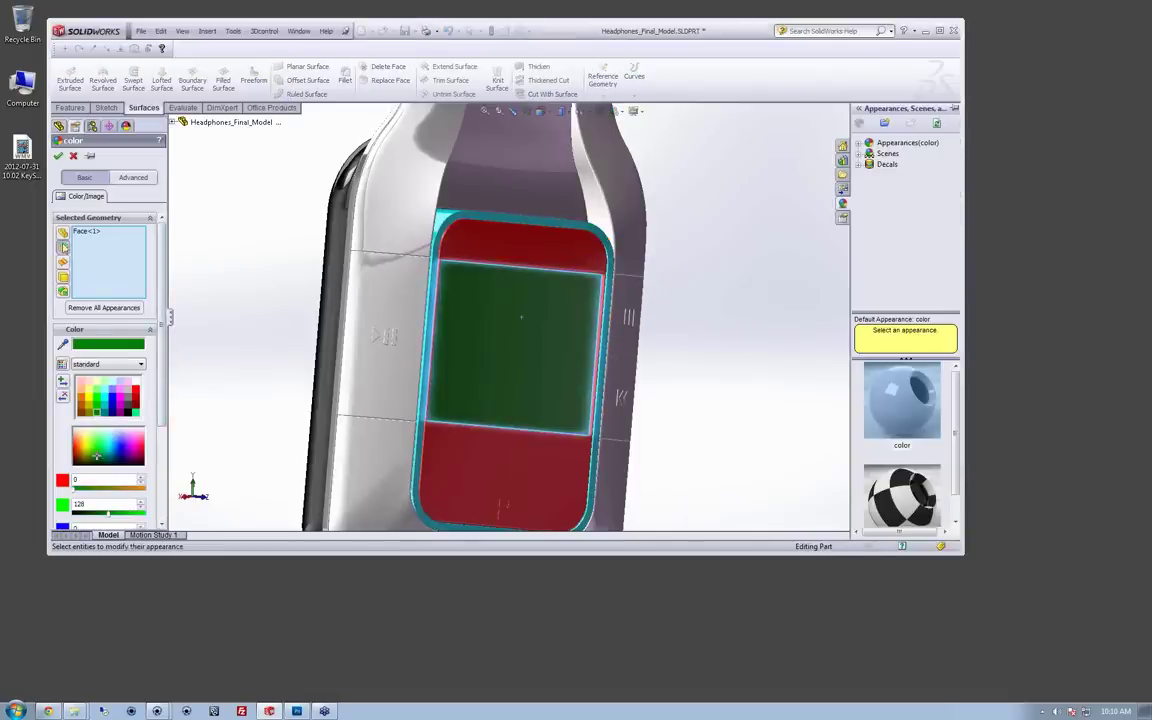
pyautogui.click(58, 155)
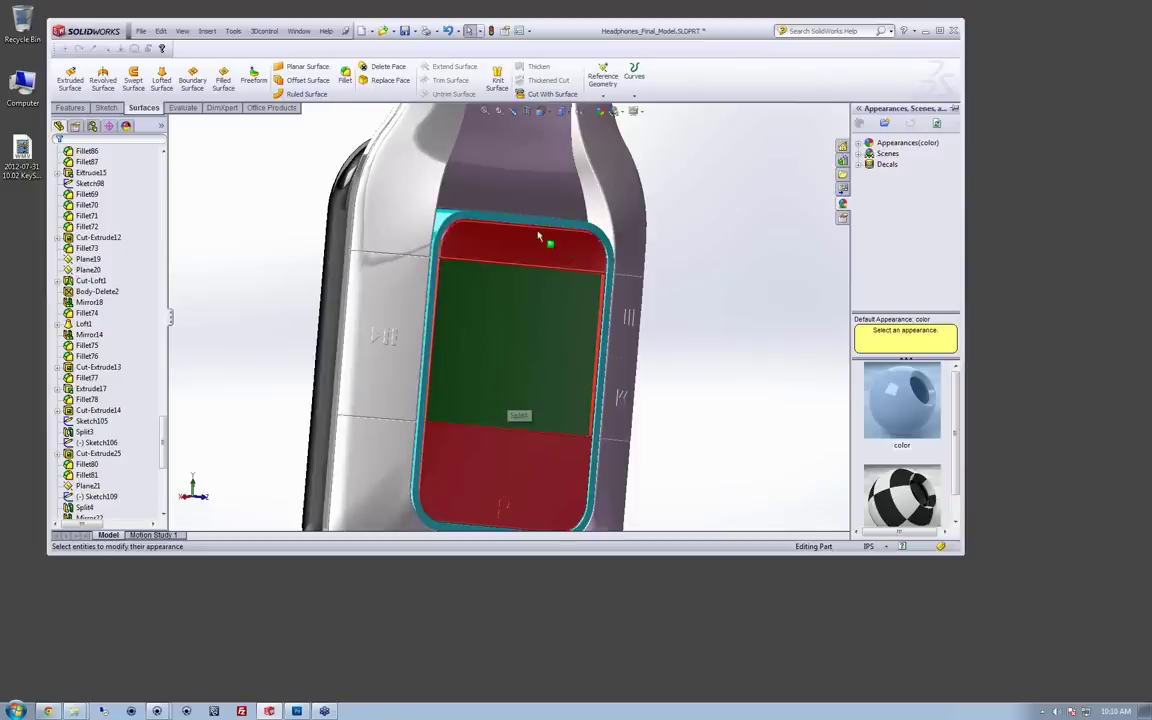
# Step: Show the hidden Display body in the Housing folder again
pyautogui.click(715, 304)
pyautogui.scroll(6, 702, 319)
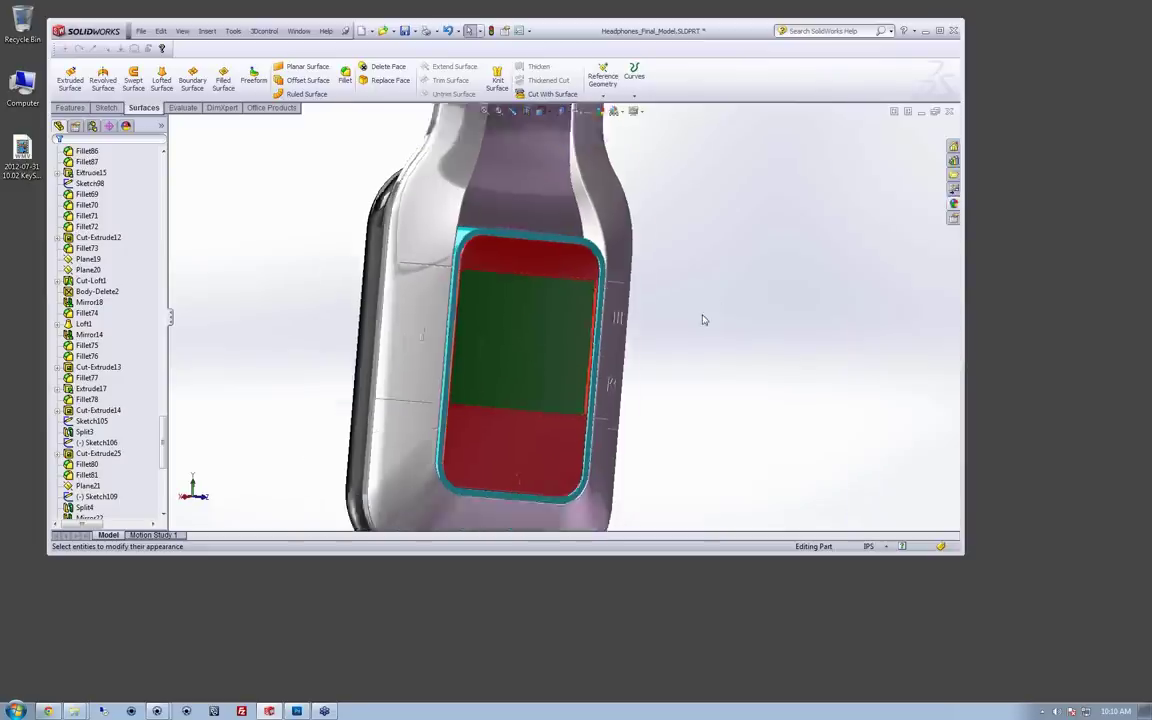
pyautogui.scroll(3, 507, 333)
pyautogui.moveTo(440, 247); pyautogui.dragTo(594, 306, button='middle')
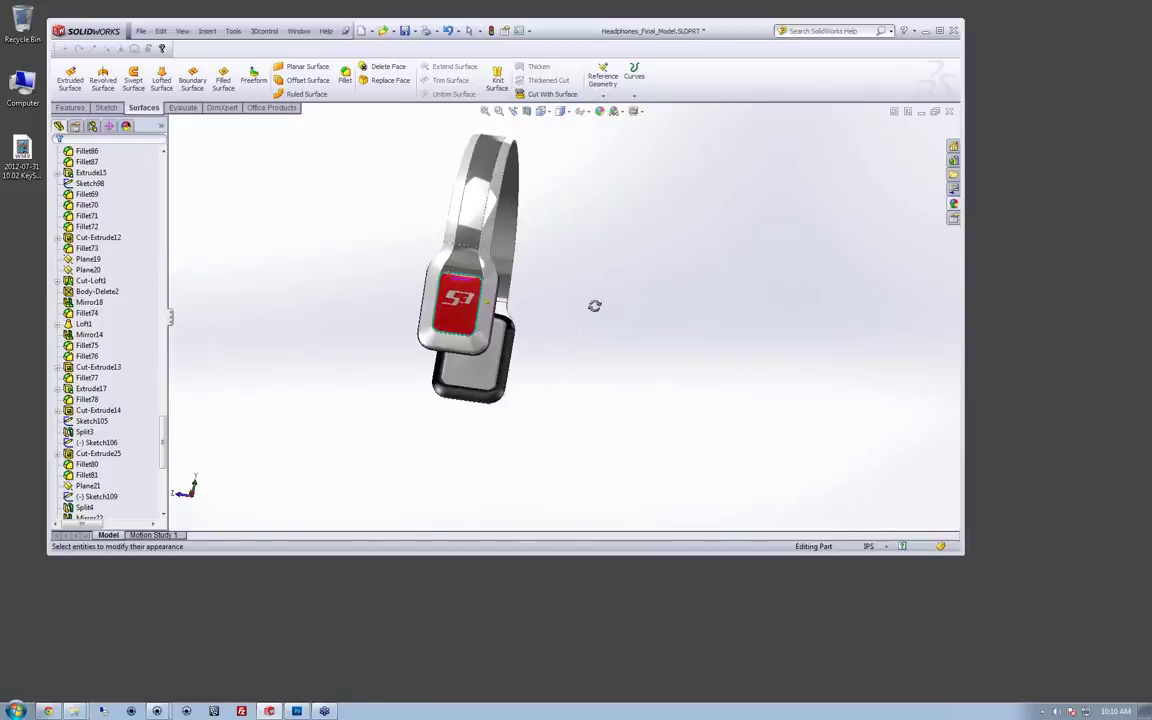
pyautogui.scroll(15, 116, 367)
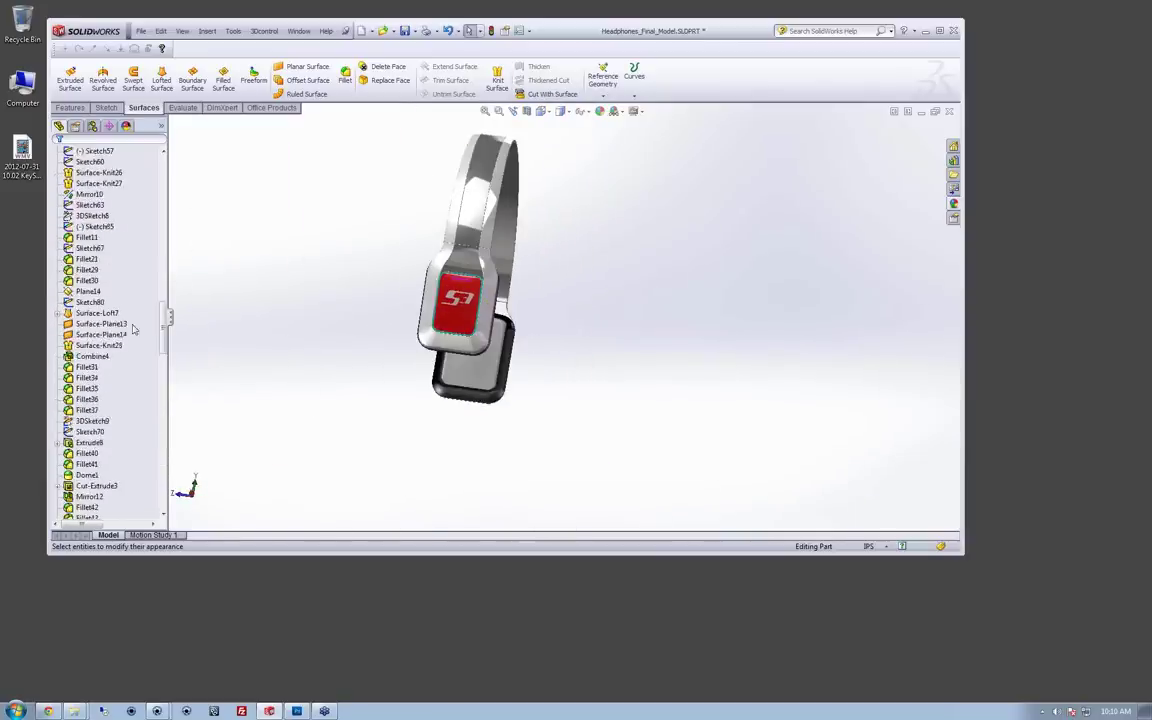
pyautogui.click(118, 302)
pyautogui.scroll(10, 118, 302)
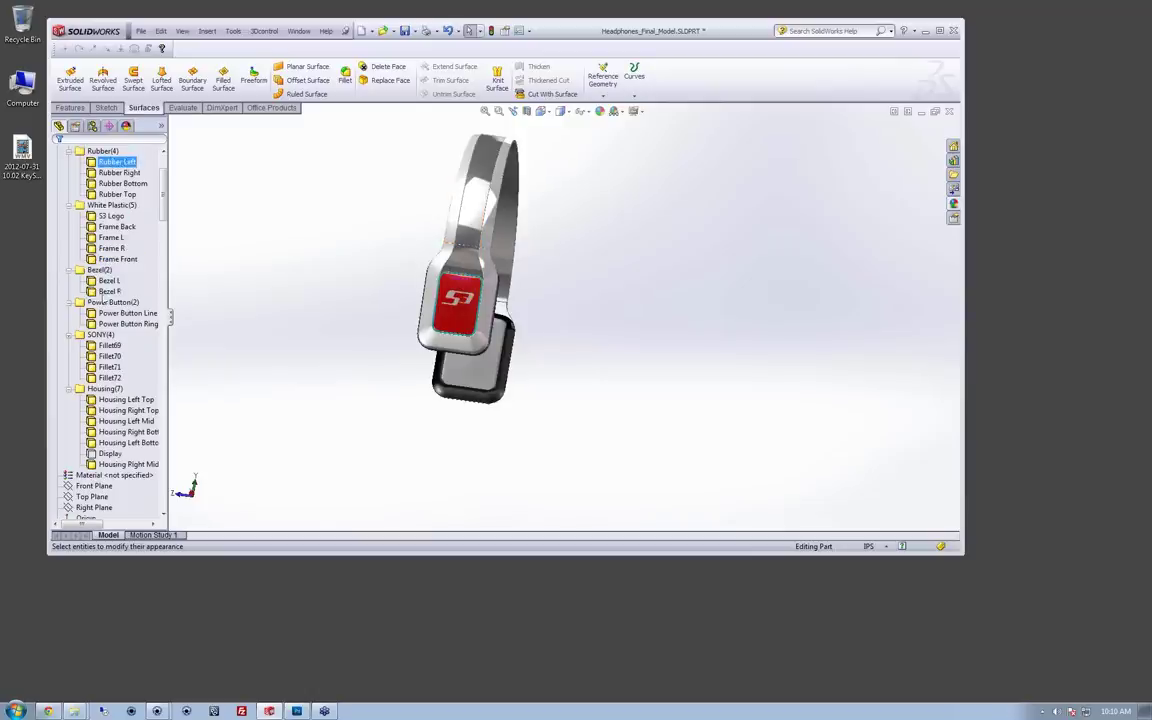
pyautogui.rightClick(110, 453)
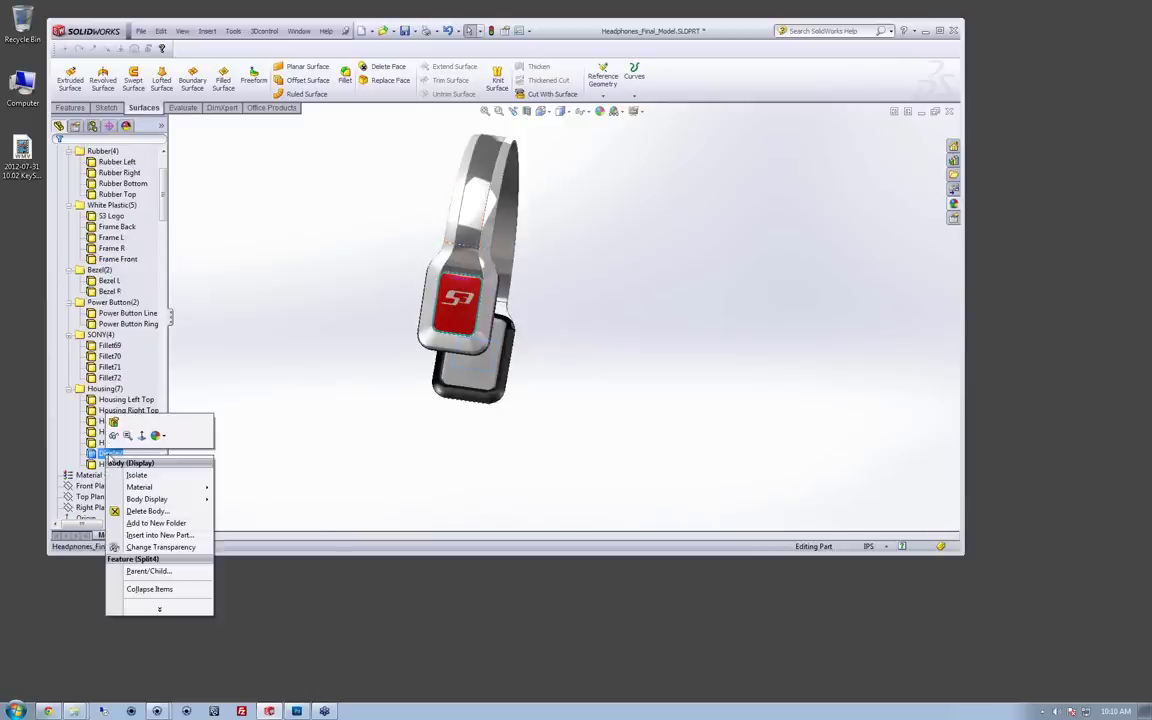
pyautogui.moveTo(535, 343); pyautogui.dragTo(506, 364, button='middle')
pyautogui.click(506, 386)
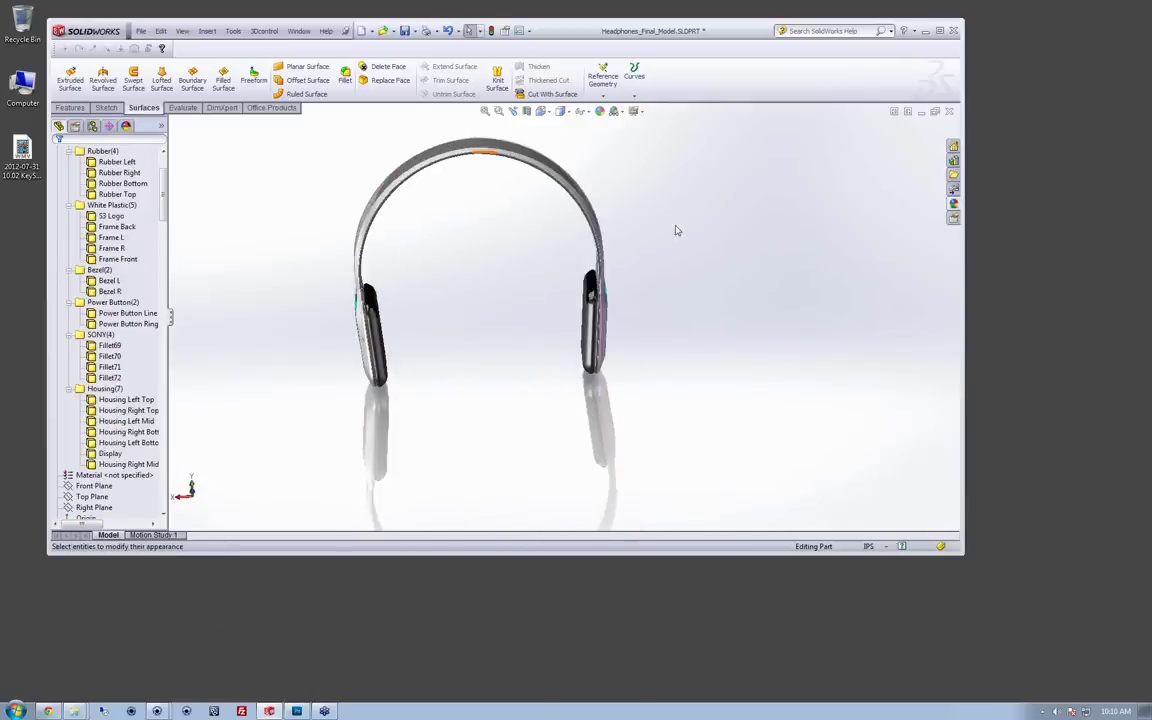
pyautogui.moveTo(676, 231); pyautogui.dragTo(477, 236, button='middle')
pyautogui.scroll(-2, 477, 236)
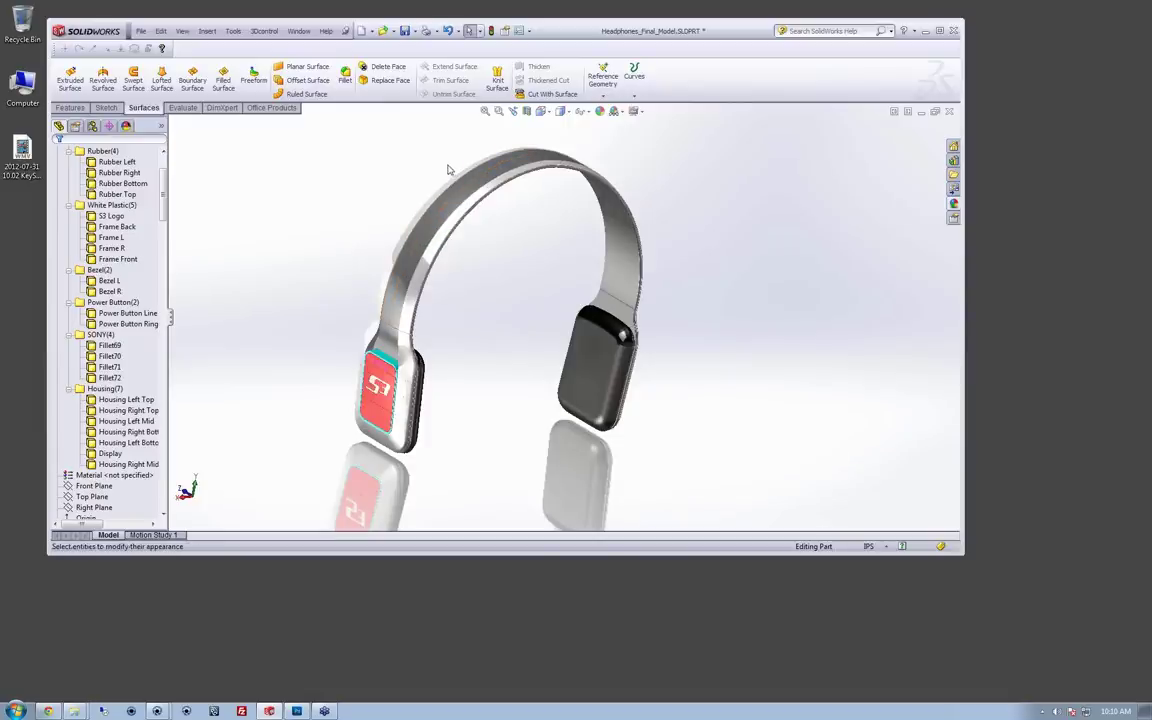
pyautogui.click(518, 31)
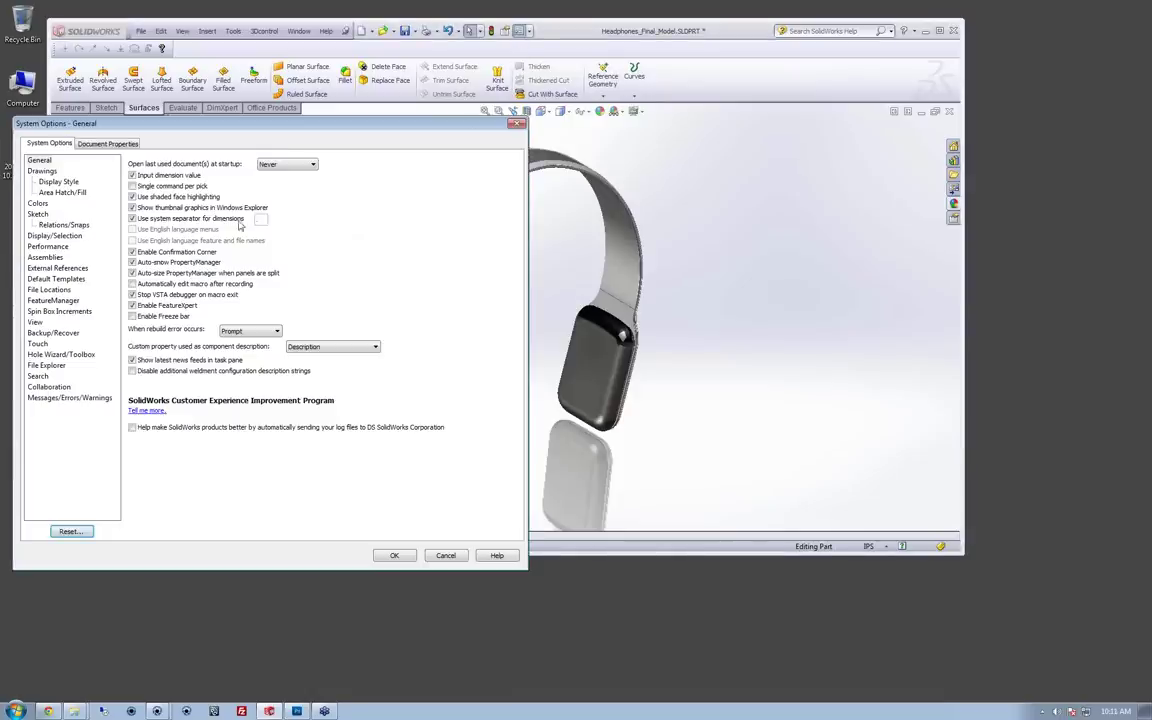
pyautogui.click(518, 125)
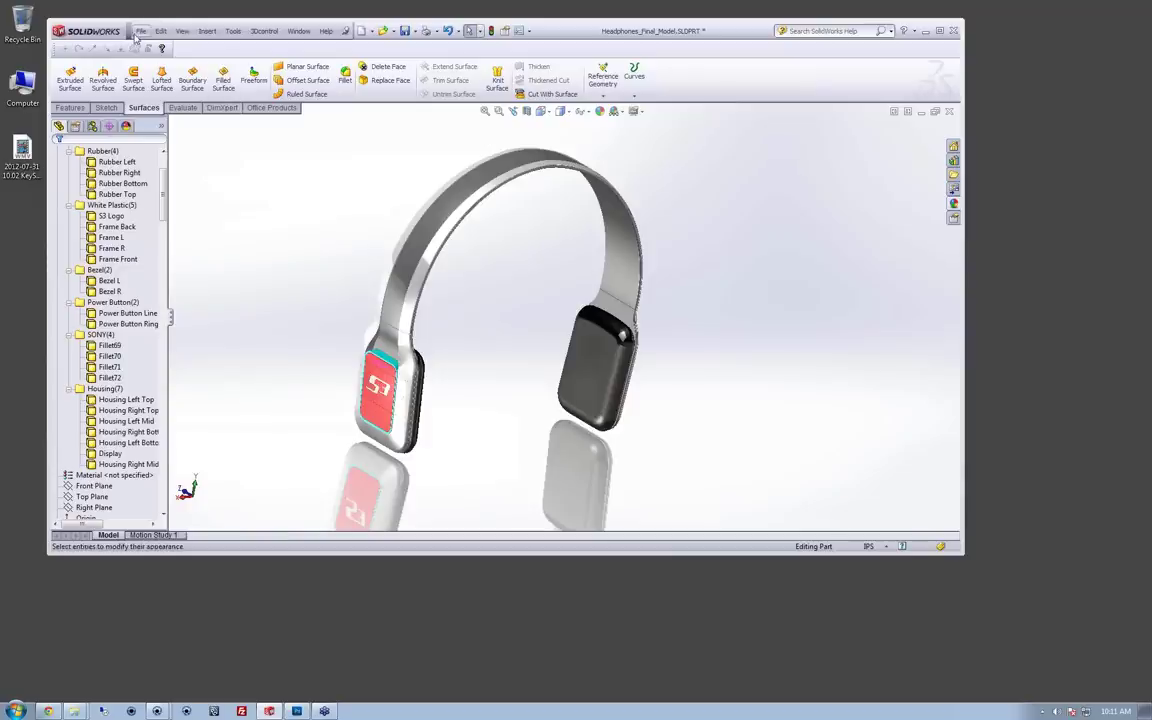
# Step: Open the part's image quality settings and raise the shaded and draft quality resolution to a deviation of 0.00375651 in, just below the red zone
pyautogui.click(160, 31)
pyautogui.click(160, 31)
pyautogui.click(233, 31)
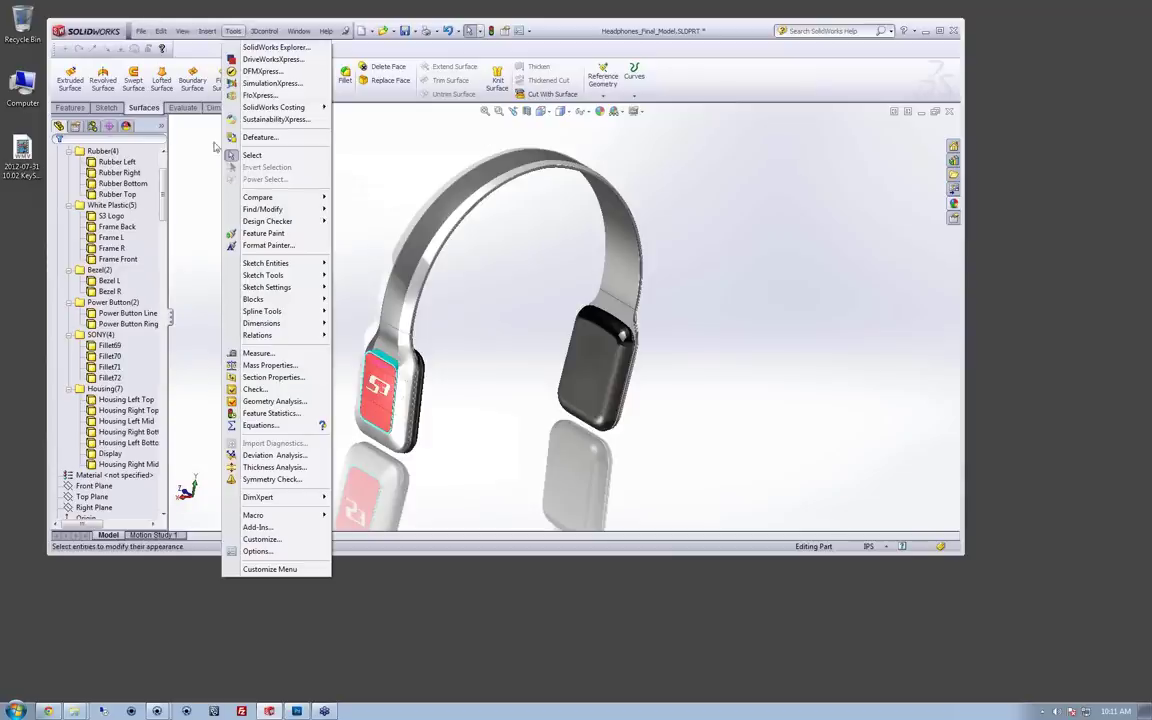
pyautogui.click(255, 551)
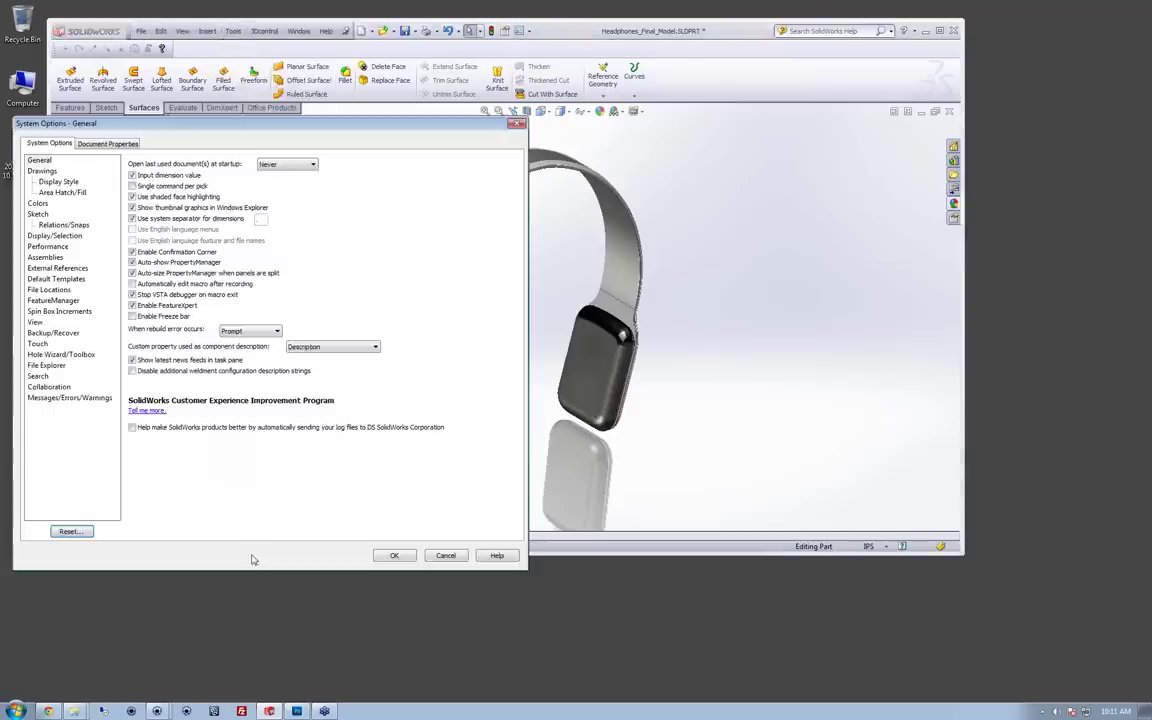
pyautogui.click(101, 145)
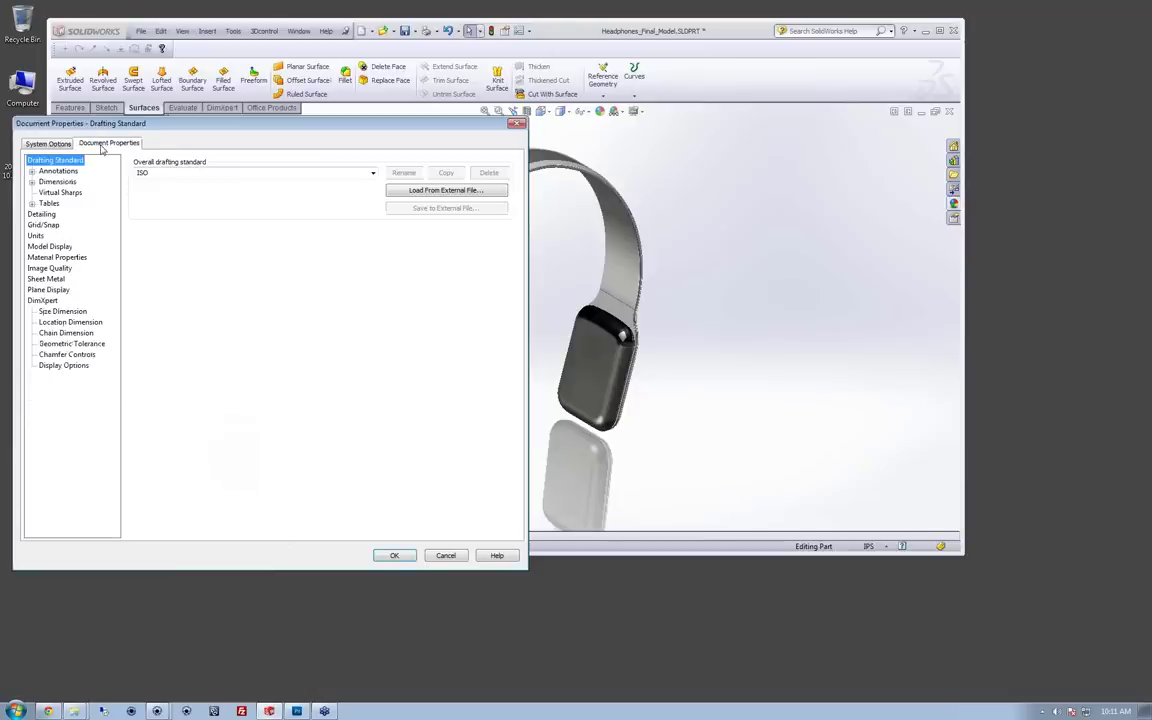
pyautogui.click(58, 270)
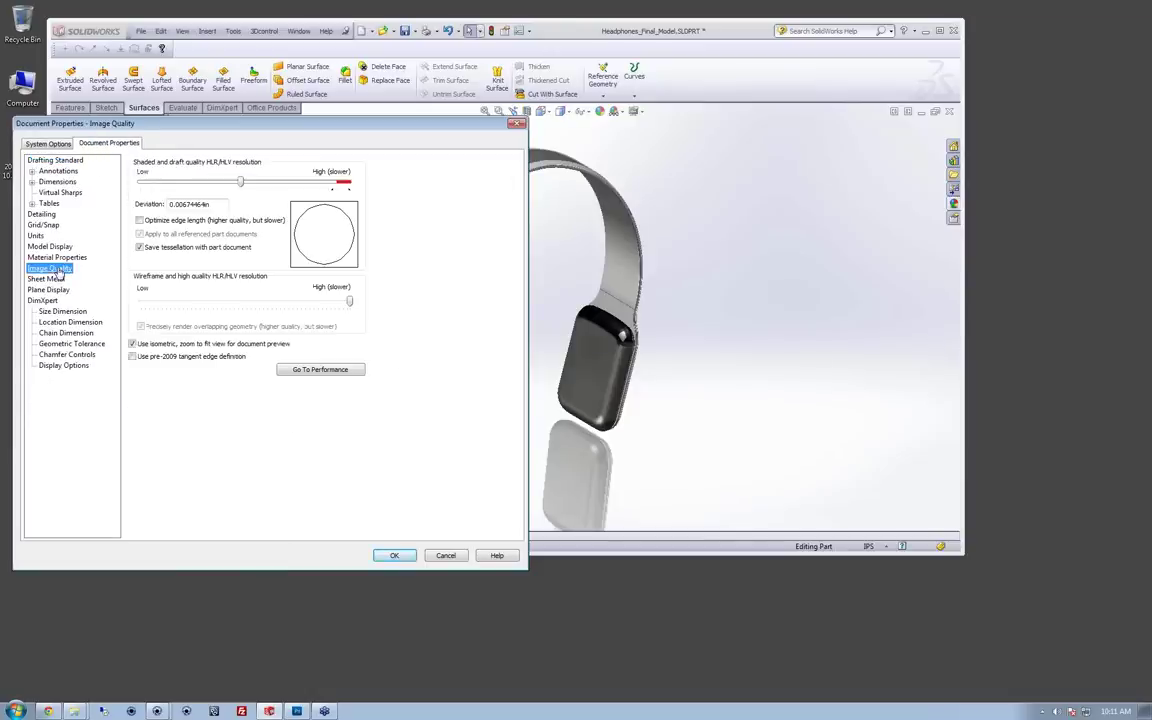
pyautogui.moveTo(216, 120); pyautogui.dragTo(368, 143)
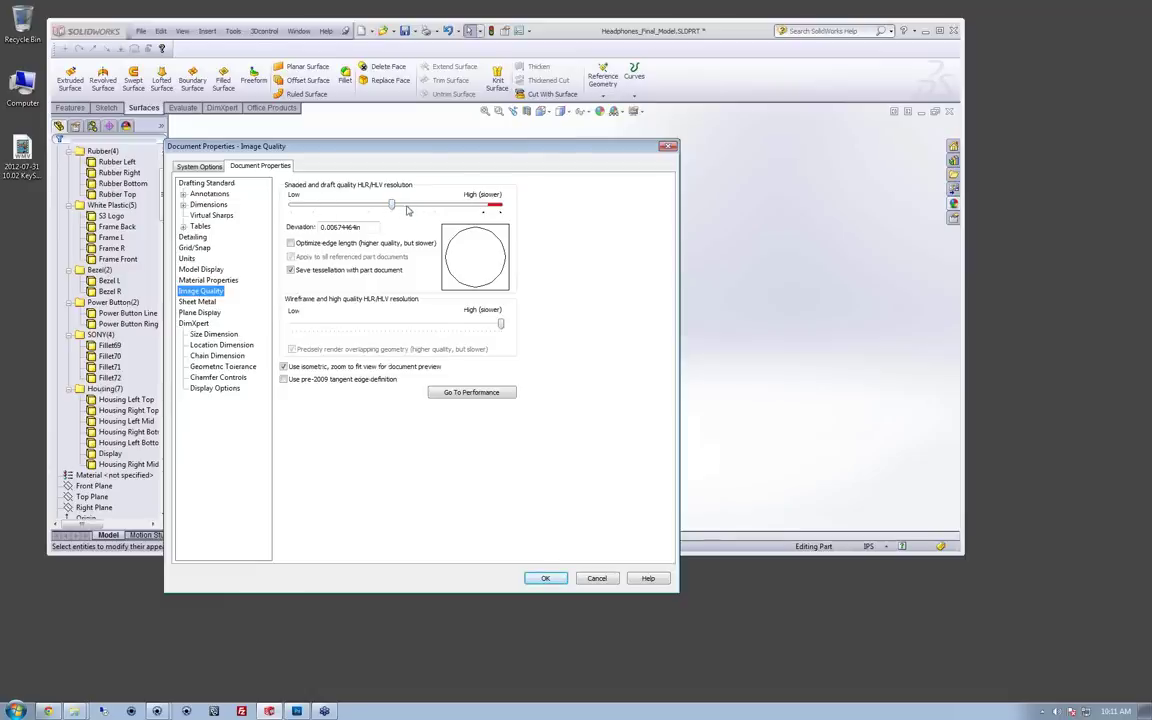
pyautogui.moveTo(438, 147)
pyautogui.mouseDown()
pyautogui.moveTo(773, 116)
pyautogui.moveTo(726, 123)
pyautogui.mouseUp()
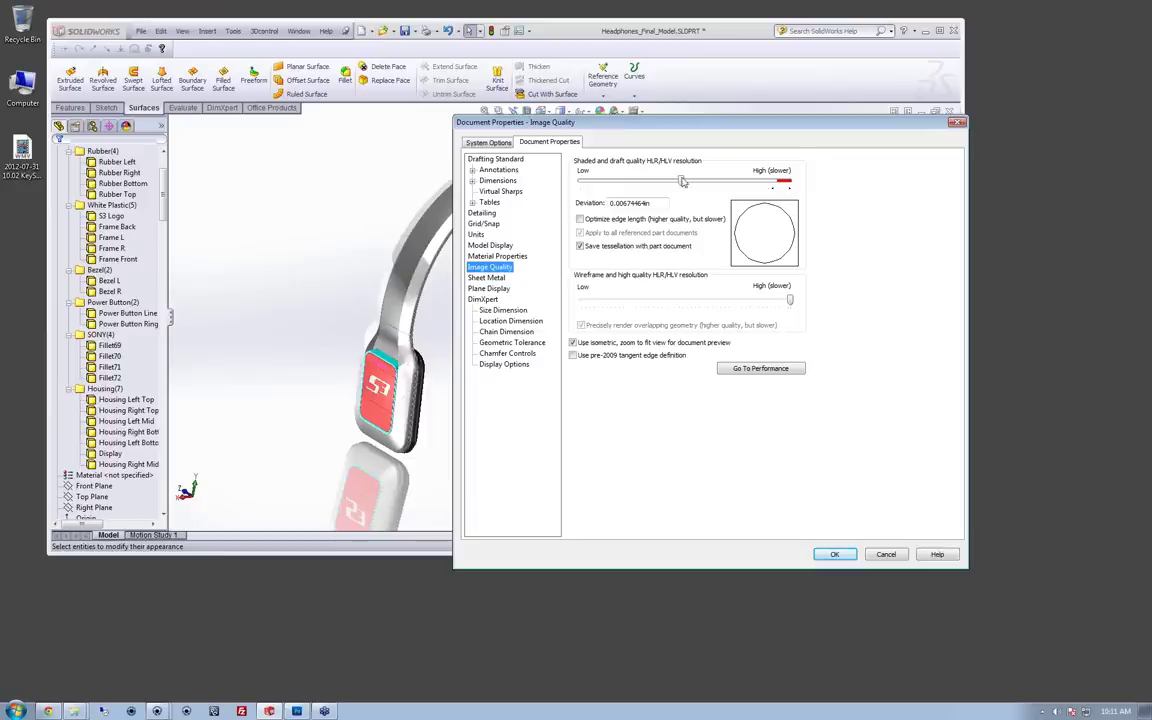
pyautogui.moveTo(682, 180); pyautogui.dragTo(786, 185)
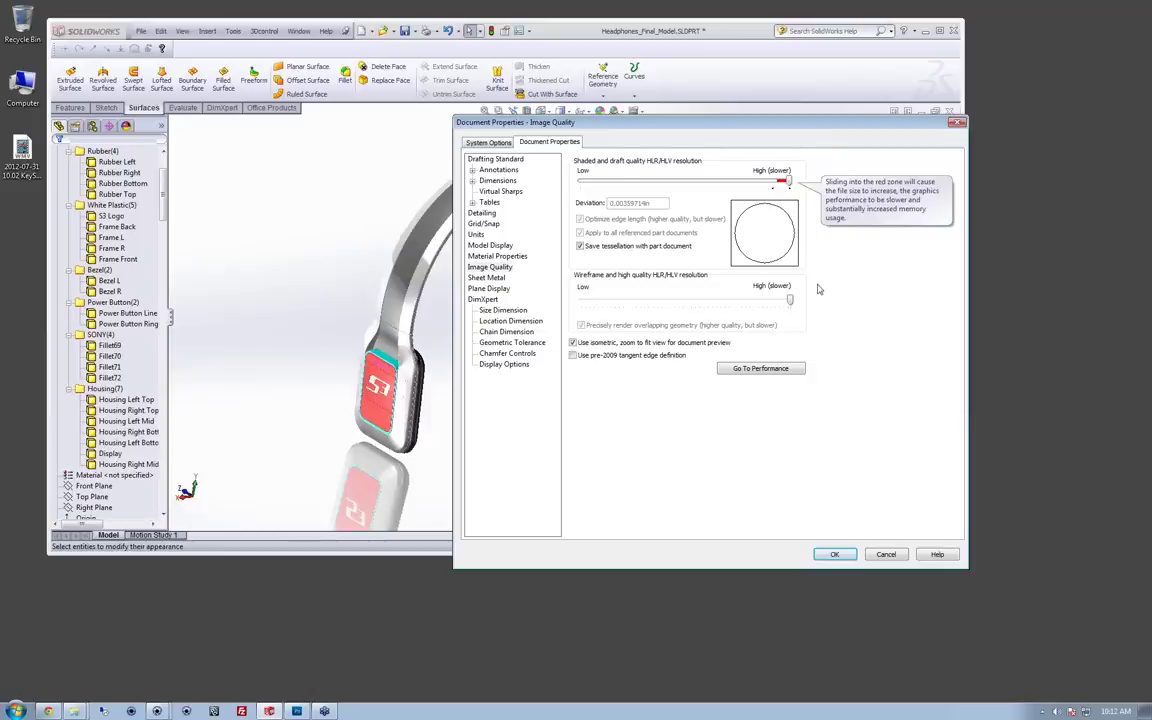
pyautogui.moveTo(788, 187); pyautogui.dragTo(769, 189)
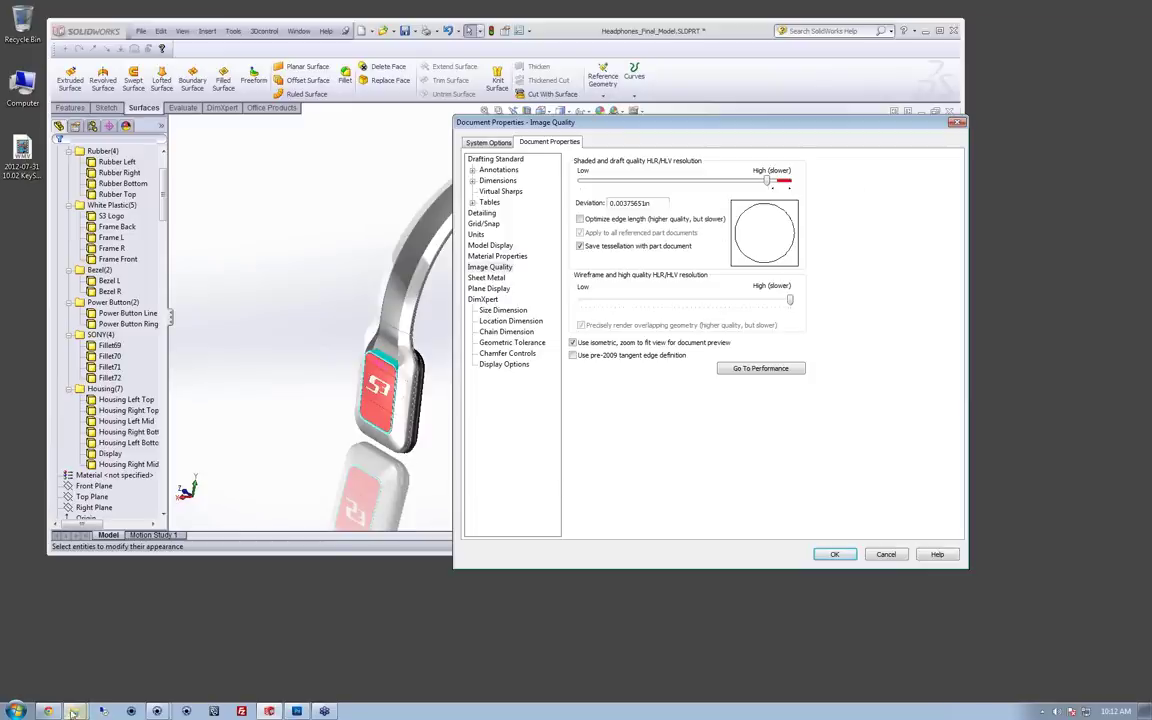
# Step: Switch to Chrome, open the Plugins downloads page on keyshot.com and start downloading the KeyShot 3 plugin for SolidWorks
pyautogui.click(100, 618)
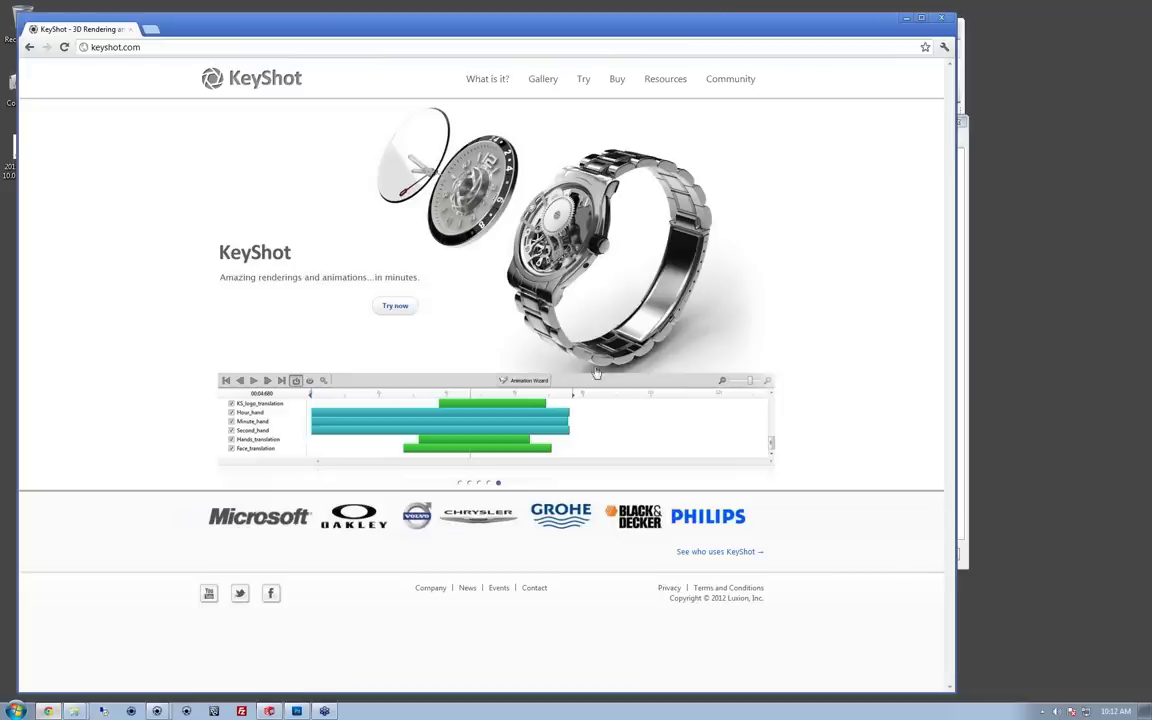
pyautogui.moveTo(682, 33); pyautogui.dragTo(716, 39)
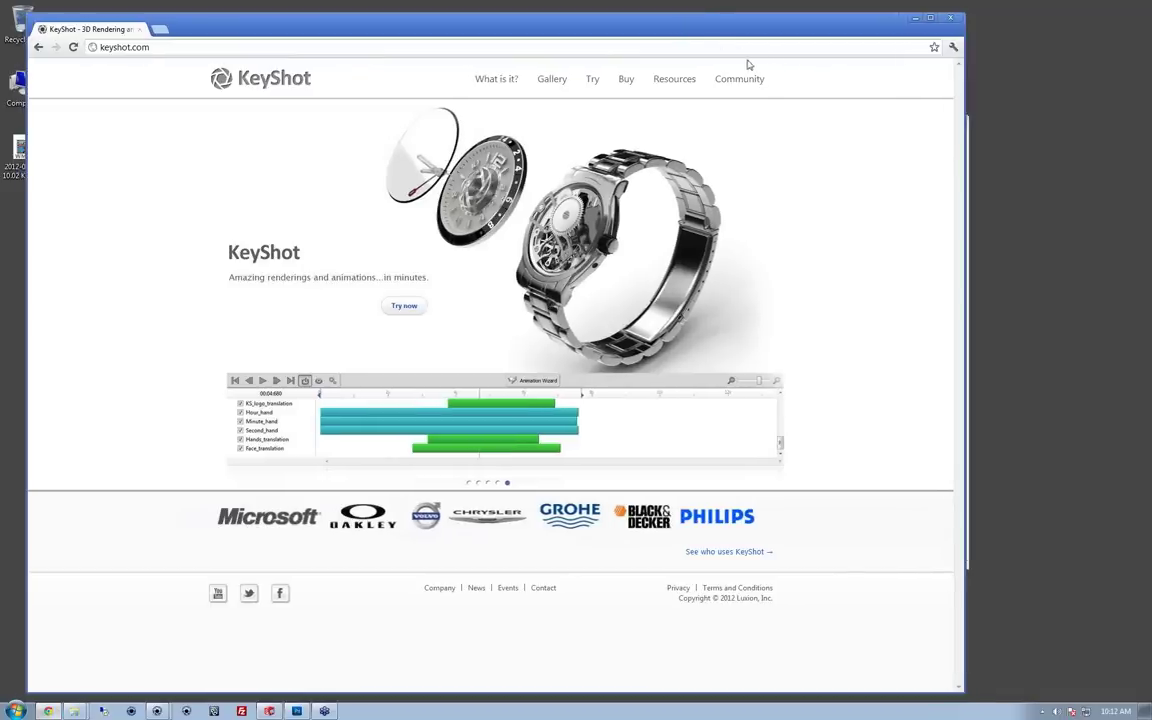
pyautogui.moveTo(680, 80)
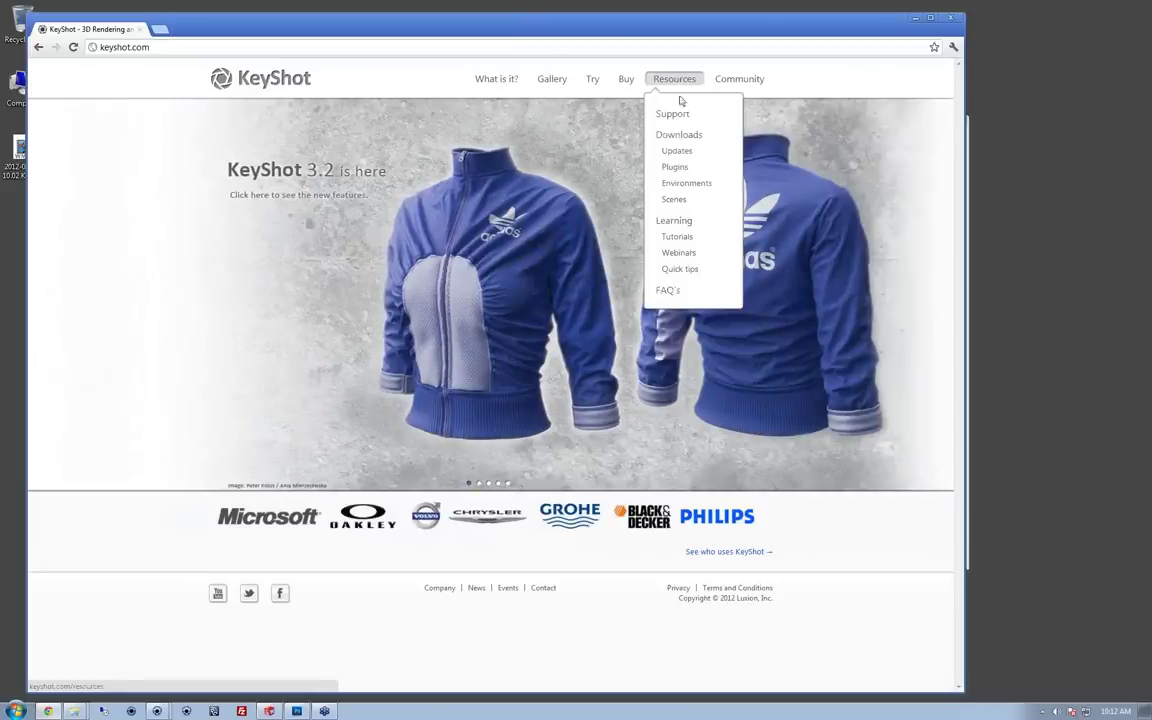
pyautogui.click(677, 168)
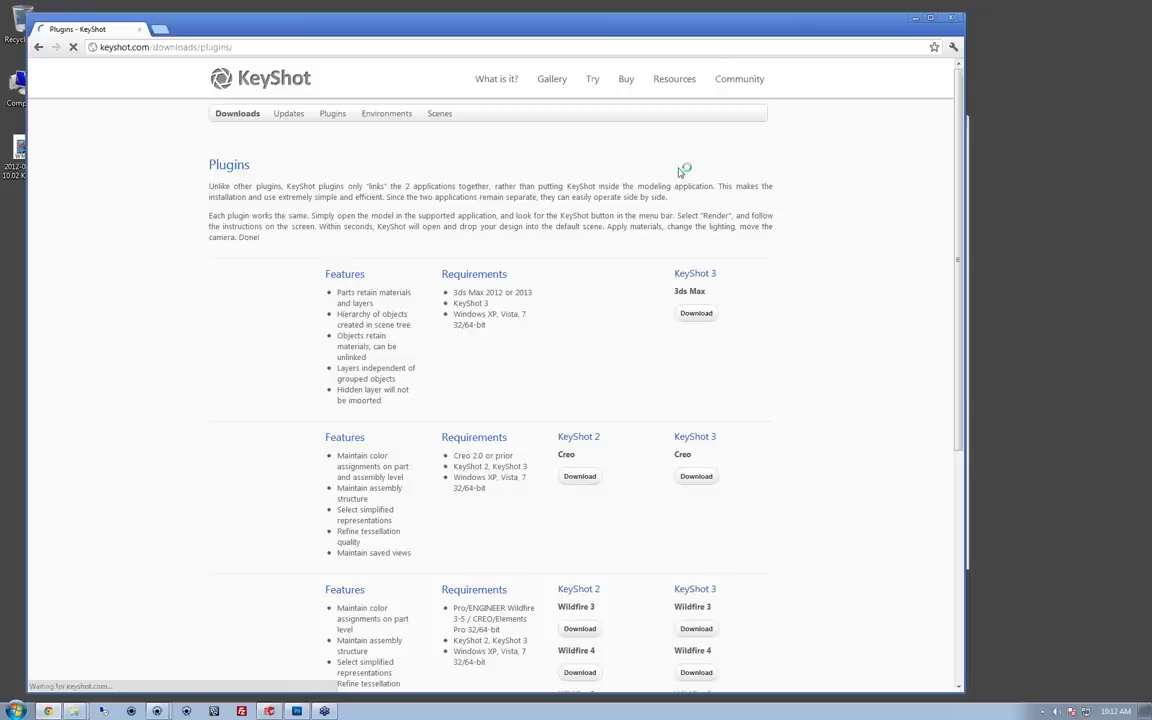
pyautogui.scroll(-3, 652, 247)
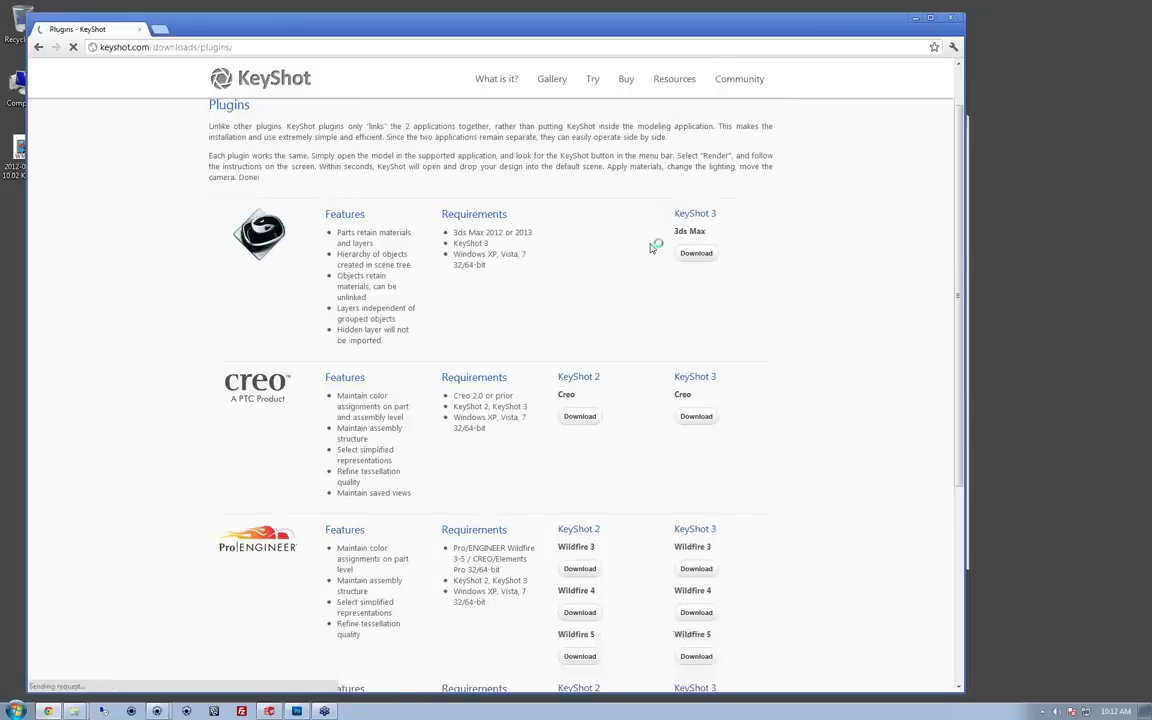
pyautogui.scroll(-1, 652, 247)
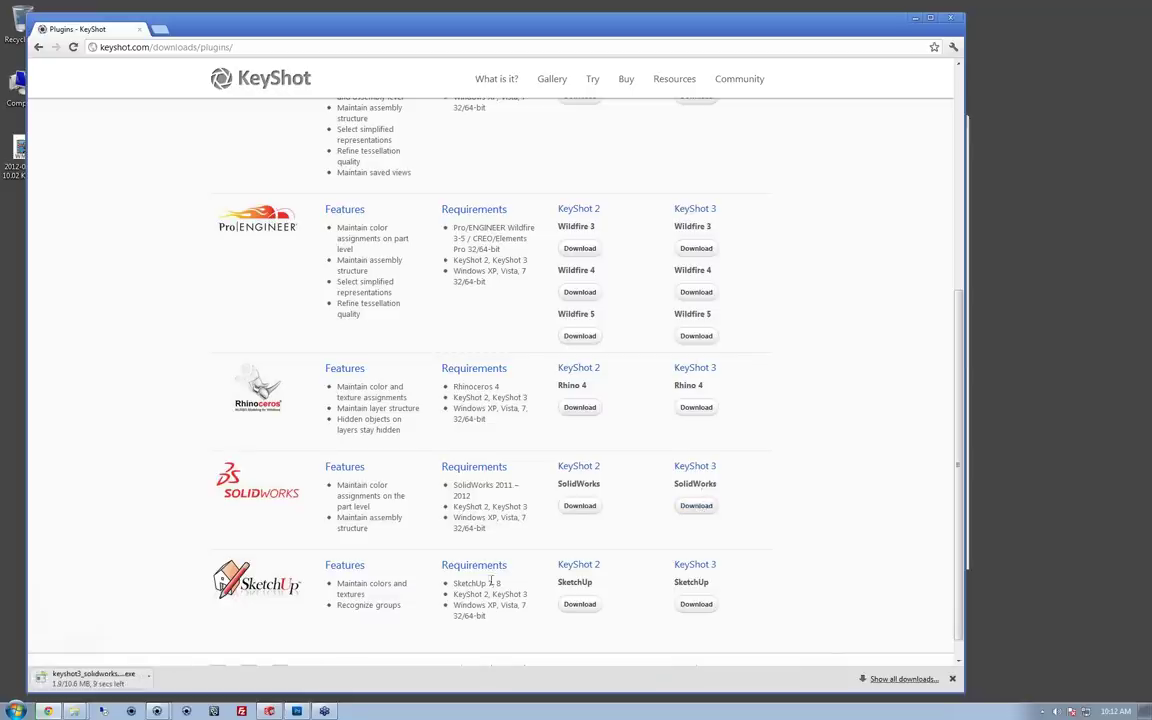
# Step: Cancel the running download of the KeyShot 3 SolidWorks plugin
pyautogui.click(148, 676)
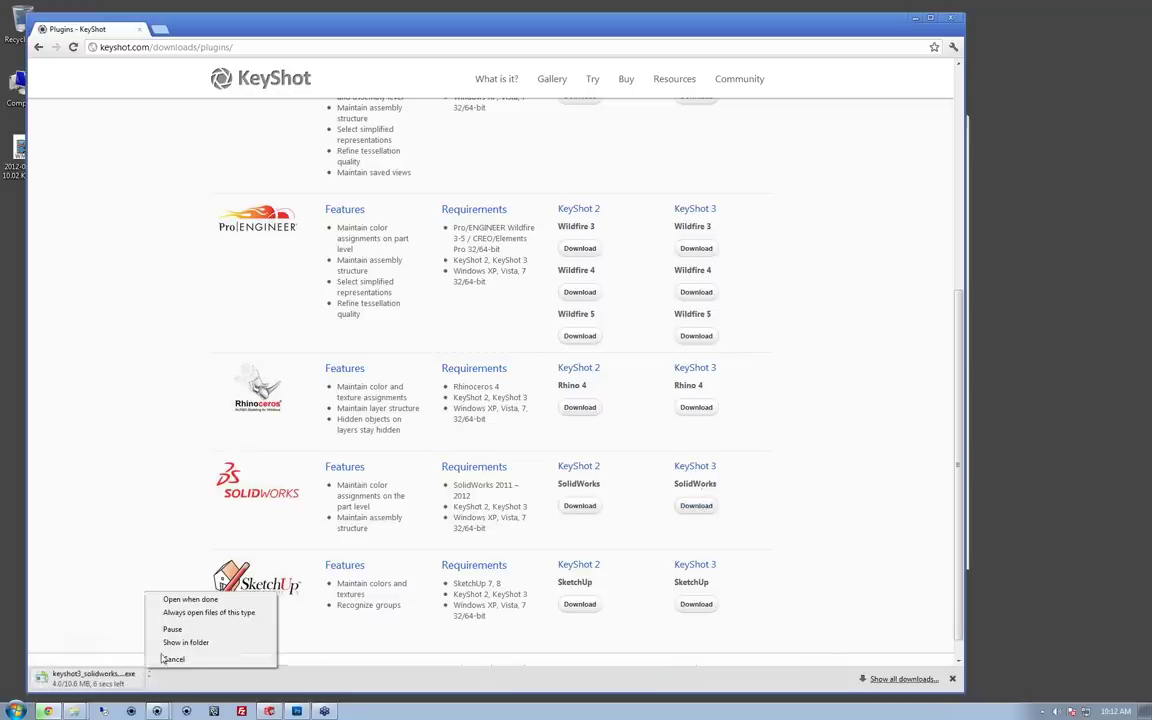
pyautogui.click(163, 661)
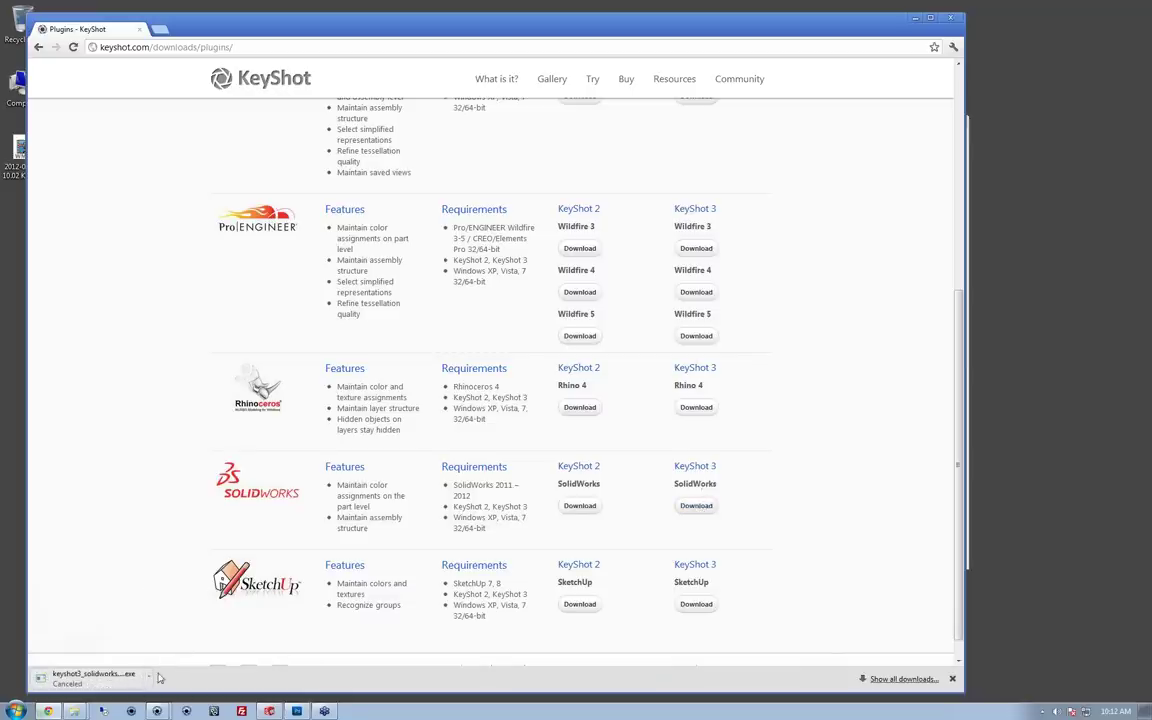
# Step: Return to SolidWorks and discard the pending image quality changes in the document properties
pyautogui.click(914, 19)
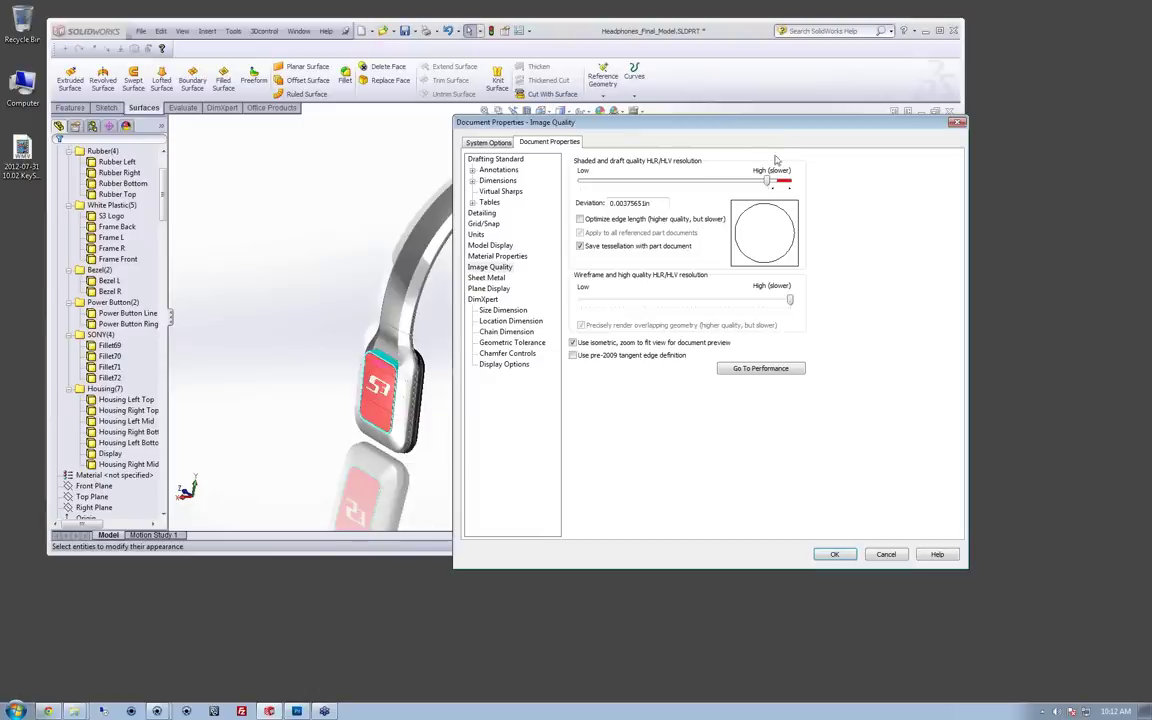
pyautogui.moveTo(702, 120); pyautogui.dragTo(760, 214)
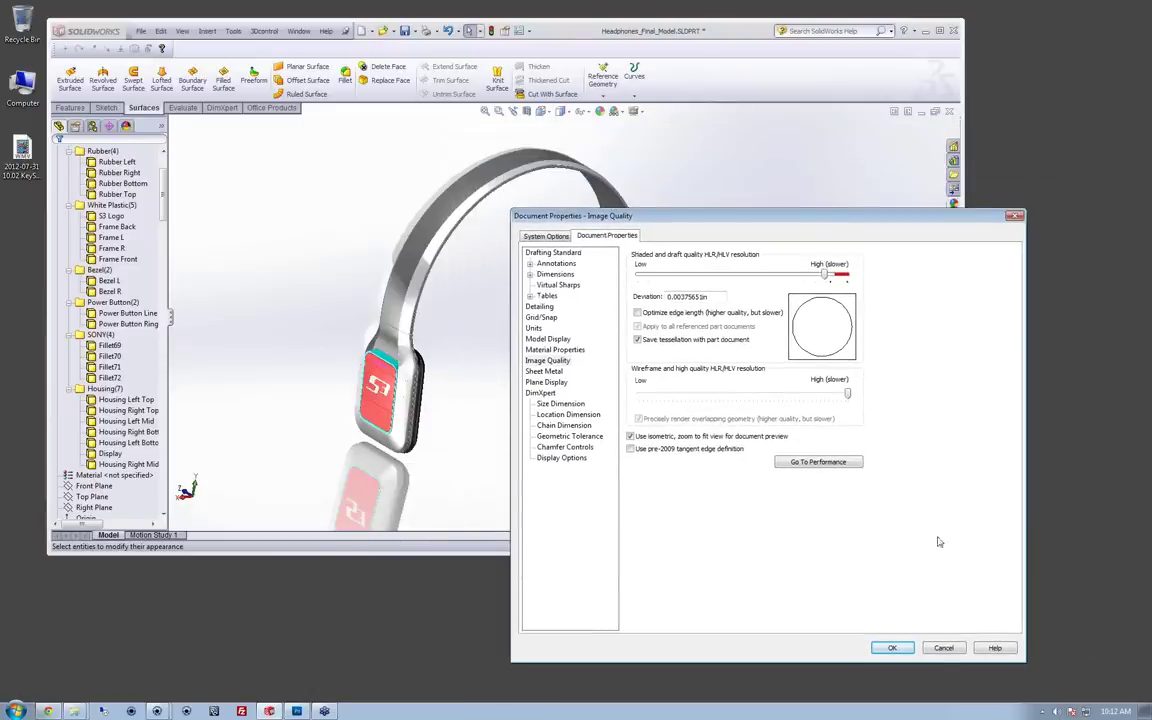
pyautogui.click(943, 648)
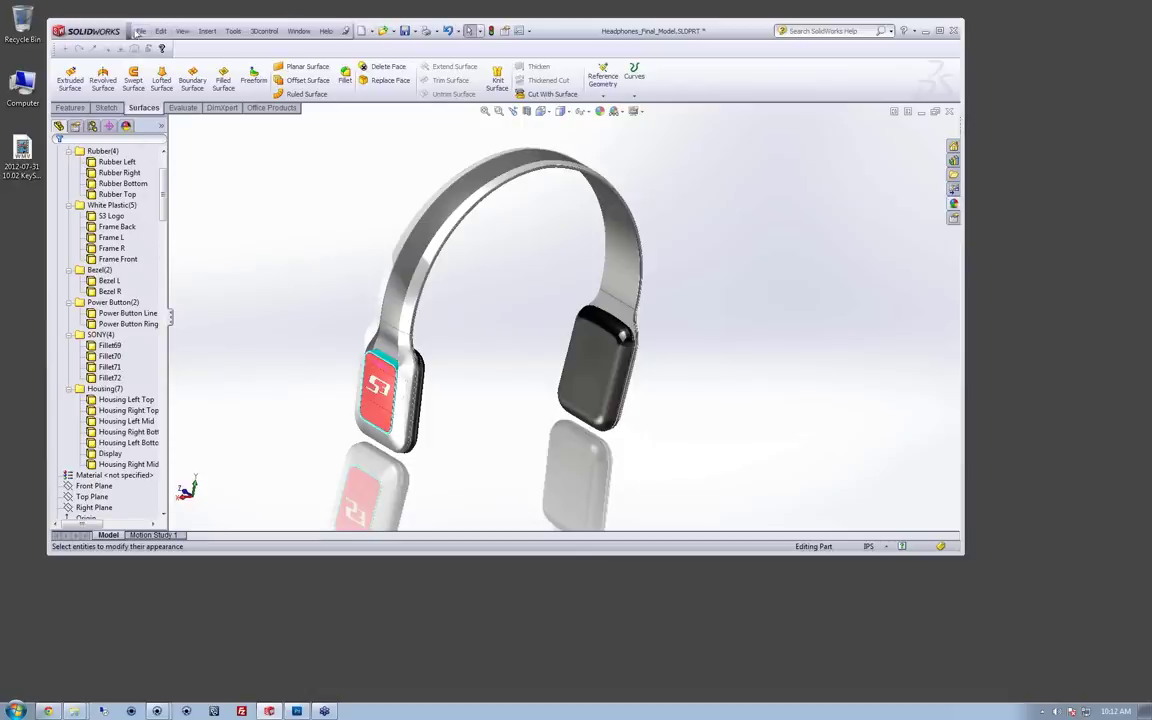
pyautogui.click(141, 31)
pyautogui.moveTo(236, 32)
pyautogui.moveTo(330, 31)
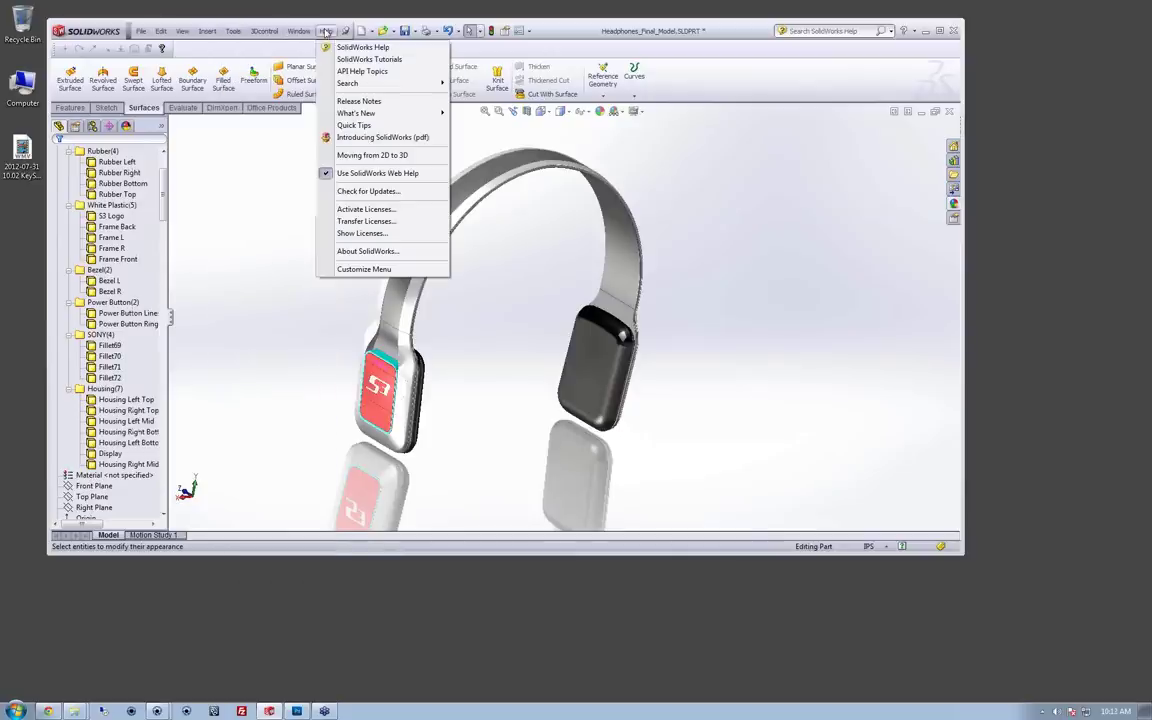
pyautogui.click(537, 34)
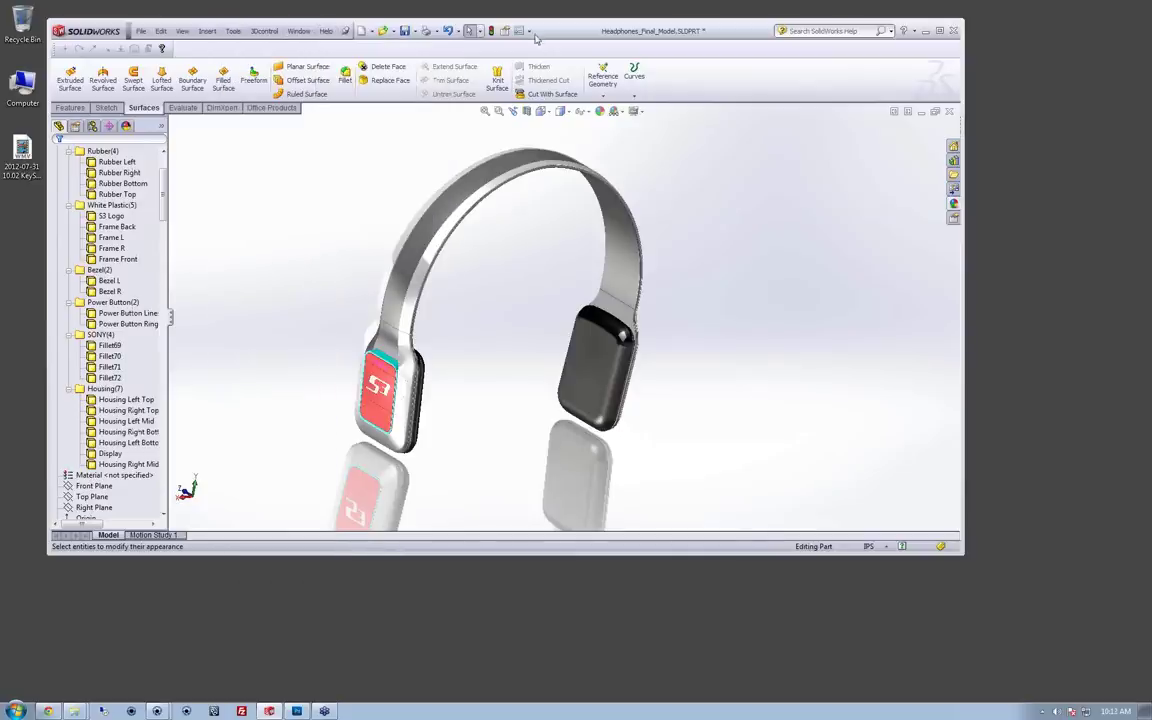
# Step: Switch to Chrome, download the KeyShot 3 plugin for SolidWorks from the Plugins page and run its installer
pyautogui.click(47, 711)
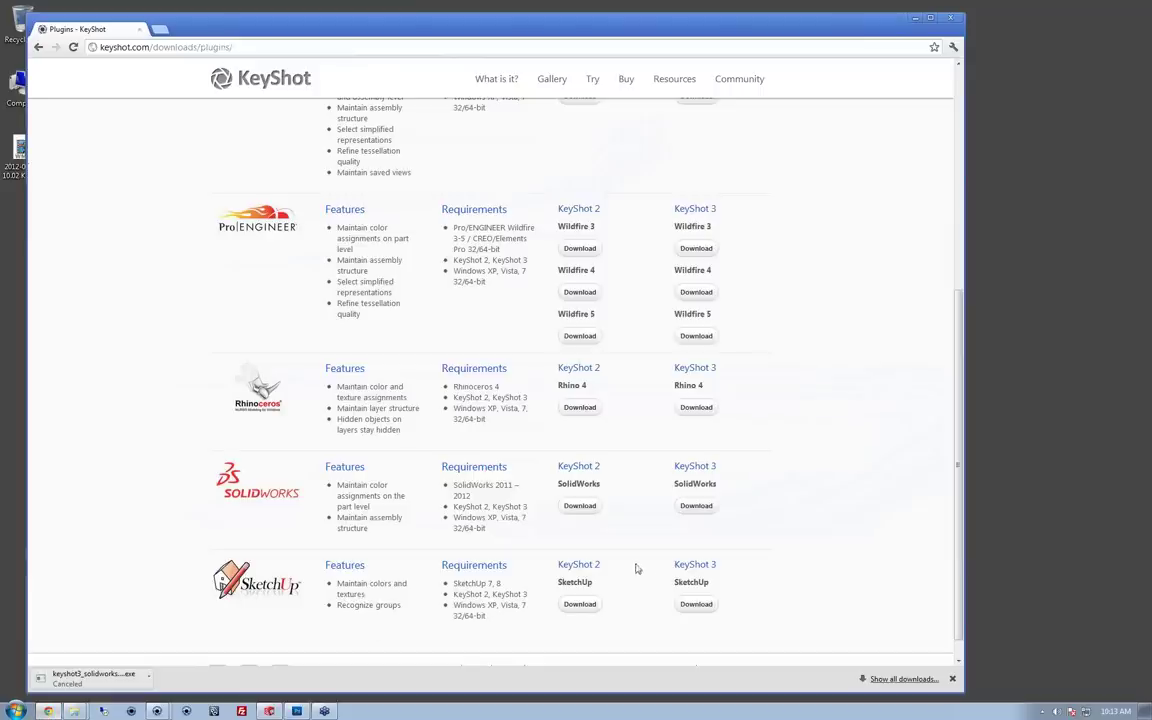
pyautogui.click(700, 506)
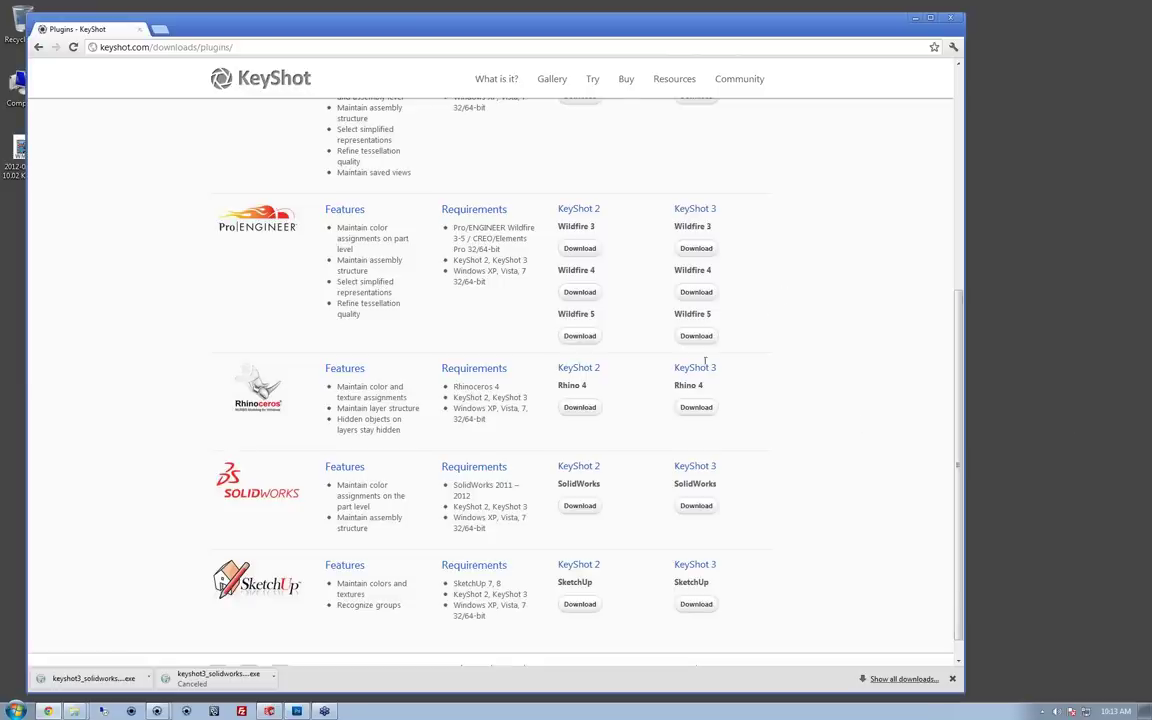
pyautogui.click(95, 679)
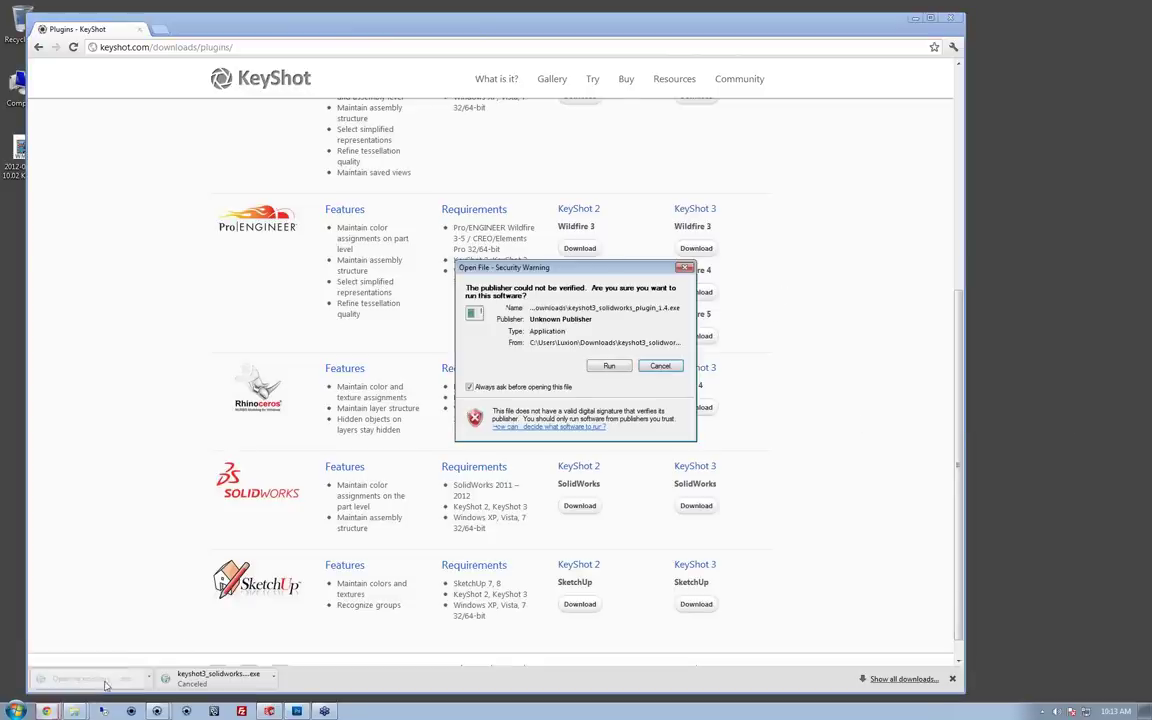
pyautogui.click(602, 366)
# Step: Accept the licence terms and install the KeyShot 3 SolidWorks Plugin 1.4 in the default destination folder
pyautogui.click(645, 453)
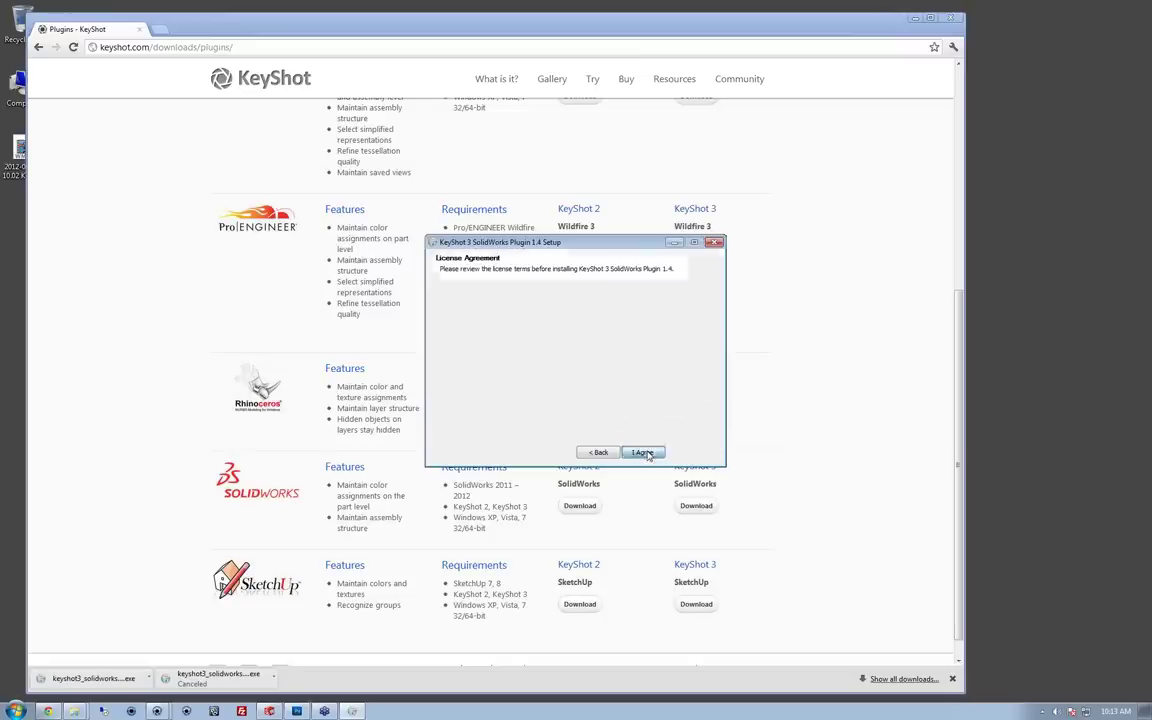
pyautogui.click(645, 453)
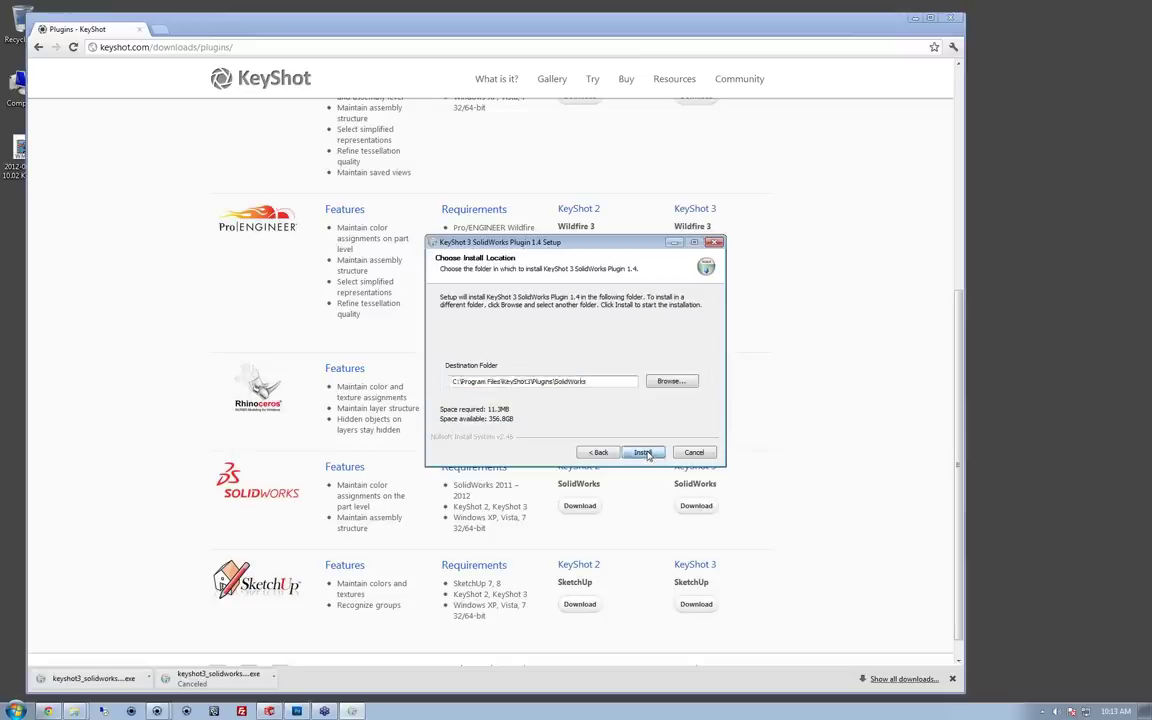
pyautogui.click(644, 453)
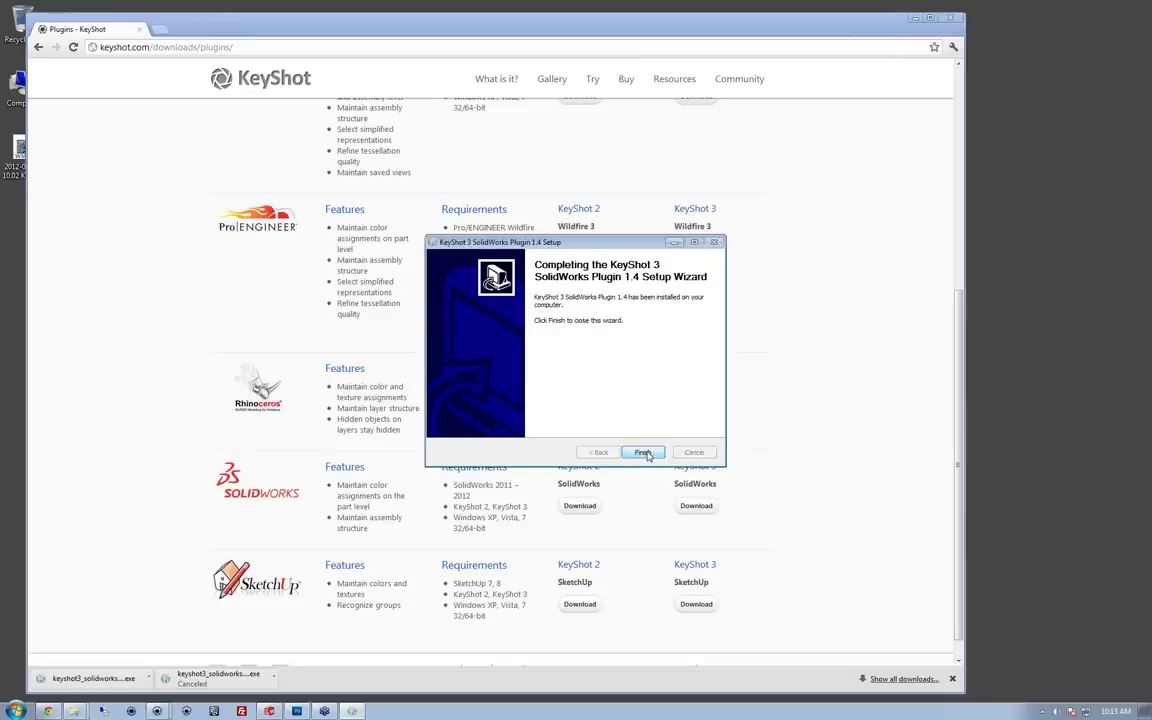
pyautogui.click(643, 453)
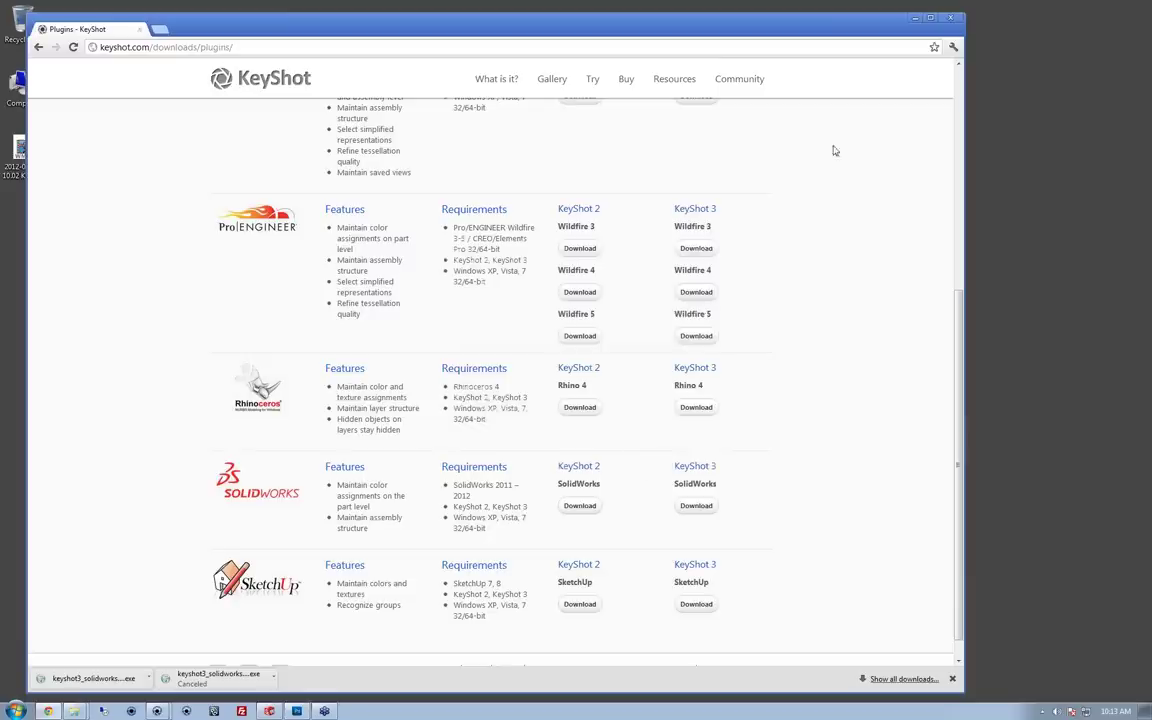
# Step: Return to SolidWorks, save Headphones_Final_Model.SLDPRT and close the program
pyautogui.click(912, 18)
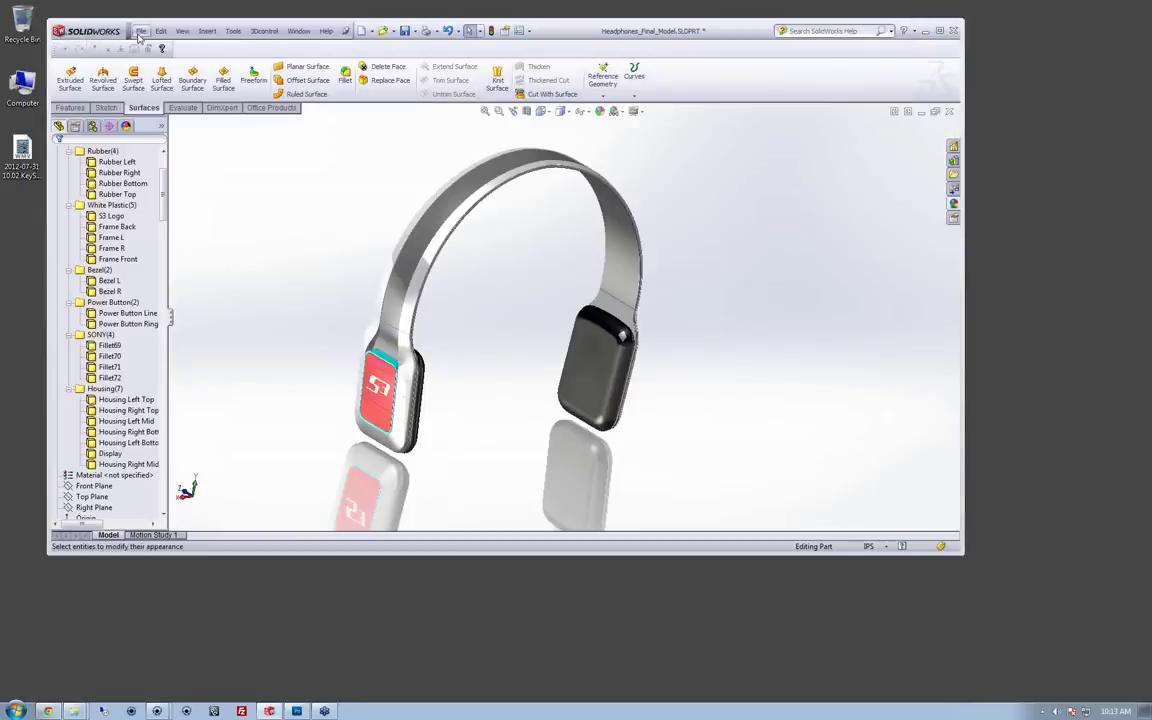
pyautogui.click(405, 31)
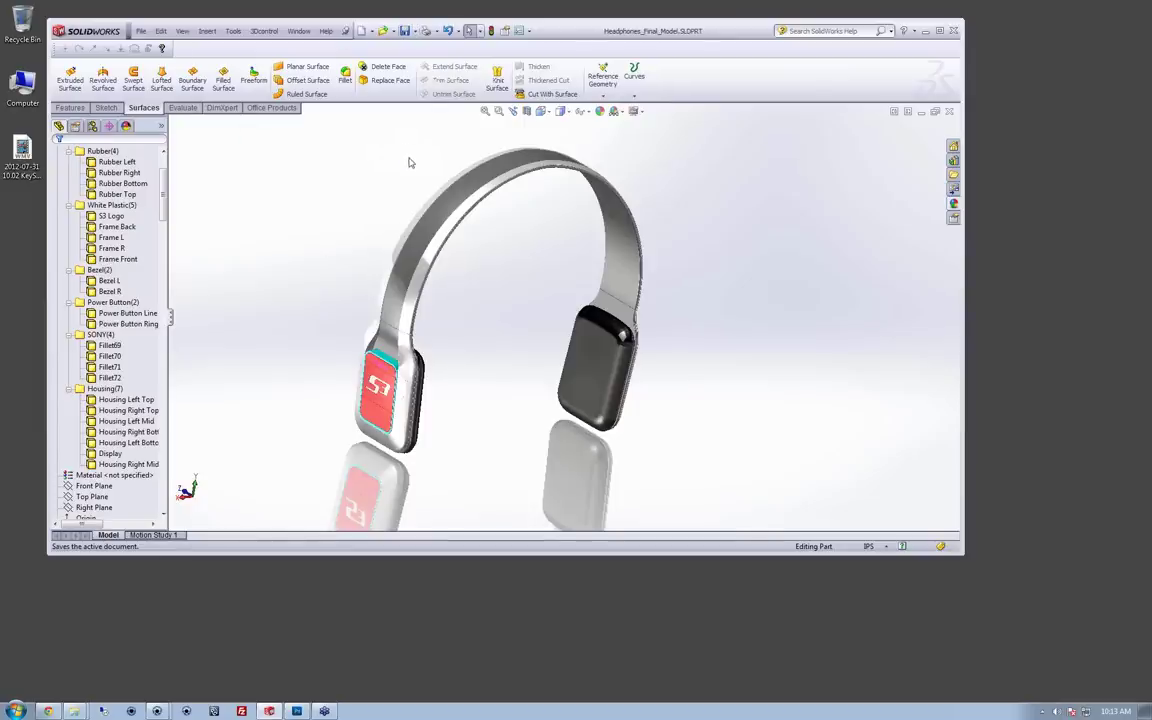
pyautogui.click(953, 31)
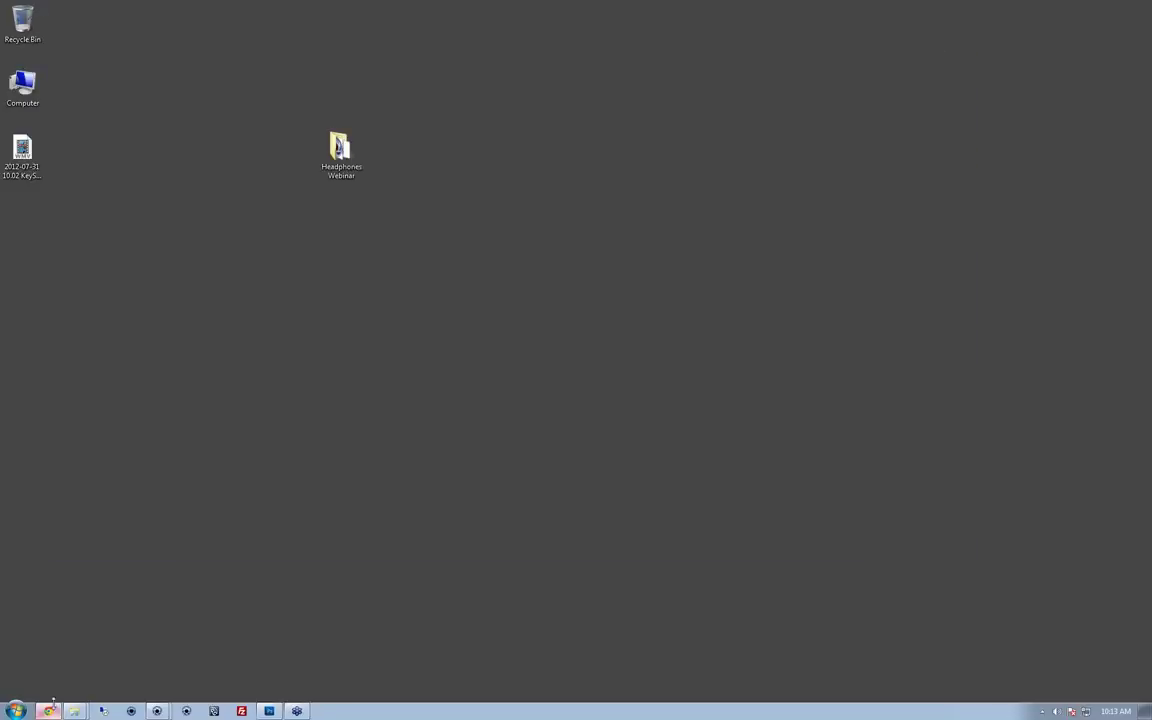
# Step: Open Headphones_Final_Model.SLDPRT from the Headphones Webinar folder in SolidWorks and reposition the program window on the desktop
pyautogui.moveTo(74, 708)
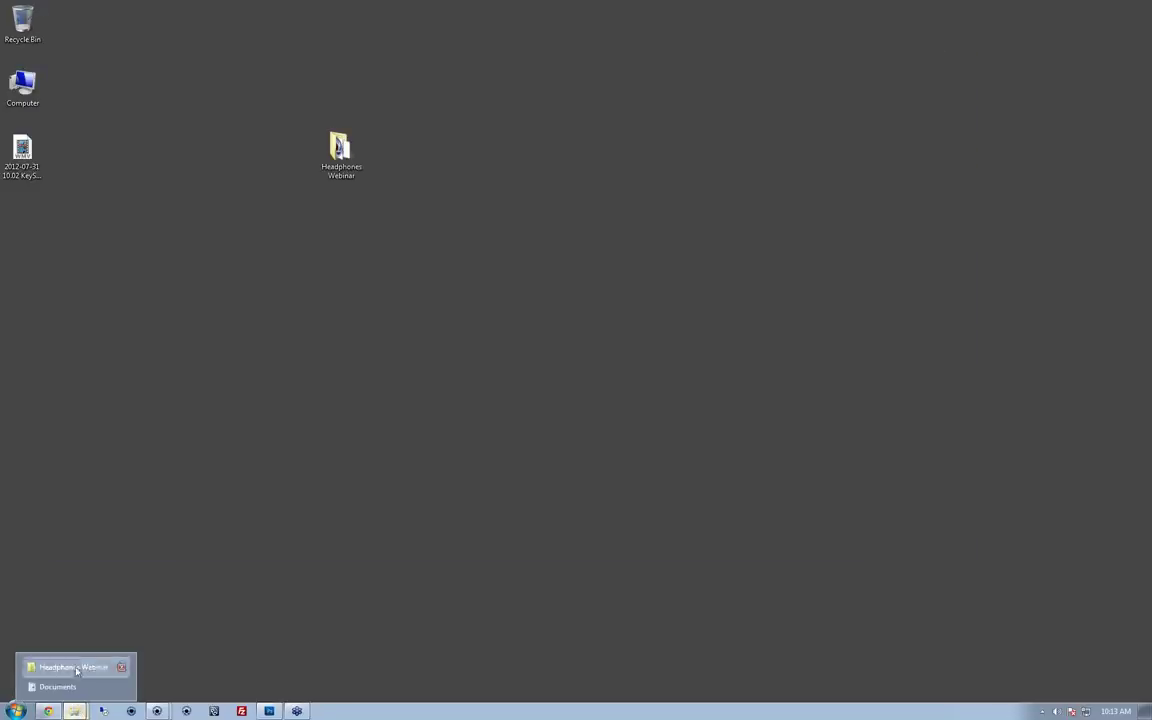
pyautogui.click(76, 668)
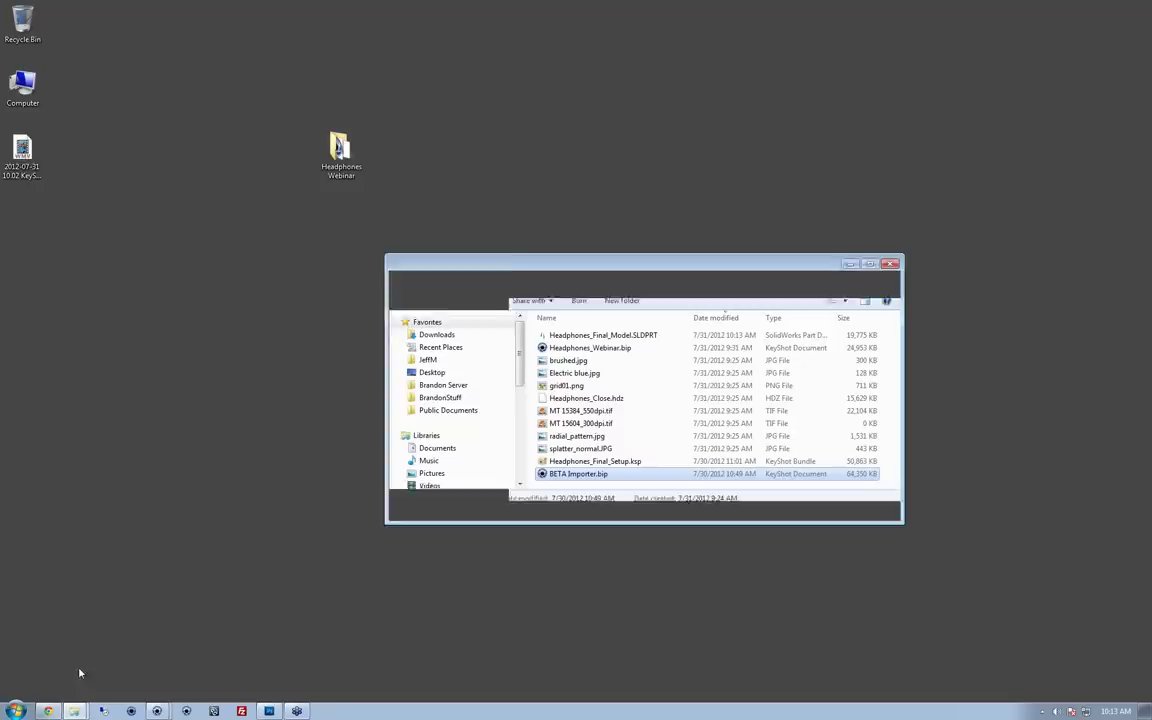
pyautogui.click(654, 340)
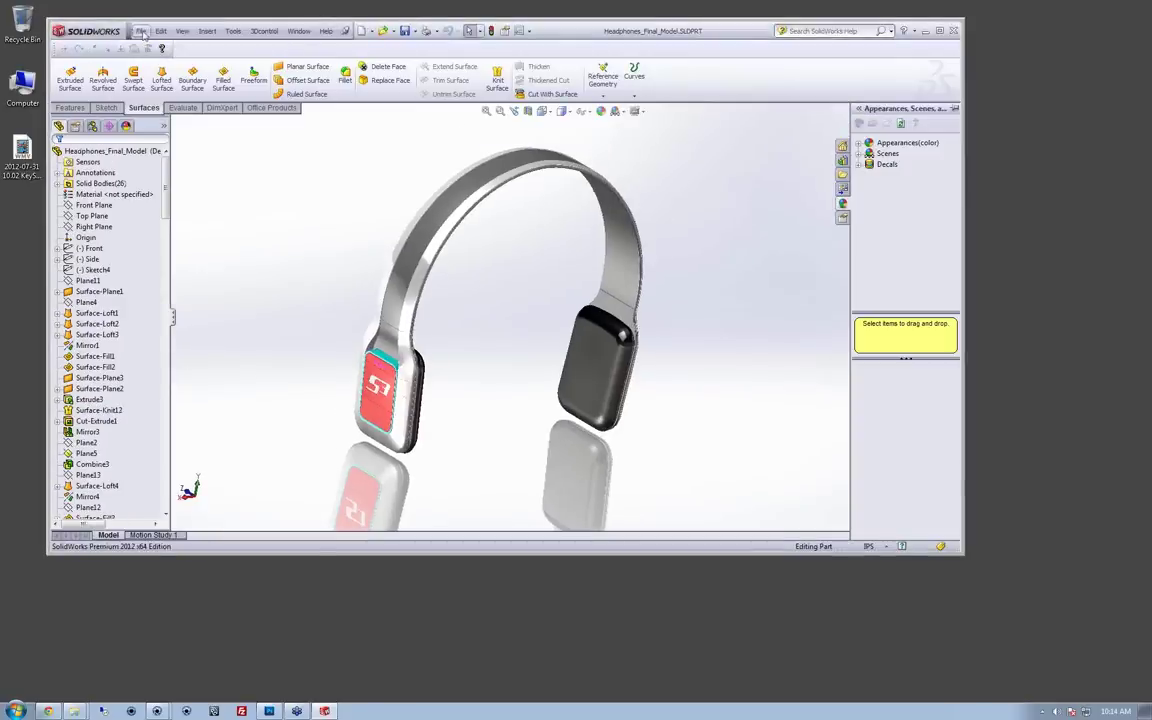
pyautogui.click(142, 32)
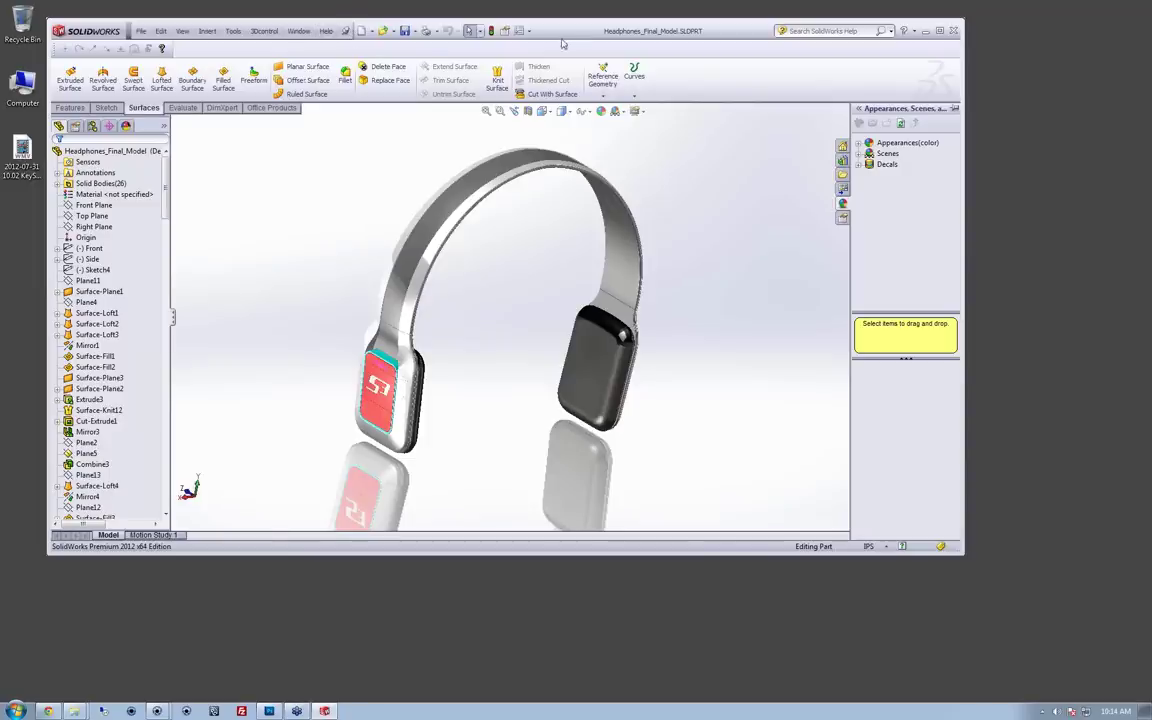
pyautogui.moveTo(563, 38); pyautogui.dragTo(593, 62)
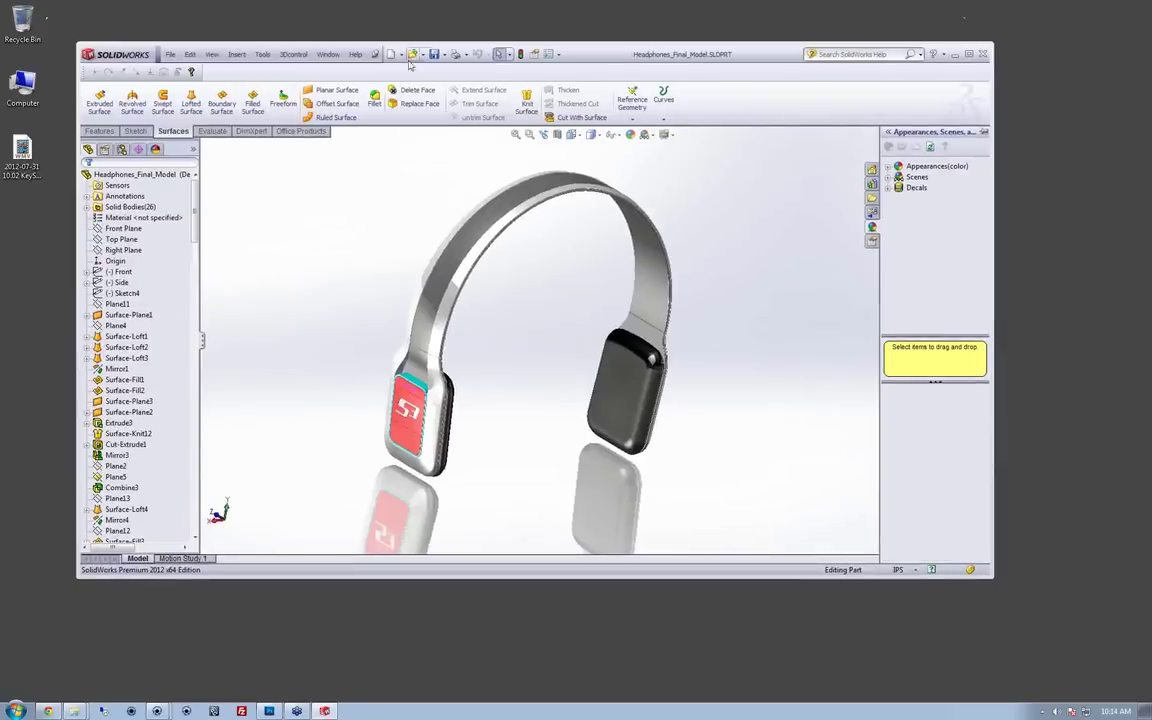
pyautogui.moveTo(593, 60); pyautogui.dragTo(576, 47)
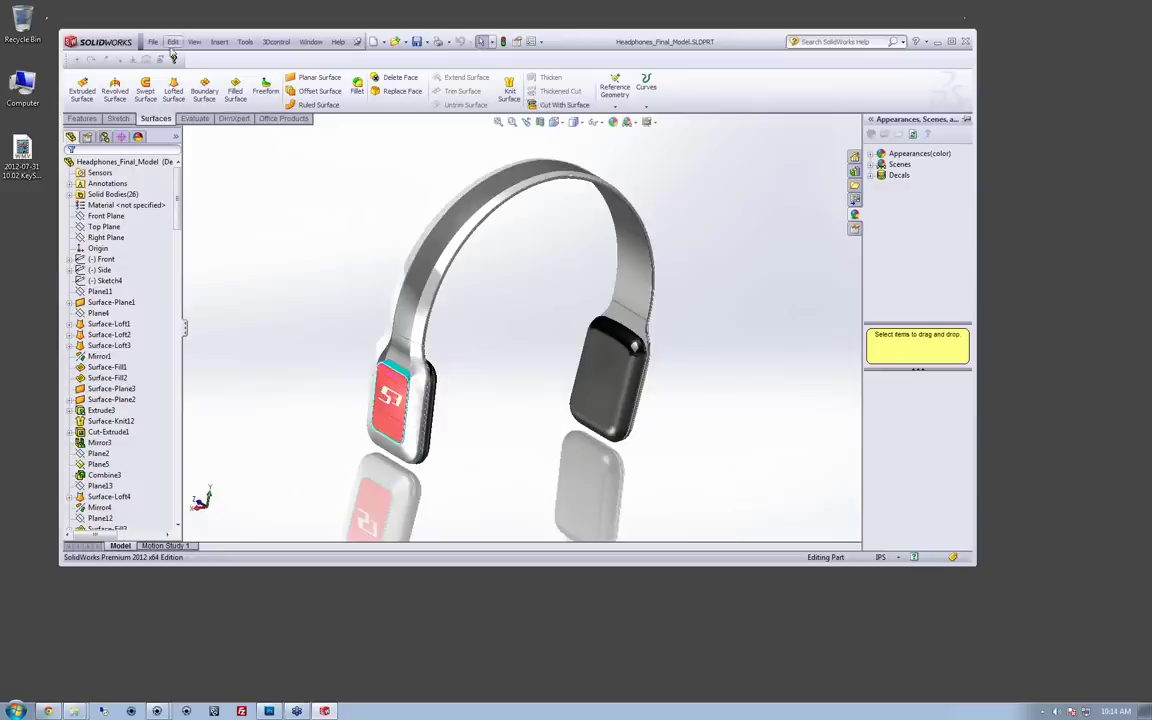
# Step: Raise the document's shaded and draft image quality to a deviation of 0.00453075 in and apply the change
pyautogui.click(531, 42)
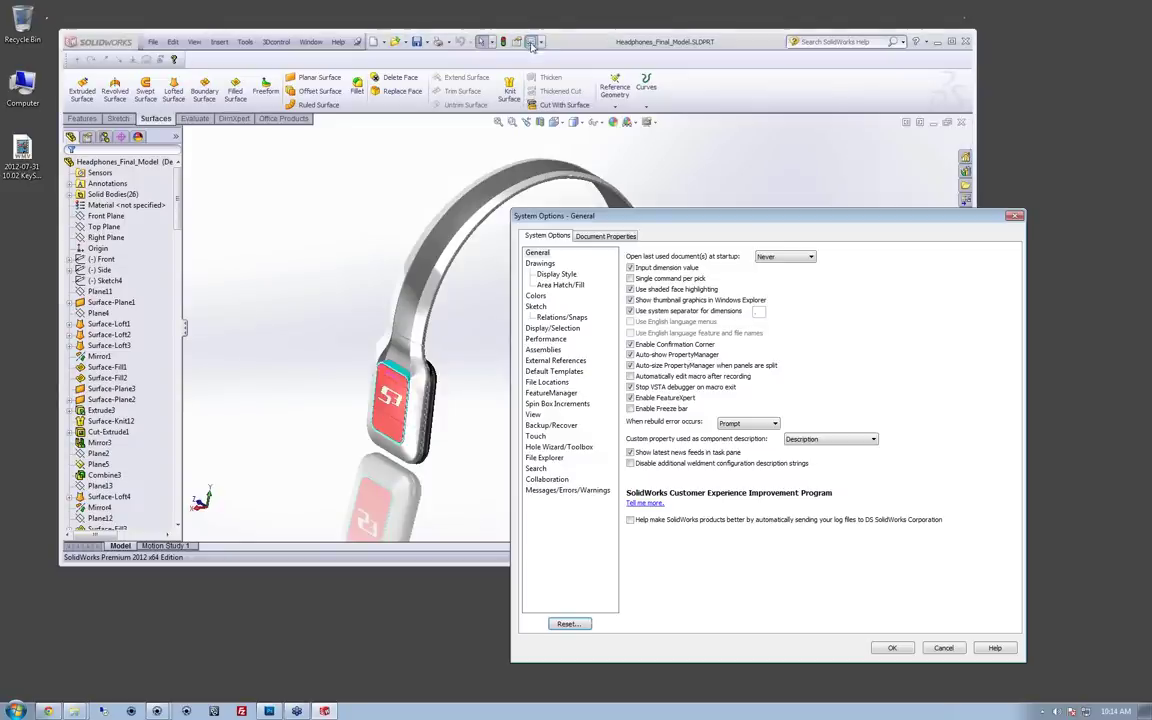
pyautogui.click(620, 237)
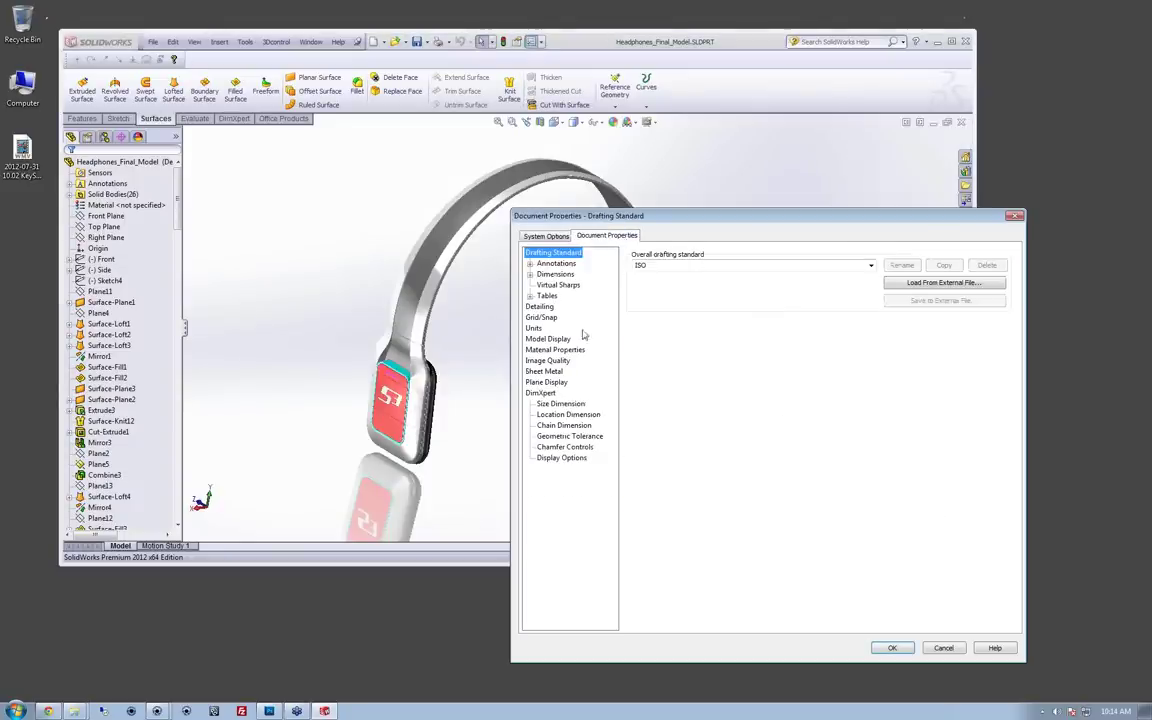
pyautogui.click(561, 362)
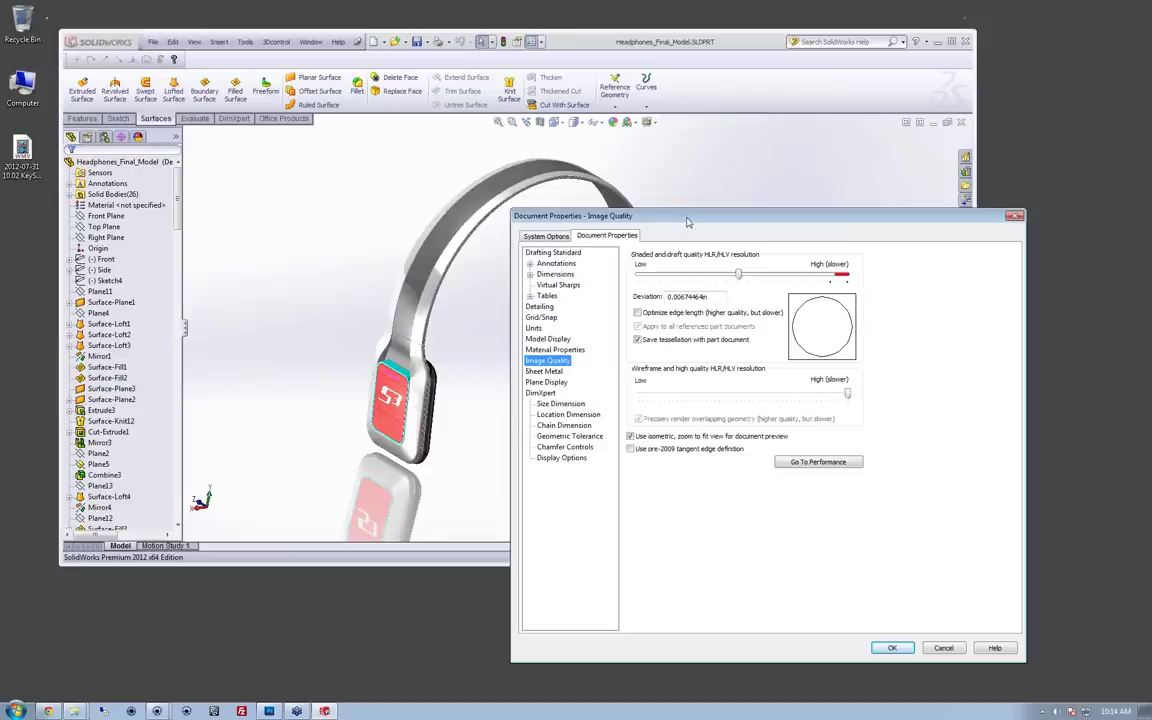
pyautogui.moveTo(687, 221); pyautogui.dragTo(578, 189)
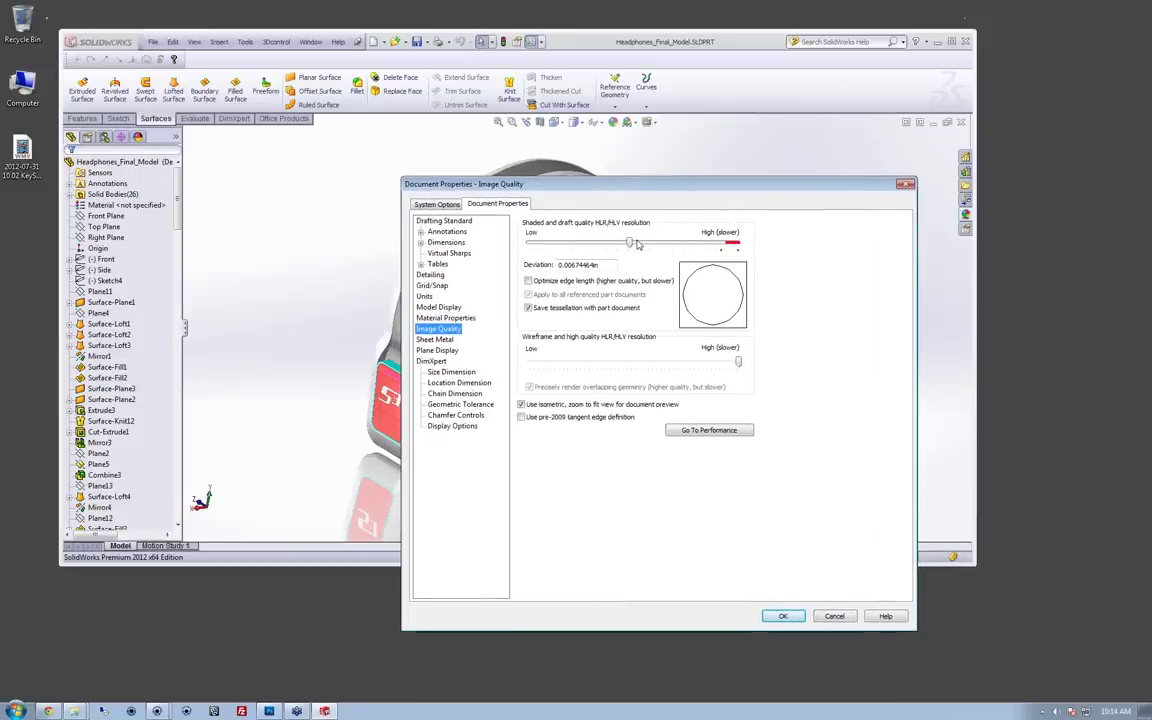
pyautogui.moveTo(630, 243); pyautogui.dragTo(738, 244)
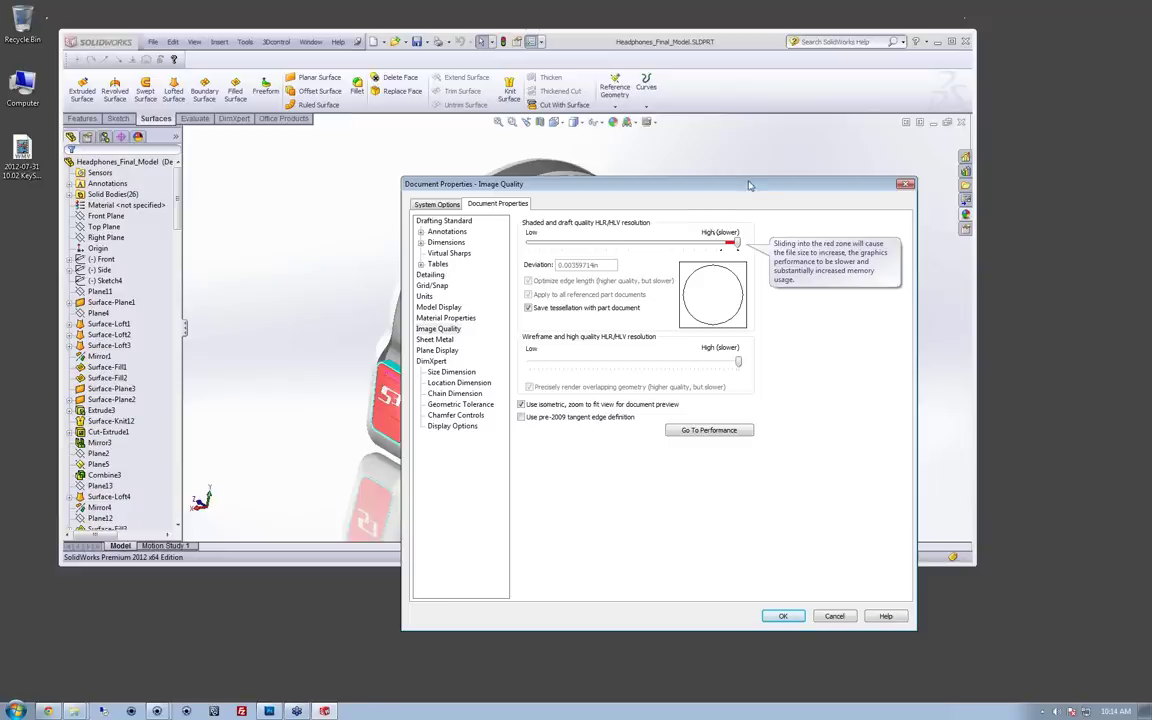
pyautogui.moveTo(750, 185); pyautogui.dragTo(806, 162)
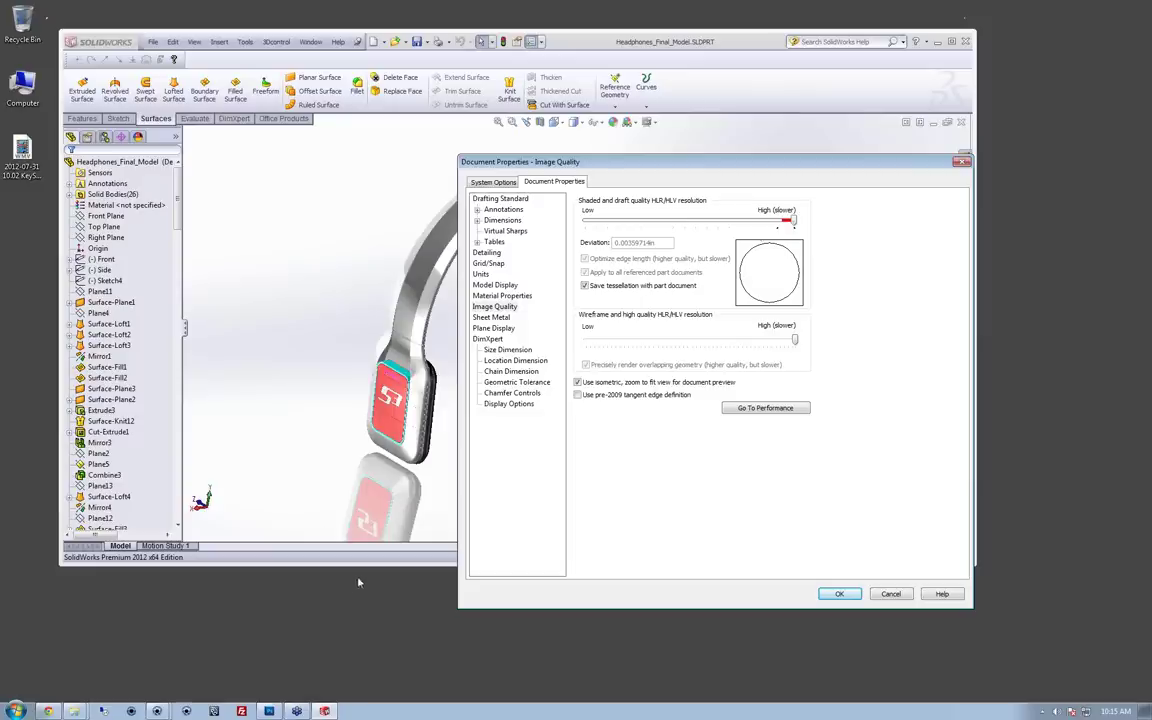
pyautogui.moveTo(790, 220); pyautogui.dragTo(739, 222)
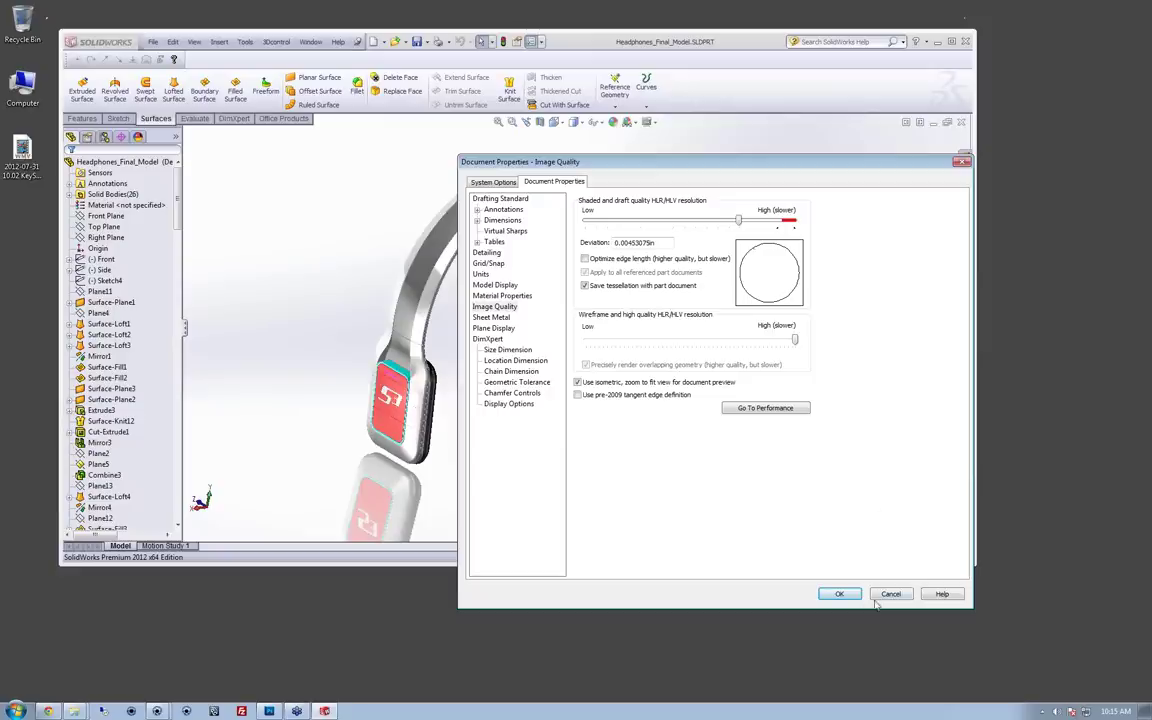
pyautogui.click(845, 594)
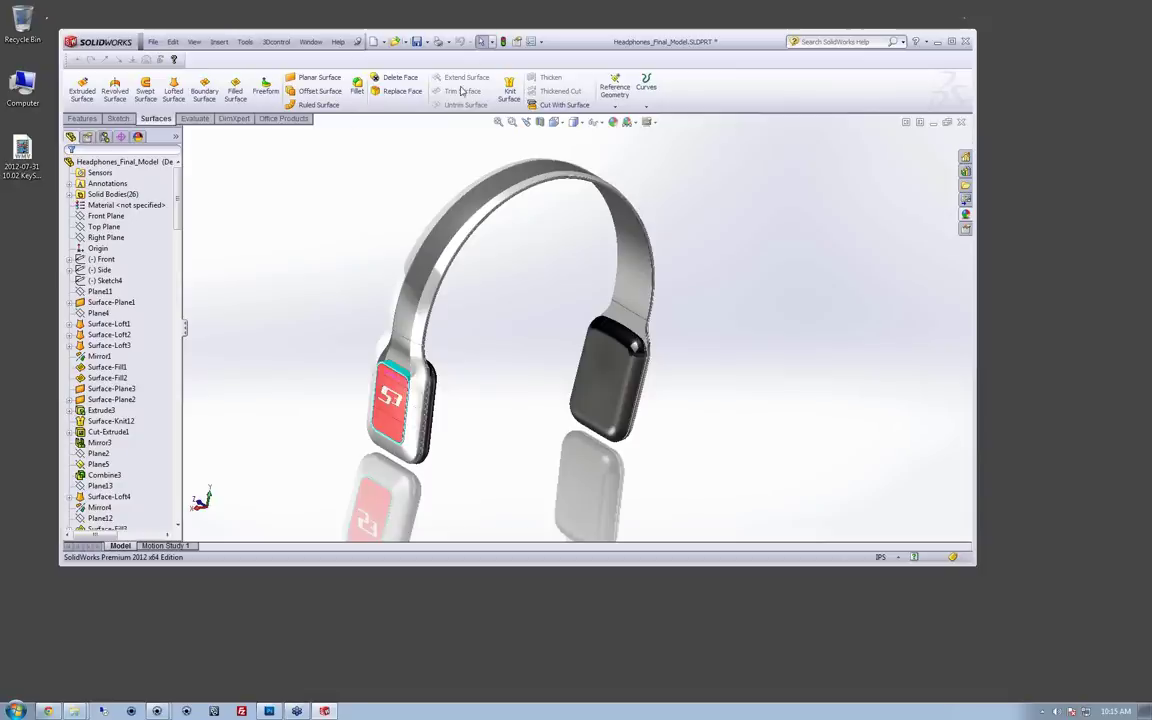
# Step: Switch to the KeyShot window showing the BETA Importer.bip scene and move it clear of the SolidWorks feature tree
pyautogui.moveTo(633, 44); pyautogui.dragTo(570, 52)
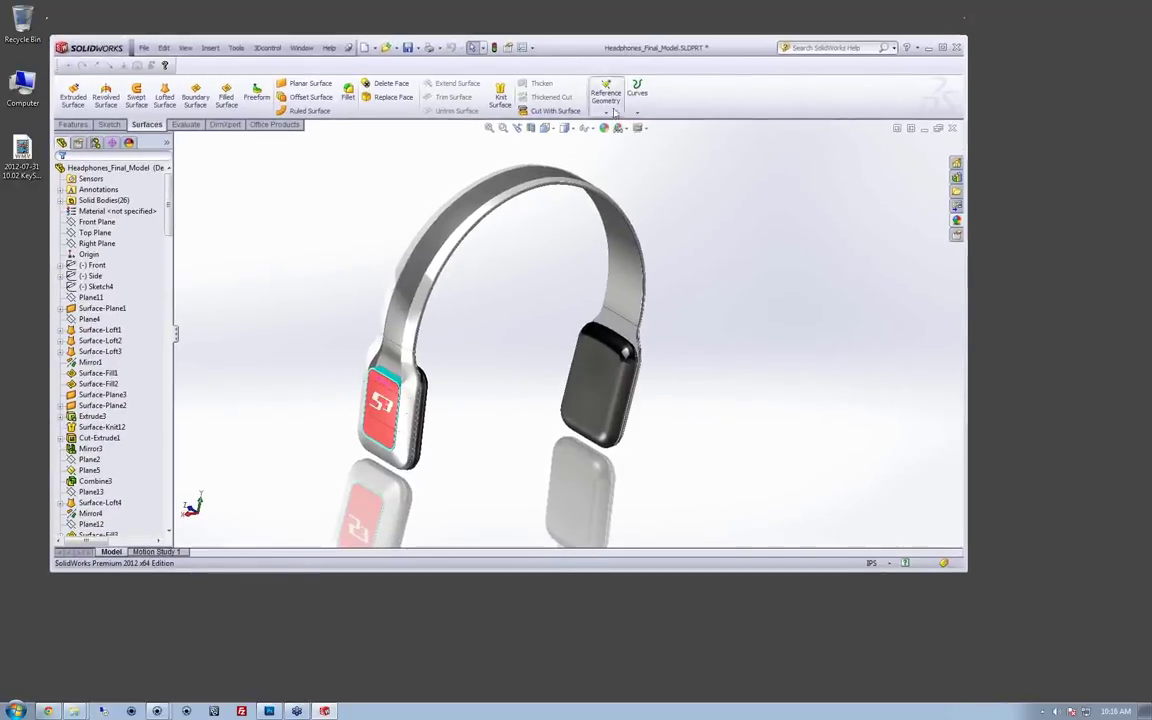
pyautogui.moveTo(610, 46); pyautogui.dragTo(600, 45)
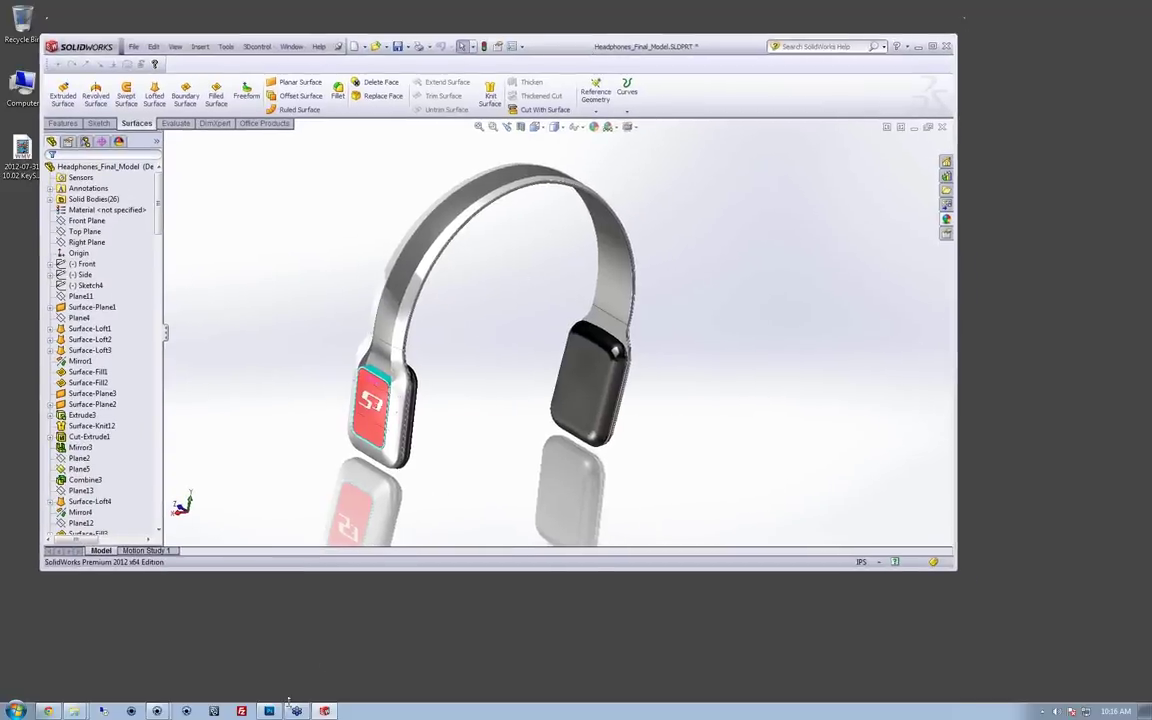
pyautogui.click(156, 711)
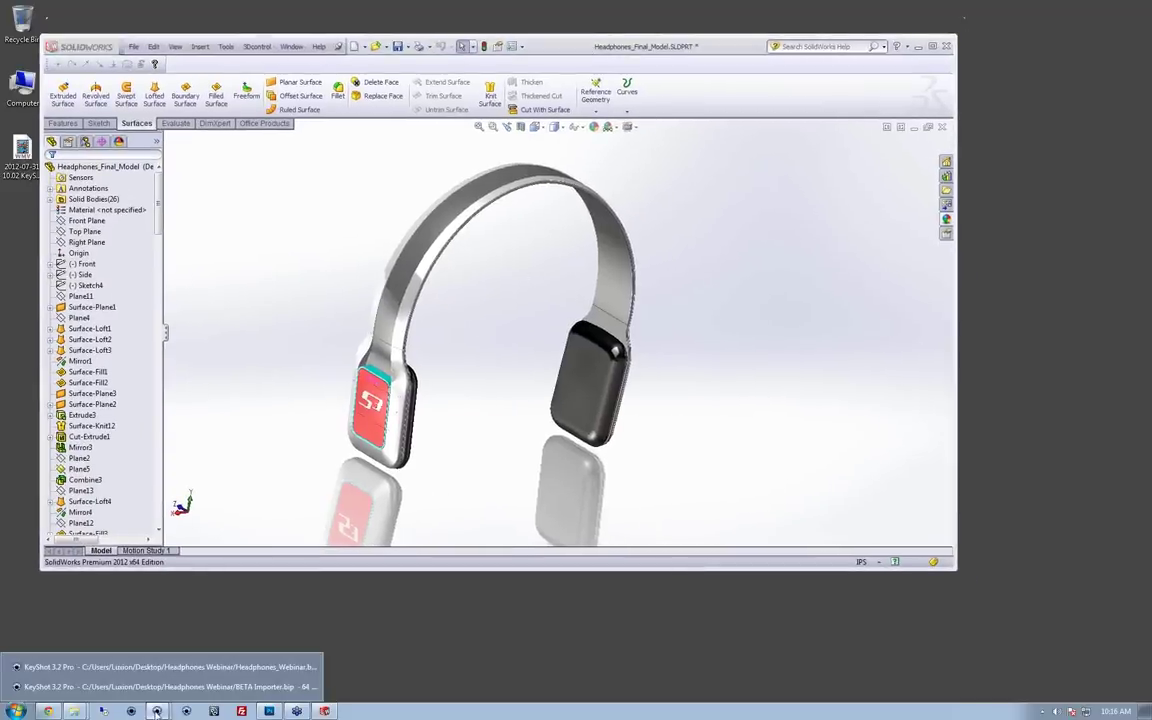
pyautogui.click(165, 686)
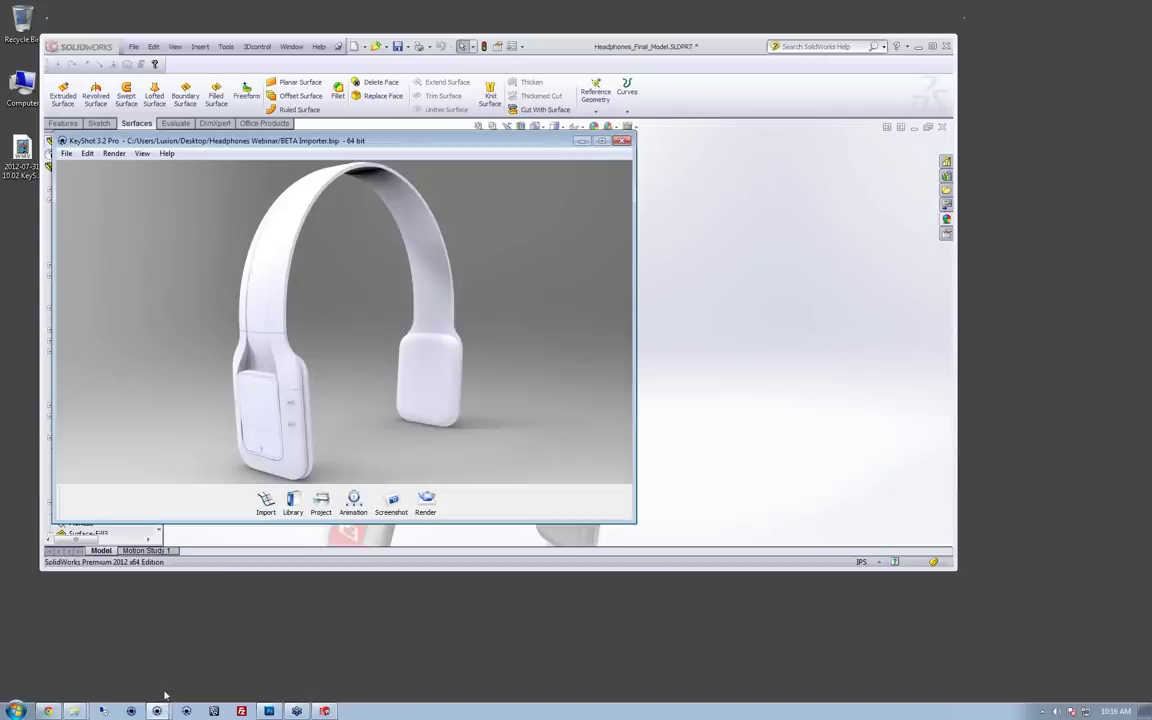
pyautogui.moveTo(383, 145); pyautogui.dragTo(636, 122)
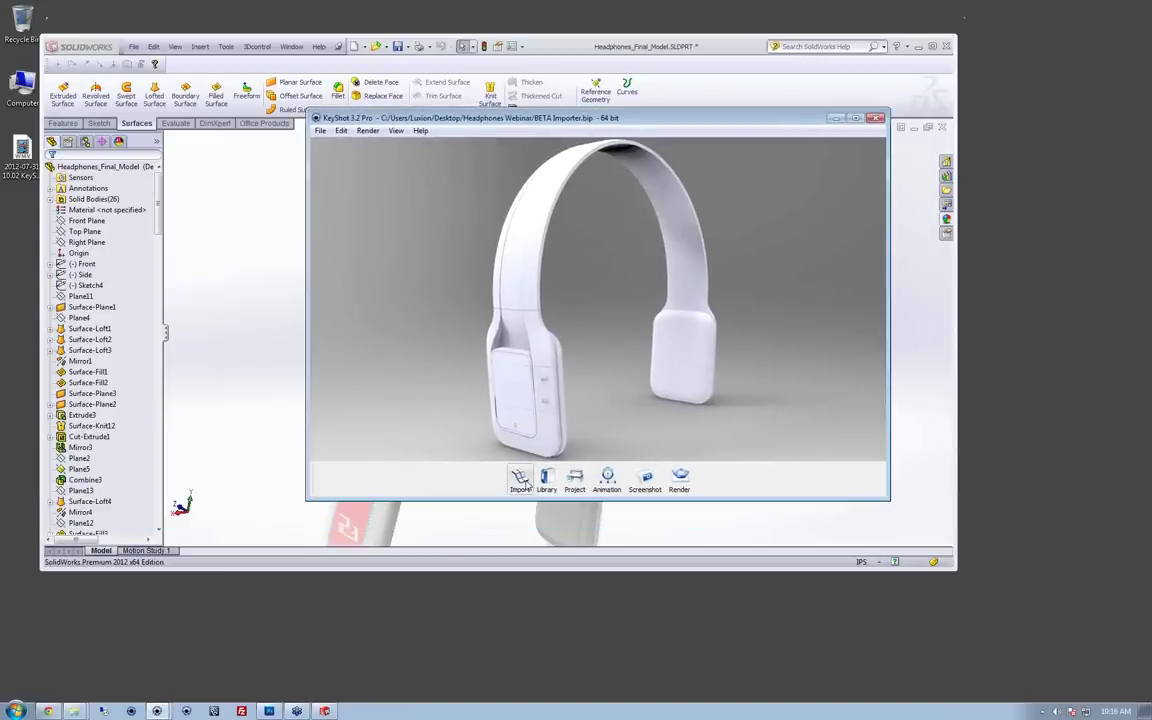
pyautogui.click(519, 476)
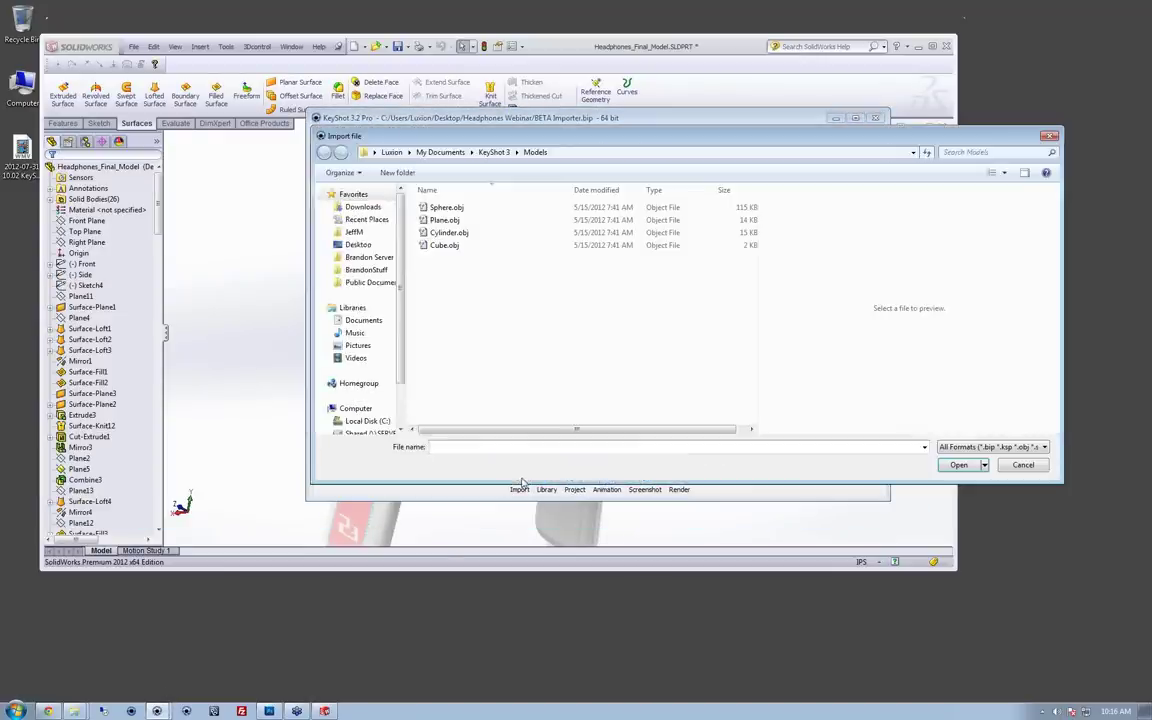
pyautogui.click(445, 208)
pyautogui.click(959, 466)
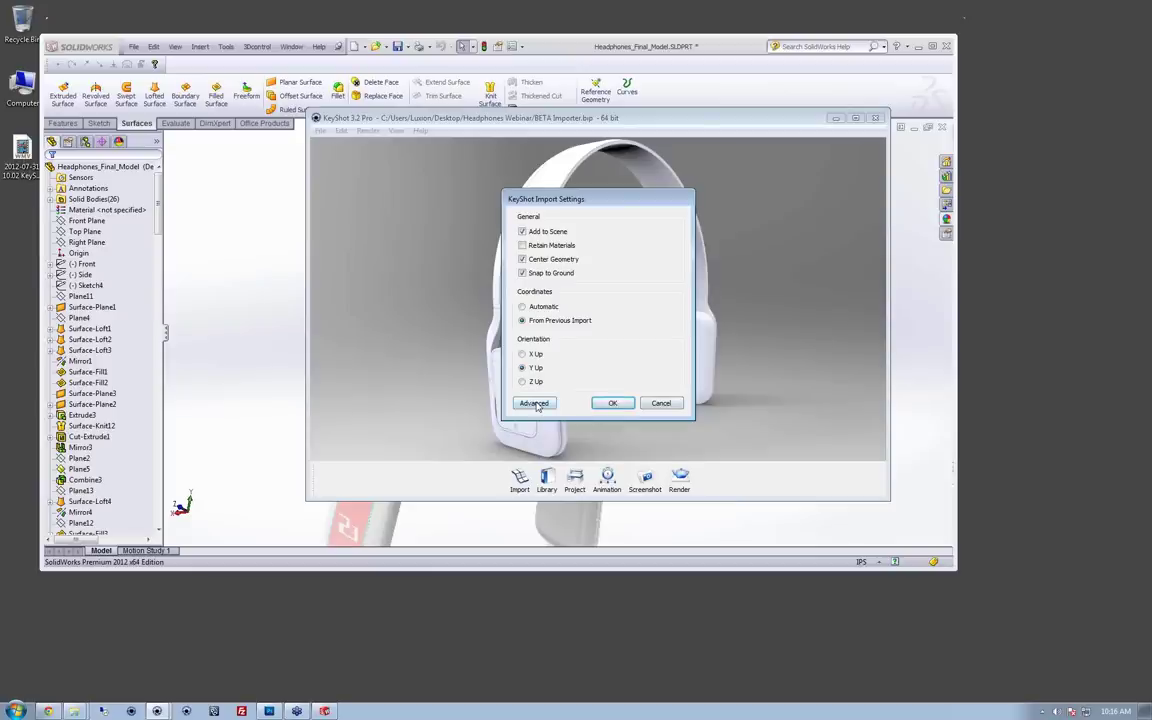
pyautogui.click(535, 403)
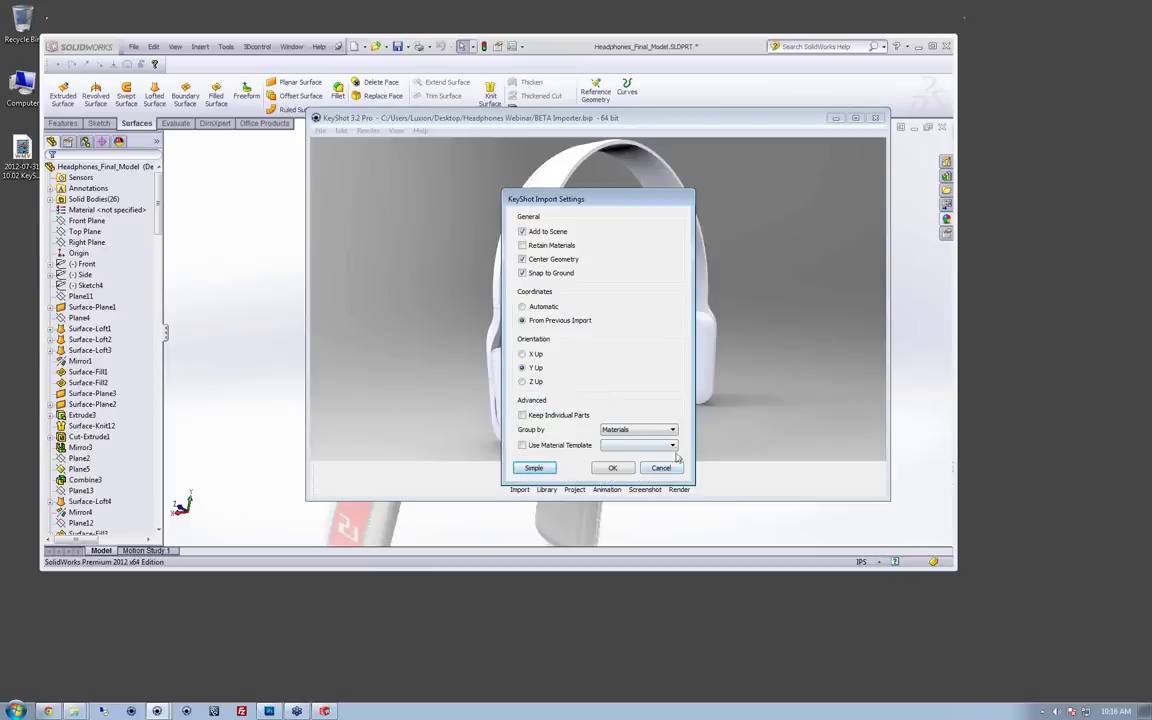
pyautogui.click(612, 468)
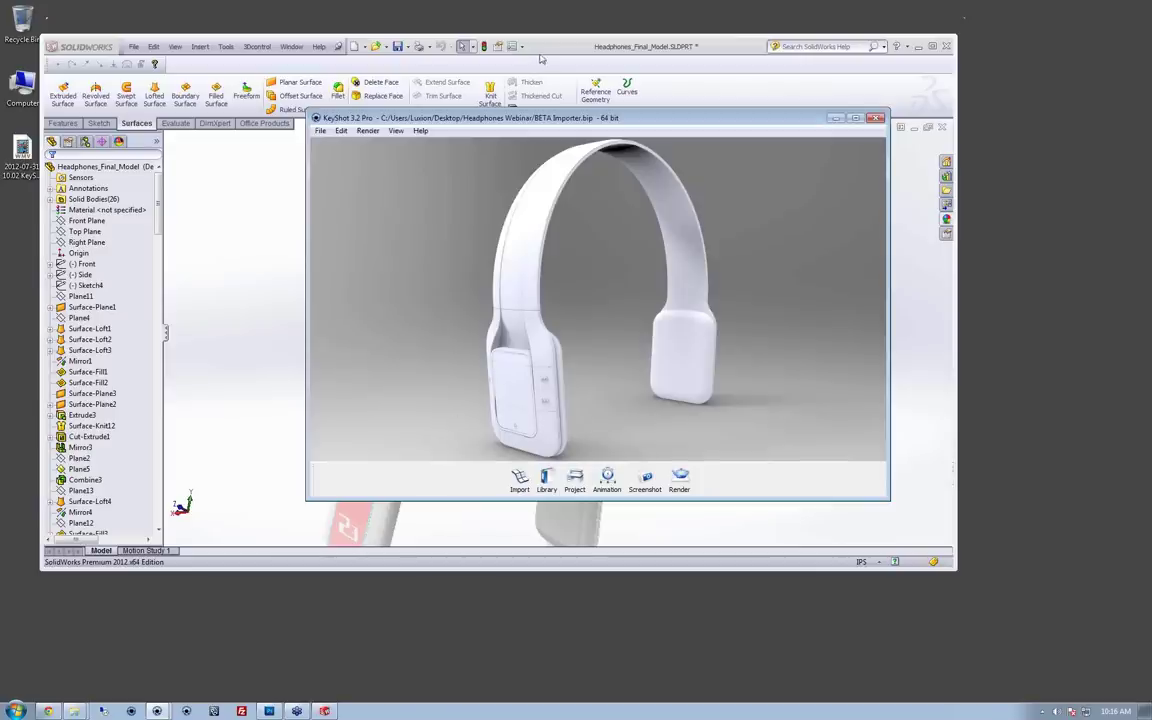
# Step: Minimize SolidWorks and start importing Headphones_Final_Model.SLDPRT from the Headphones Webinar folder into the open KeyShot scene
pyautogui.click(918, 46)
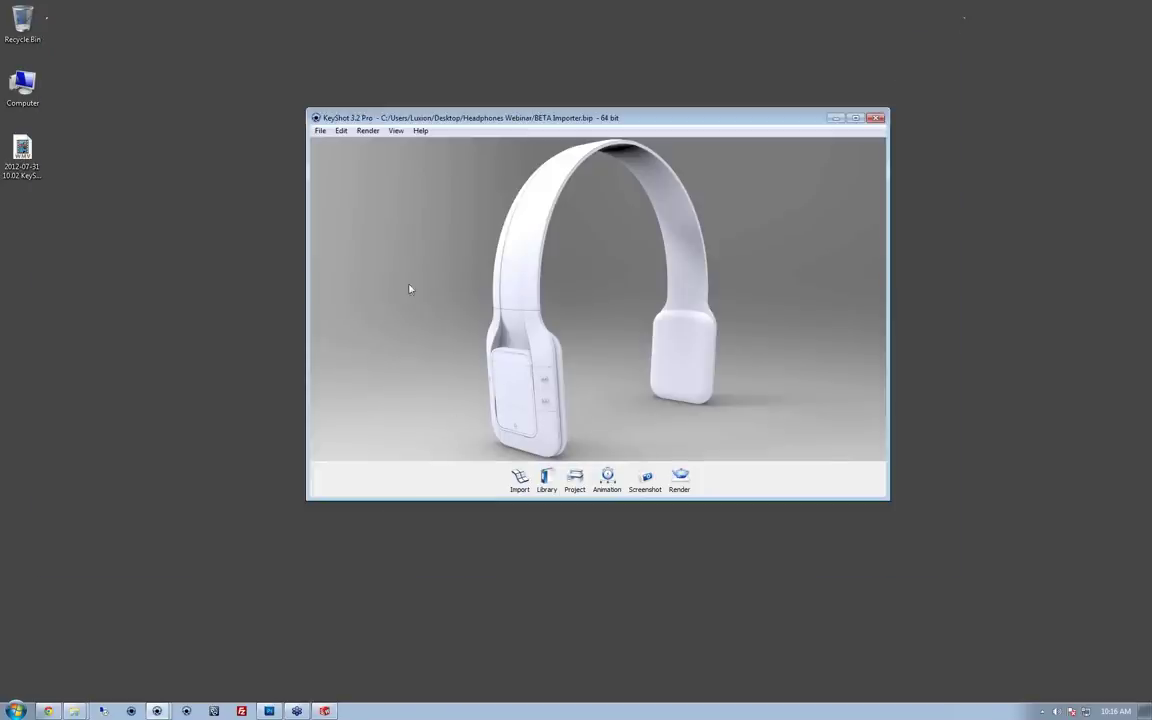
pyautogui.click(75, 707)
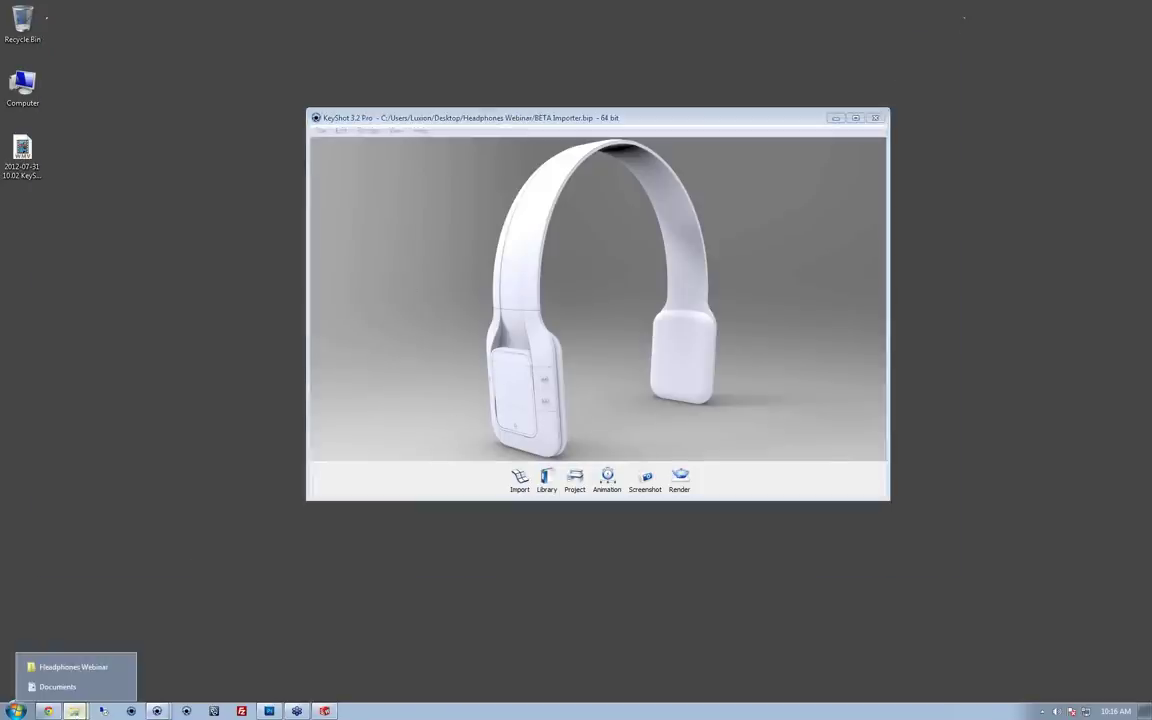
pyautogui.click(73, 666)
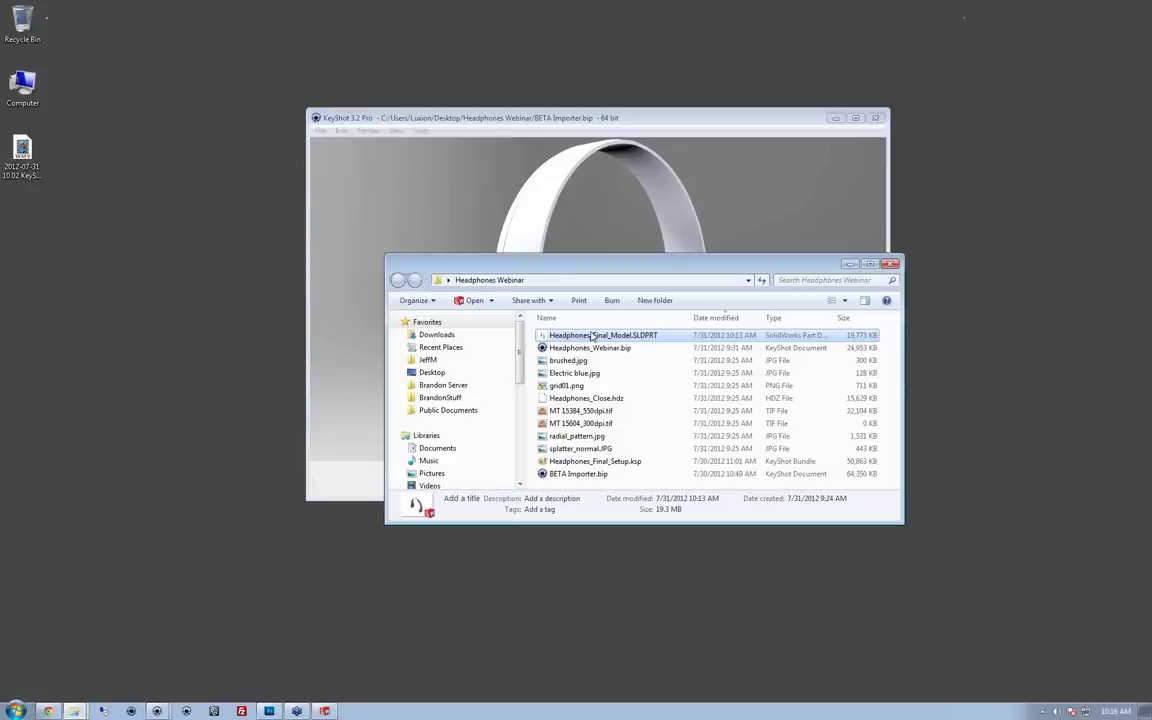
pyautogui.moveTo(381, 228); pyautogui.dragTo(381, 219)
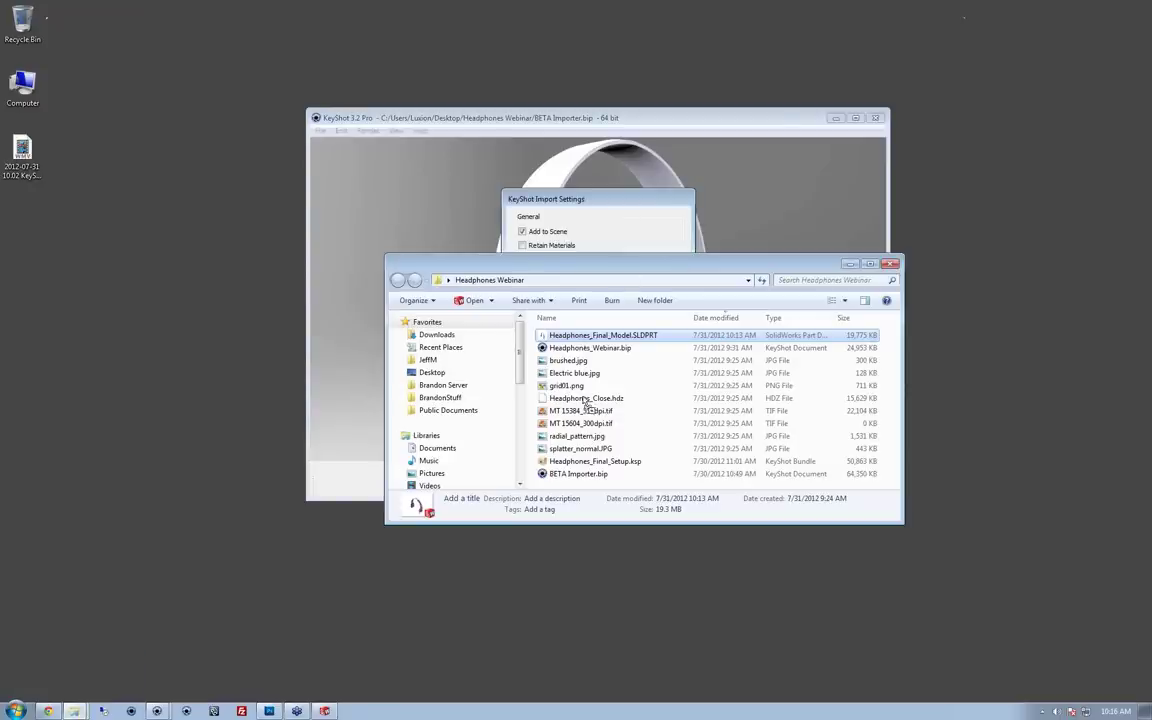
pyautogui.click(718, 112)
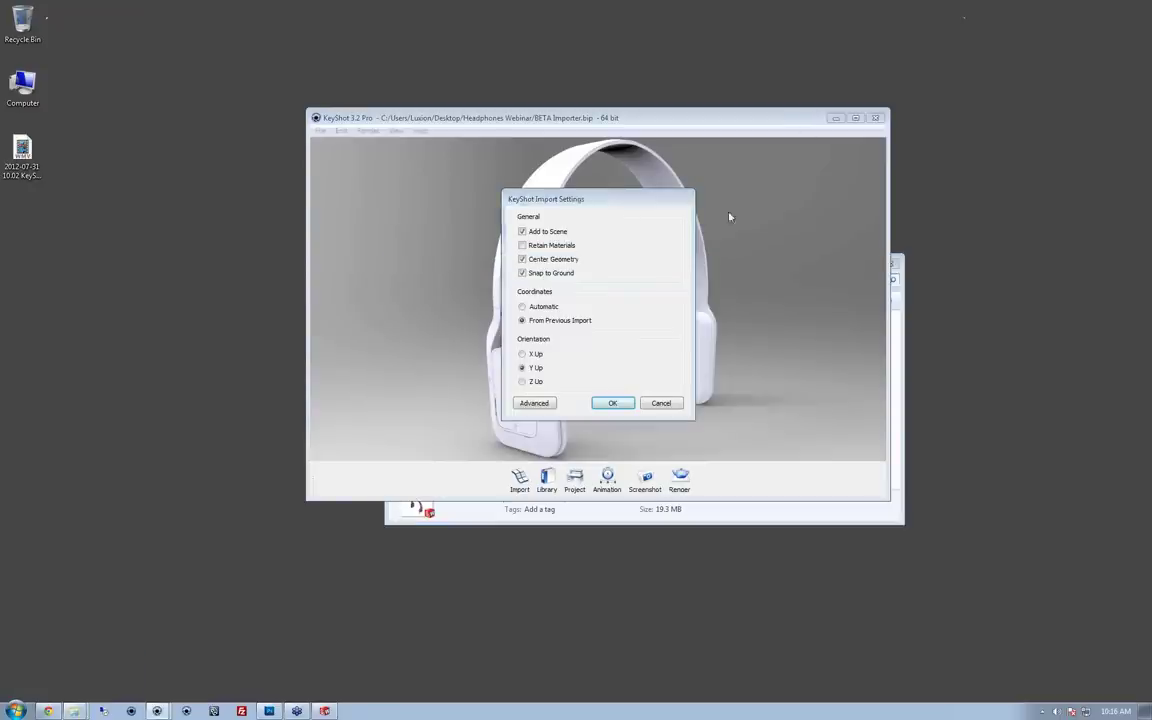
# Step: Try a Tessellation Quality of 1 in the advanced import settings and cancel the import
pyautogui.click(537, 403)
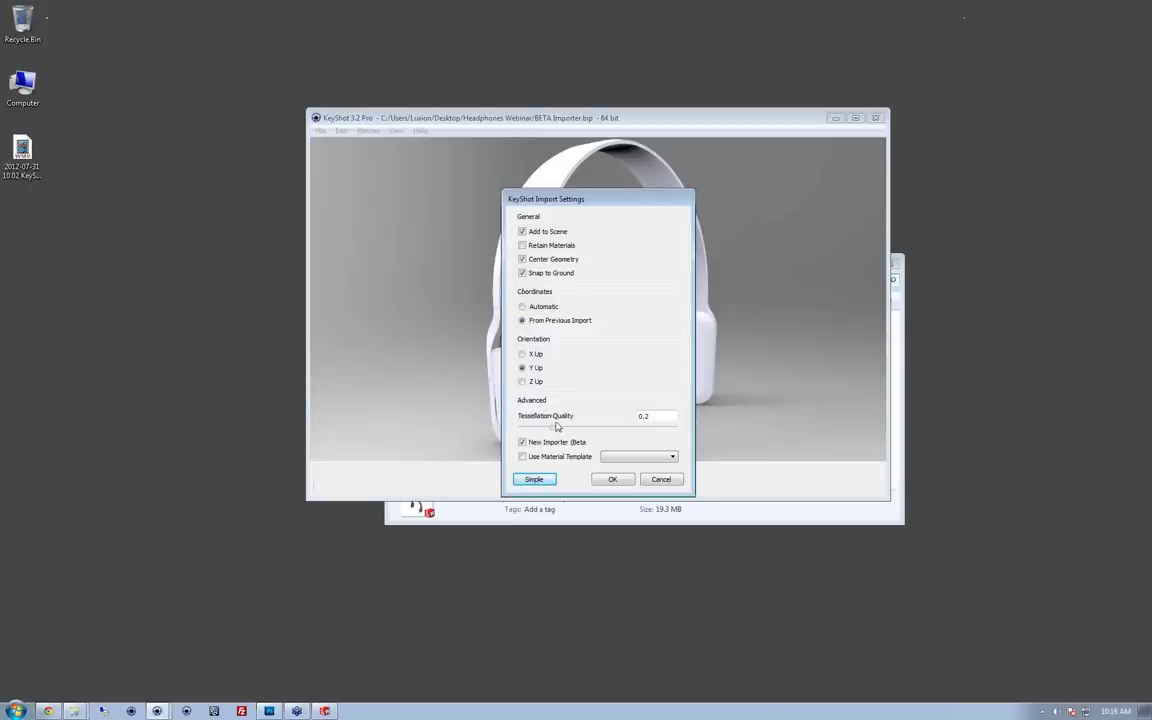
pyautogui.moveTo(554, 430); pyautogui.dragTo(686, 432)
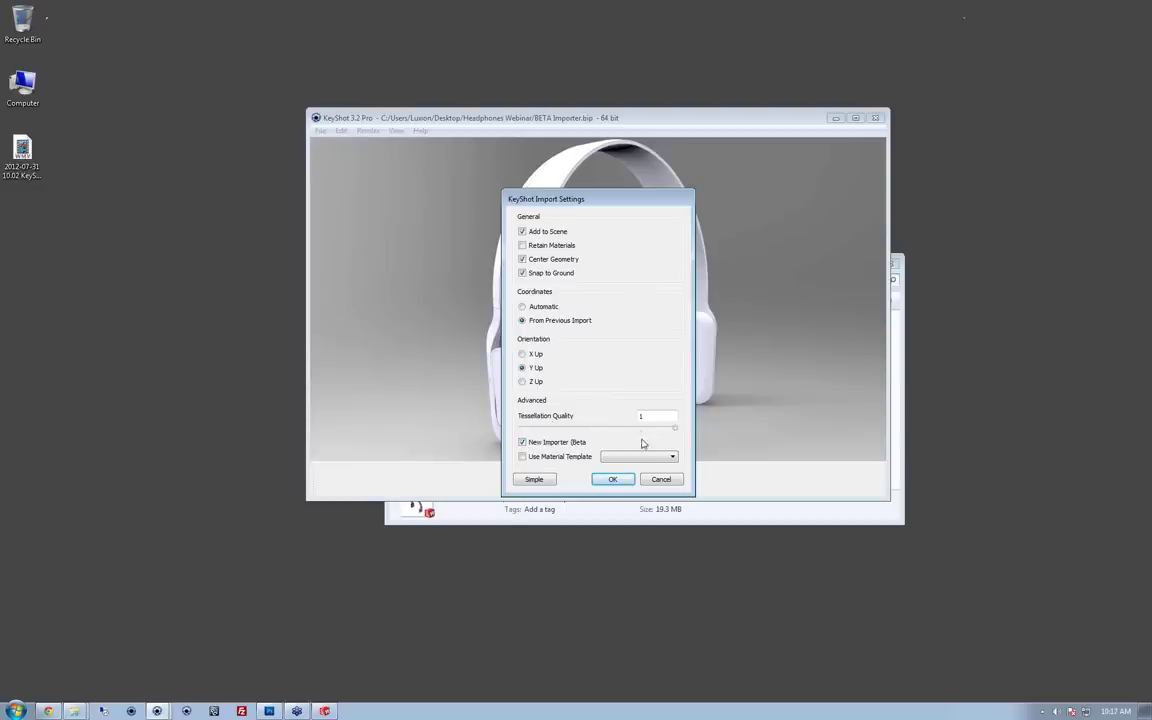
pyautogui.moveTo(630, 204); pyautogui.dragTo(894, 245)
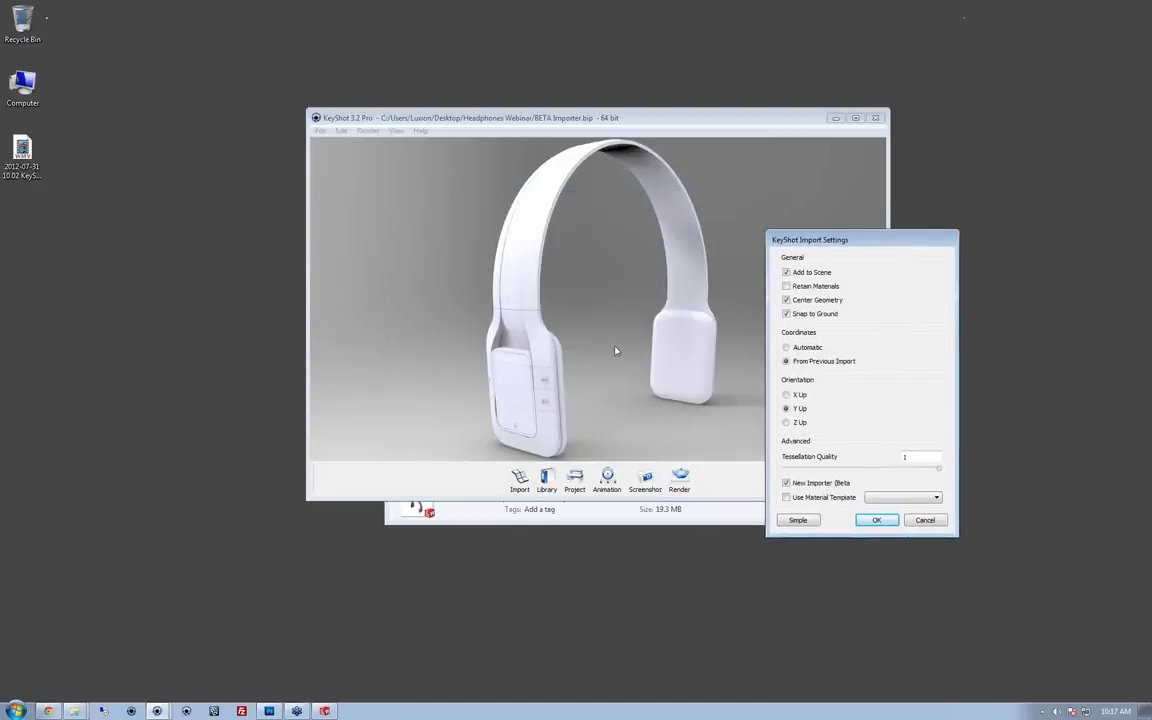
pyautogui.click(924, 521)
# Step: Open the headband's material properties in KeyShot and move the scene window away from the Project window
pyautogui.moveTo(643, 373); pyautogui.dragTo(718, 406)
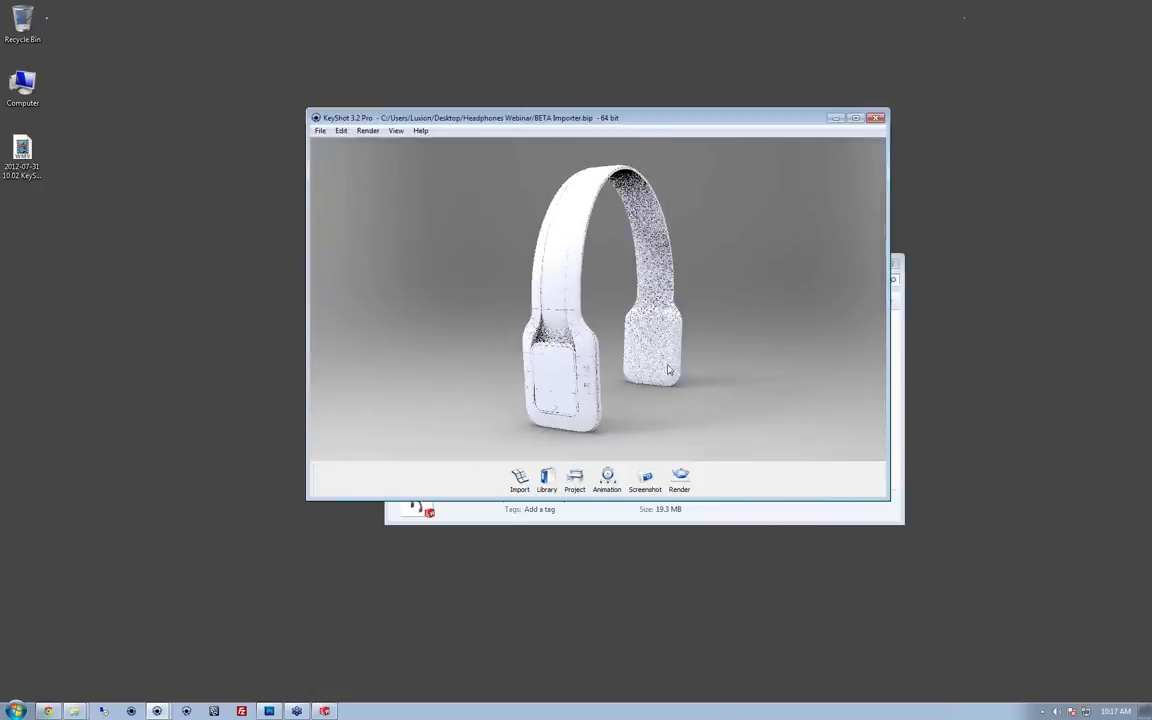
pyautogui.moveTo(640, 122)
pyautogui.mouseDown()
pyautogui.moveTo(623, 123)
pyautogui.moveTo(633, 119)
pyautogui.mouseUp()
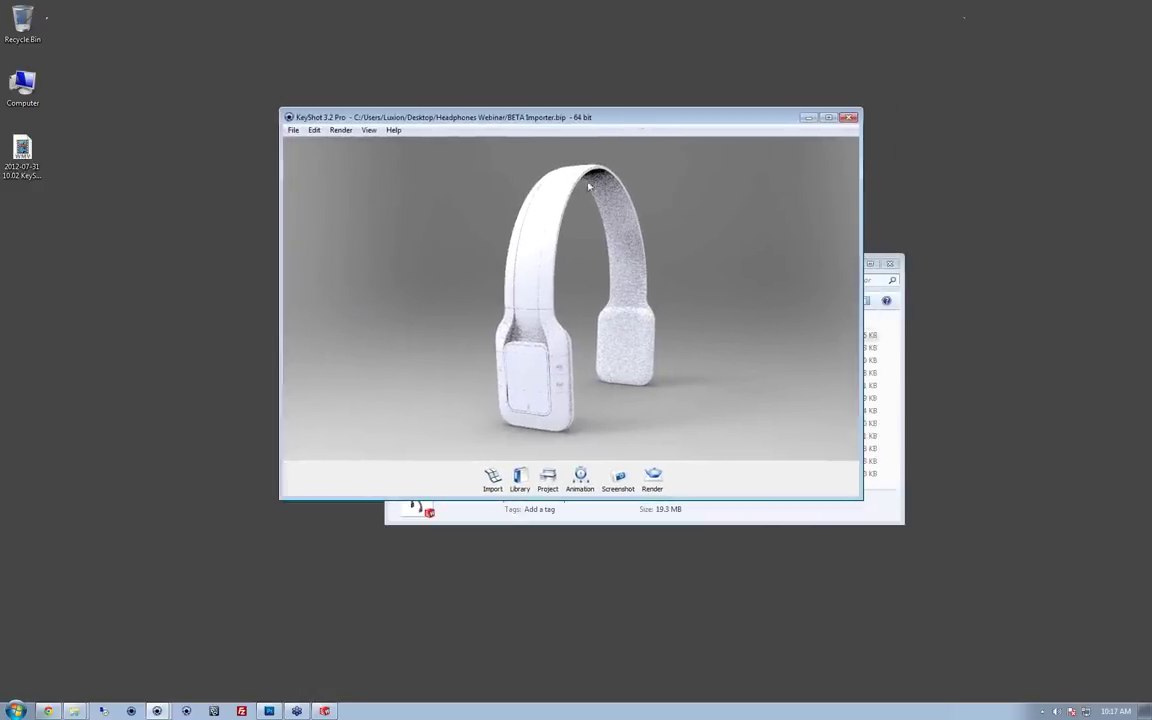
pyautogui.doubleClick(523, 290)
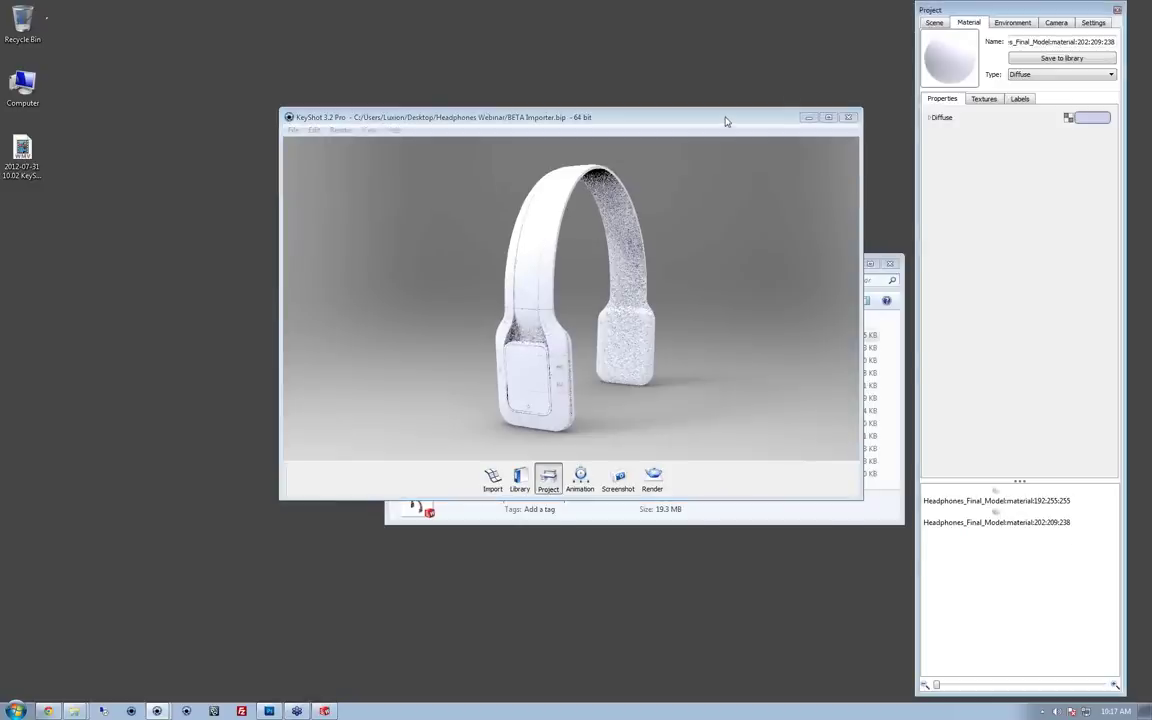
pyautogui.moveTo(727, 121); pyautogui.dragTo(558, 115)
pyautogui.click(988, 34)
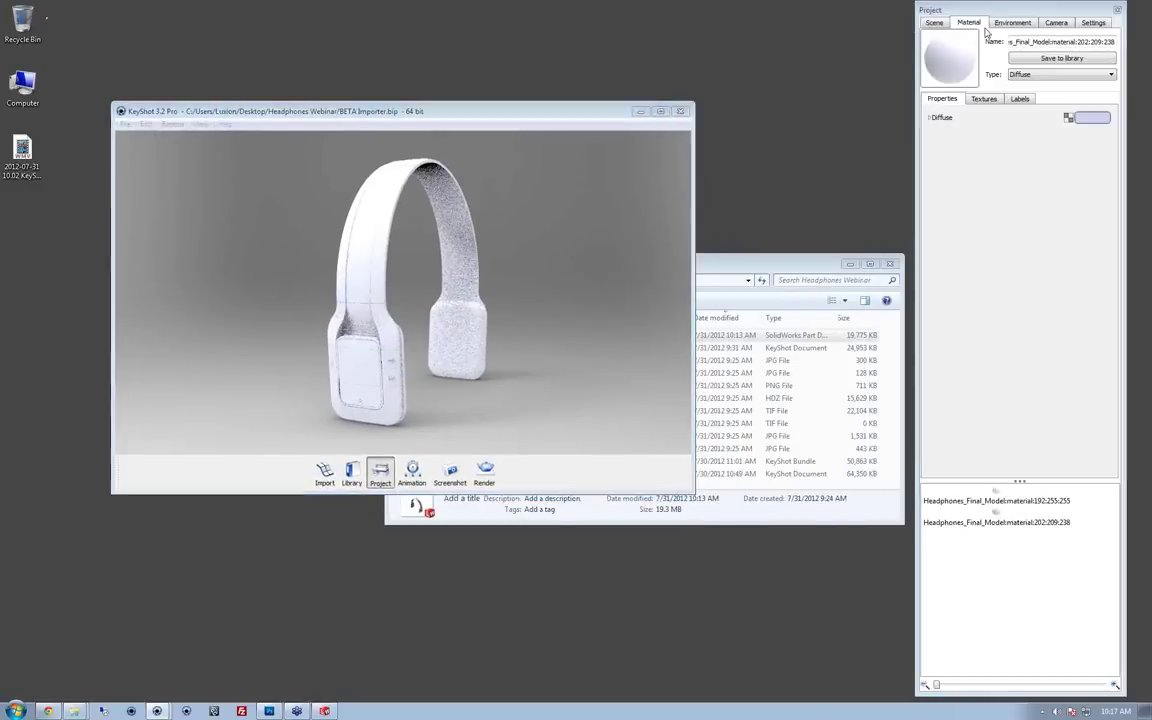
# Step: Bring the Project window nearer the scene and change the headband's material type to Wireframe
pyautogui.moveTo(986, 14); pyautogui.dragTo(891, 96)
pyautogui.click(940, 161)
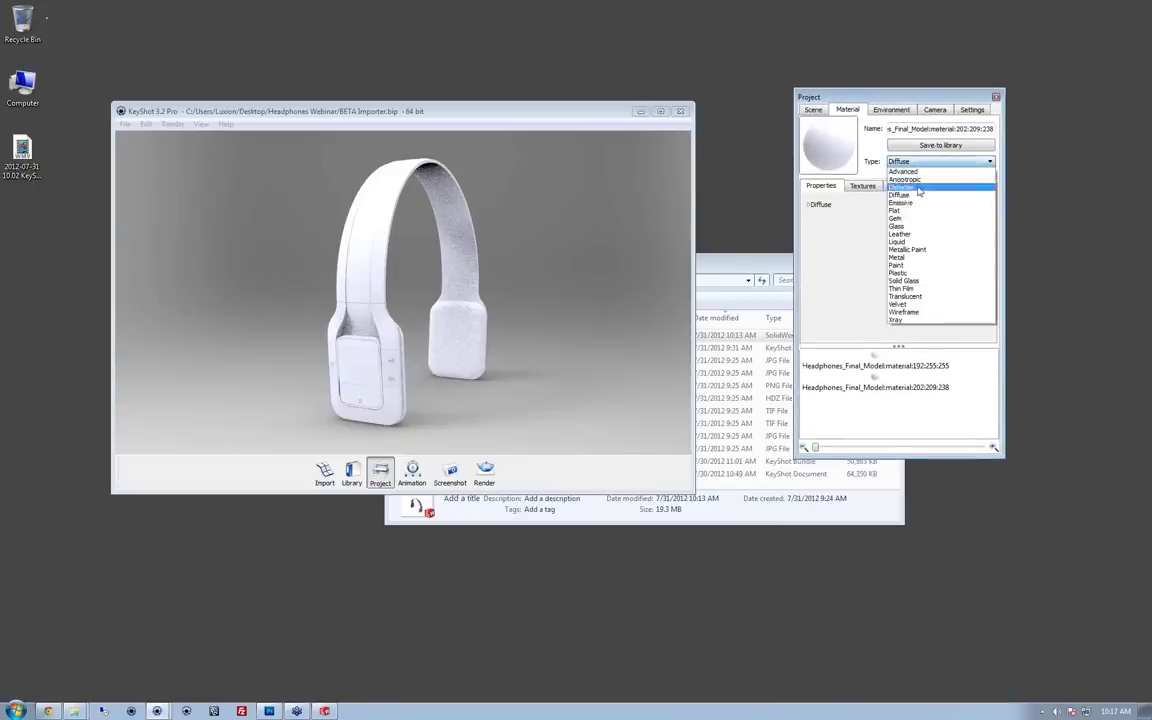
pyautogui.click(912, 313)
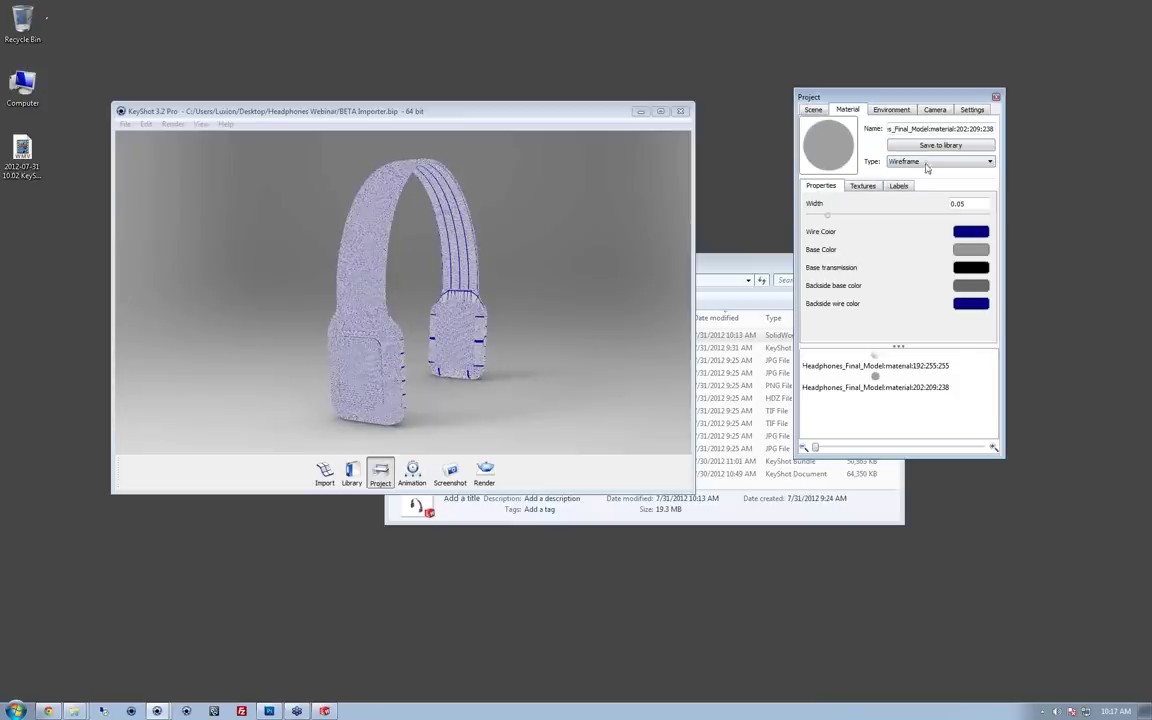
# Step: Examine the wireframe tessellation on the headband and ear pads from close up and from the whole model
pyautogui.moveTo(530, 338); pyautogui.dragTo(514, 314)
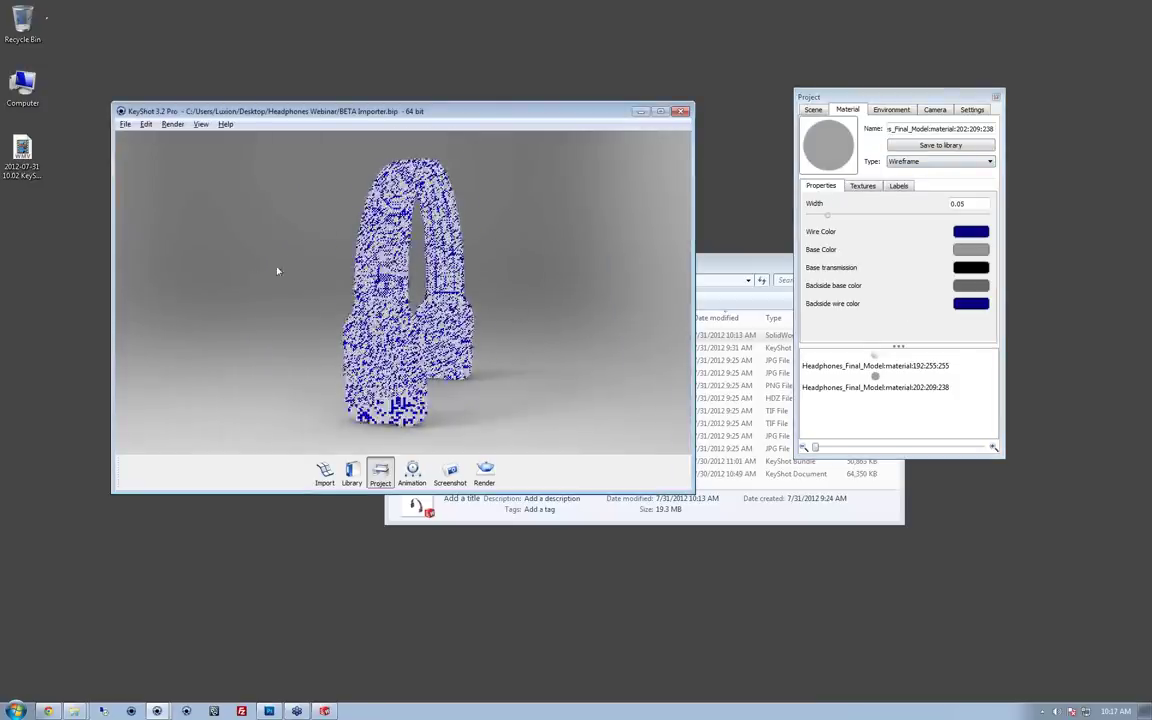
pyautogui.keyDown('alt'); pyautogui.moveTo(278, 270); pyautogui.dragTo(378, 262, button='right'); pyautogui.keyUp('alt')
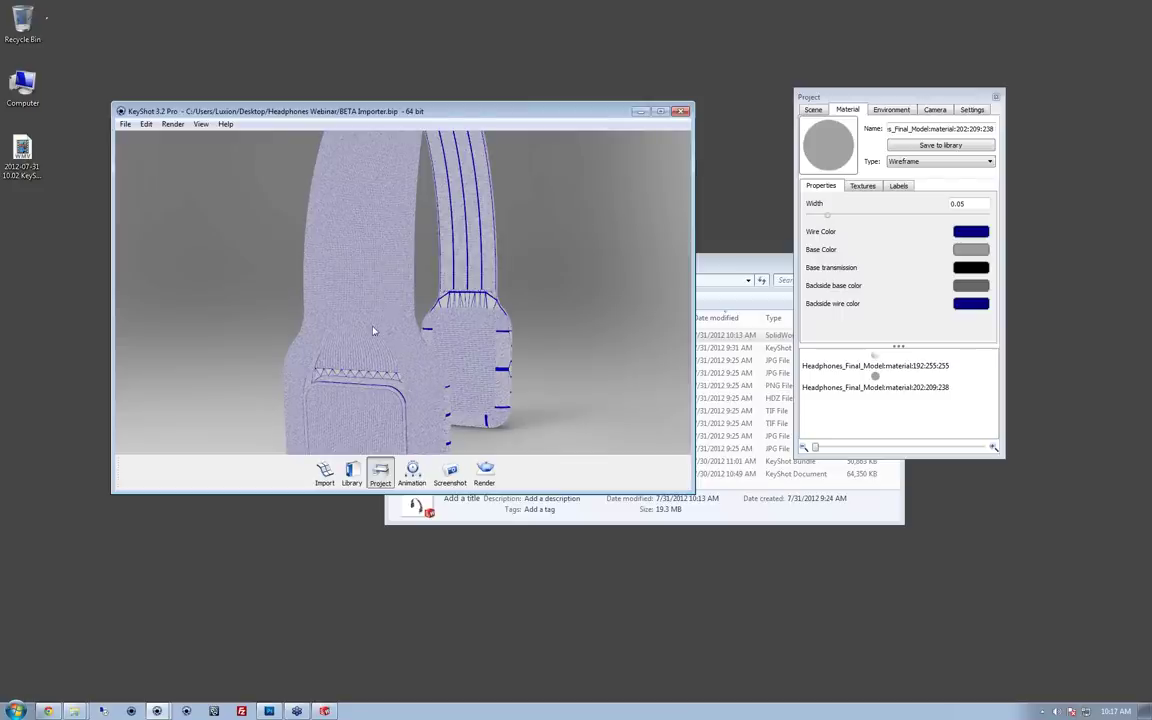
pyautogui.keyDown('alt'); pyautogui.moveTo(342, 399); pyautogui.dragTo(582, 271, button='right'); pyautogui.keyUp('alt')
pyautogui.moveTo(582, 271); pyautogui.dragTo(582, 237, button='middle')
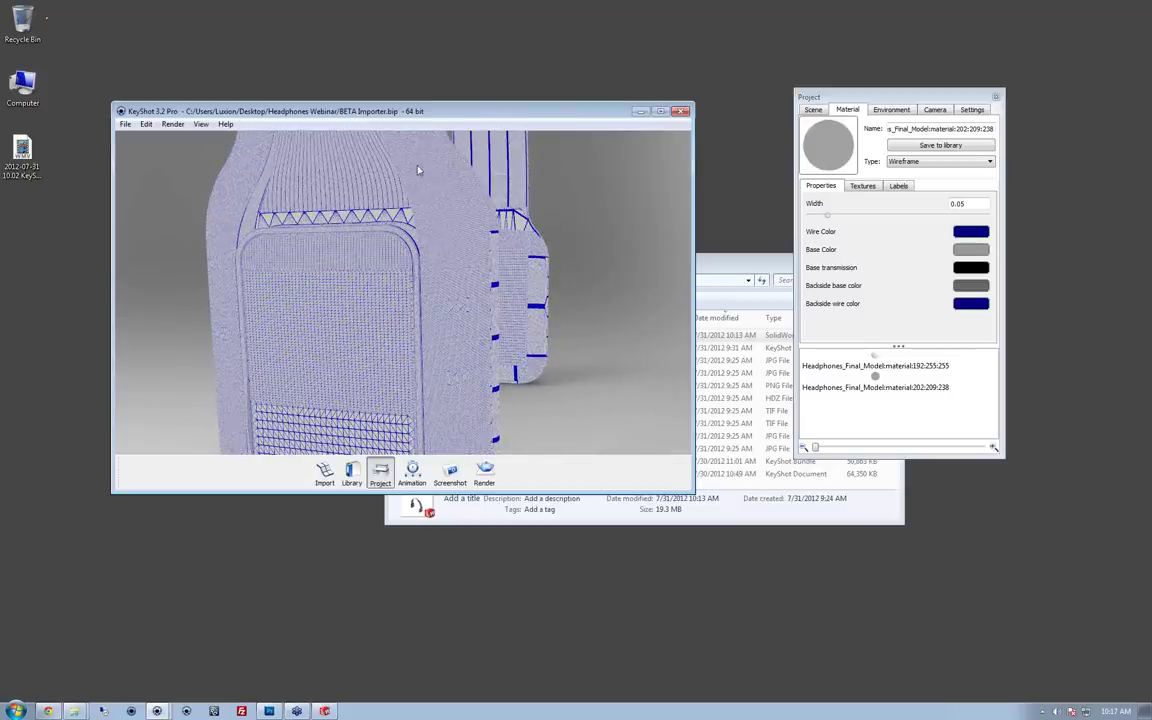
pyautogui.scroll(4, 419, 184)
pyautogui.moveTo(488, 205); pyautogui.dragTo(490, 279, button='middle')
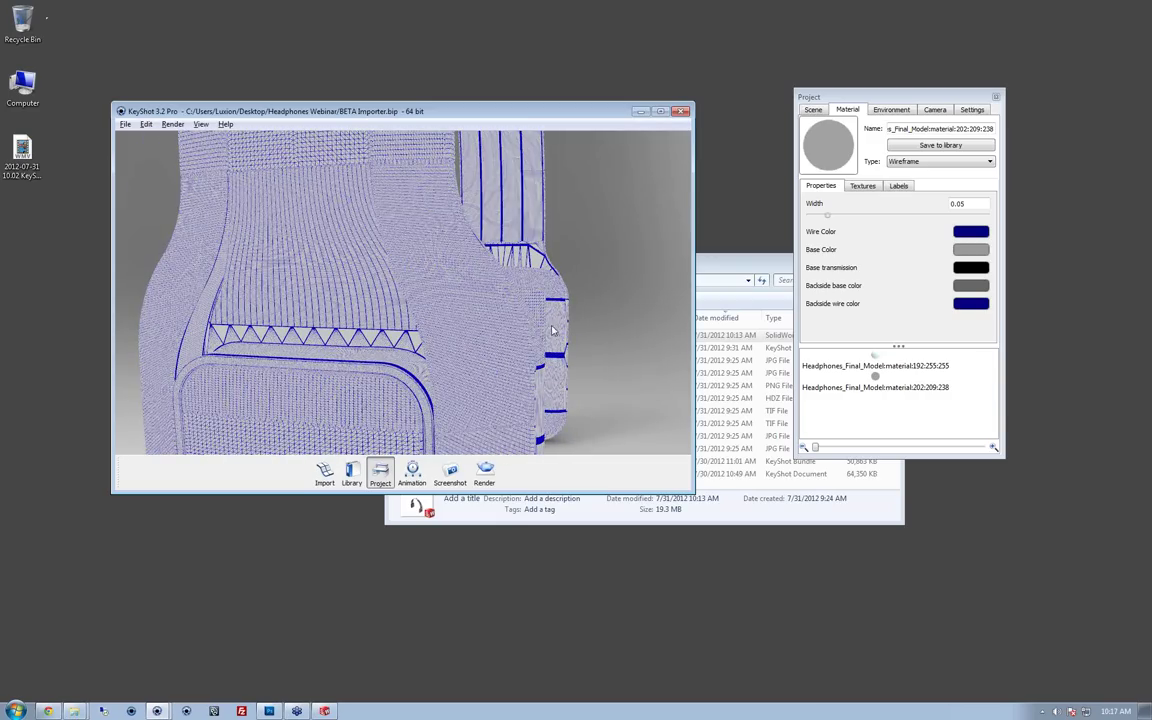
pyautogui.scroll(-10, 601, 345)
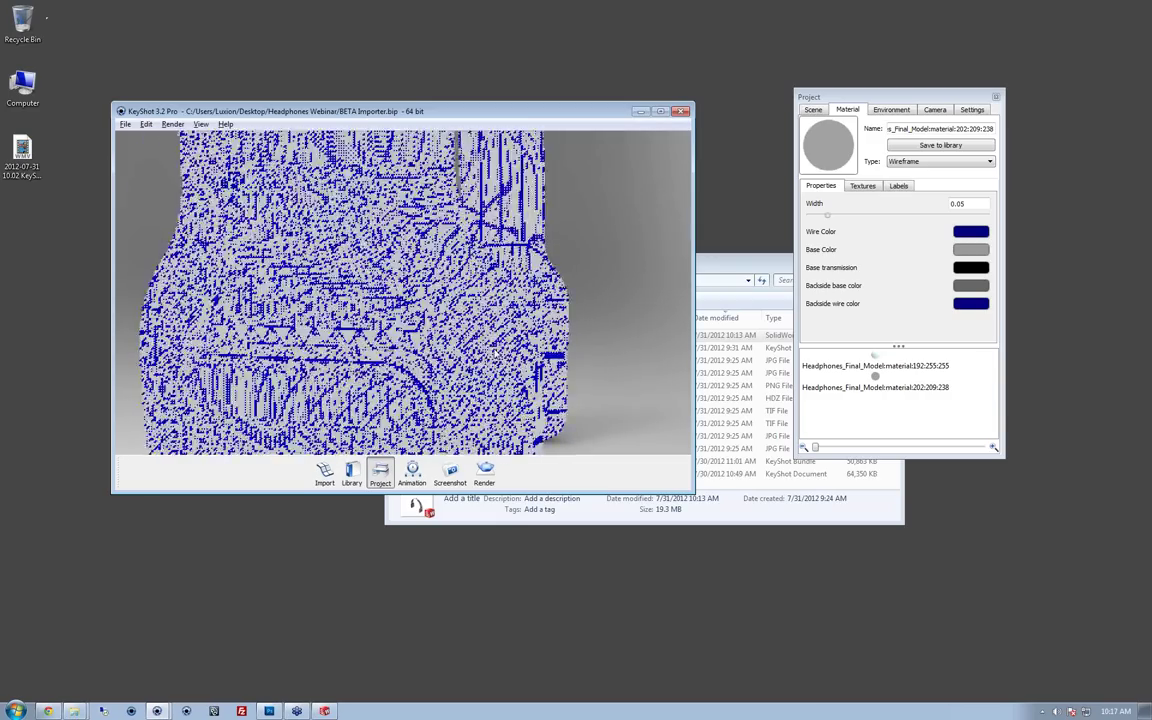
pyautogui.scroll(-1, 219, 419)
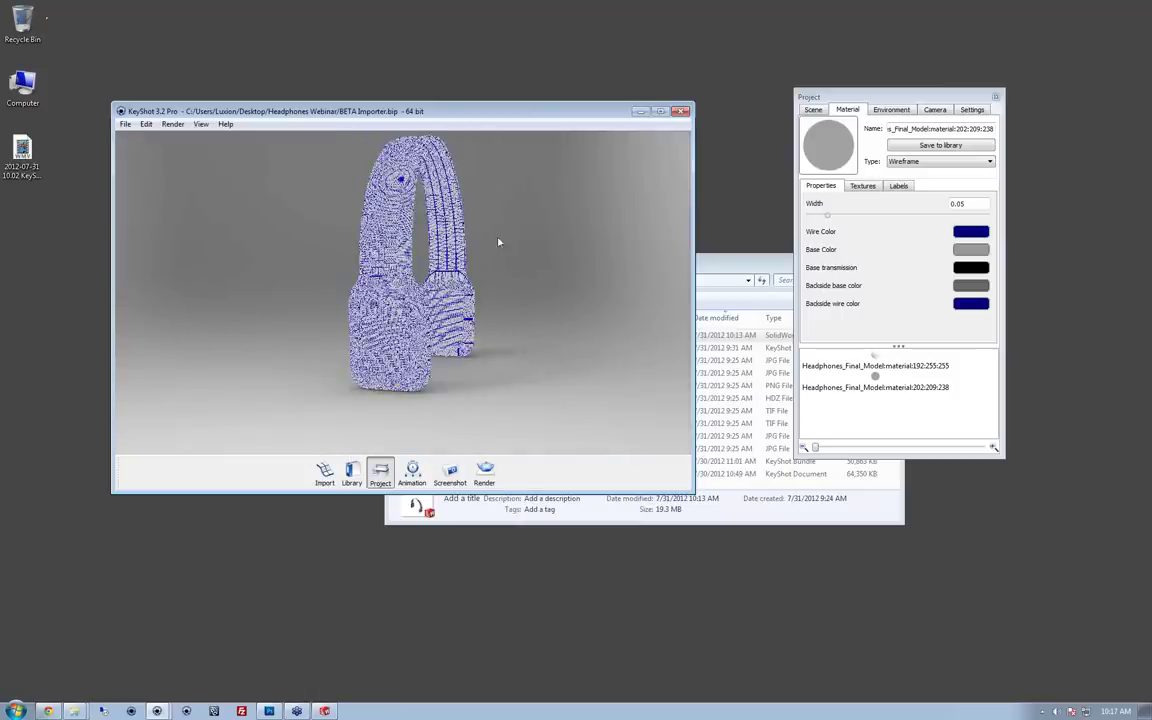
pyautogui.moveTo(501, 242); pyautogui.dragTo(501, 265, button='middle')
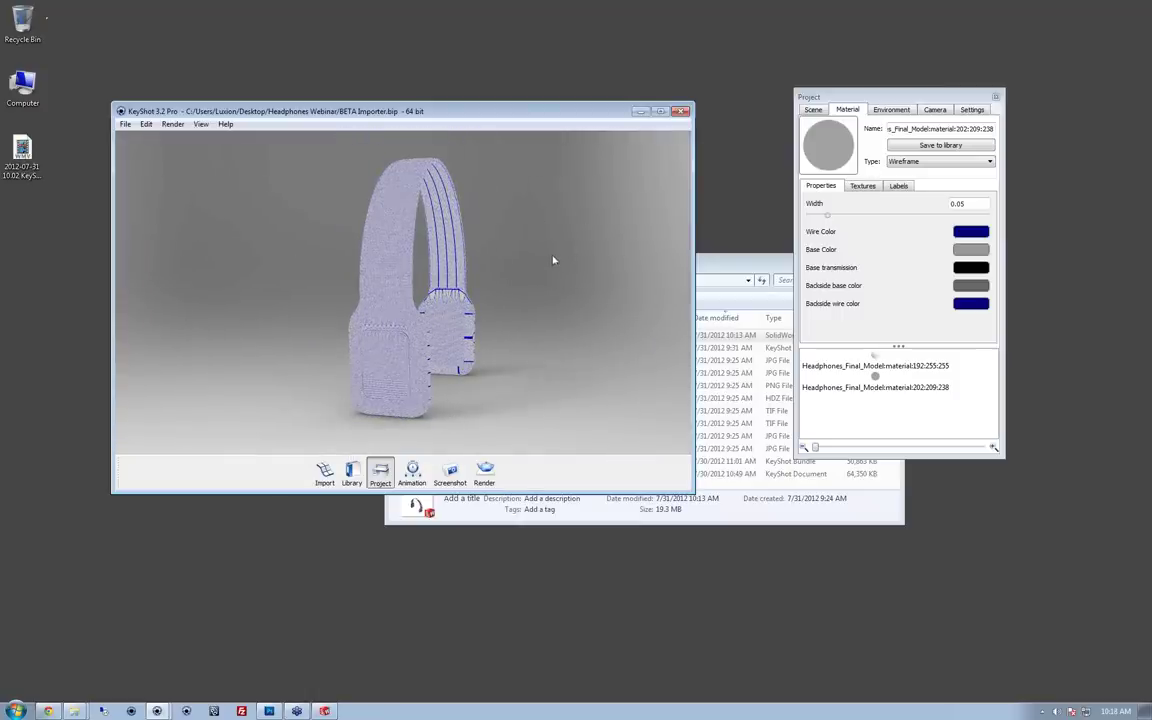
pyautogui.moveTo(565, 354); pyautogui.dragTo(545, 355)
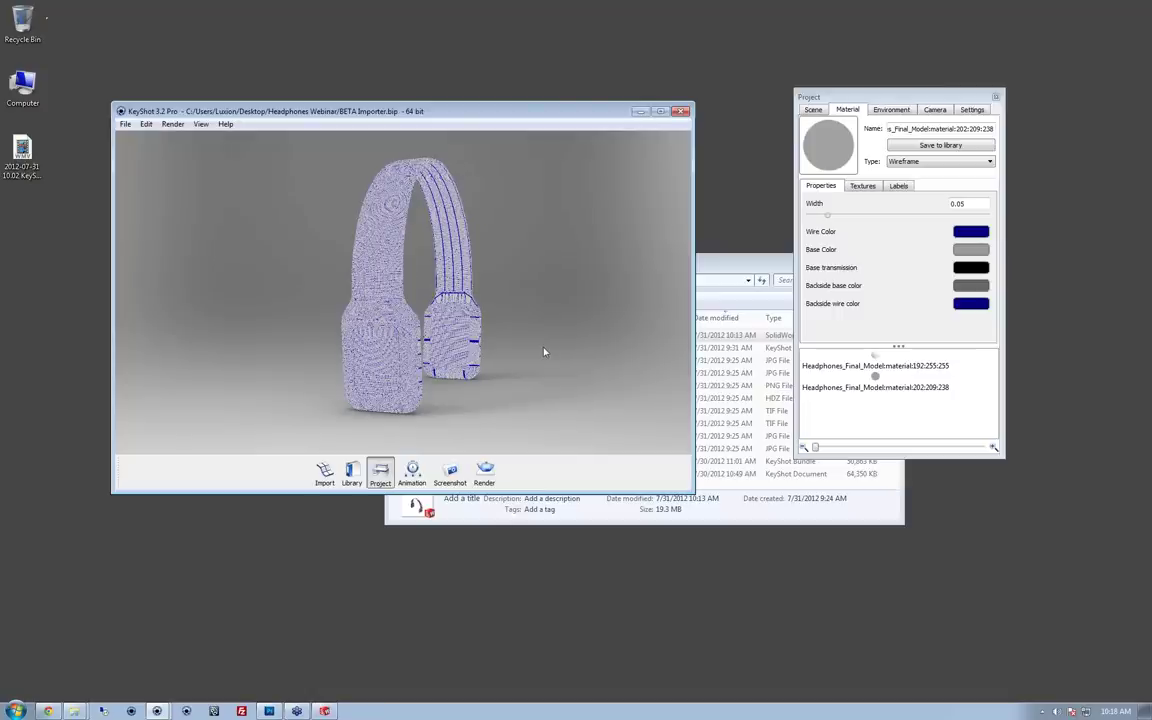
# Step: Minimize the BETA Importer.bip scene and arrange a new empty KeyShot window beside the Headphones Webinar folder
pyautogui.click(644, 112)
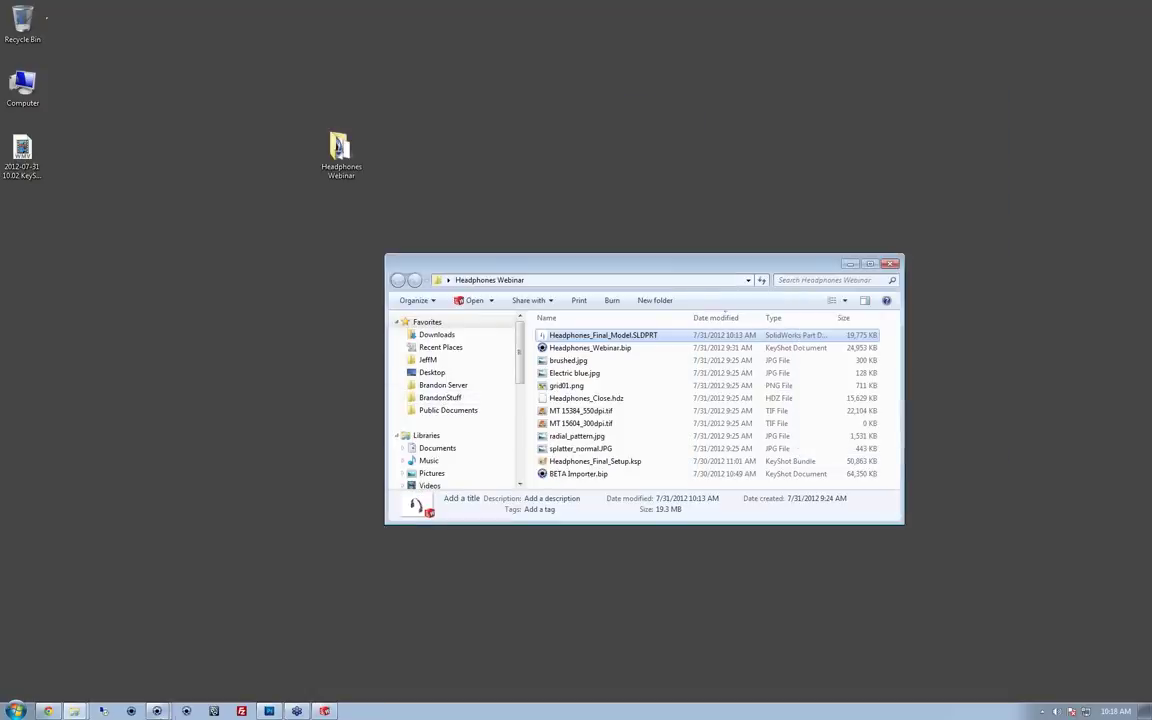
pyautogui.moveTo(158, 711)
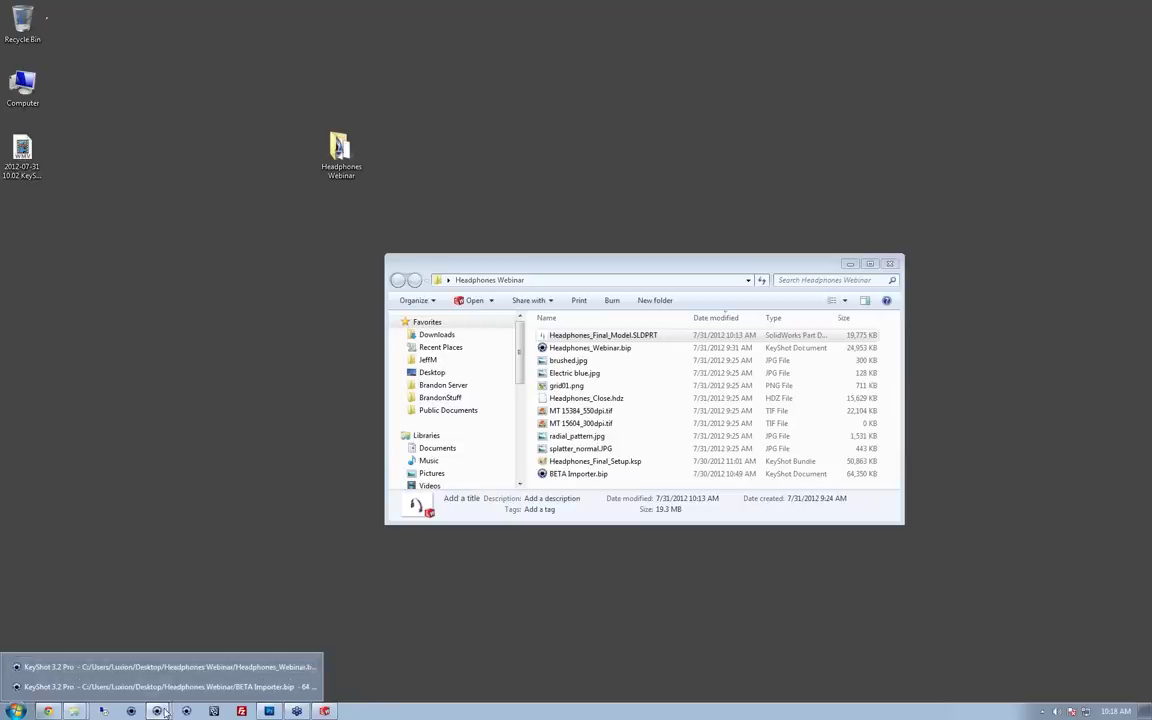
pyautogui.rightClick(156, 711)
pyautogui.click(167, 666)
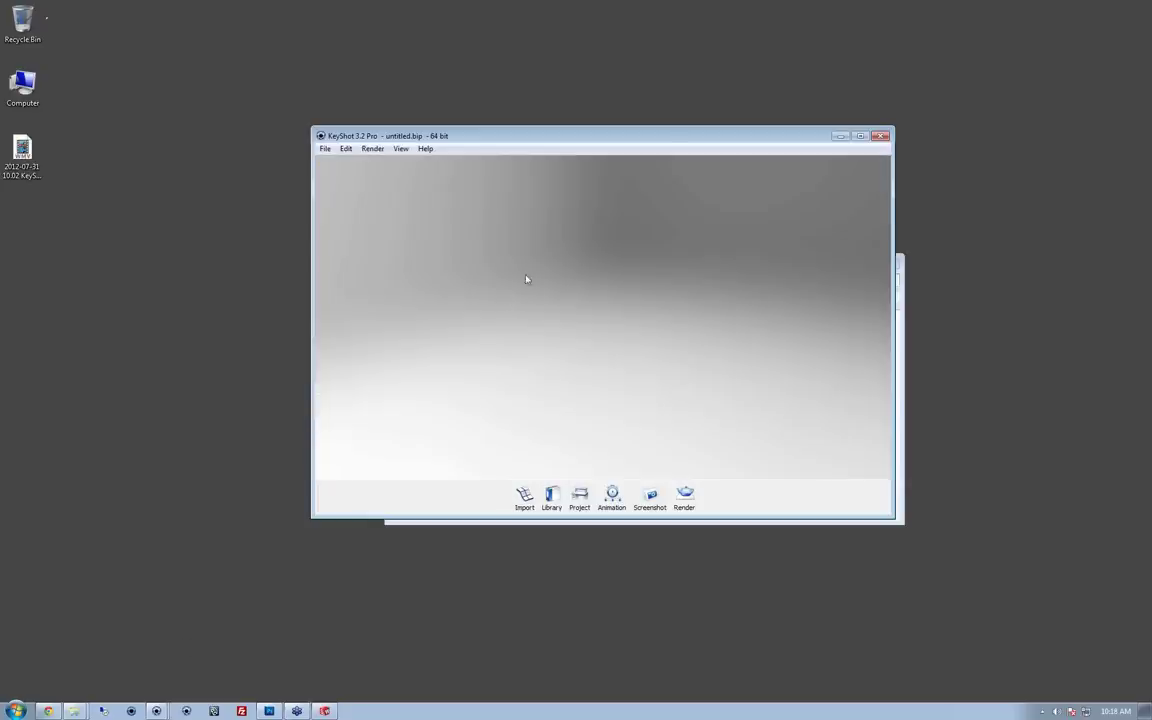
pyautogui.moveTo(656, 139); pyautogui.dragTo(482, 65)
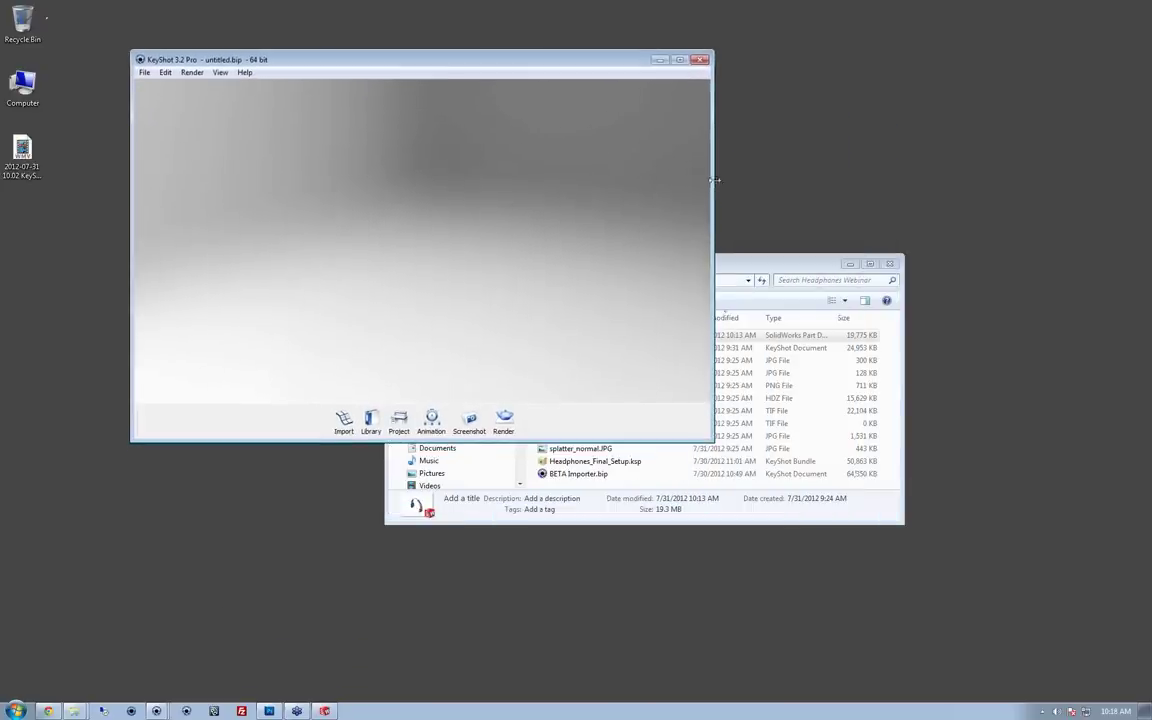
pyautogui.moveTo(740, 263); pyautogui.dragTo(824, 271)
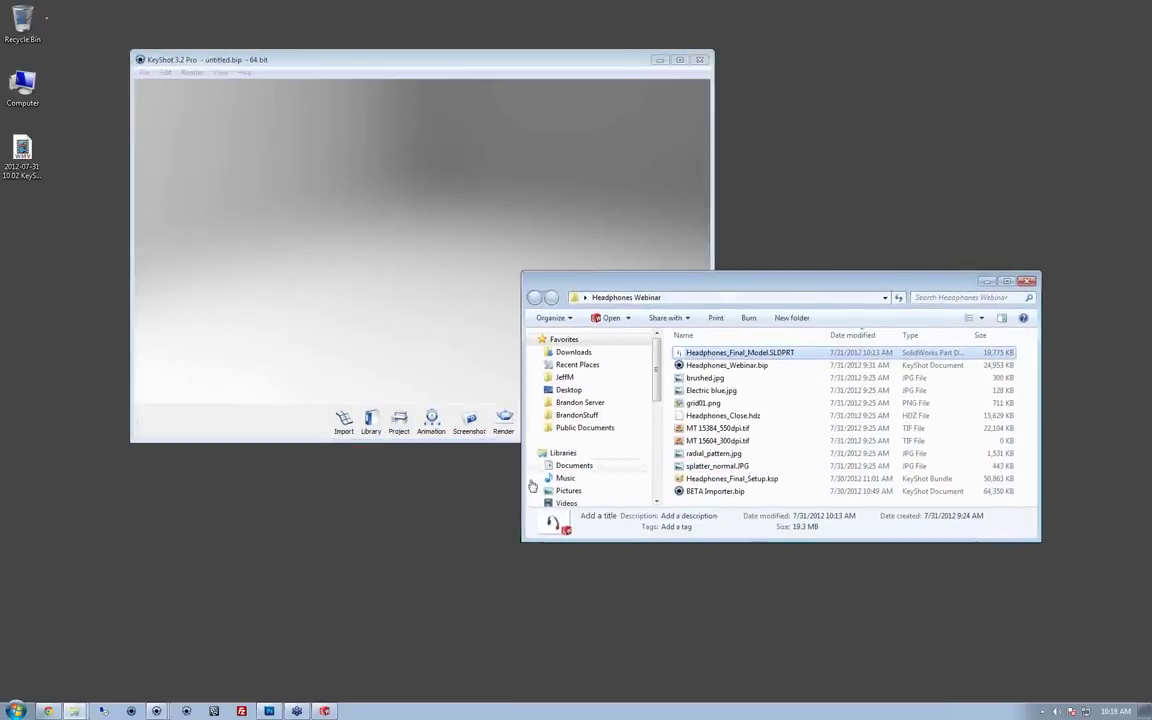
# Step: Switch to the SolidWorks window containing Headphones_Final_Model.SLDPRT
pyautogui.moveTo(325, 712)
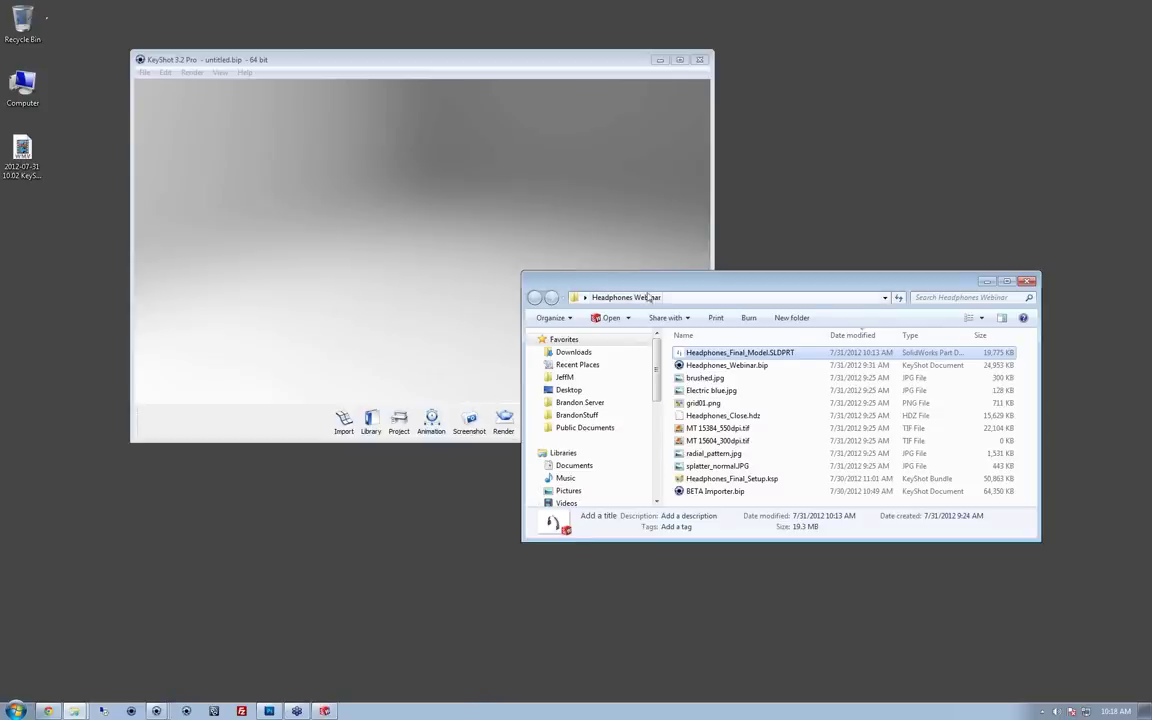
pyautogui.click(325, 711)
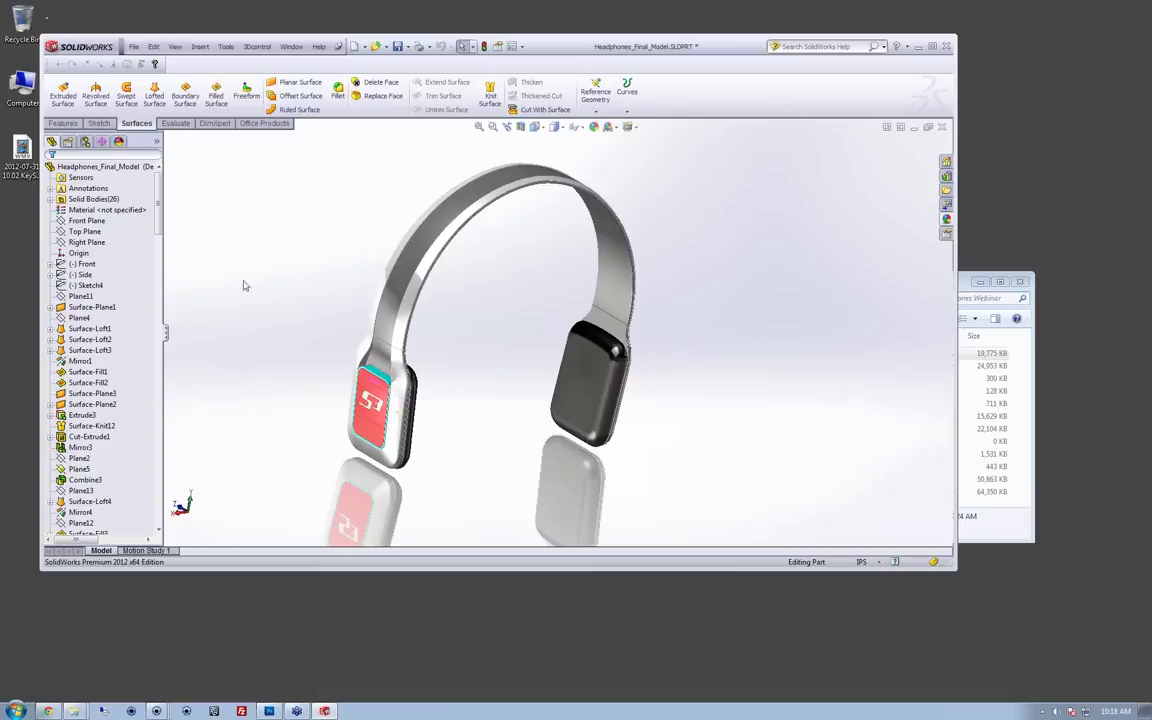
pyautogui.click(521, 47)
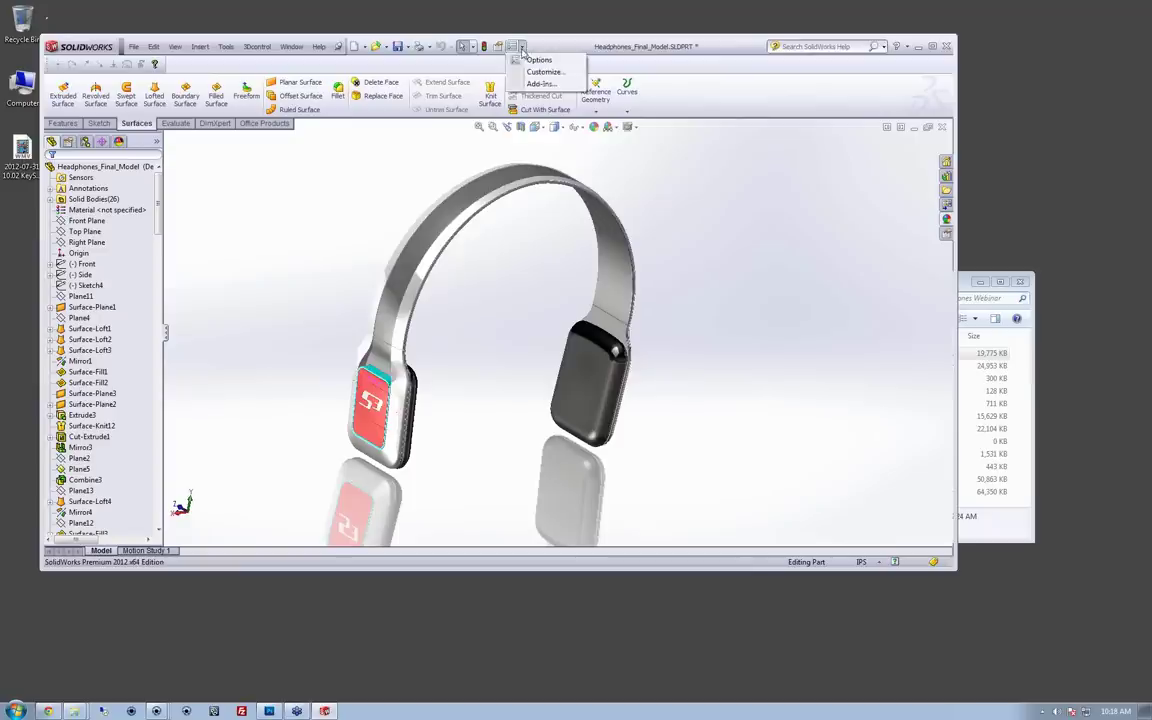
pyautogui.click(540, 83)
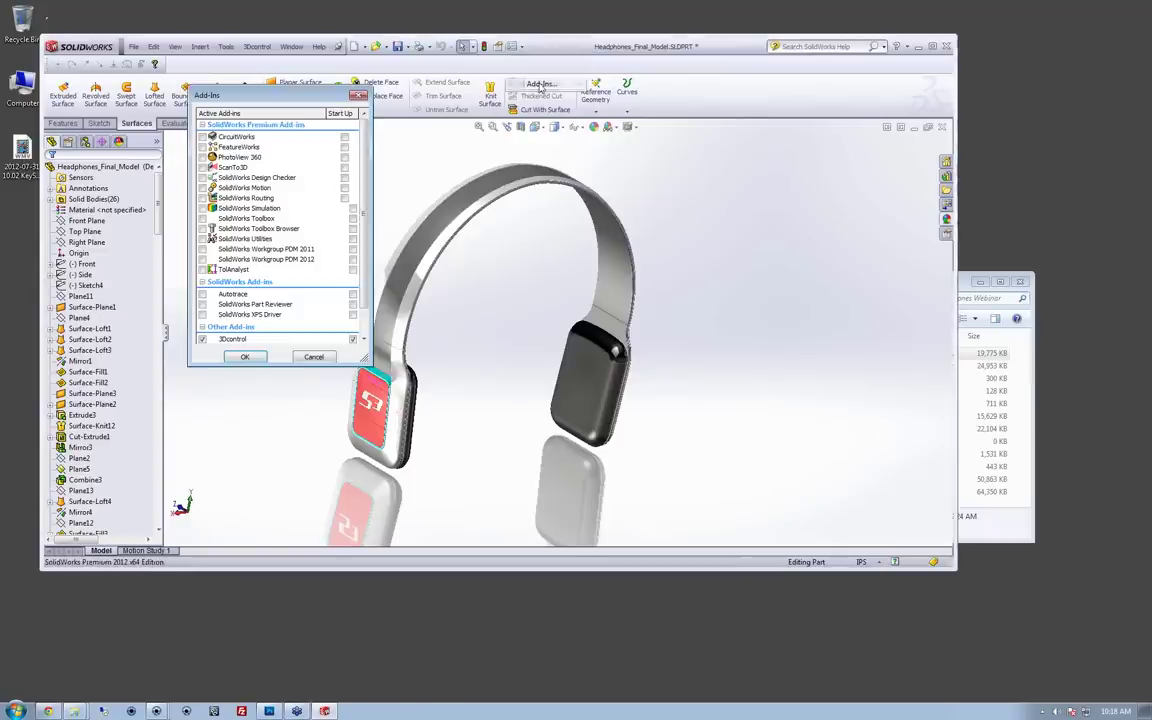
pyautogui.click(262, 177)
pyautogui.scroll(-1, 364, 188)
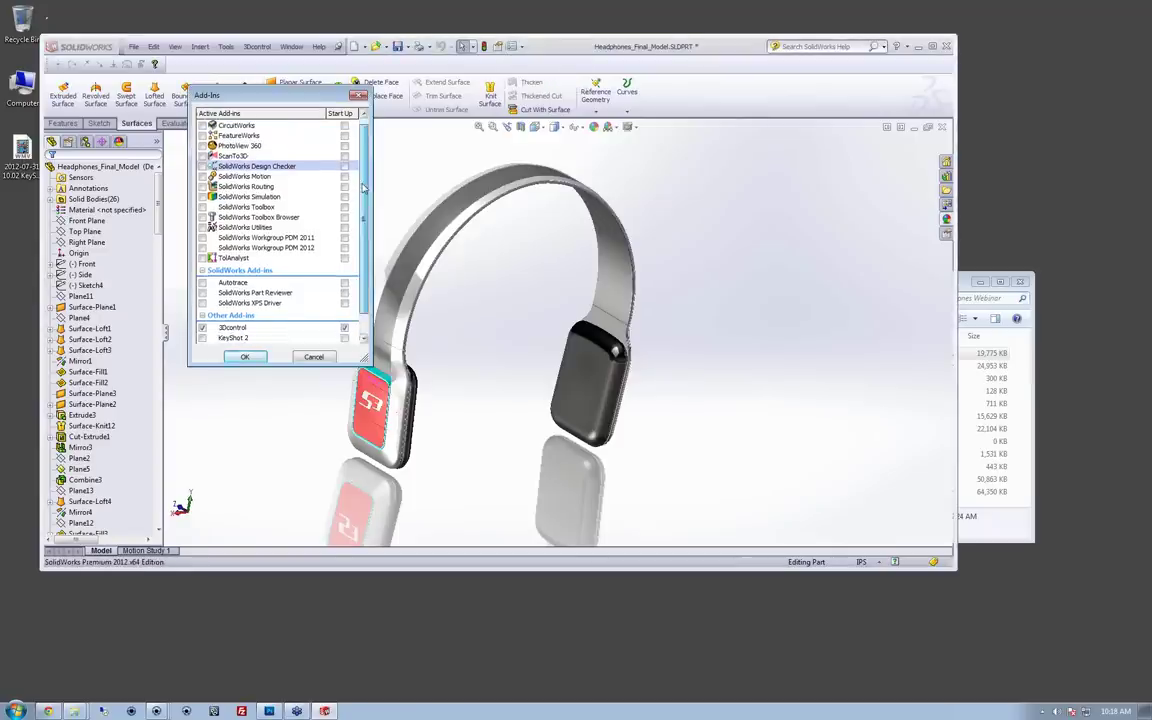
pyautogui.scroll(-2, 364, 188)
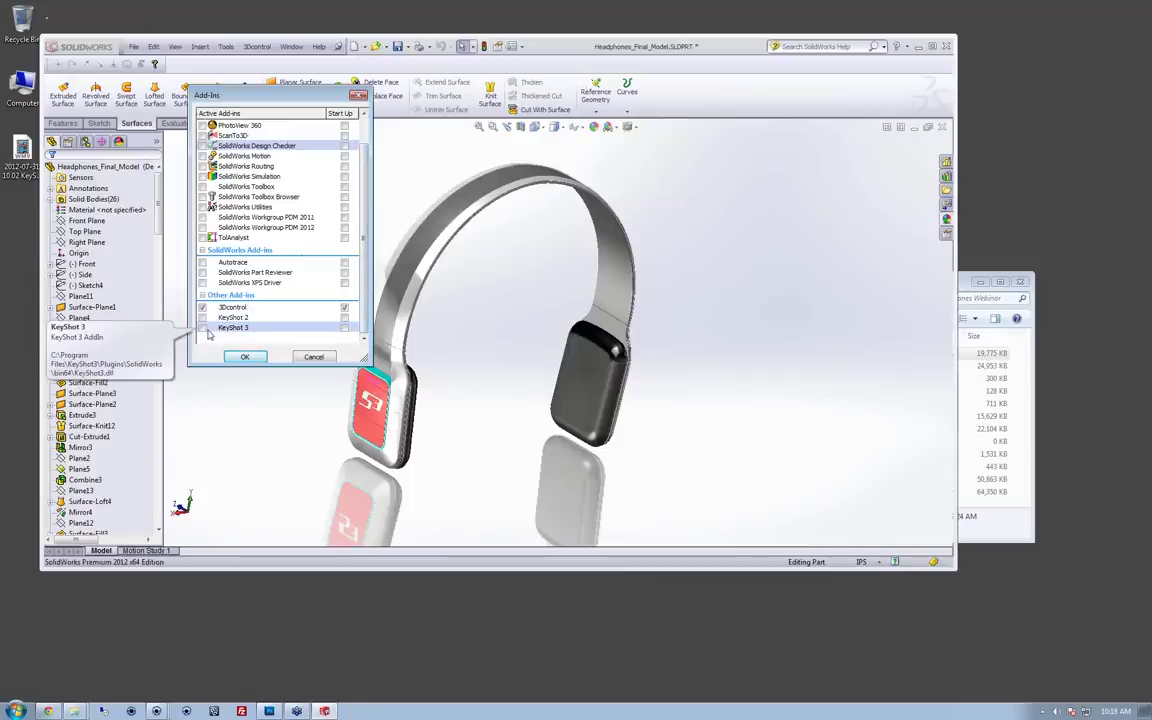
pyautogui.click(203, 328)
pyautogui.click(344, 328)
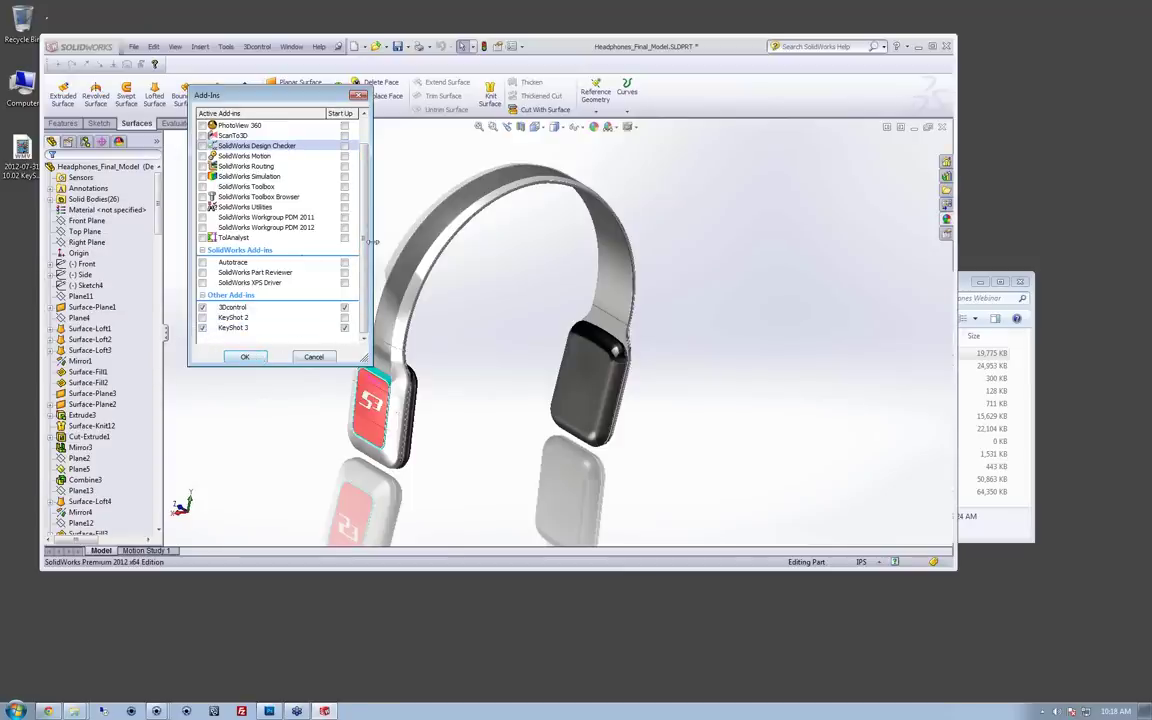
pyautogui.moveTo(365, 245); pyautogui.dragTo(366, 205)
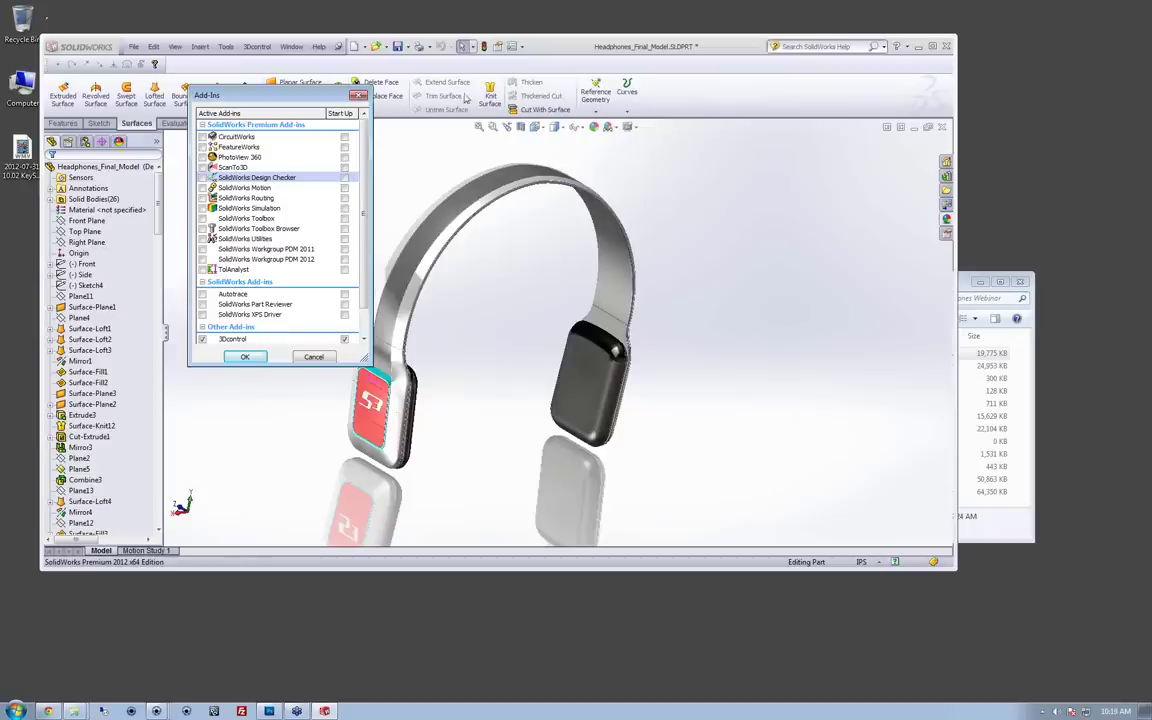
pyautogui.click(325, 357)
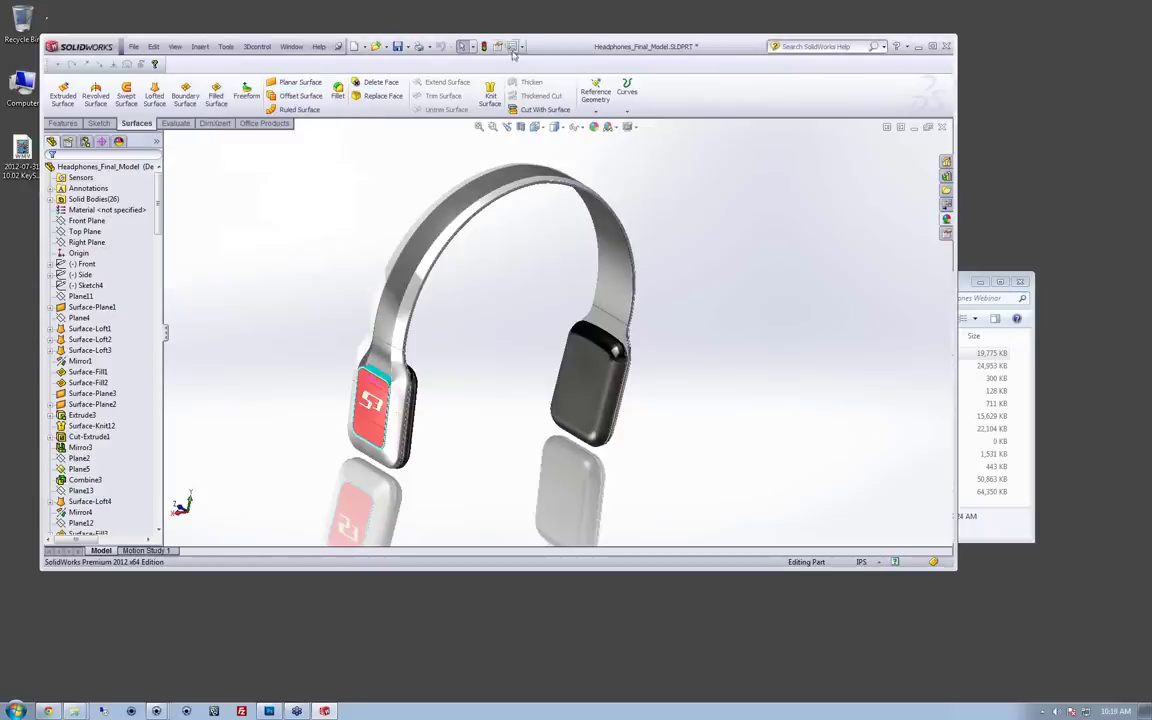
# Step: Enable the KeyShot 3 add-in in SolidWorks, both as active and at start up
pyautogui.click(514, 48)
pyautogui.click(226, 47)
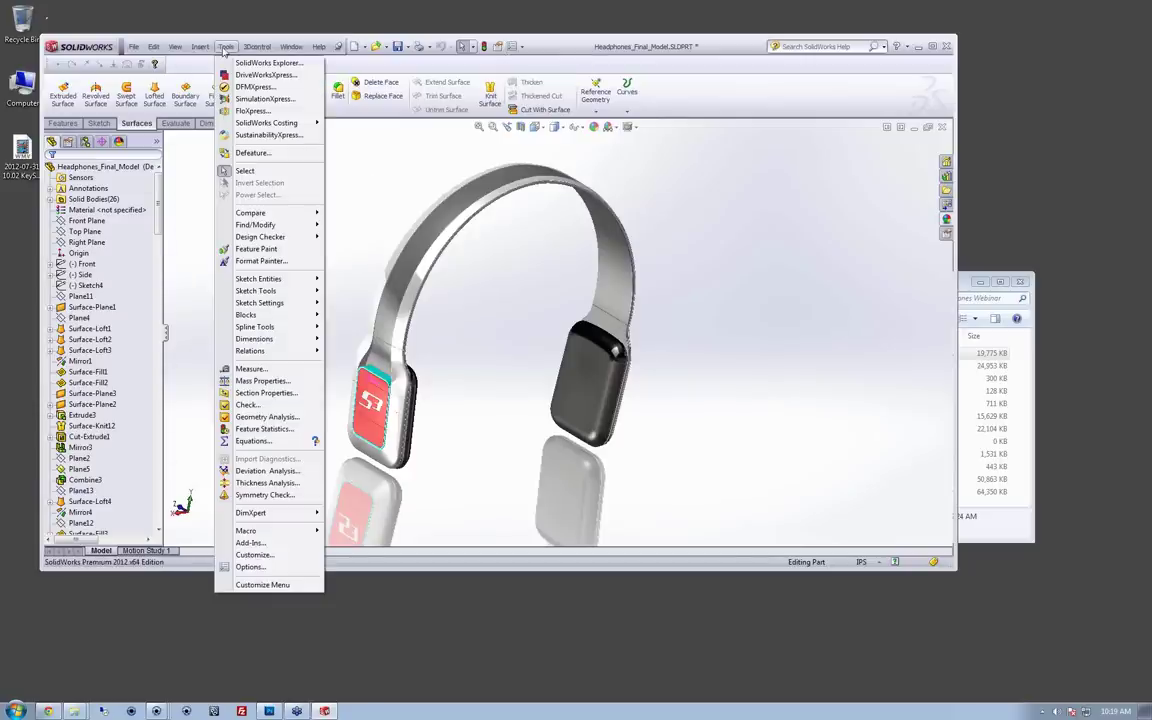
pyautogui.click(250, 543)
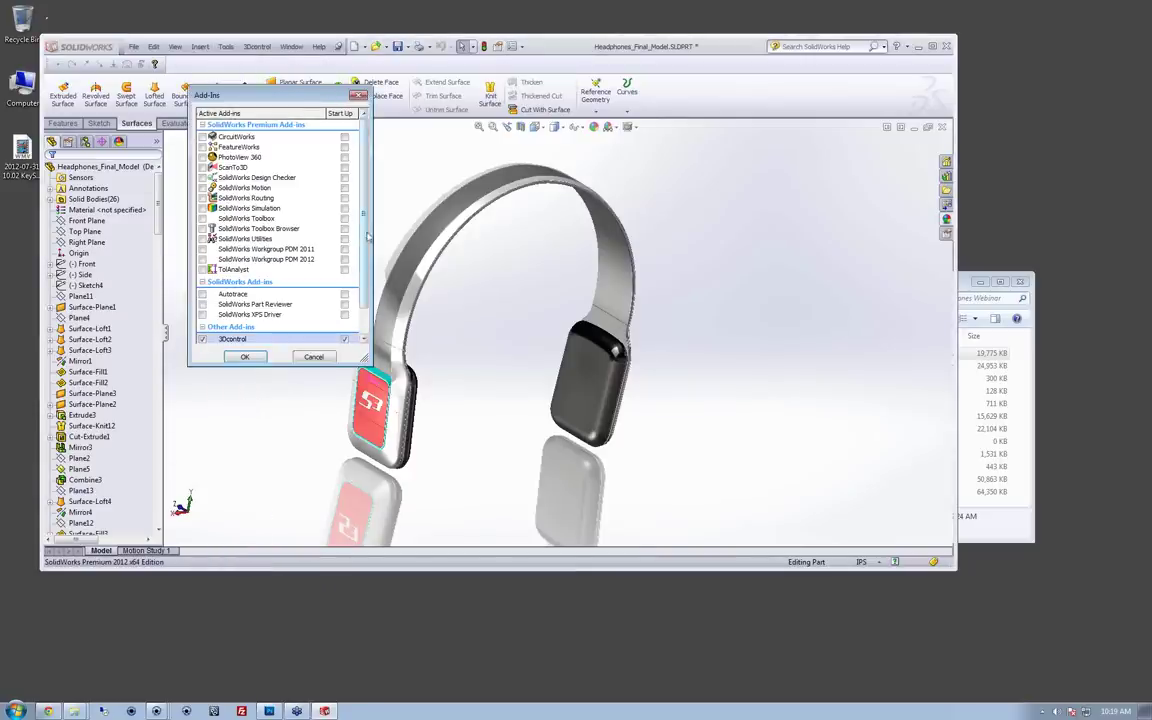
pyautogui.scroll(-1, 332, 215)
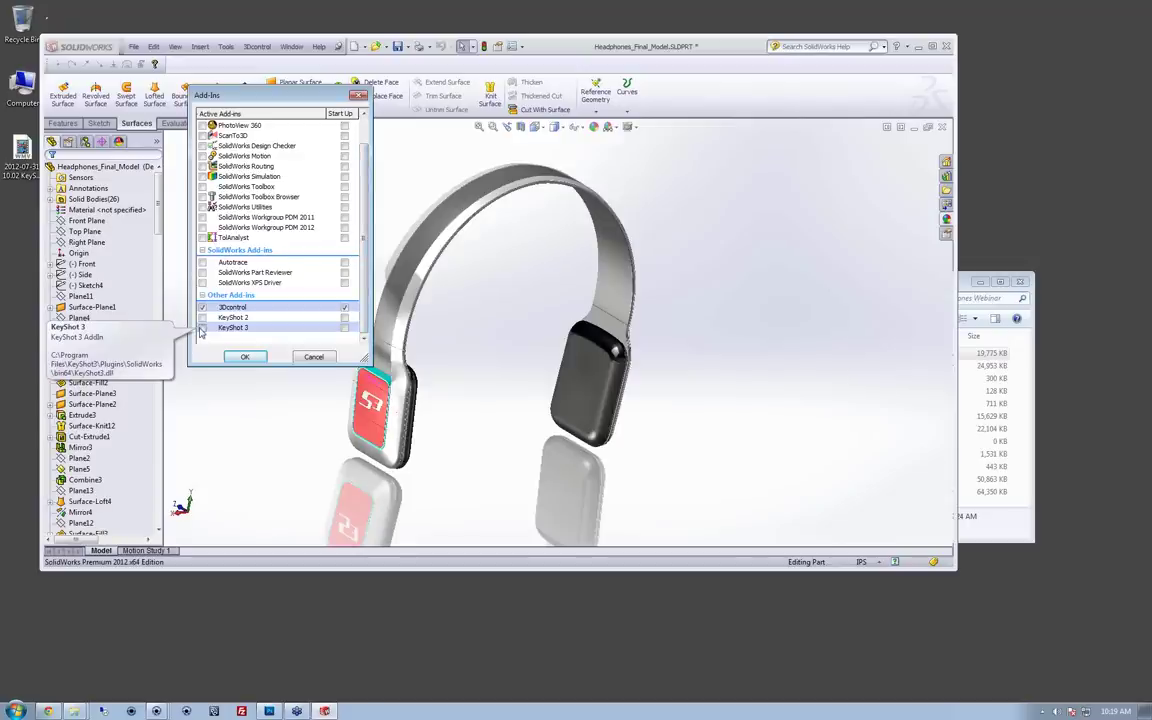
pyautogui.click(202, 328)
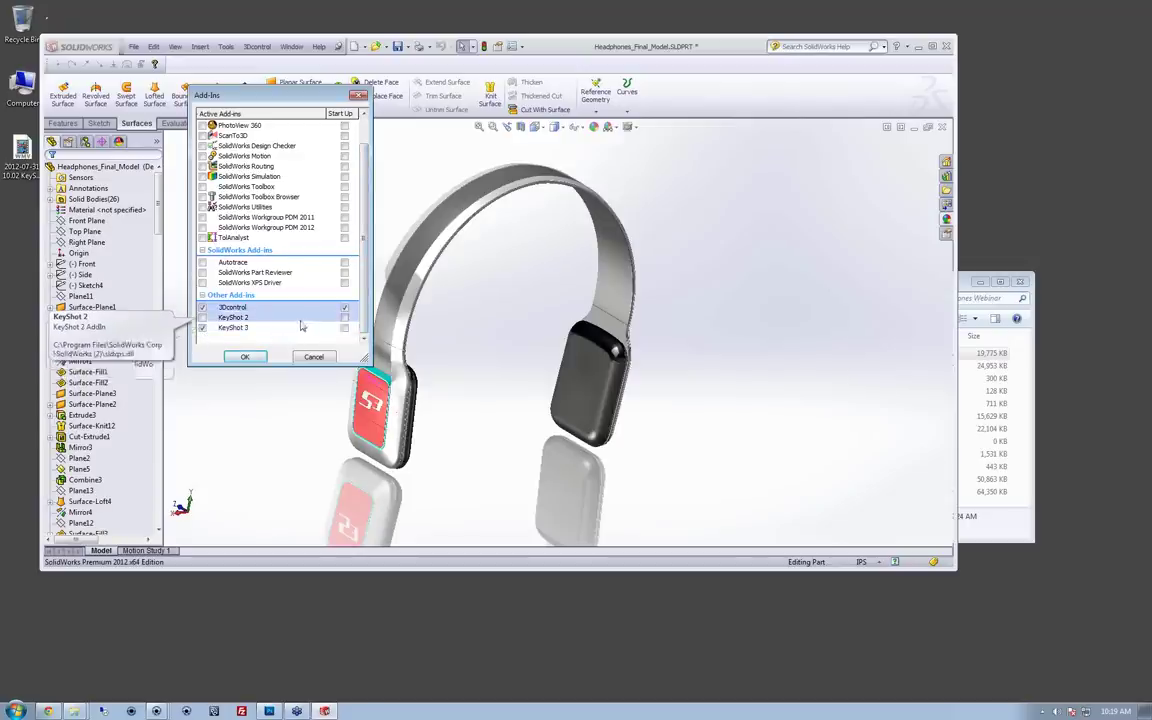
pyautogui.click(343, 328)
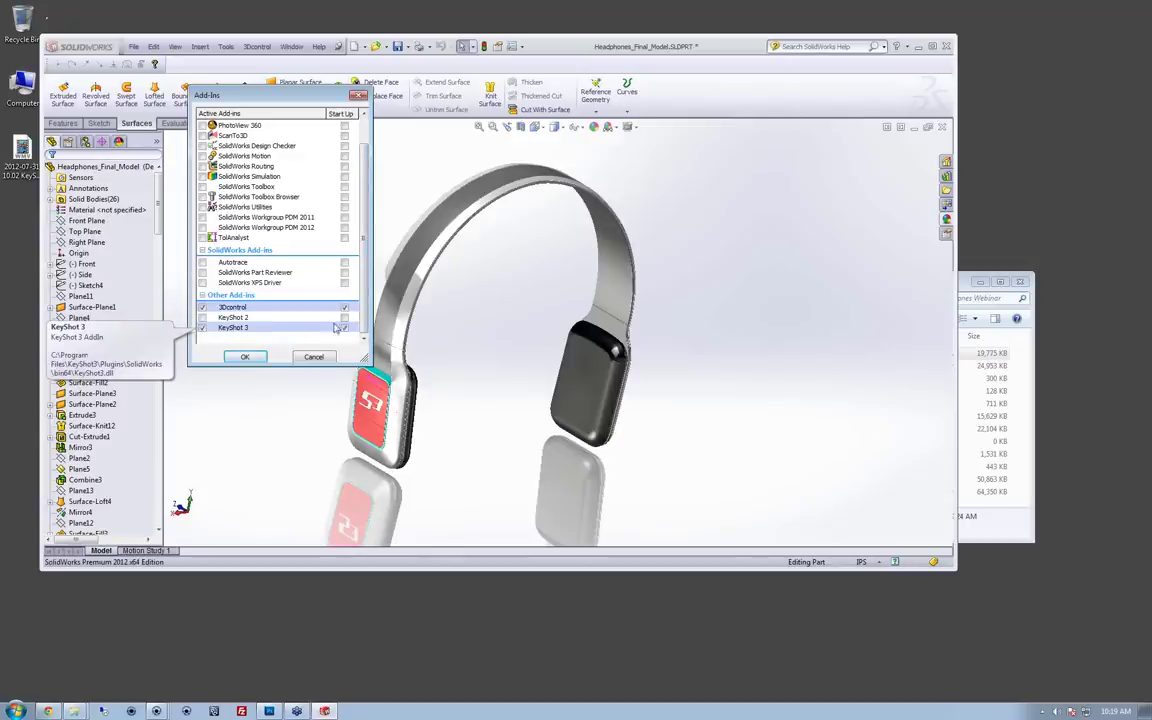
pyautogui.click(250, 358)
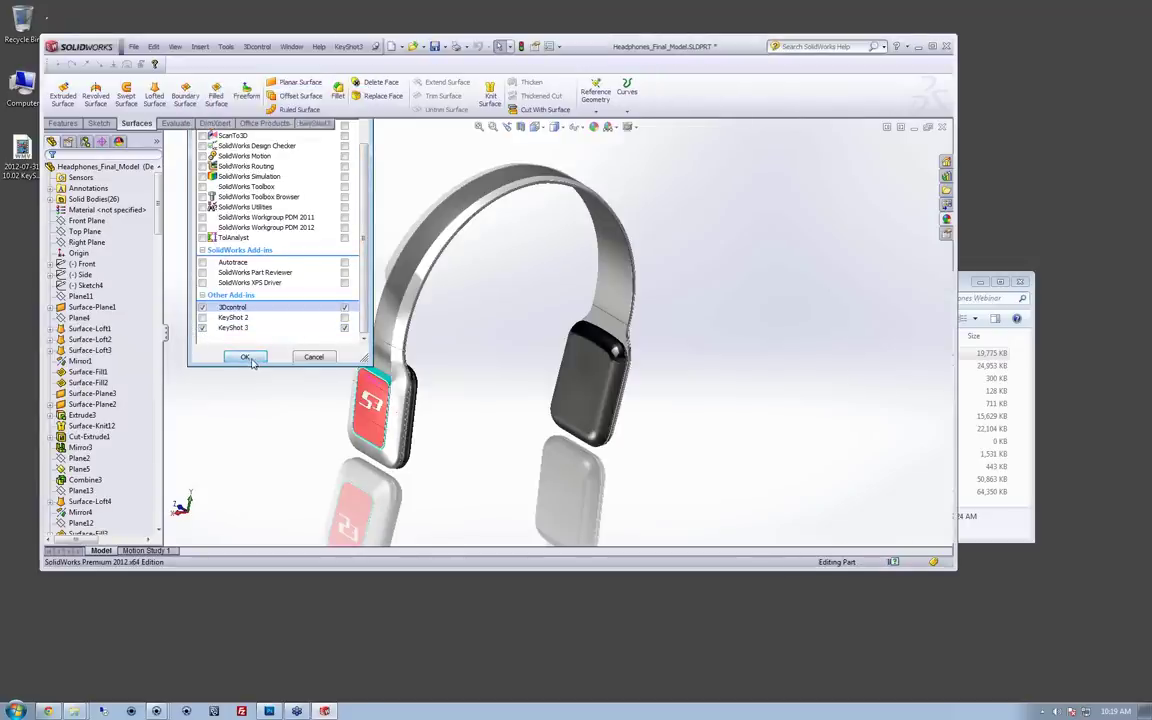
# Step: Send the headphone part to KeyShot with the KeyShot 3 add-in's Render command and minimize SolidWorks
pyautogui.click(349, 48)
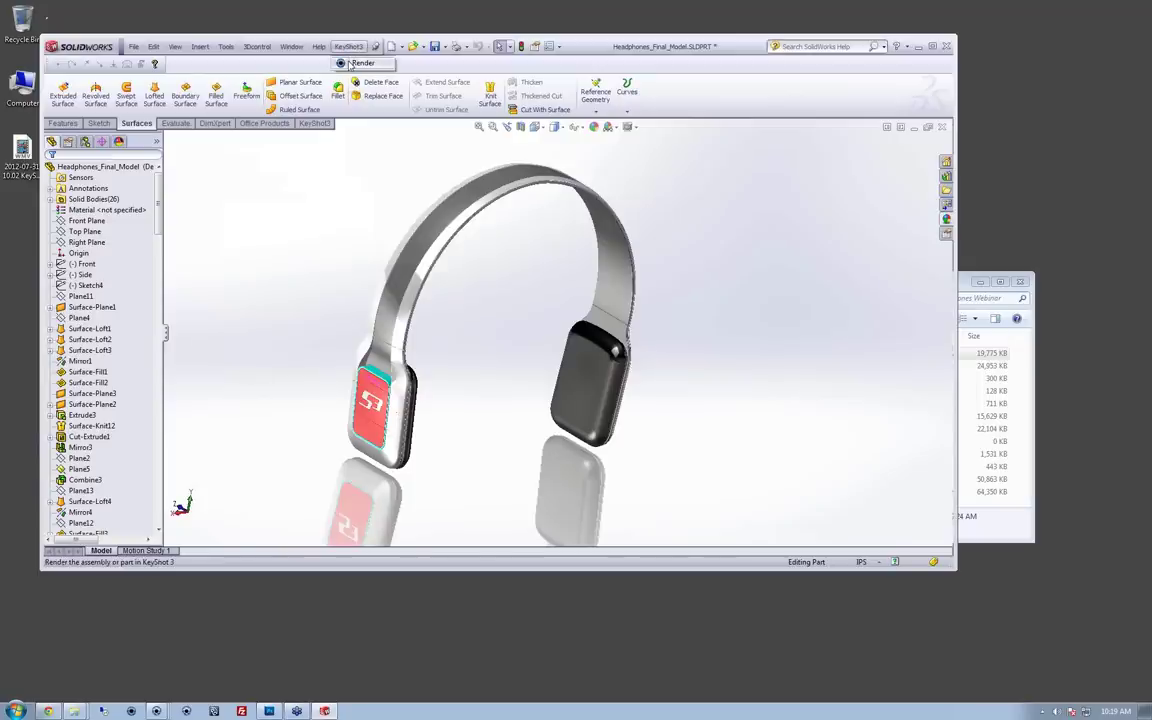
pyautogui.click(350, 63)
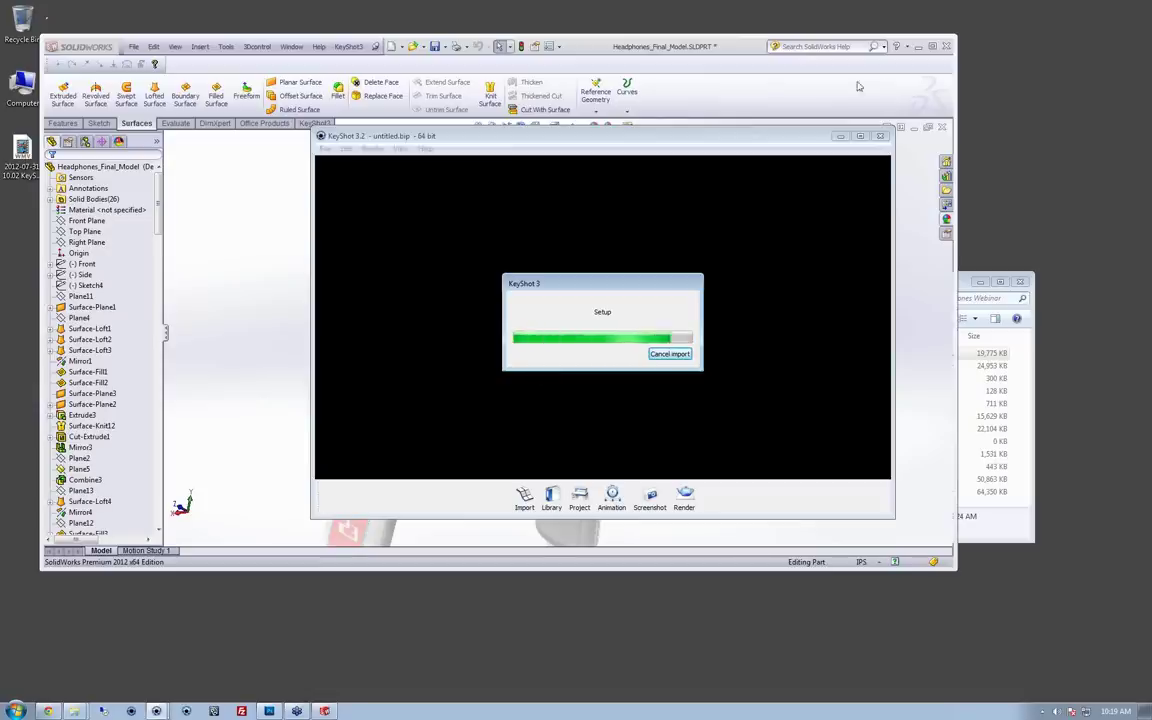
pyautogui.click(919, 47)
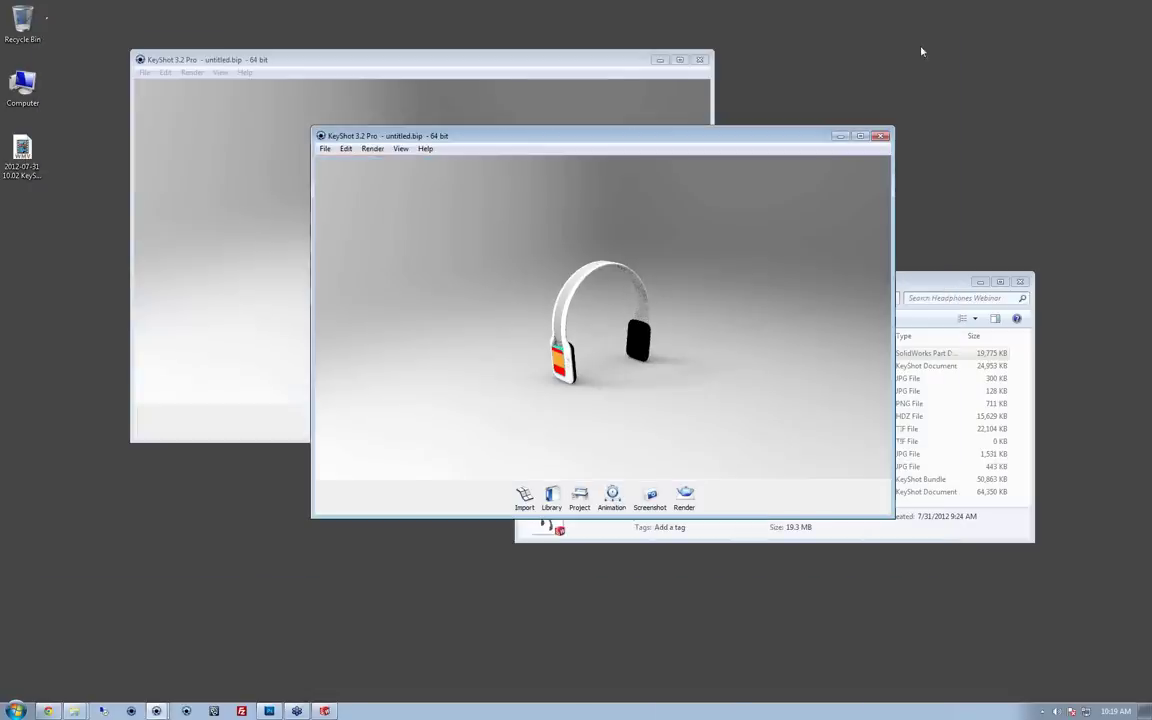
# Step: Close the empty untitled KeyShot window and bring the transferred headphones closer in the remaining scene
pyautogui.click(699, 59)
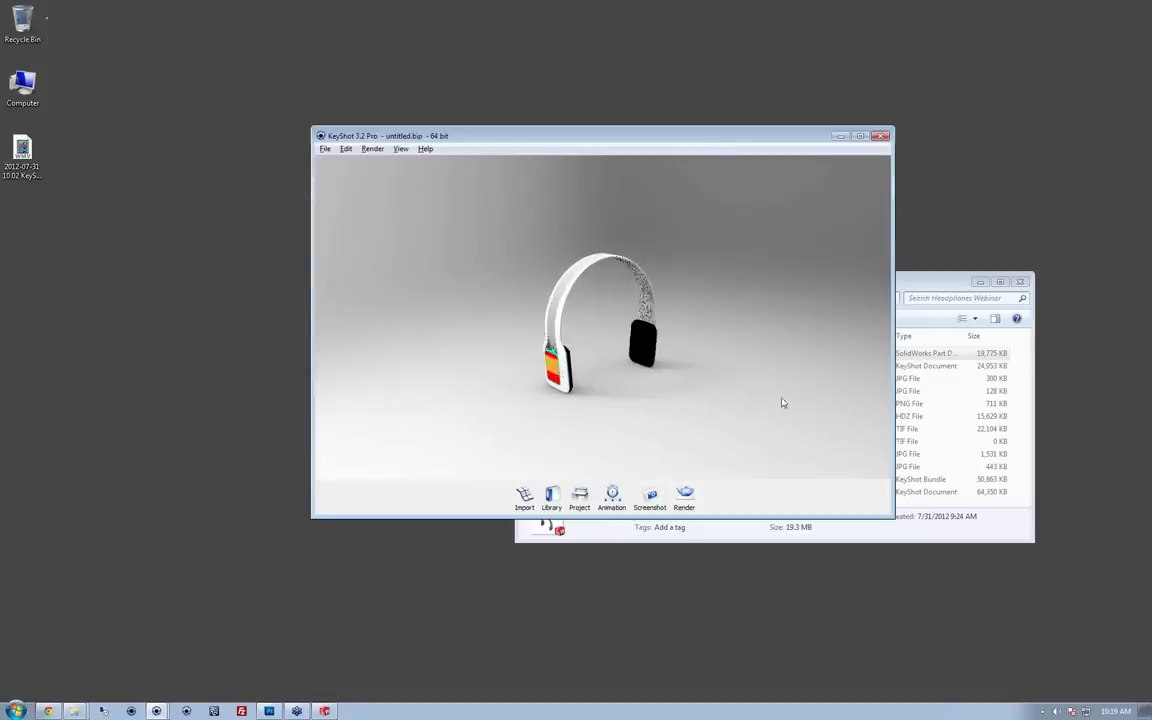
pyautogui.scroll(3, 784, 403)
pyautogui.moveTo(666, 429); pyautogui.dragTo(719, 402)
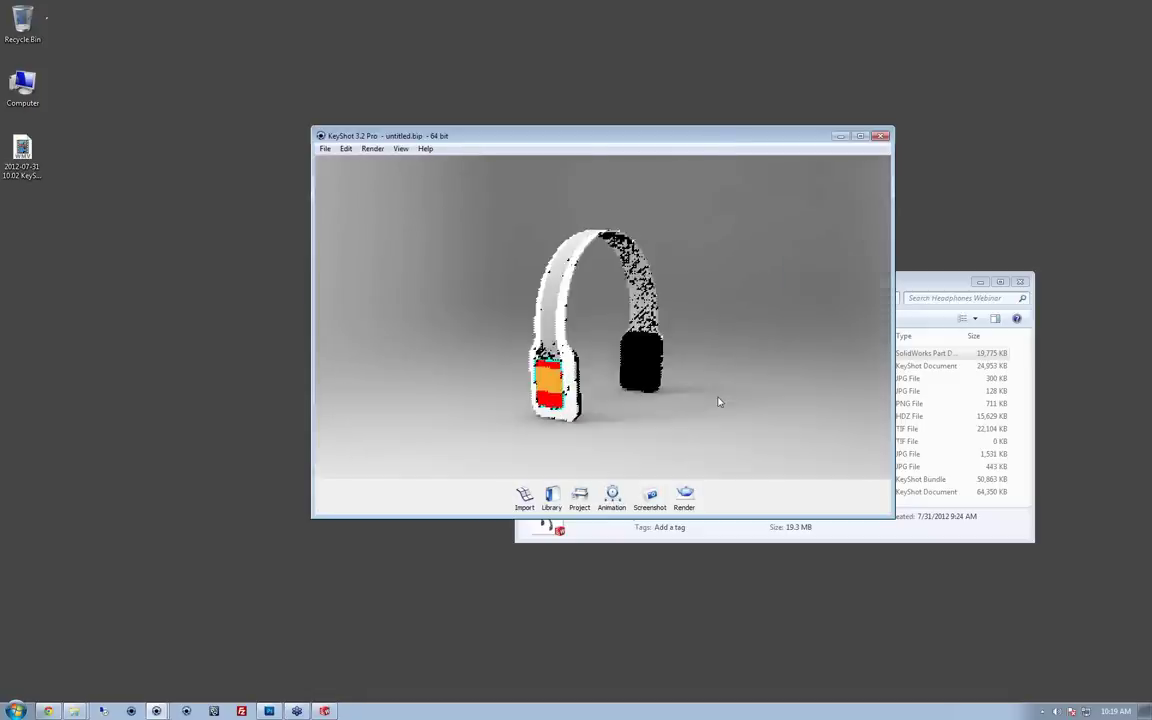
# Step: Change the material type of the headband's grey centre strip from Diffuse to Wireframe
pyautogui.moveTo(650, 437); pyautogui.dragTo(581, 242)
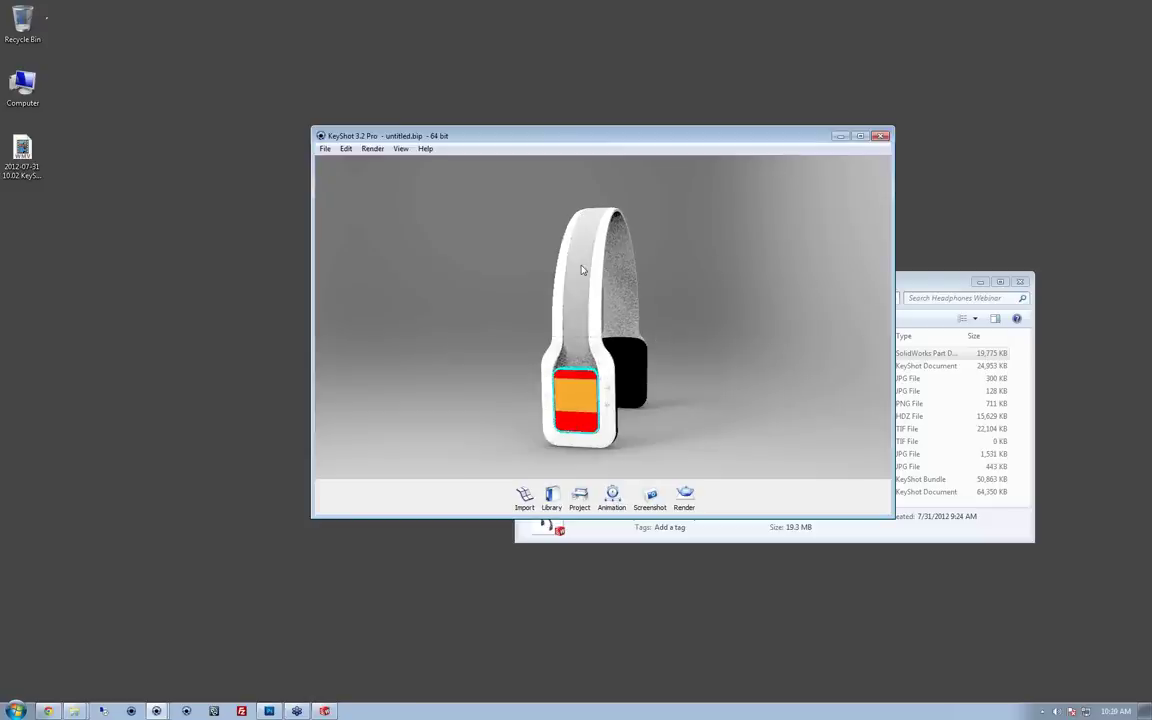
pyautogui.press('space')
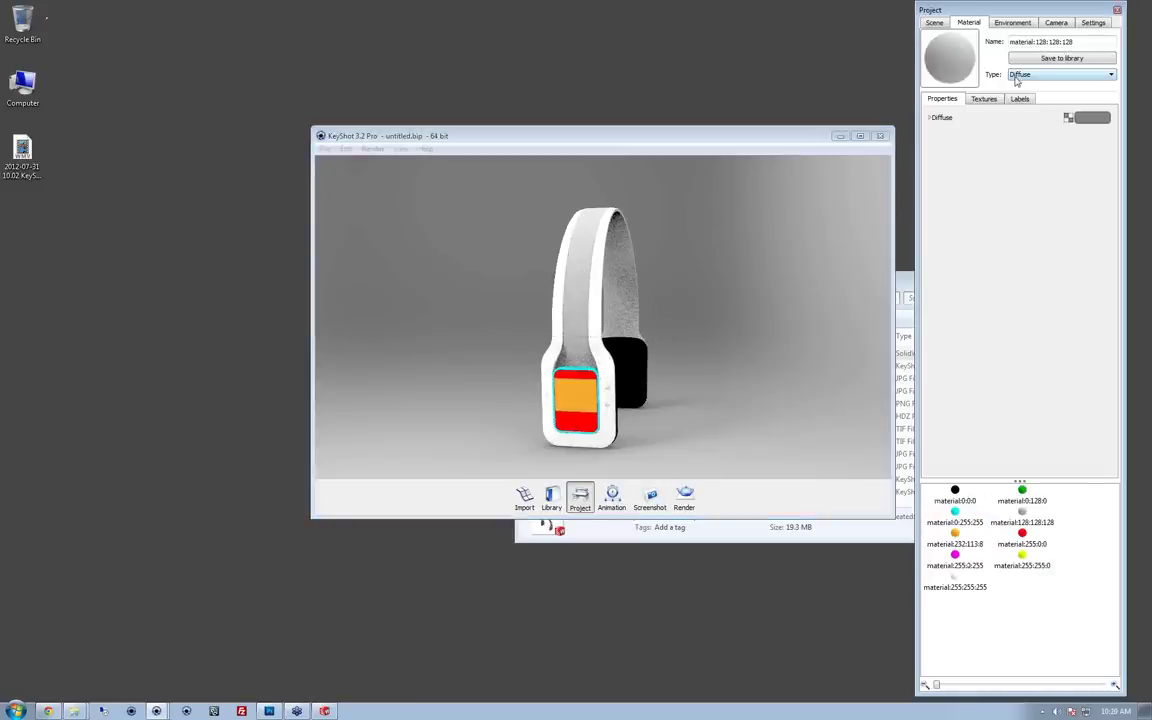
pyautogui.click(1017, 77)
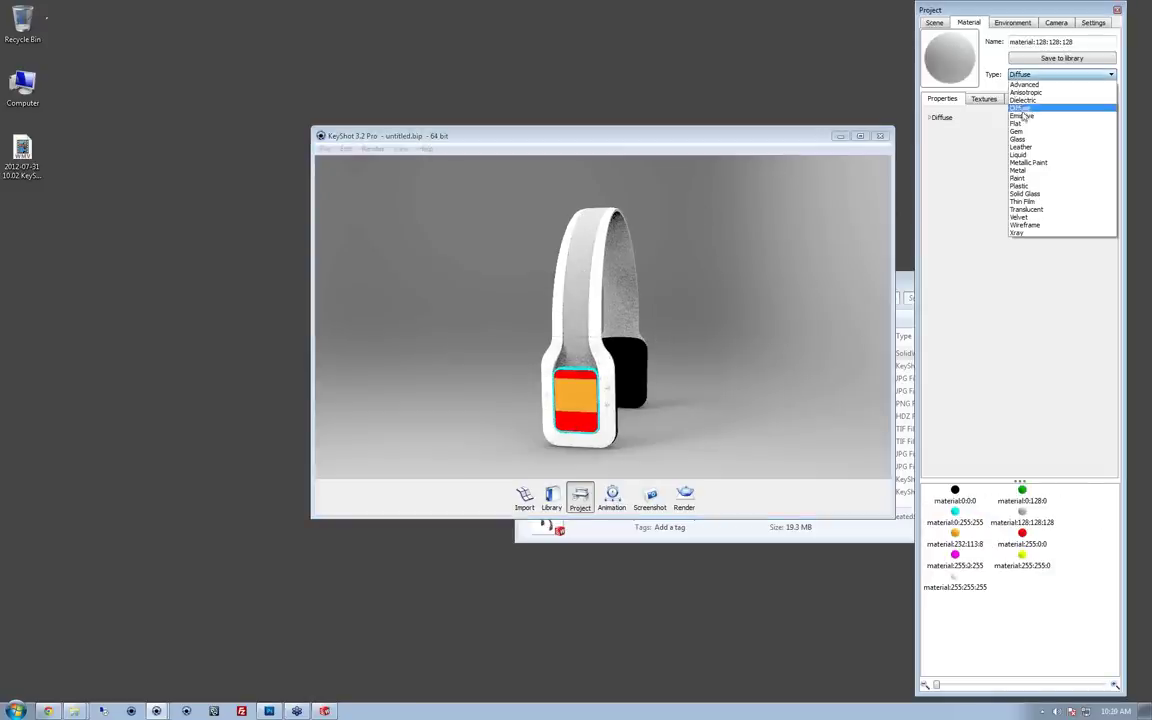
pyautogui.click(1024, 231)
pyautogui.moveTo(505, 312); pyautogui.dragTo(676, 300)
pyautogui.scroll(3, 678, 300)
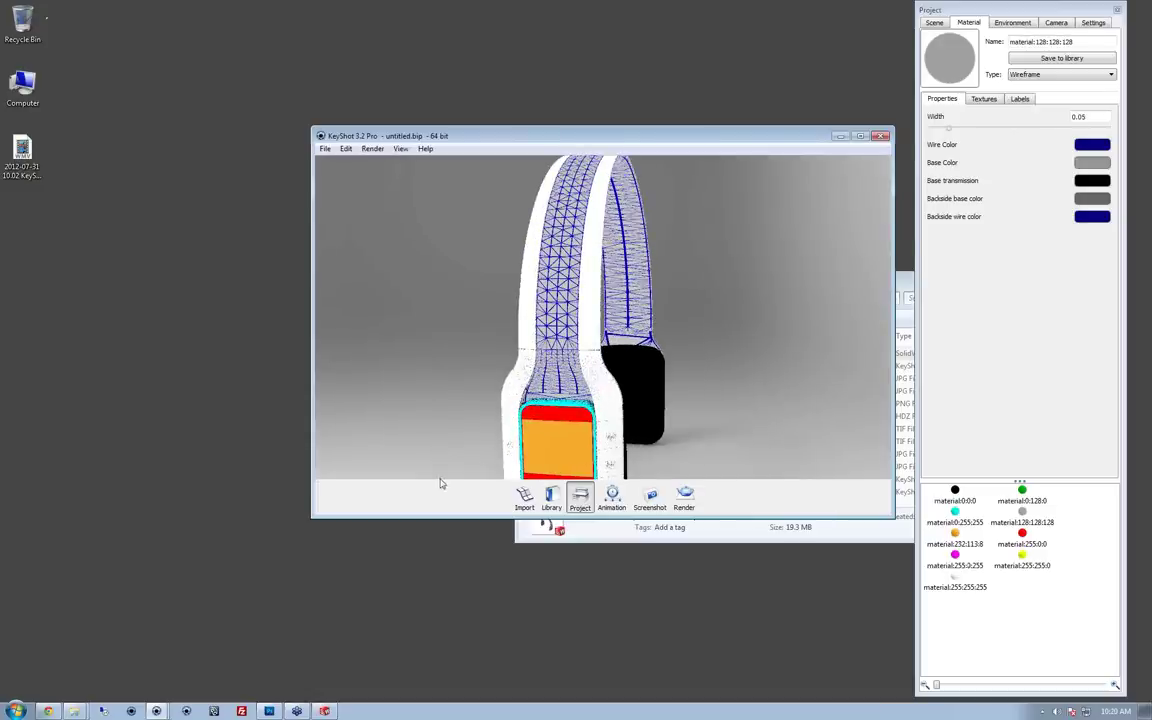
# Step: Arrange the BETA Importer.bip window and the untitled scene side by side to compare their wireframe tessellation
pyautogui.moveTo(643, 133); pyautogui.dragTo(702, 149)
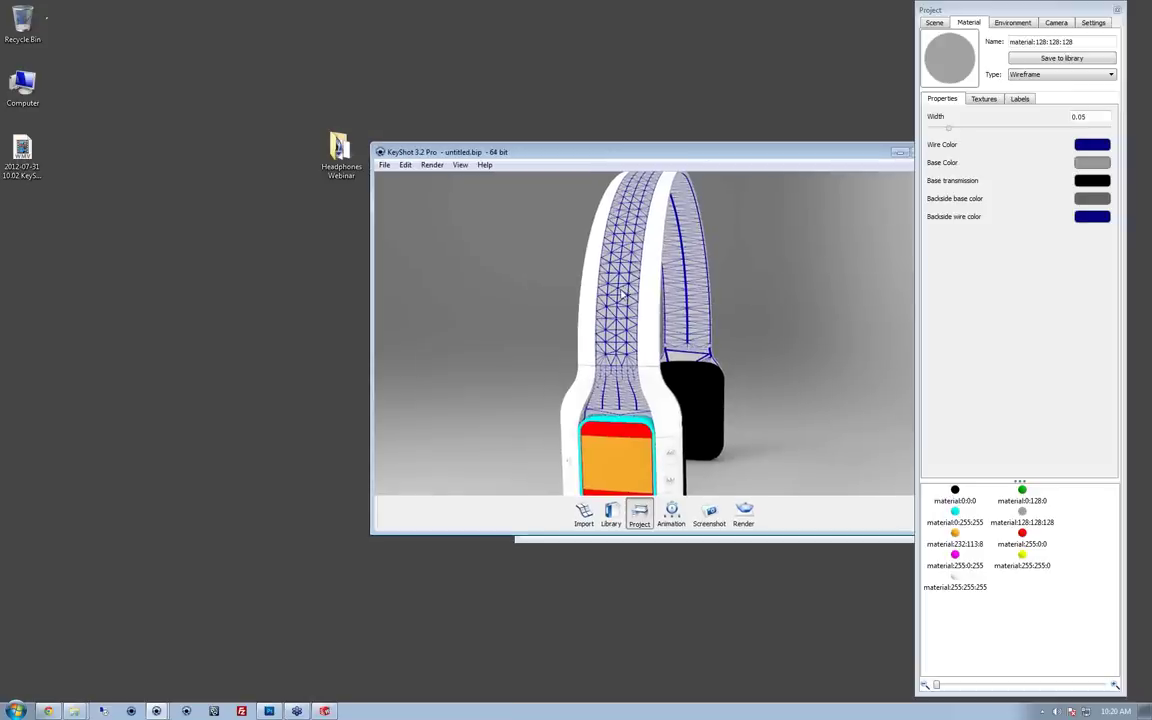
pyautogui.moveTo(157, 711)
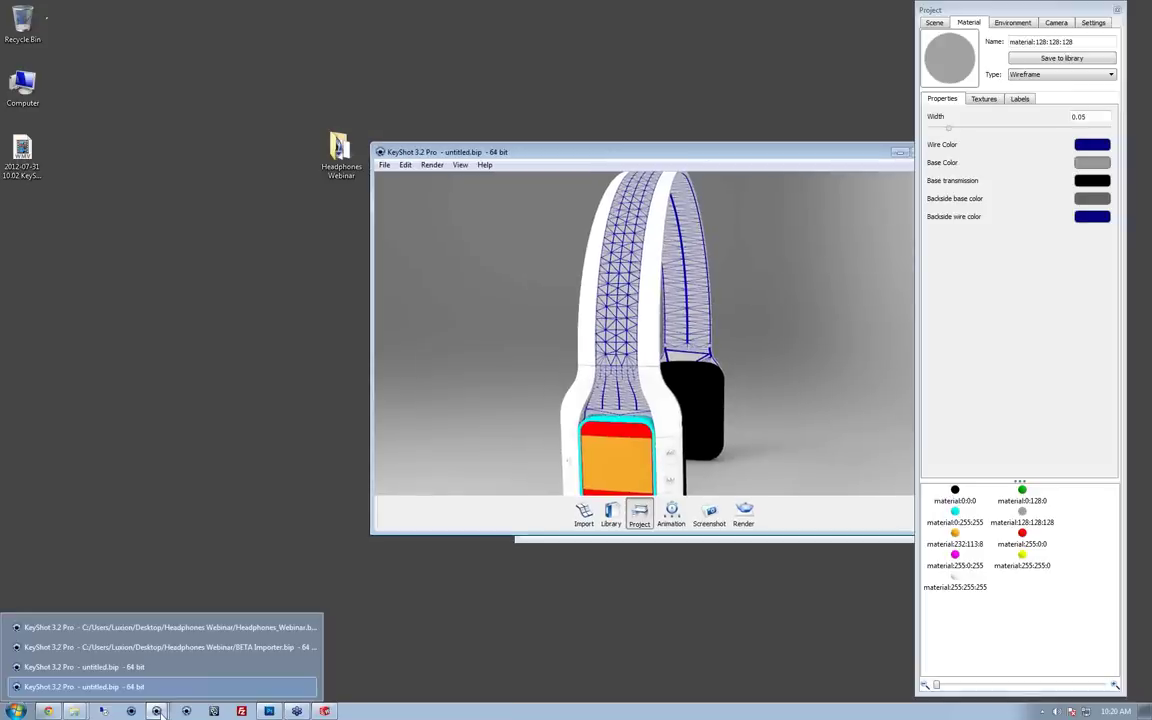
pyautogui.click(150, 647)
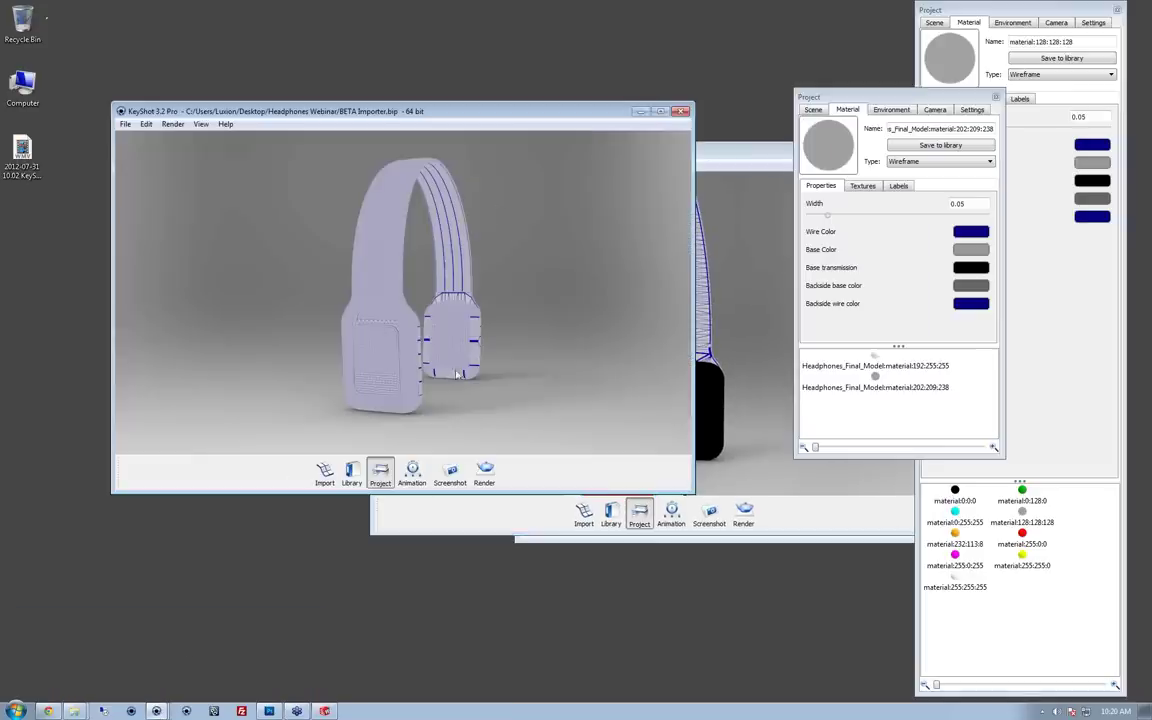
pyautogui.moveTo(547, 120); pyautogui.dragTo(432, 304)
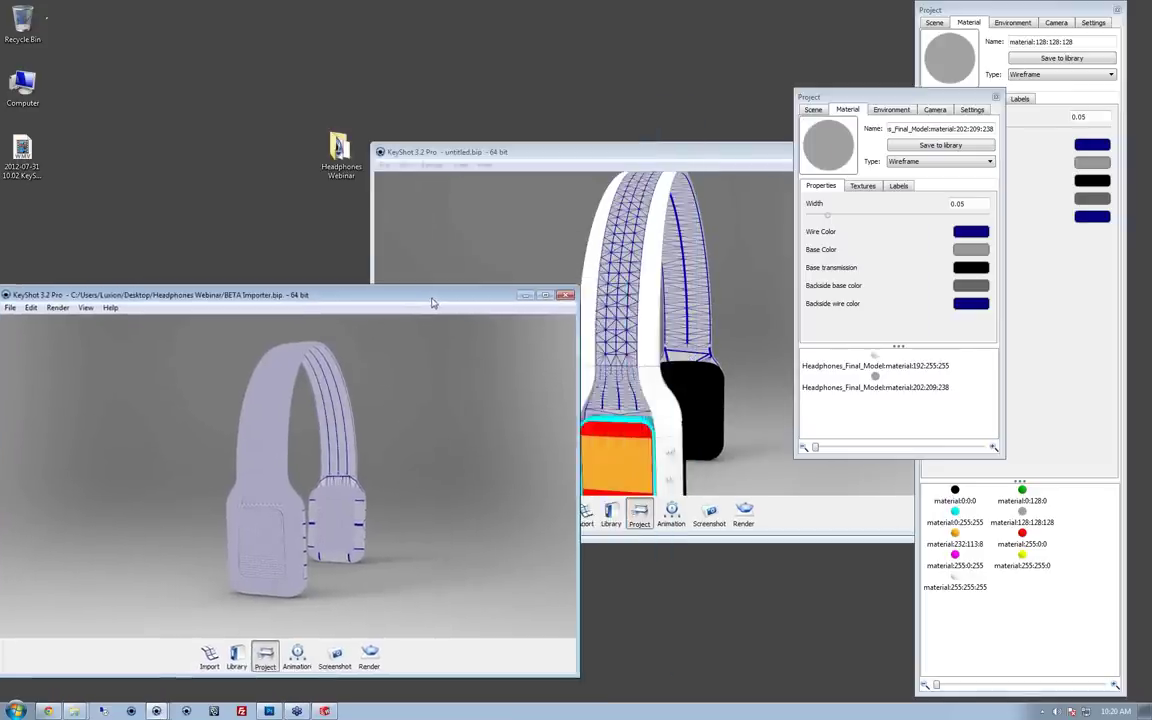
pyautogui.moveTo(655, 151); pyautogui.dragTo(646, 55)
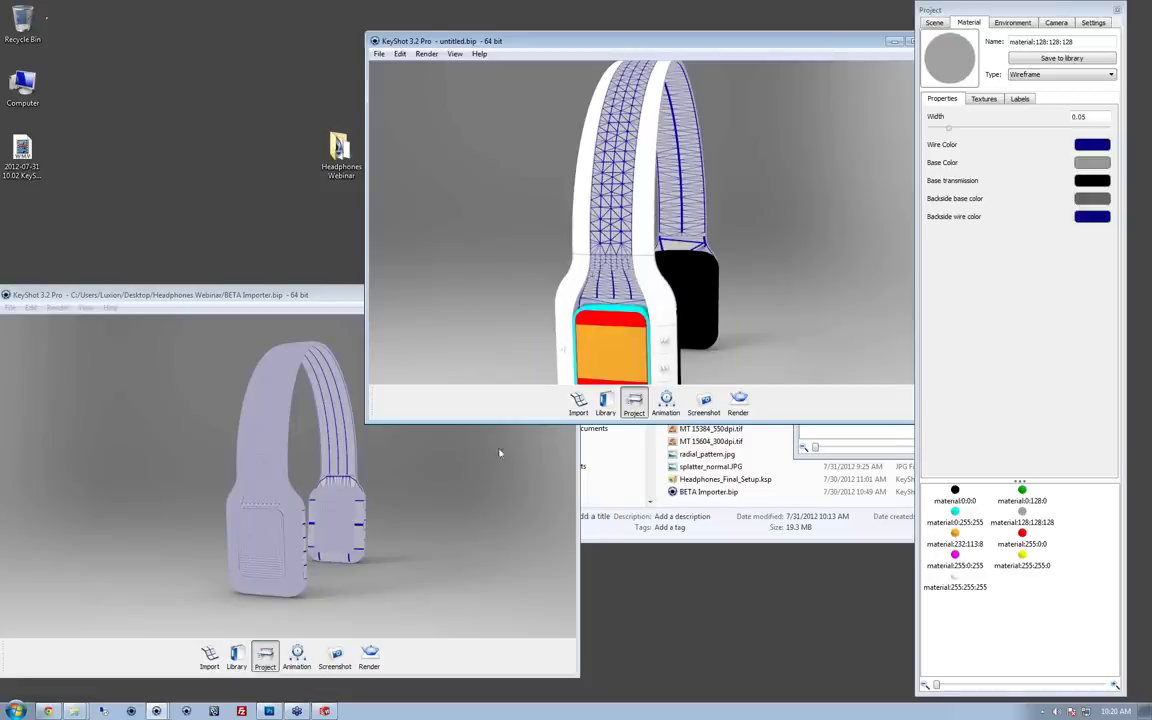
# Step: Switch to SolidWorks, examine the part's Image Quality document properties, cancel the options and minimize SolidWorks
pyautogui.click(325, 711)
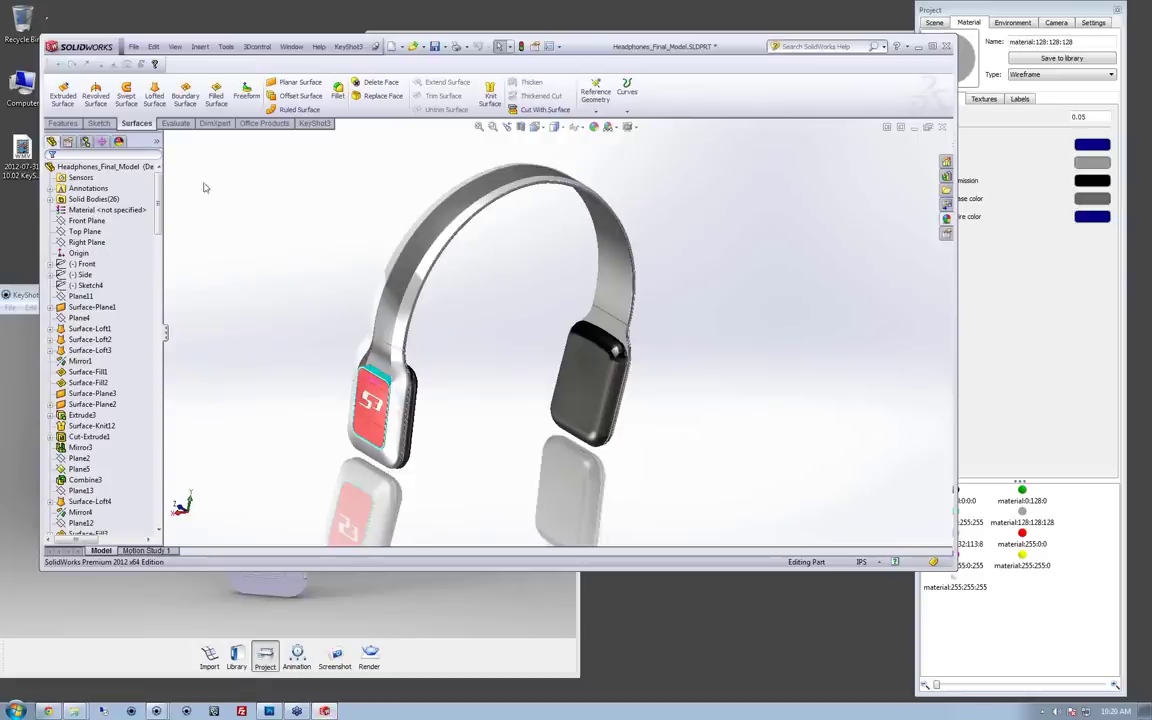
pyautogui.click(535, 46)
pyautogui.click(570, 62)
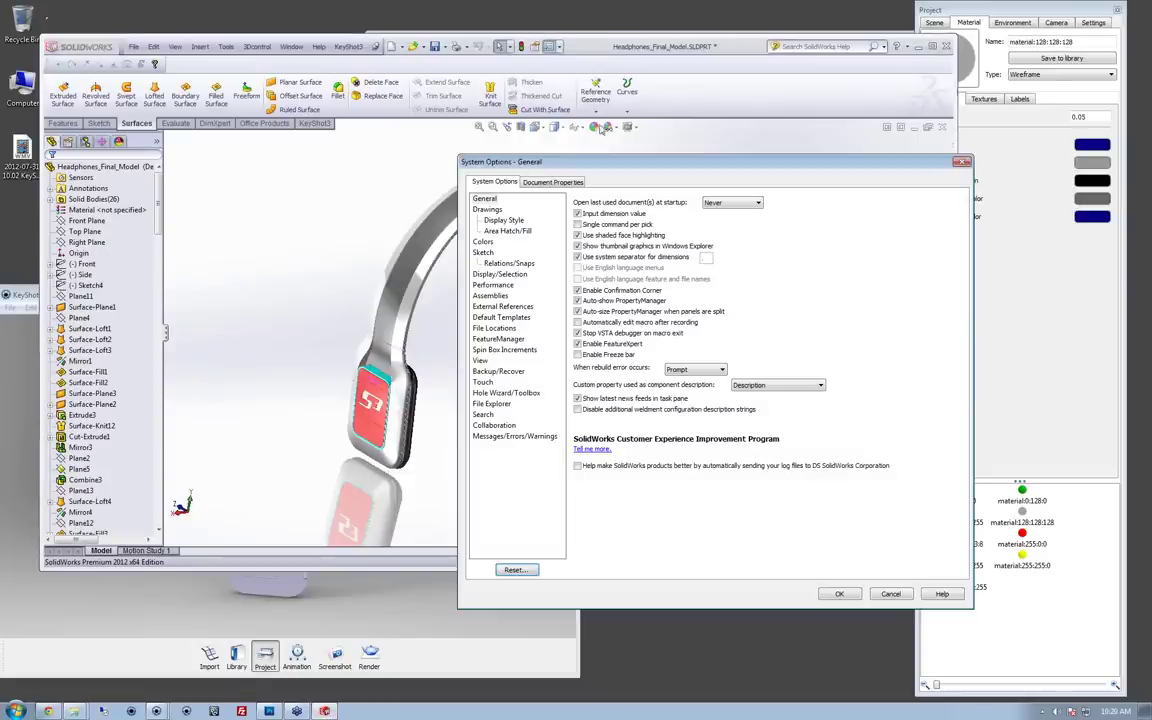
pyautogui.click(545, 183)
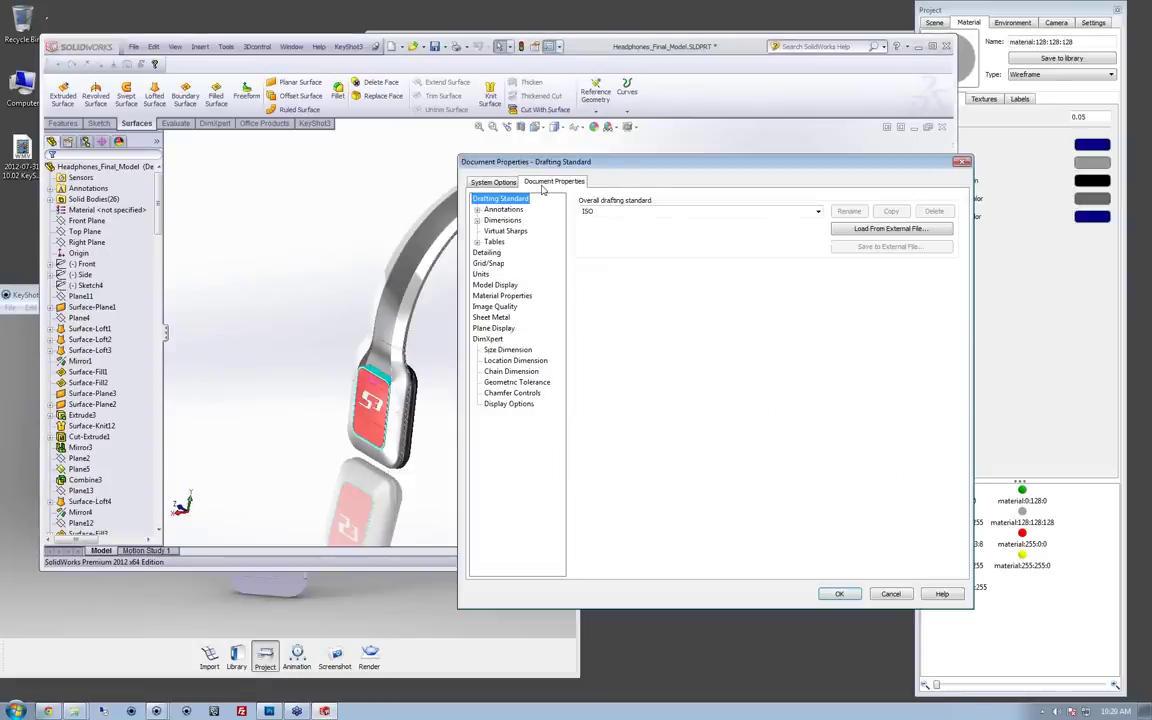
pyautogui.click(500, 307)
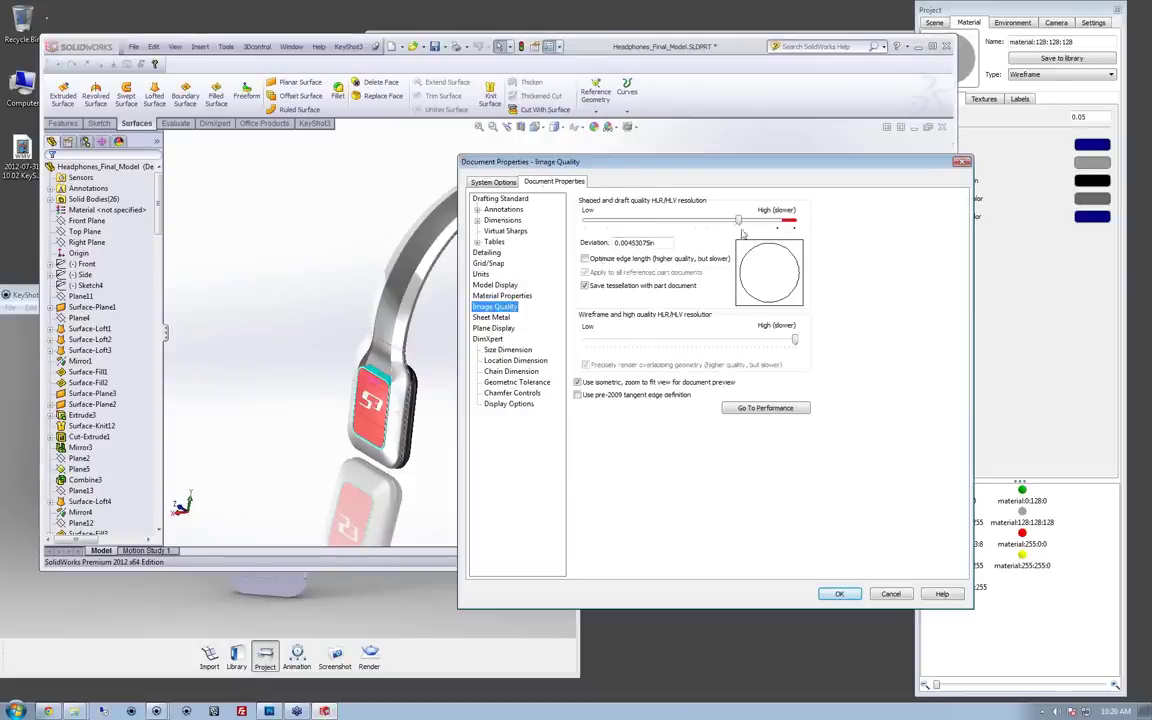
pyautogui.click(886, 596)
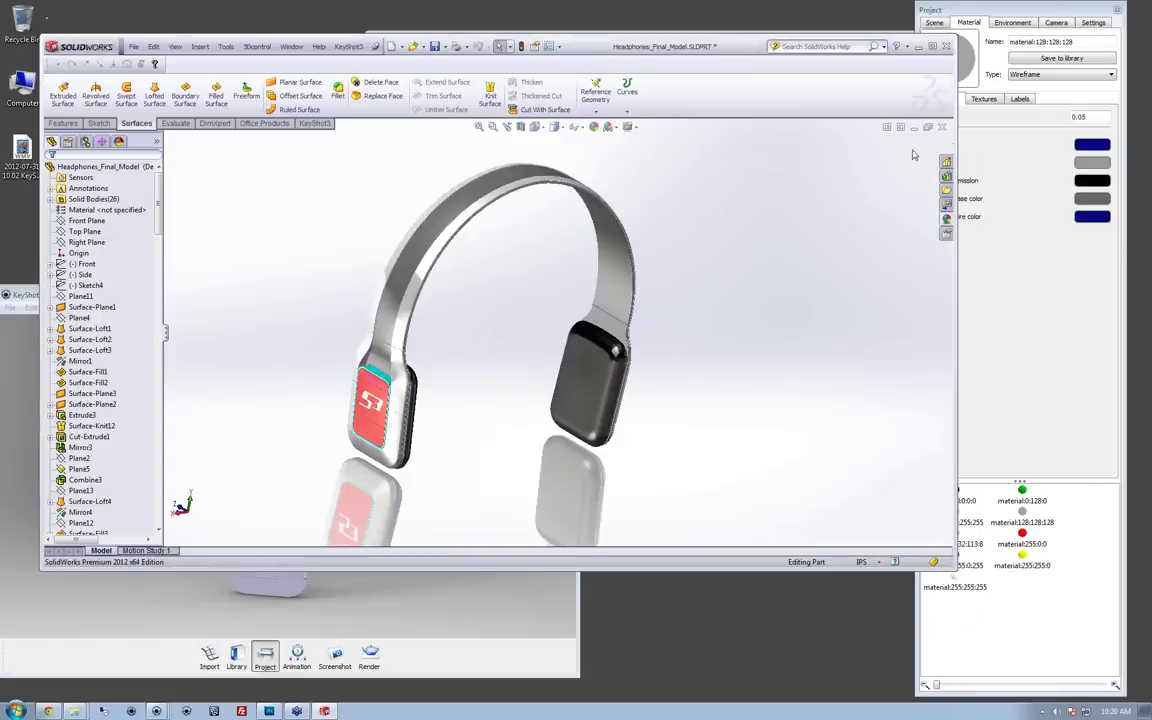
pyautogui.click(916, 47)
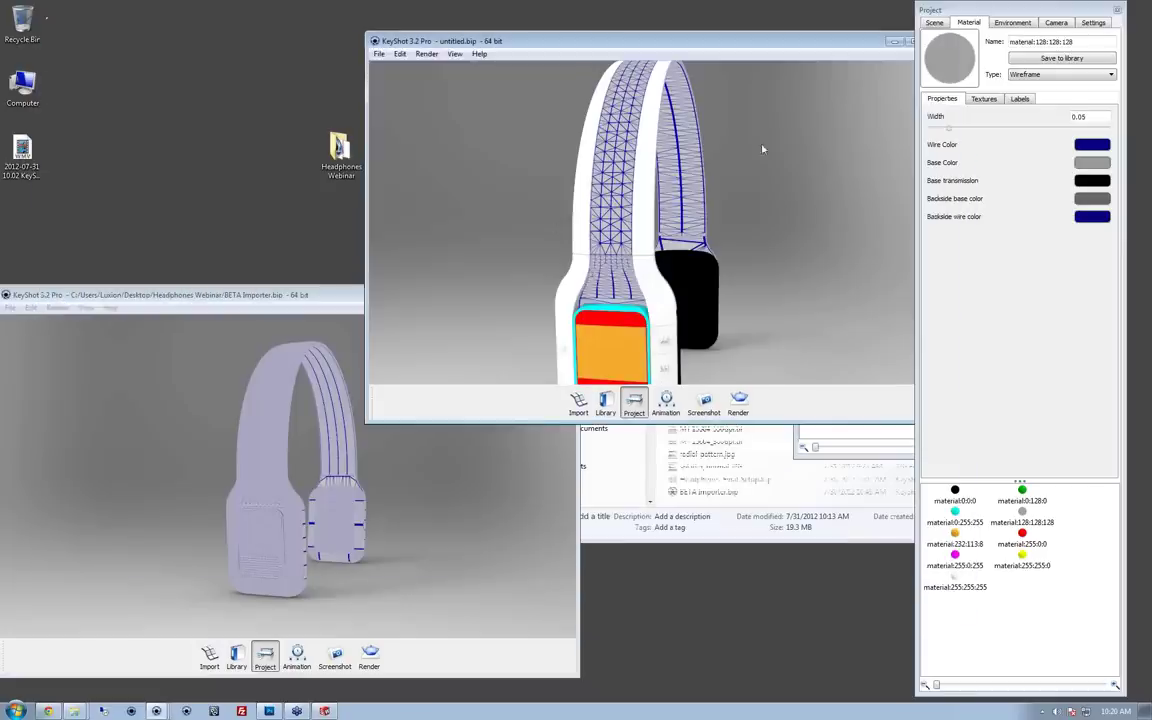
# Step: Minimize the BETA Importer.bip scene, enlarge the untitled scene's window and turn the headphones to show both ear cups
pyautogui.moveTo(317, 305); pyautogui.dragTo(435, 199)
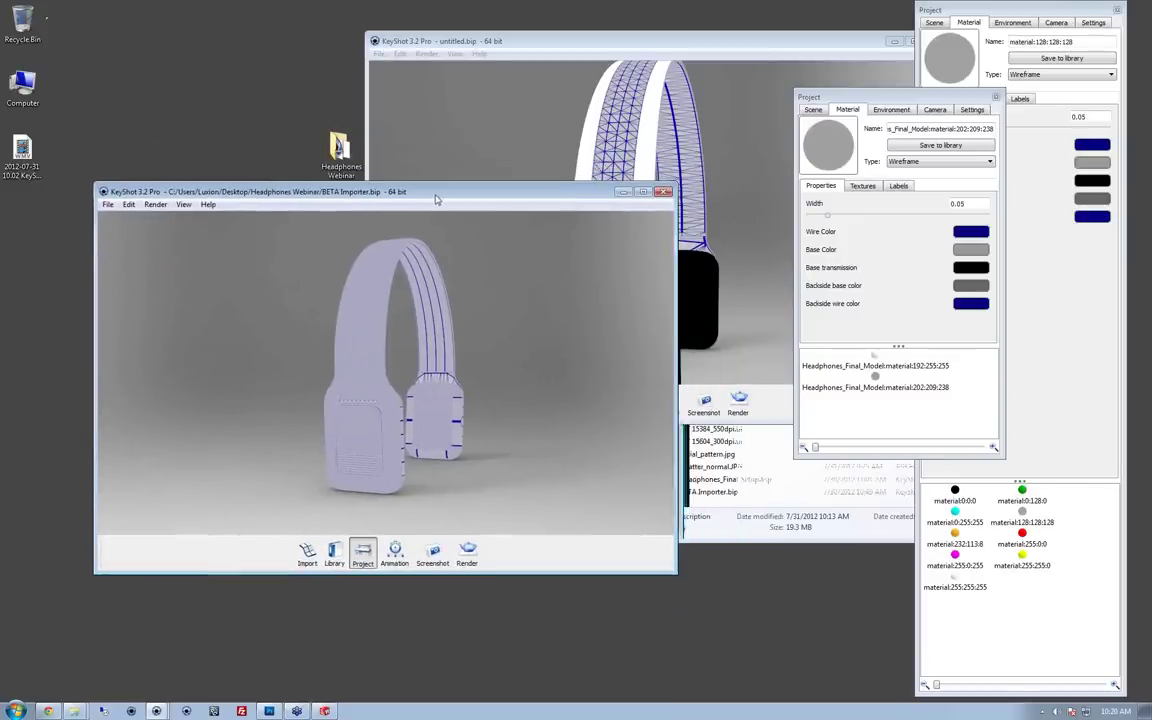
pyautogui.click(620, 191)
pyautogui.moveTo(718, 47); pyautogui.dragTo(436, 69)
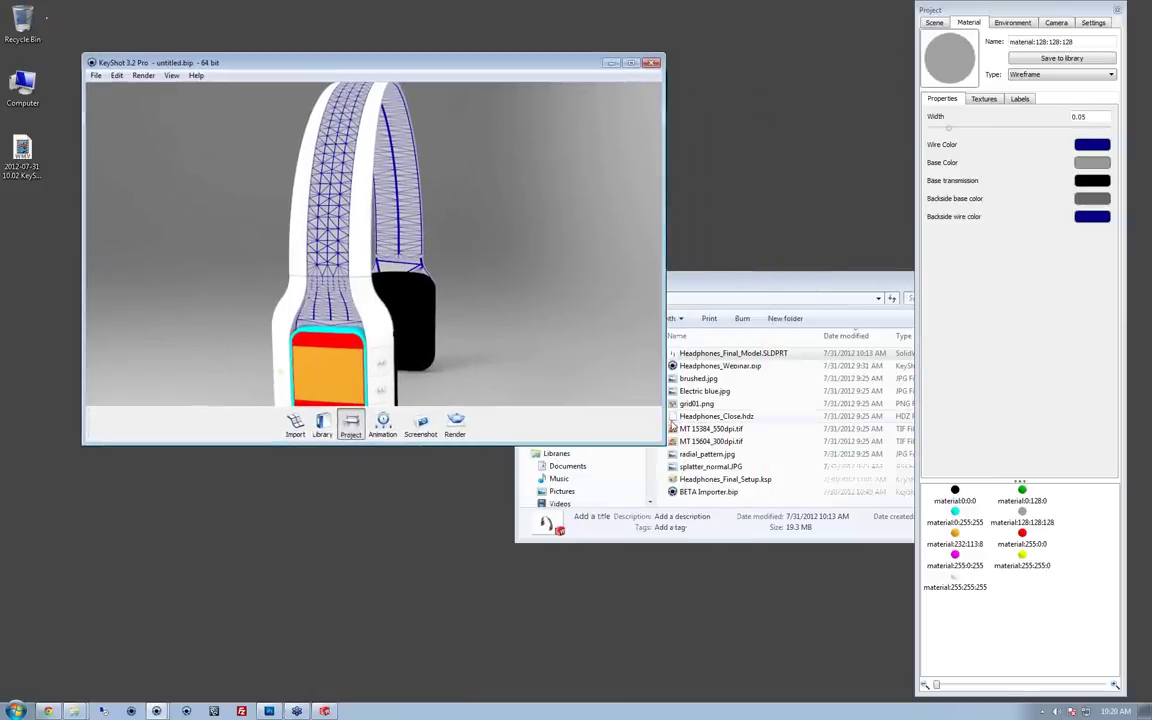
pyautogui.moveTo(663, 443); pyautogui.dragTo(848, 606)
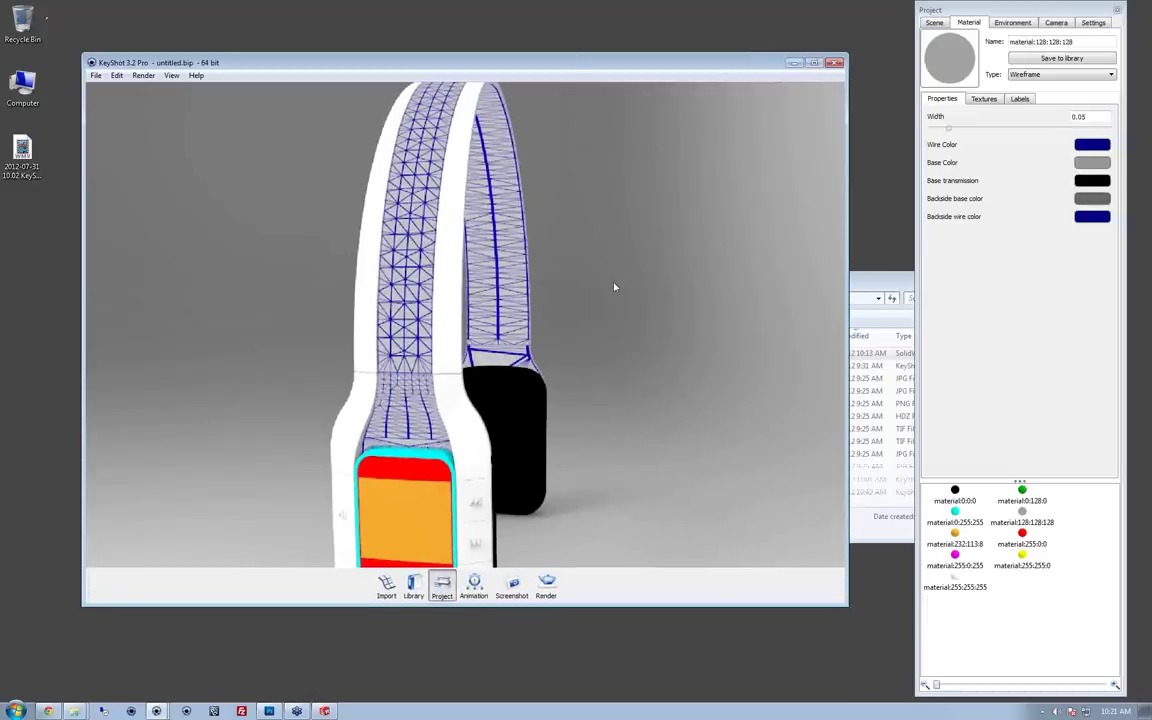
pyautogui.moveTo(614, 287); pyautogui.dragTo(699, 305)
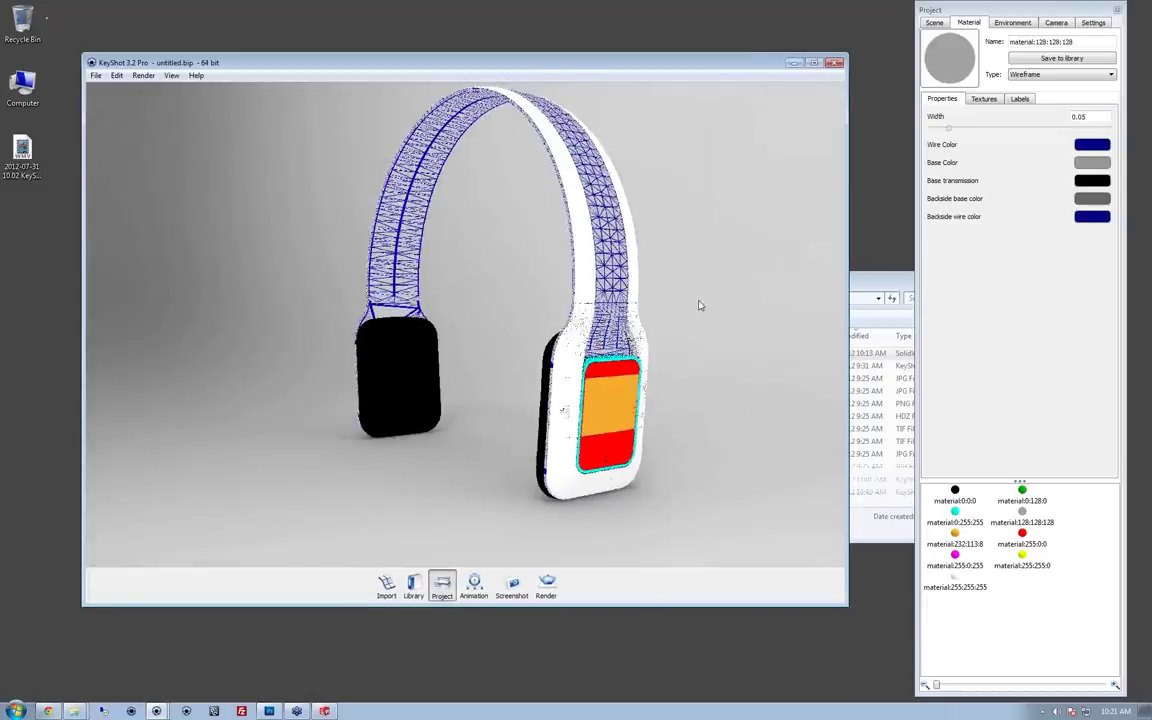
pyautogui.moveTo(676, 260); pyautogui.dragTo(633, 286, button='middle')
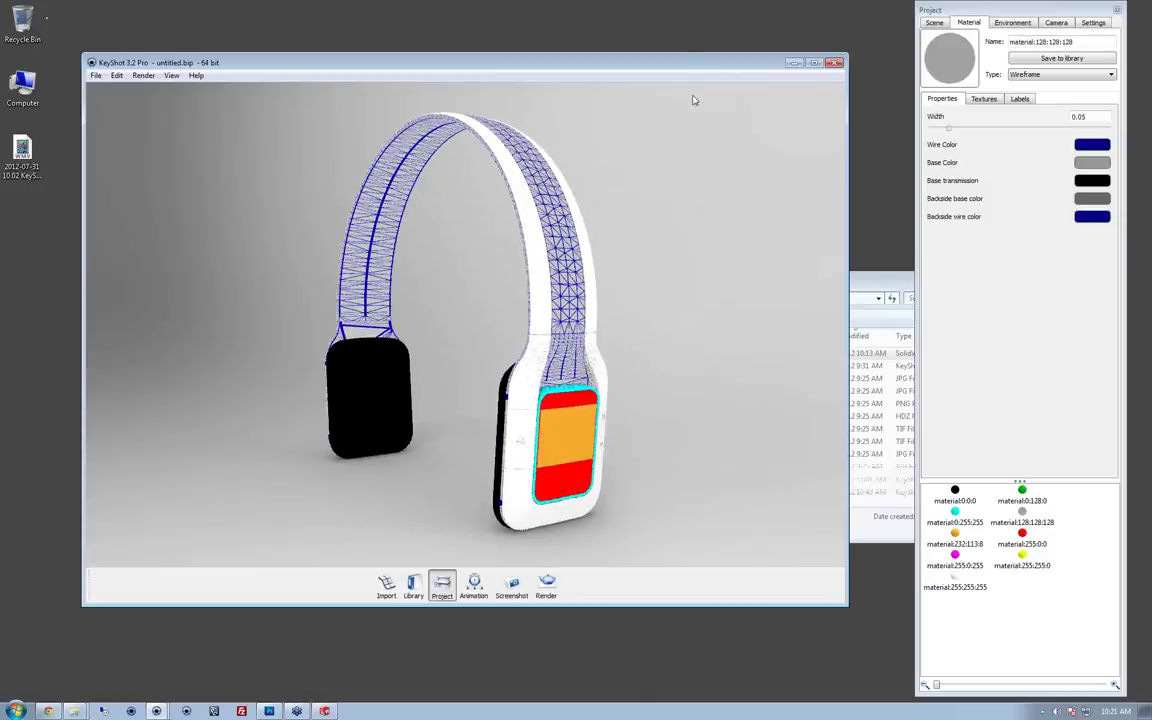
pyautogui.moveTo(684, 62); pyautogui.dragTo(684, 46)
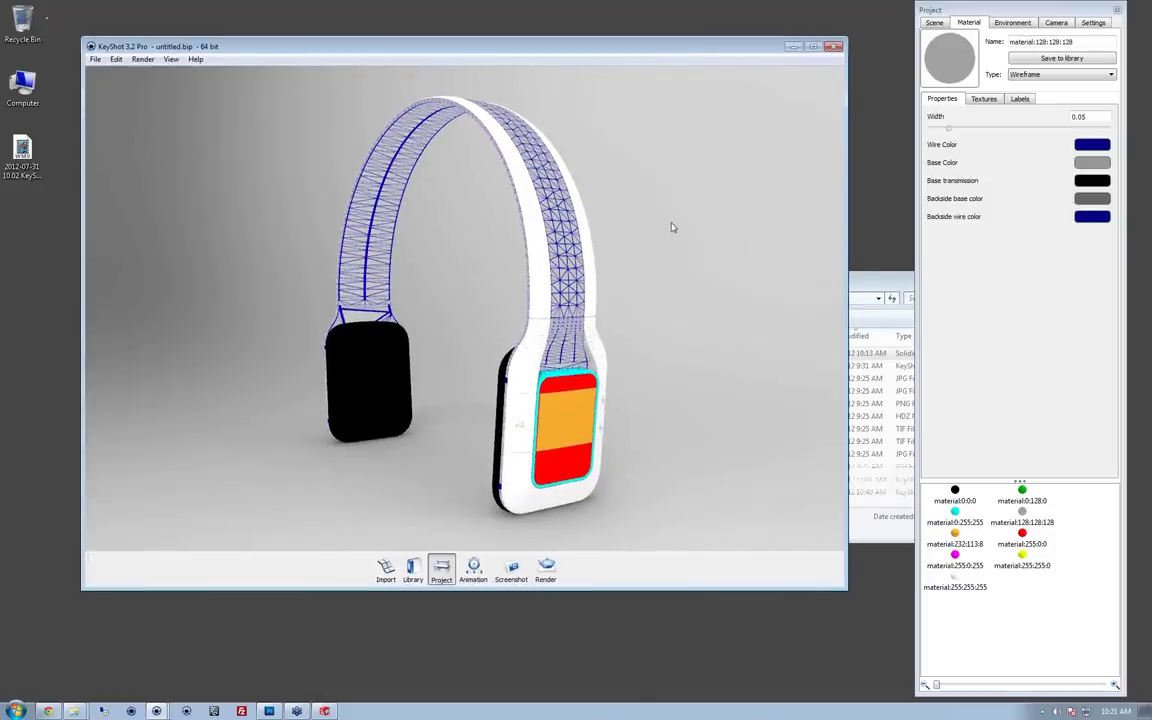
pyautogui.moveTo(680, 264); pyautogui.dragTo(748, 257)
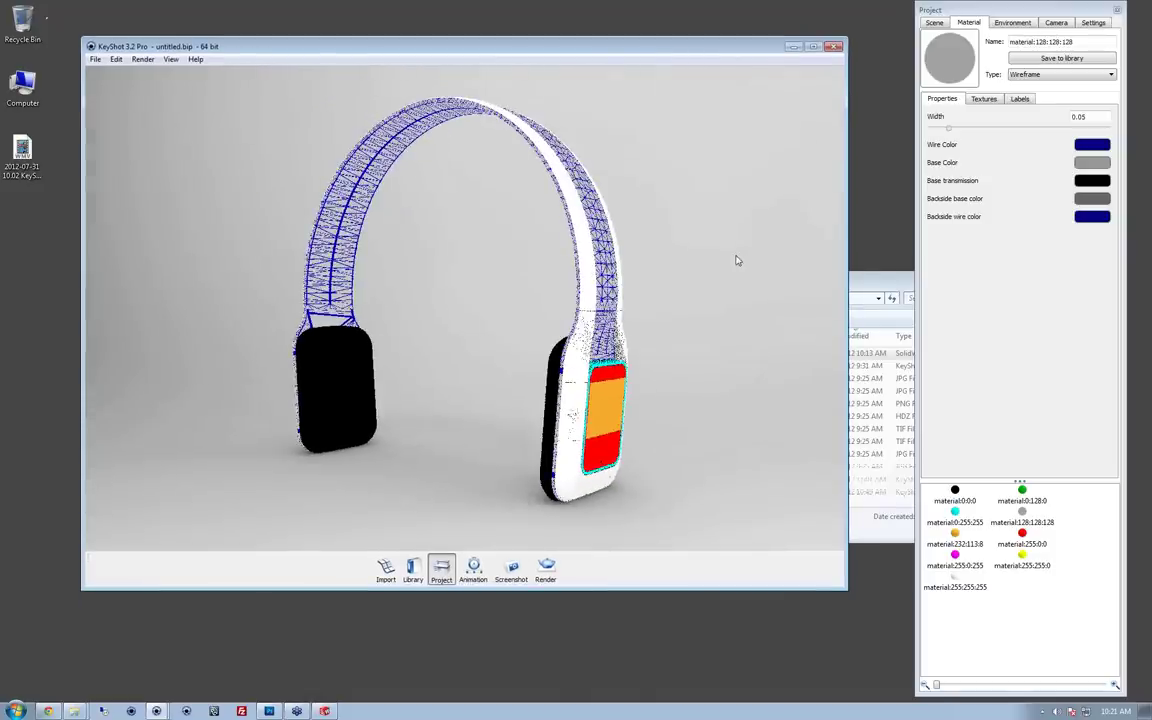
# Step: Set the image resolution to 960 by 540, lock the aspect and enlarge the window to 1224 by 688
pyautogui.click(1093, 23)
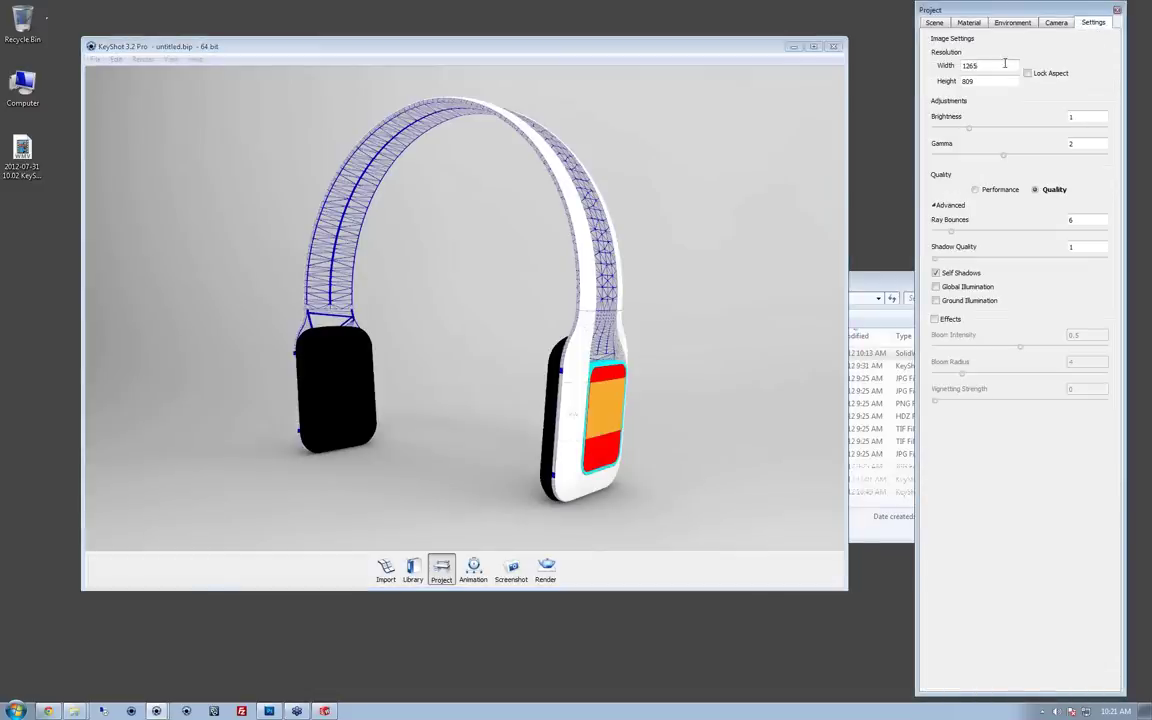
pyautogui.moveTo(1005, 63); pyautogui.dragTo(920, 65)
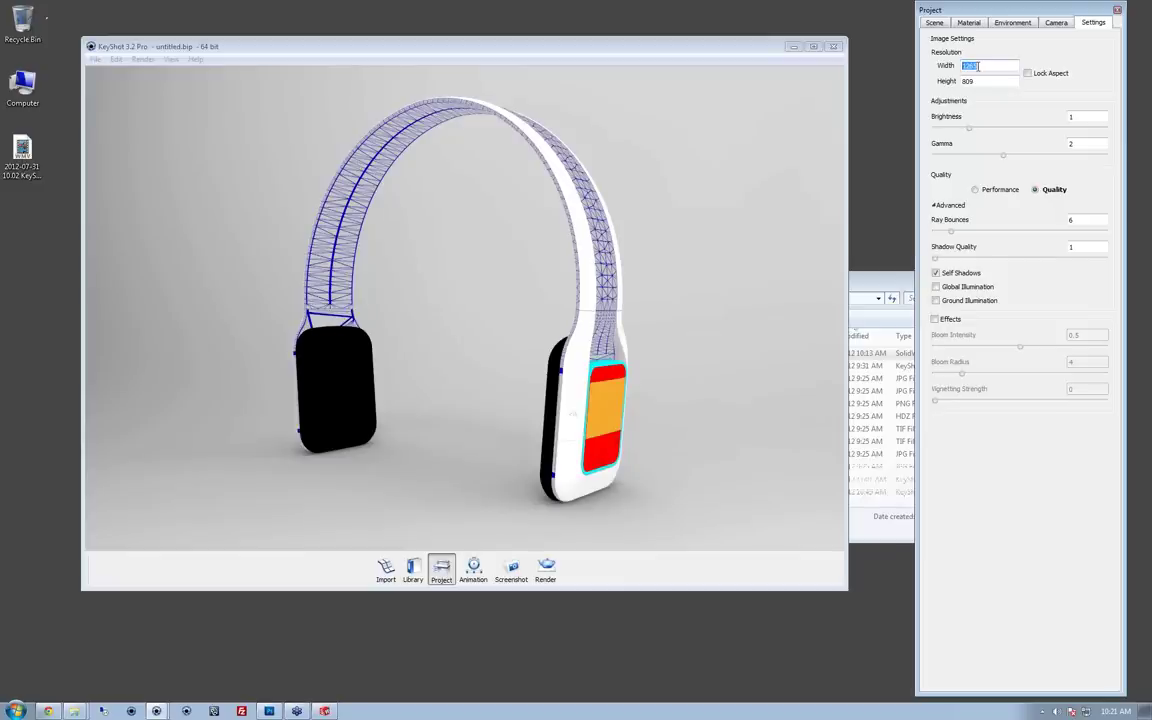
pyautogui.write('960')
pyautogui.press('Tab')
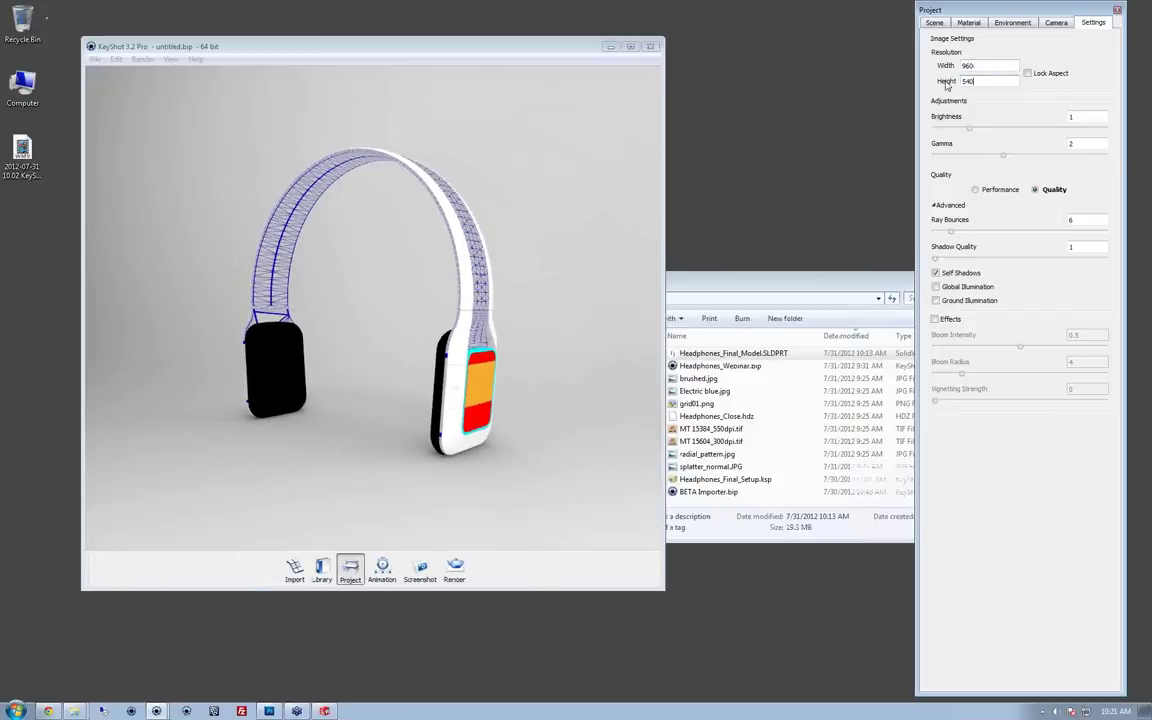
pyautogui.click(1028, 74)
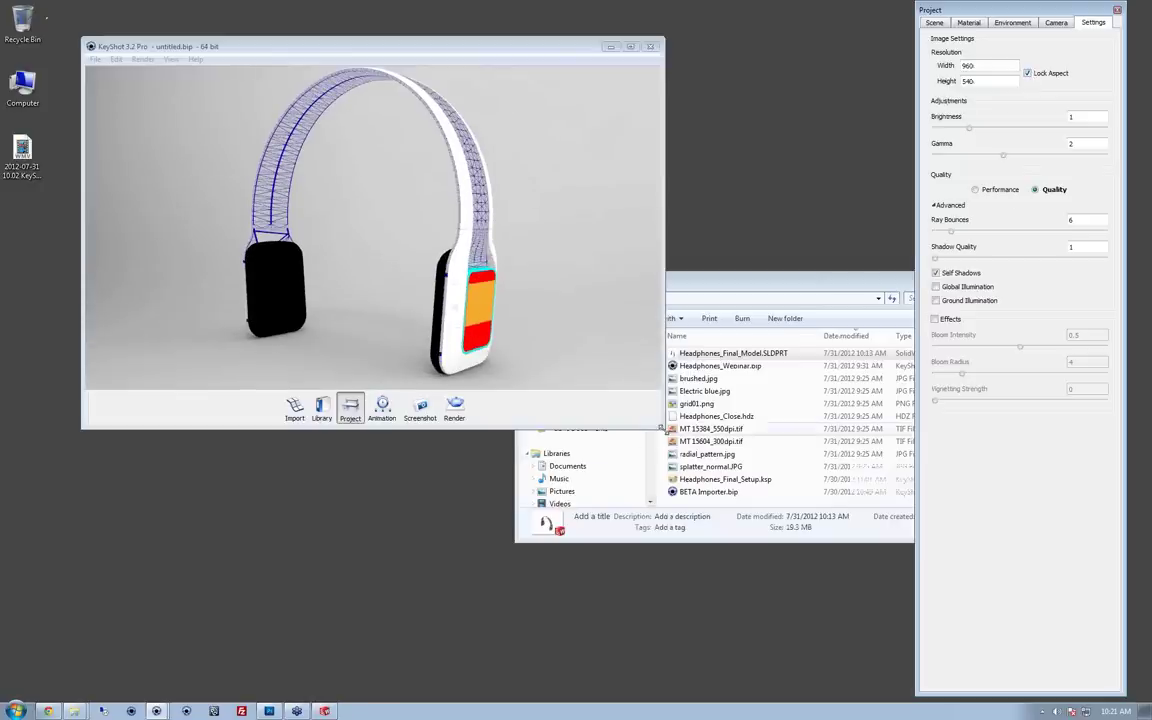
pyautogui.moveTo(664, 428); pyautogui.dragTo(820, 598)
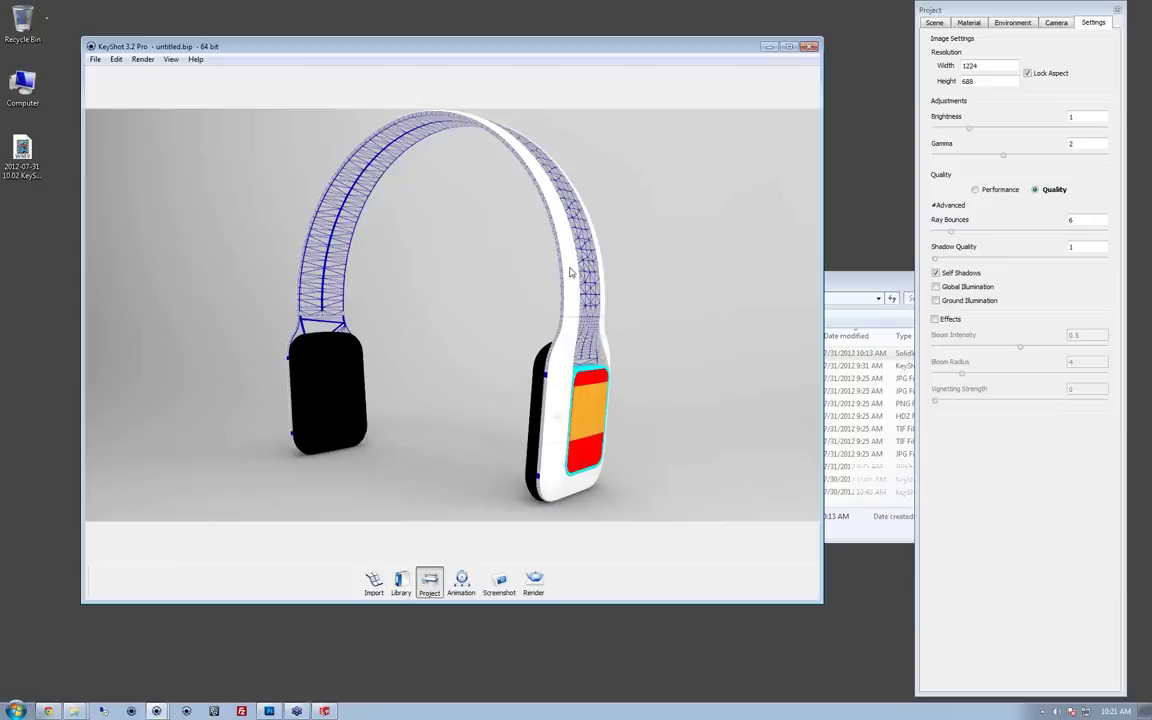
# Step: Frame the ear cup with the coloured panels, open the inner headband's wireframe material and review the available material types
pyautogui.moveTo(648, 285); pyautogui.dragTo(643, 295, button='middle')
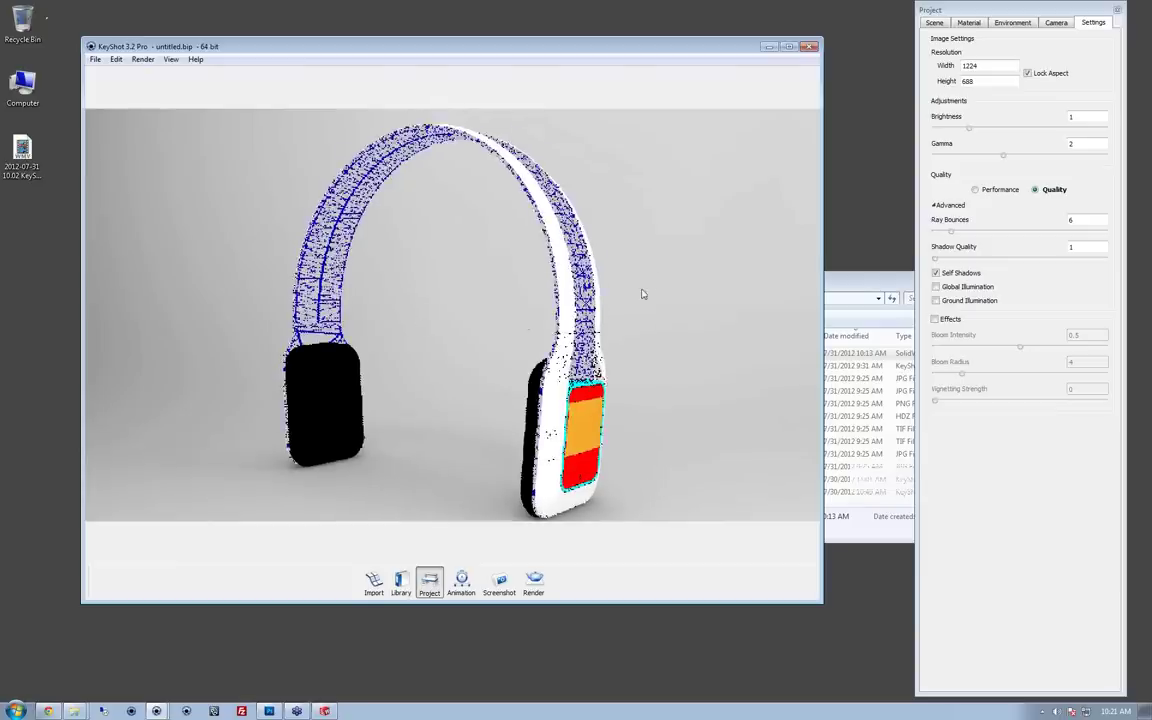
pyautogui.scroll(-3, 620, 378)
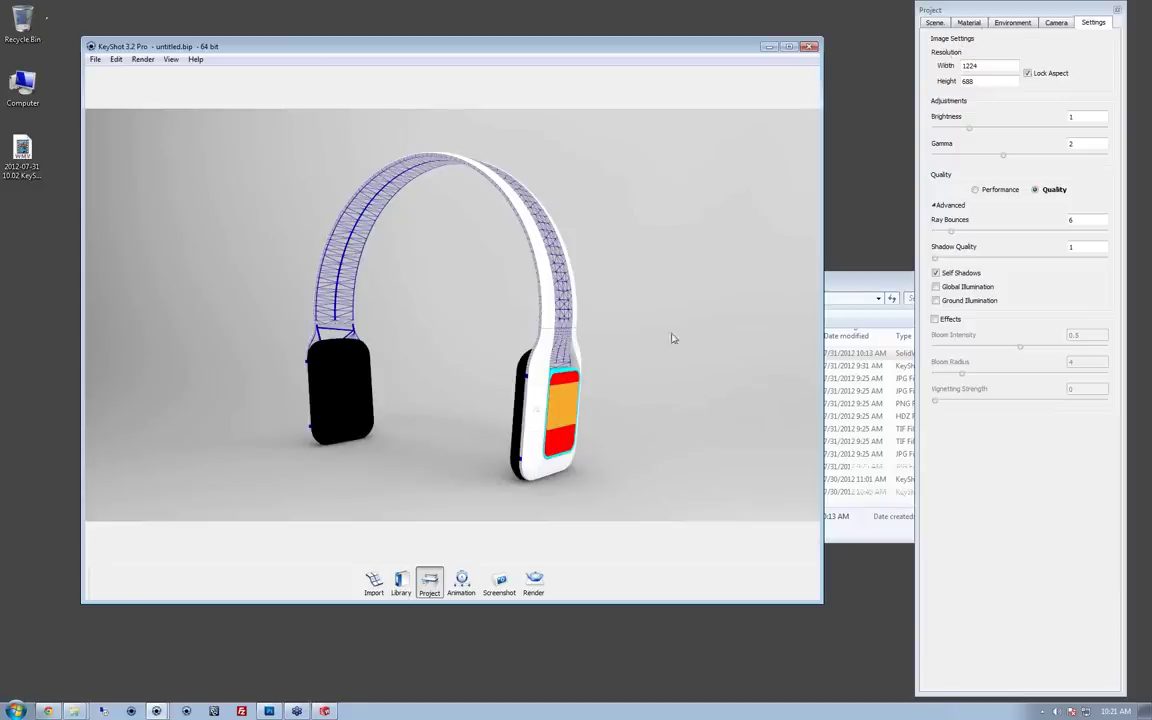
pyautogui.moveTo(622, 290); pyautogui.dragTo(617, 321)
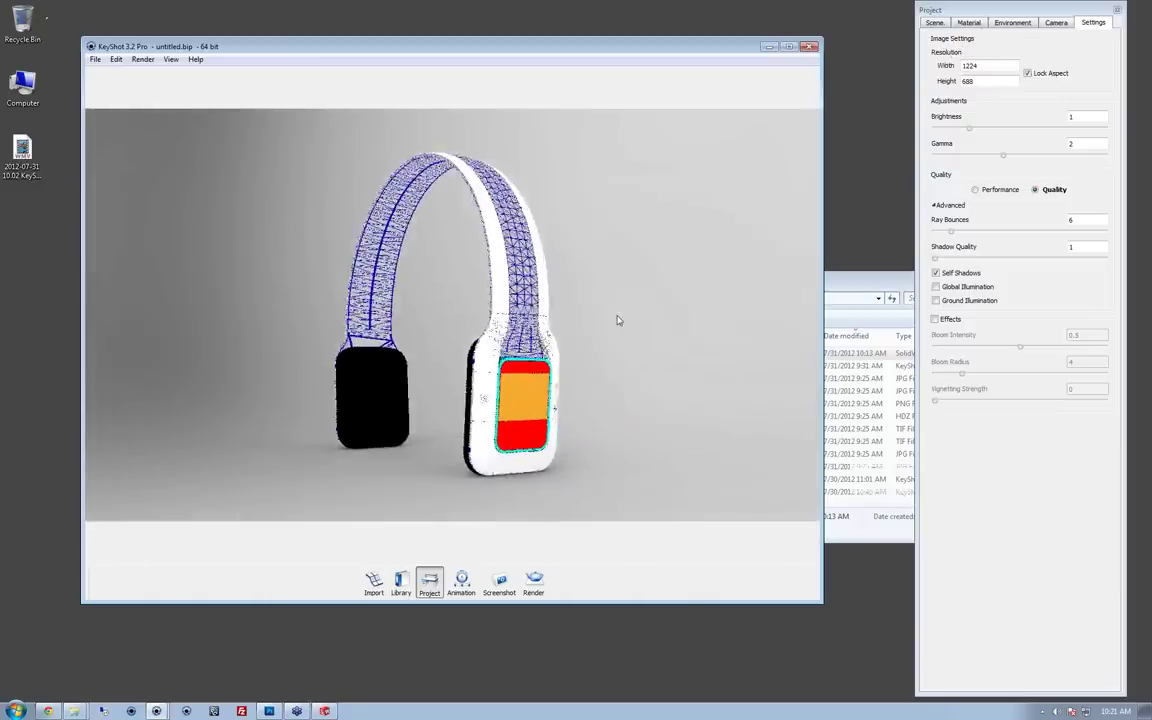
pyautogui.scroll(3, 604, 378)
pyautogui.moveTo(604, 378); pyautogui.dragTo(667, 328)
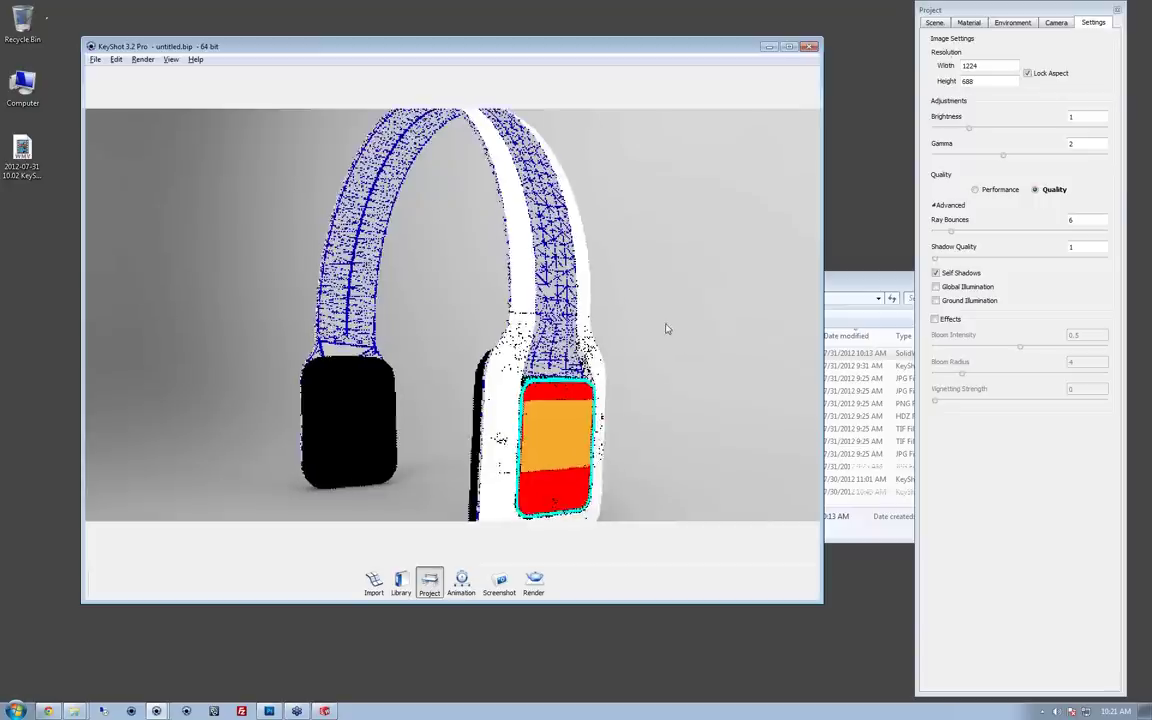
pyautogui.doubleClick(555, 262)
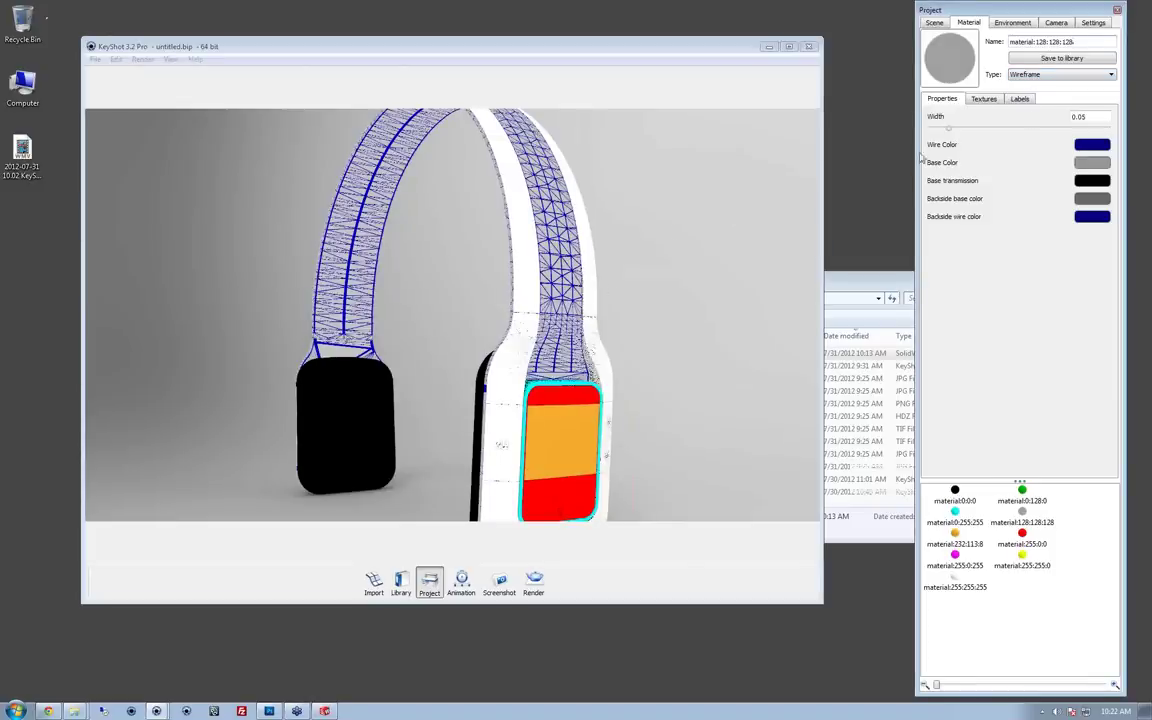
pyautogui.click(1040, 77)
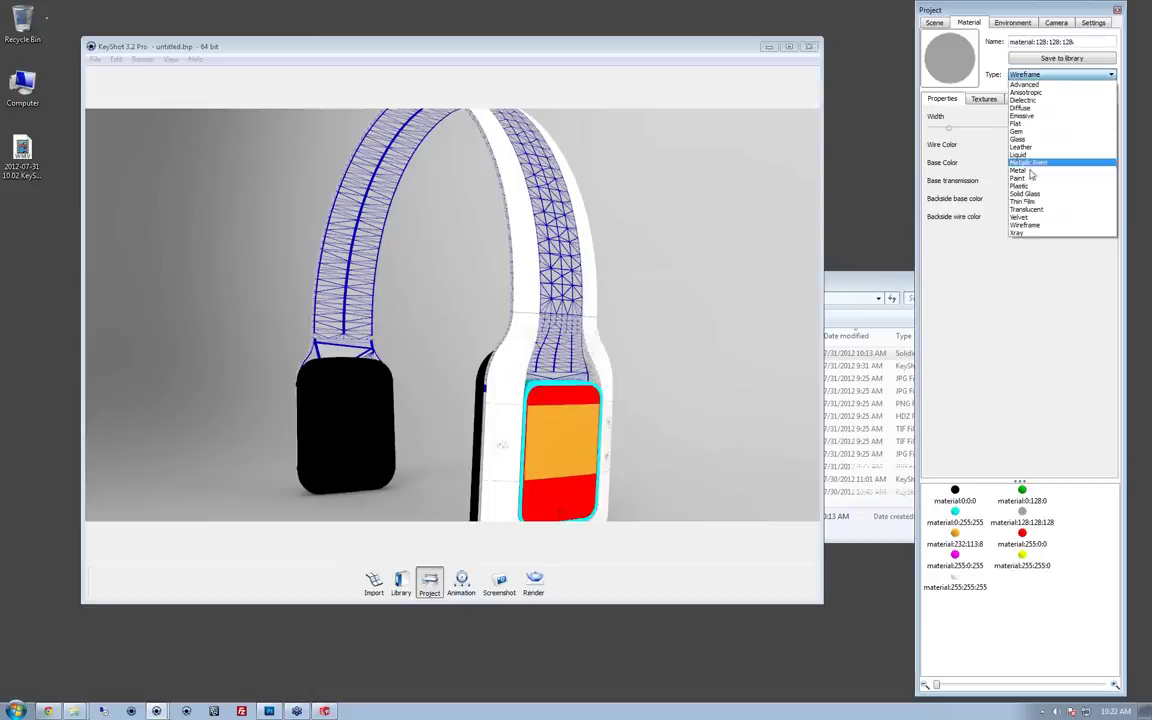
pyautogui.click(1020, 319)
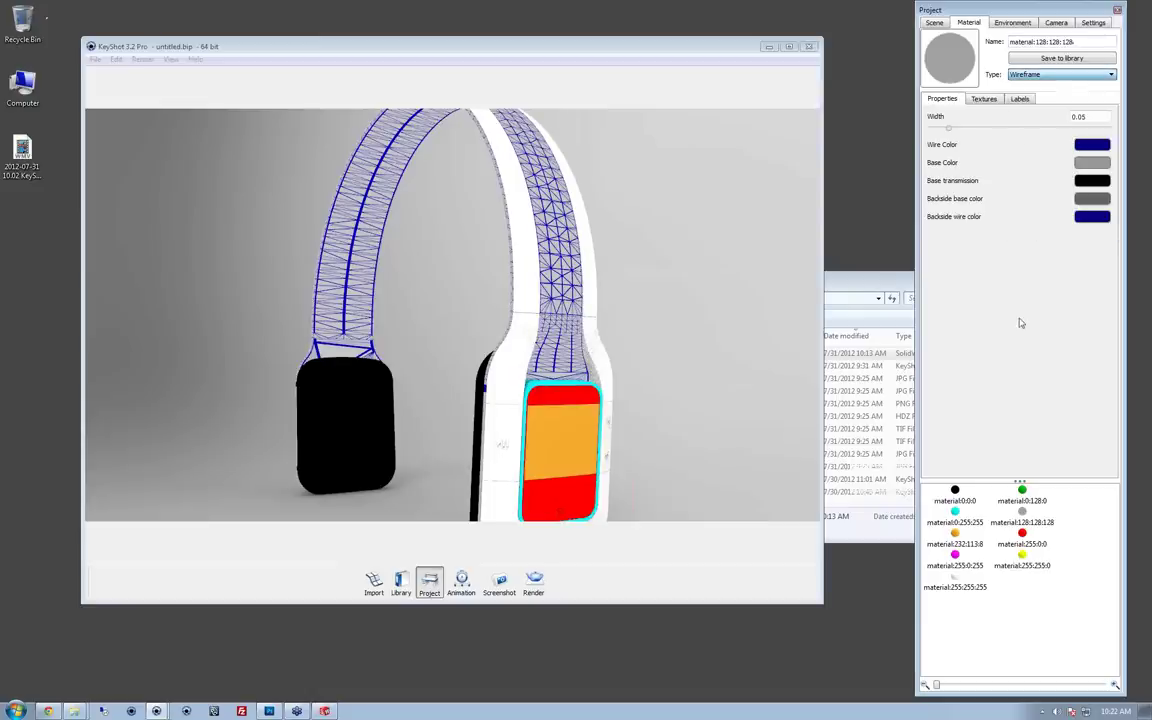
# Step: Open the material library beside the project settings and apply Soft Touch Gray from the Soft Touch folder to the inner headband
pyautogui.click(400, 582)
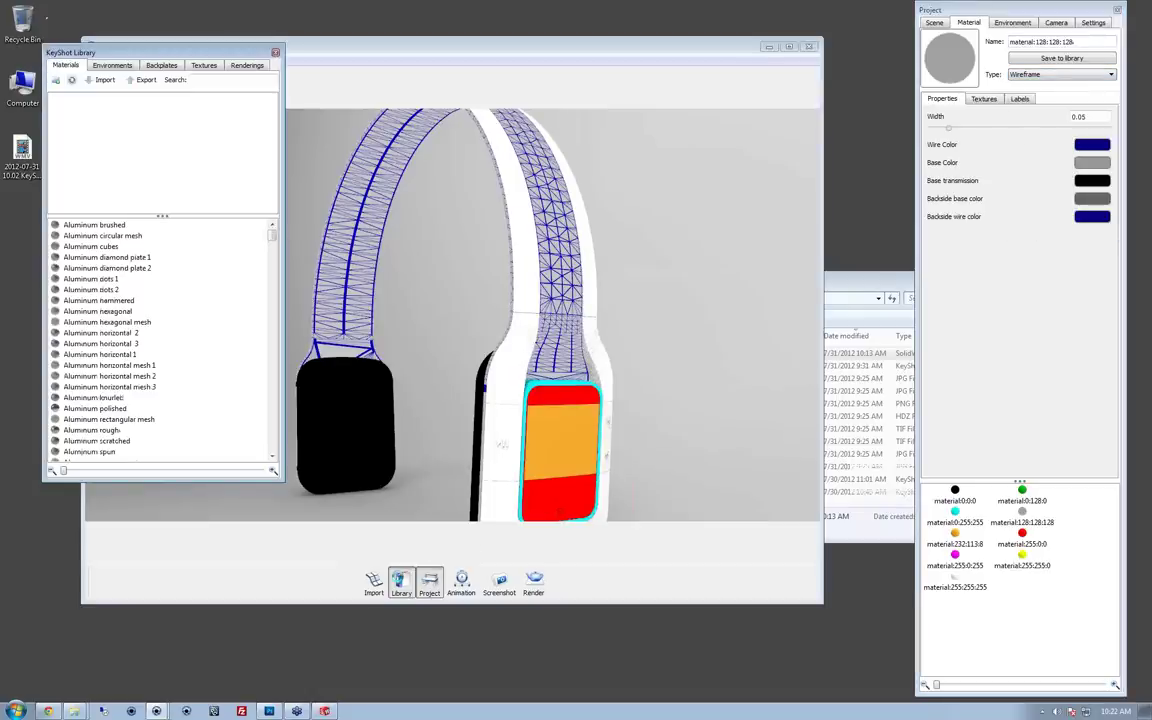
pyautogui.click(400, 582)
pyautogui.click(400, 582)
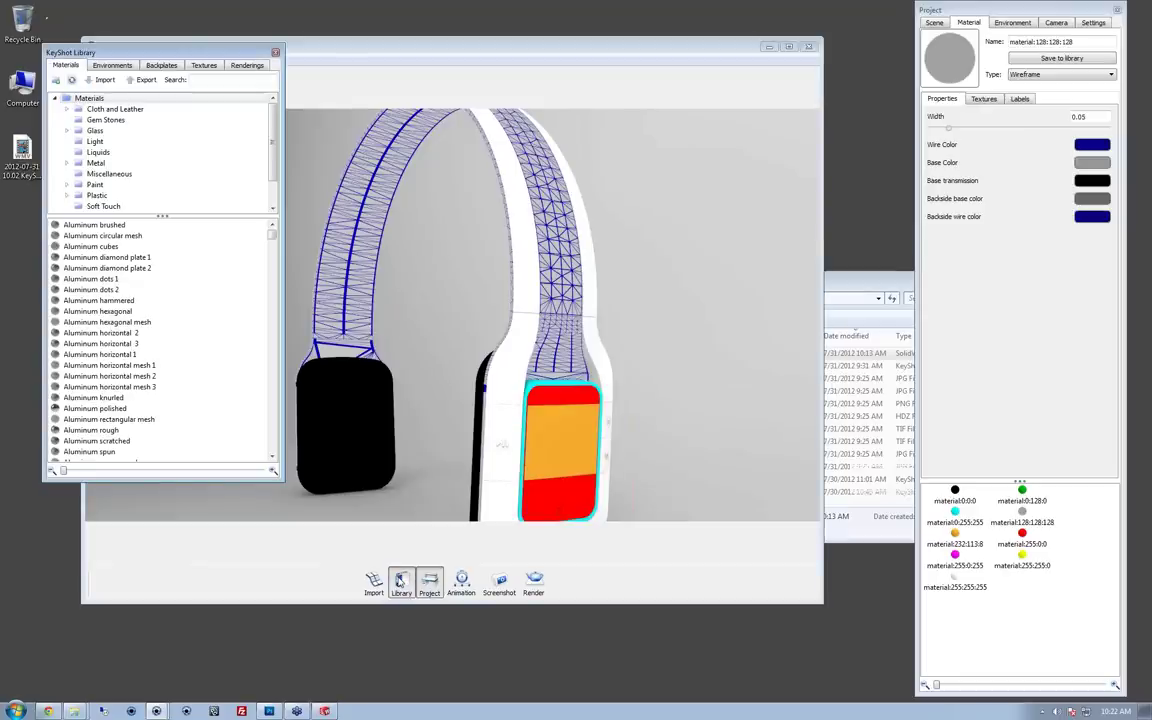
pyautogui.moveTo(212, 55); pyautogui.dragTo(859, 76)
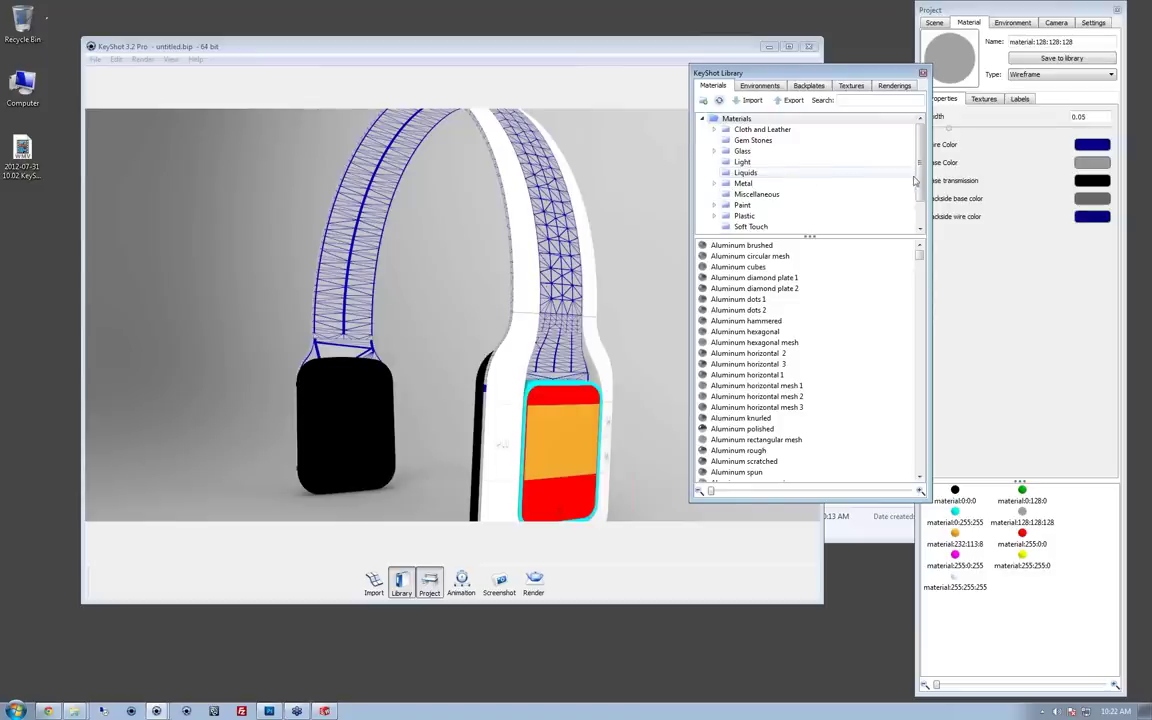
pyautogui.scroll(-3, 780, 188)
pyautogui.click(746, 194)
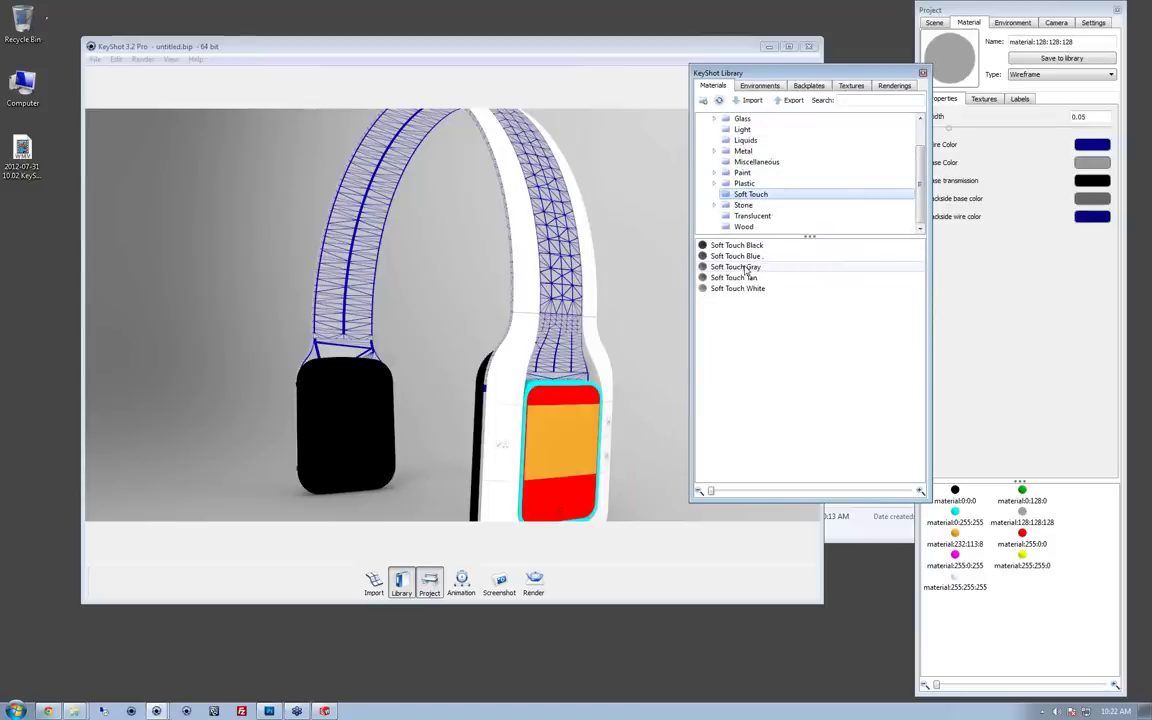
pyautogui.moveTo(747, 268); pyautogui.dragTo(555, 273)
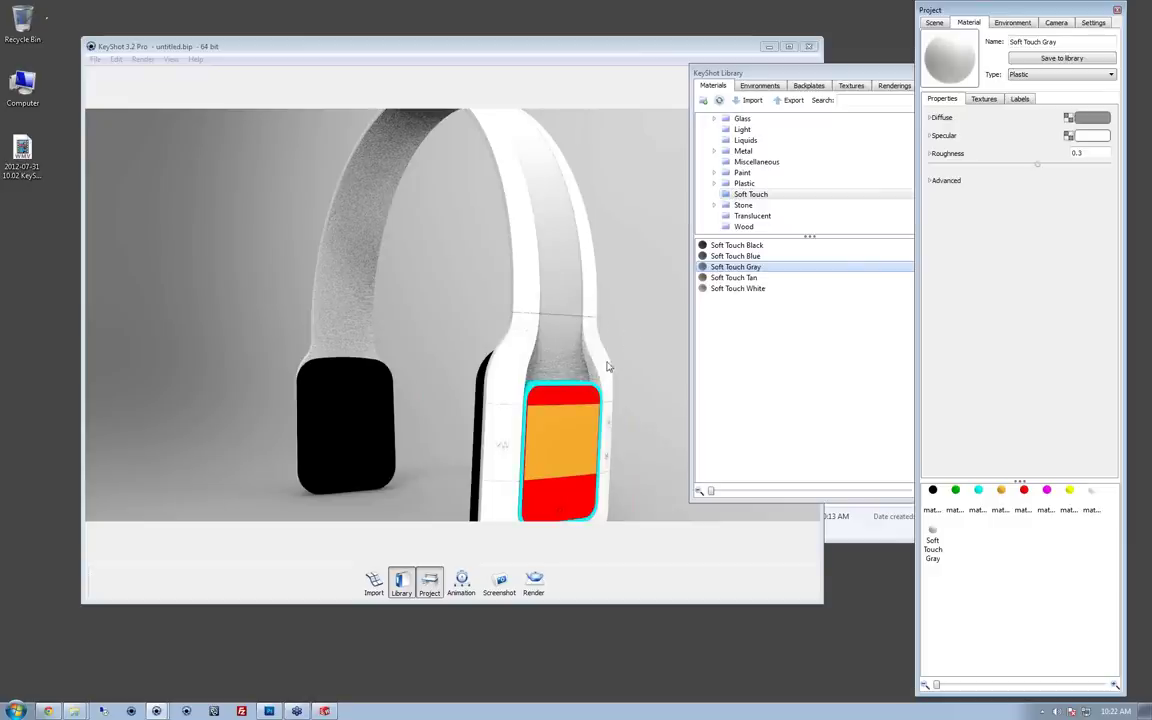
# Step: Try a roughness of 0 on the headband's Soft Touch Gray material, then raise it to about 0.15
pyautogui.moveTo(622, 436); pyautogui.dragTo(628, 411, button='middle')
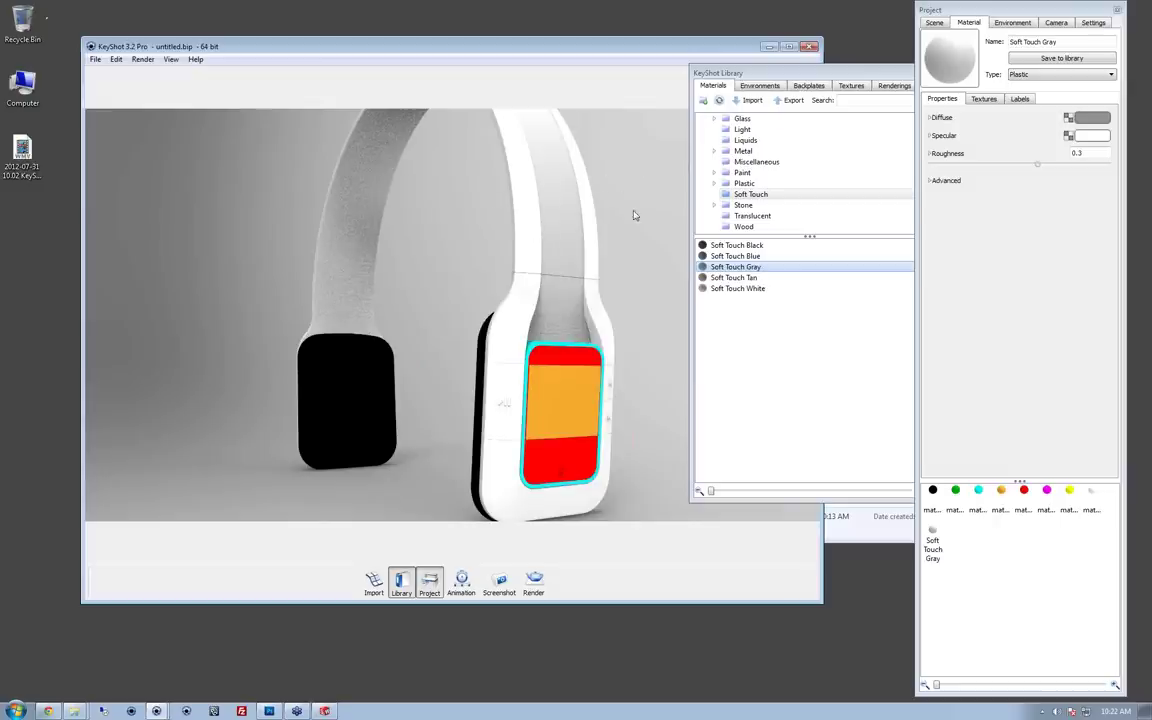
pyautogui.moveTo(620, 226); pyautogui.dragTo(558, 301)
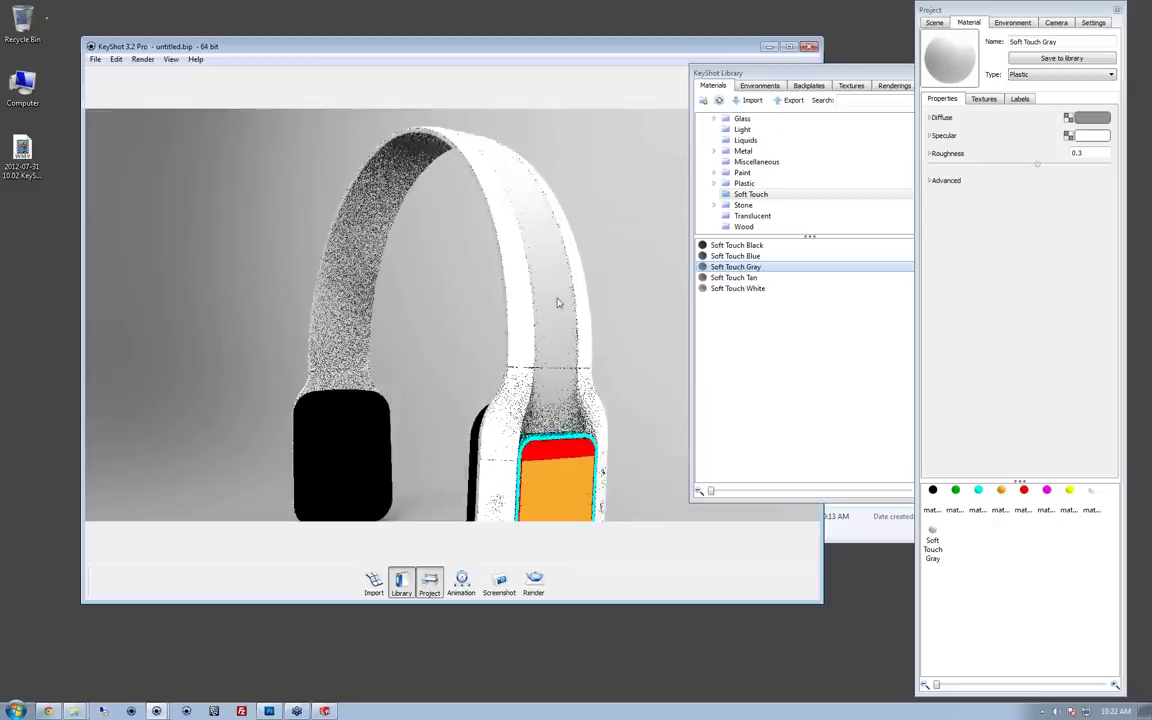
pyautogui.scroll(4, 609, 322)
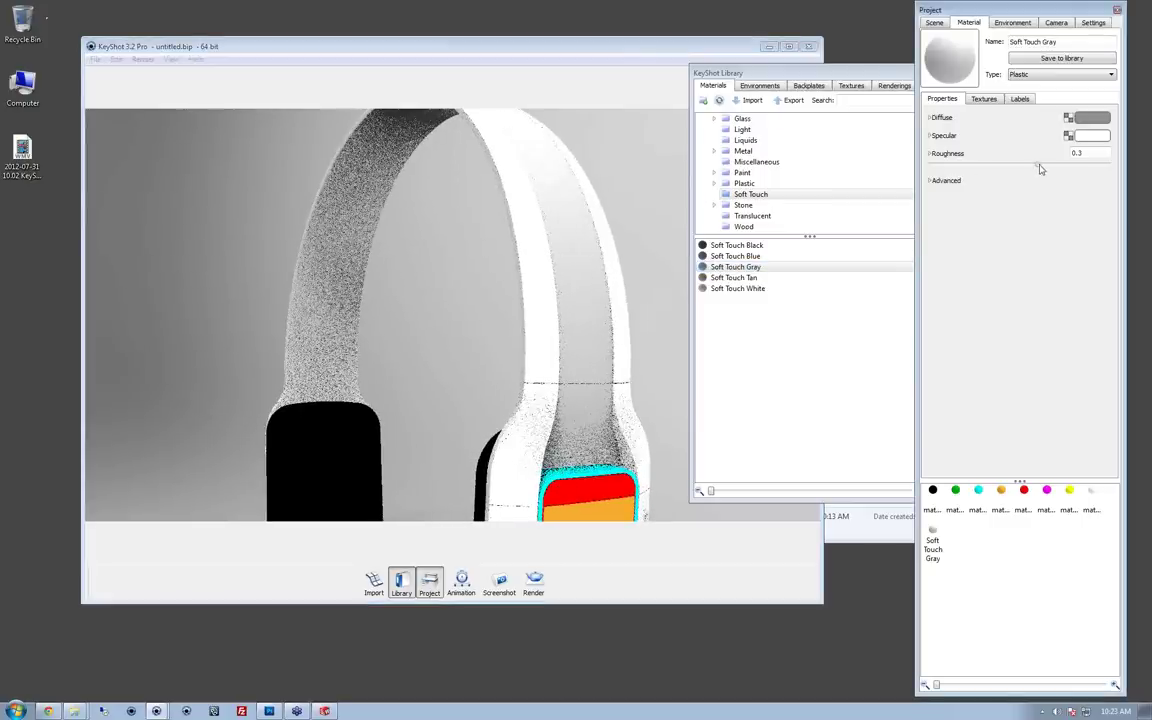
pyautogui.click(1075, 153)
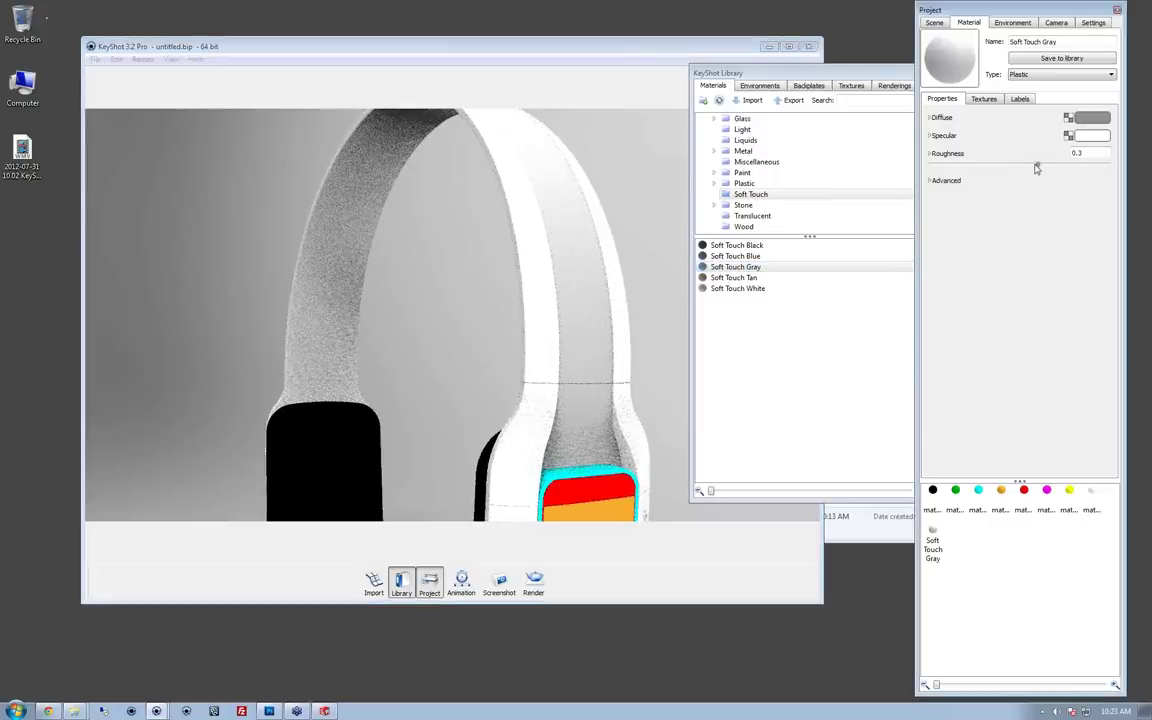
pyautogui.moveTo(1037, 164); pyautogui.dragTo(911, 157)
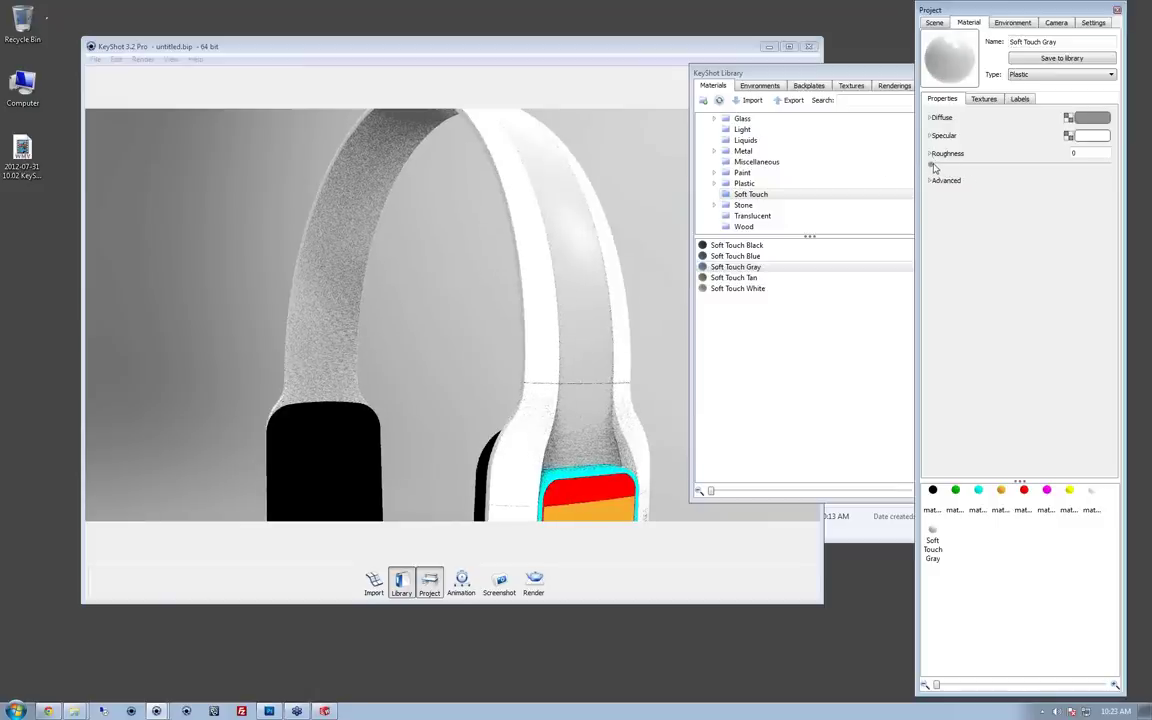
pyautogui.moveTo(932, 164); pyautogui.dragTo(985, 164)
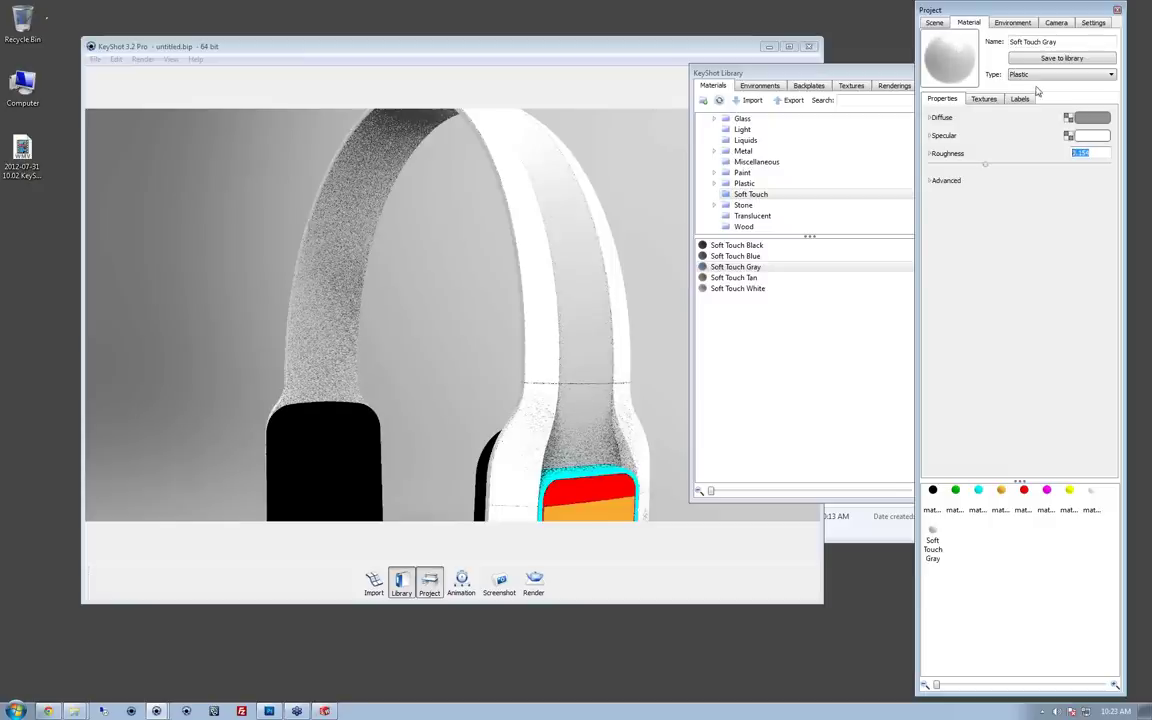
pyautogui.press('BackSpace')
pyautogui.click(984, 99)
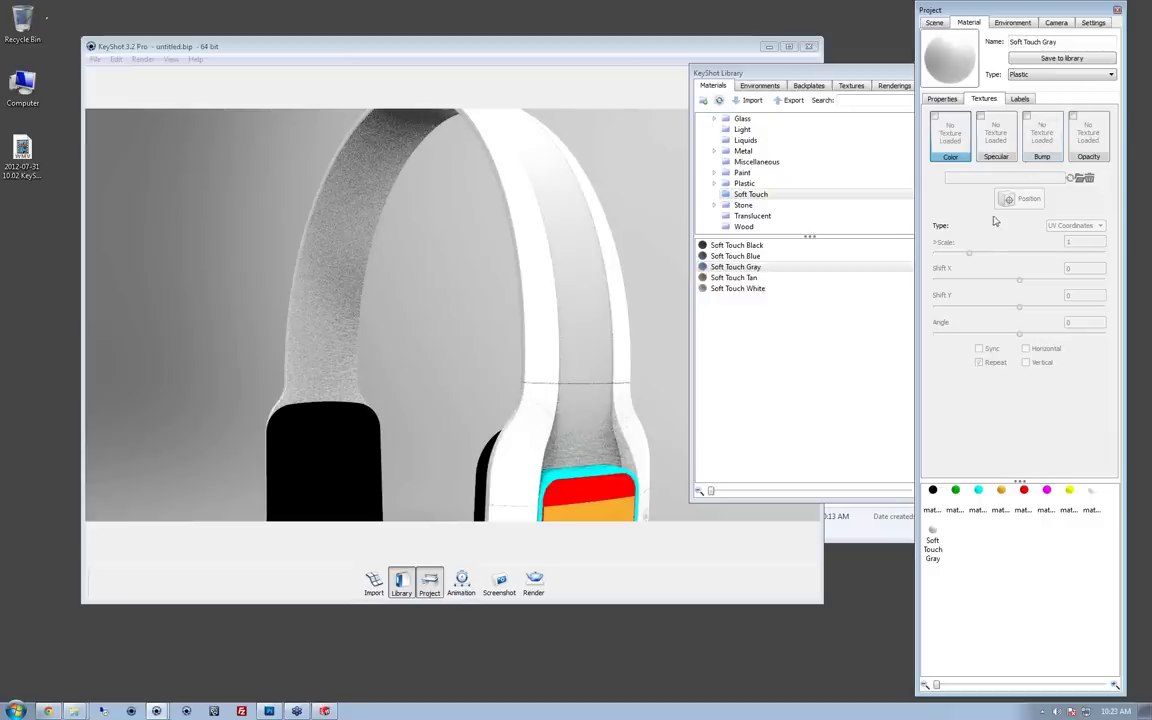
pyautogui.doubleClick(1030, 120)
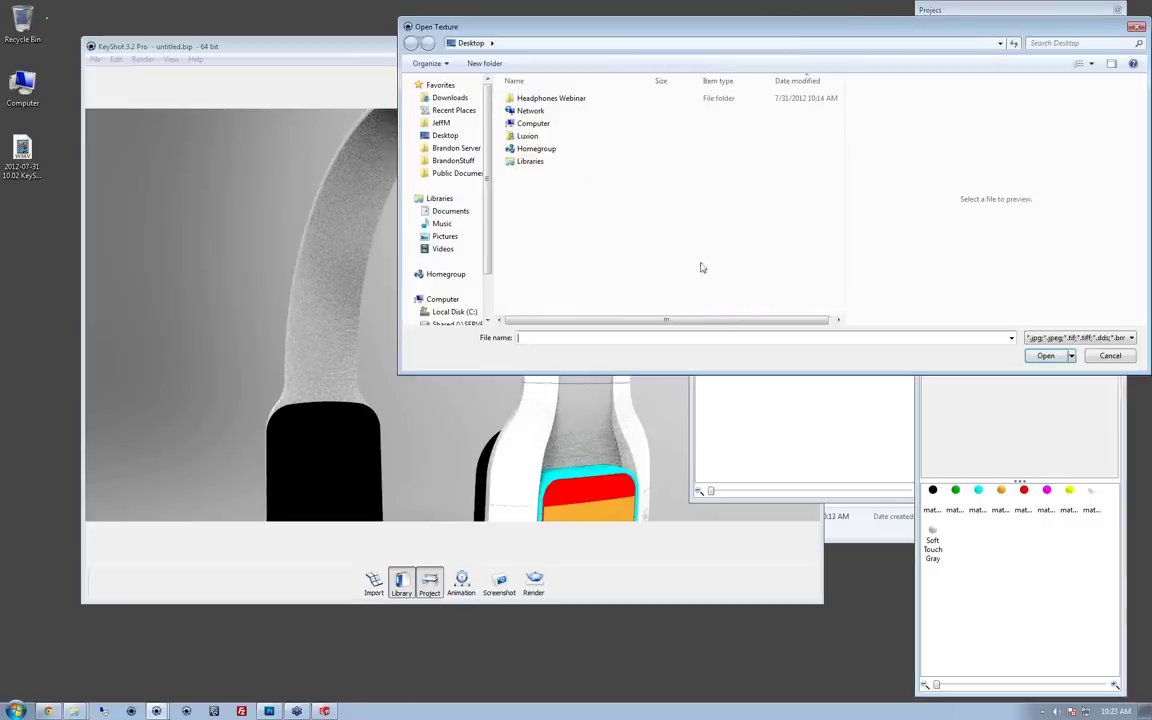
pyautogui.click(450, 98)
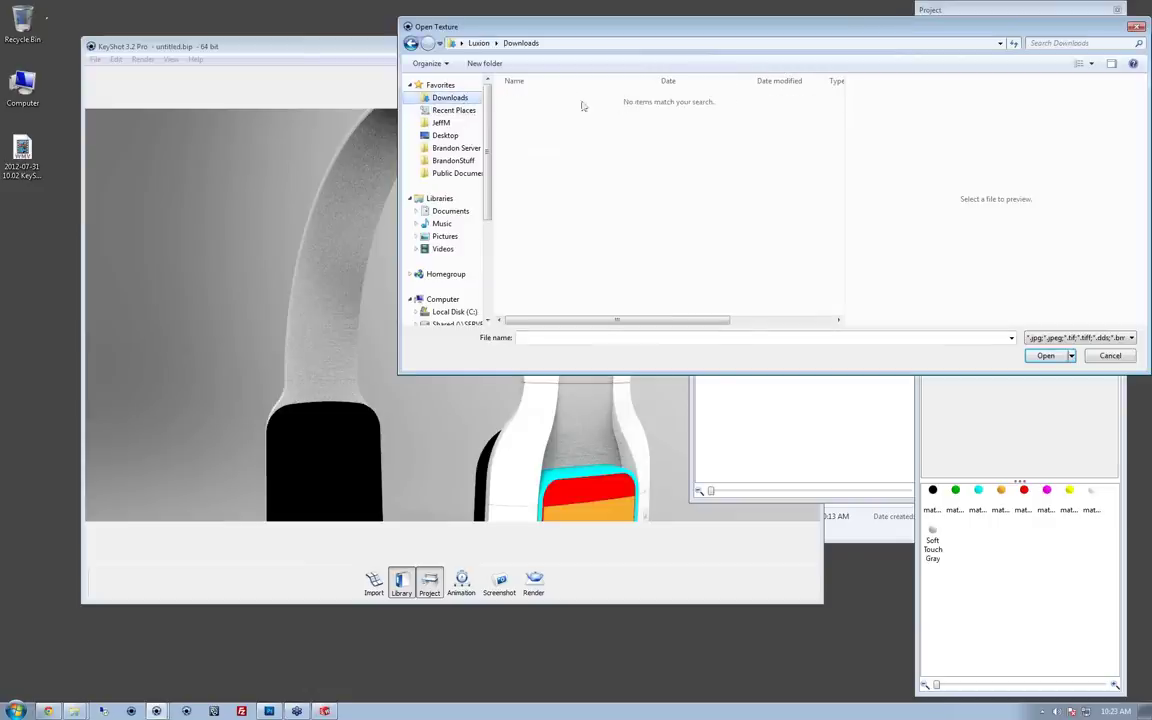
pyautogui.click(1110, 357)
# Step: Apply the library texture box_bump as a label on the white outer band
pyautogui.click(851, 86)
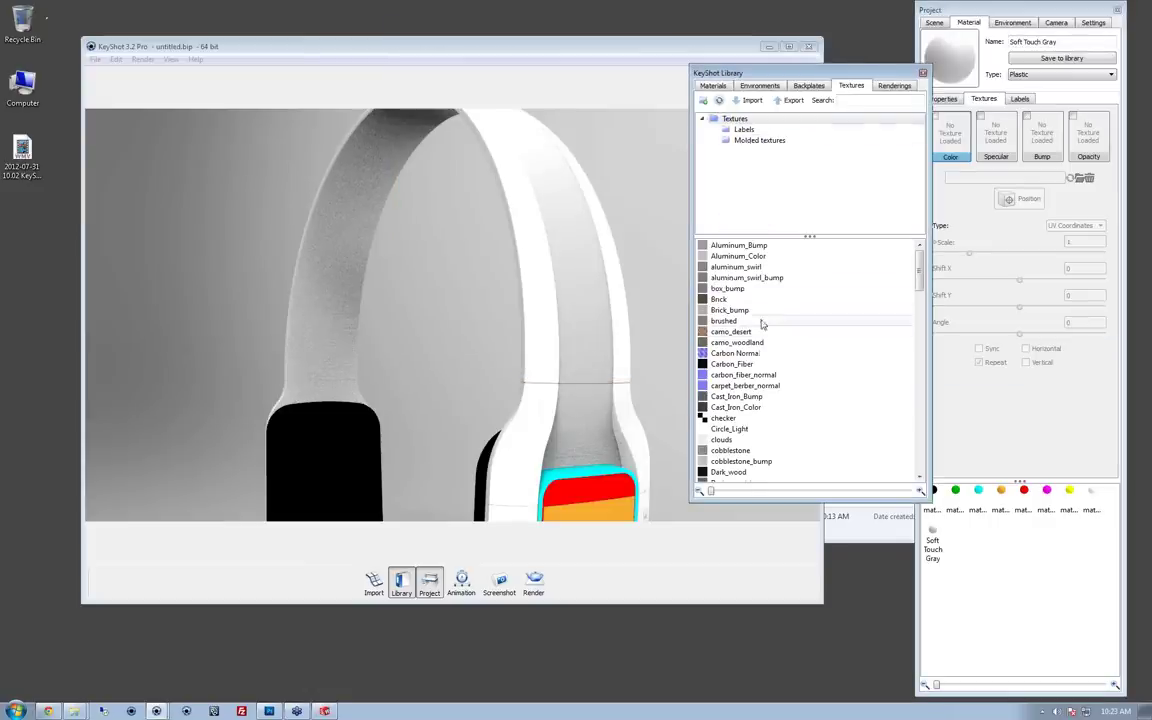
pyautogui.moveTo(740, 288); pyautogui.dragTo(548, 308)
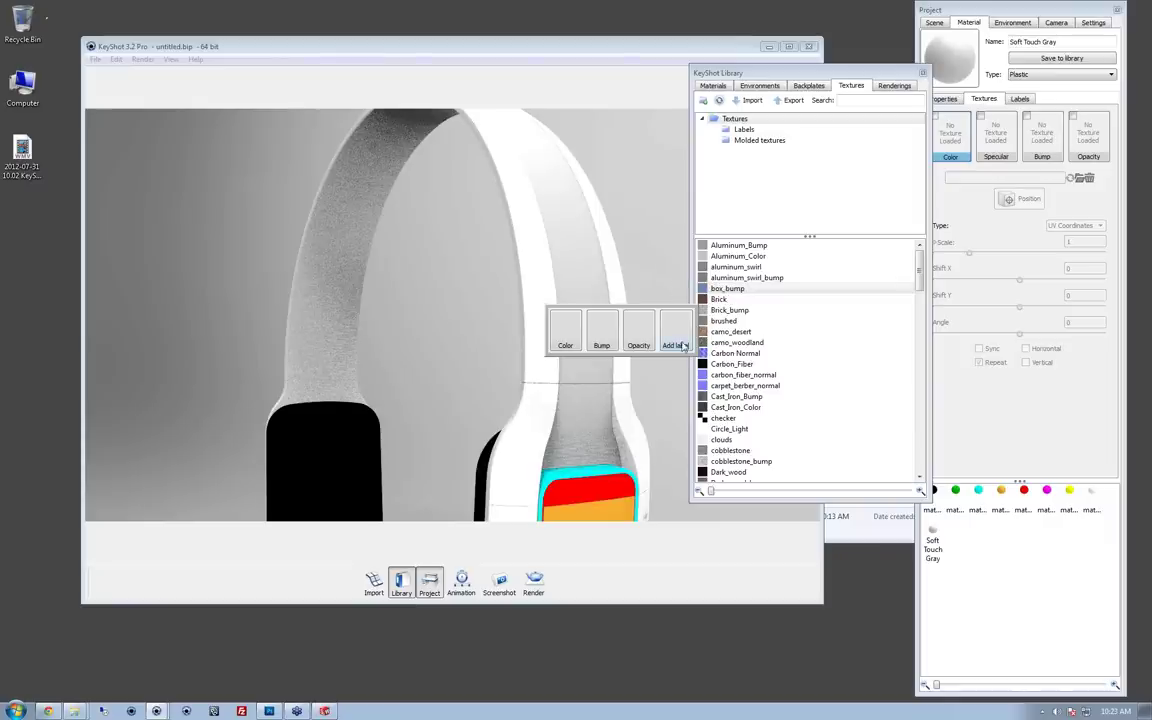
pyautogui.moveTo(680, 342); pyautogui.dragTo(679, 343)
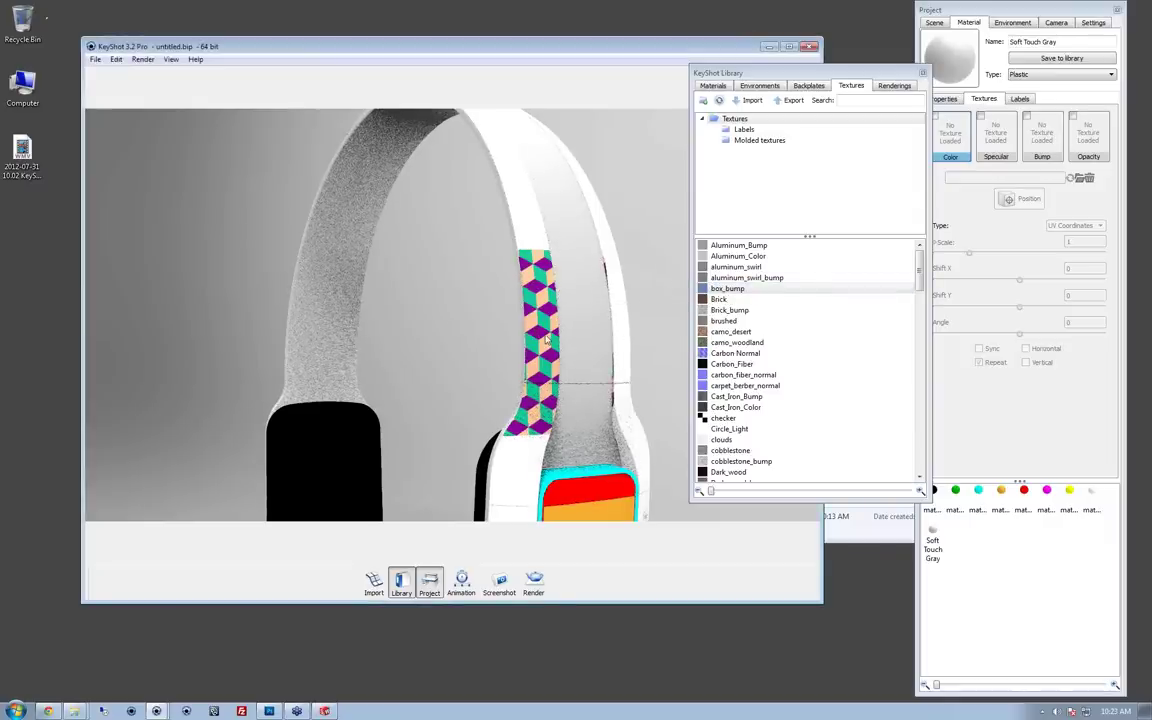
# Step: Open the white band's material and delete its box_bump.jpg label
pyautogui.doubleClick(546, 340)
pyautogui.click(1020, 99)
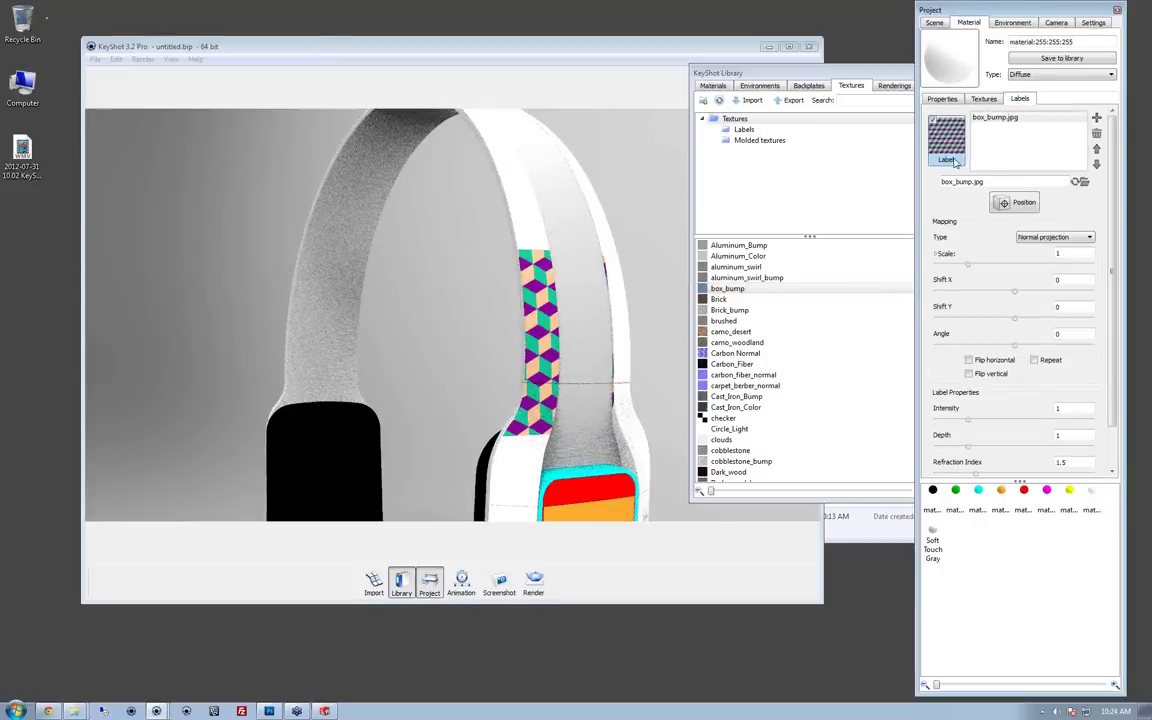
pyautogui.click(1096, 132)
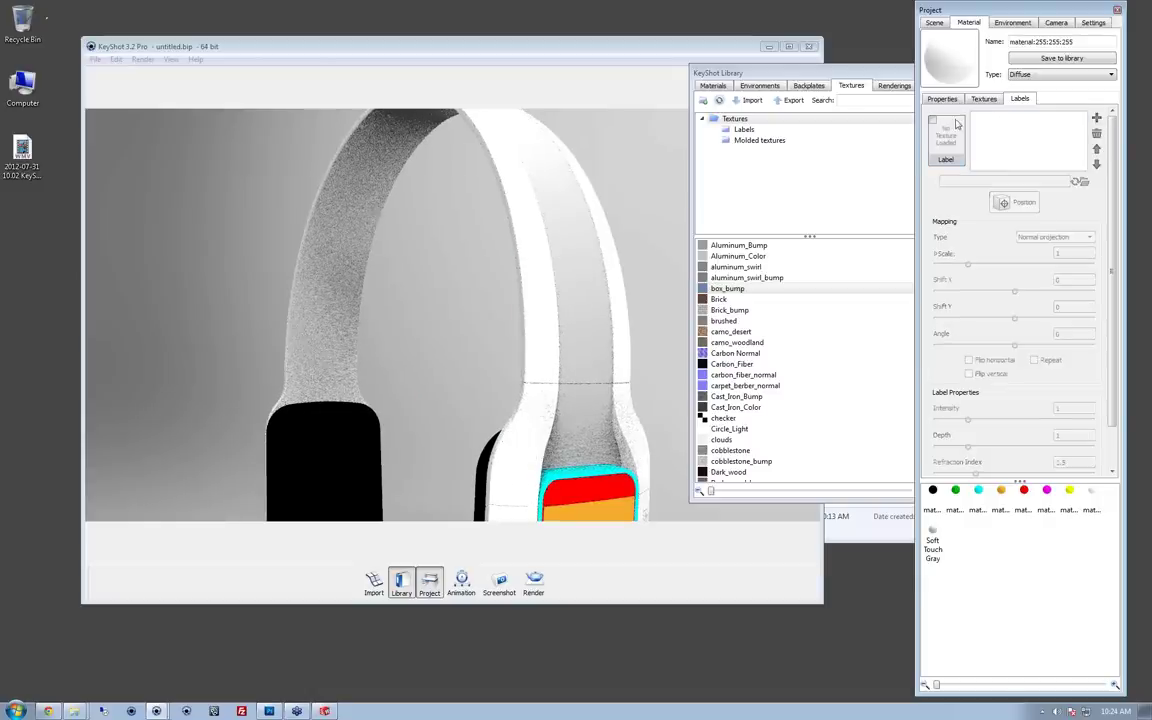
# Step: Close the KeyShot library and bring the Headphones Webinar folder window forward, clear of the headphone's ear cups
pyautogui.moveTo(893, 73); pyautogui.dragTo(845, 118)
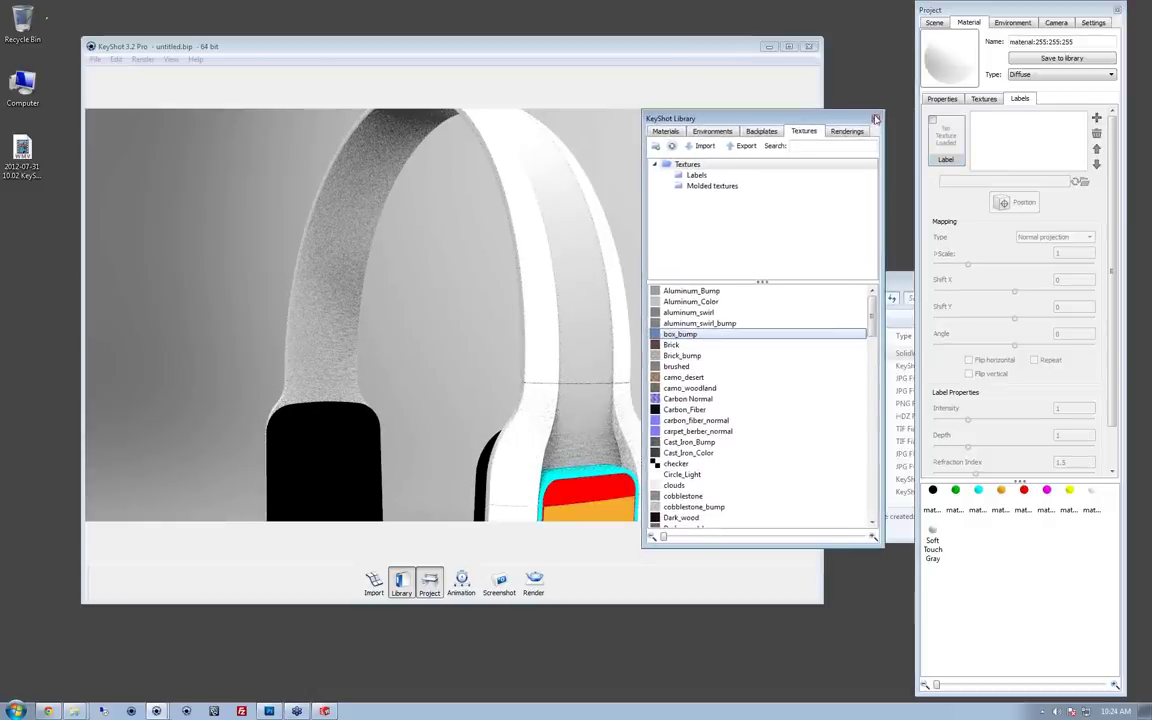
pyautogui.click(875, 119)
pyautogui.click(876, 277)
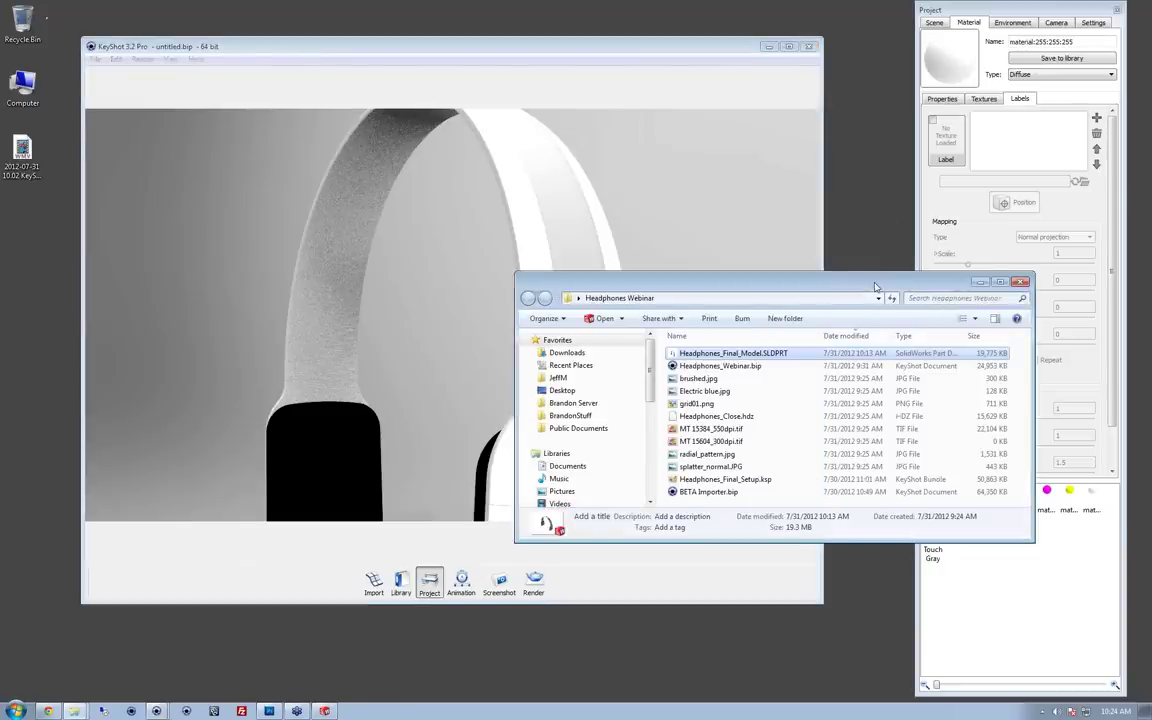
pyautogui.moveTo(876, 277); pyautogui.dragTo(980, 36)
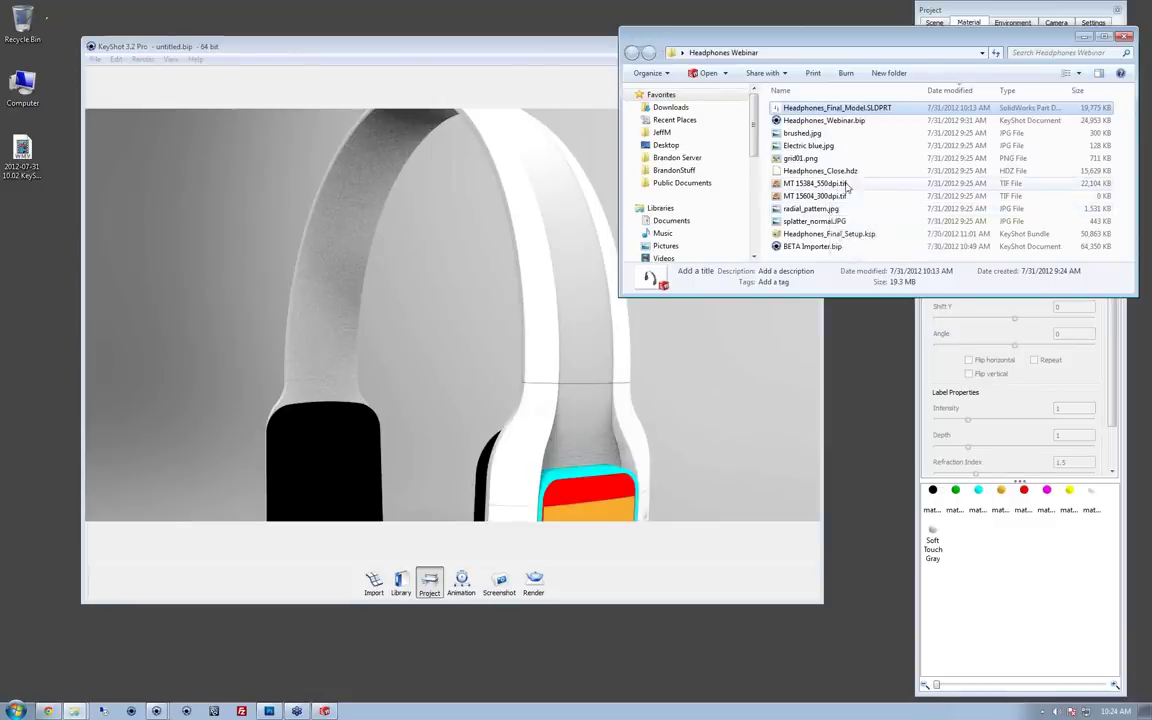
# Step: Display the folder's files as enlarged thumbnails, examine splatter_normal.JPG and preview MT 15604_300dpi.tif in the preview pane
pyautogui.click(1078, 75)
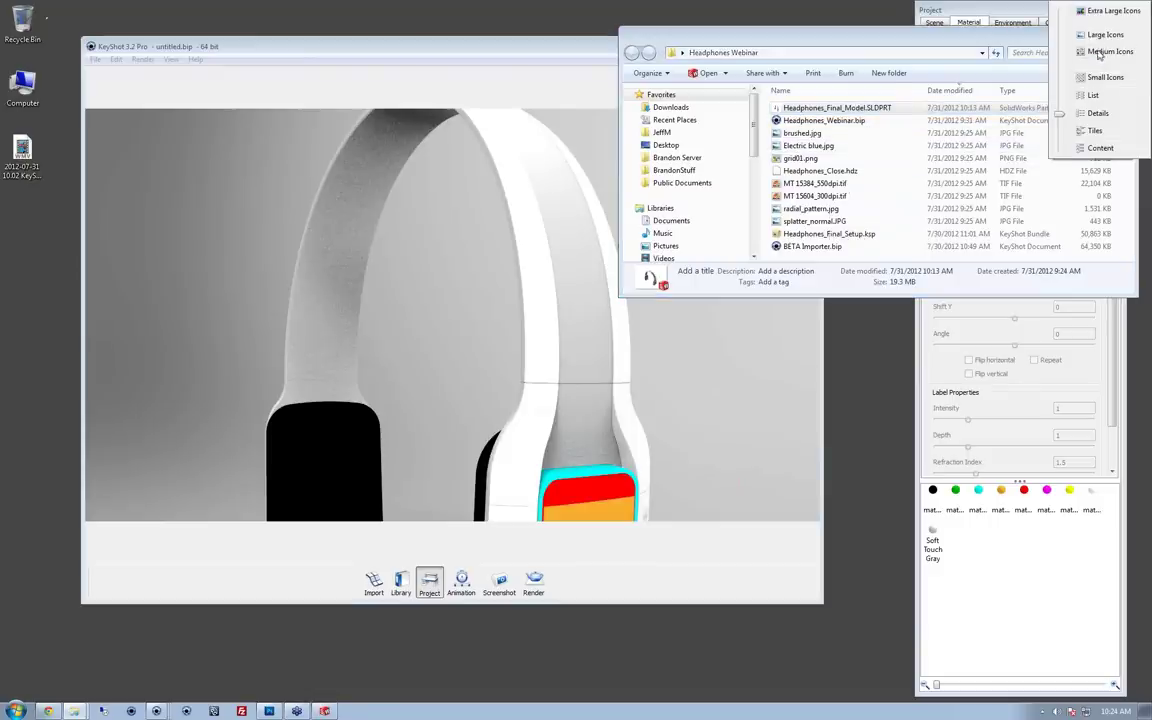
pyautogui.click(1103, 52)
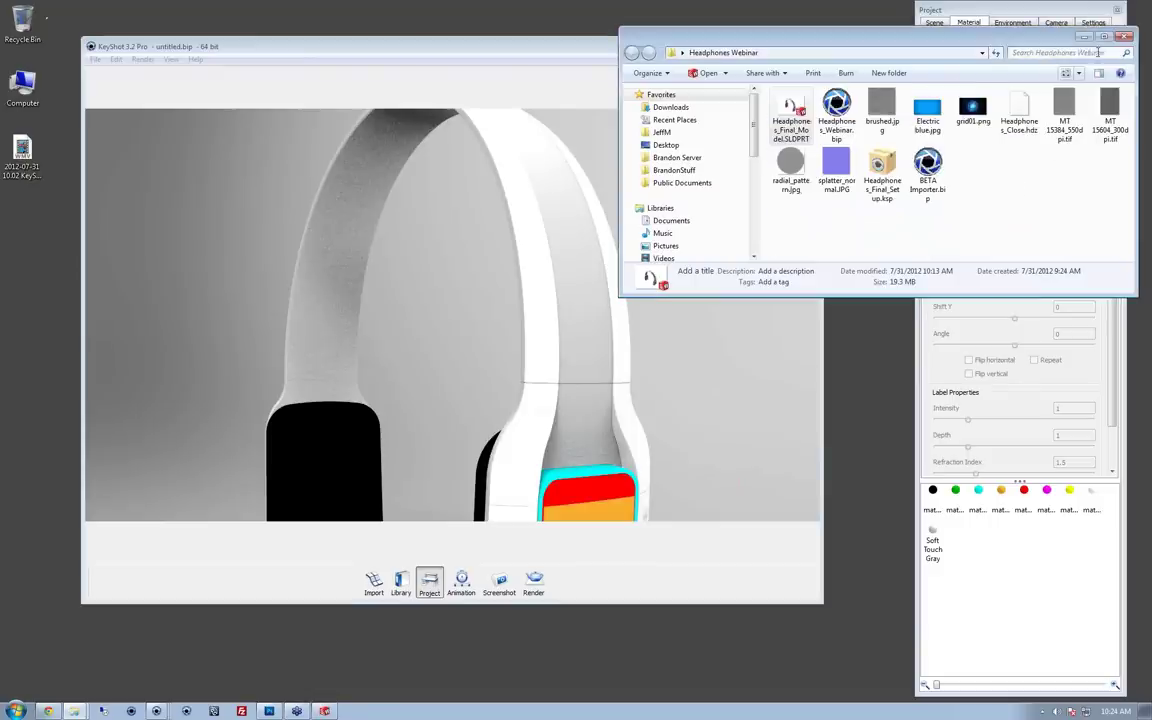
pyautogui.click(840, 167)
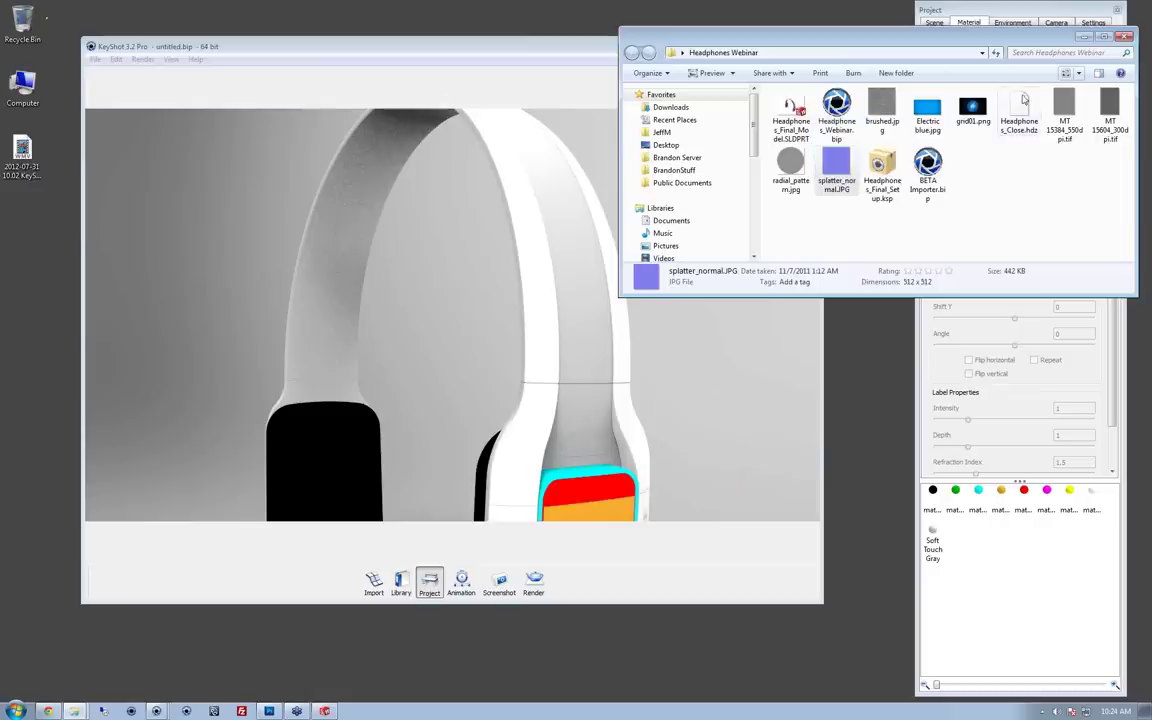
pyautogui.click(1078, 73)
pyautogui.click(1024, 50)
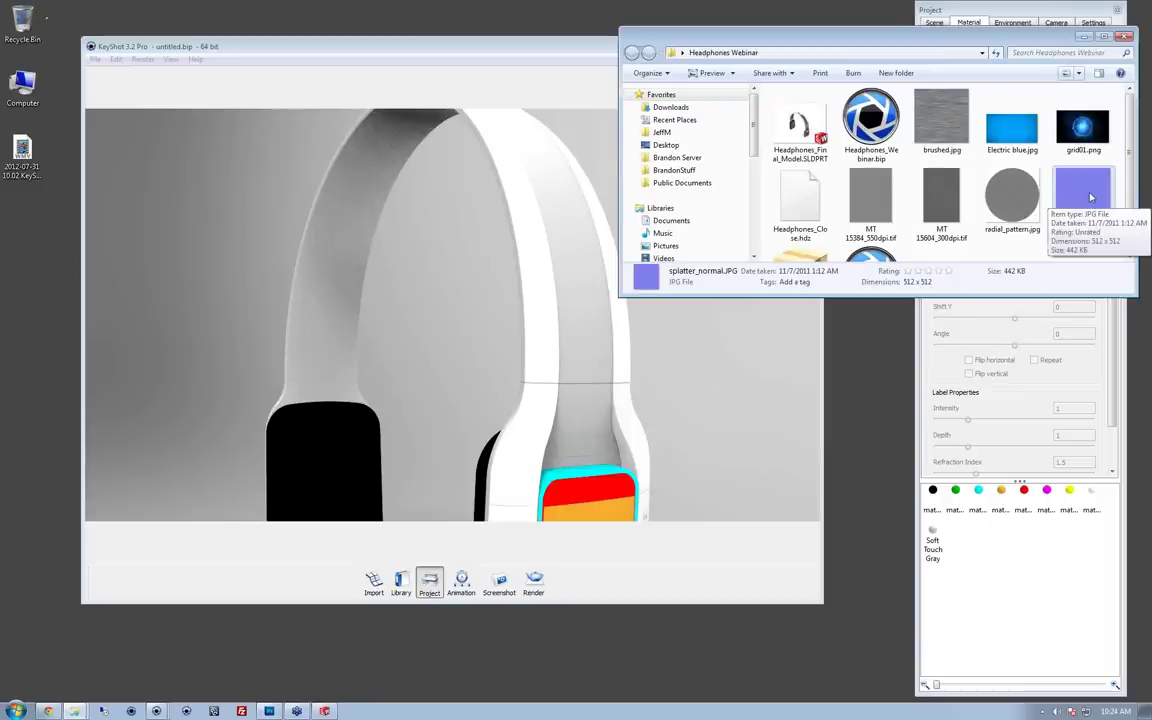
pyautogui.click(951, 197)
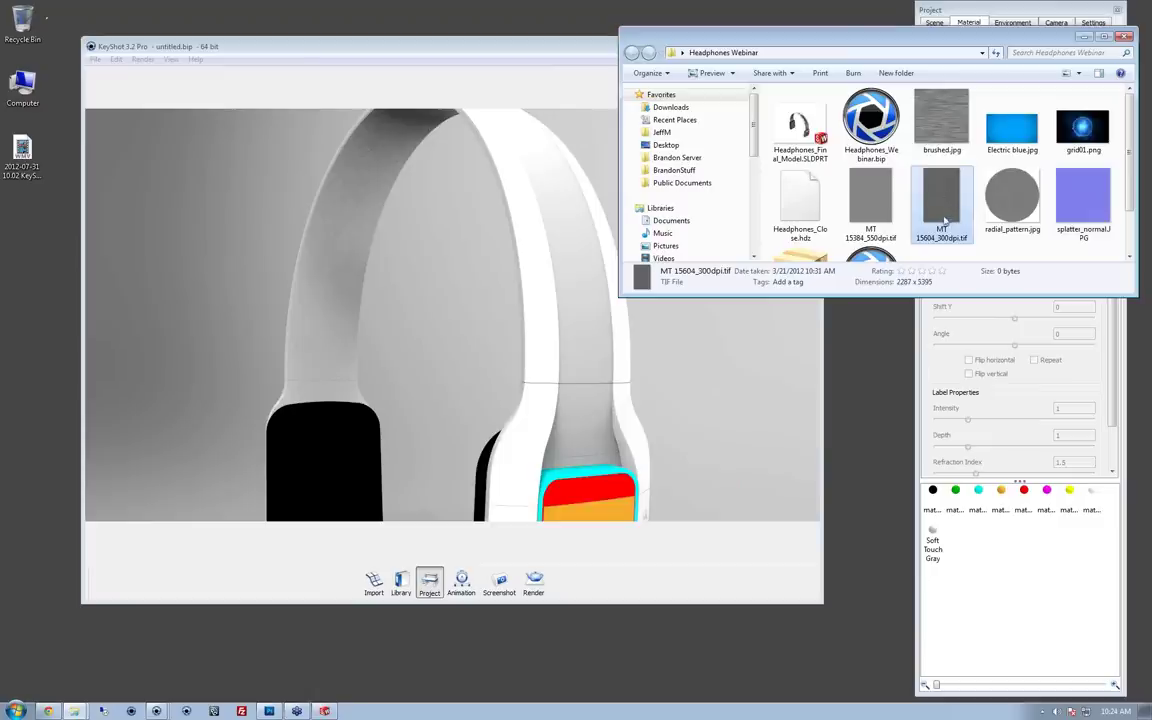
pyautogui.click(1098, 75)
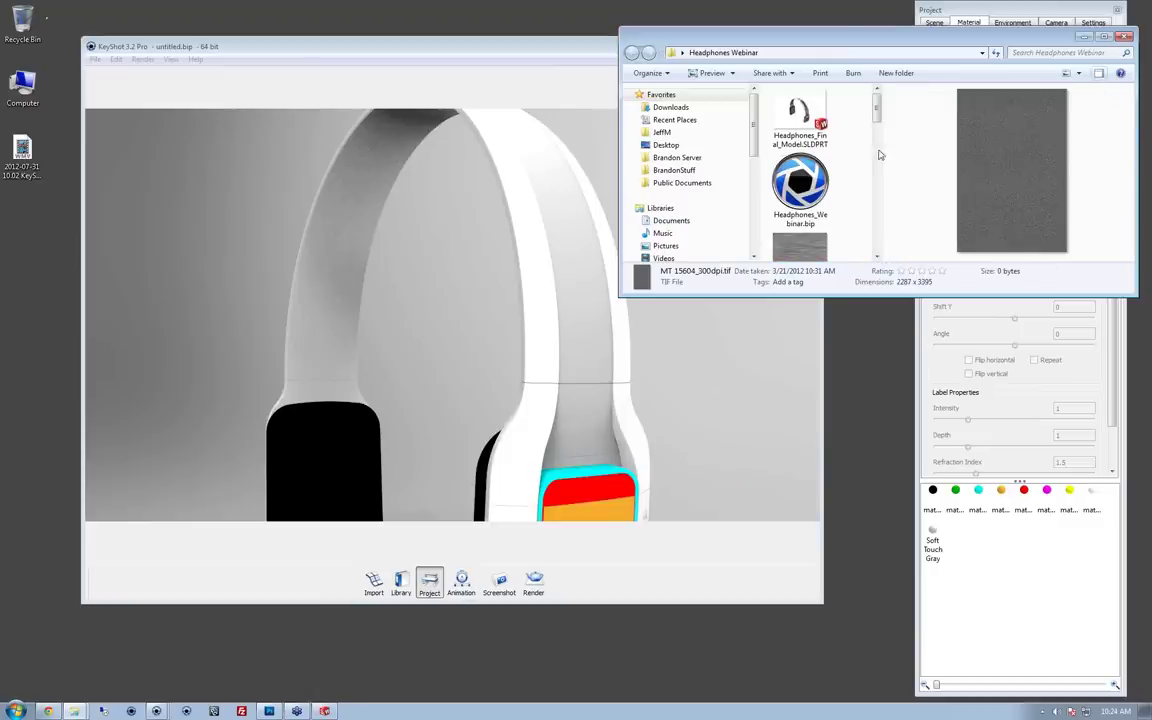
# Step: Apply splatter_normal.JPG from the Headphones Webinar folder as a bump texture on the gray headband
pyautogui.moveTo(878, 108); pyautogui.dragTo(888, 193)
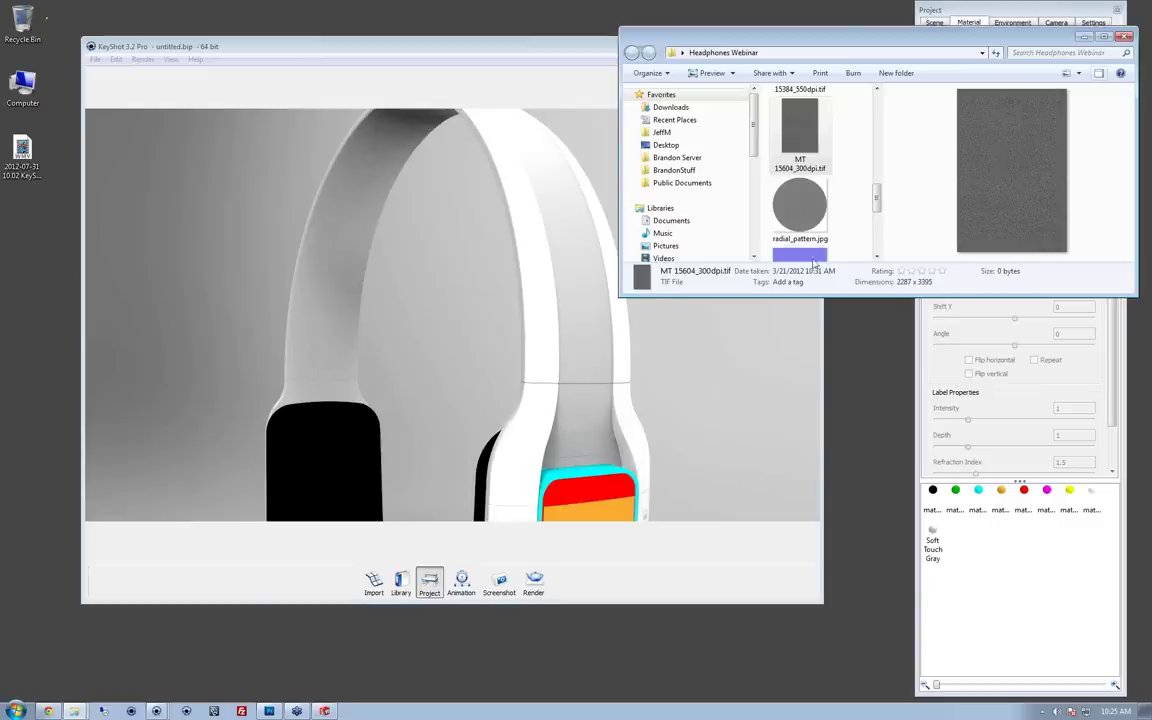
pyautogui.press('Down')
pyautogui.press('Down')
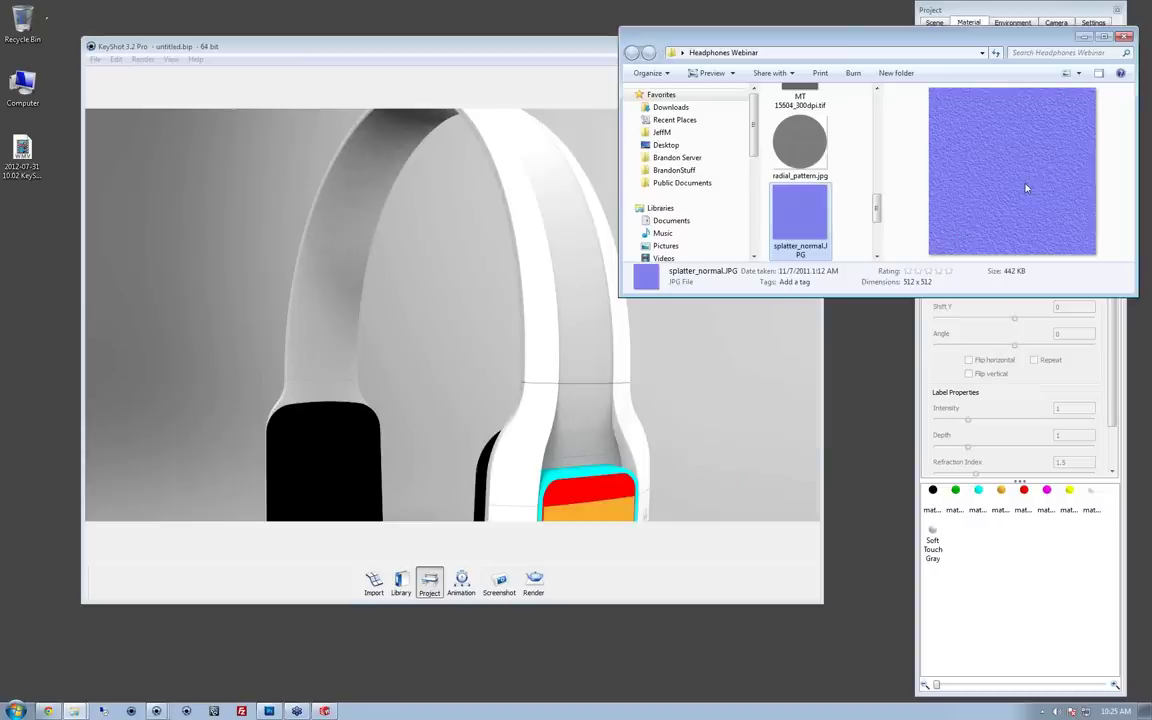
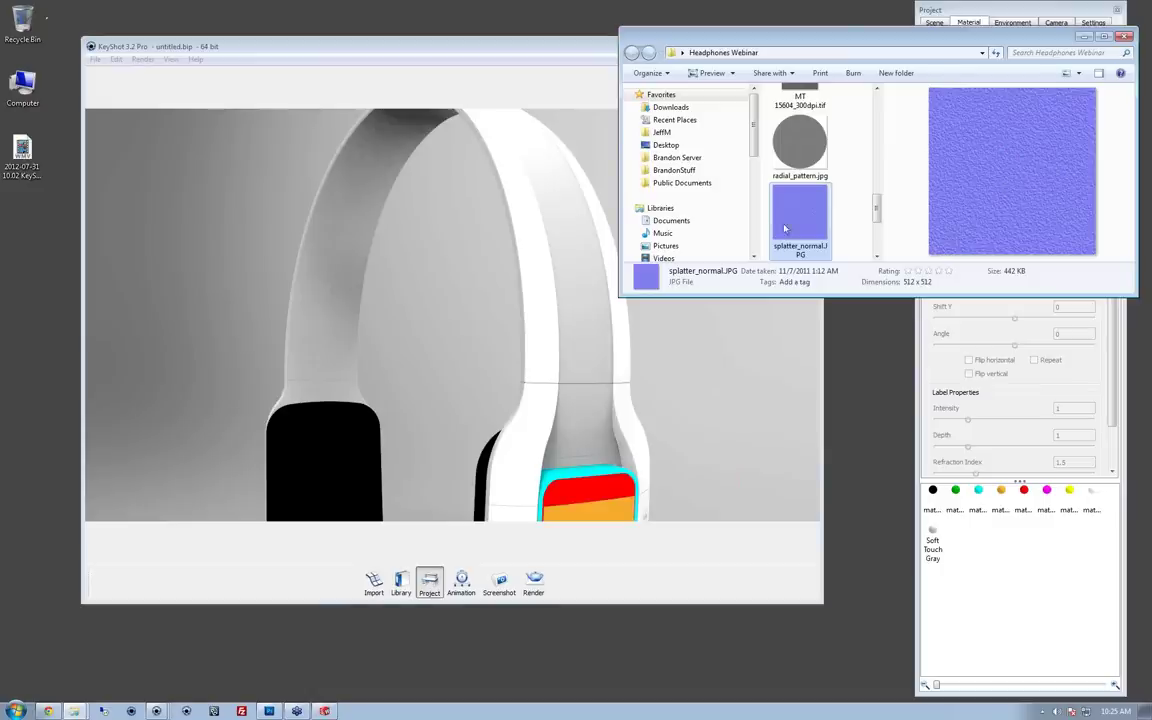
pyautogui.moveTo(785, 229); pyautogui.dragTo(582, 299)
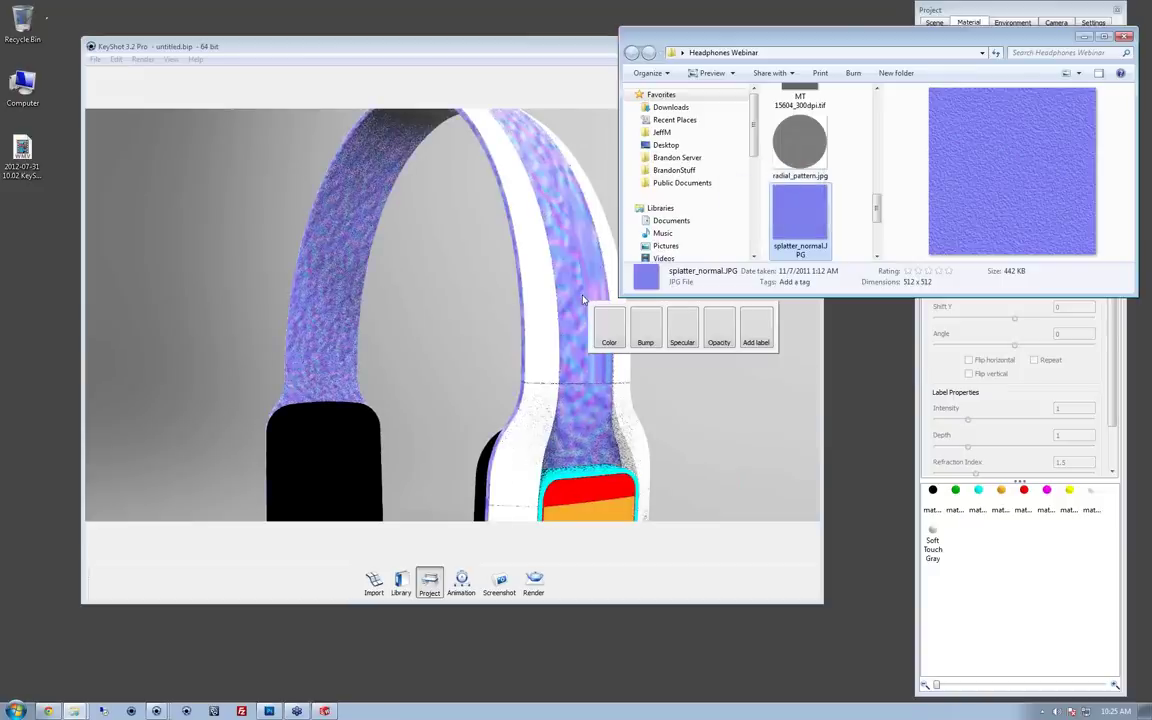
pyautogui.click(647, 325)
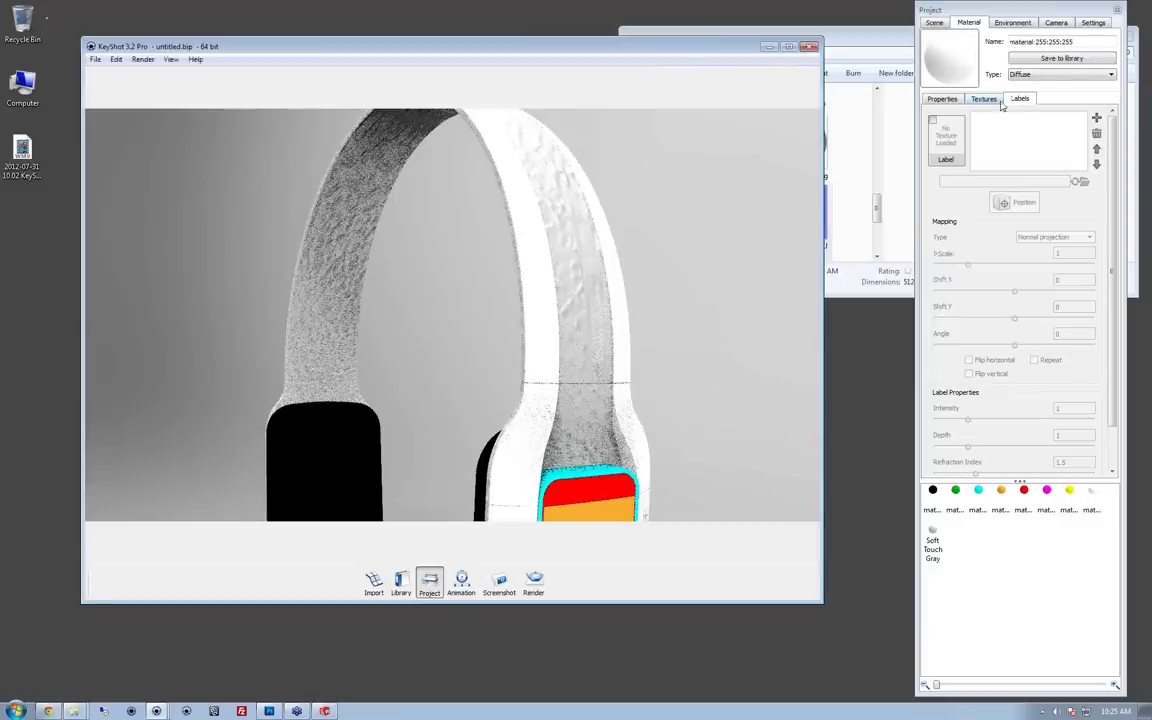
# Step: Open the headband's Soft Touch Gray material and set its bump texture's mapping type to Box Map
pyautogui.doubleClick(600, 317)
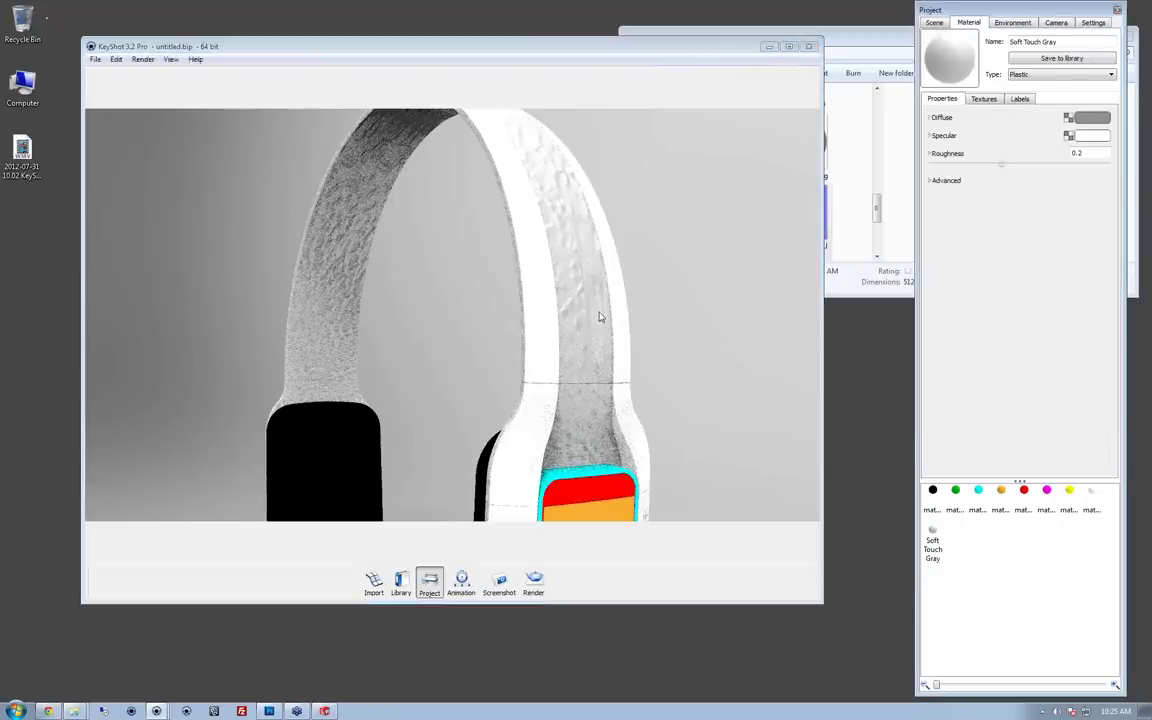
pyautogui.click(988, 99)
pyautogui.click(1040, 153)
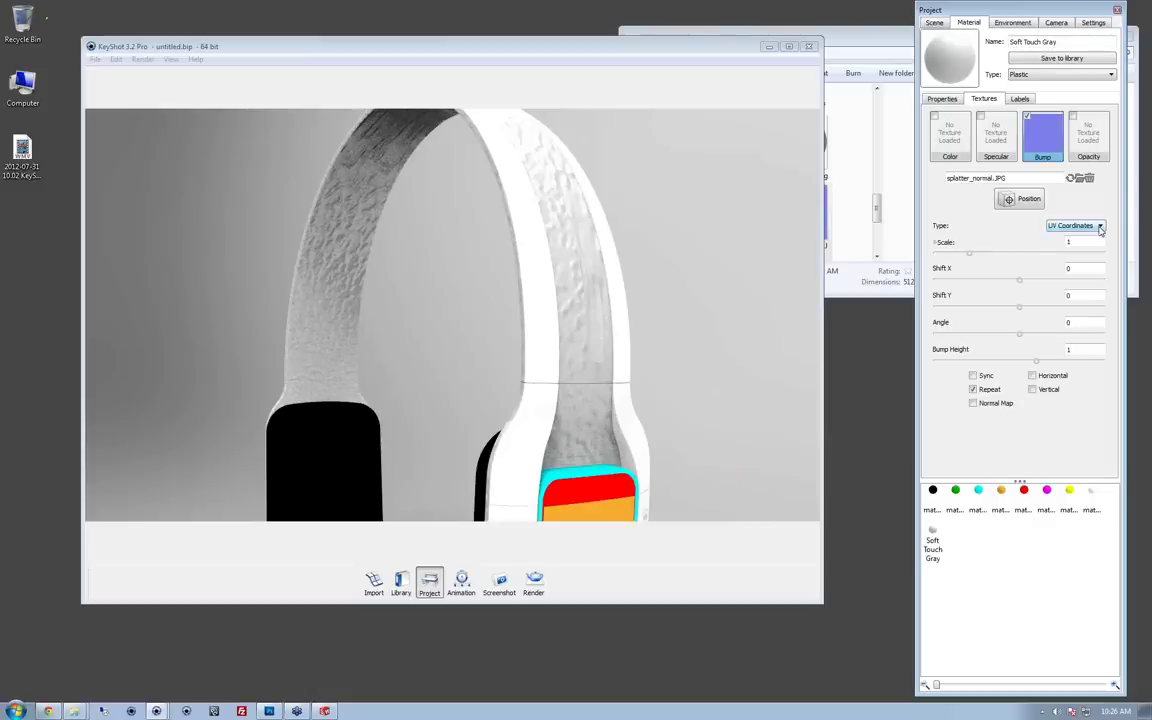
pyautogui.click(1100, 227)
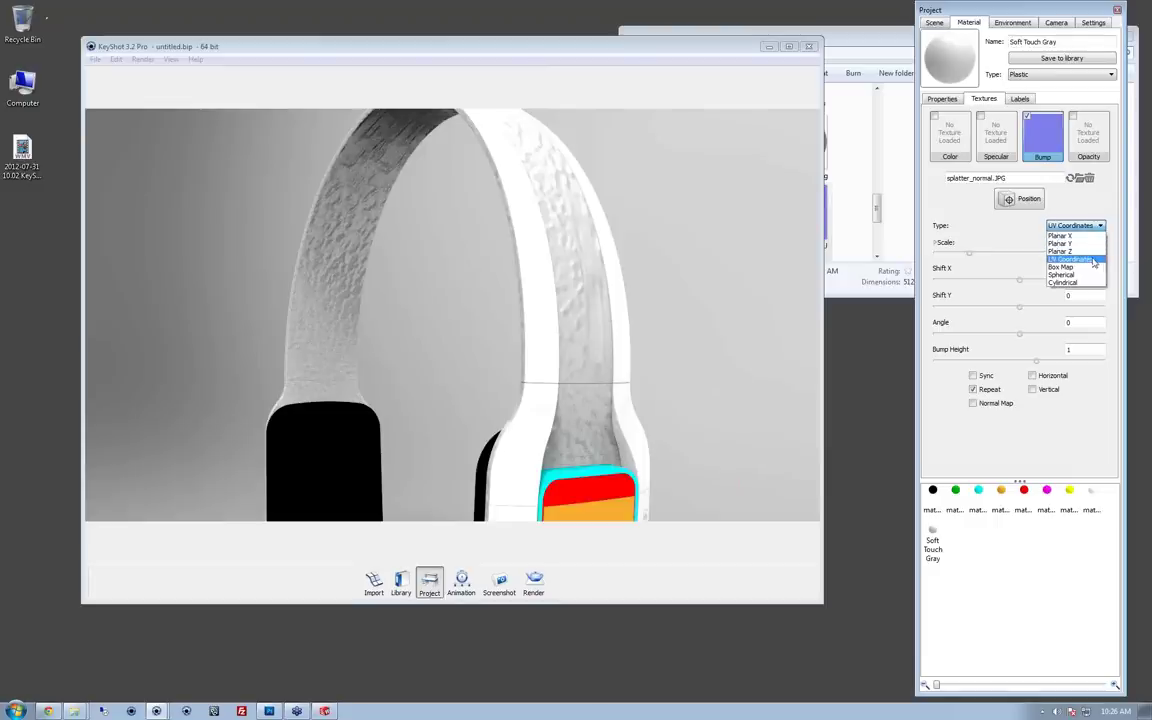
pyautogui.click(1093, 267)
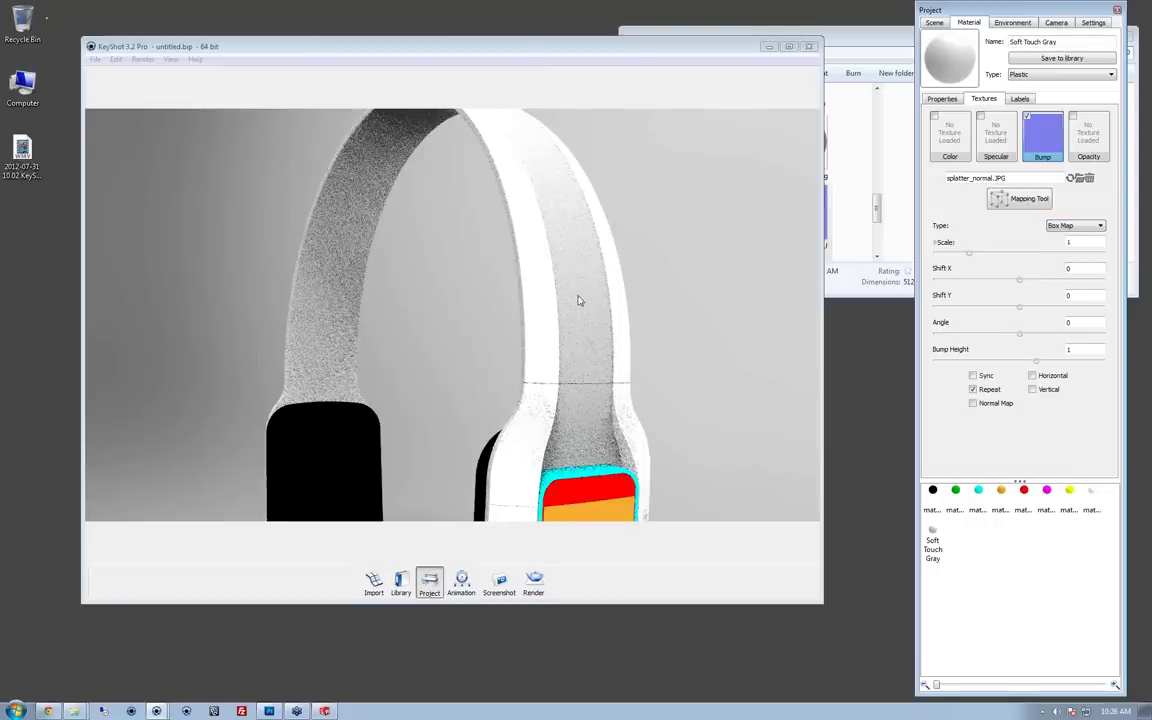
# Step: Inspect the headband's bump up close and set the box-mapped bump texture's scale to .375
pyautogui.click(457, 321)
pyautogui.scroll(3, 700, 314)
pyautogui.scroll(1, 700, 314)
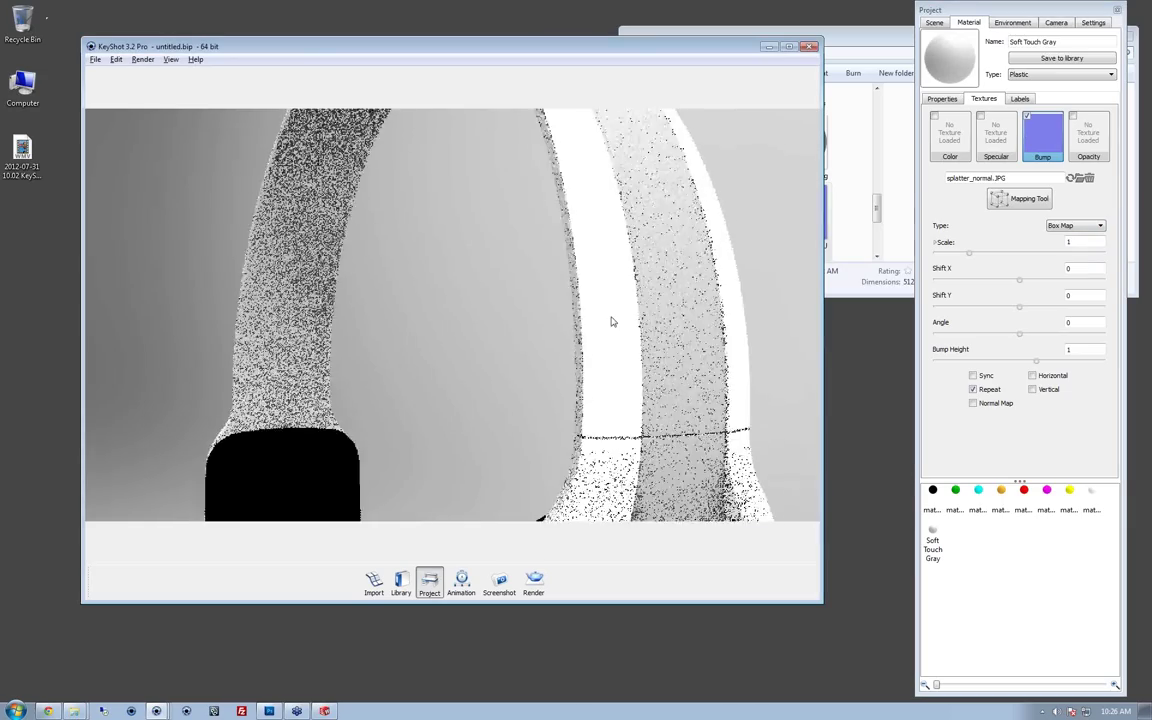
pyautogui.moveTo(589, 358); pyautogui.dragTo(508, 357)
pyautogui.scroll(5, 702, 342)
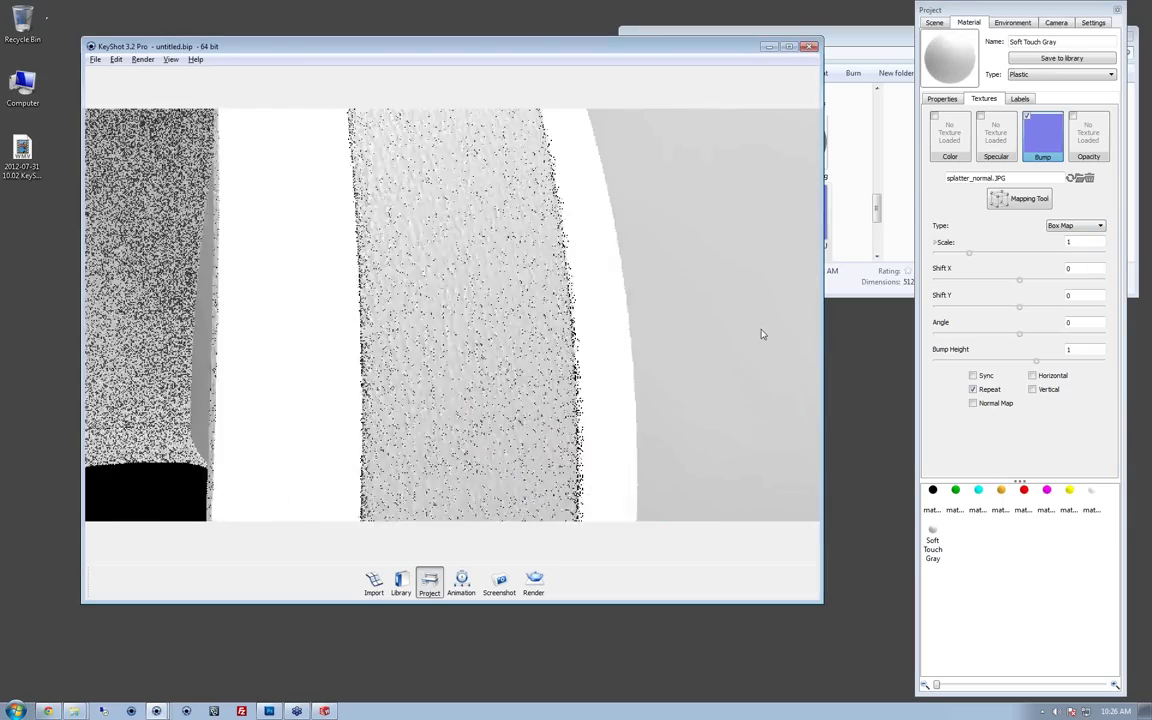
pyautogui.moveTo(703, 344)
pyautogui.mouseDown()
pyautogui.moveTo(717, 333)
pyautogui.moveTo(689, 342)
pyautogui.moveTo(714, 326)
pyautogui.mouseUp()
pyautogui.scroll(-3, 674, 338)
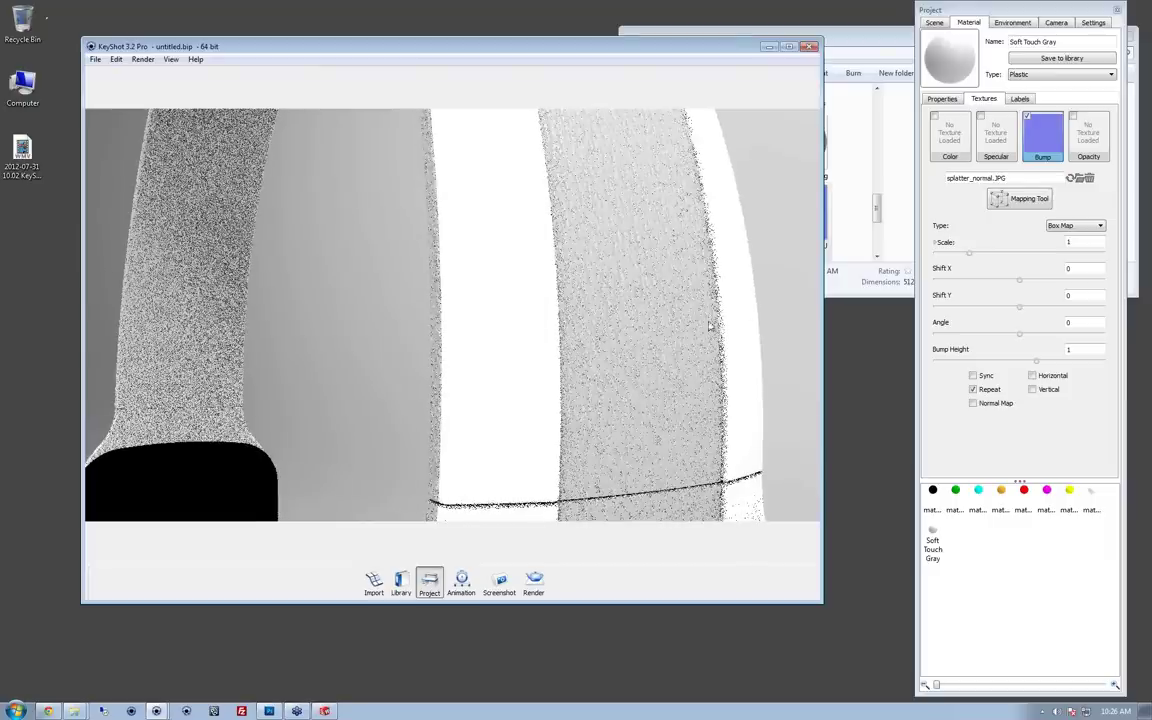
pyautogui.click(1001, 204)
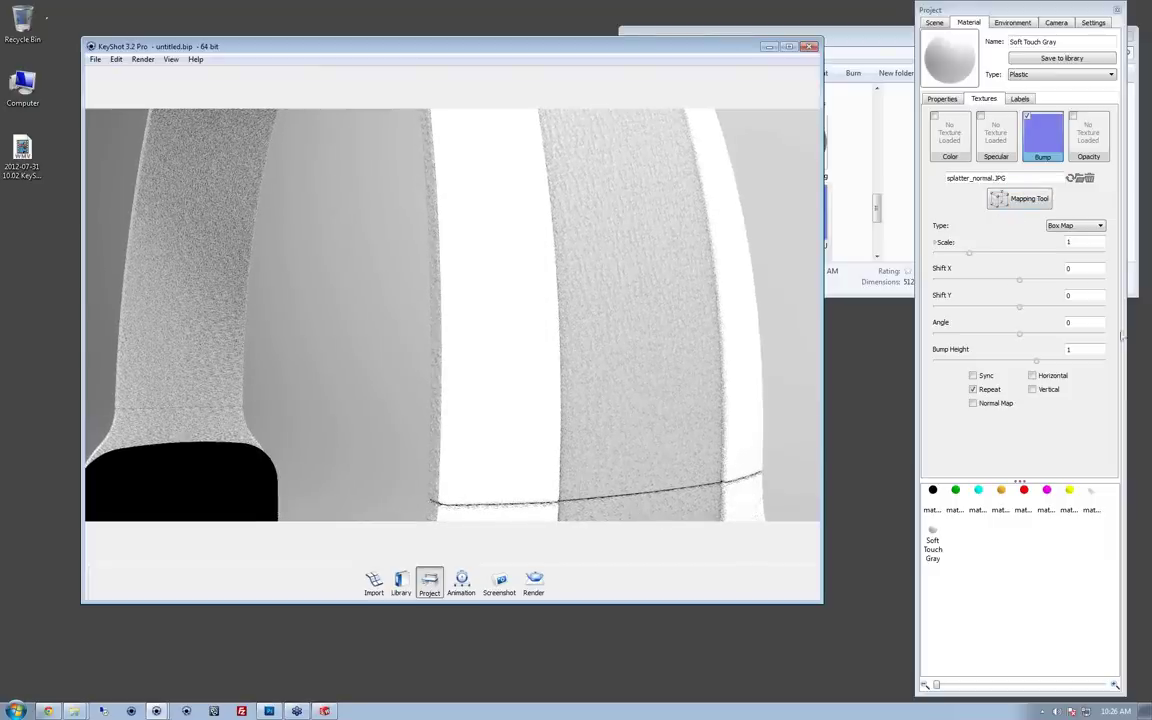
pyautogui.doubleClick(1095, 240)
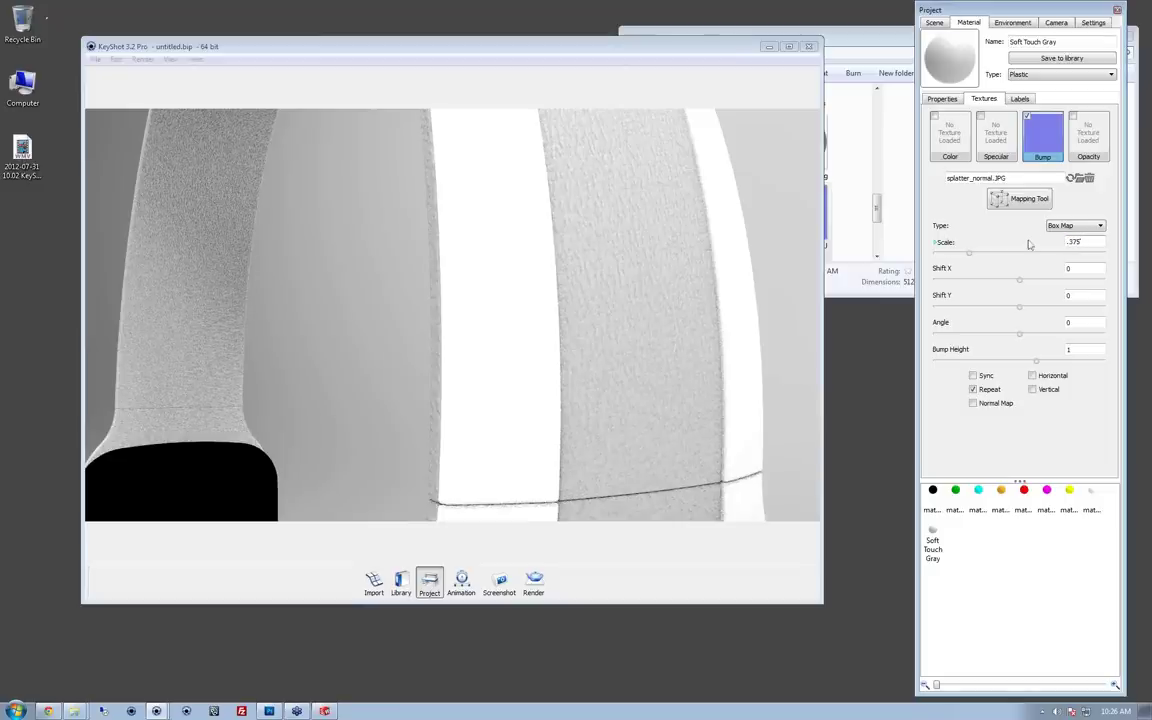
pyautogui.write('.375')
pyautogui.press('Return')
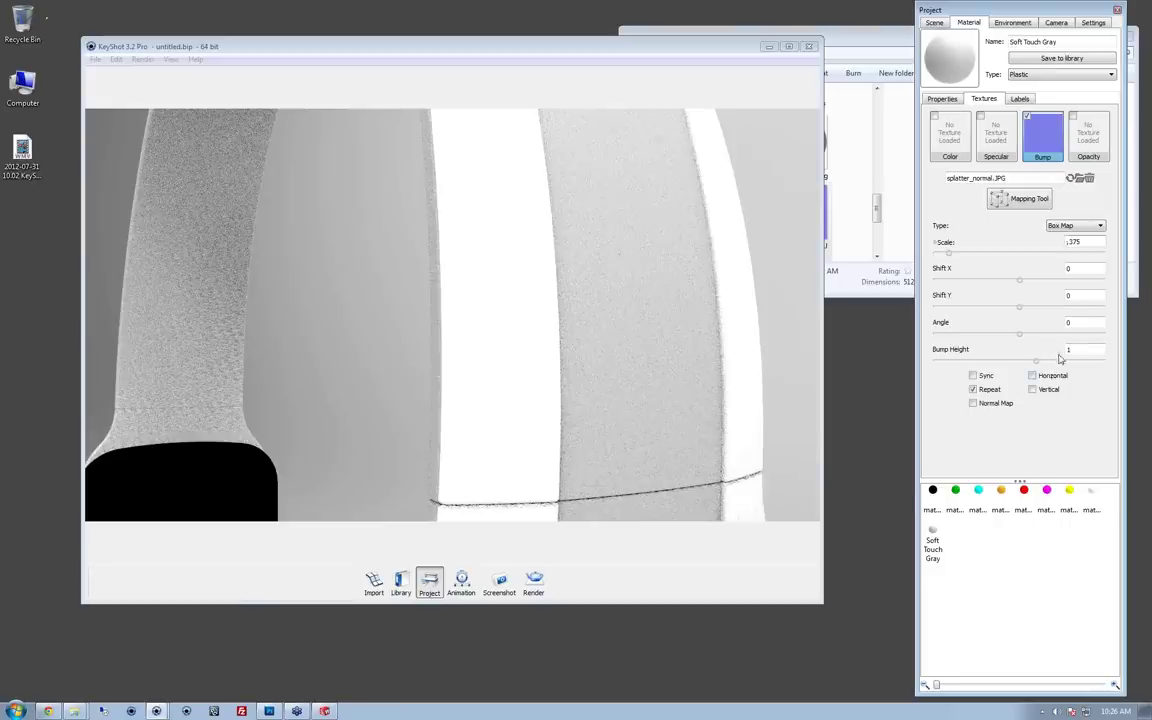
# Step: Set the splatter bump height to .375 and lower the Soft Touch Gray roughness to about 0.13
pyautogui.moveTo(1075, 349); pyautogui.dragTo(1055, 350)
pyautogui.press('Return')
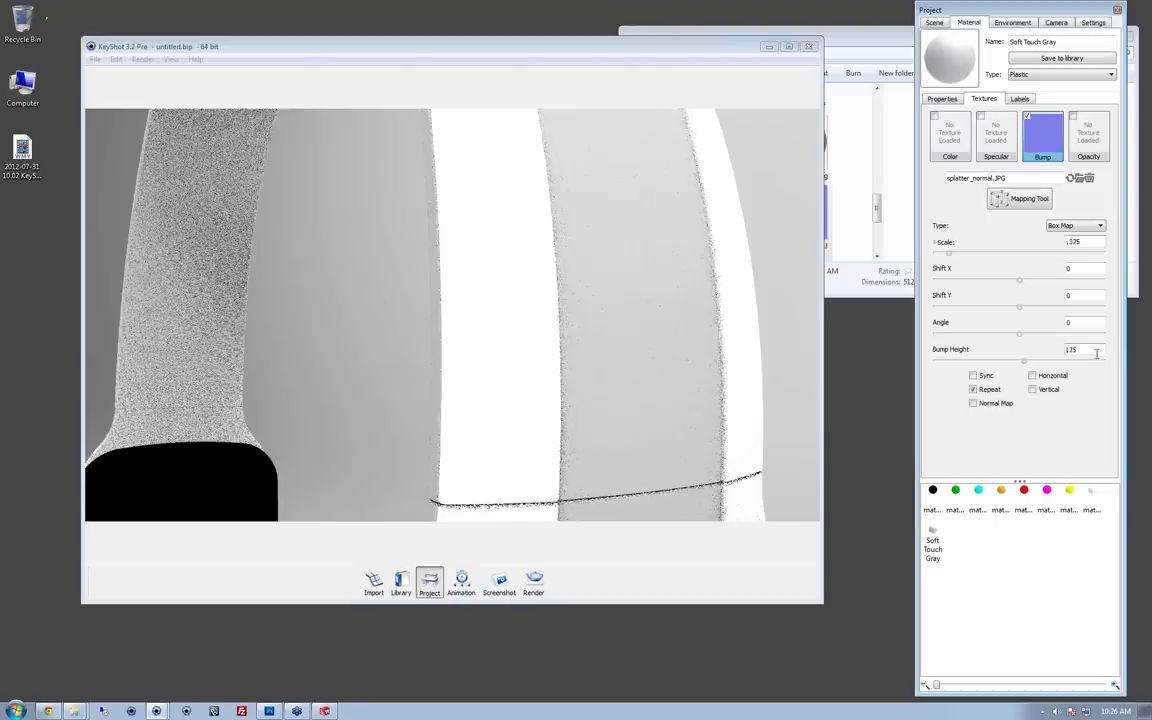
pyautogui.moveTo(1095, 352); pyautogui.dragTo(1035, 360)
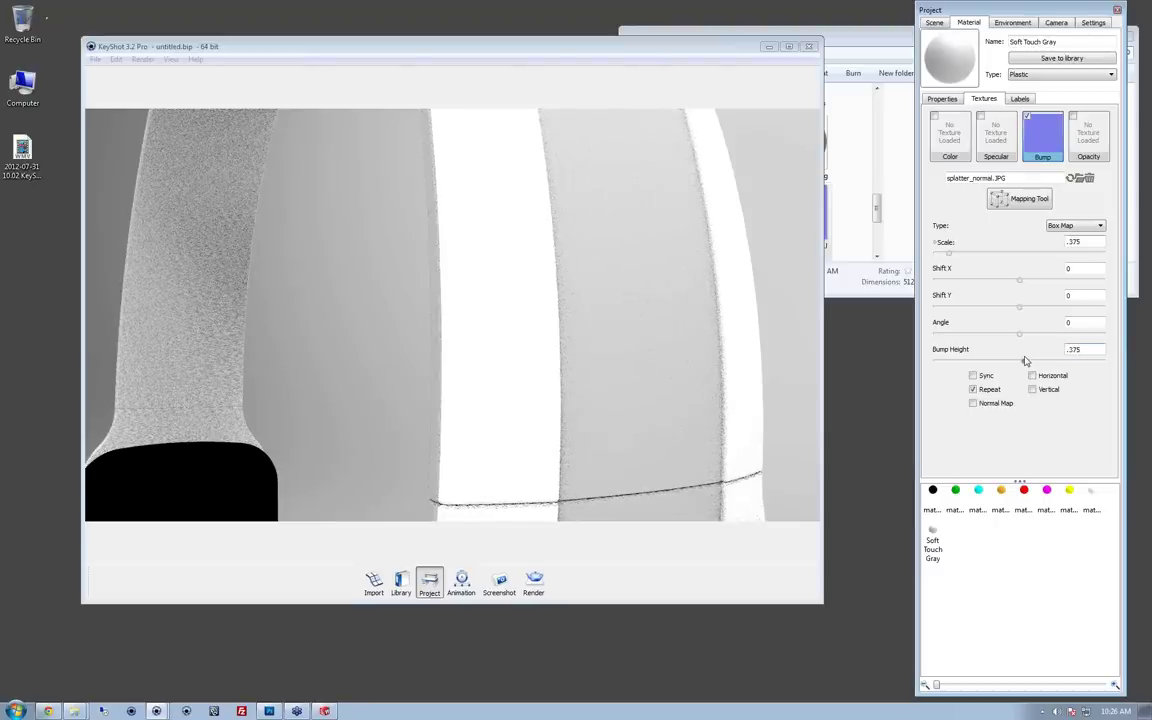
pyautogui.press('Return')
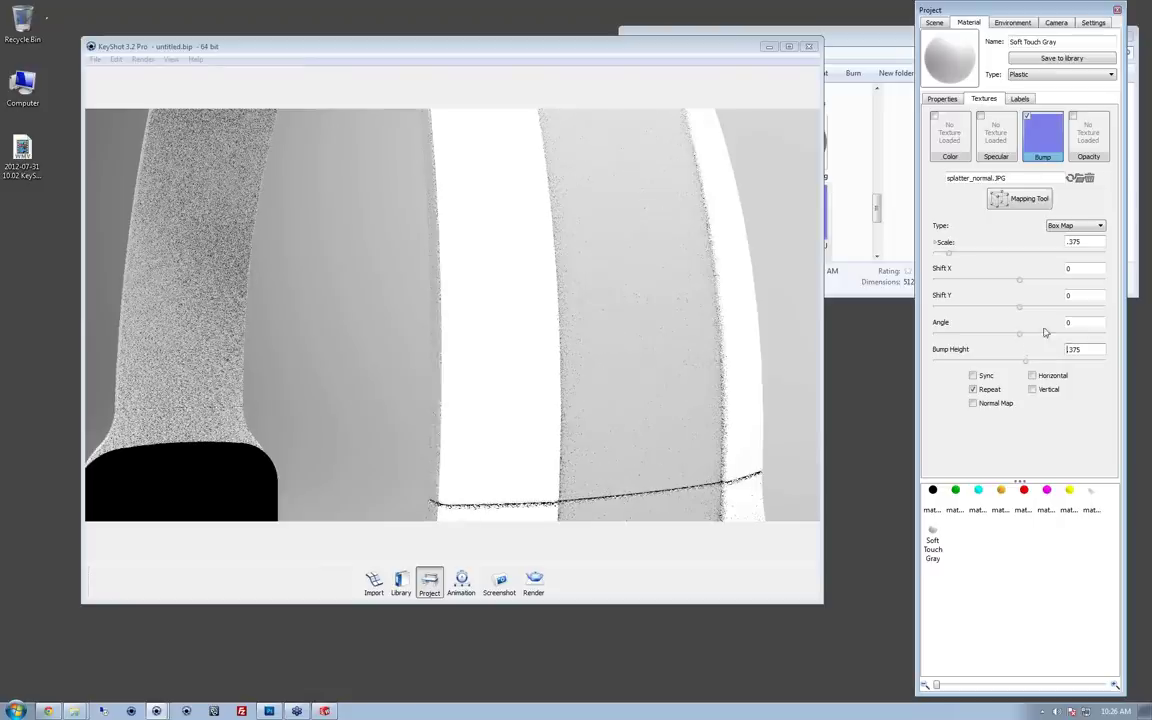
pyautogui.click(948, 100)
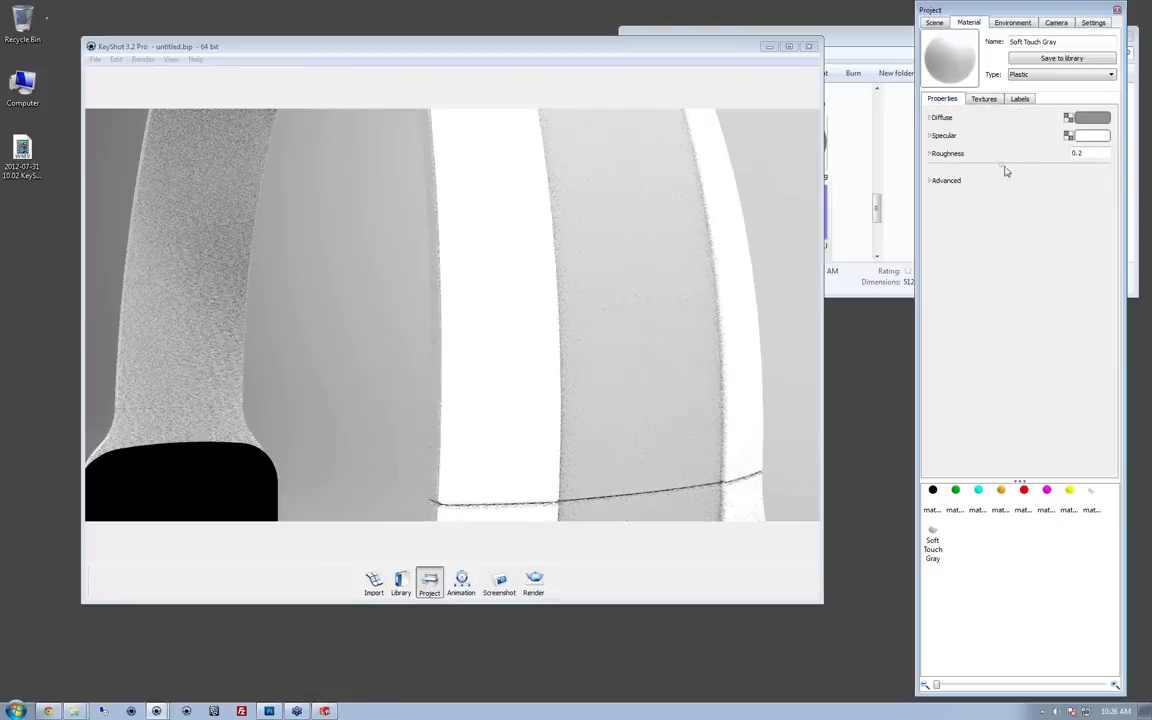
pyautogui.moveTo(1004, 168); pyautogui.dragTo(976, 166)
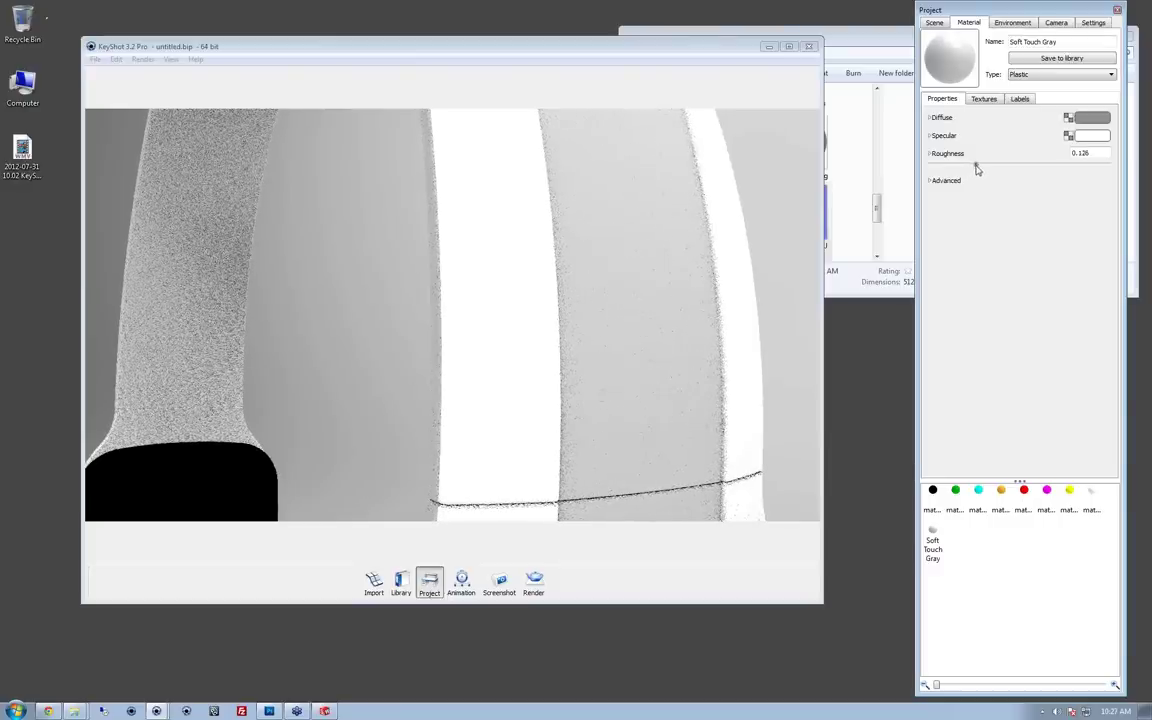
# Step: Set the bump height of the headband's splatter texture to .5
pyautogui.click(984, 99)
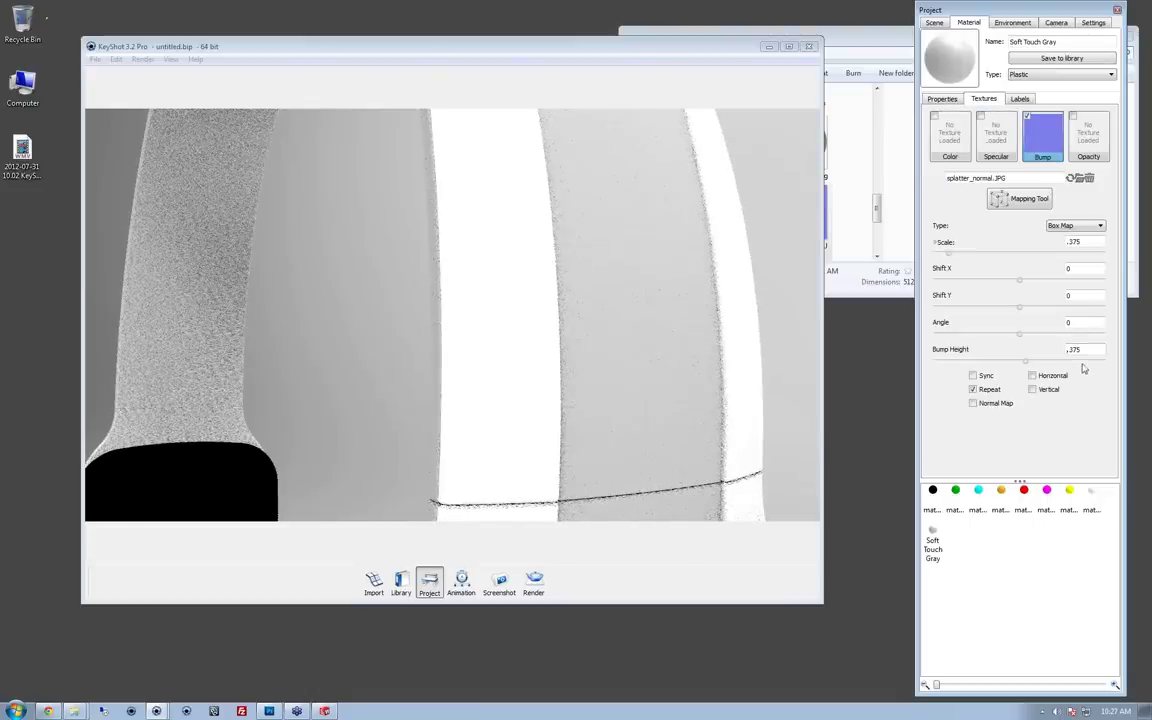
pyautogui.moveTo(1089, 350); pyautogui.dragTo(1029, 338)
pyautogui.press('Return')
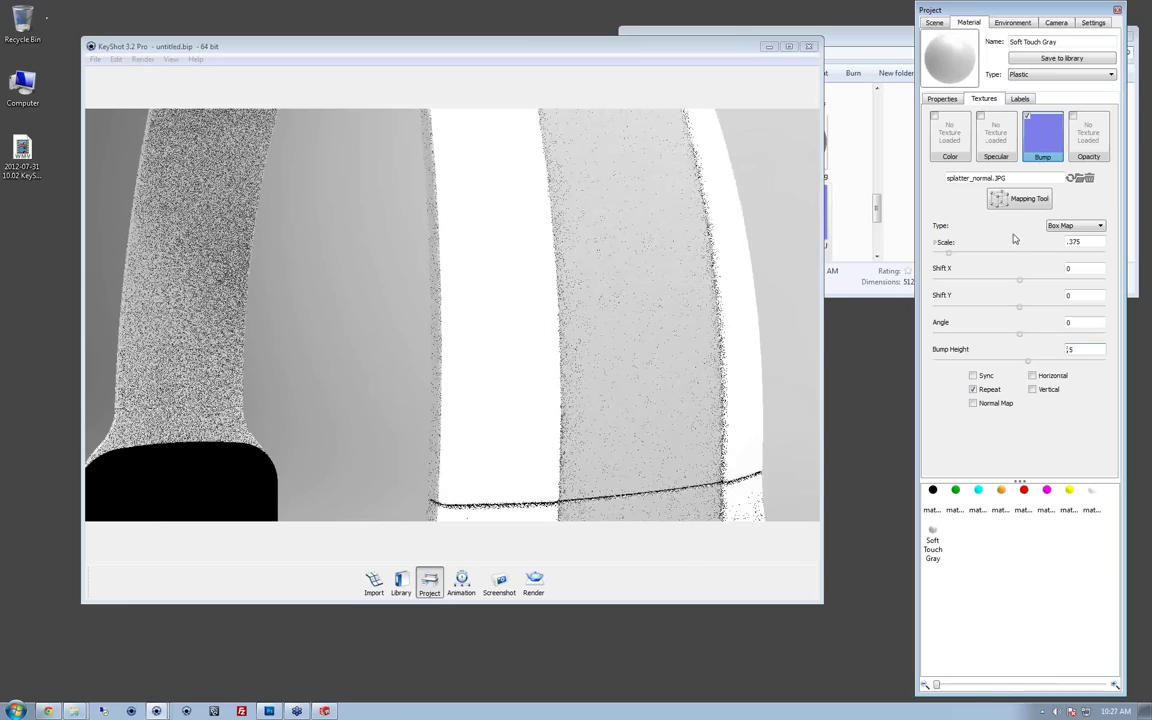
# Step: Try a roughness of about 0.147 on the Soft Touch Gray headband and set it to .2
pyautogui.click(743, 314)
pyautogui.keyDown('alt'); pyautogui.moveTo(743, 314); pyautogui.dragTo(375, 375, button='right'); pyautogui.keyUp('alt')
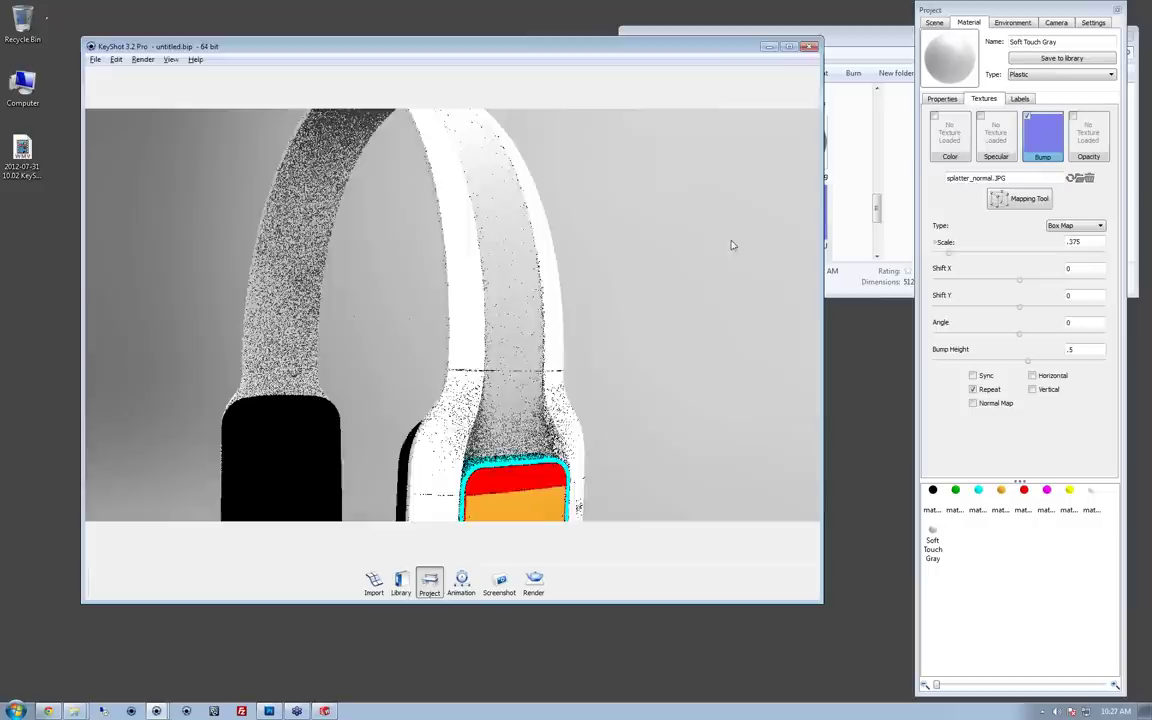
pyautogui.click(944, 98)
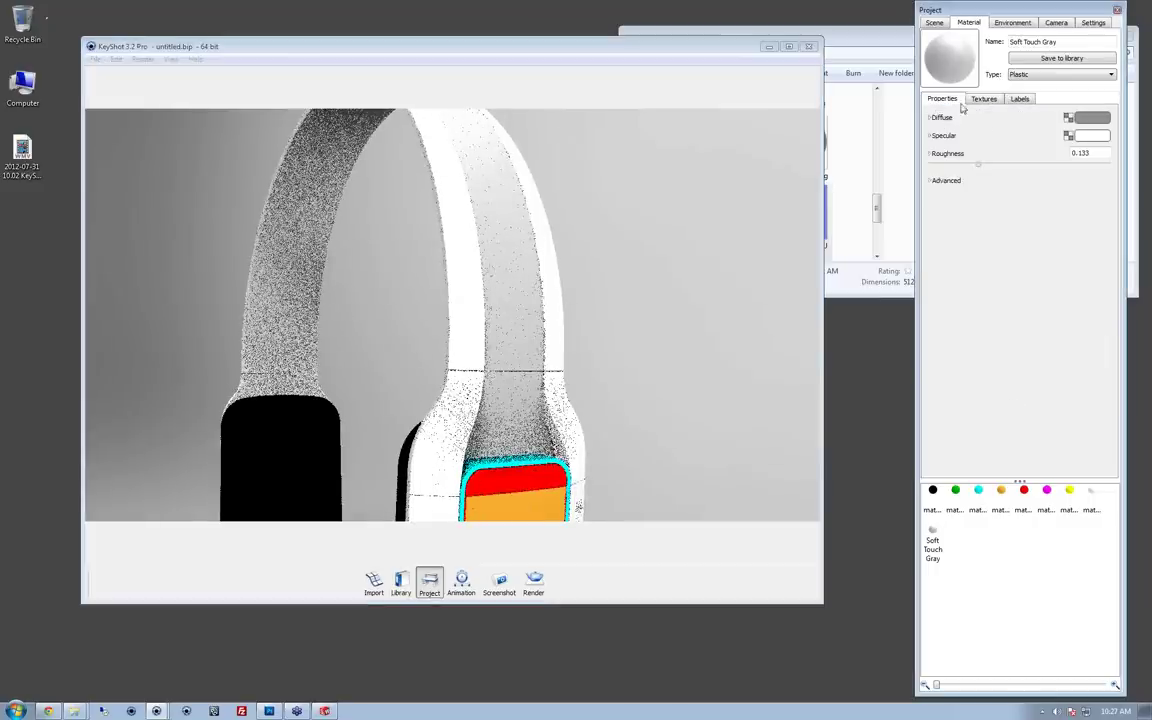
pyautogui.click(980, 167)
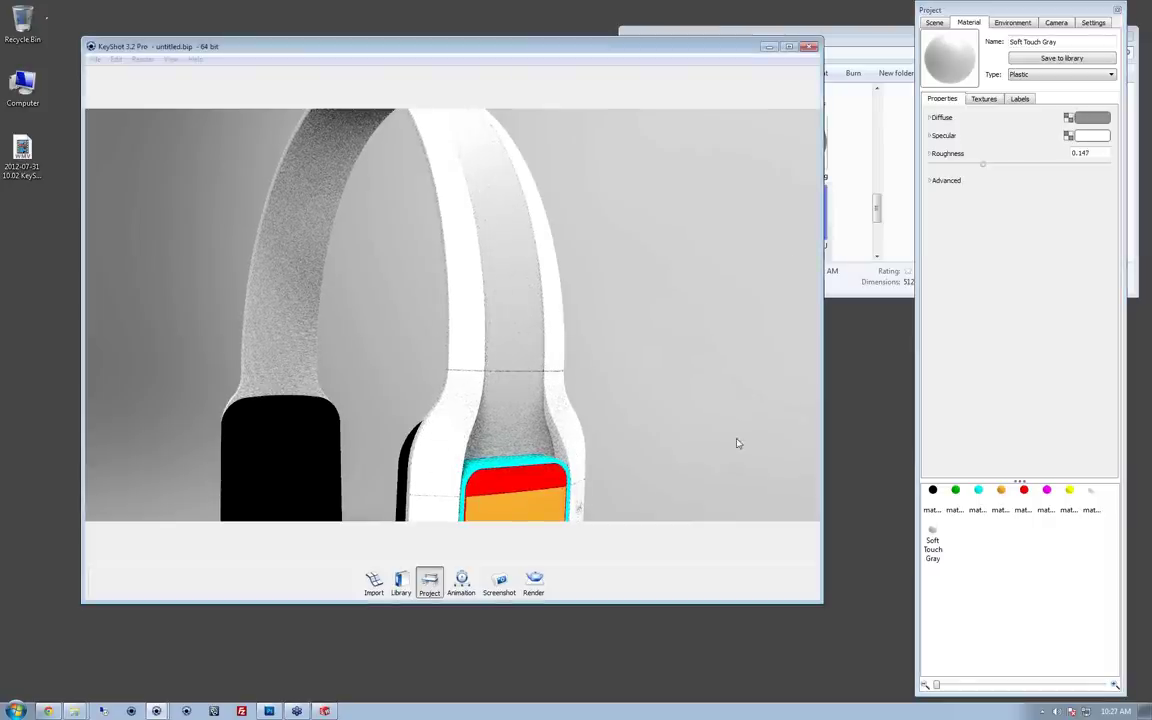
pyautogui.moveTo(735, 442); pyautogui.dragTo(570, 340)
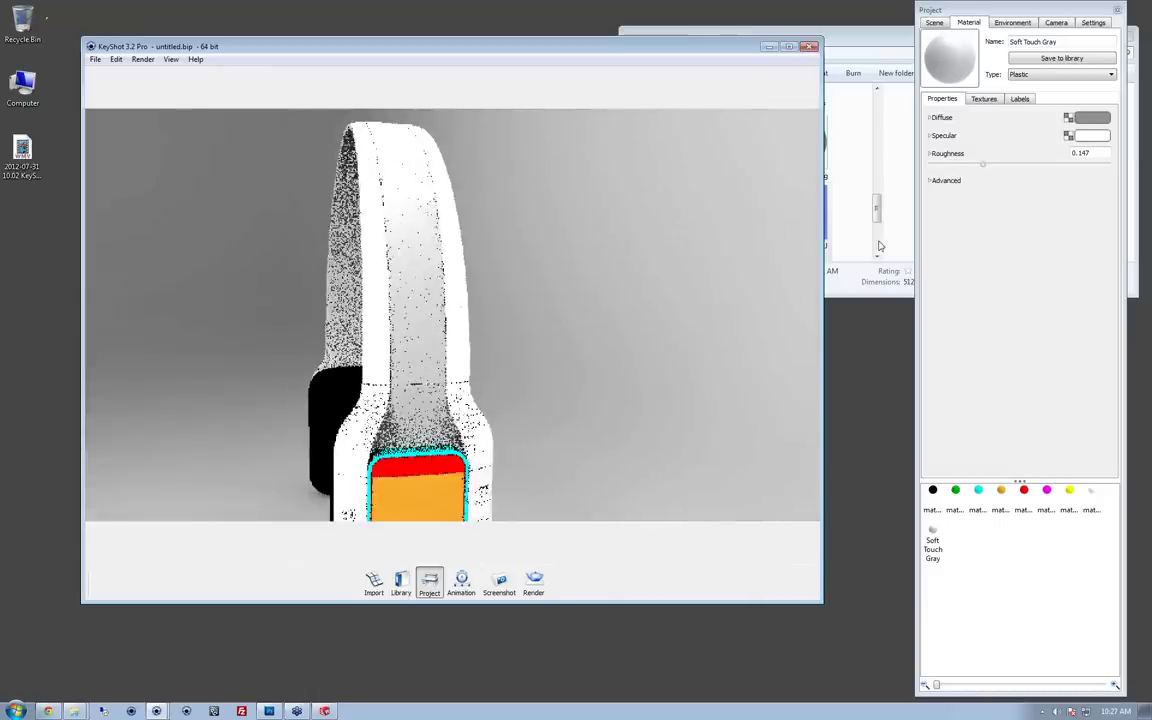
pyautogui.moveTo(1096, 154); pyautogui.dragTo(973, 156)
pyautogui.write('.')
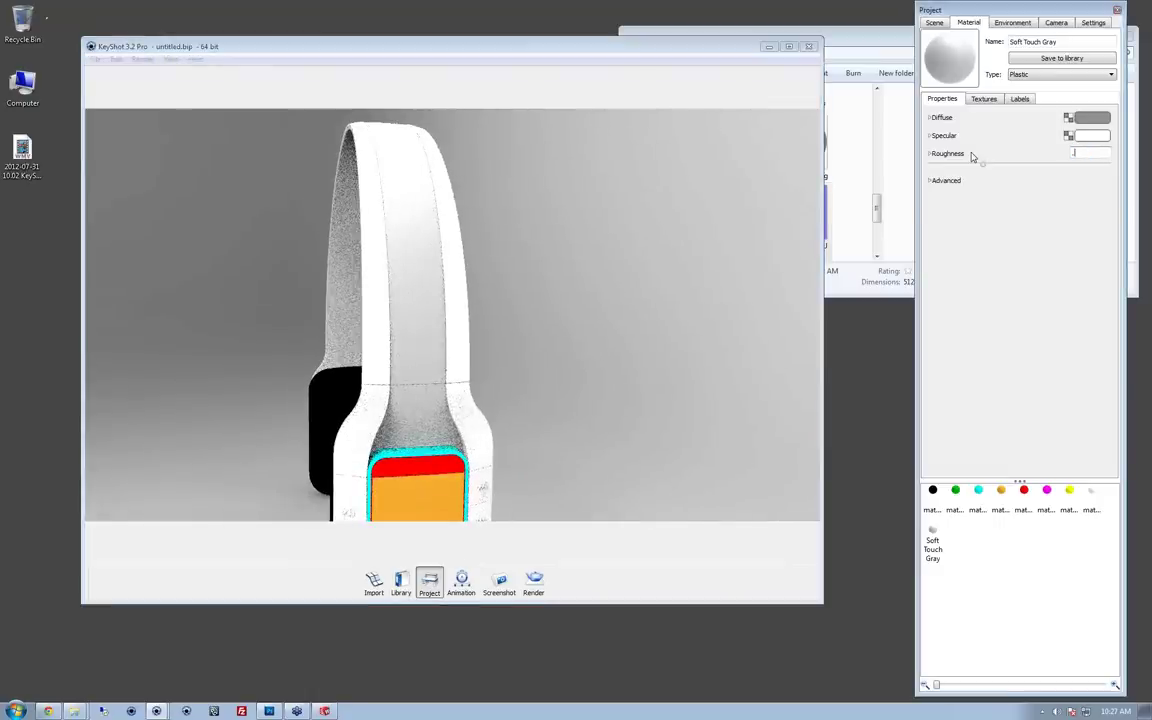
pyautogui.write('2')
pyautogui.press('Return')
# Step: Search the whole materials library for rubber and apply the Rubber material to the black ear cushions
pyautogui.moveTo(601, 338); pyautogui.dragTo(743, 299)
pyautogui.doubleClick(398, 380)
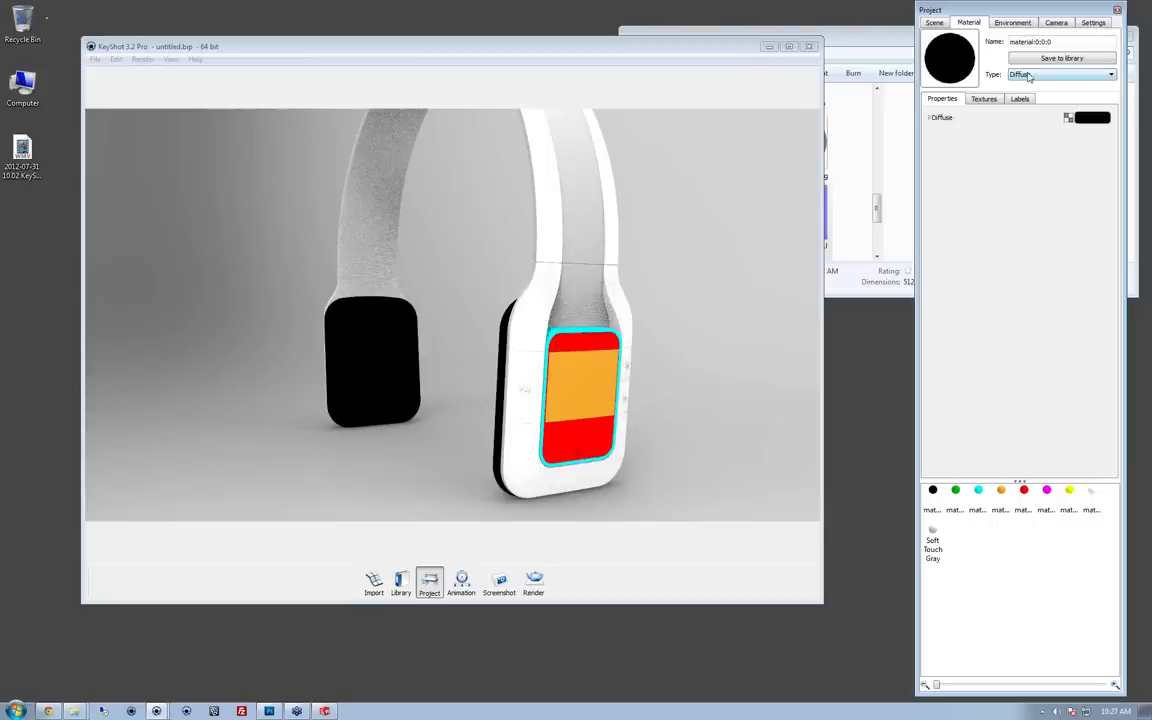
pyautogui.press('space')
pyautogui.press('space')
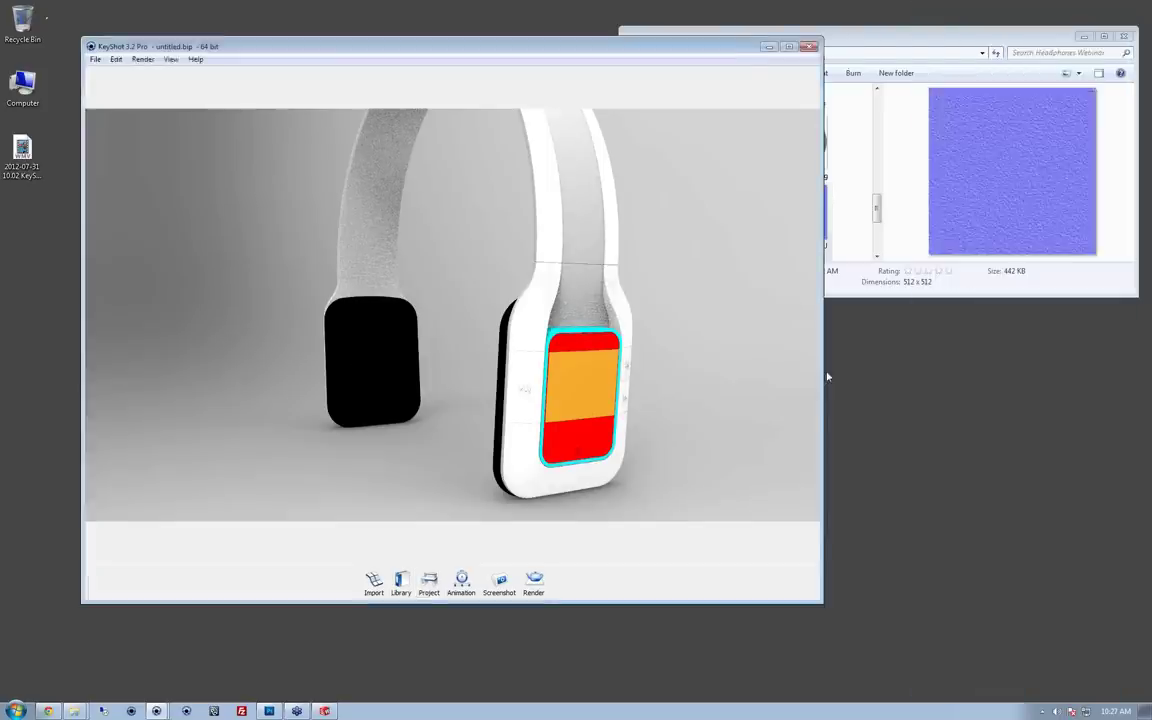
pyautogui.press('m')
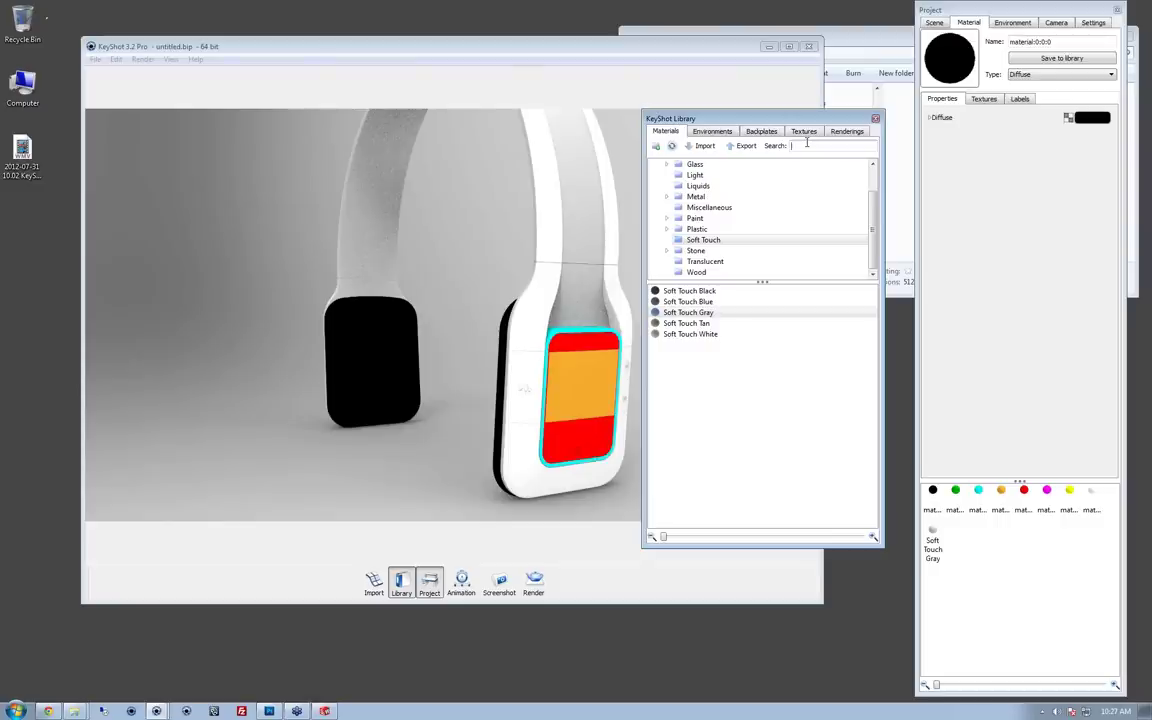
pyautogui.scroll(1, 730, 207)
pyautogui.click(689, 164)
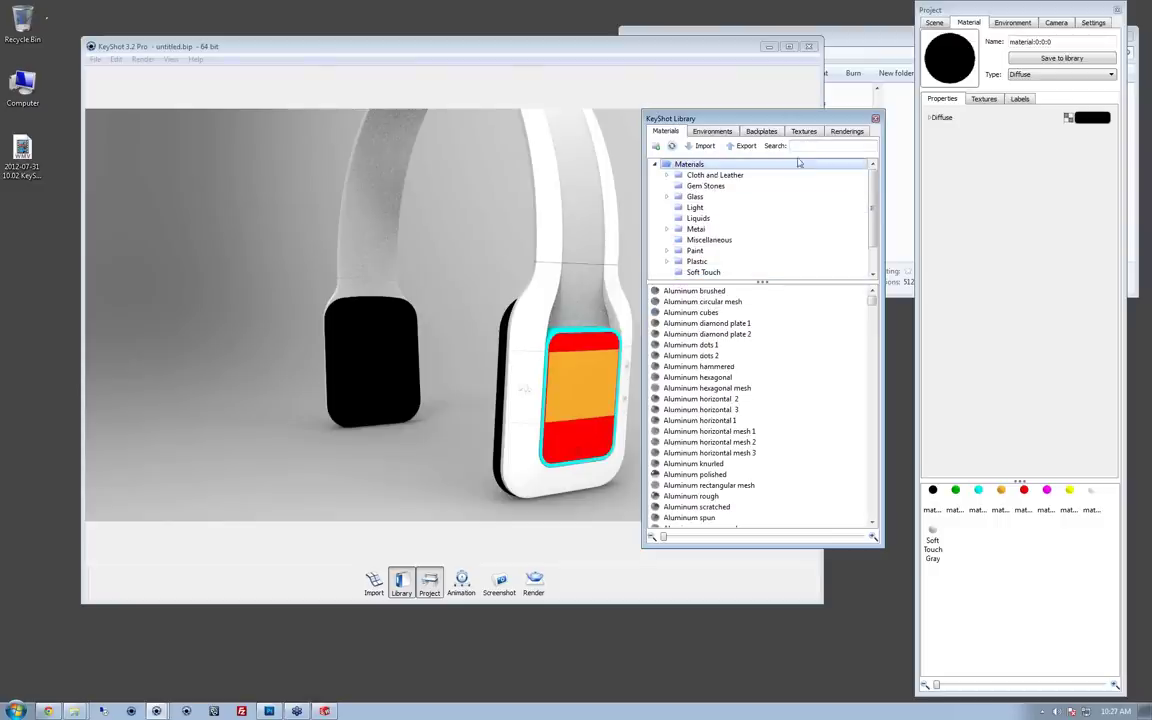
pyautogui.click(812, 146)
pyautogui.write('rubber')
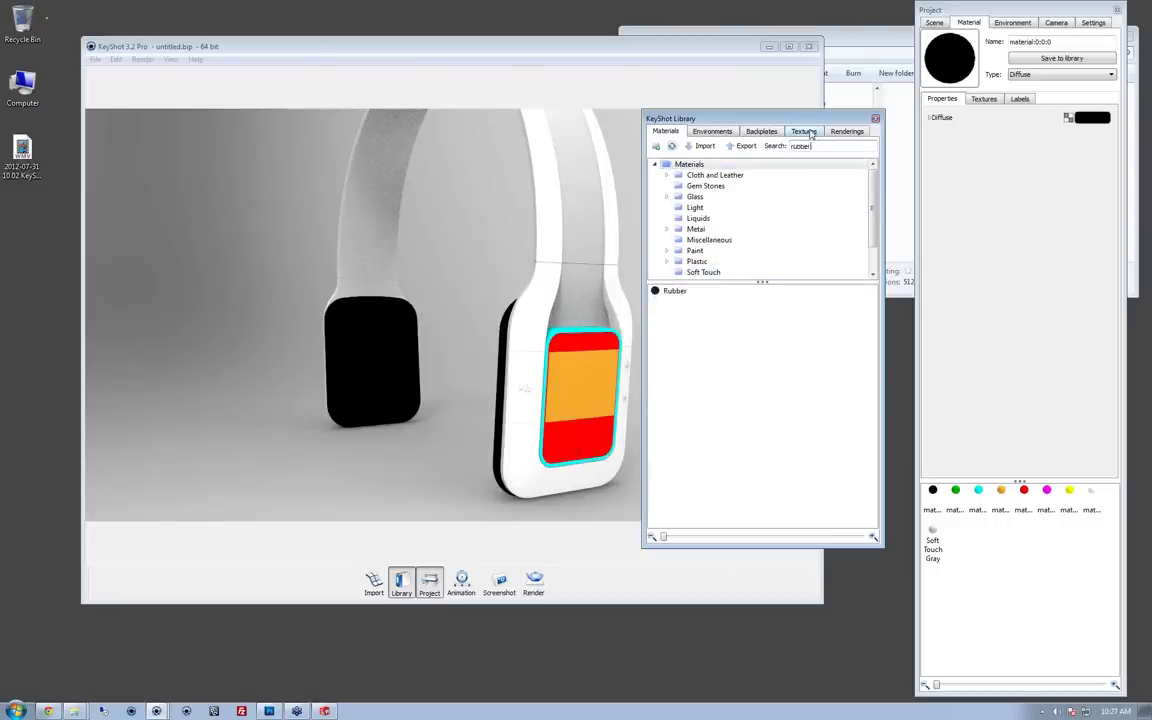
pyautogui.moveTo(674, 290); pyautogui.dragTo(385, 352)
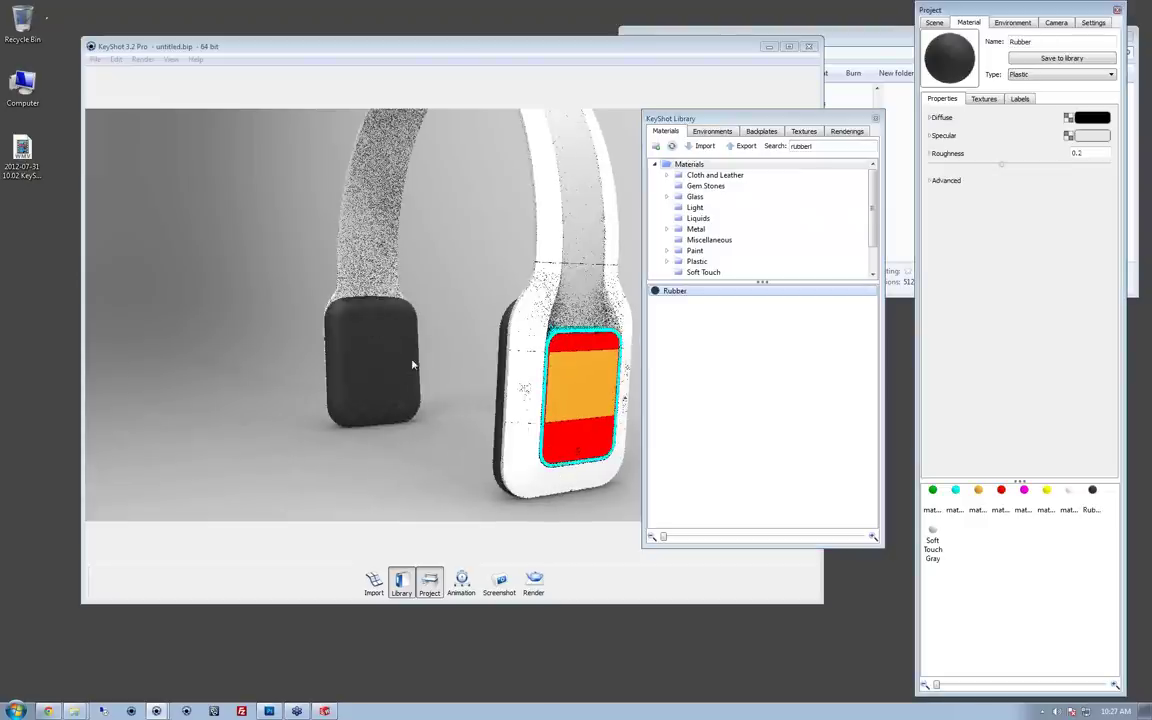
pyautogui.moveTo(480, 386); pyautogui.dragTo(327, 364)
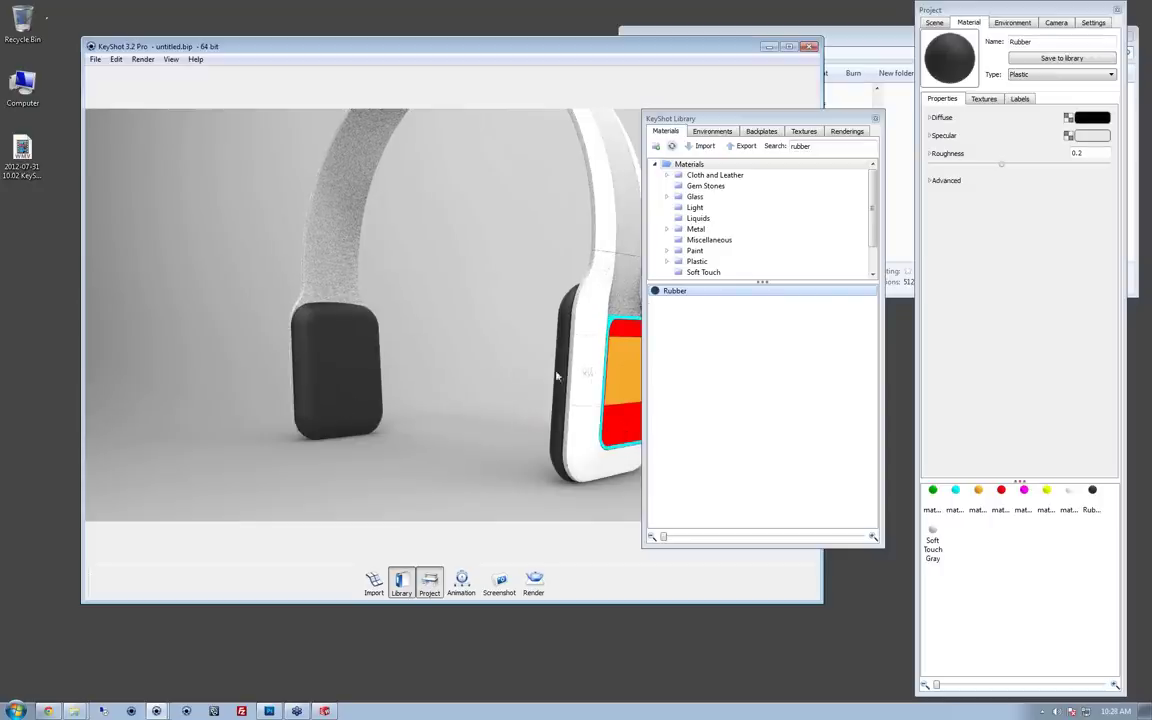
pyautogui.doubleClick(345, 383)
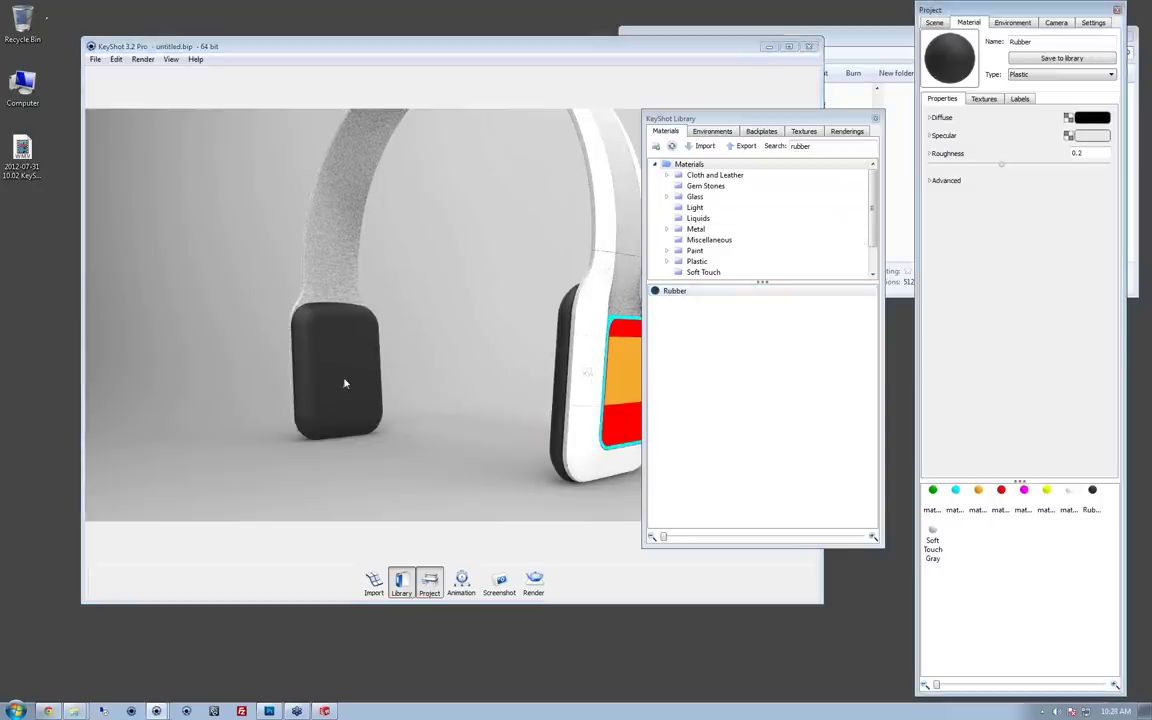
pyautogui.doubleClick(345, 383)
pyautogui.click(1089, 118)
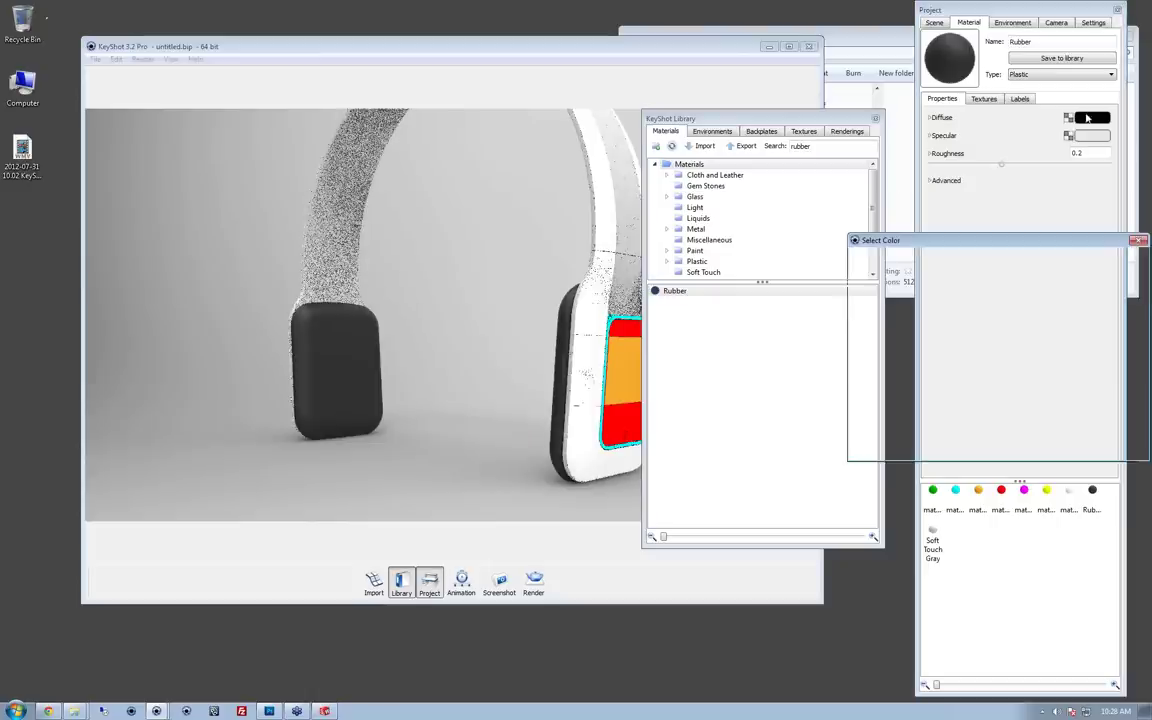
pyautogui.click(1055, 293)
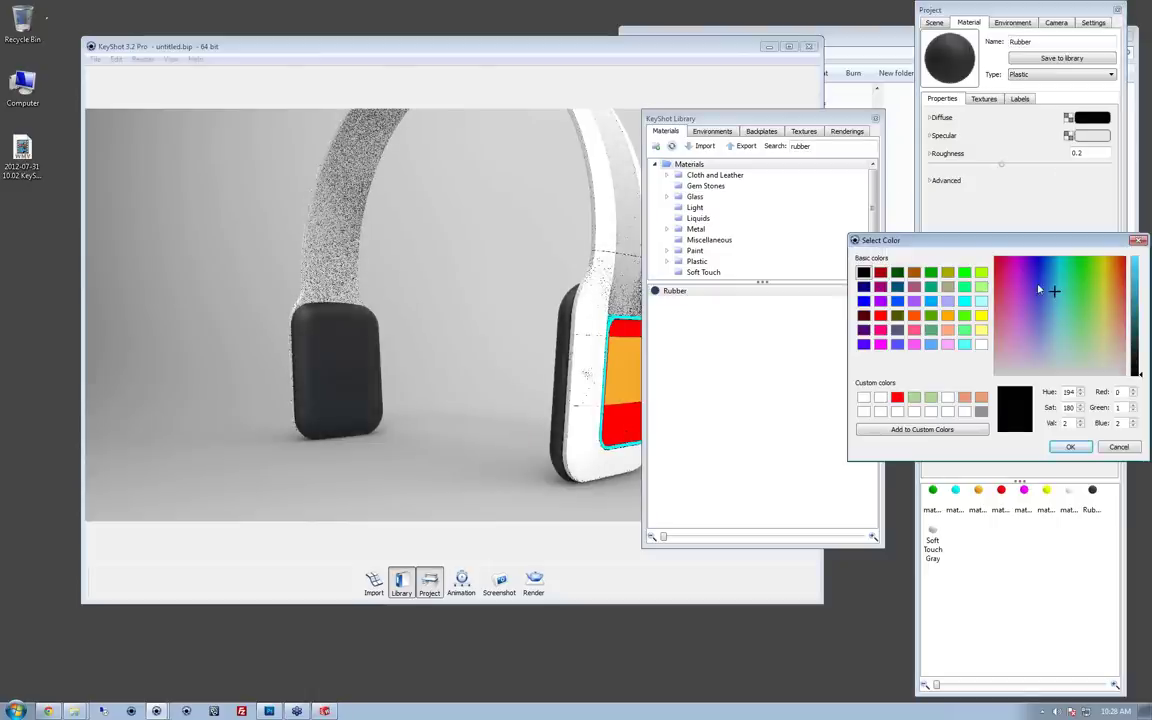
pyautogui.click(1046, 274)
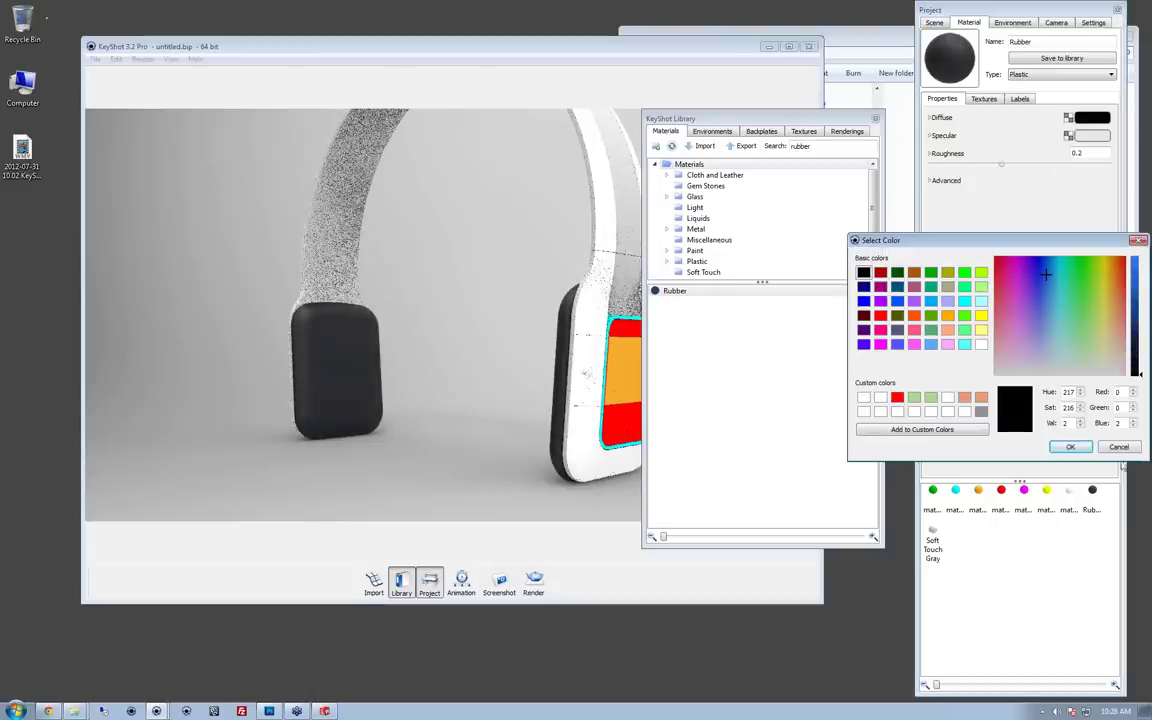
pyautogui.click(1118, 447)
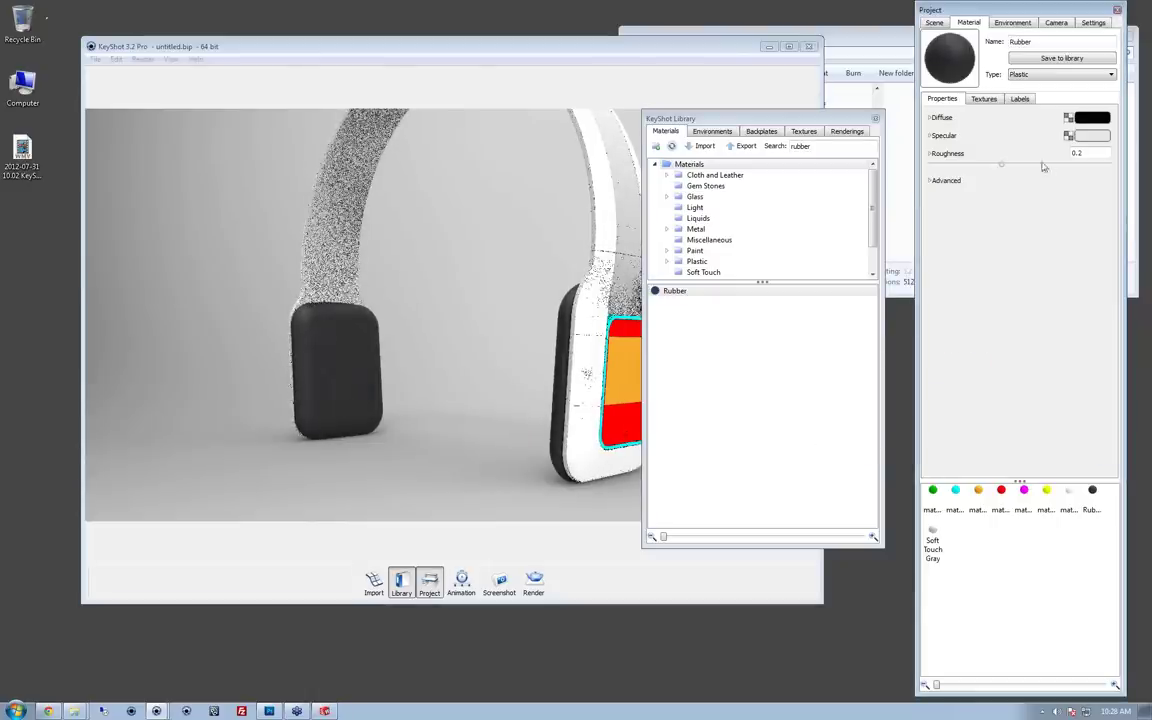
# Step: Try a bright blue diffuse colour on the ear cushions' Rubber material and set it to pure black
pyautogui.click(1092, 118)
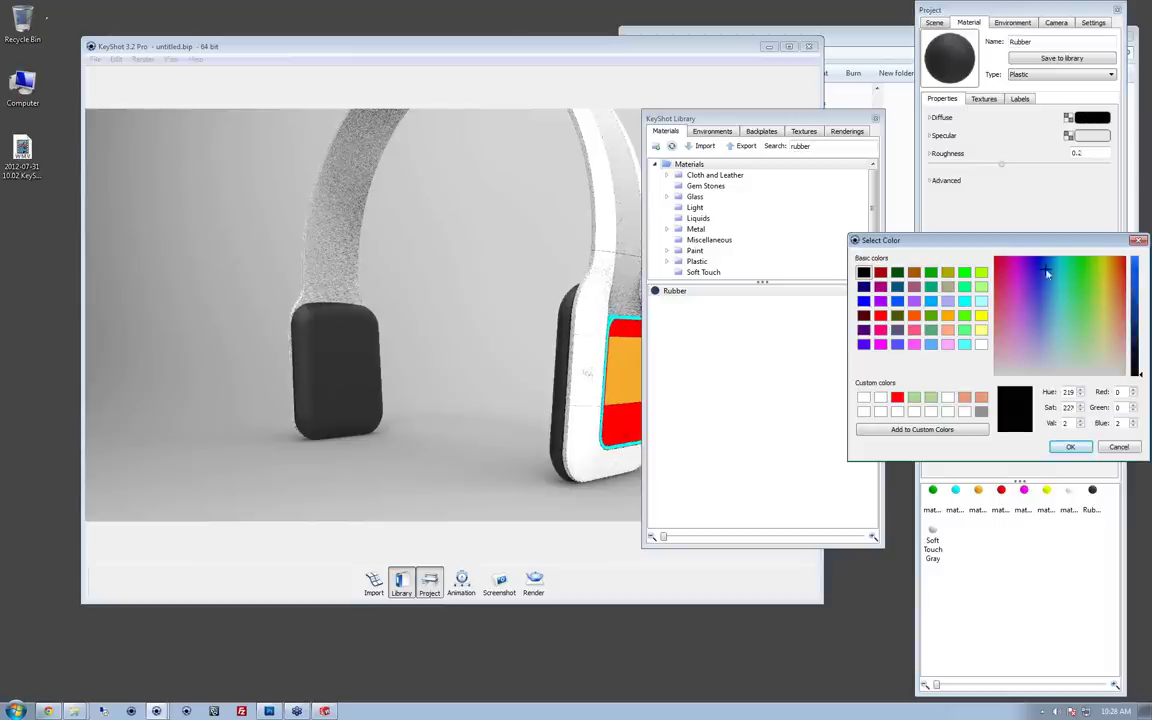
pyautogui.click(1138, 259)
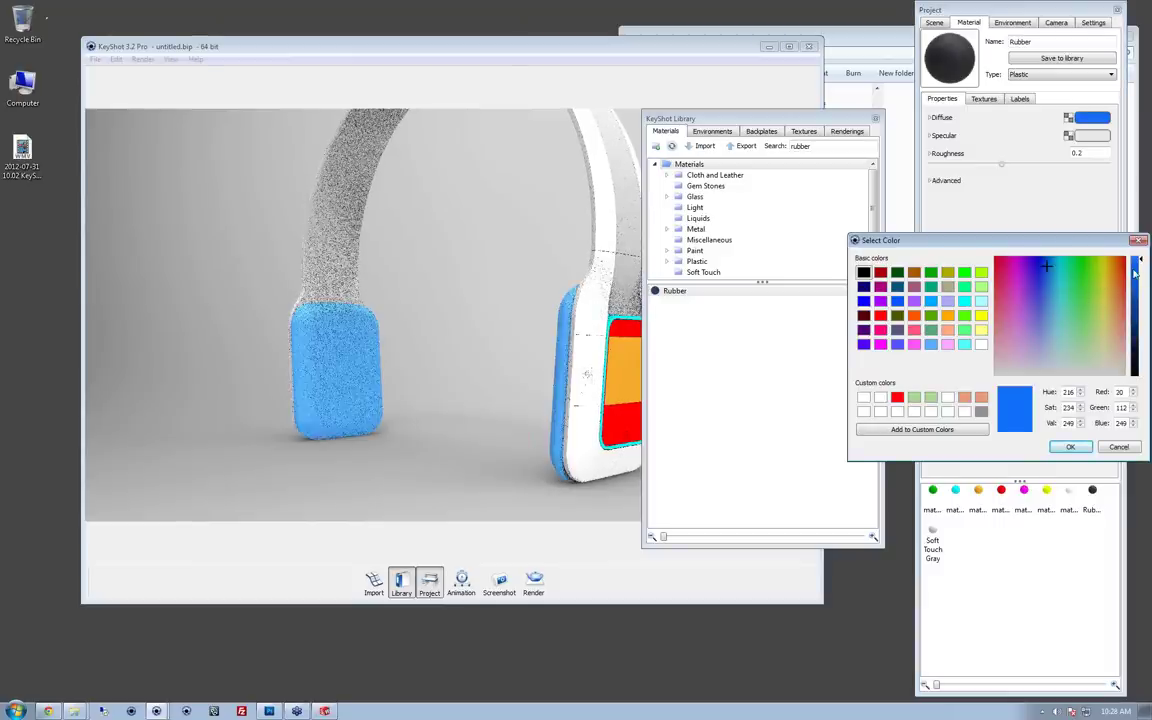
pyautogui.moveTo(1142, 262); pyautogui.dragTo(1142, 375)
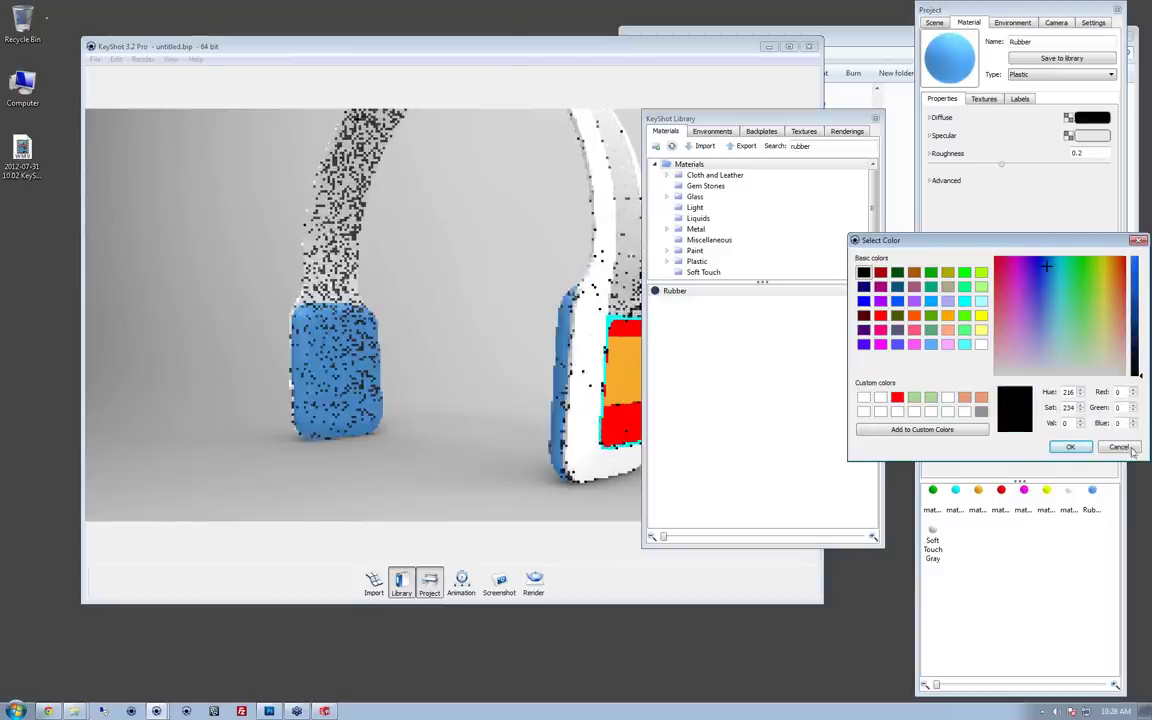
pyautogui.click(1069, 447)
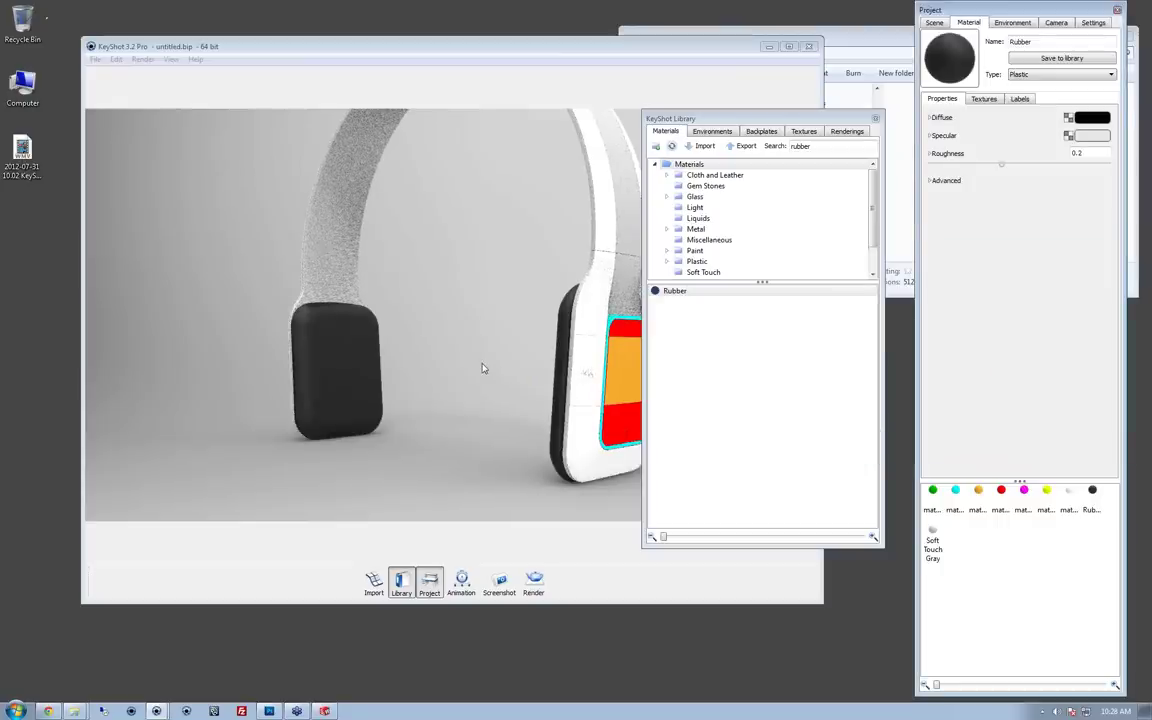
# Step: Apply the MT 15604_300dpi.tif image from the Headphones Webinar folder to the ear cushions as a bump texture
pyautogui.doubleClick(345, 380)
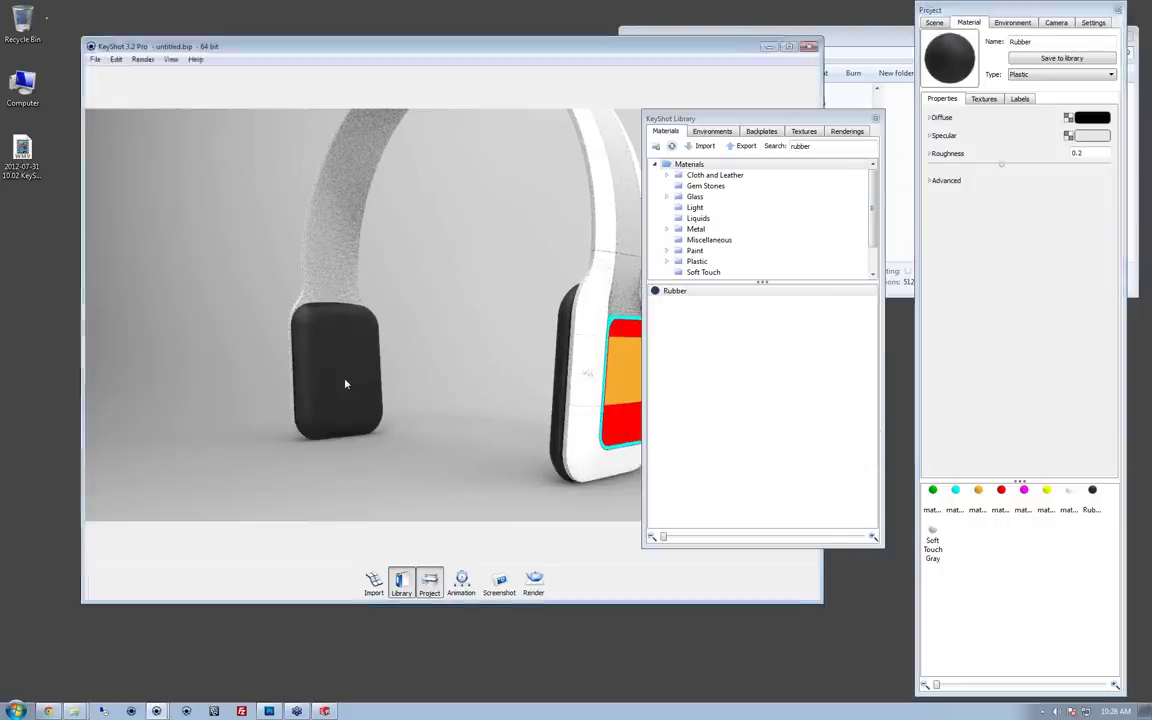
pyautogui.click(856, 91)
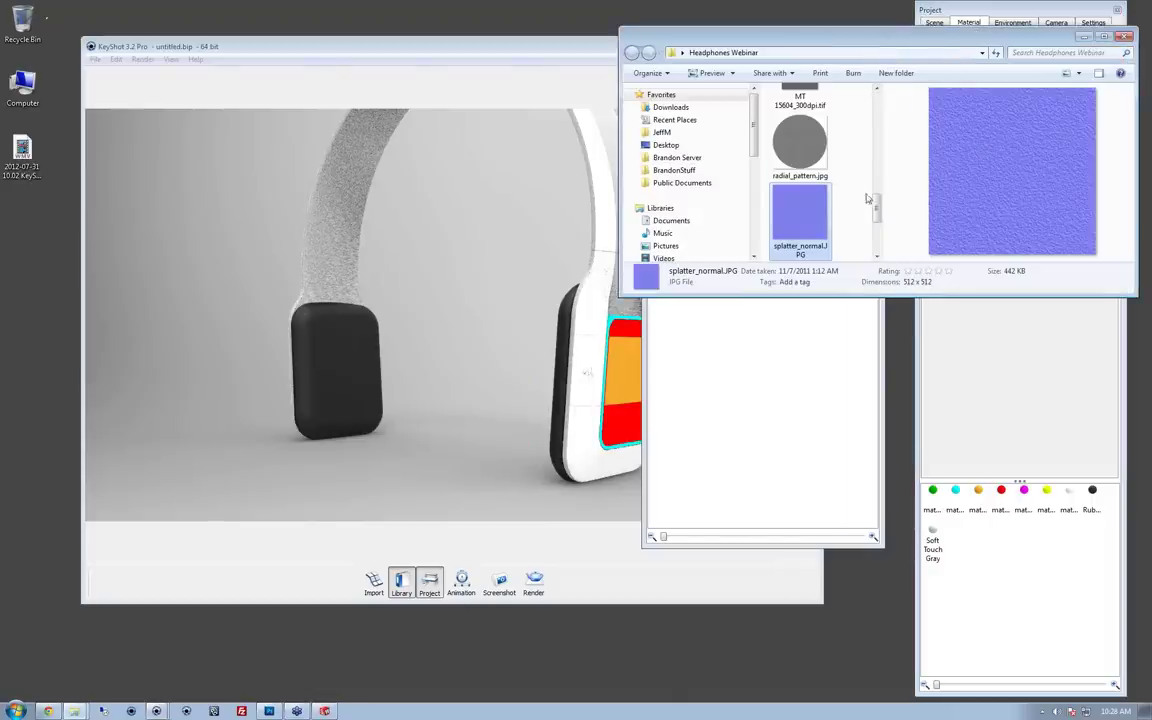
pyautogui.moveTo(876, 205); pyautogui.dragTo(879, 183)
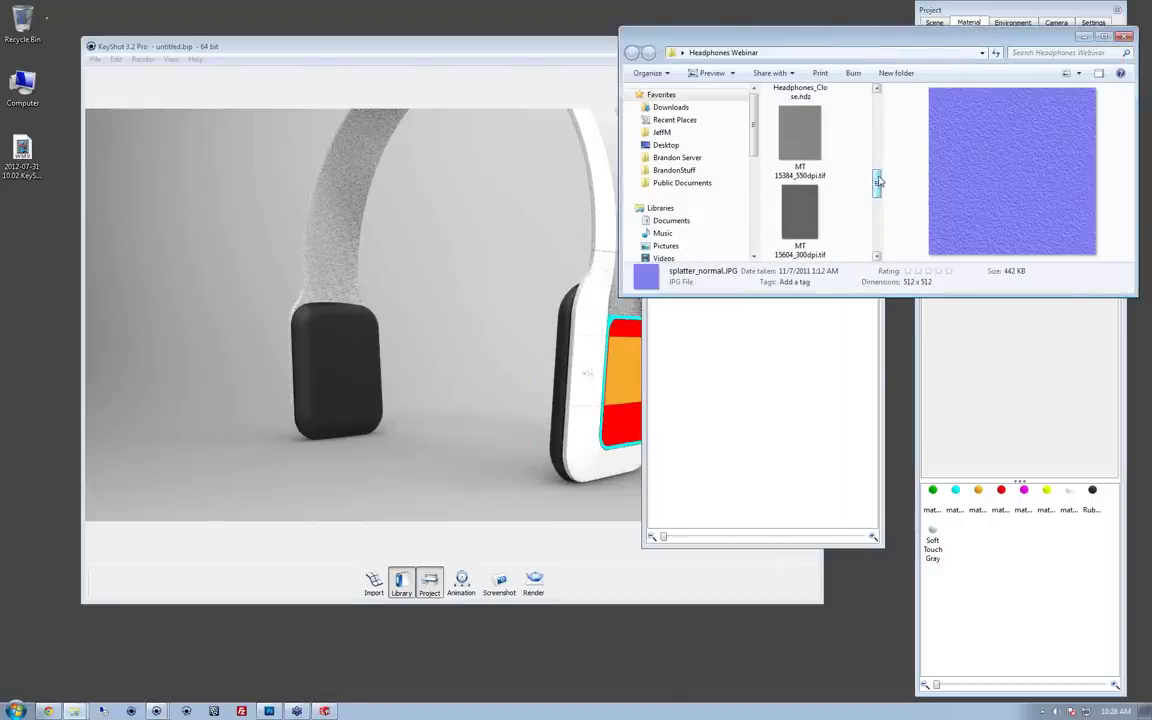
pyautogui.moveTo(800, 220); pyautogui.dragTo(474, 373)
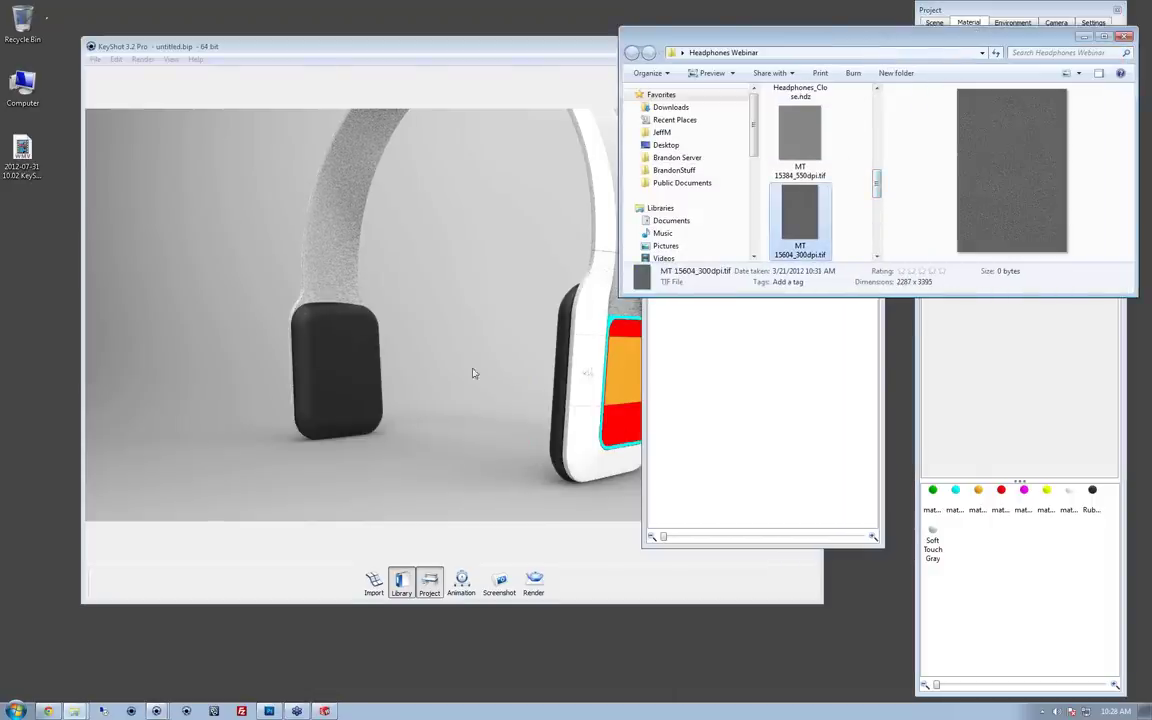
pyautogui.moveTo(333, 378); pyautogui.dragTo(338, 364)
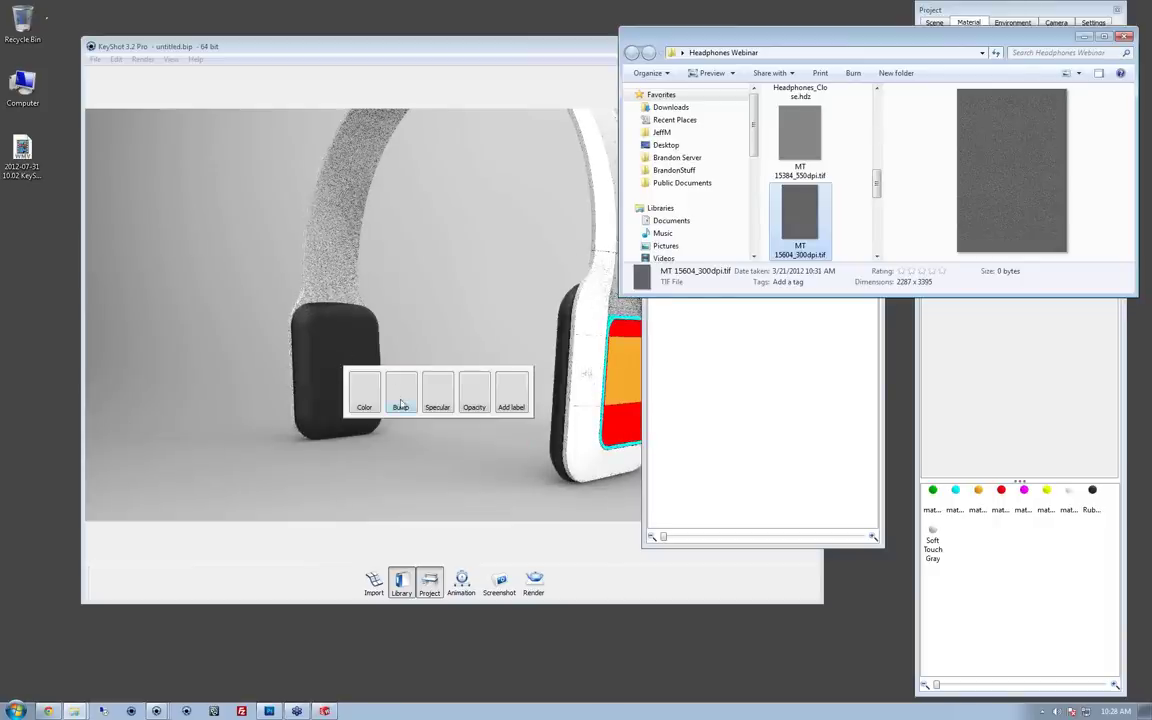
pyautogui.click(400, 392)
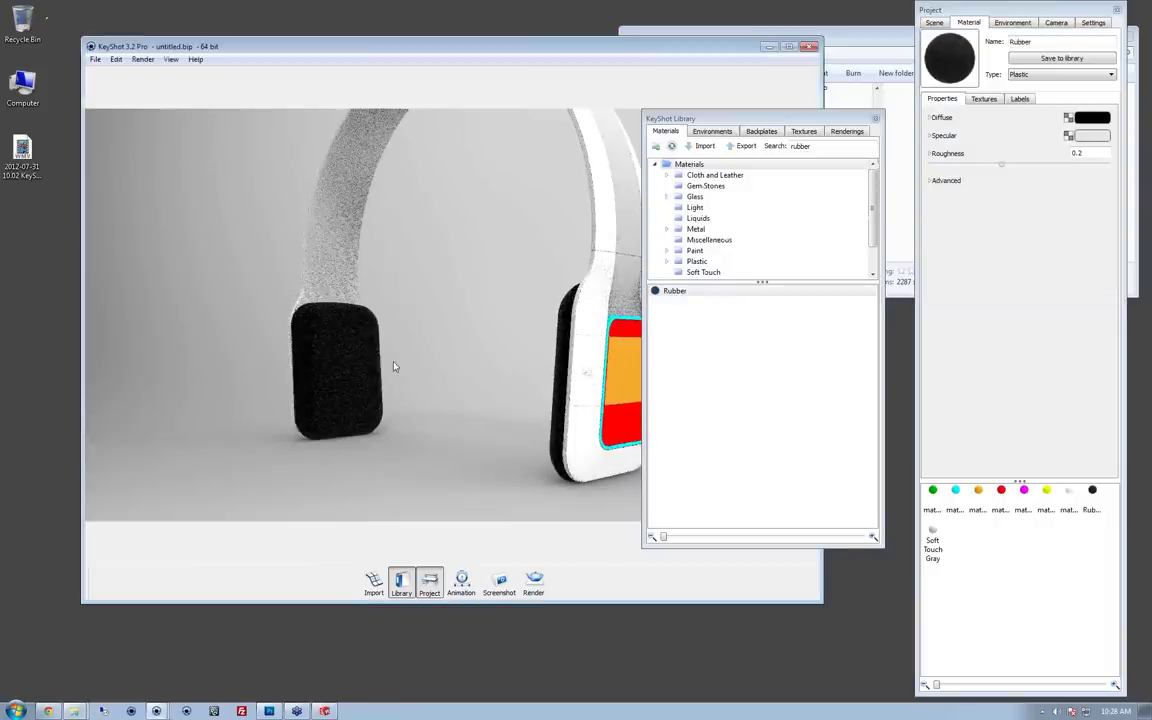
# Step: Lighten the diffuse colour of the ear cushions' Rubber material to a very dark neutral grey
pyautogui.scroll(5, 437, 404)
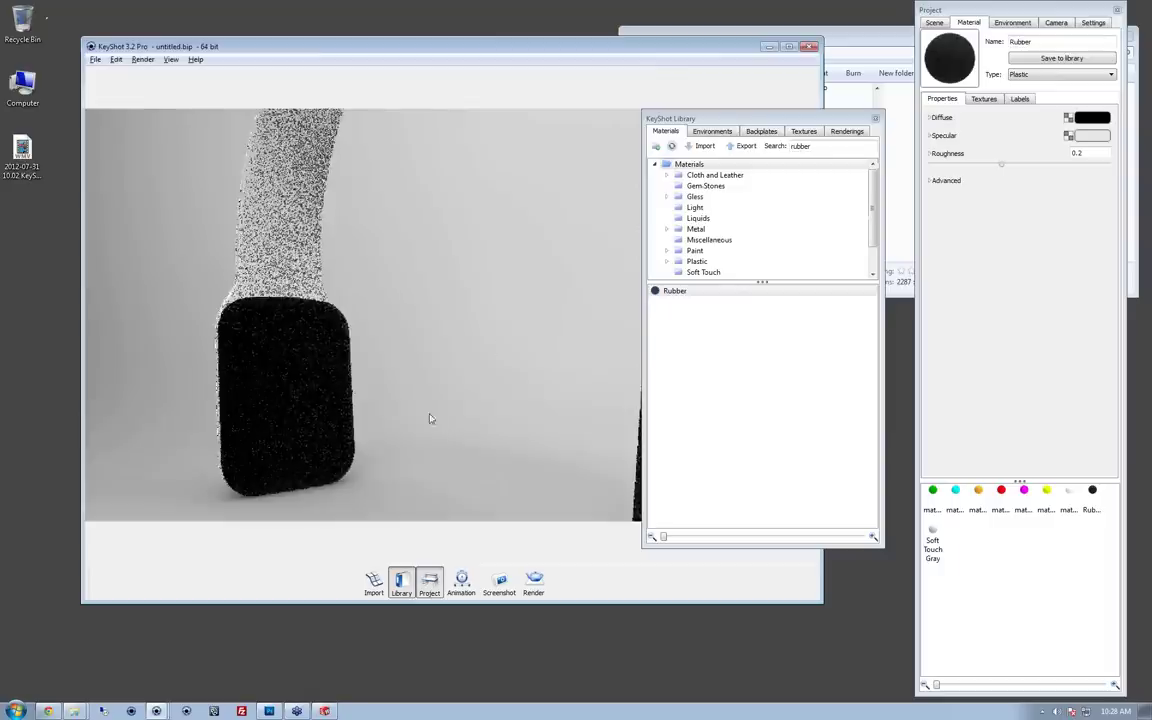
pyautogui.scroll(4, 458, 350)
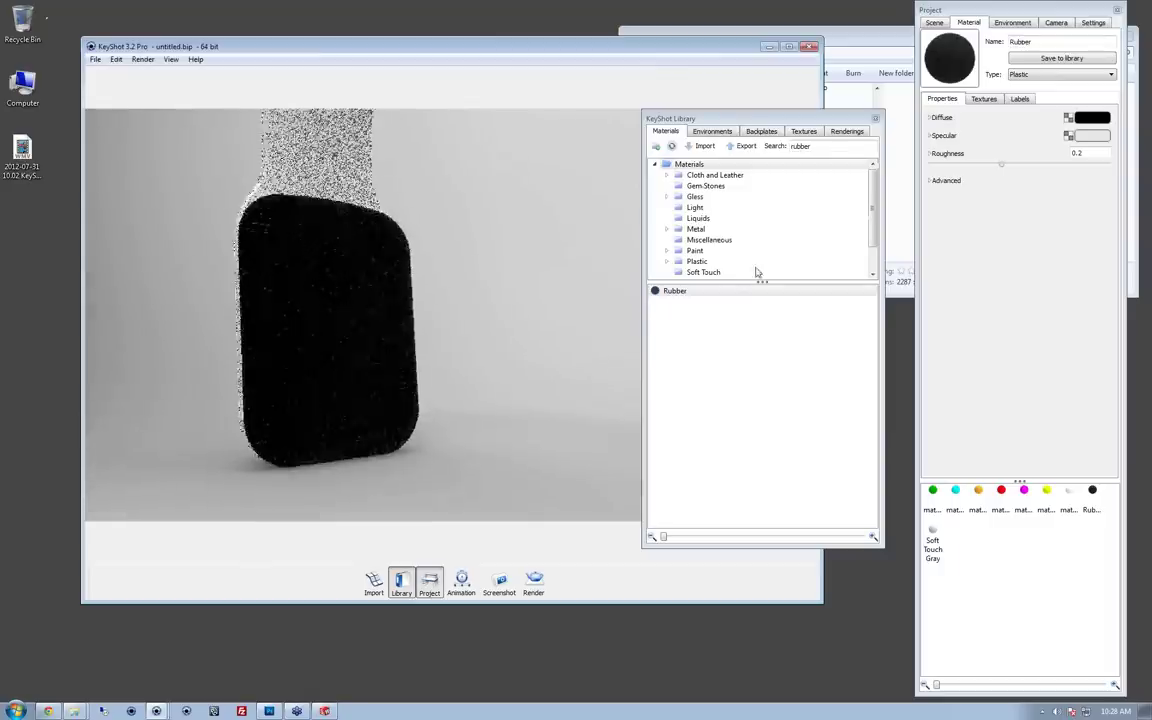
pyautogui.scroll(1, 476, 363)
pyautogui.moveTo(570, 345); pyautogui.dragTo(616, 335, button='middle')
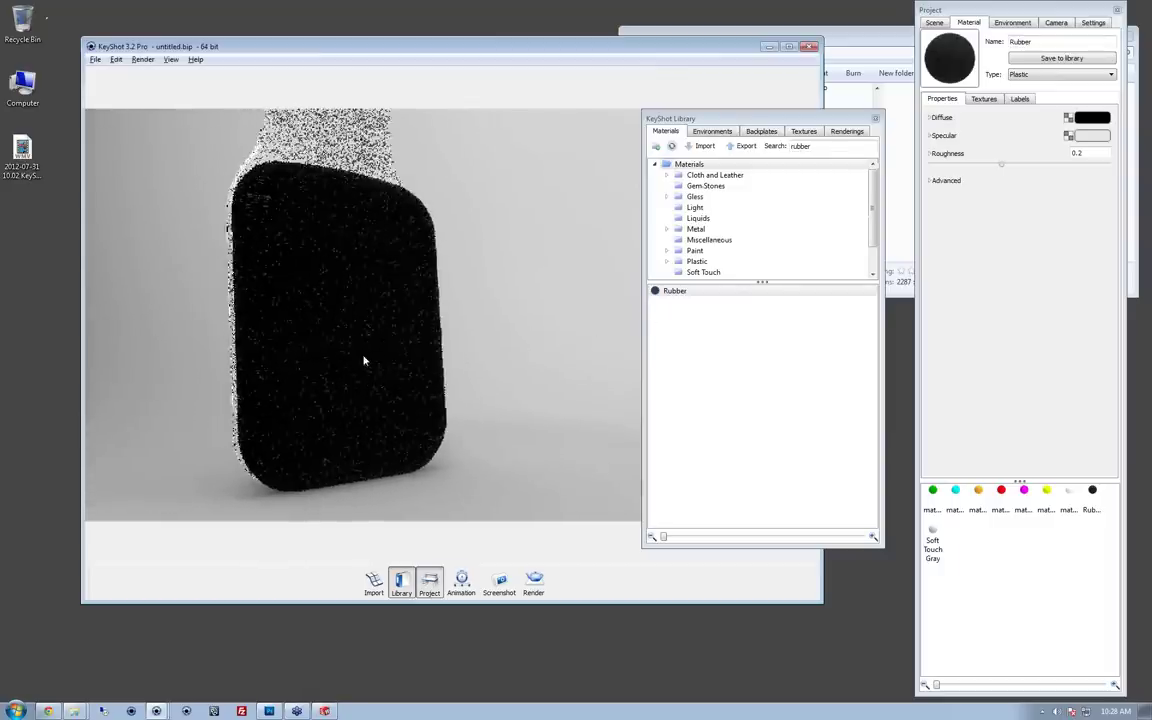
pyautogui.doubleClick(353, 360)
pyautogui.click(1097, 119)
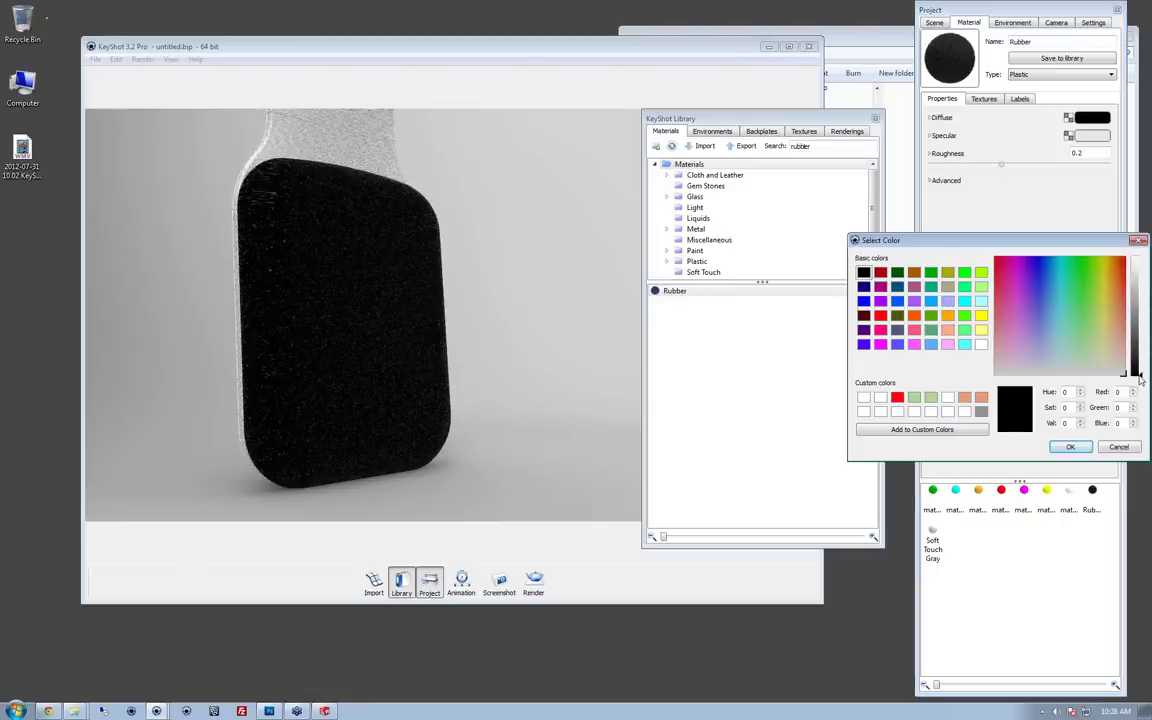
pyautogui.moveTo(1140, 378); pyautogui.dragTo(1142, 372)
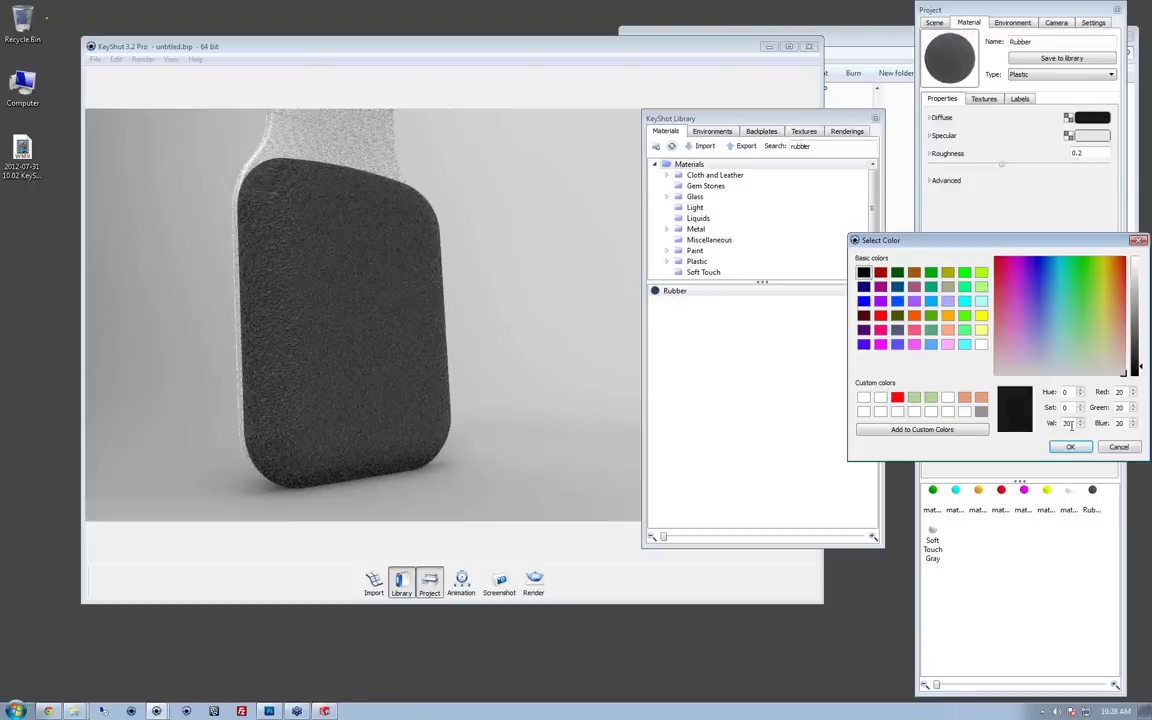
pyautogui.doubleClick(1068, 424)
pyautogui.click(1069, 447)
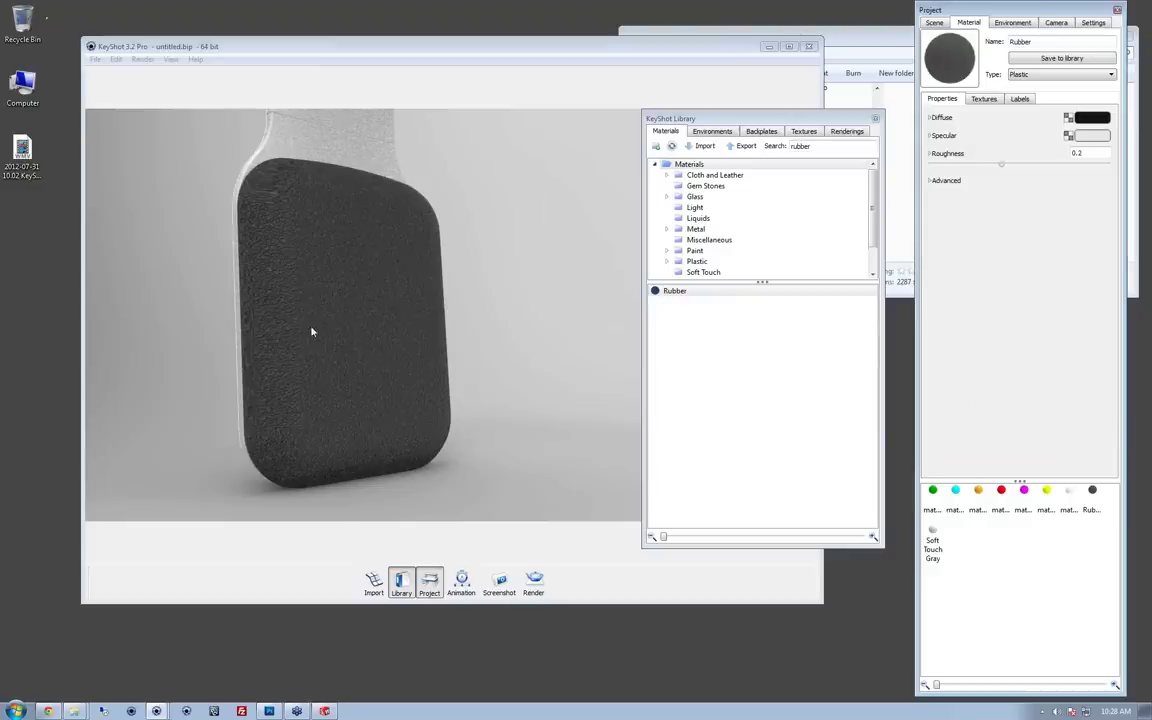
# Step: Set the mapping type of the ear cushions' bump texture to Box Map
pyautogui.doubleClick(370, 331)
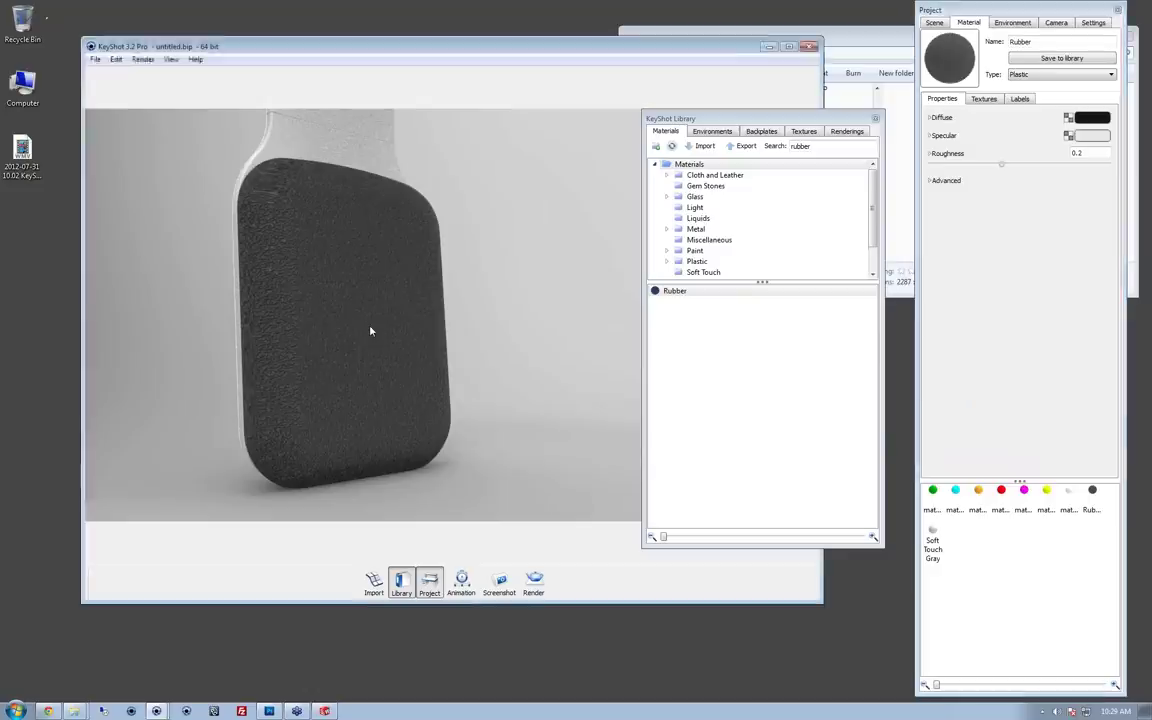
pyautogui.click(984, 98)
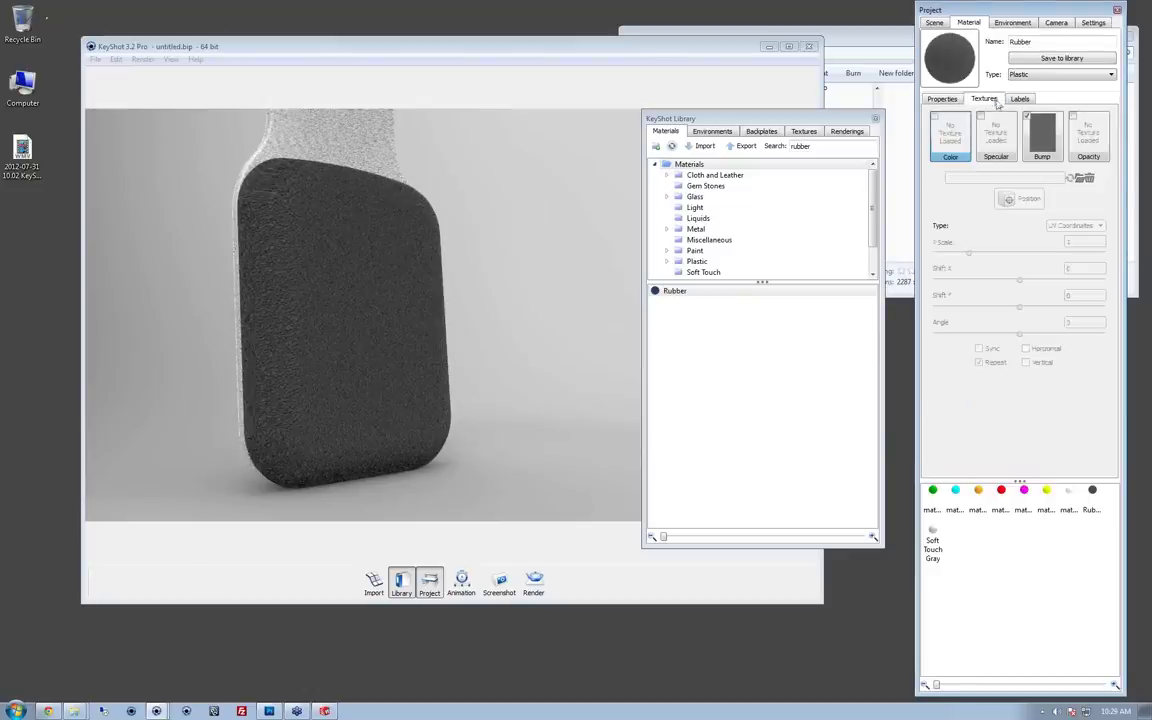
pyautogui.click(1042, 155)
pyautogui.click(1074, 227)
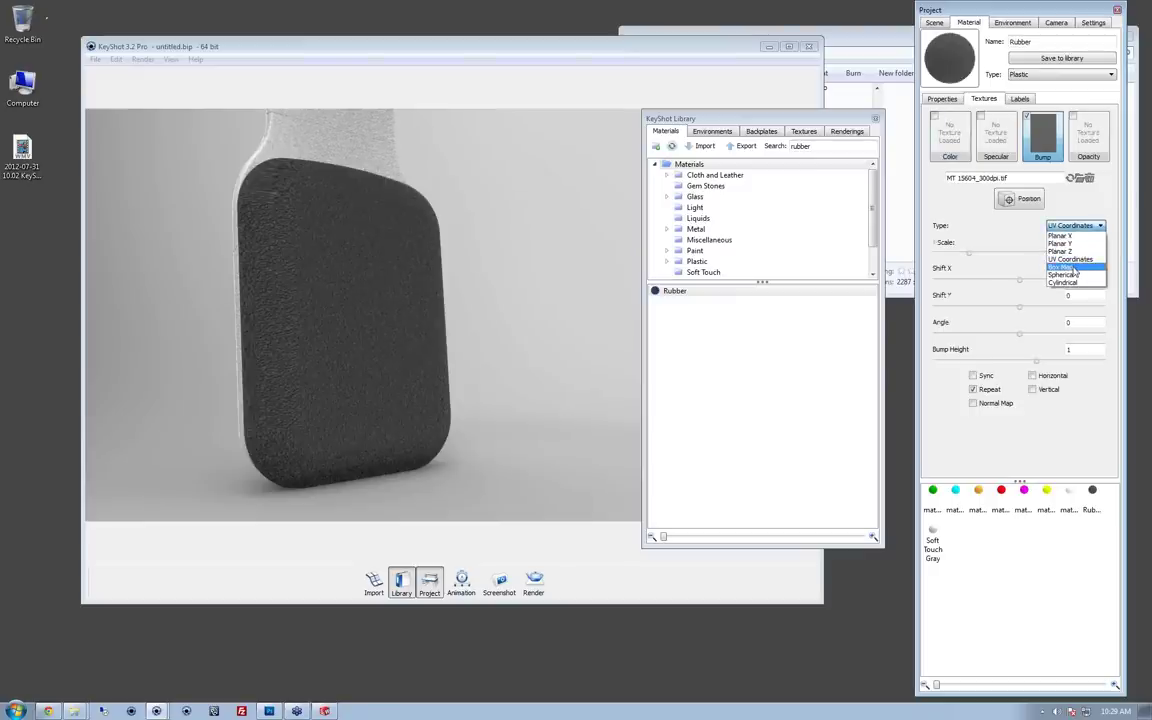
pyautogui.click(1073, 267)
pyautogui.rightClick(1076, 272)
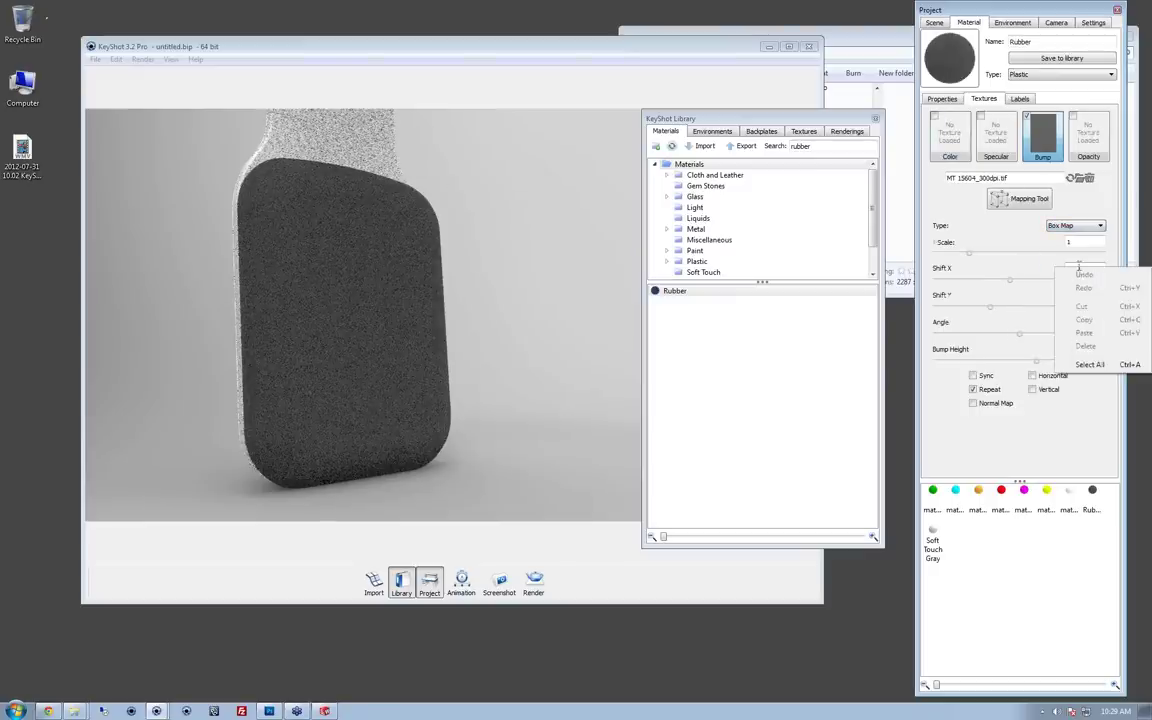
pyautogui.click(1099, 188)
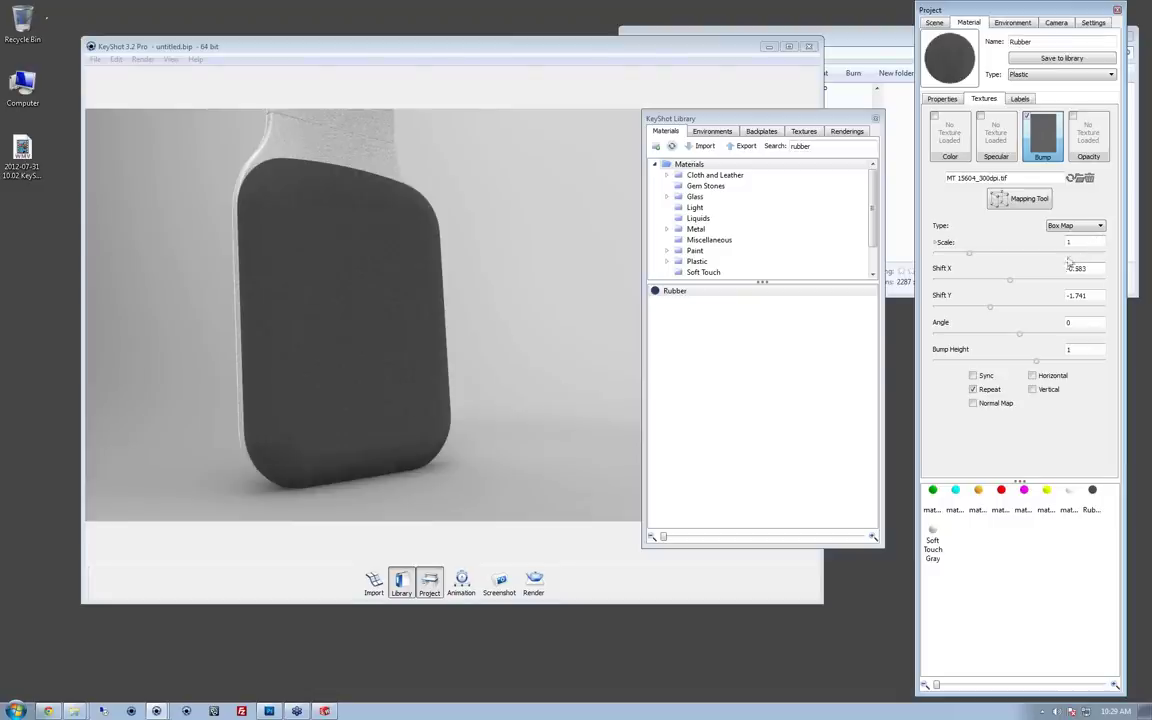
pyautogui.doubleClick(1092, 350)
# Step: Apply the MT 15604_300dpi.tif image to the ear cushions as an opacity texture as well
pyautogui.moveTo(458, 458); pyautogui.dragTo(569, 359)
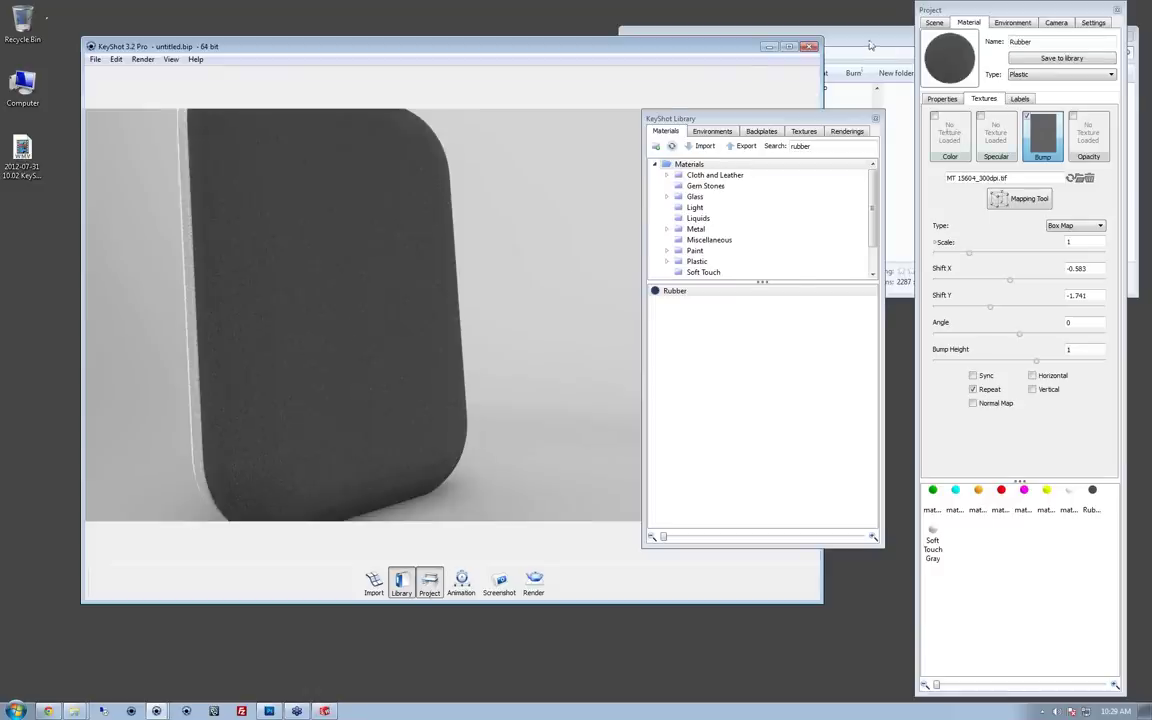
pyautogui.click(782, 35)
pyautogui.moveTo(804, 211); pyautogui.dragTo(388, 284)
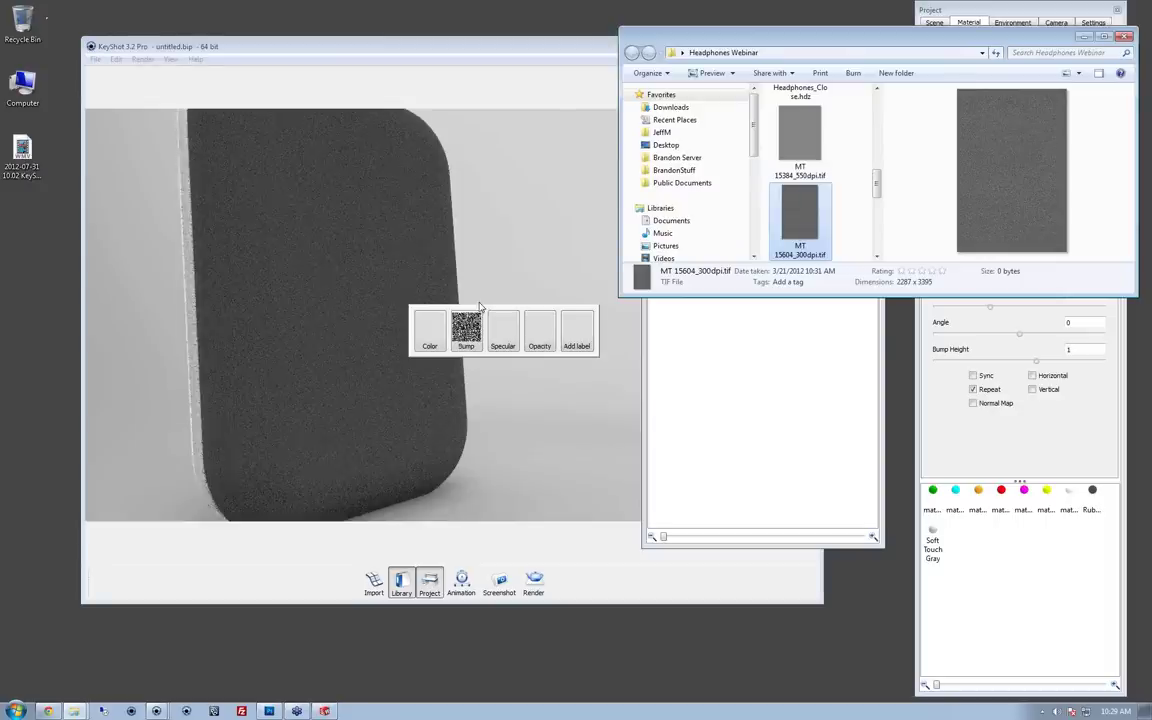
pyautogui.click(539, 340)
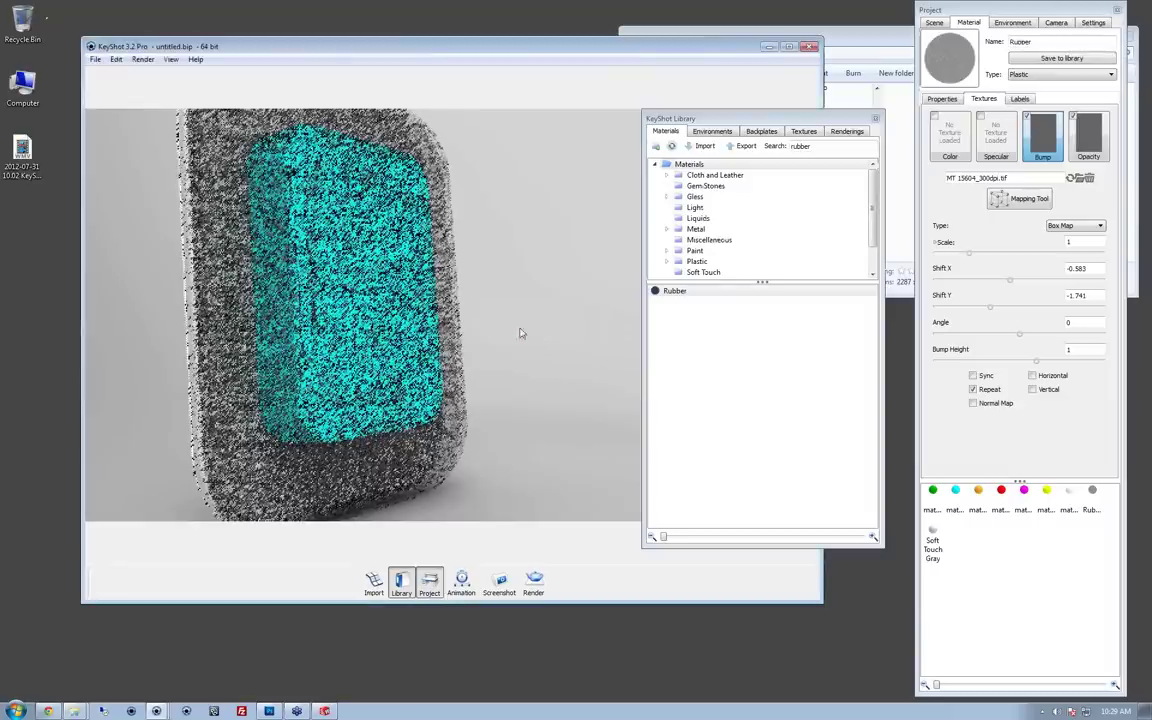
# Step: Turn on Sync for the ear cushions' bump texture and open the opacity texture's mapping settings
pyautogui.click(1051, 151)
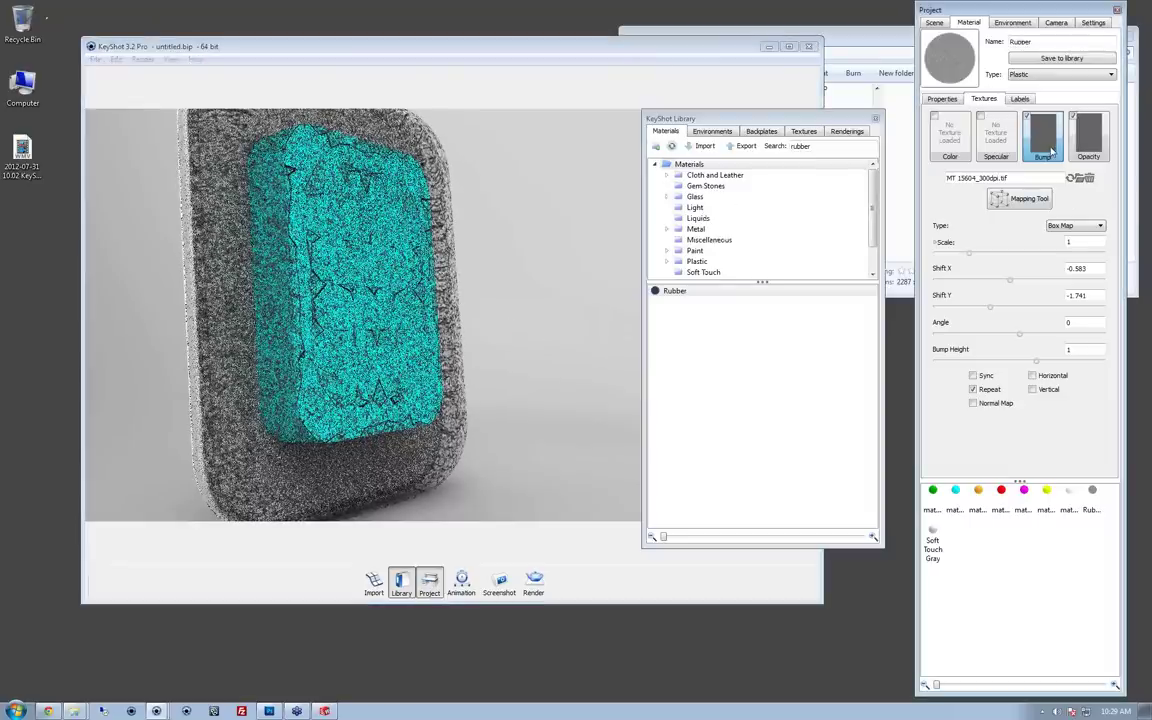
pyautogui.click(973, 377)
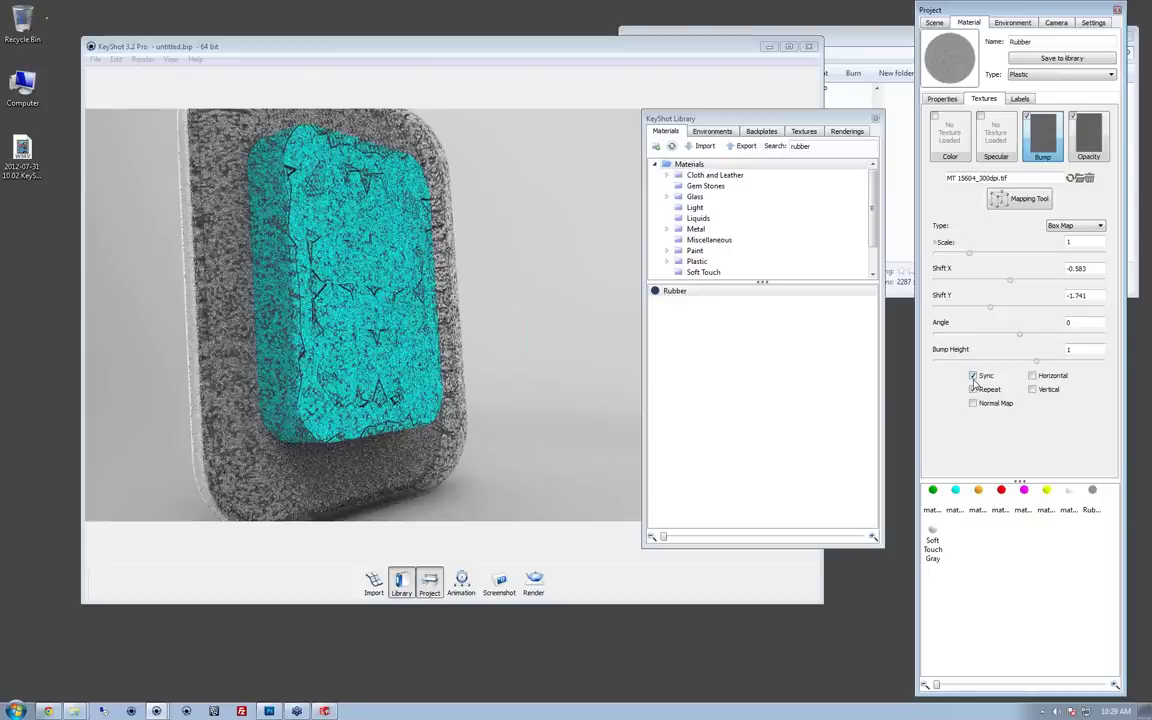
pyautogui.click(973, 389)
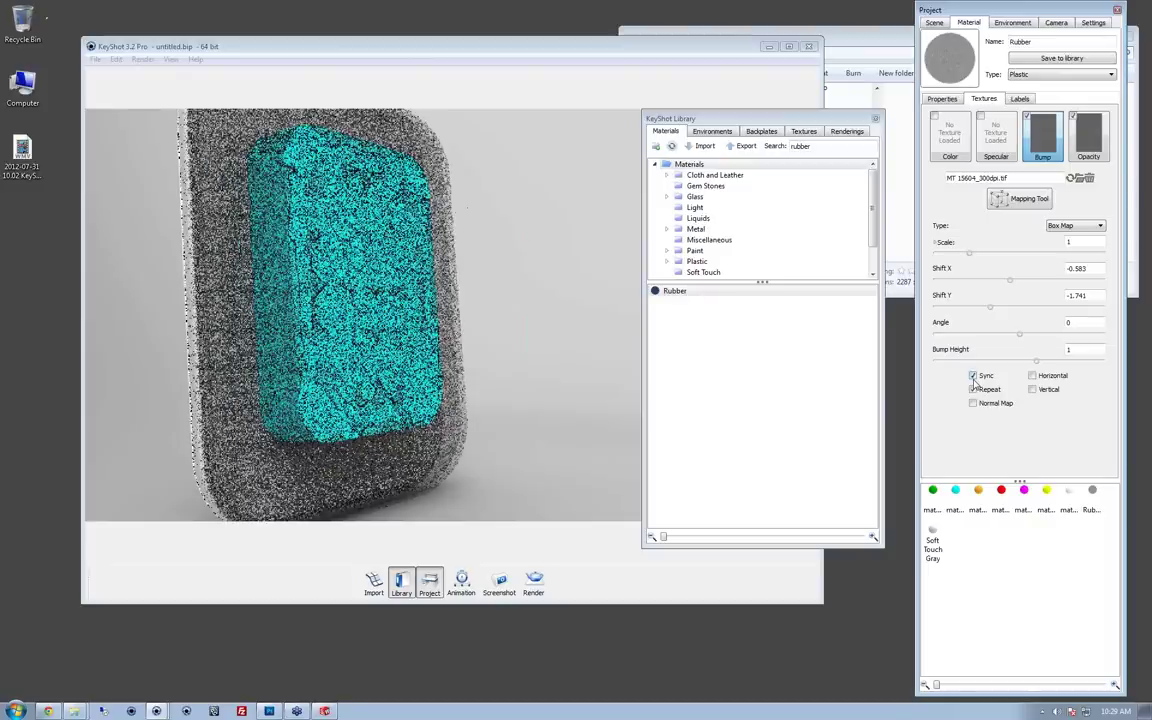
pyautogui.click(1087, 143)
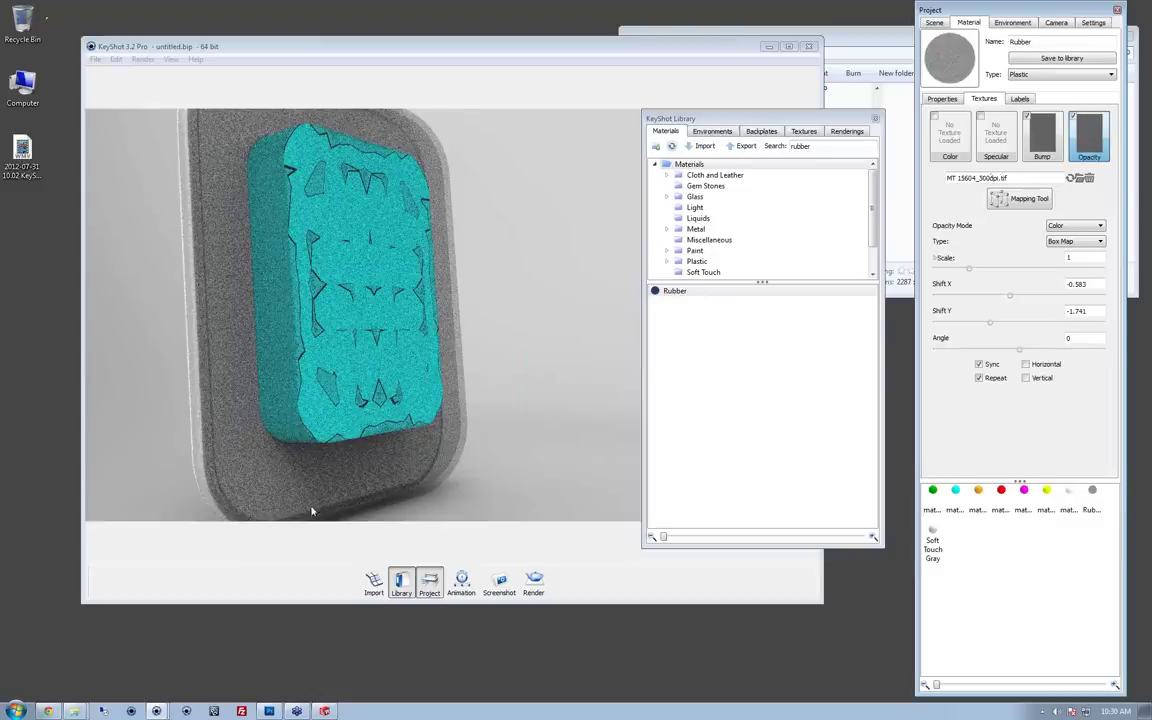
pyautogui.click(520, 318)
pyautogui.moveTo(494, 345); pyautogui.dragTo(499, 311)
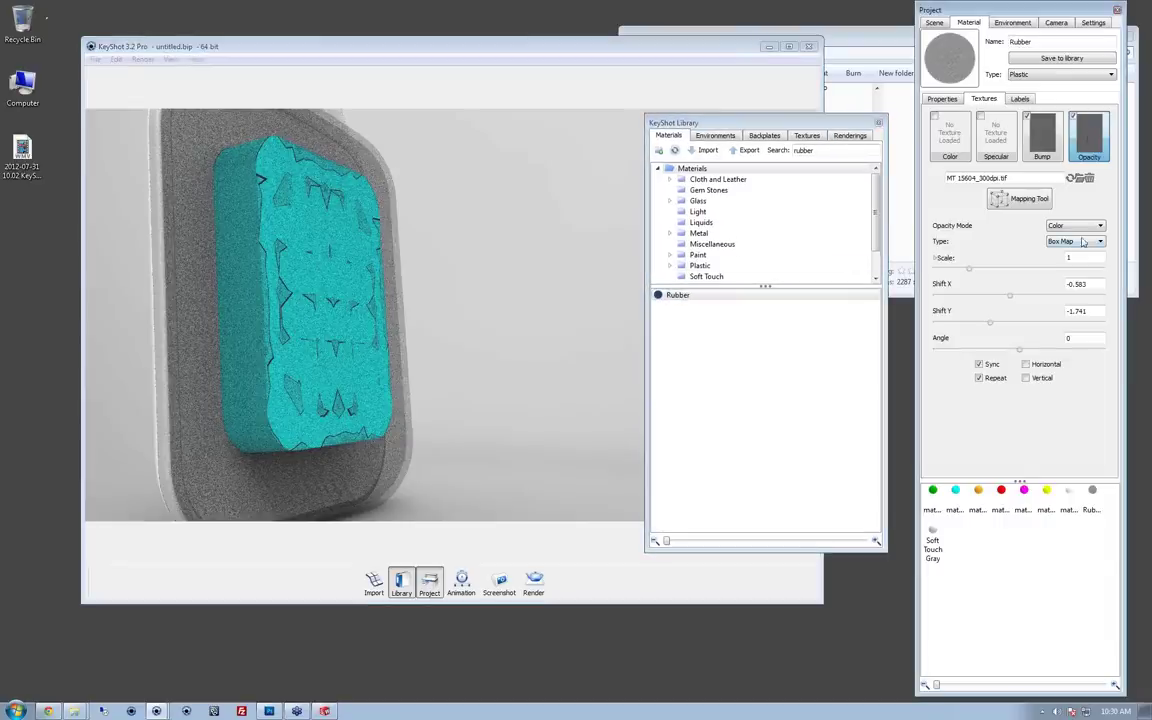
# Step: Remove the opacity texture from the ear cushions' Rubber material and close the KeyShot Library
pyautogui.click(1090, 179)
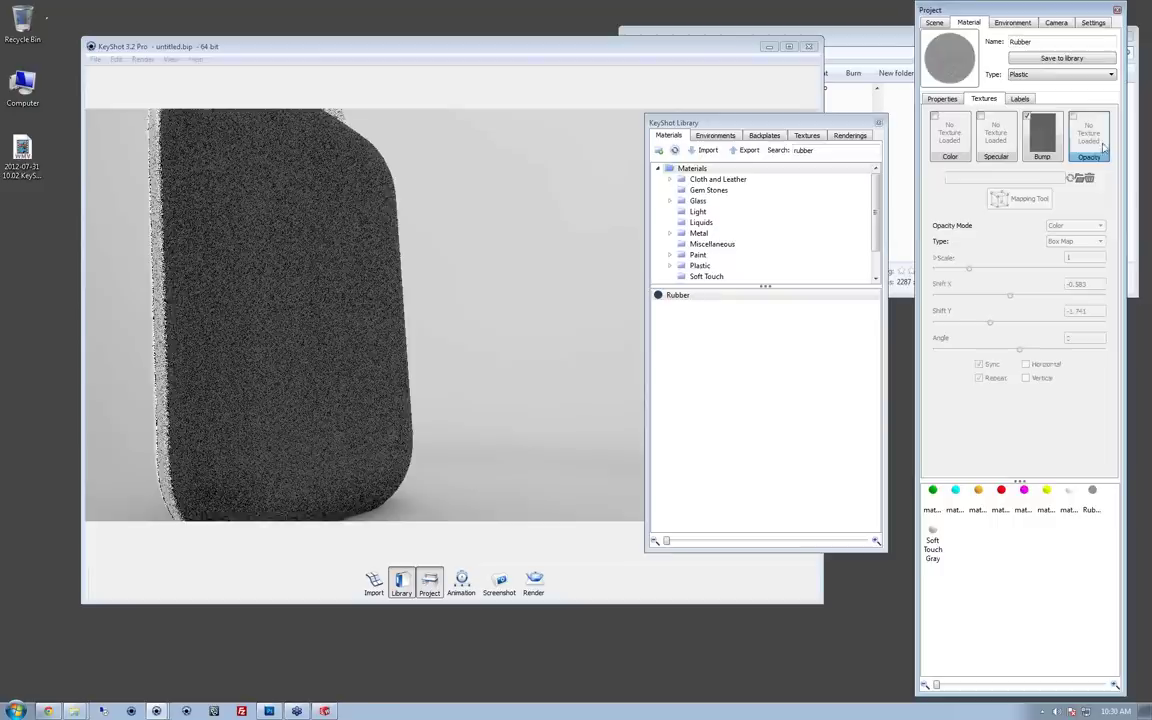
pyautogui.click(878, 125)
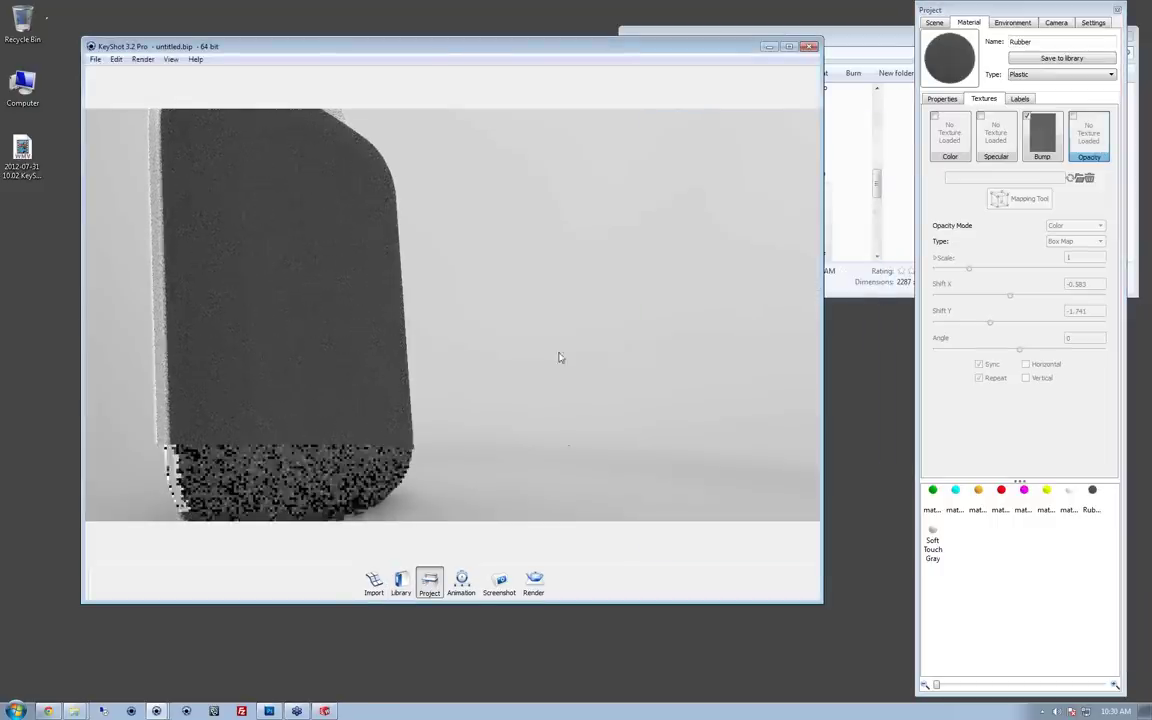
# Step: Darken the specular colour of the ear cushions' Rubber material to a neutral grey of value 171
pyautogui.moveTo(558, 357); pyautogui.dragTo(620, 368)
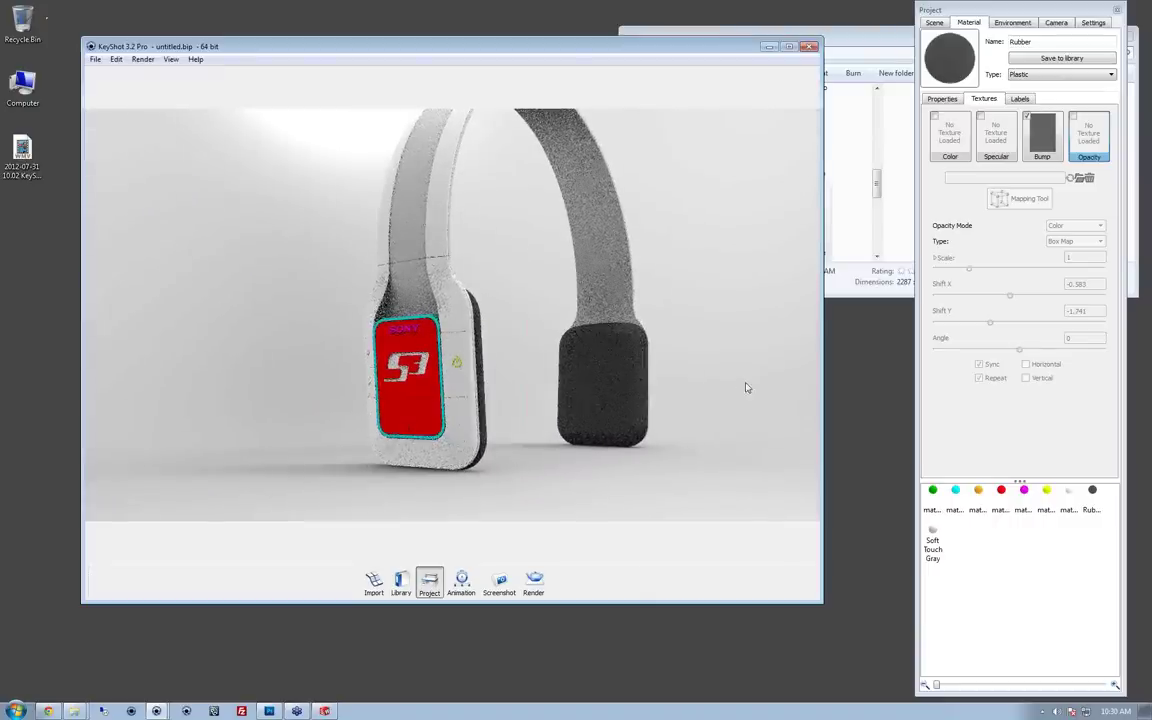
pyautogui.moveTo(746, 386); pyautogui.dragTo(715, 377)
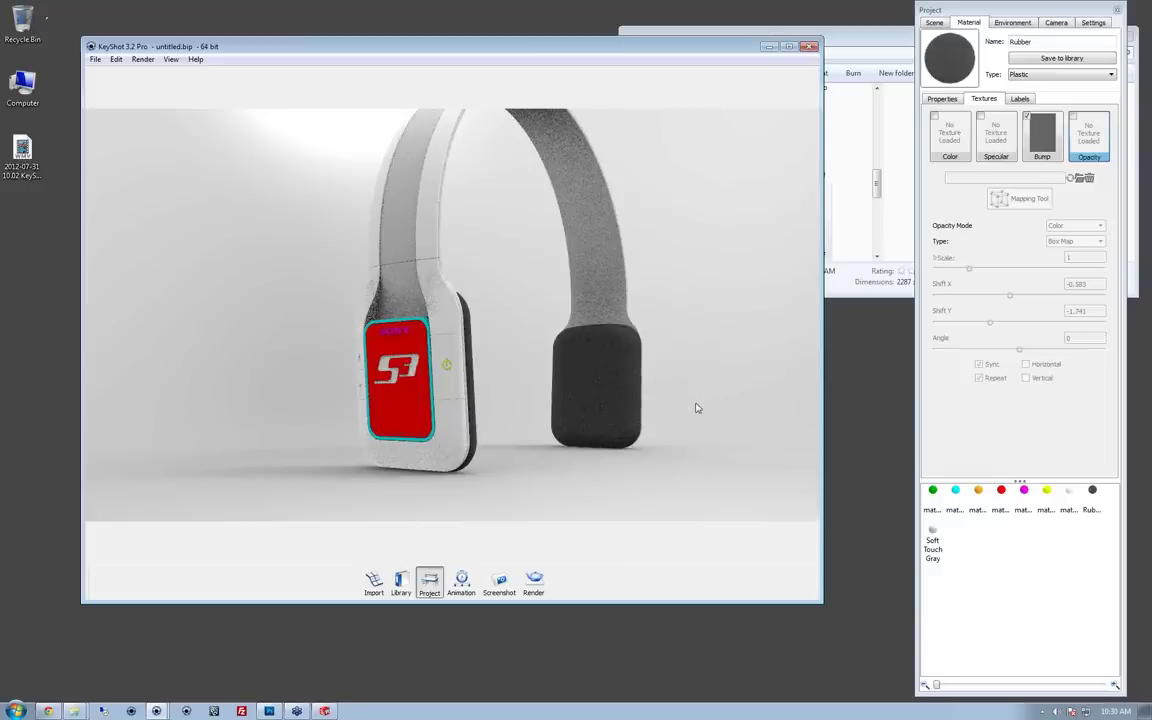
pyautogui.scroll(5, 705, 400)
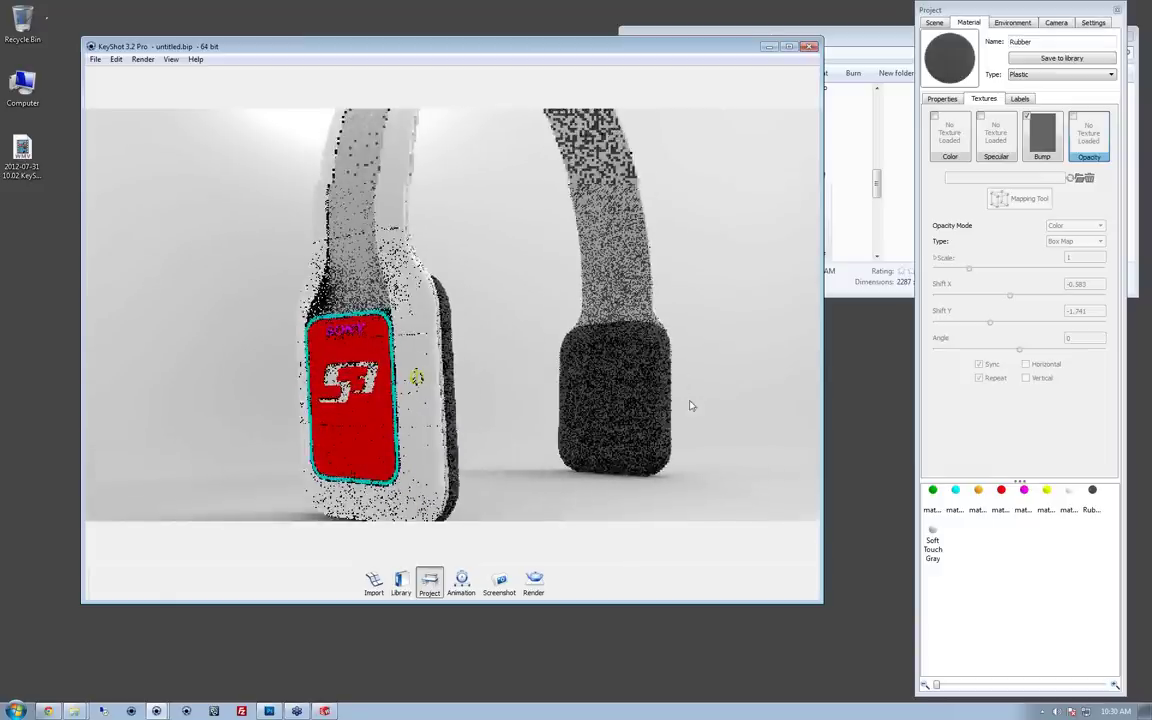
pyautogui.moveTo(690, 405); pyautogui.dragTo(609, 373)
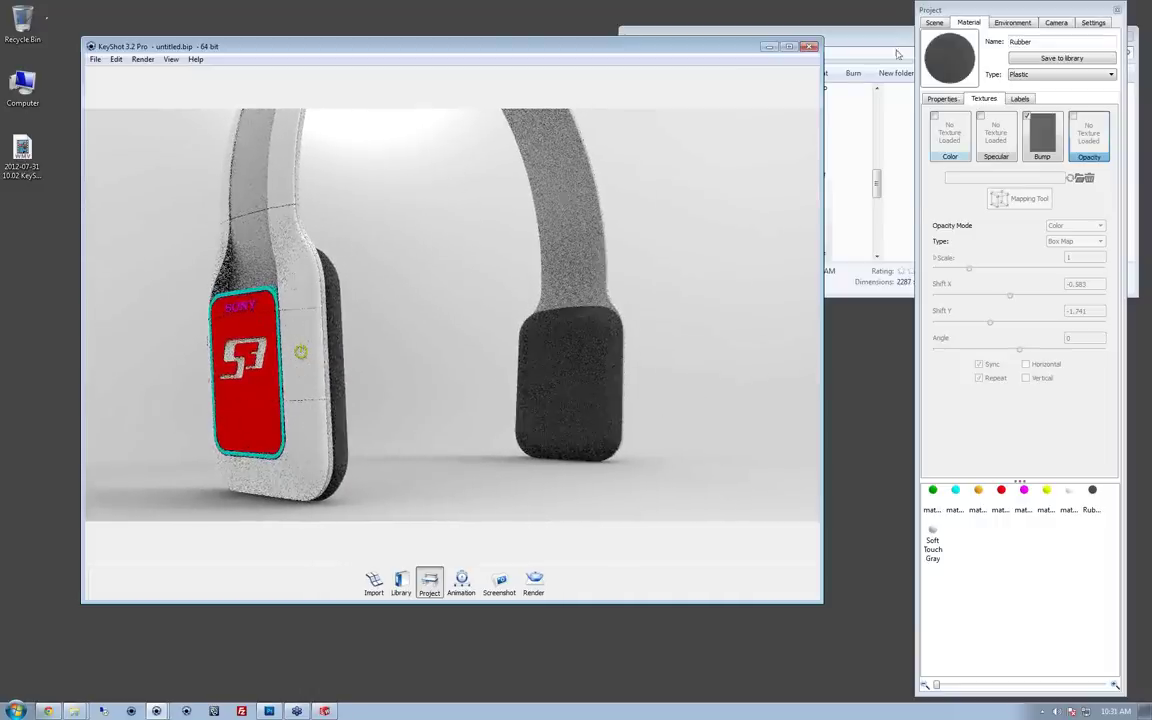
pyautogui.doubleClick(580, 366)
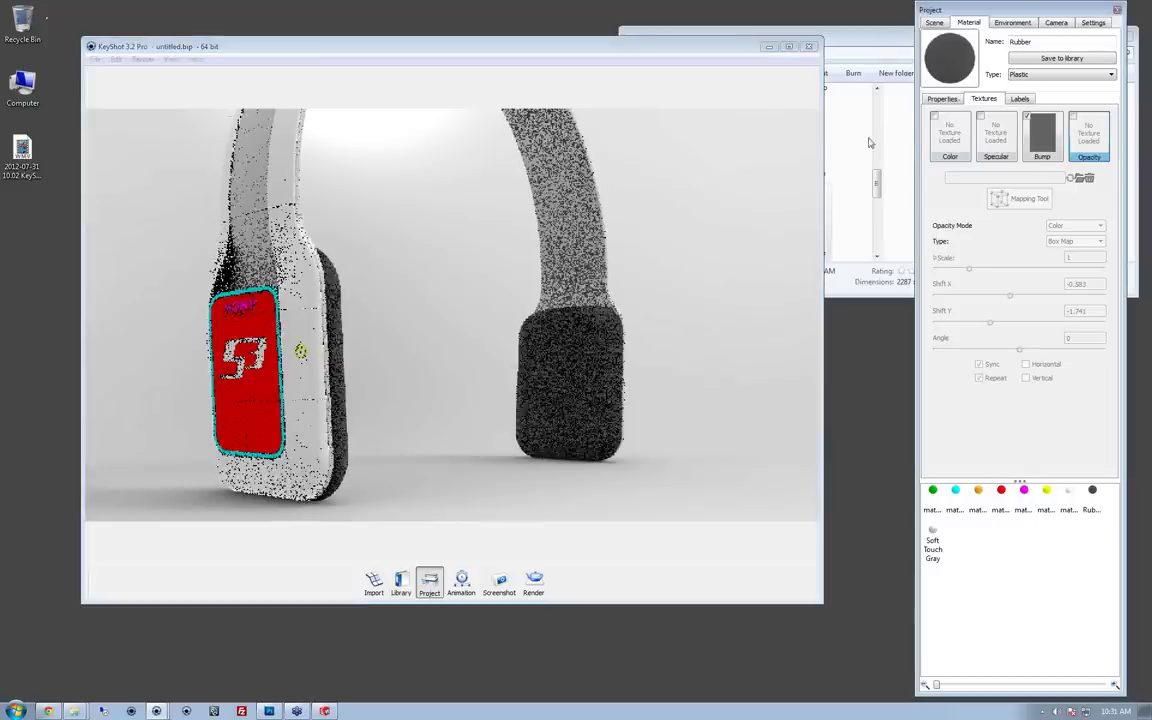
pyautogui.click(943, 99)
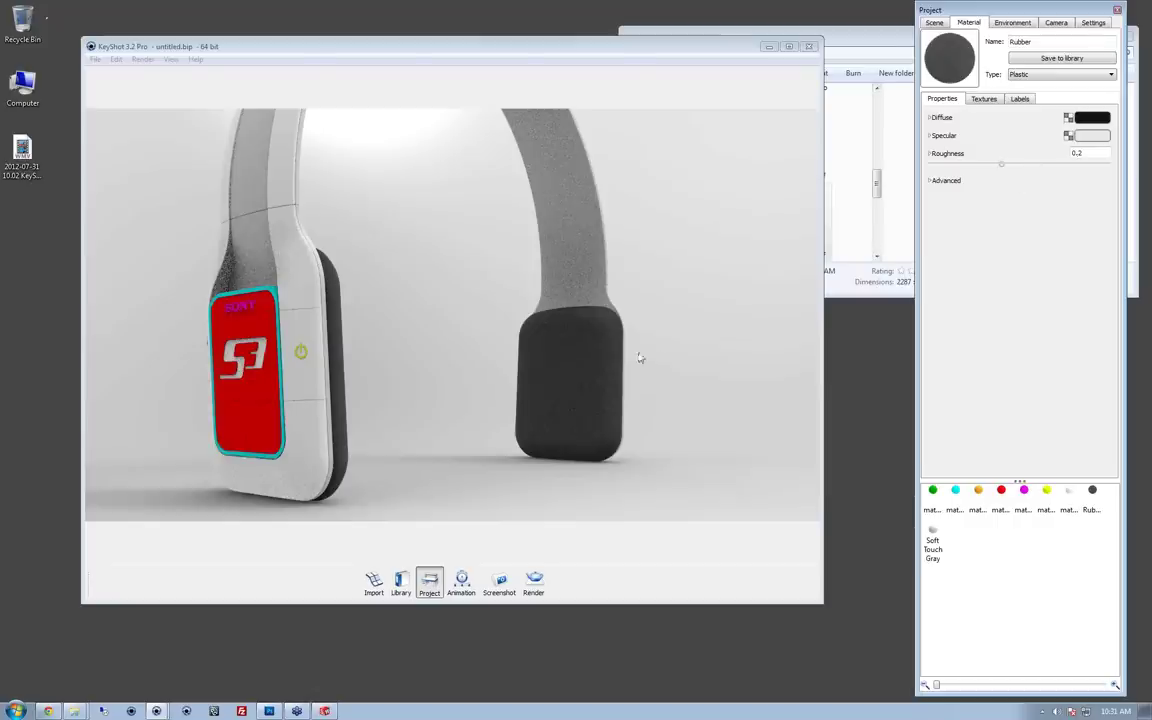
pyautogui.doubleClick(589, 391)
pyautogui.click(1092, 136)
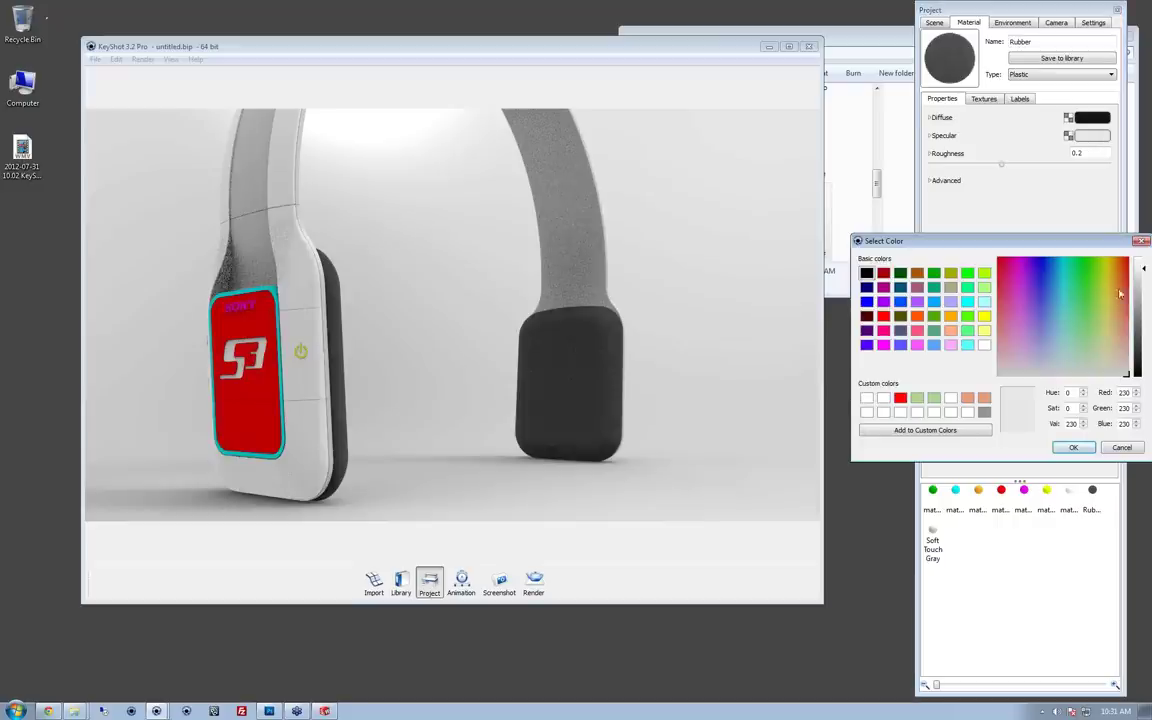
pyautogui.moveTo(1145, 272); pyautogui.dragTo(1144, 300)
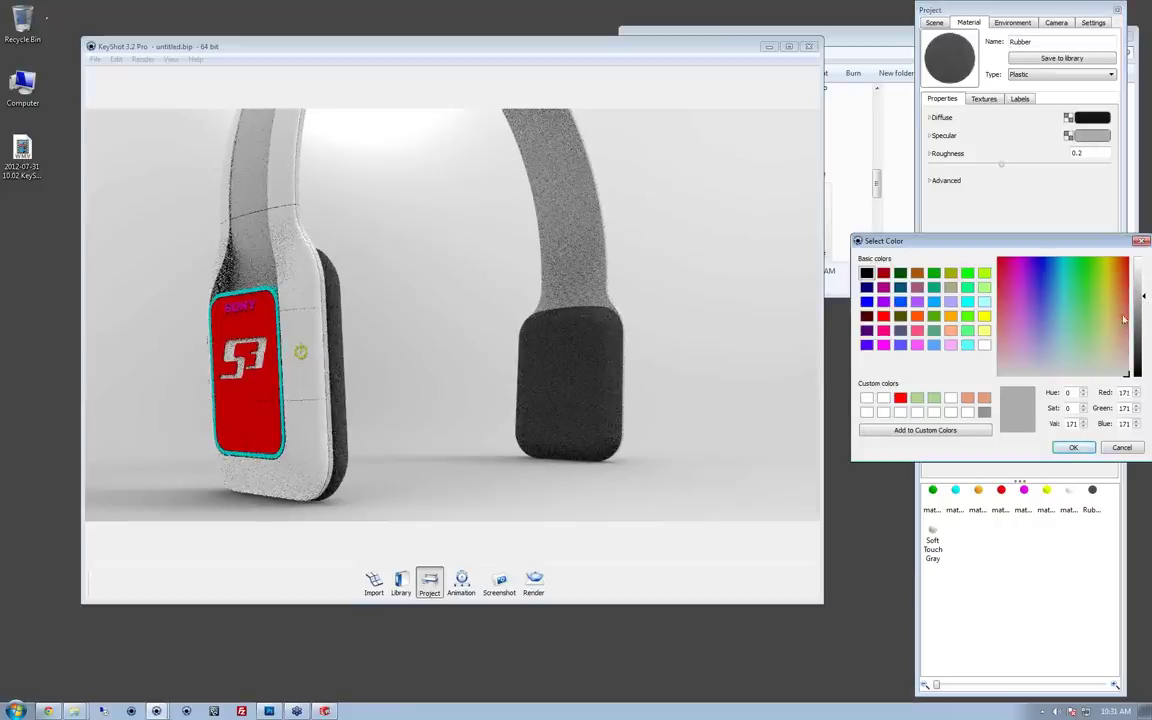
pyautogui.click(1075, 447)
# Step: Check the specular colour of the inner headband's Soft Touch Gray material without changing it
pyautogui.doubleClick(588, 274)
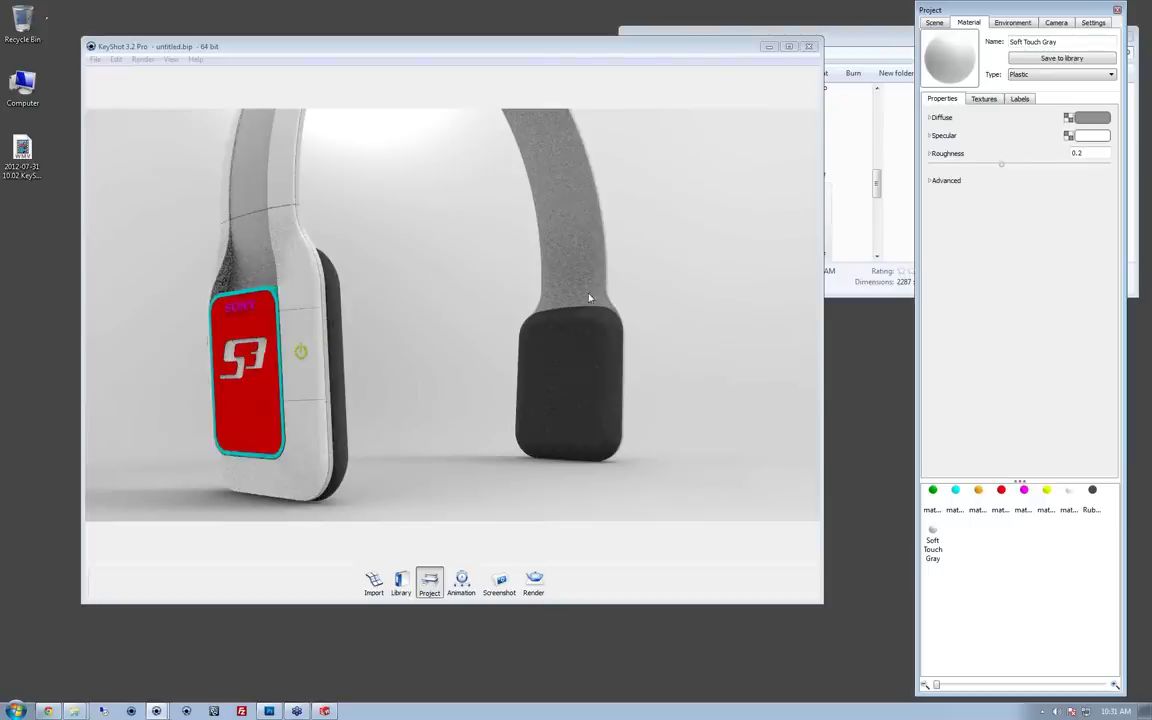
pyautogui.click(1092, 136)
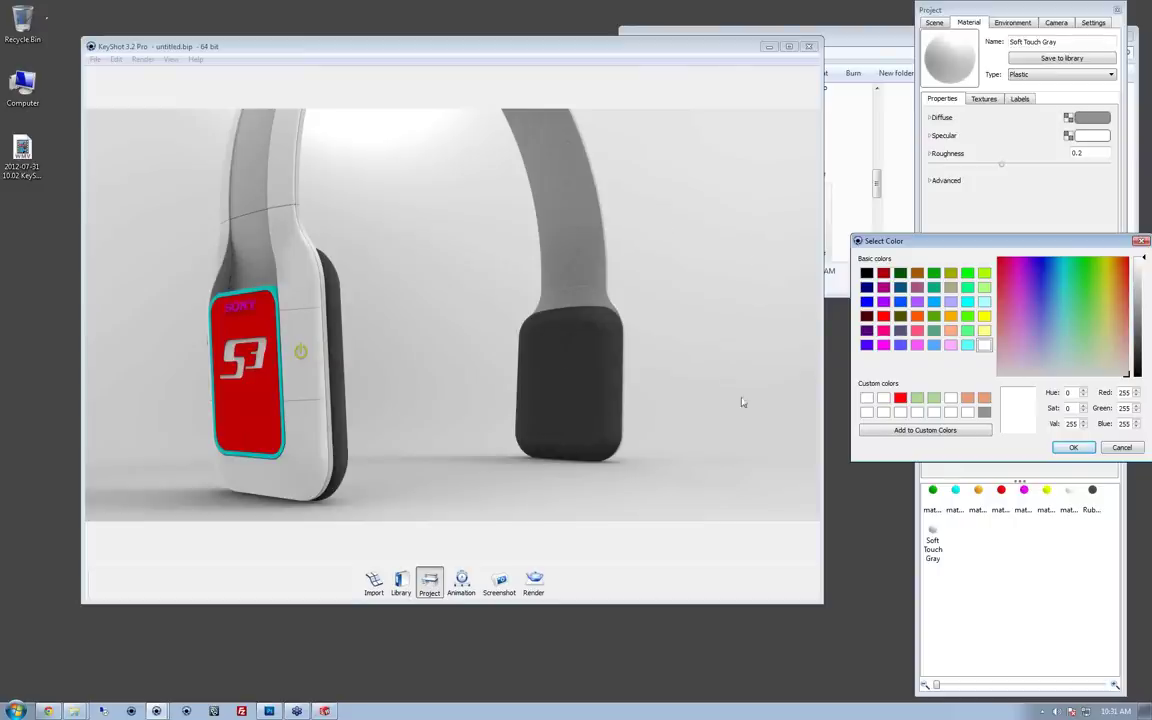
pyautogui.click(1074, 448)
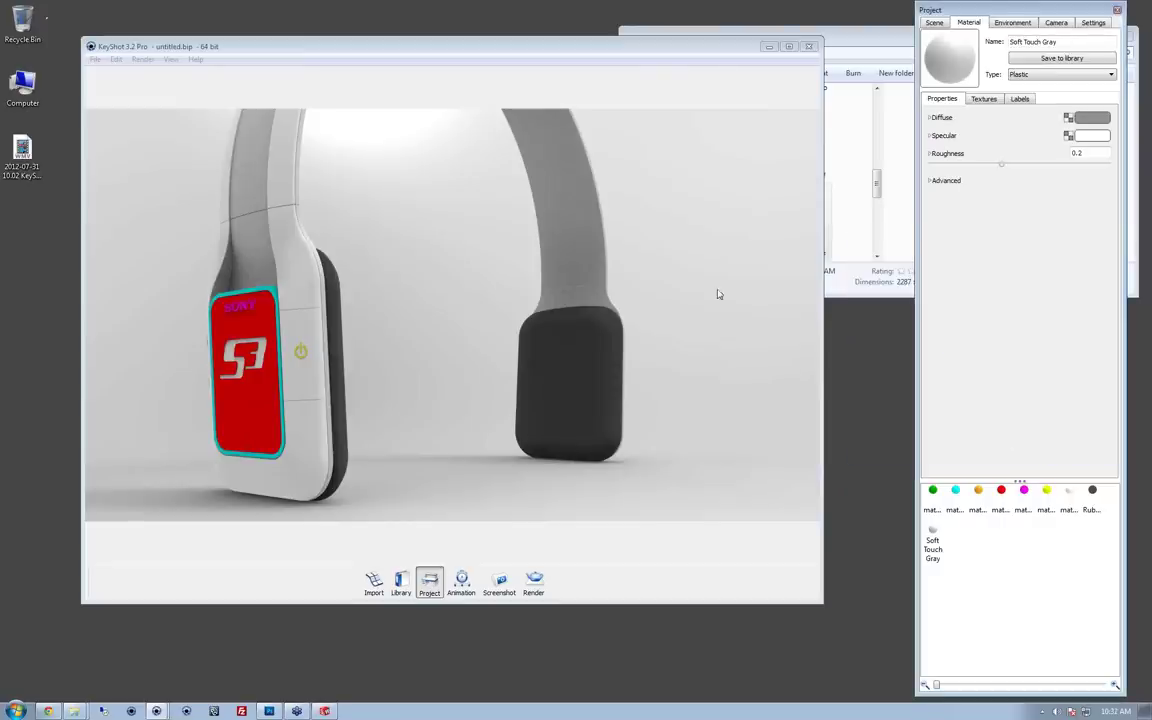
# Step: Apply the inner headband's Soft Touch Gray material to the ear cushion and unlink it from the headband
pyautogui.keyDown('shift'); pyautogui.click(587, 273); pyautogui.keyUp('shift')
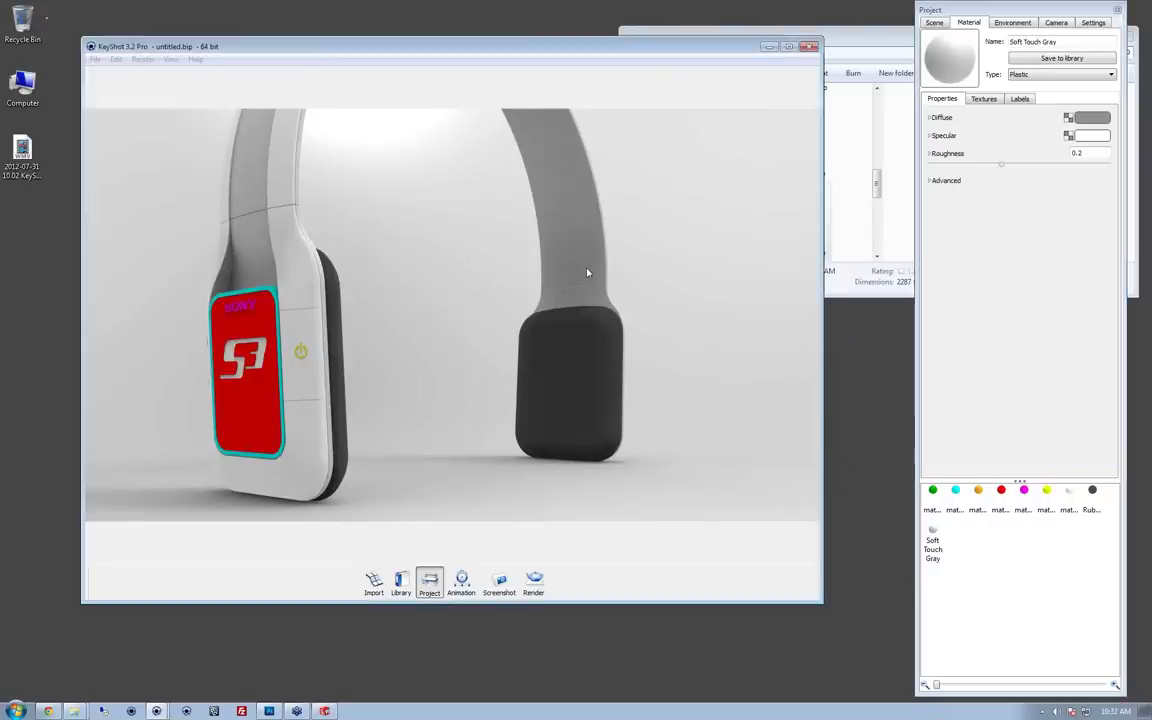
pyautogui.keyDown('shift'); pyautogui.rightClick(590, 387); pyautogui.keyUp('shift')
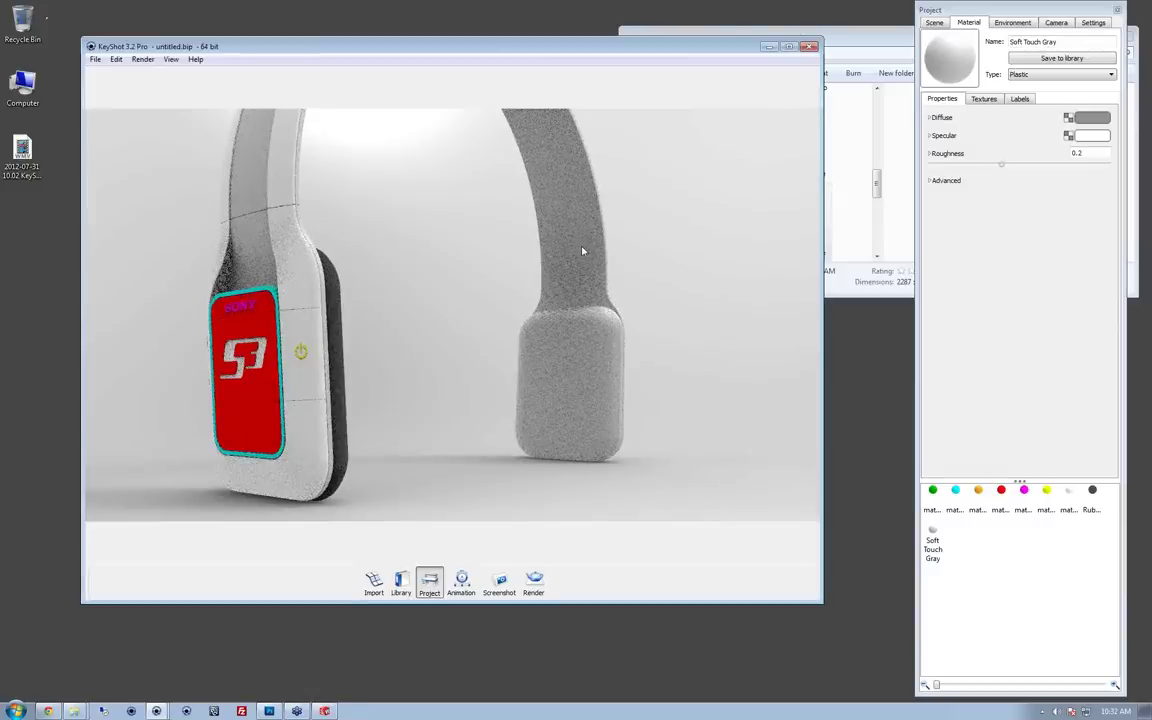
pyautogui.doubleClick(579, 363)
pyautogui.doubleClick(579, 363)
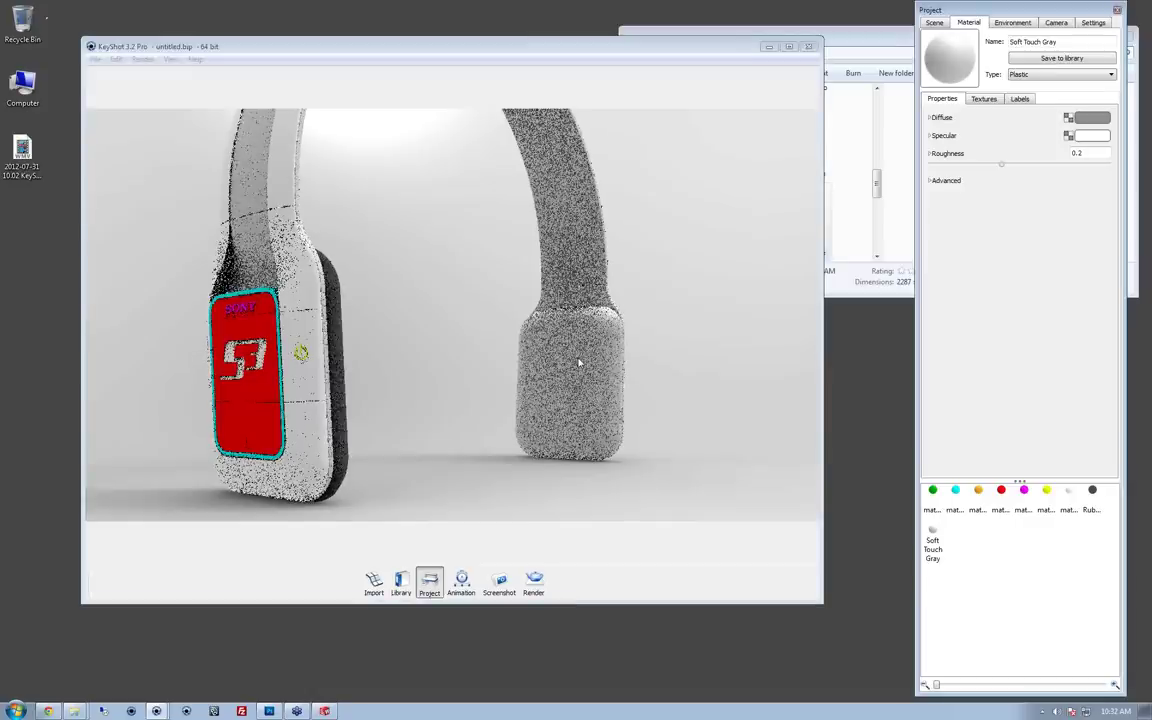
pyautogui.rightClick(579, 363)
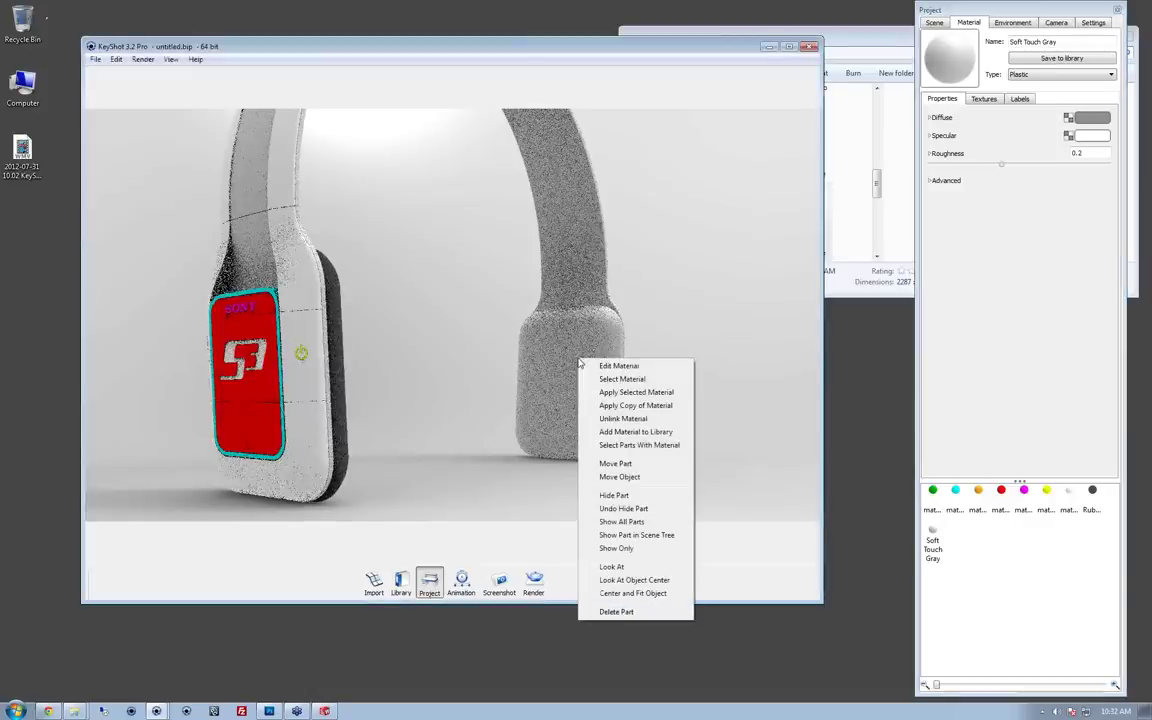
pyautogui.click(612, 419)
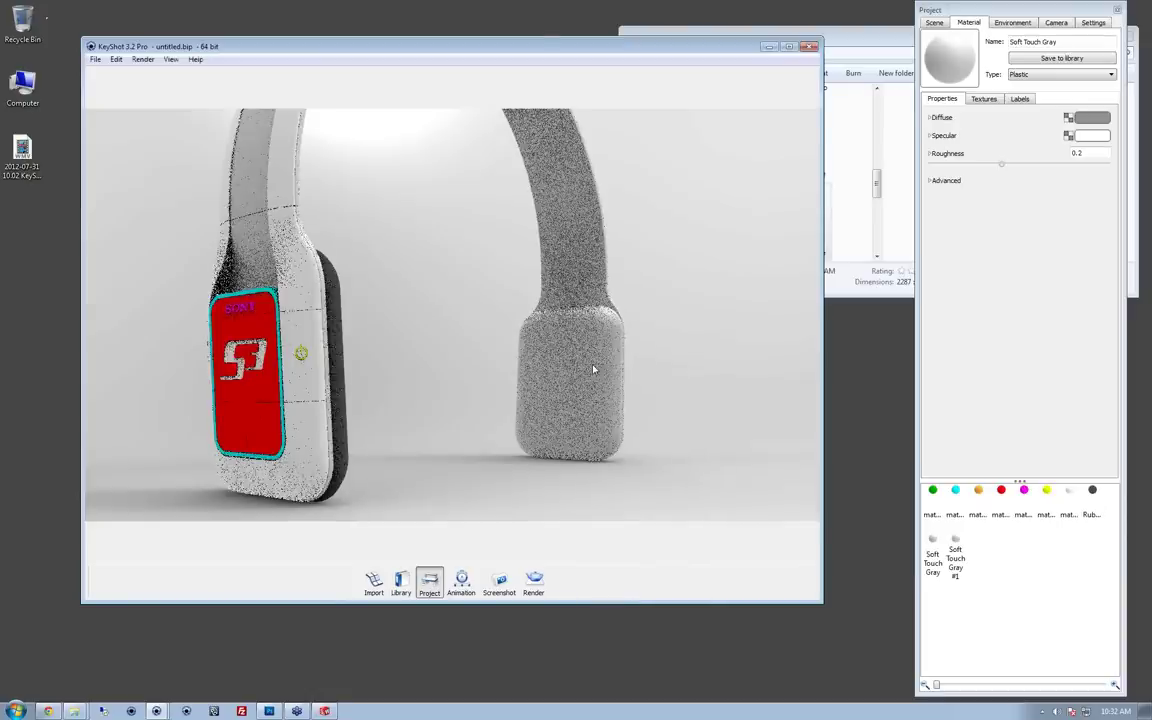
# Step: Set the ear cushion's unlinked Soft Touch Gray material to a black diffuse colour and a grey specular colour of value 139
pyautogui.click(1090, 117)
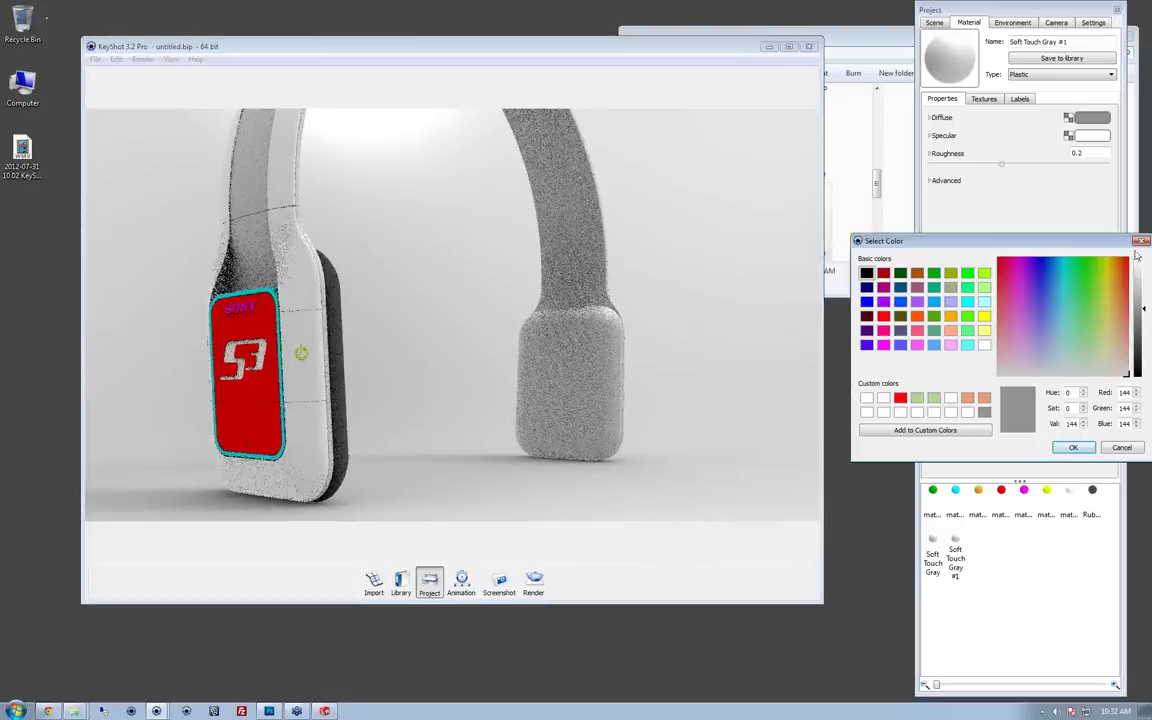
pyautogui.click(1140, 371)
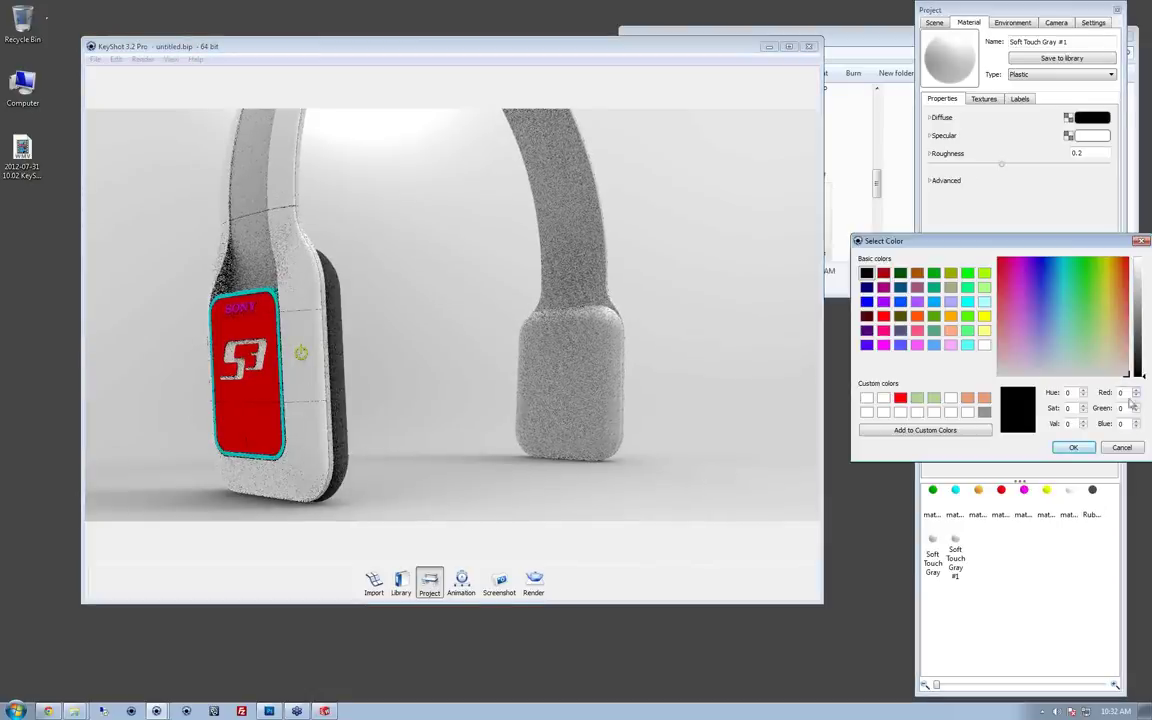
pyautogui.click(1073, 447)
pyautogui.click(1090, 135)
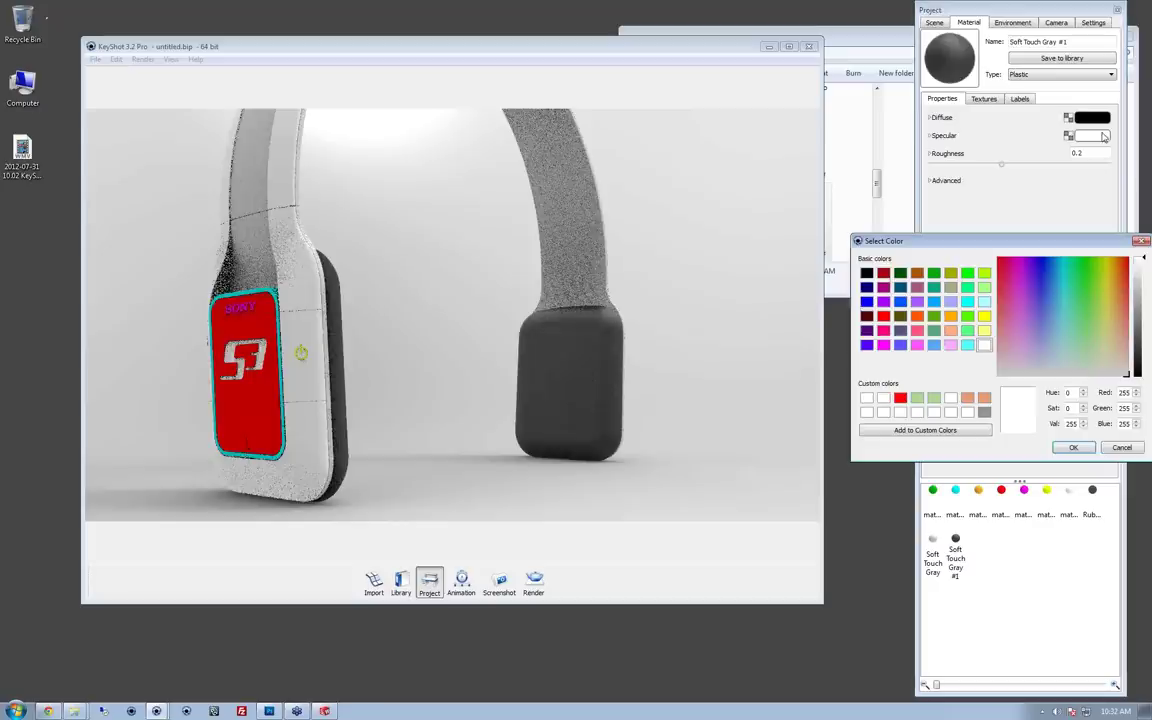
pyautogui.click(1138, 316)
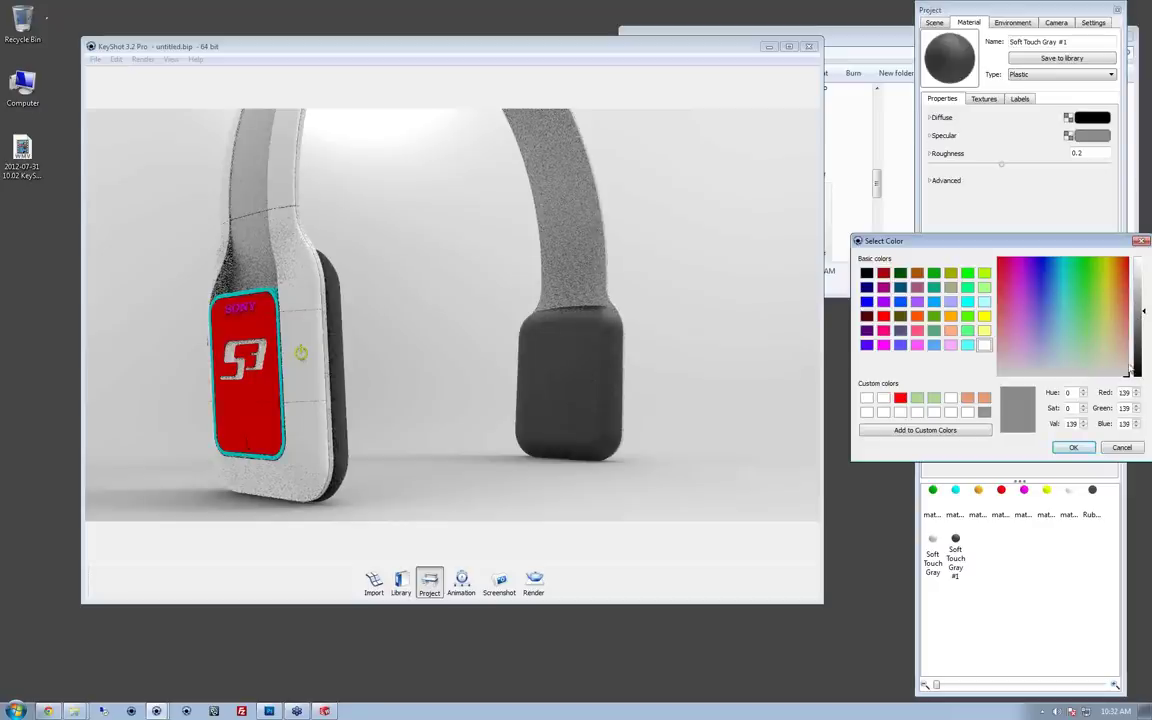
pyautogui.click(1073, 447)
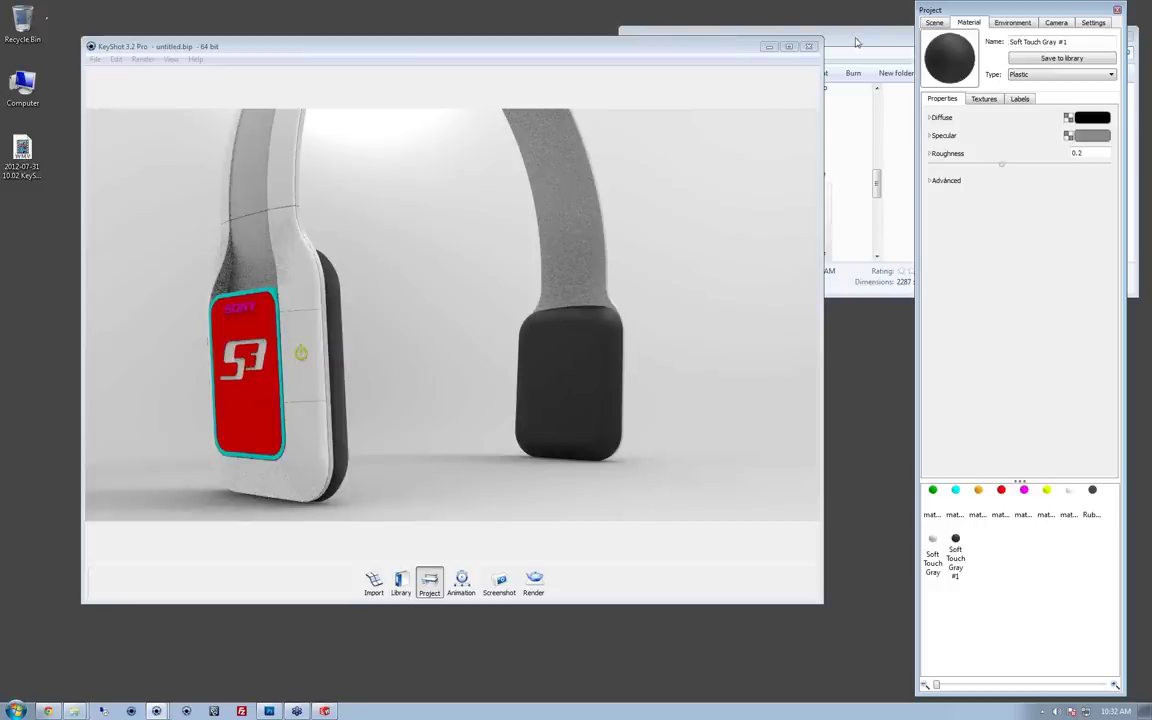
# Step: Undo the ear cushion's colour changes, the unlinking and the Soft Touch Gray assignment
pyautogui.moveTo(855, 42); pyautogui.dragTo(845, 38)
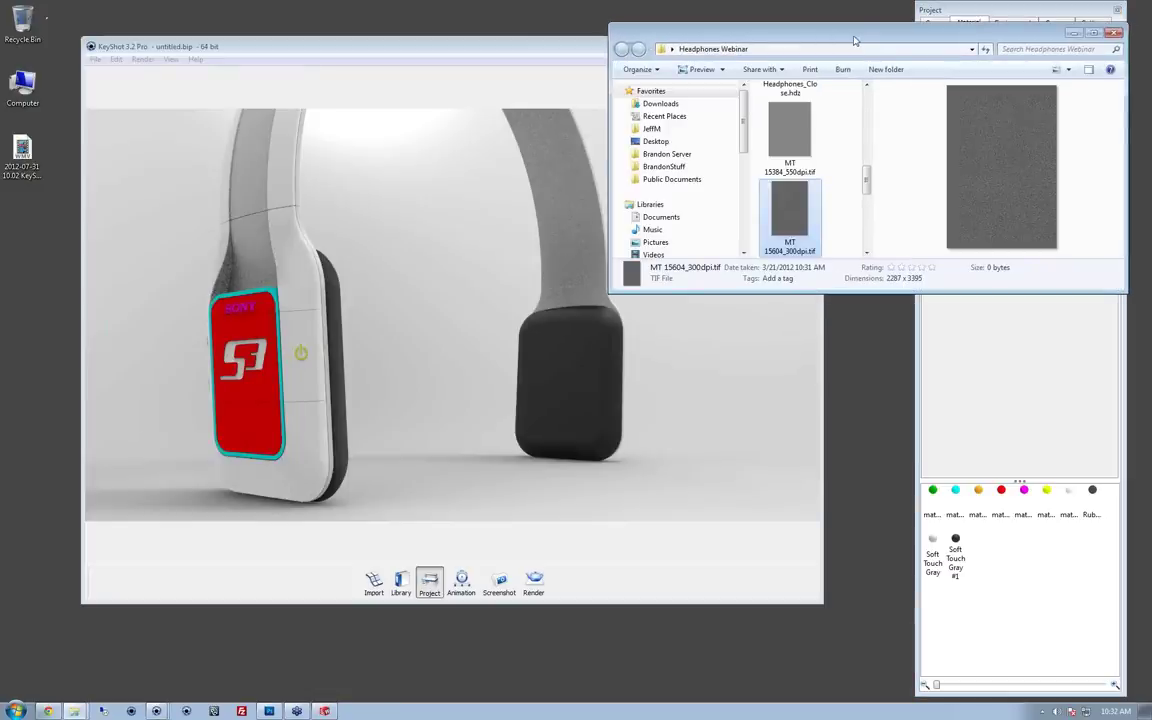
pyautogui.click(594, 49)
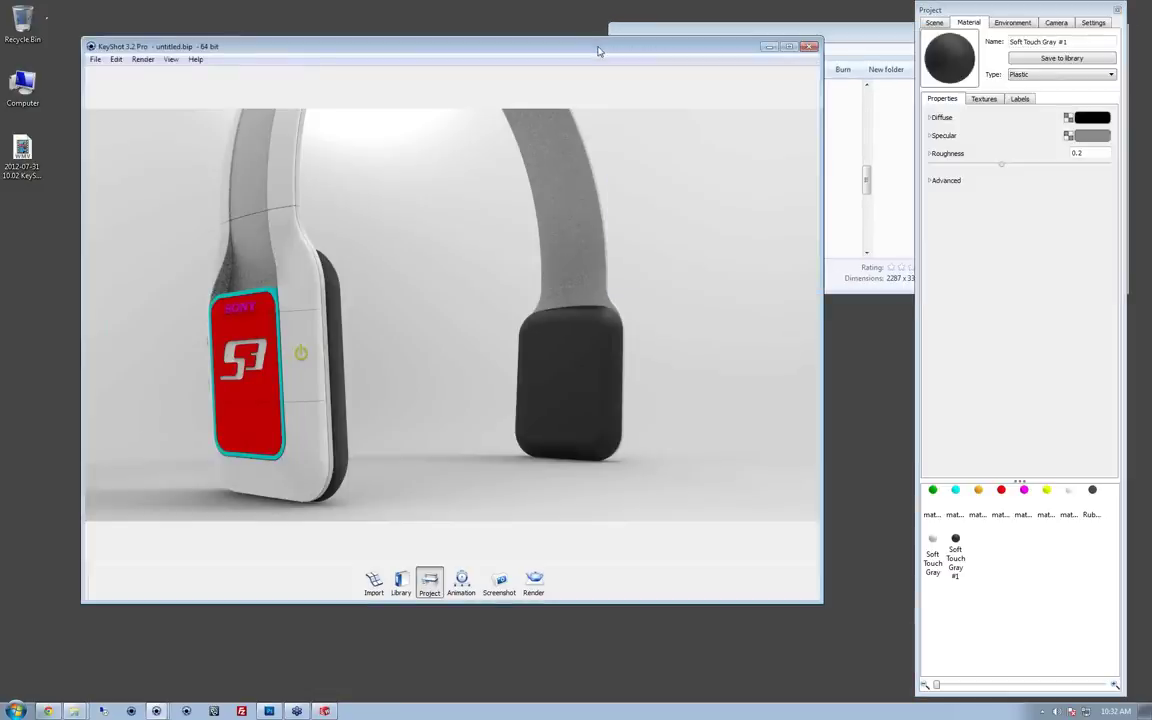
pyautogui.hotkey('ctrl', 'z')
pyautogui.hotkey('ctrl', 'z')
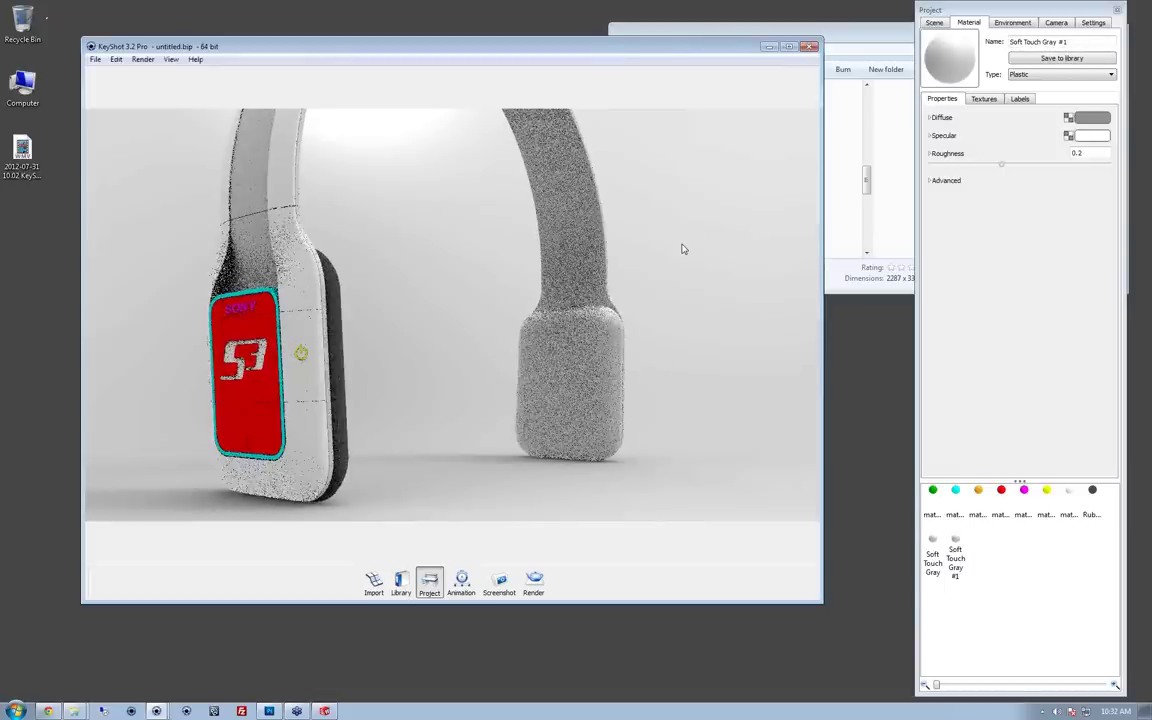
pyautogui.hotkey('ctrl', 'z')
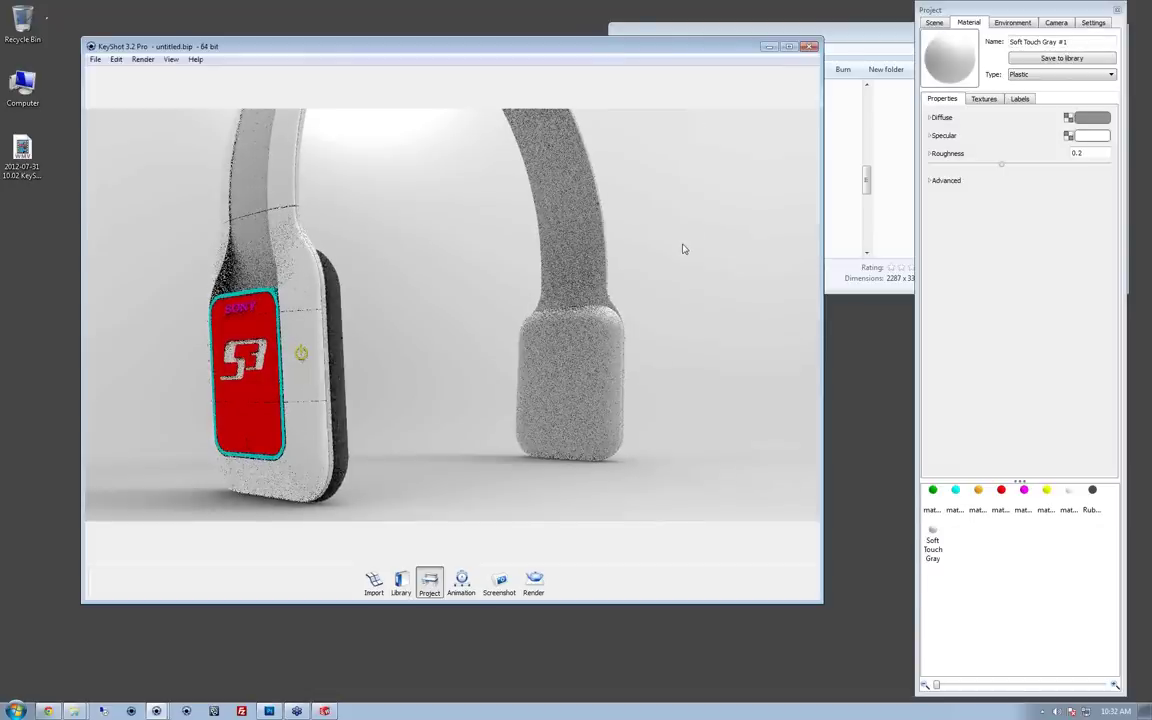
pyautogui.hotkey('ctrl', 'z')
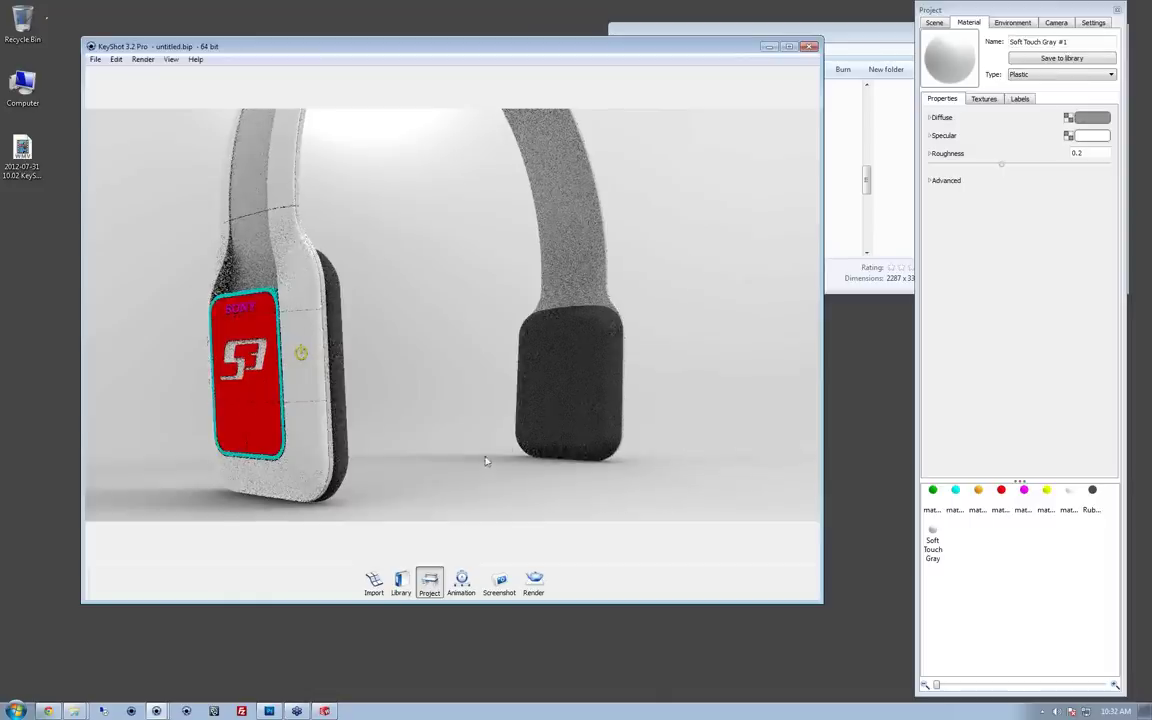
# Step: Change the red ear-cup panel's material type to Plastic and its diffuse colour to the saved custom grey of value 148
pyautogui.moveTo(515, 449); pyautogui.dragTo(692, 417)
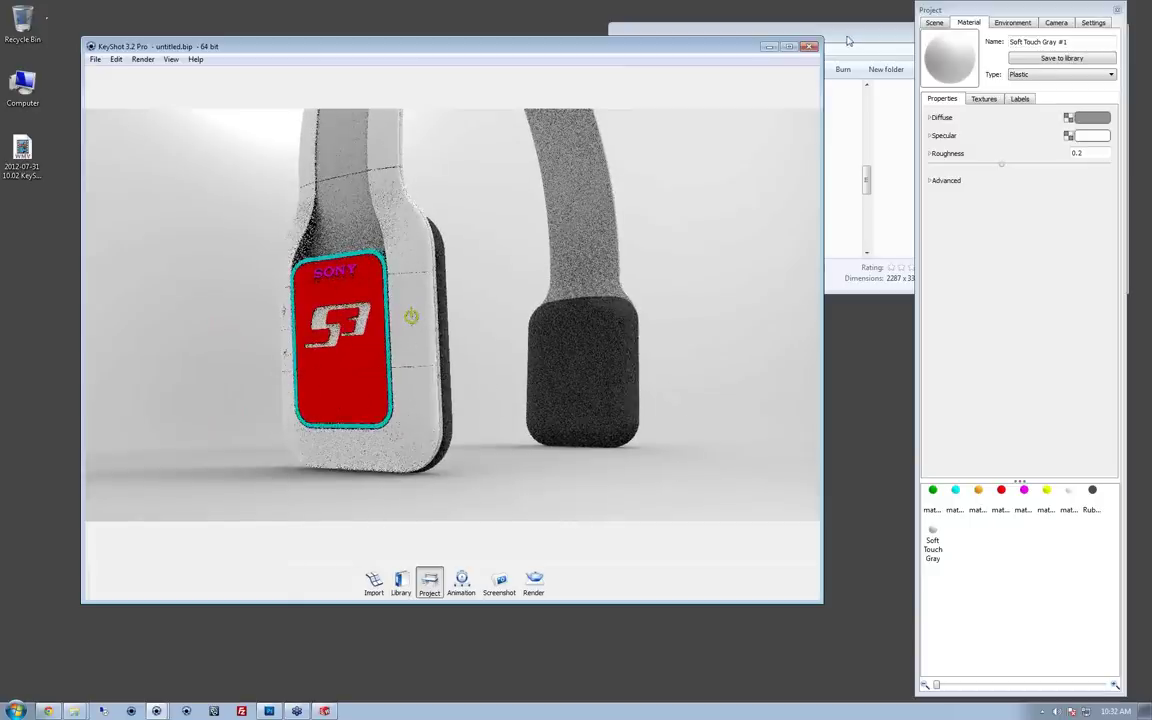
pyautogui.doubleClick(344, 398)
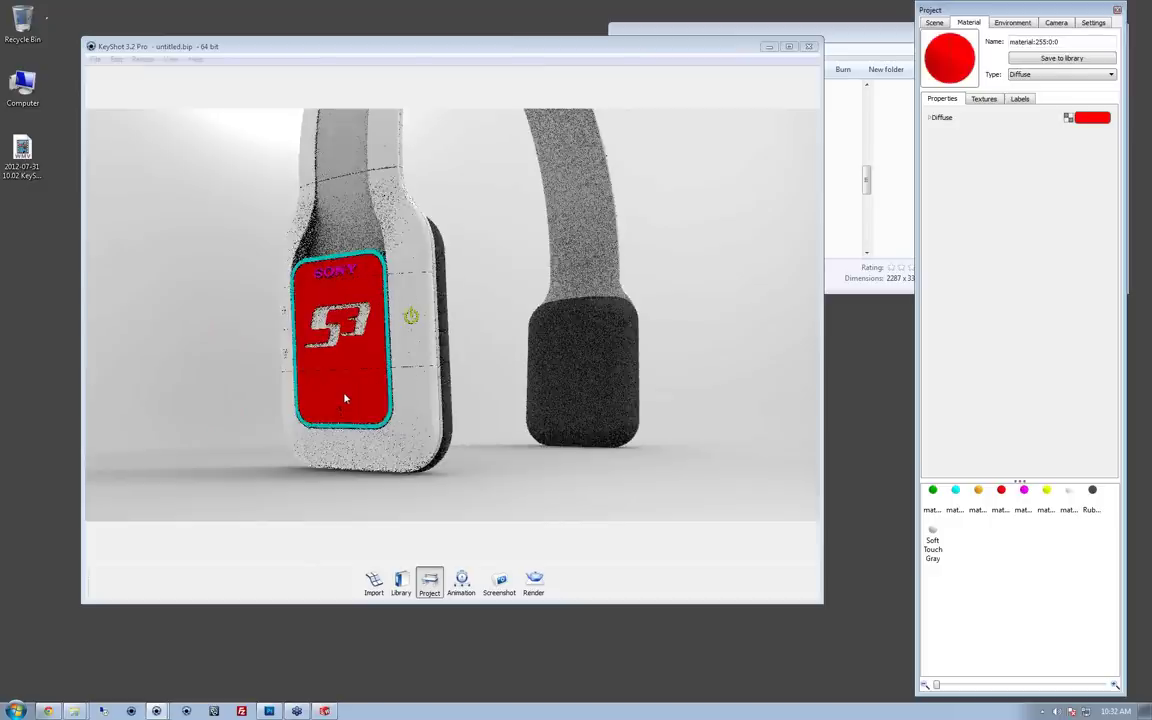
pyautogui.click(1040, 76)
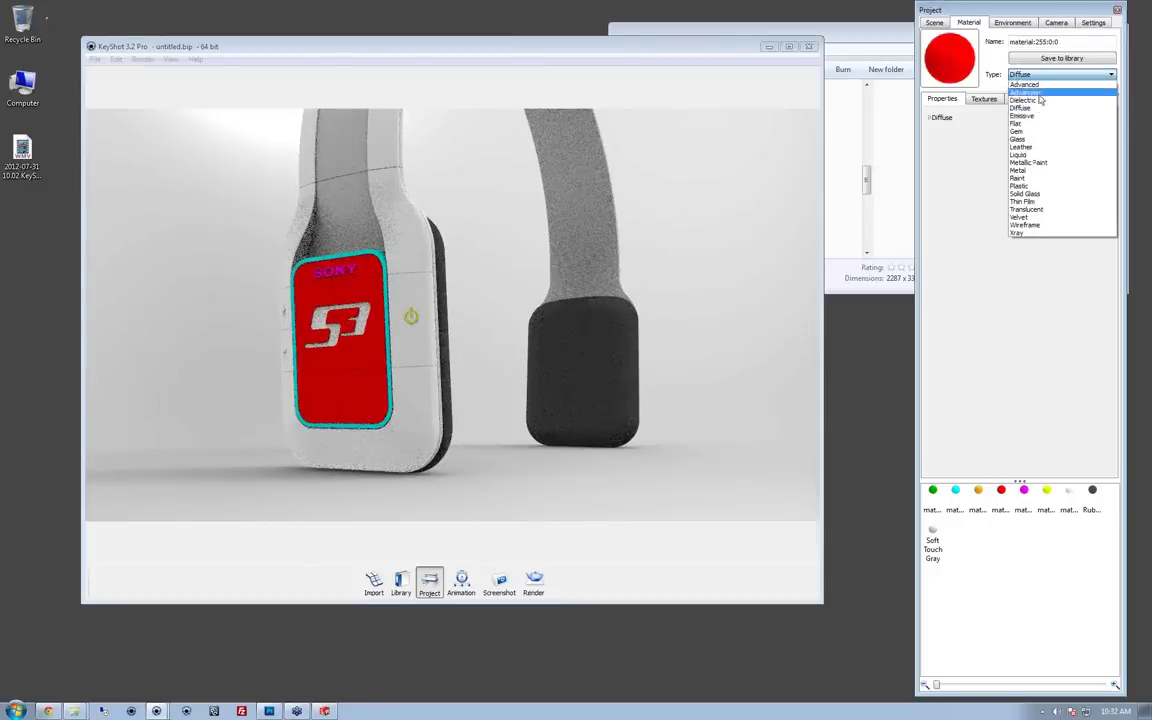
pyautogui.click(1033, 187)
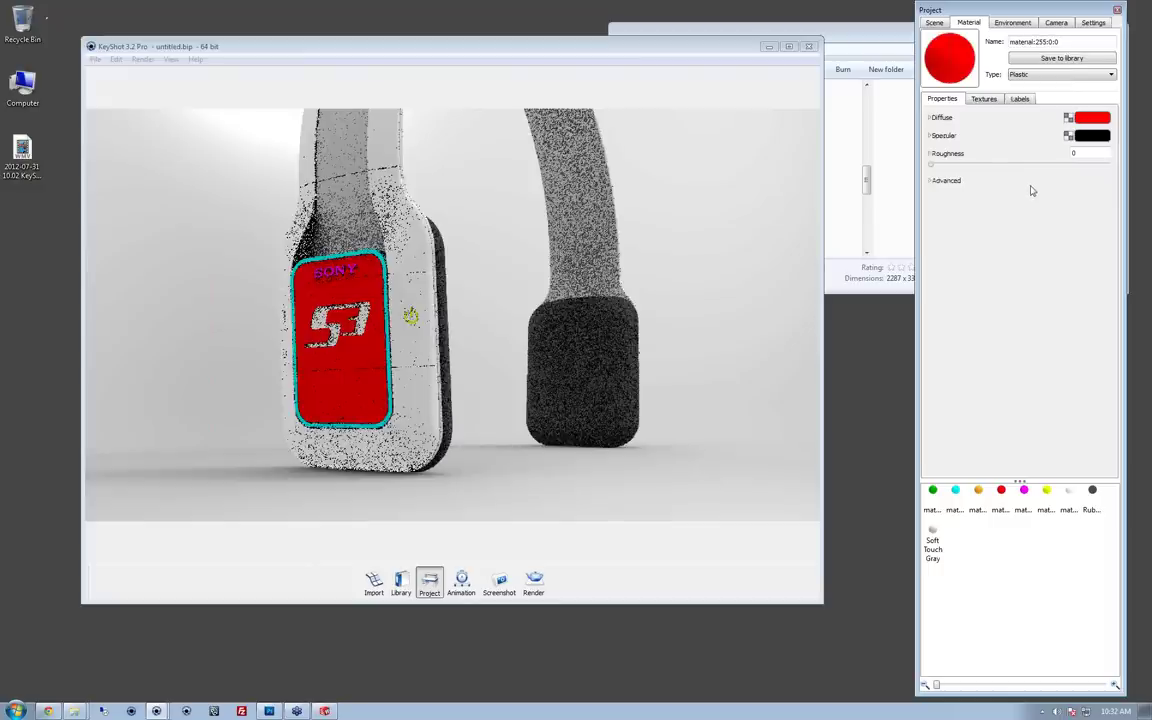
pyautogui.click(1092, 118)
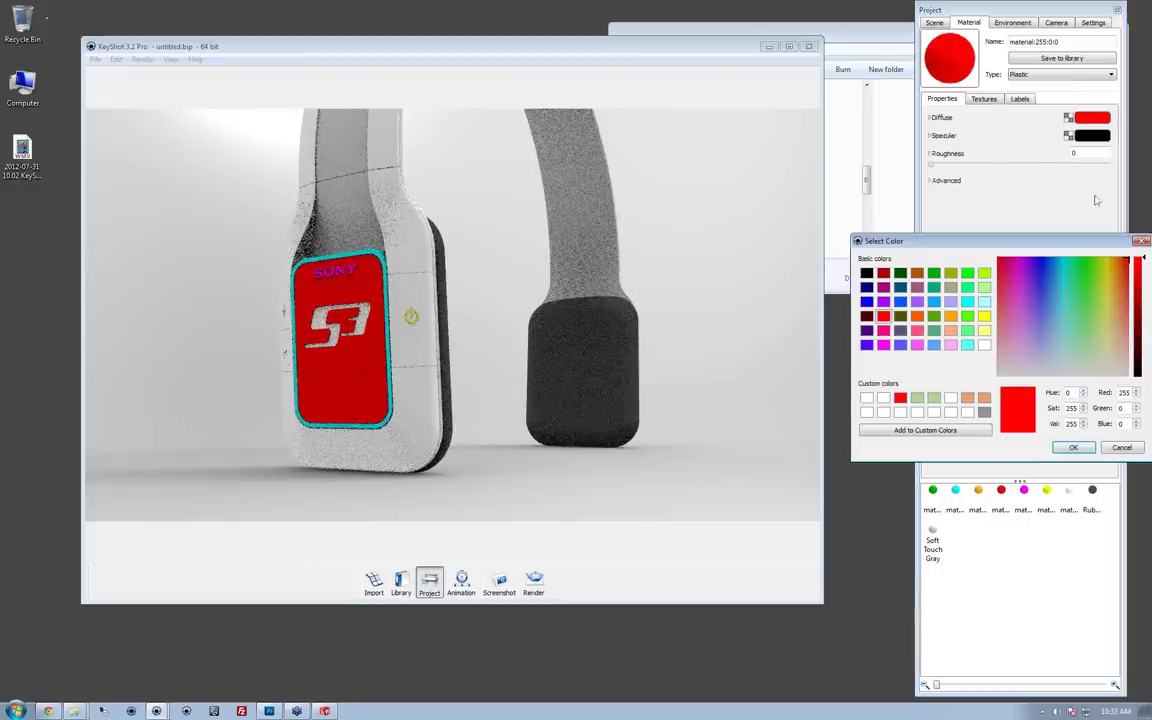
pyautogui.click(984, 413)
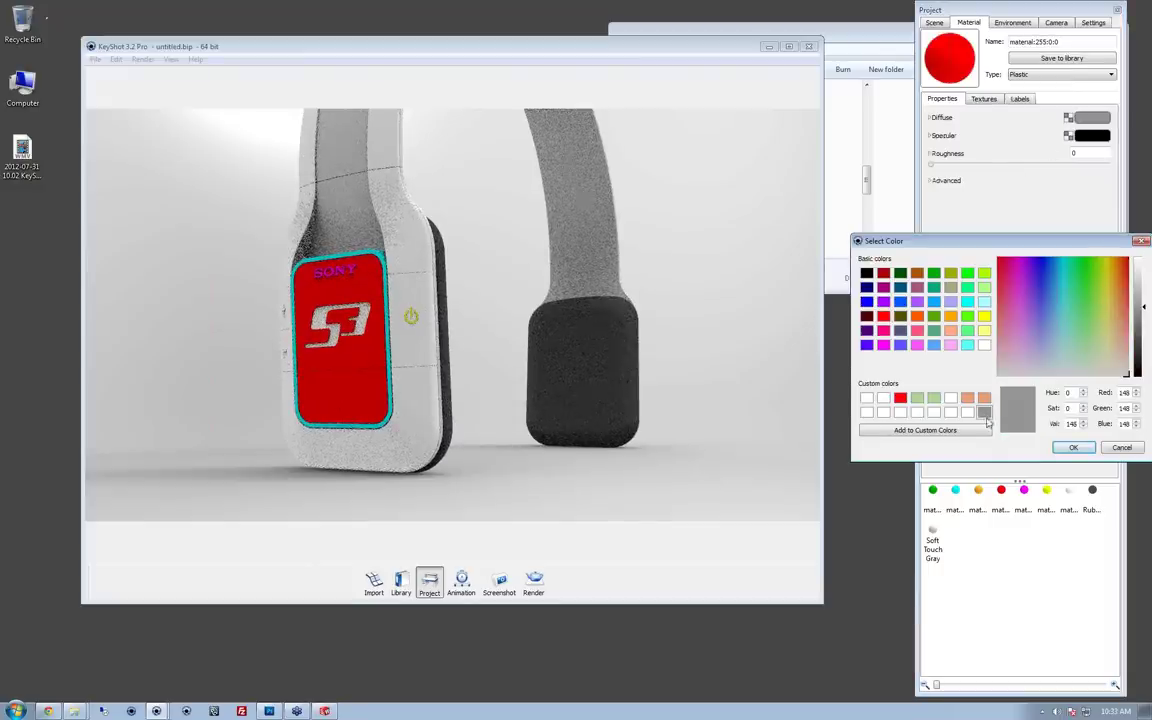
pyautogui.click(1073, 447)
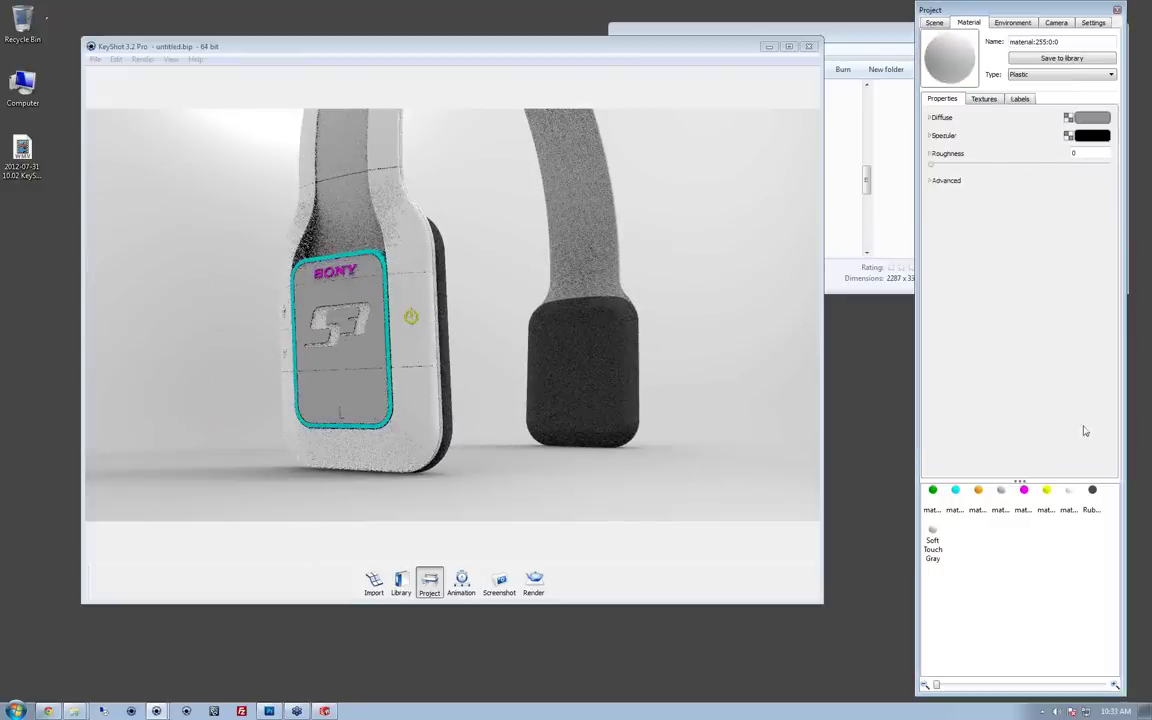
# Step: Set the specular colour of the grey ear-cup panel's Plastic material to pure white, value 255
pyautogui.click(1092, 135)
pyautogui.moveTo(1143, 275); pyautogui.dragTo(1143, 256)
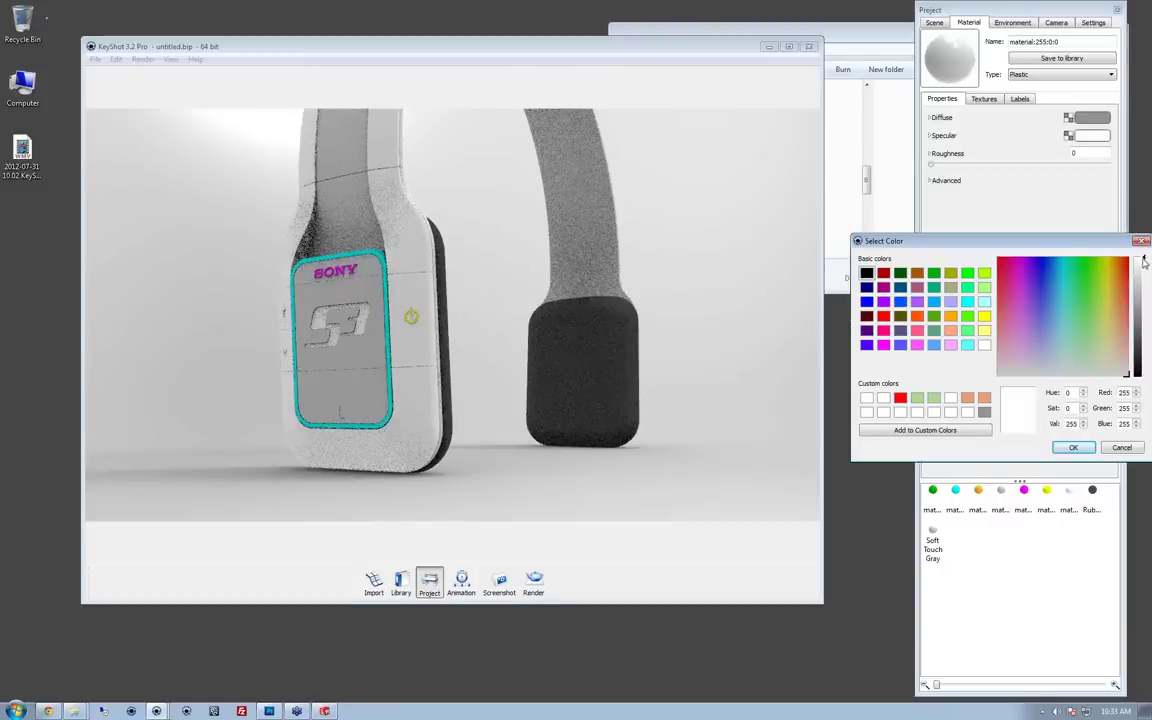
pyautogui.click(1084, 447)
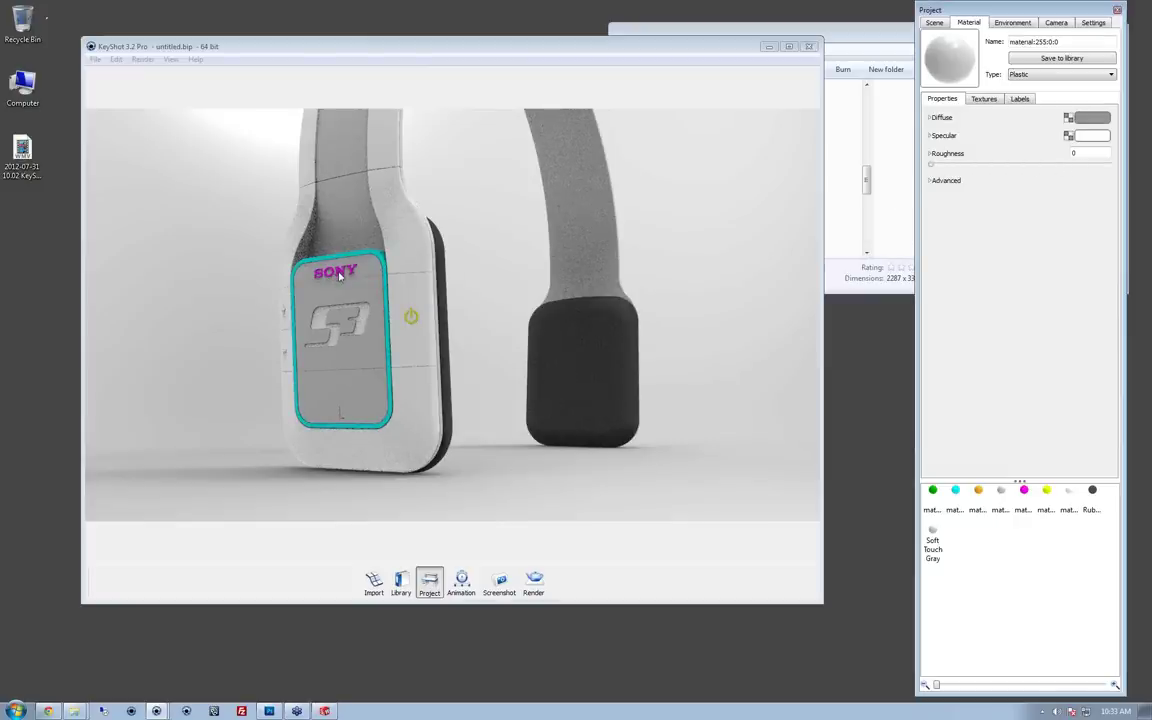
# Step: Change the material type of the yellow power symbol on the ear cup's side from Diffuse to Emissive
pyautogui.scroll(5, 339, 276)
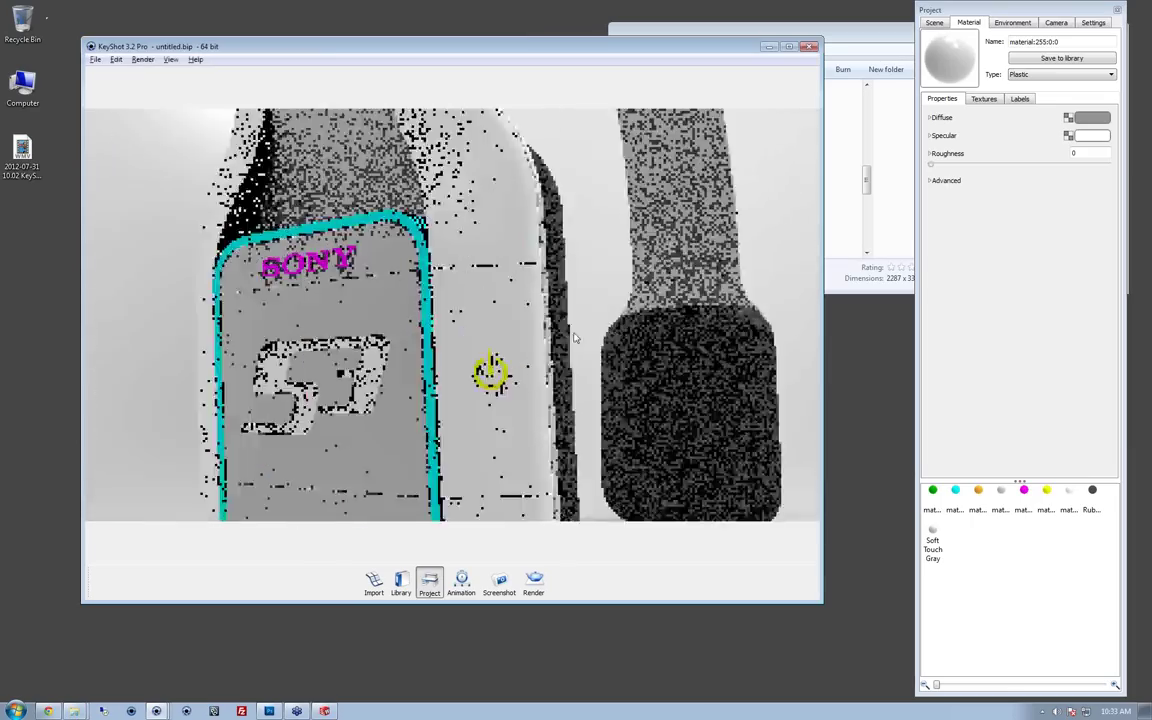
pyautogui.scroll(8, 575, 338)
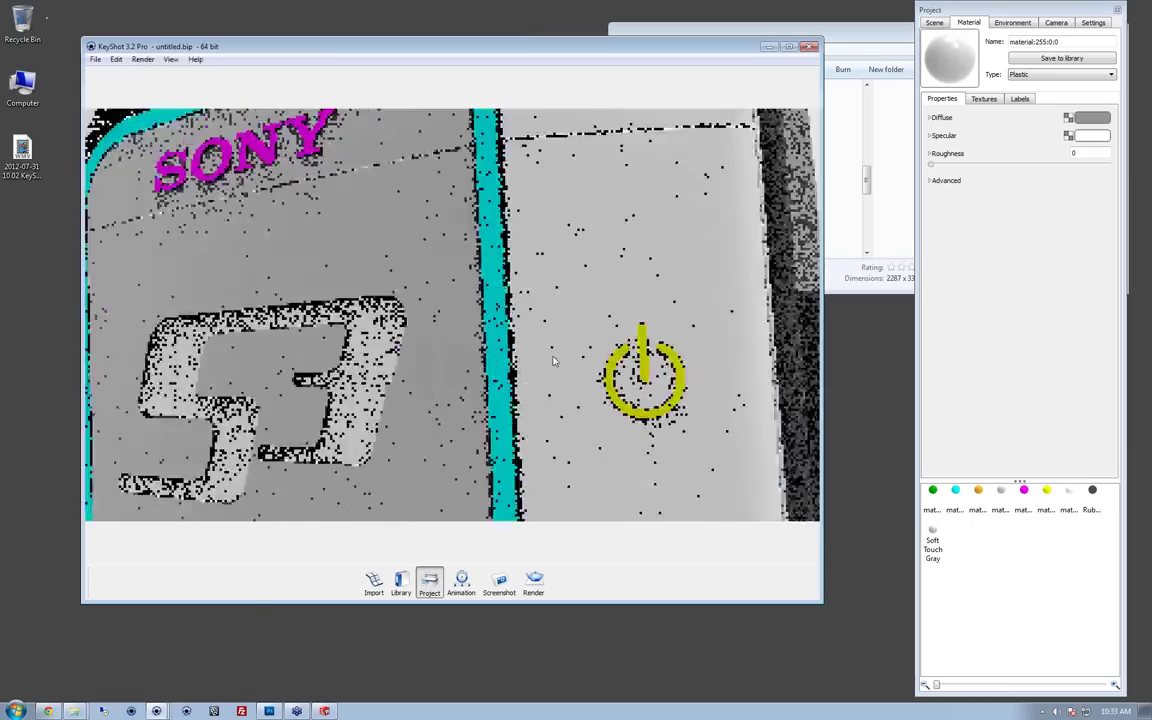
pyautogui.doubleClick(479, 347)
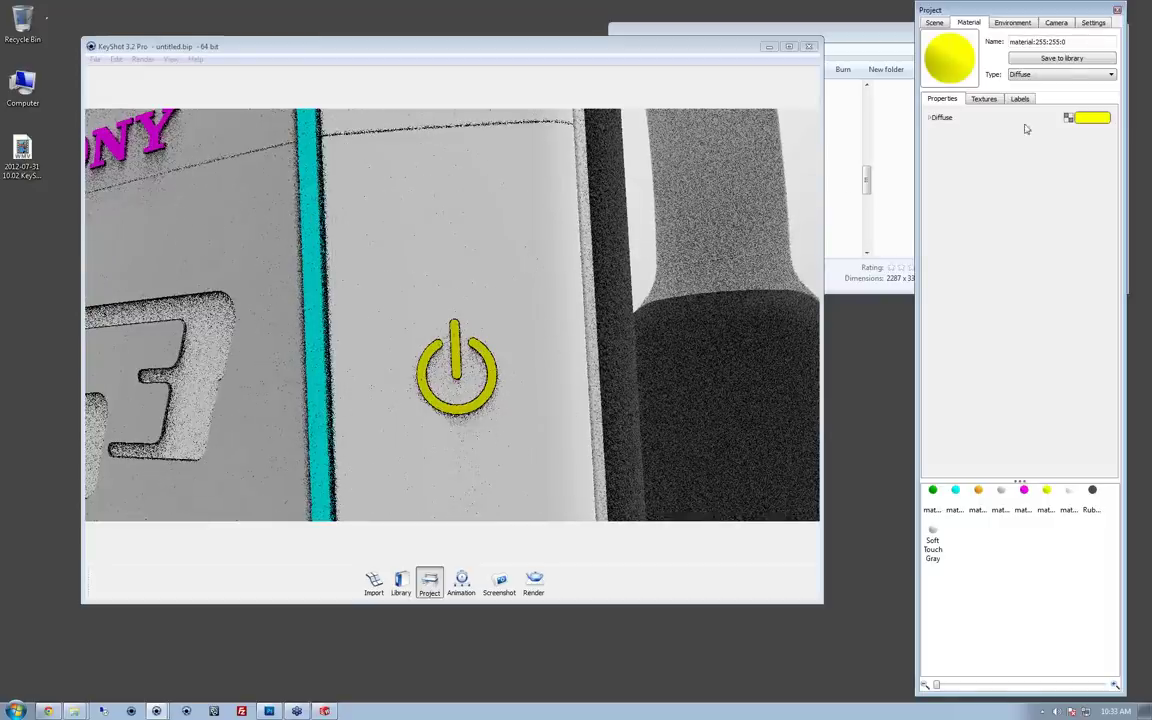
pyautogui.click(1069, 77)
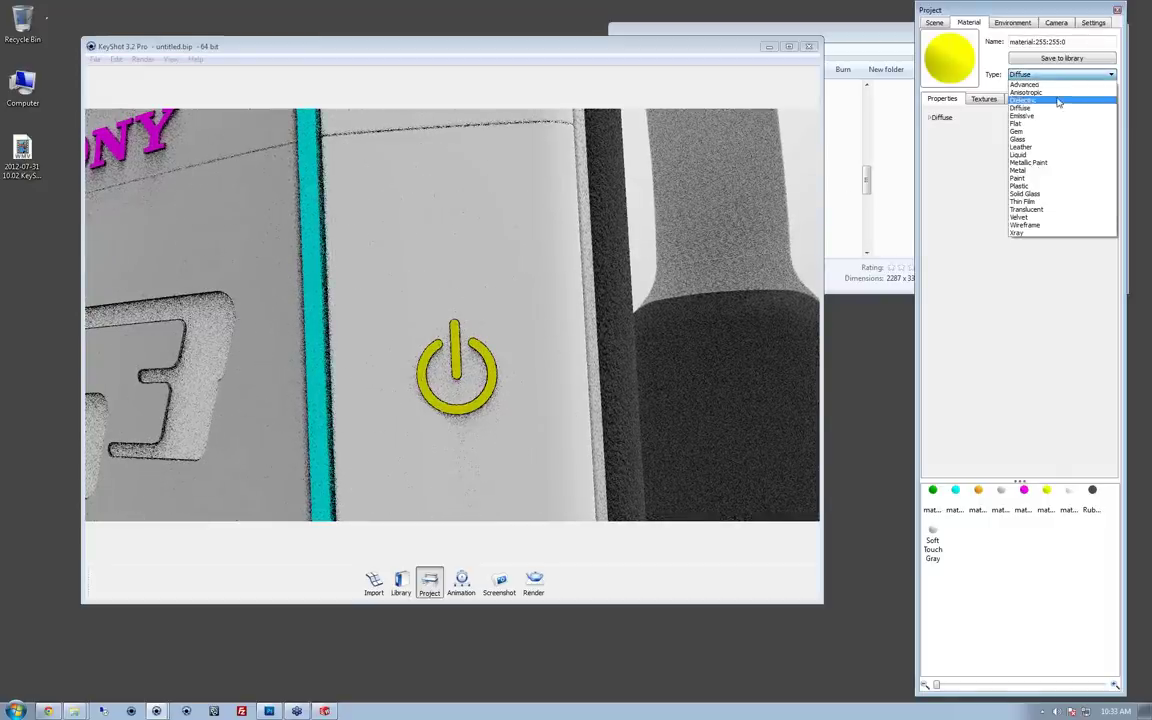
pyautogui.click(1053, 118)
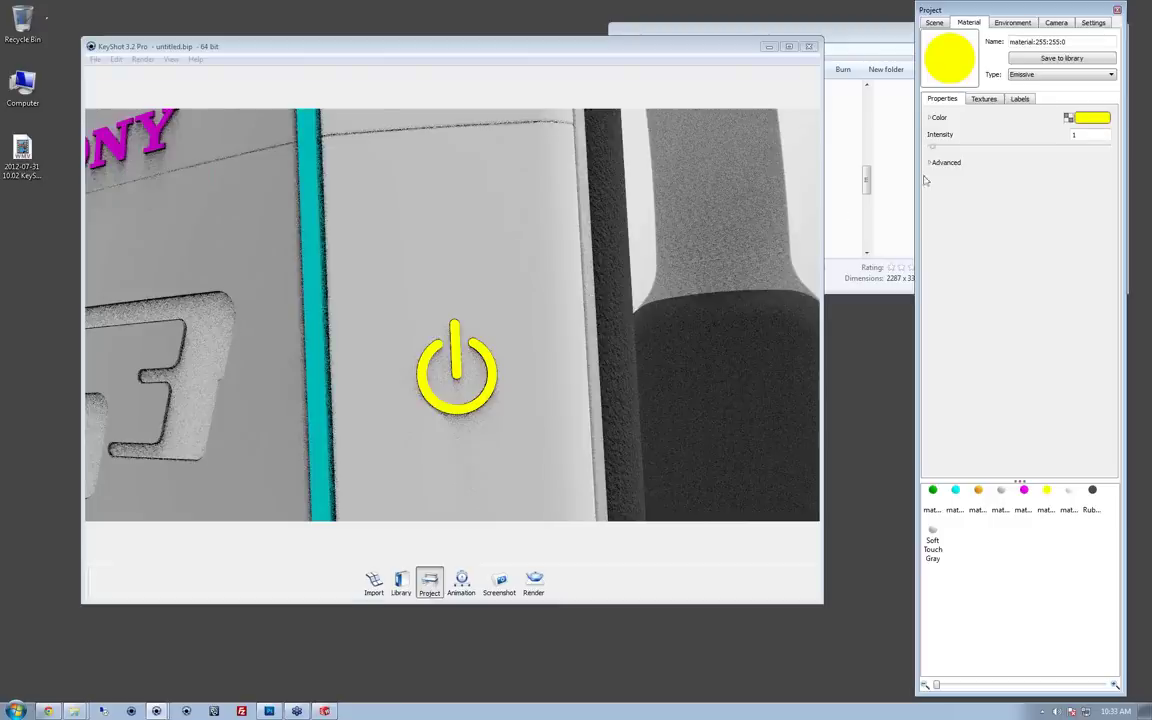
# Step: Set the power symbol's emissive colour to the basic cyan (red 0, green 255, blue 255)
pyautogui.click(1088, 119)
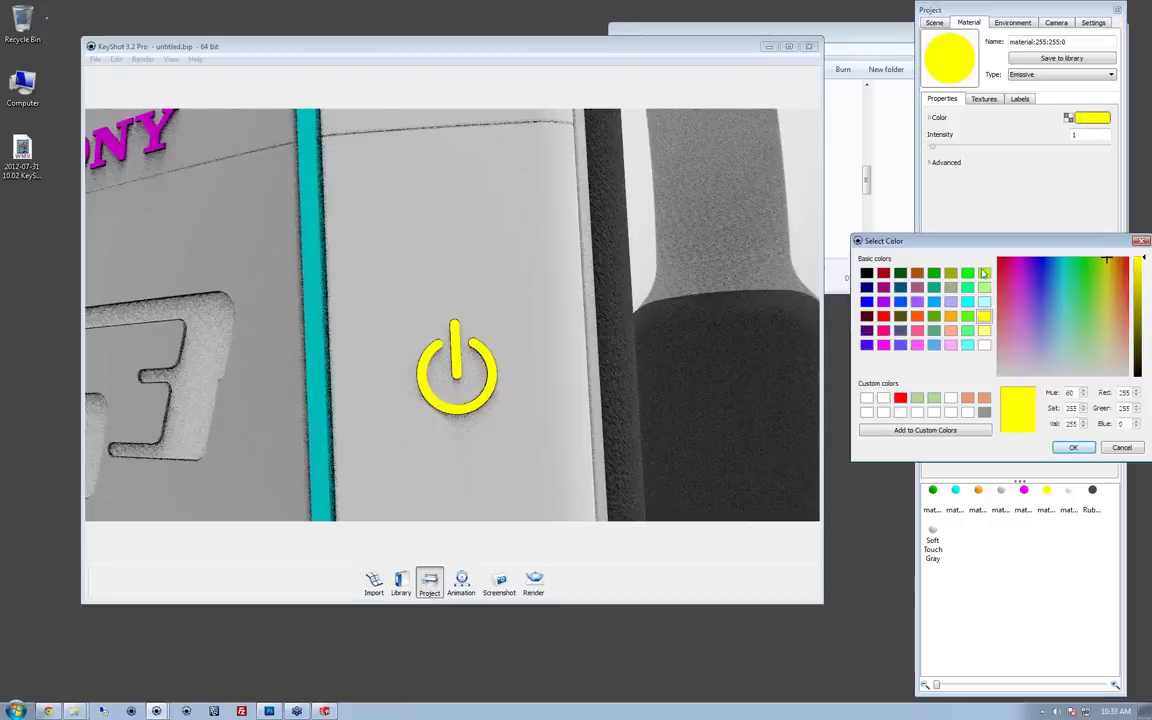
pyautogui.click(967, 301)
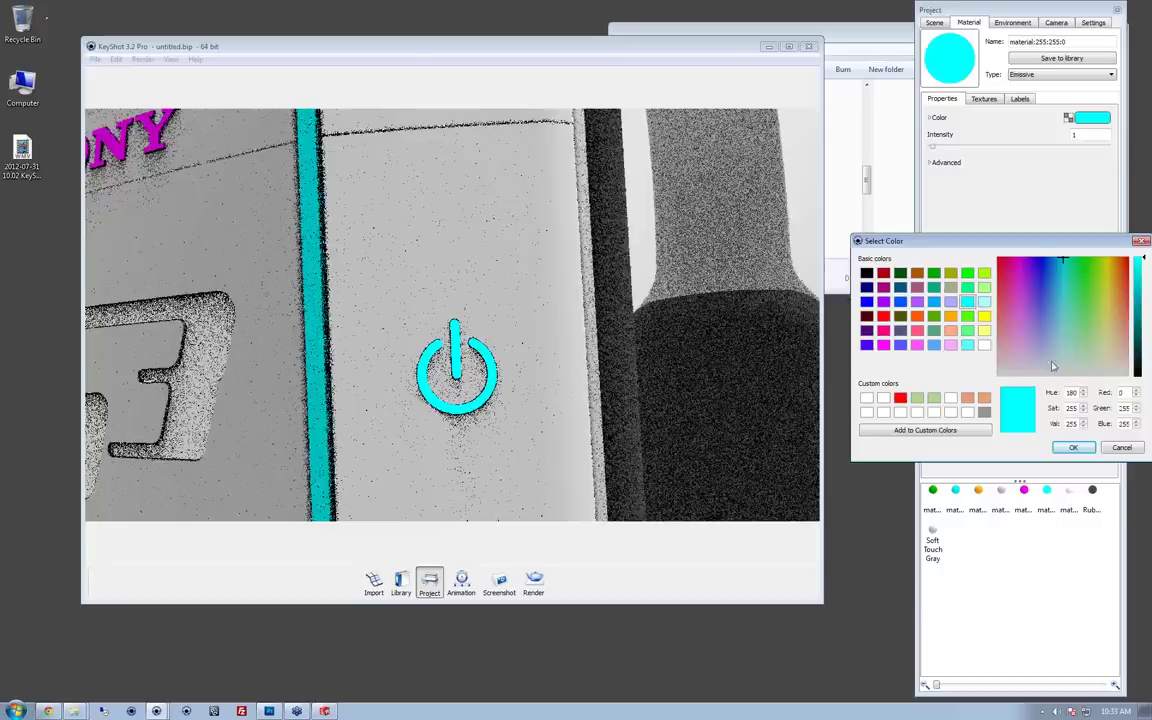
pyautogui.click(984, 302)
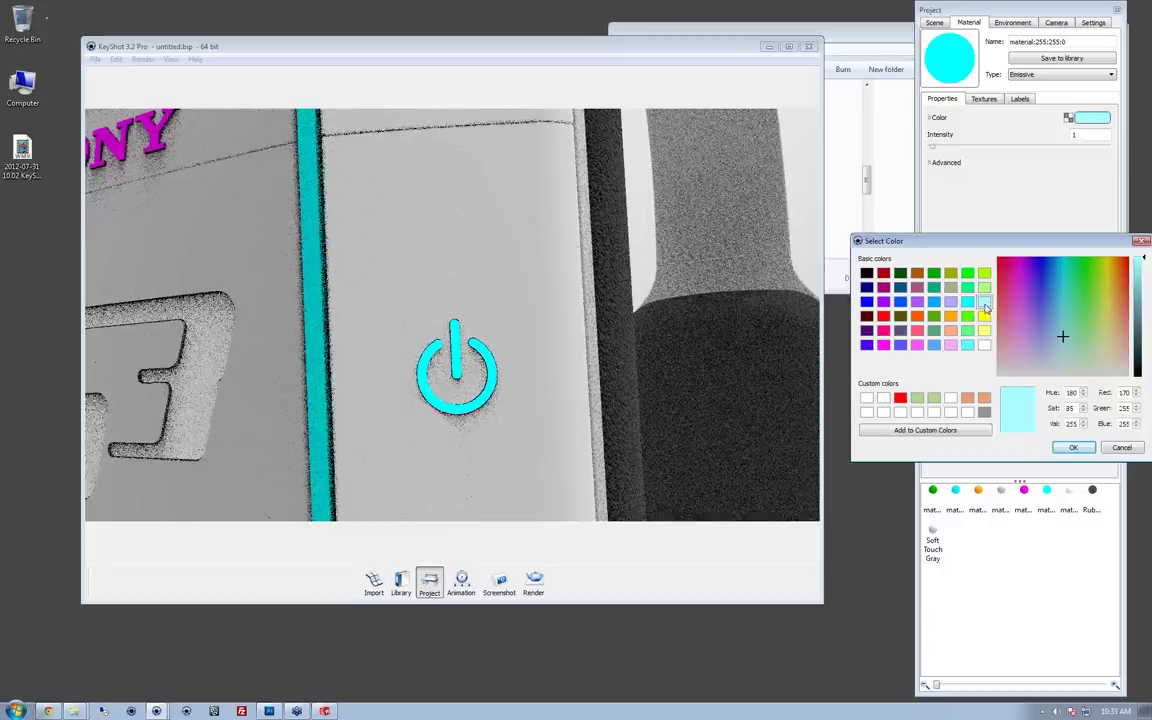
pyautogui.click(967, 301)
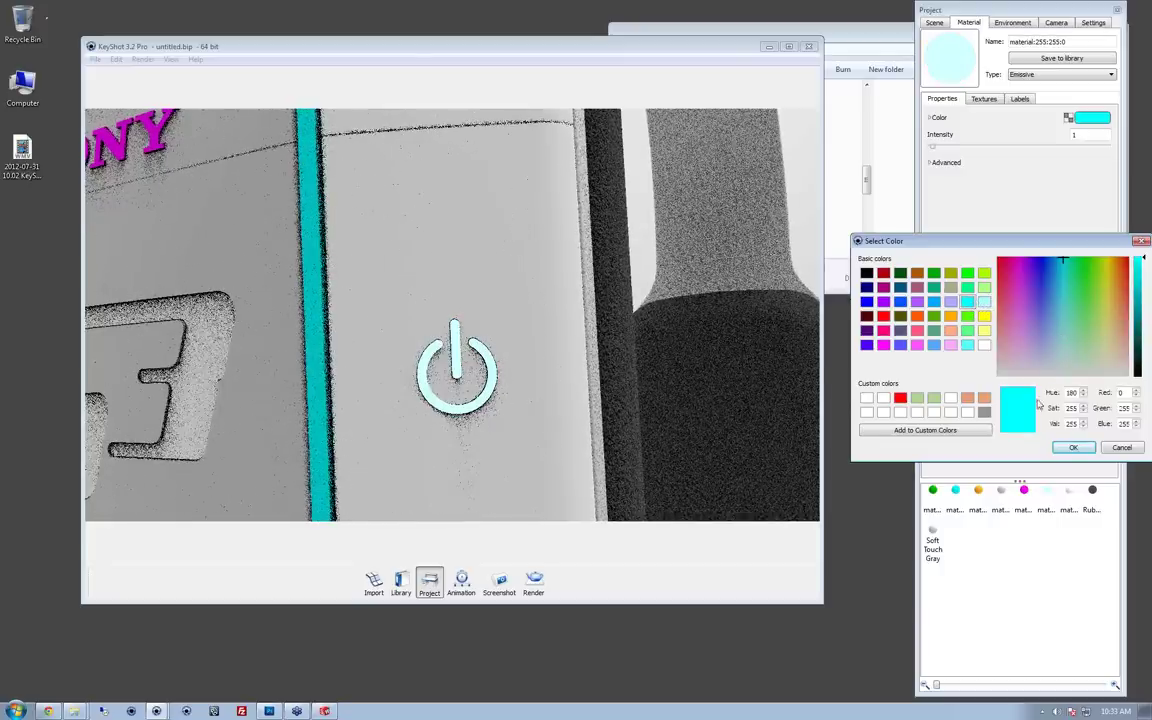
pyautogui.click(1072, 447)
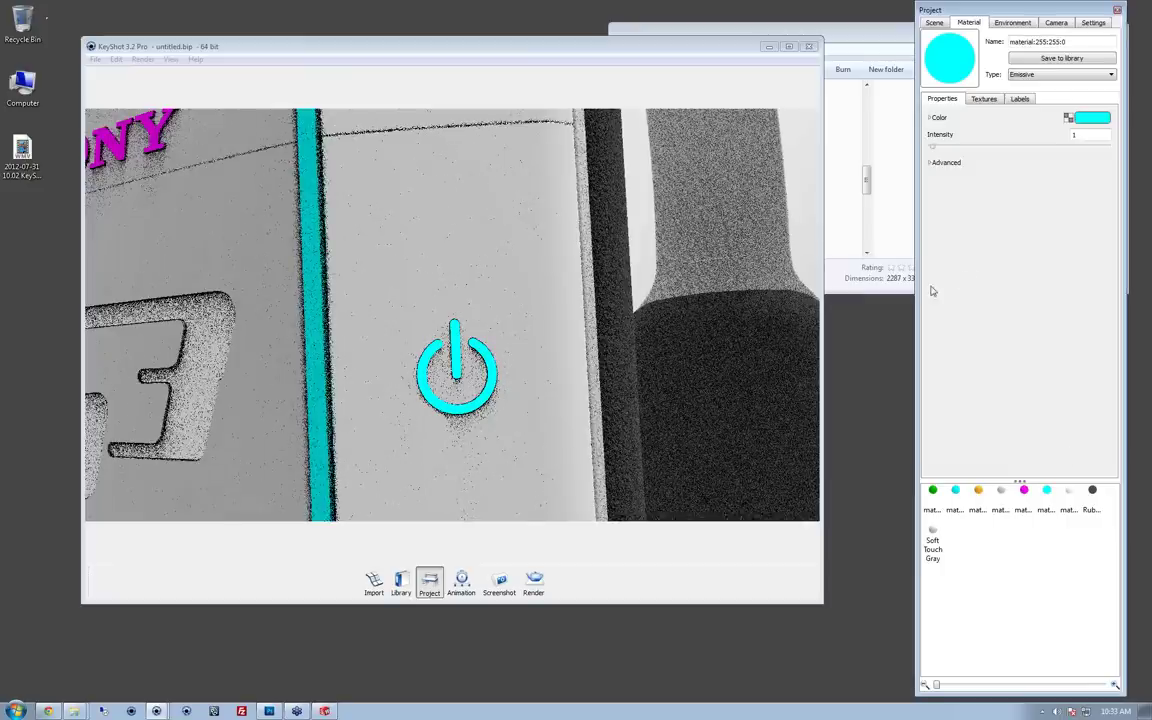
# Step: Open the intensity value of the power symbol's Emissive material for editing
pyautogui.moveTo(1080, 136); pyautogui.dragTo(1054, 131)
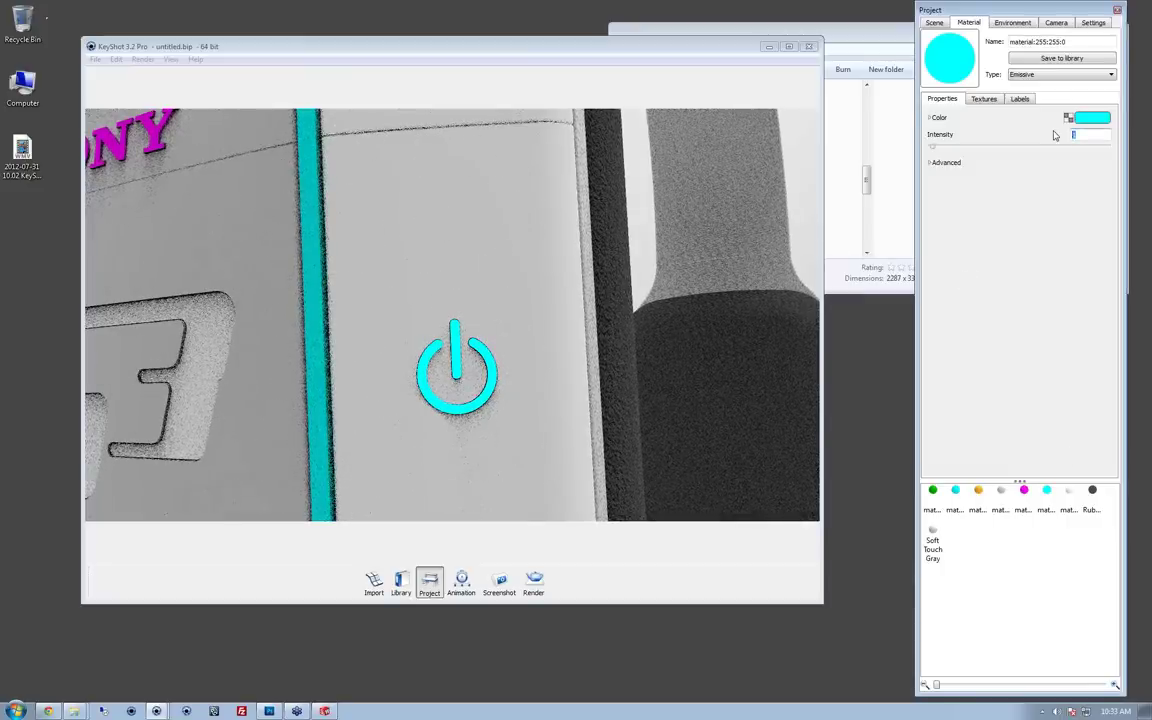
# Step: Set the intensity of the power icon's emissive material to 1.5
pyautogui.write('1.5')
pyautogui.press('Return')
pyautogui.scroll(-5, 707, 380)
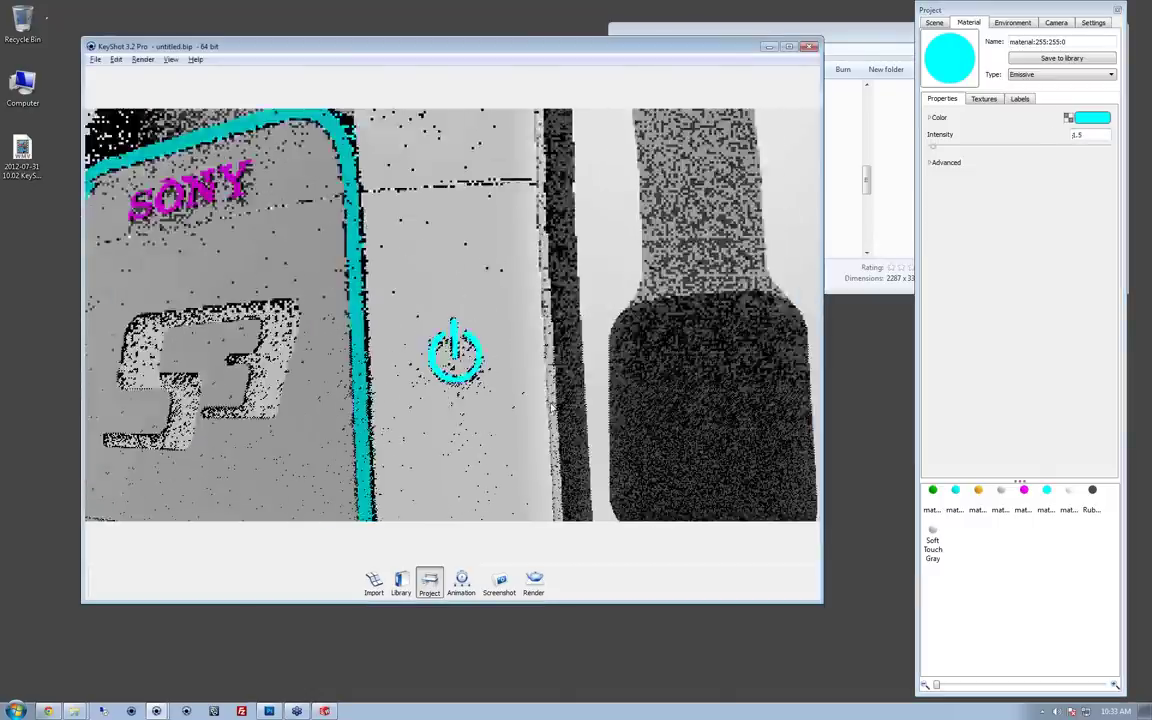
pyautogui.moveTo(480, 413); pyautogui.dragTo(590, 360)
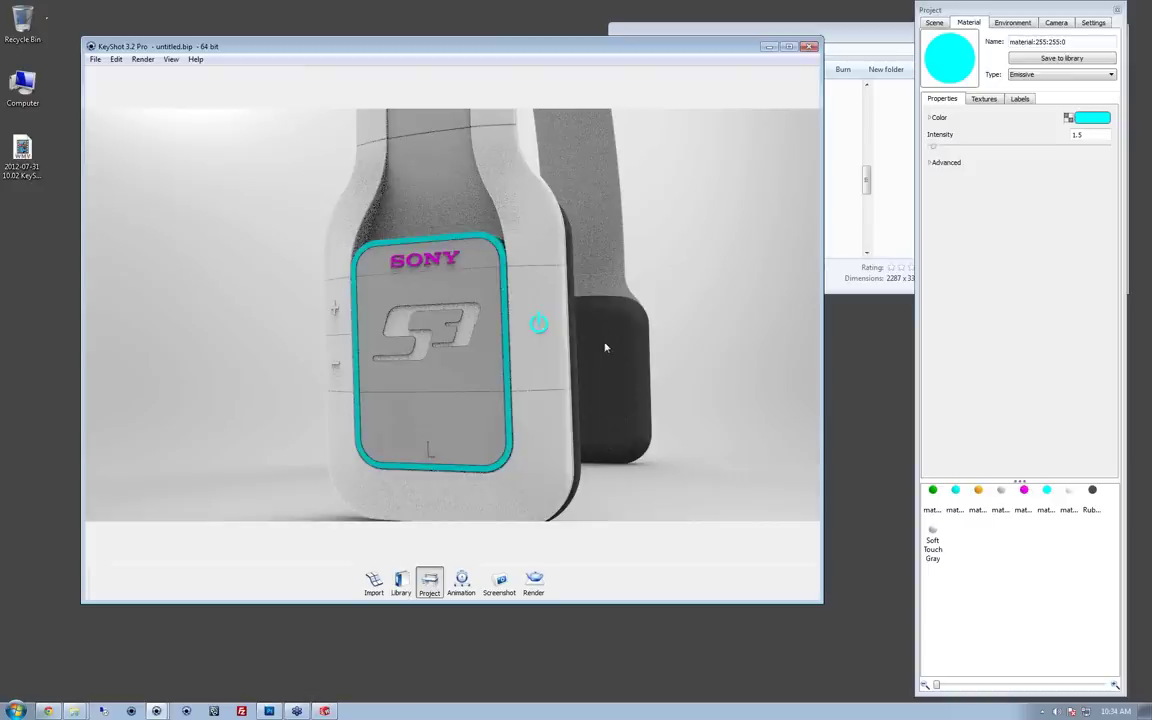
# Step: Search the material library for "brushed" and apply Aluminum brushed to the SONY logo
pyautogui.moveTo(641, 379); pyautogui.dragTo(525, 321)
pyautogui.scroll(3, 394, 254)
pyautogui.moveTo(394, 254); pyautogui.dragTo(510, 330)
pyautogui.scroll(4, 478, 312)
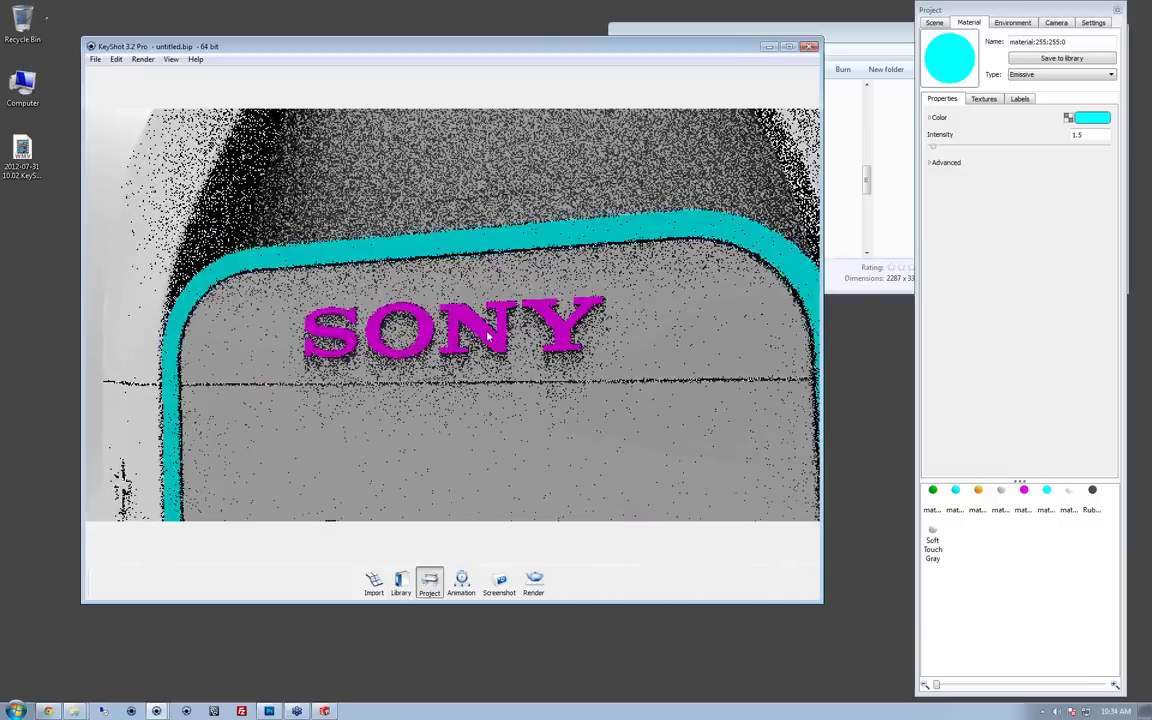
pyautogui.doubleClick(494, 338)
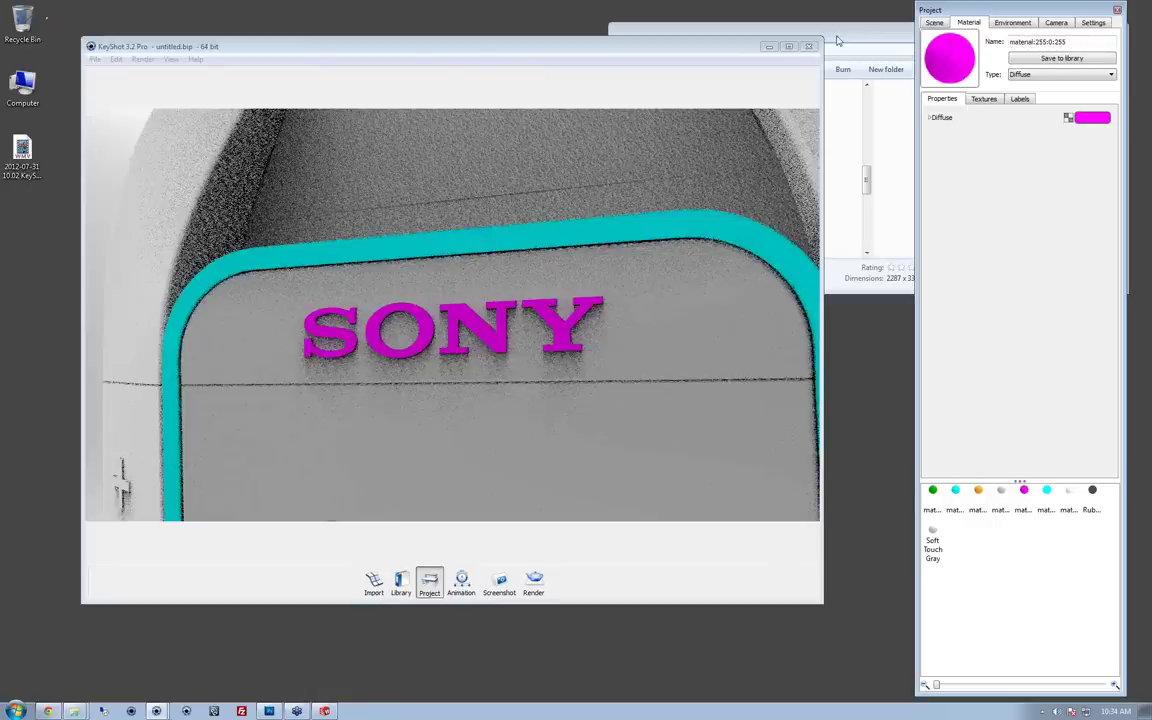
pyautogui.press('l')
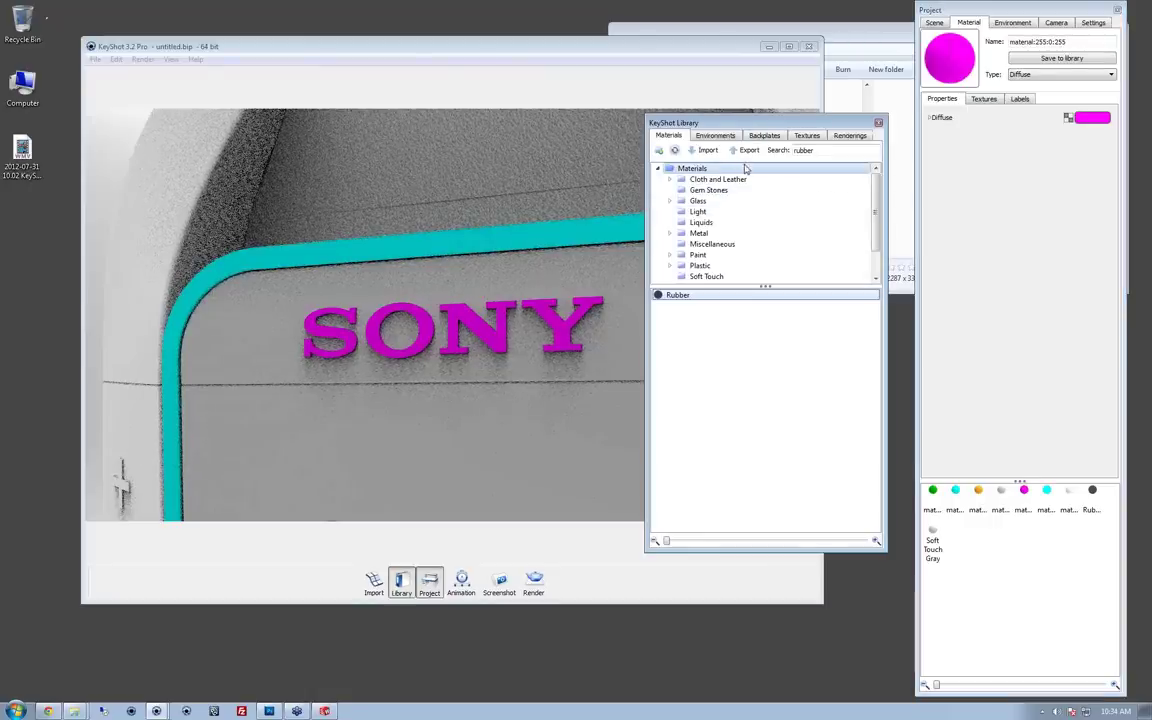
pyautogui.doubleClick(803, 150)
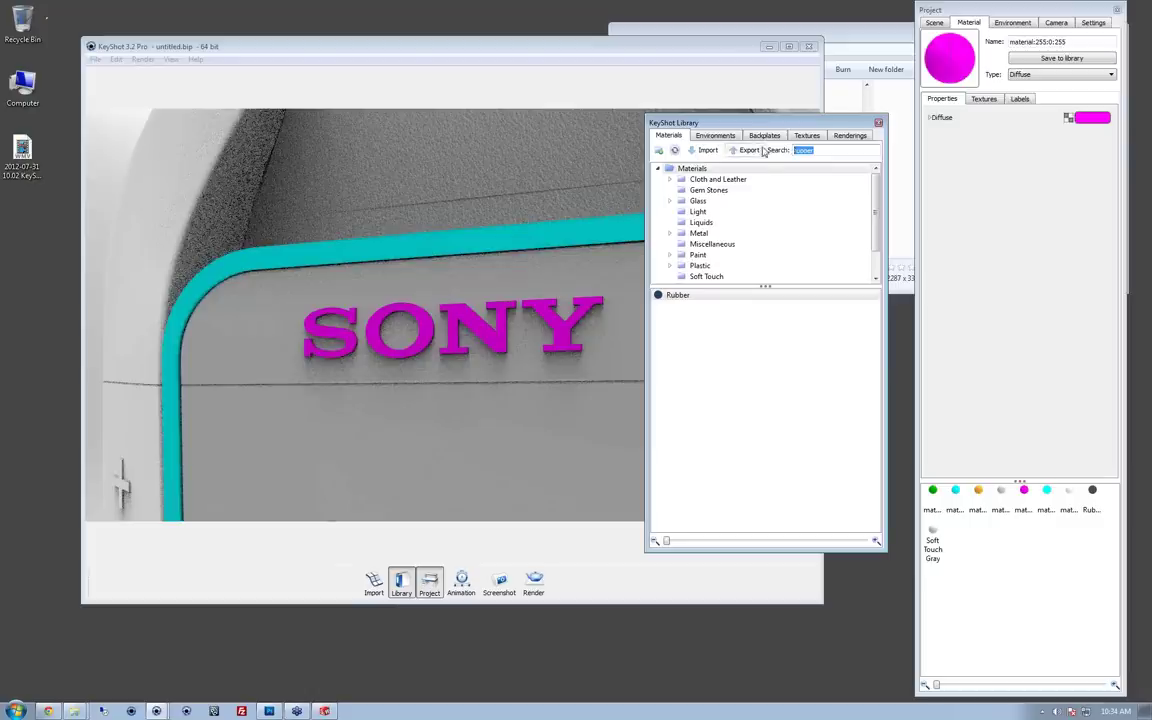
pyautogui.write('brushed')
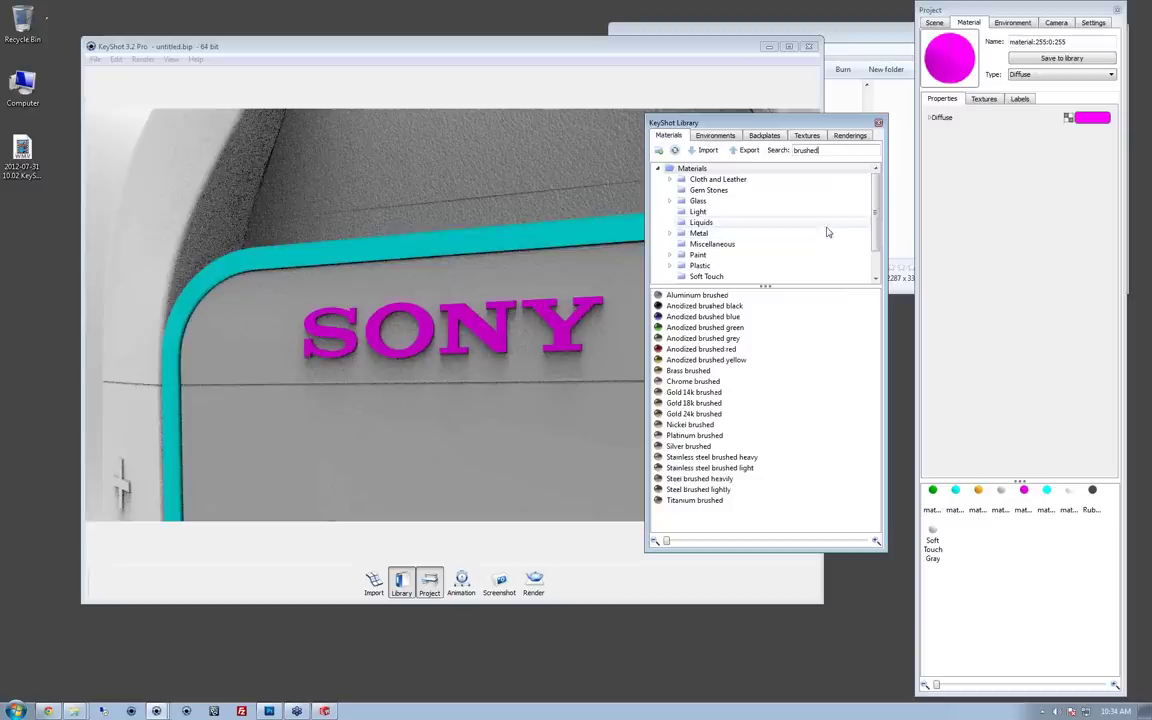
pyautogui.moveTo(706, 302); pyautogui.dragTo(562, 340)
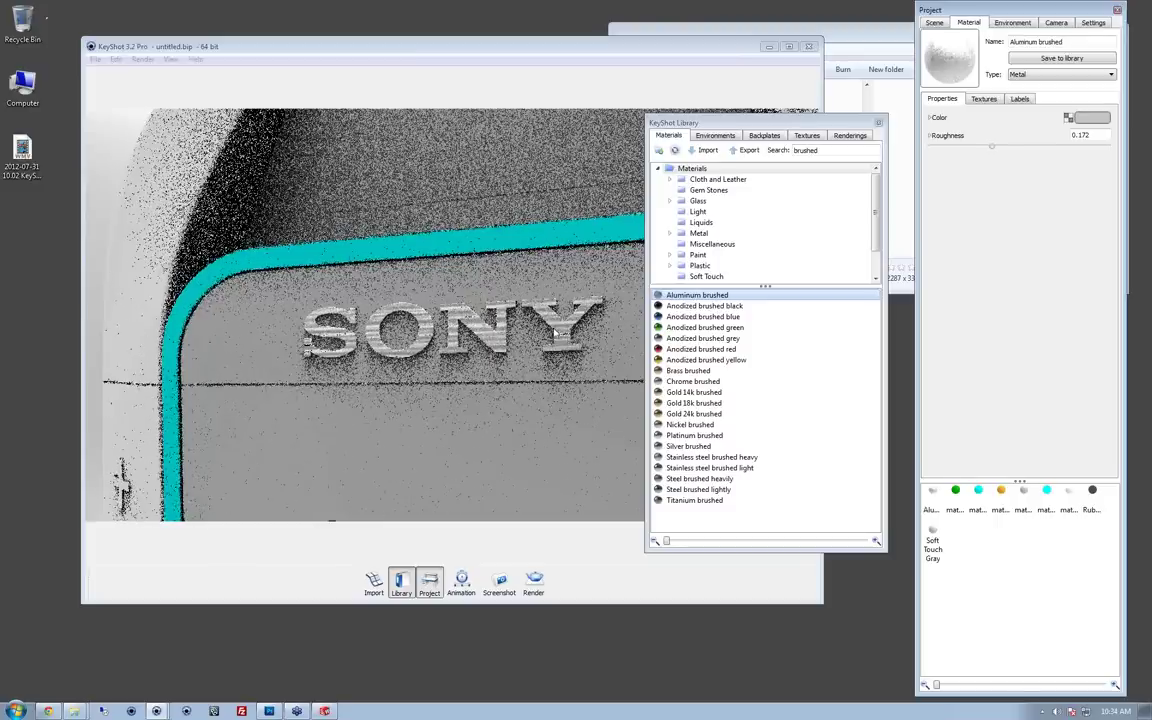
# Step: Scale the logo's brushed bump texture to about 0.505 and rotate it to an angle of about -63.36
pyautogui.click(984, 99)
pyautogui.click(1017, 153)
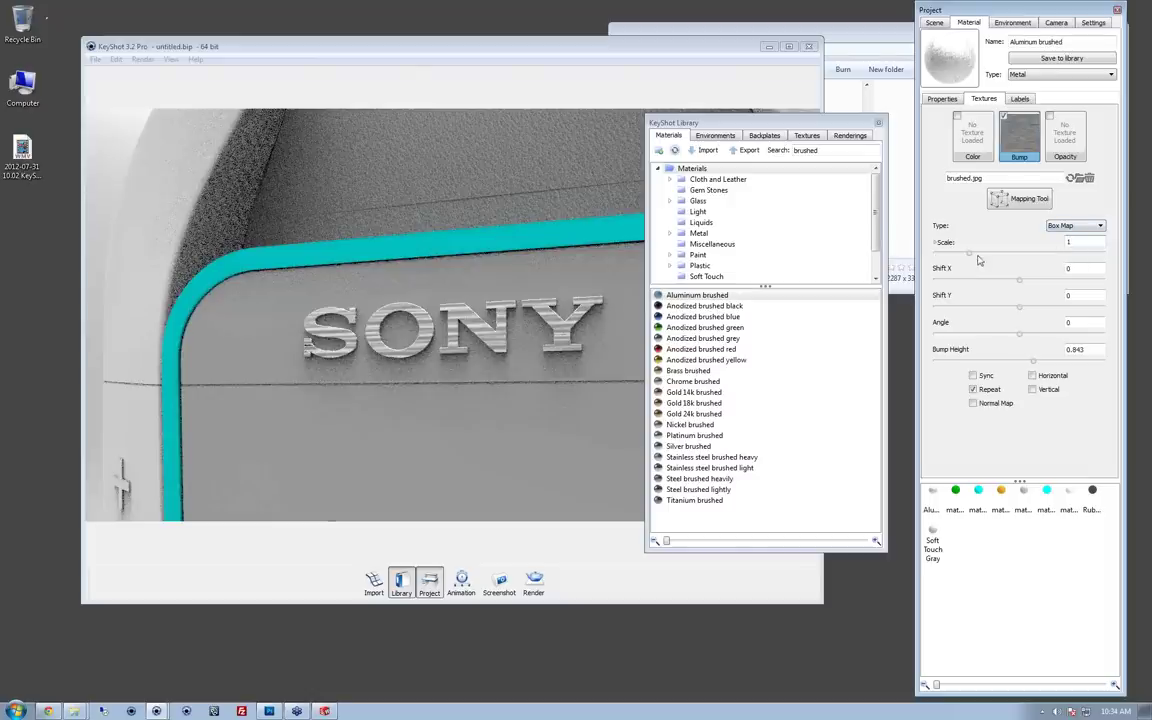
pyautogui.moveTo(974, 257); pyautogui.dragTo(955, 256)
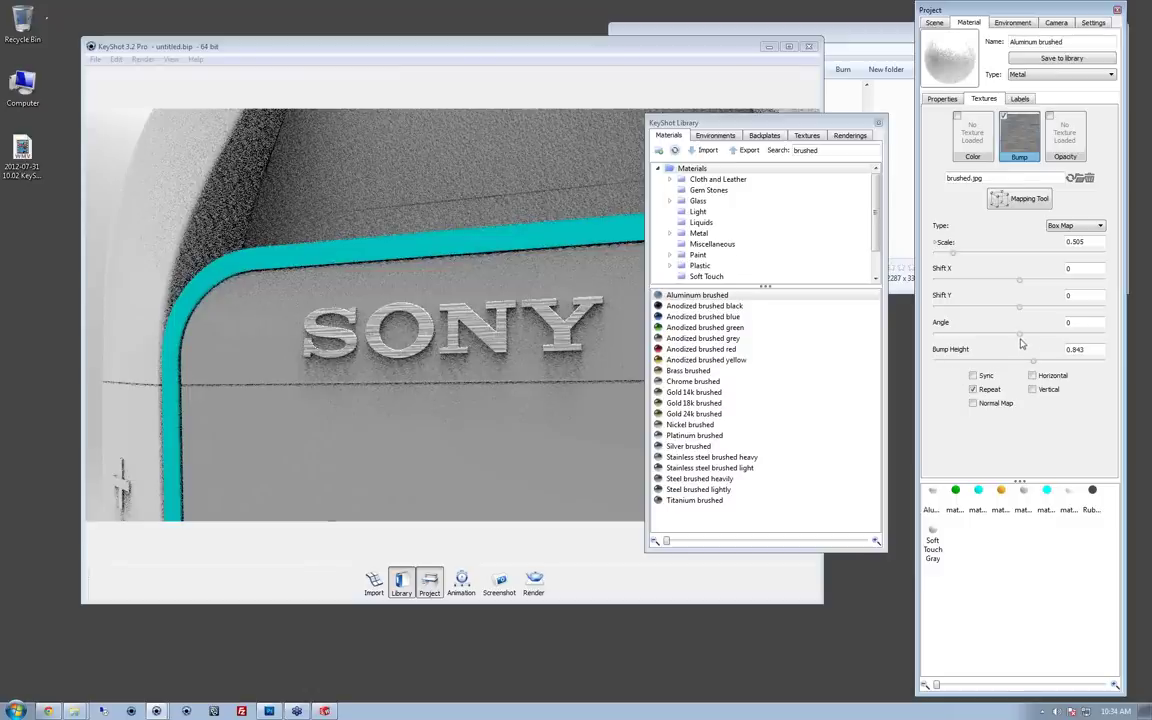
pyautogui.moveTo(1020, 336); pyautogui.dragTo(1039, 341)
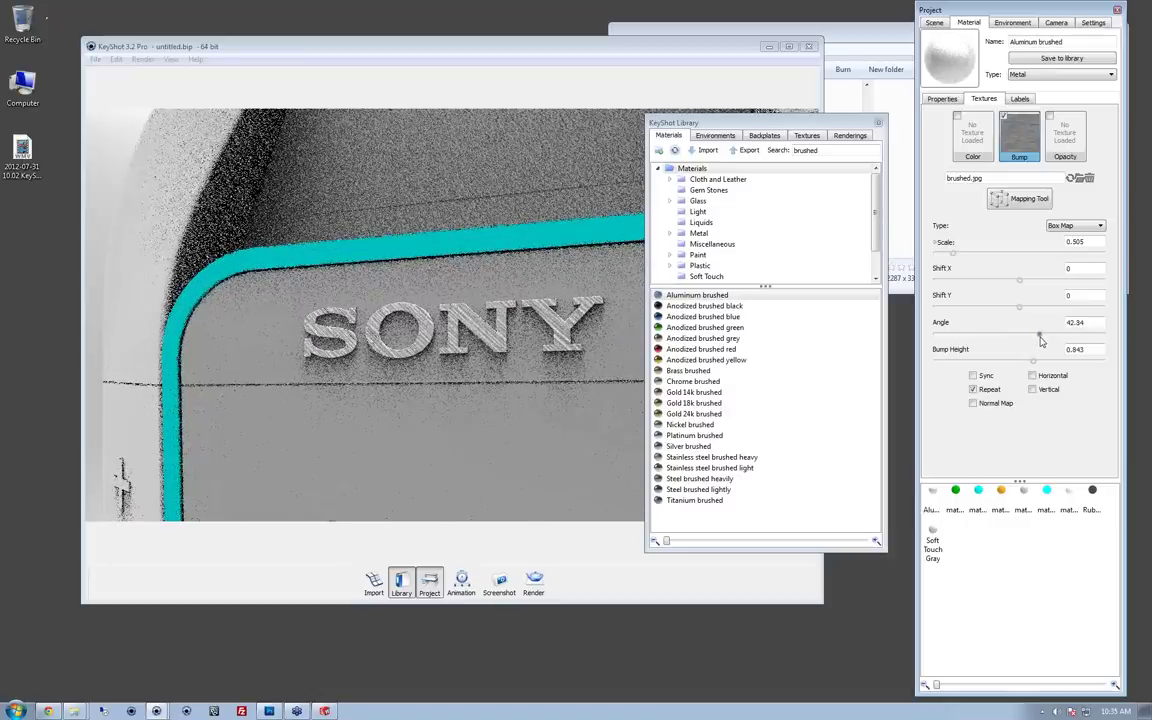
pyautogui.moveTo(1039, 341); pyautogui.dragTo(991, 341)
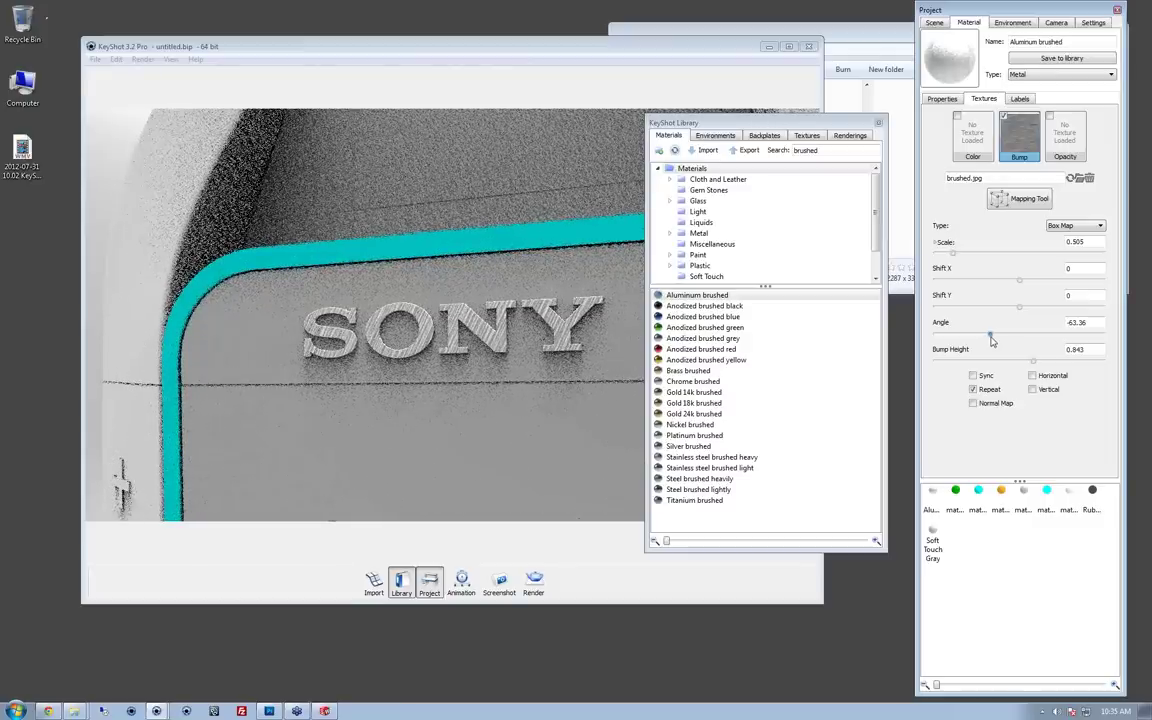
# Step: Set the logo's bump height to .5 and its bump texture scale to .25
pyautogui.doubleClick(1072, 348)
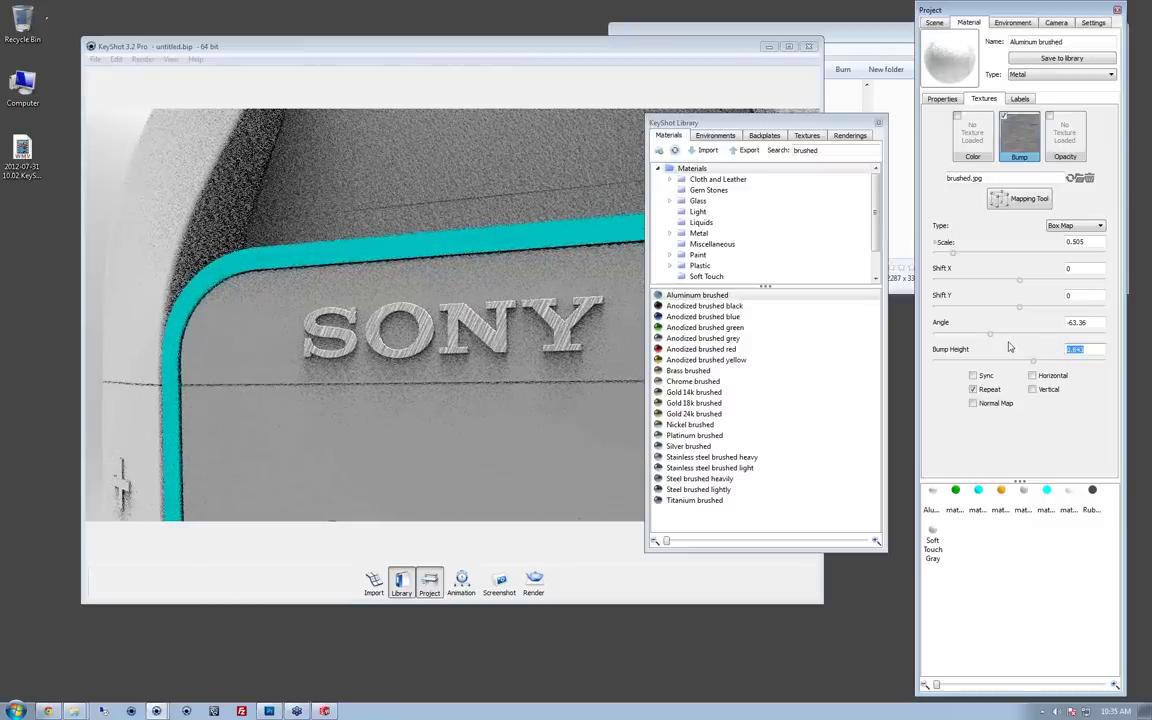
pyautogui.write('15')
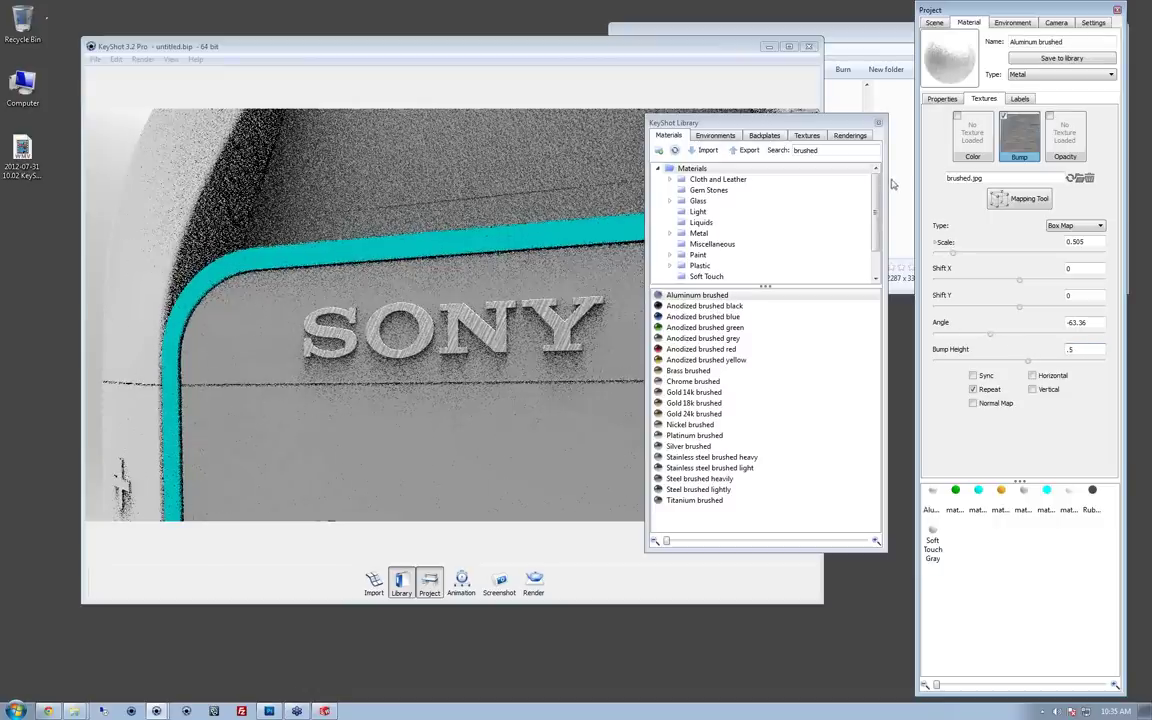
pyautogui.doubleClick(1094, 241)
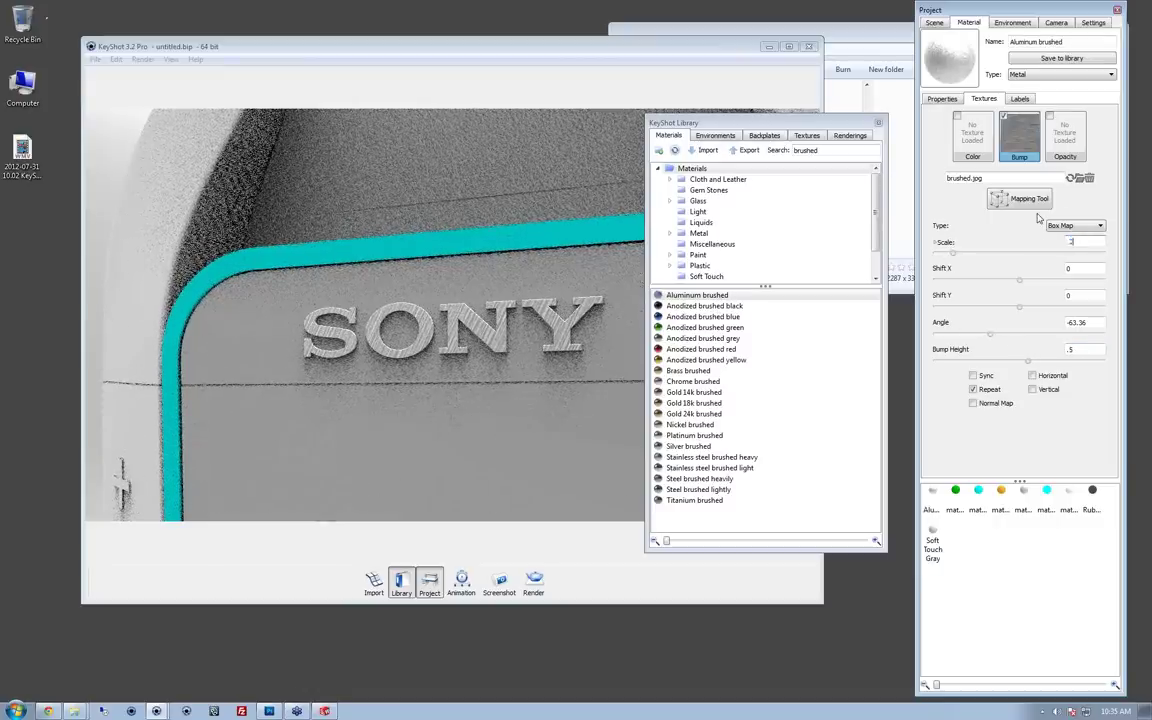
pyautogui.write('.25')
pyautogui.press('Return')
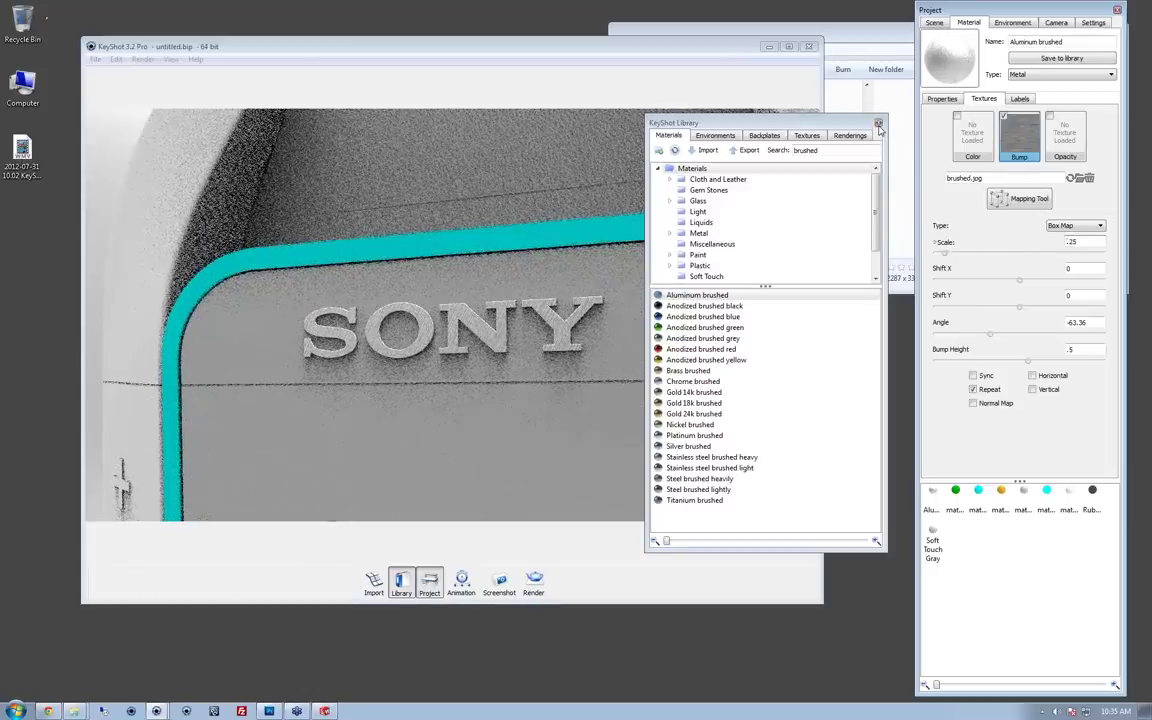
# Step: Lower the roughness of the logo's brushed aluminum to about 0.105 and close the material library
pyautogui.click(945, 100)
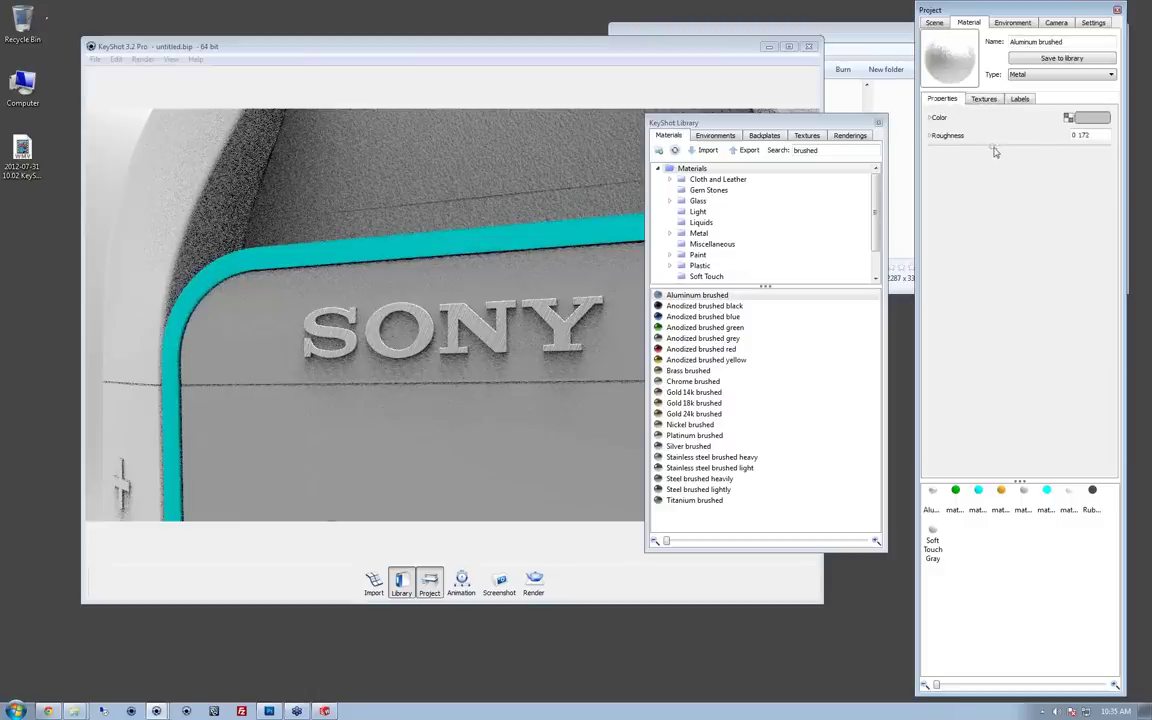
pyautogui.moveTo(995, 151); pyautogui.dragTo(968, 148)
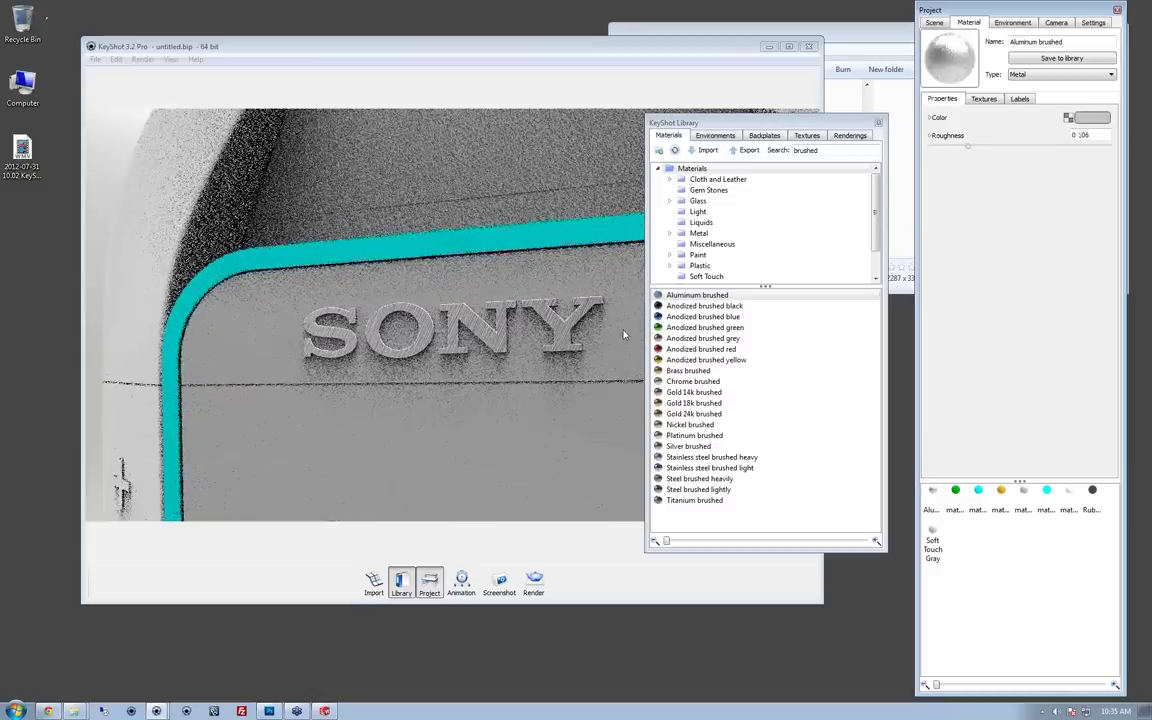
pyautogui.click(878, 126)
# Step: Change the material type of the cyan trim around the headphone's ear panel to Metallic Paint
pyautogui.moveTo(612, 360); pyautogui.dragTo(494, 430)
pyautogui.scroll(-8, 495, 430)
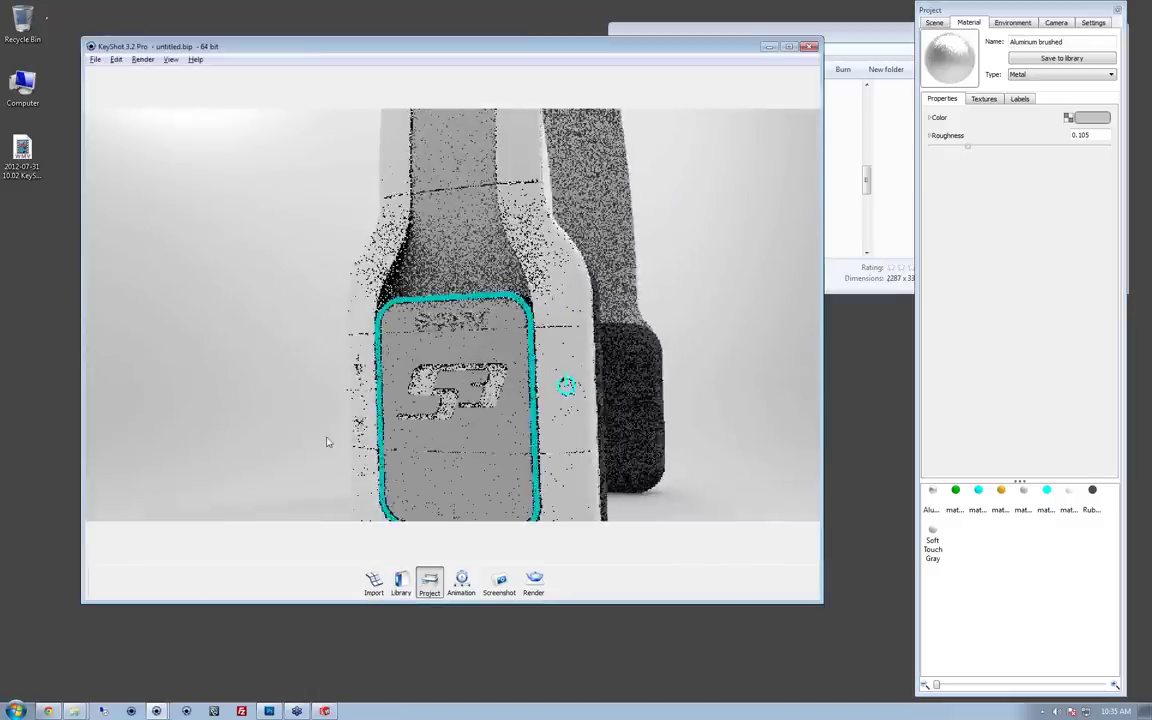
pyautogui.moveTo(543, 332); pyautogui.dragTo(444, 412)
pyautogui.scroll(5, 456, 413)
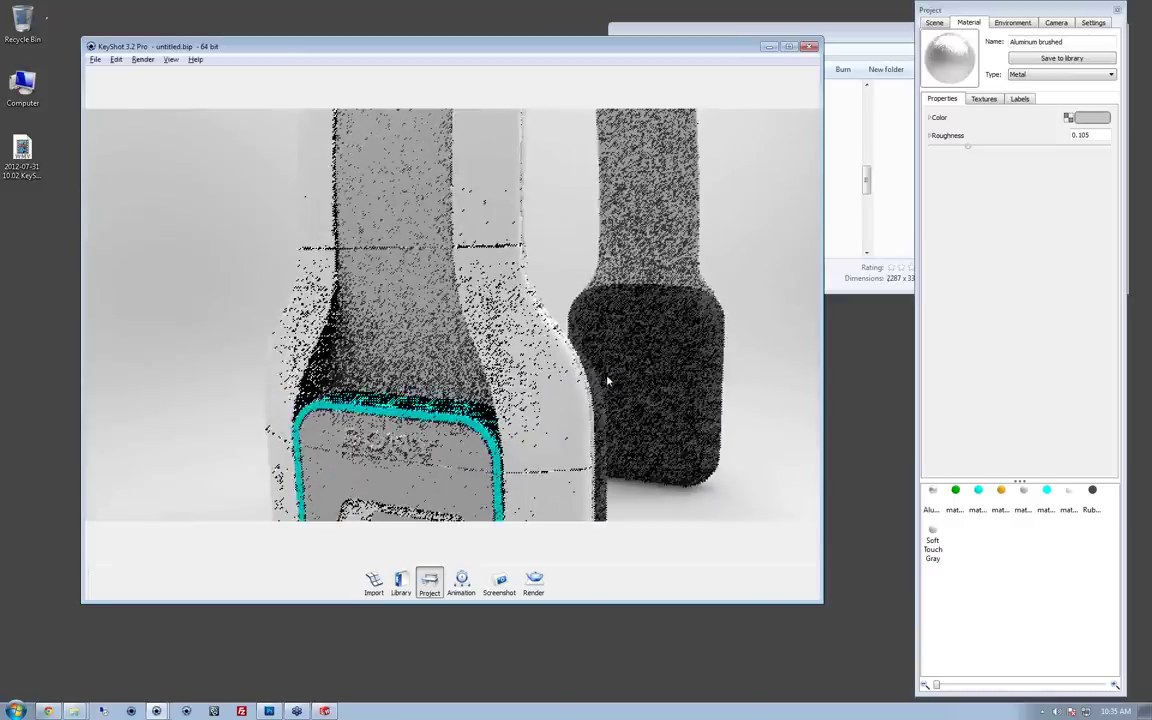
pyautogui.doubleClick(461, 413)
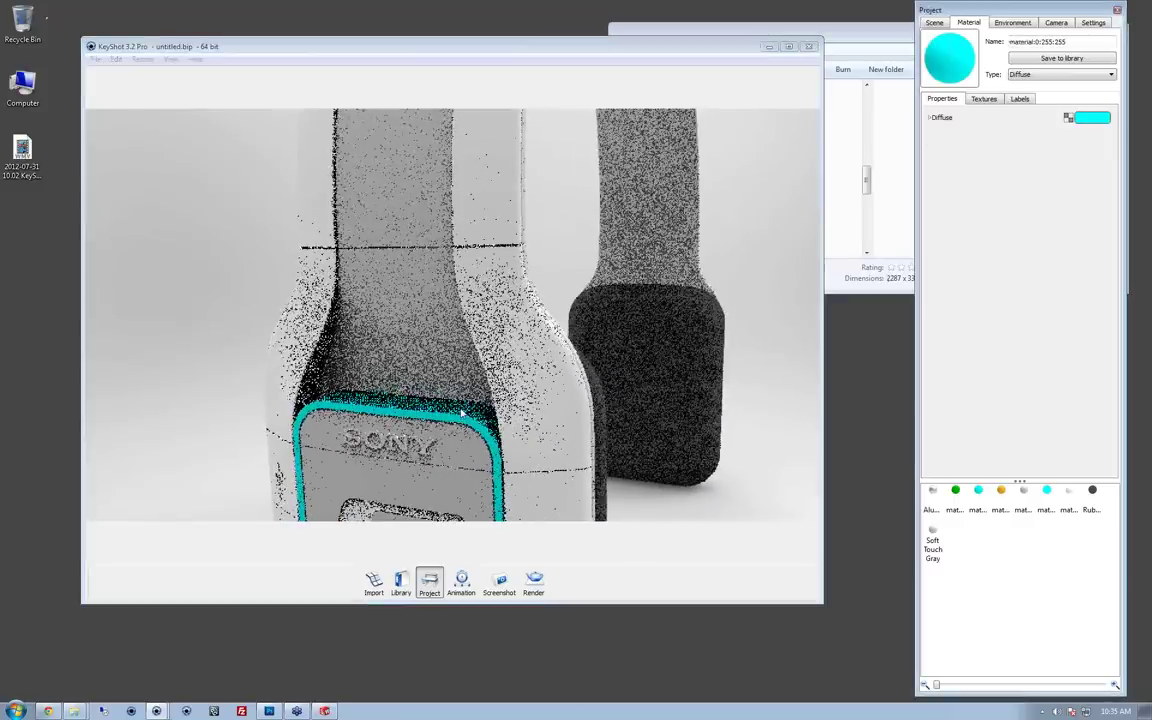
pyautogui.click(1030, 75)
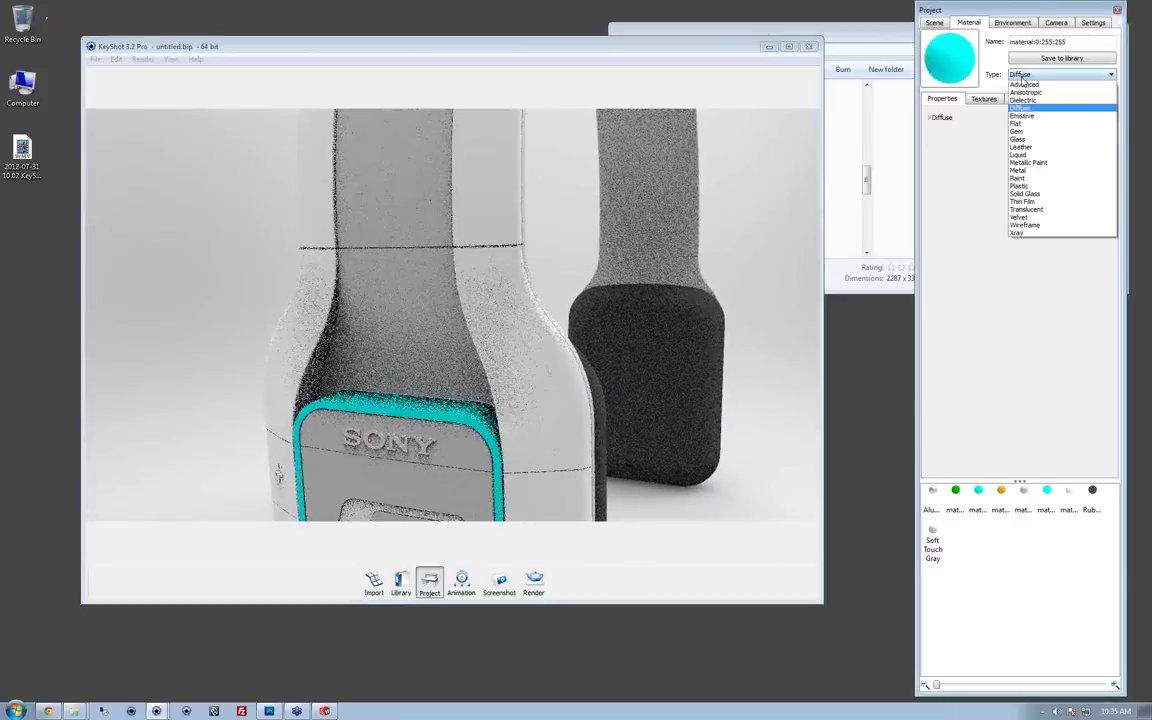
pyautogui.click(1034, 163)
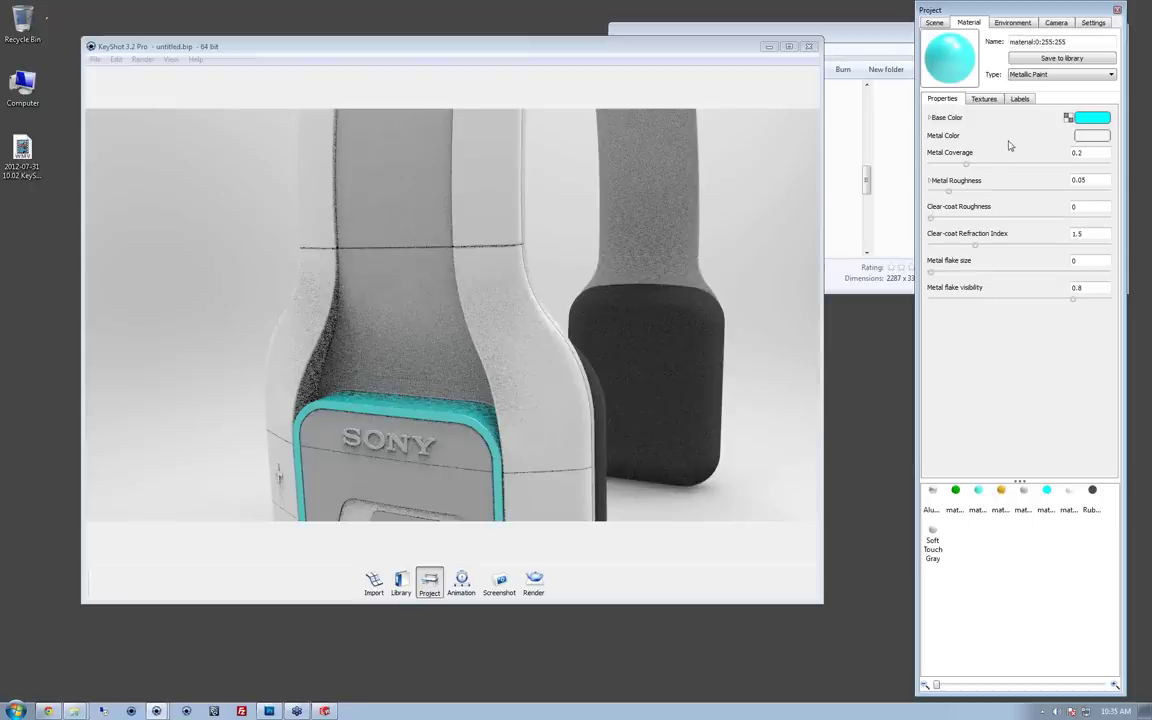
pyautogui.click(1030, 75)
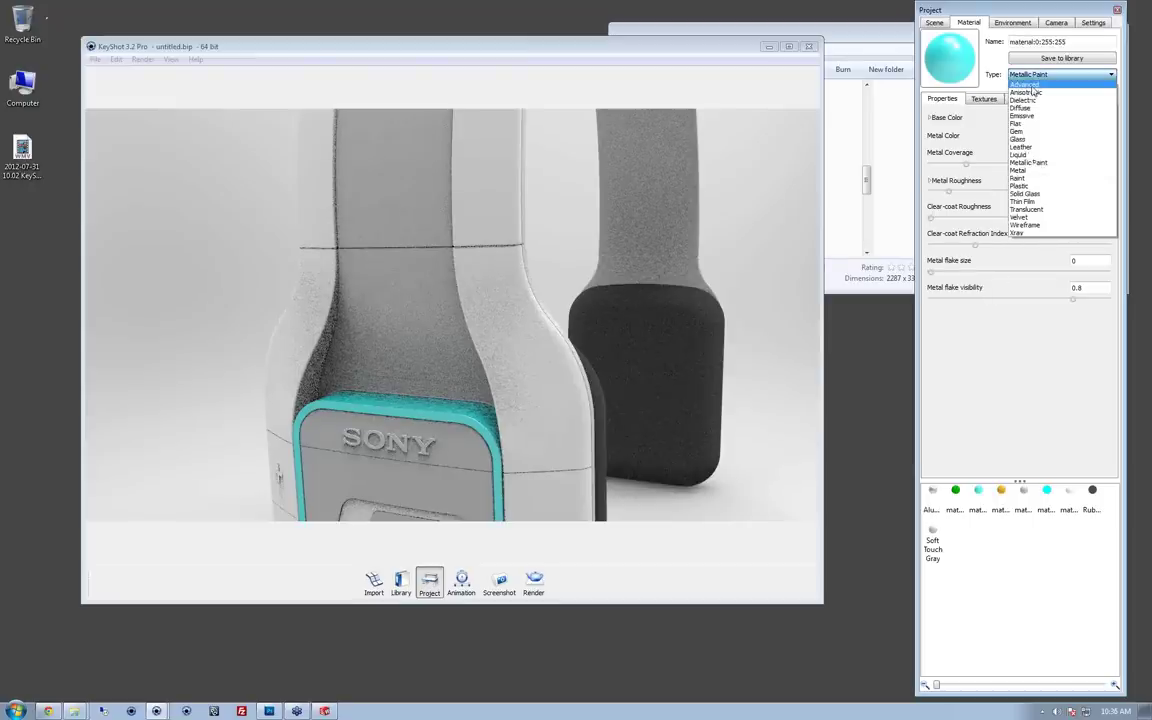
pyautogui.click(993, 131)
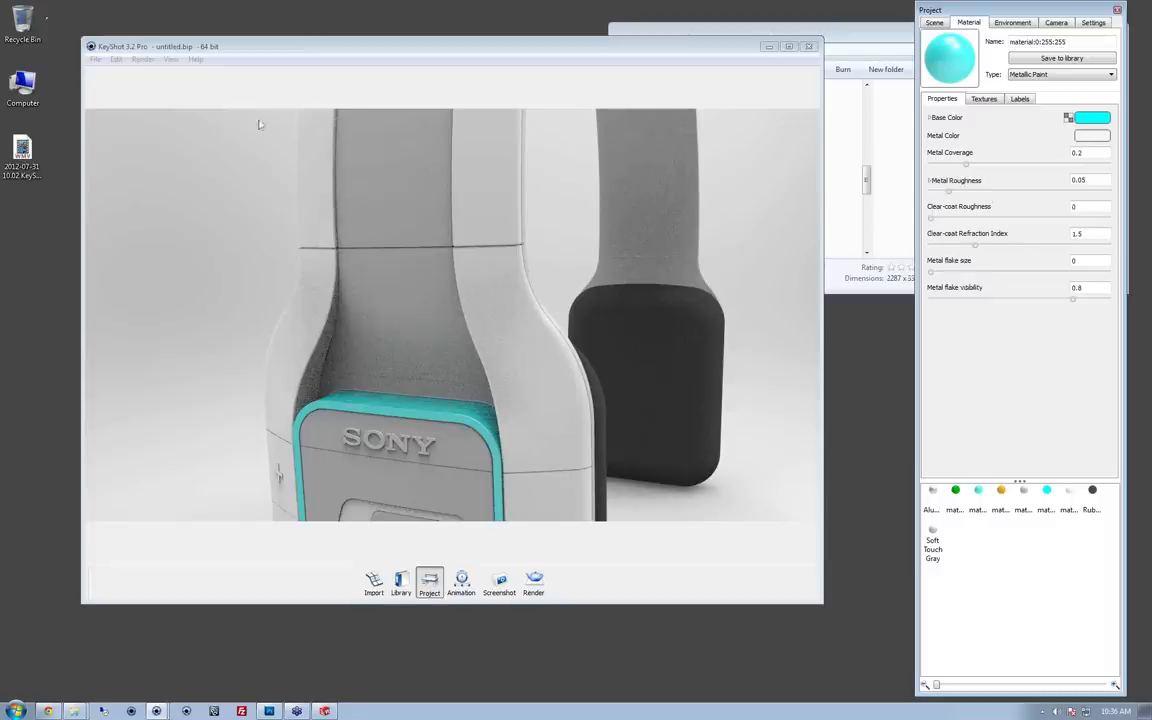
# Step: Open the KeyShot manual and follow the Metallic paint link in the material types chapter, allowing the web connection
pyautogui.click(195, 59)
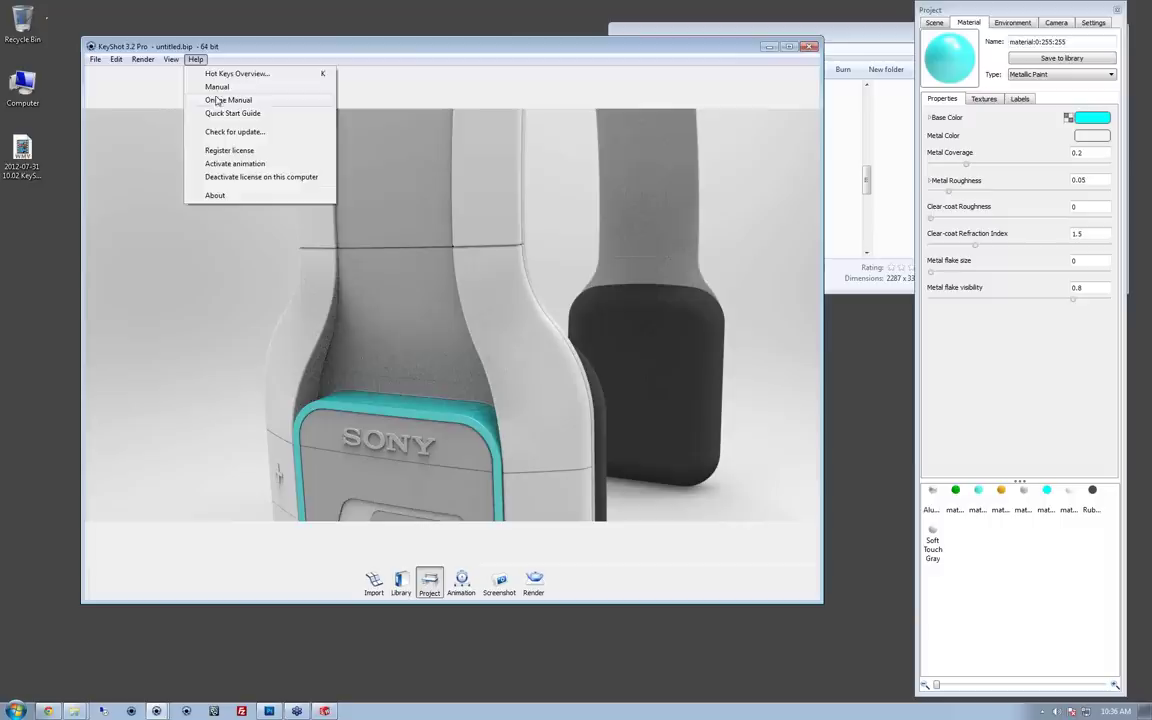
pyautogui.click(216, 89)
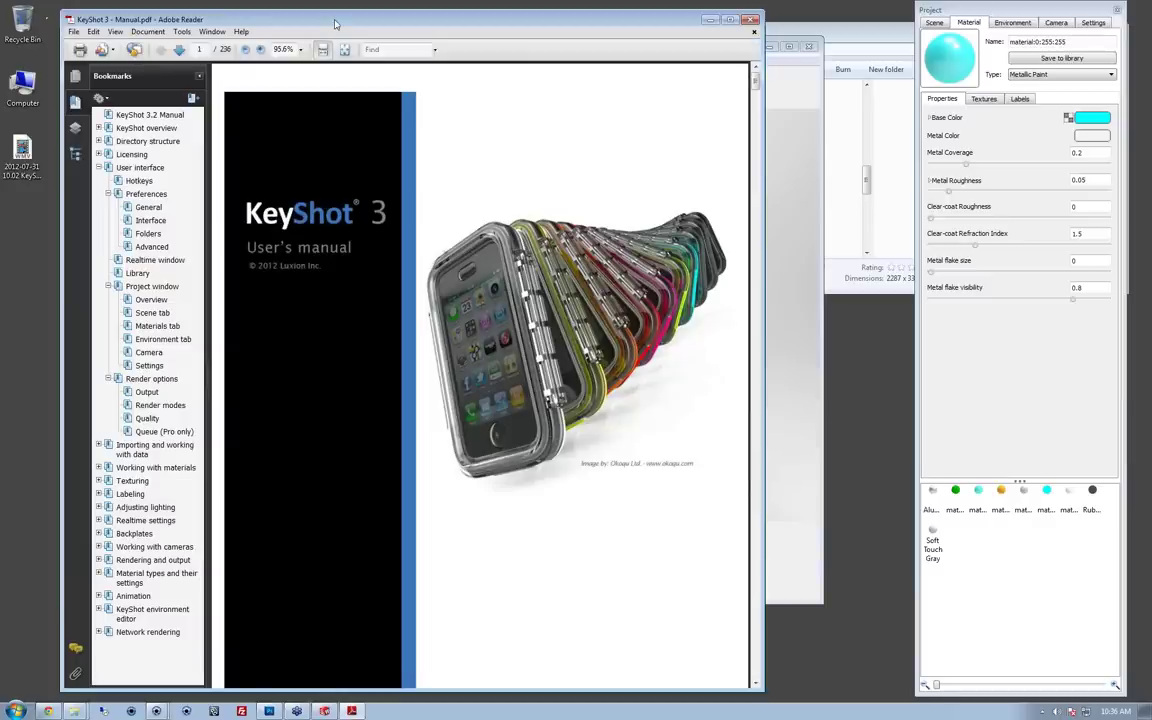
pyautogui.moveTo(304, 22); pyautogui.dragTo(300, 21)
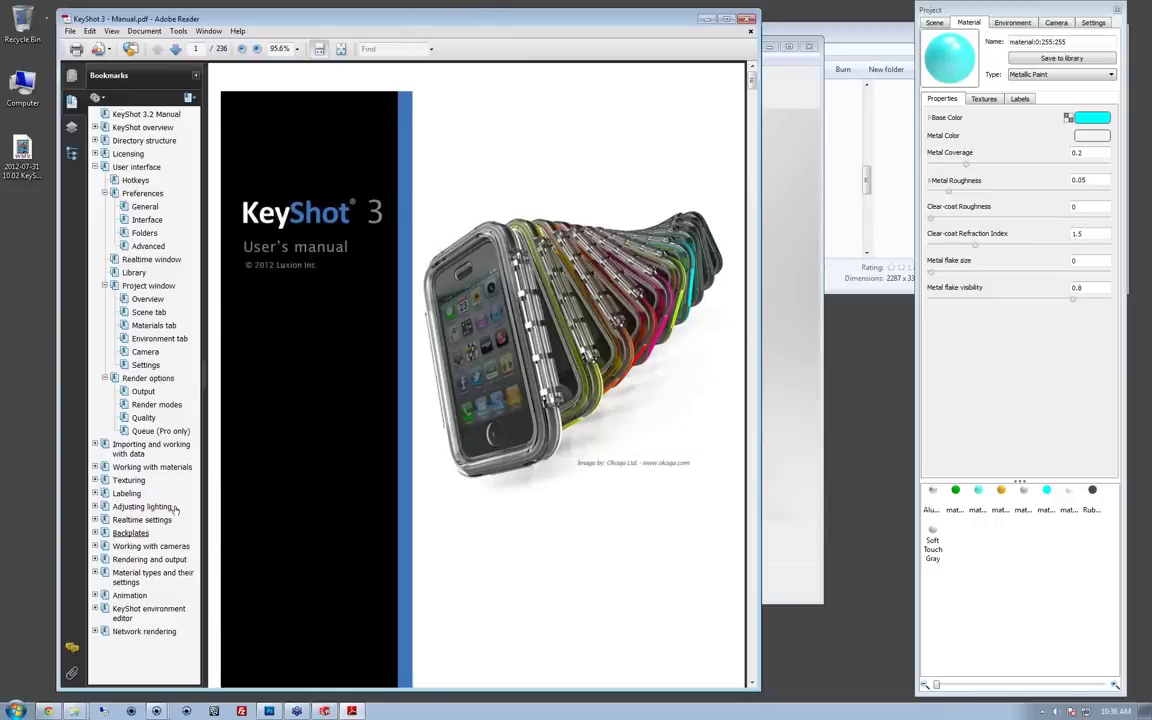
pyautogui.click(155, 573)
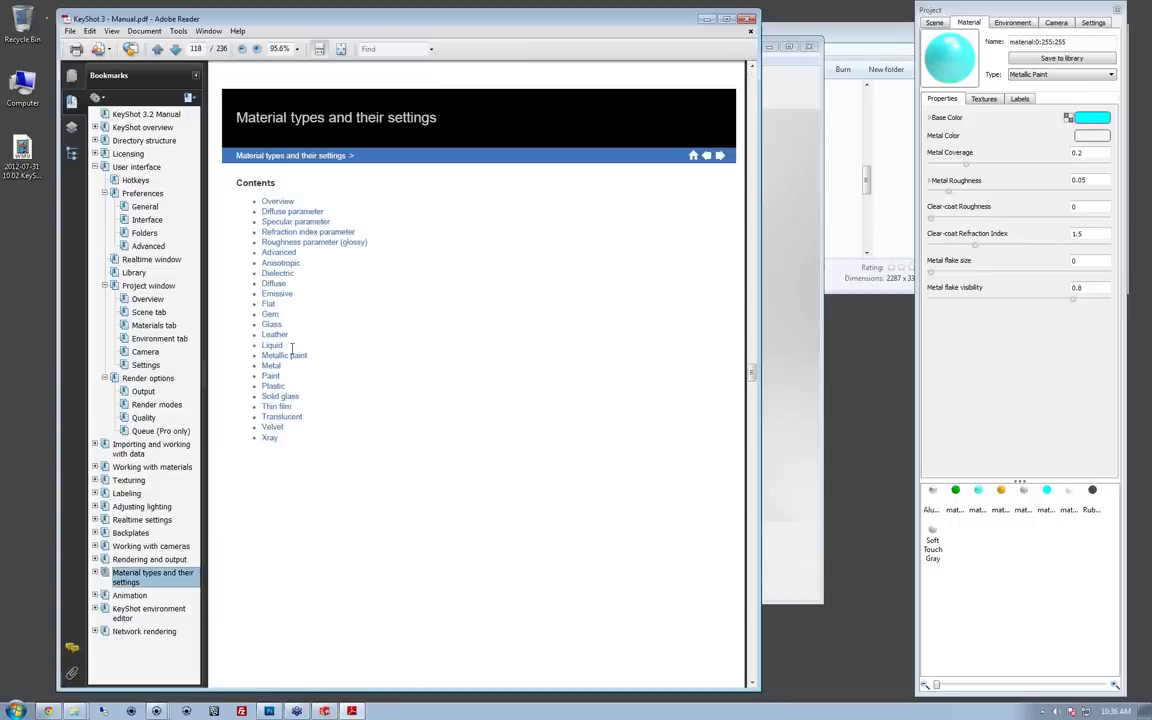
pyautogui.click(290, 356)
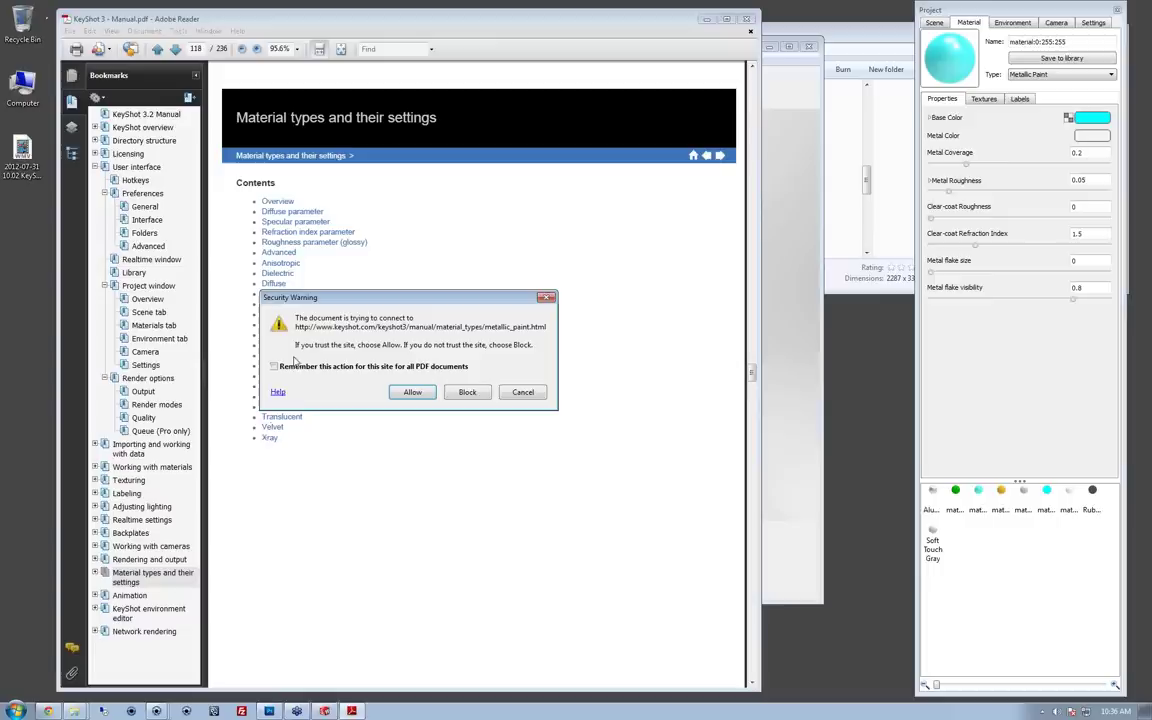
pyautogui.click(412, 392)
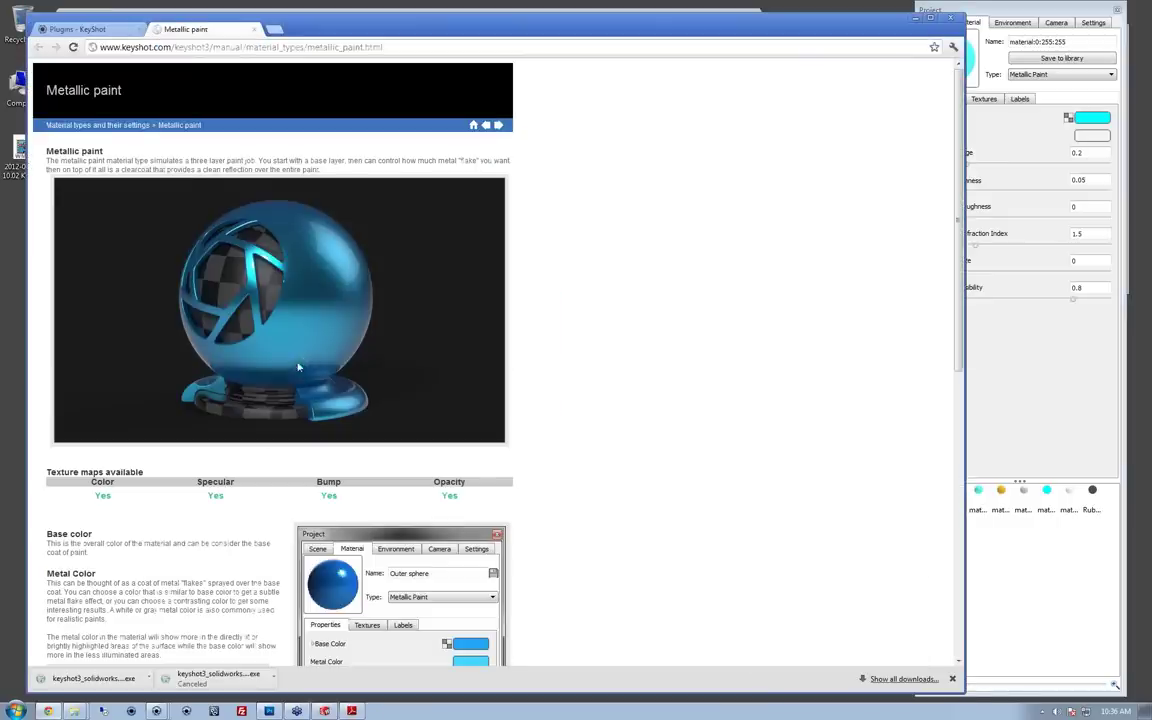
# Step: Examine the Metallic paint page's explanations of metal color, coverage, roughness, clear-coat and metal flake settings
pyautogui.scroll(-6, 510, 321)
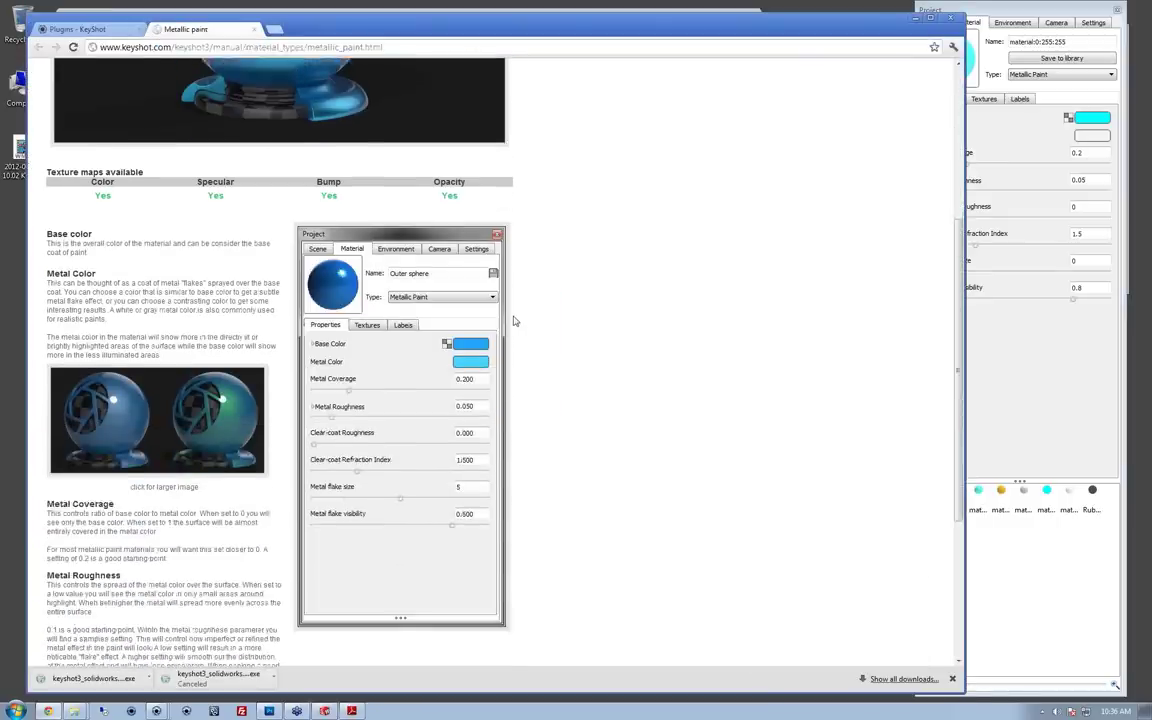
pyautogui.scroll(-1, 513, 321)
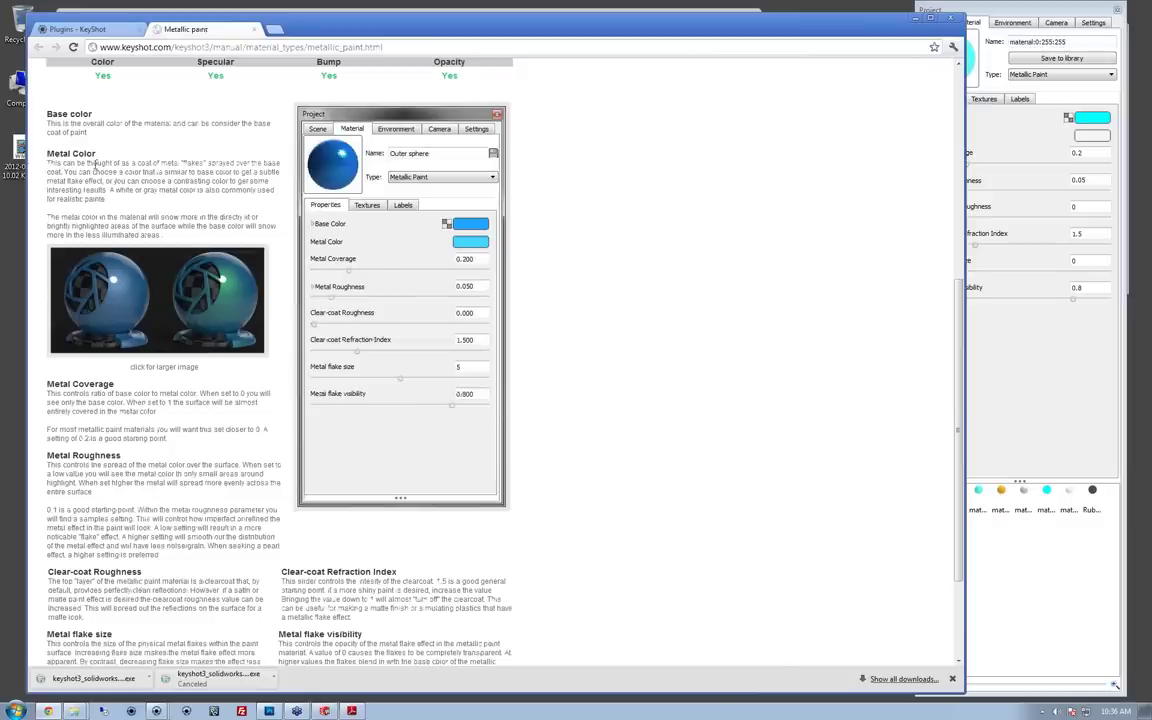
pyautogui.scroll(-3, 176, 291)
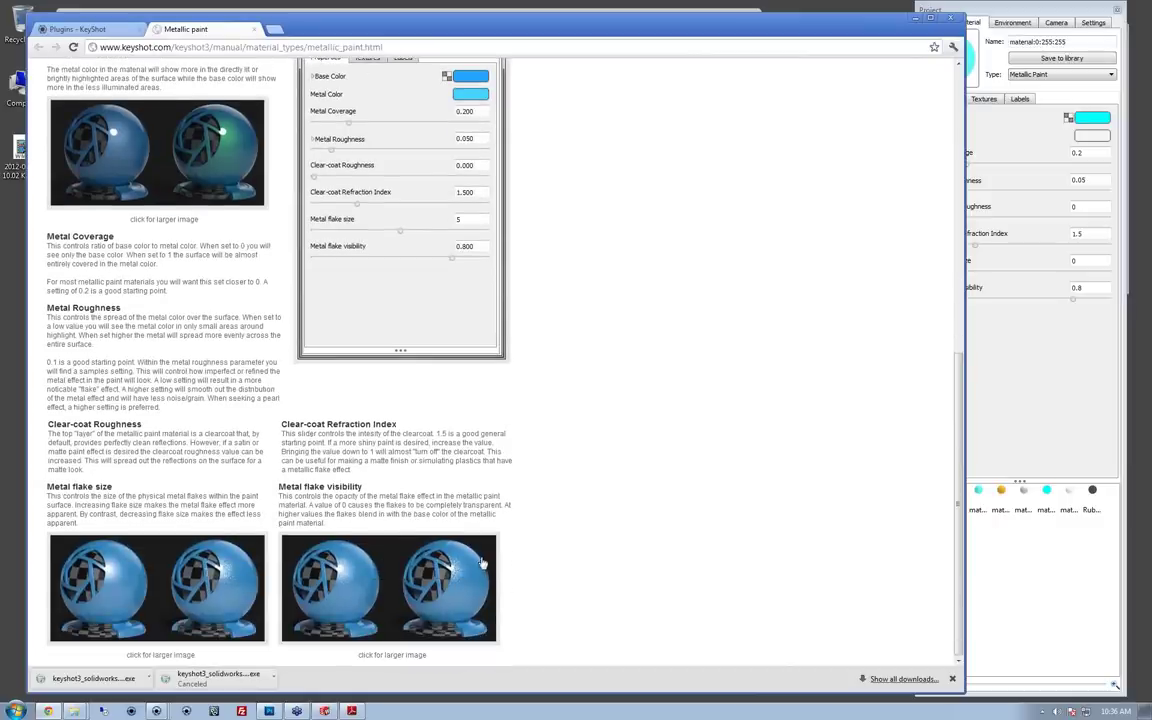
pyautogui.scroll(5, 474, 561)
pyautogui.scroll(5, 474, 561)
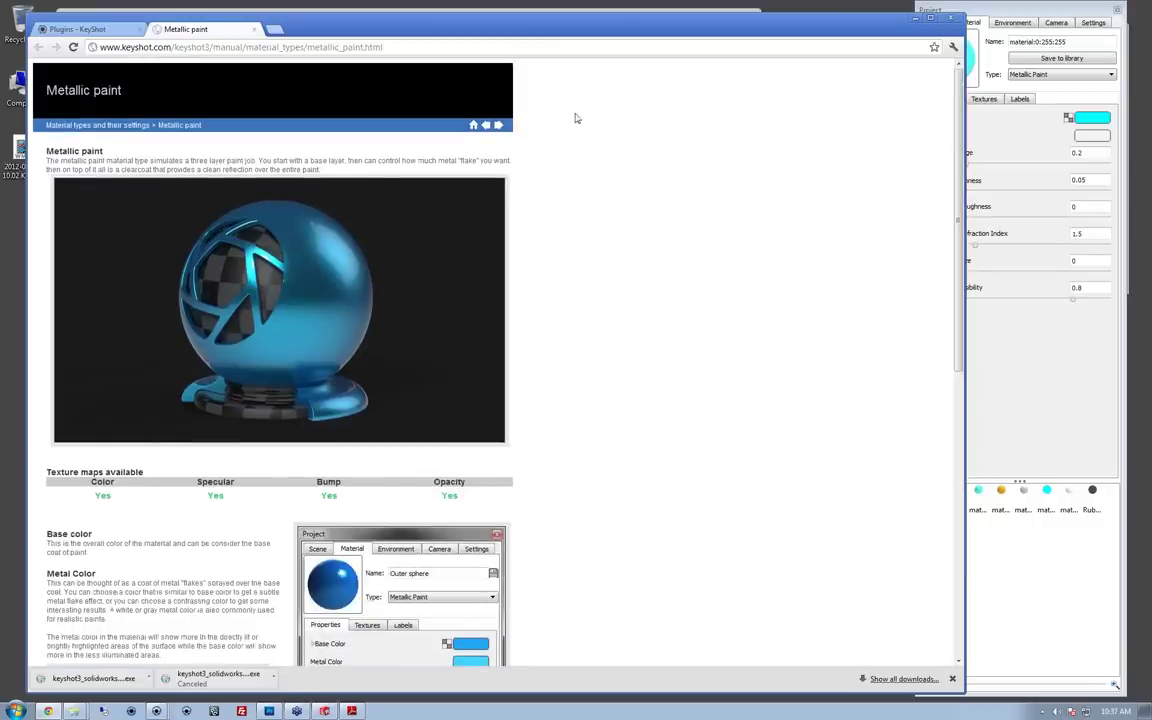
# Step: Return from the manual to KeyShot and set the ear panel trim's metallic paint base color to bright blue (RGB 0, 170, 255)
pyautogui.click(917, 19)
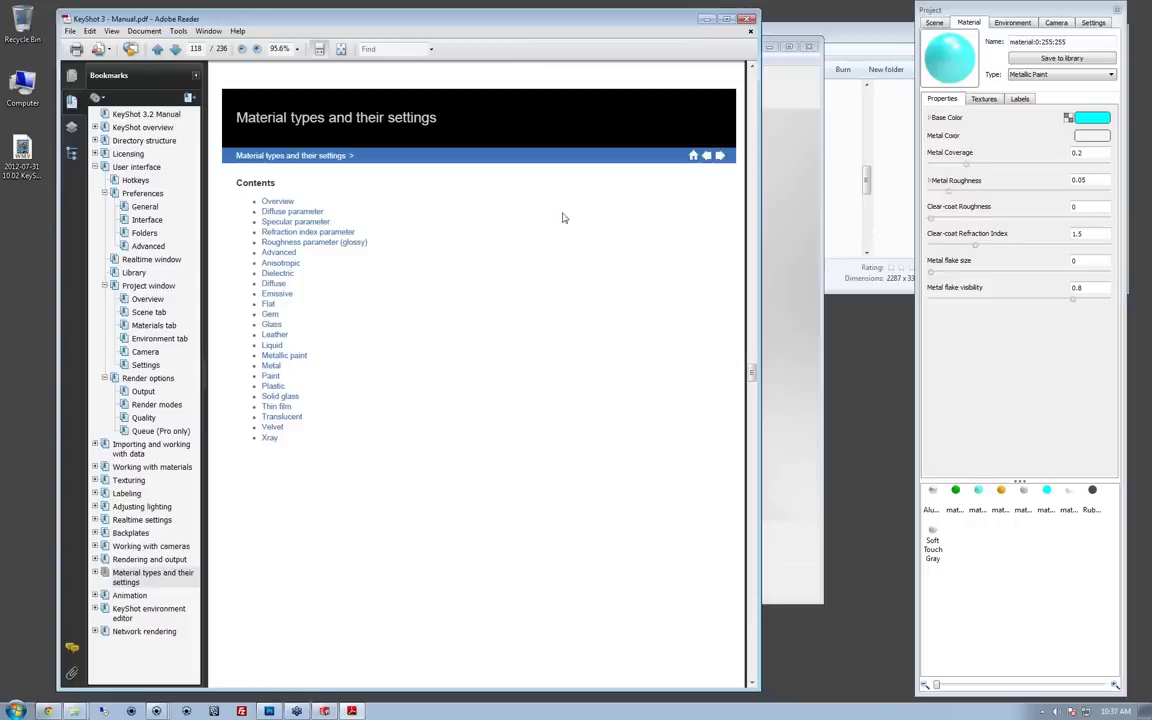
pyautogui.click(704, 20)
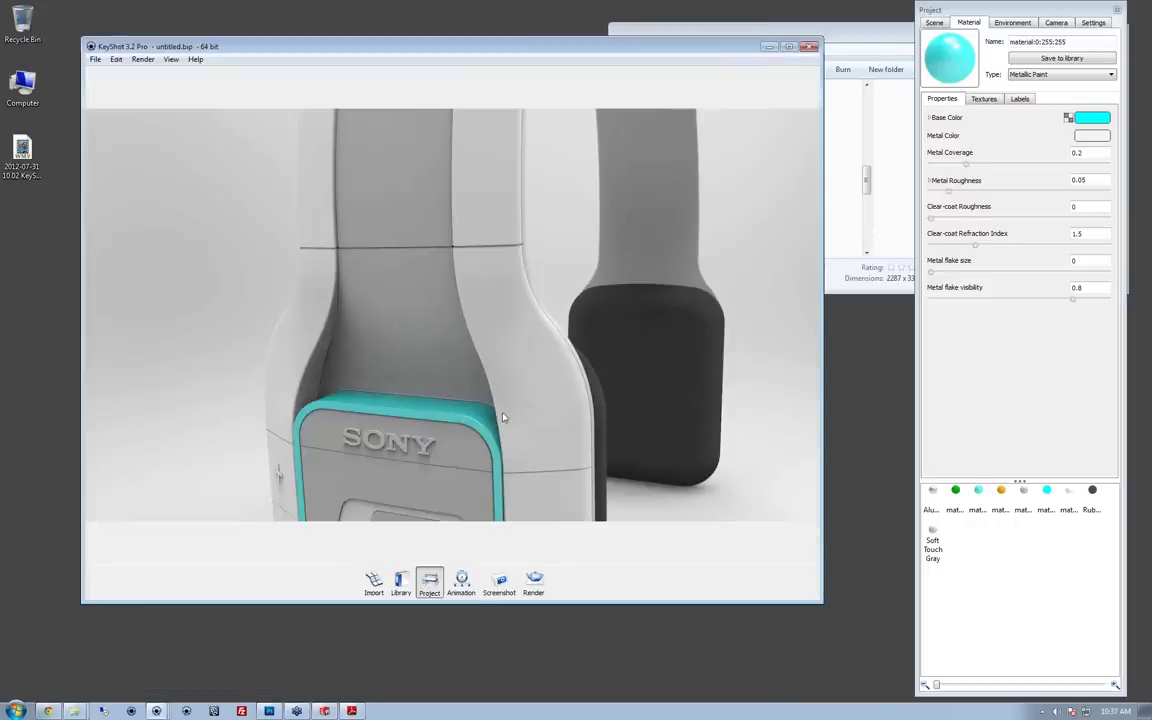
pyautogui.scroll(5, 540, 314)
pyautogui.moveTo(559, 292); pyautogui.dragTo(557, 329, button='middle')
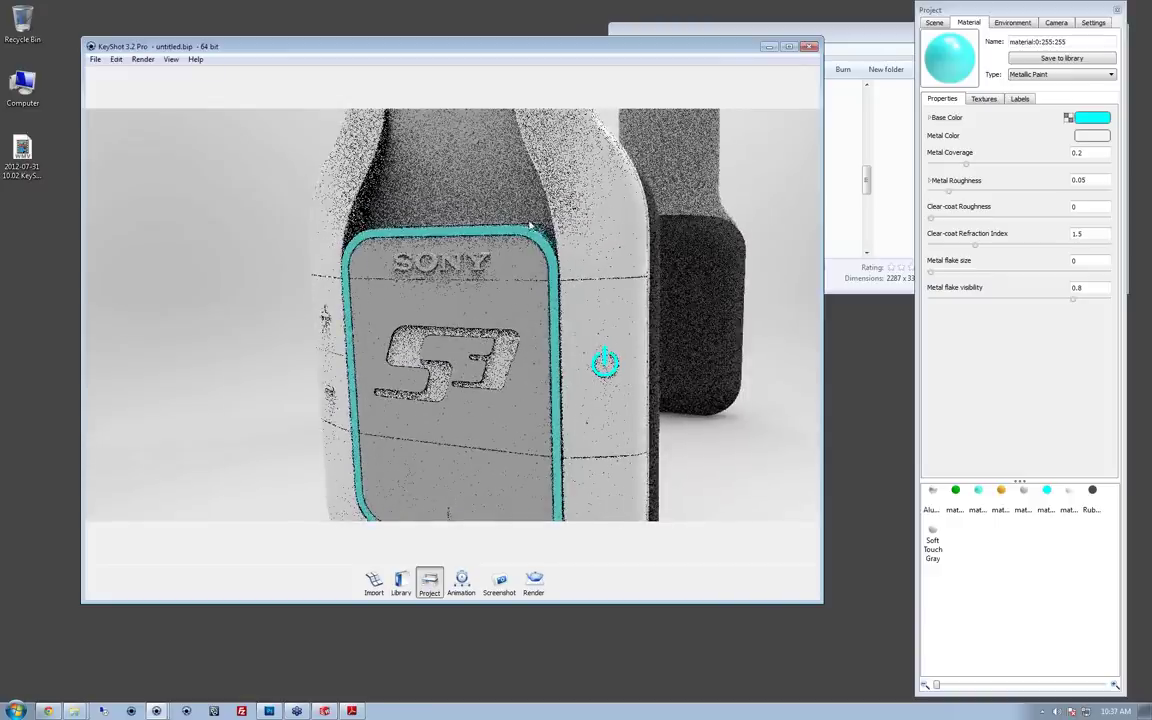
pyautogui.click(1087, 119)
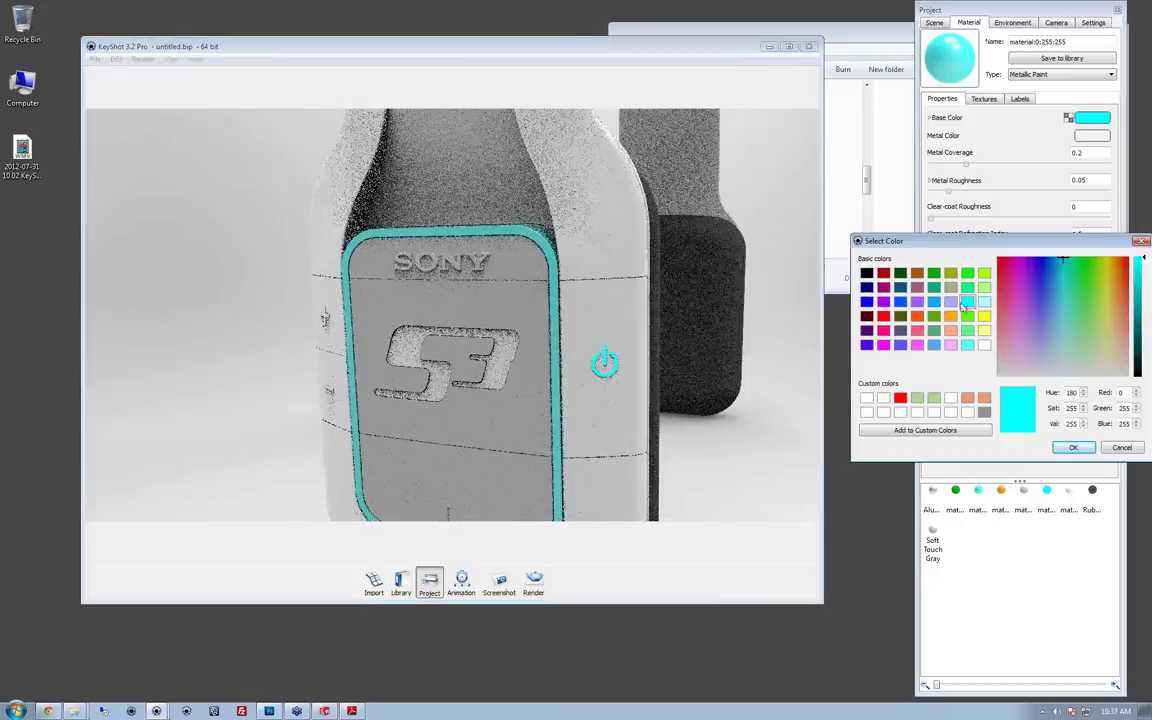
pyautogui.click(935, 302)
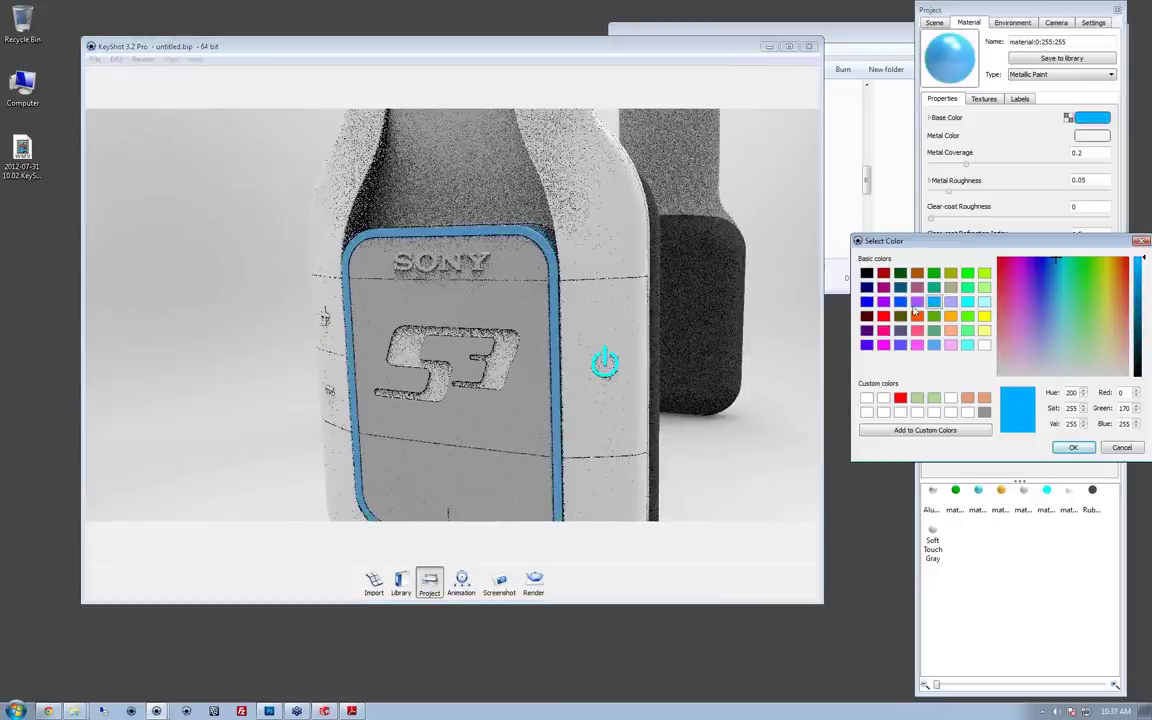
pyautogui.click(930, 303)
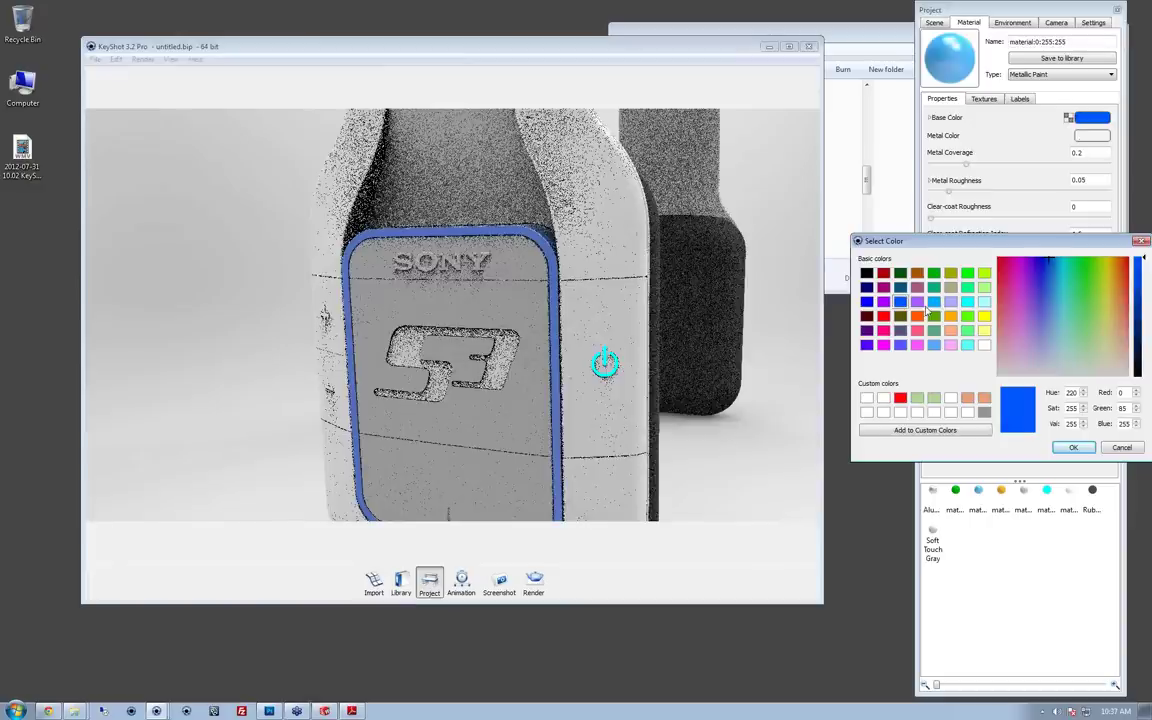
pyautogui.click(1088, 449)
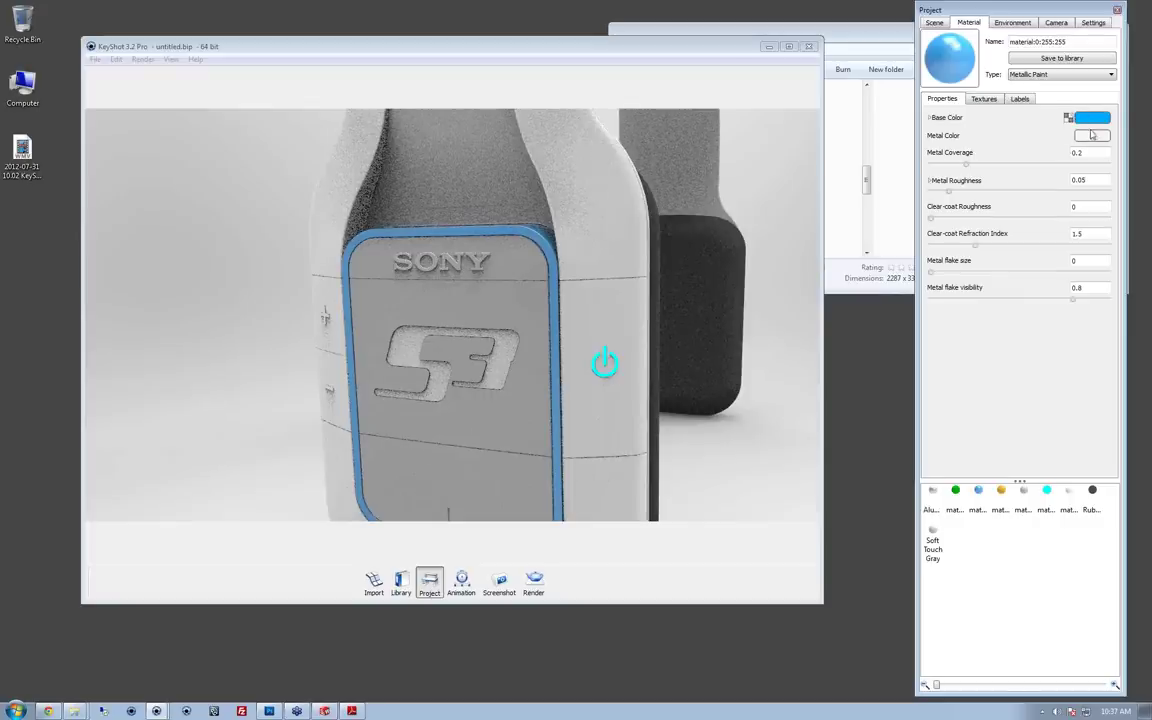
# Step: Set the trim's metal color to cyan (RGB 0, 255, 255) and its metal coverage to about 0.524
pyautogui.click(1092, 137)
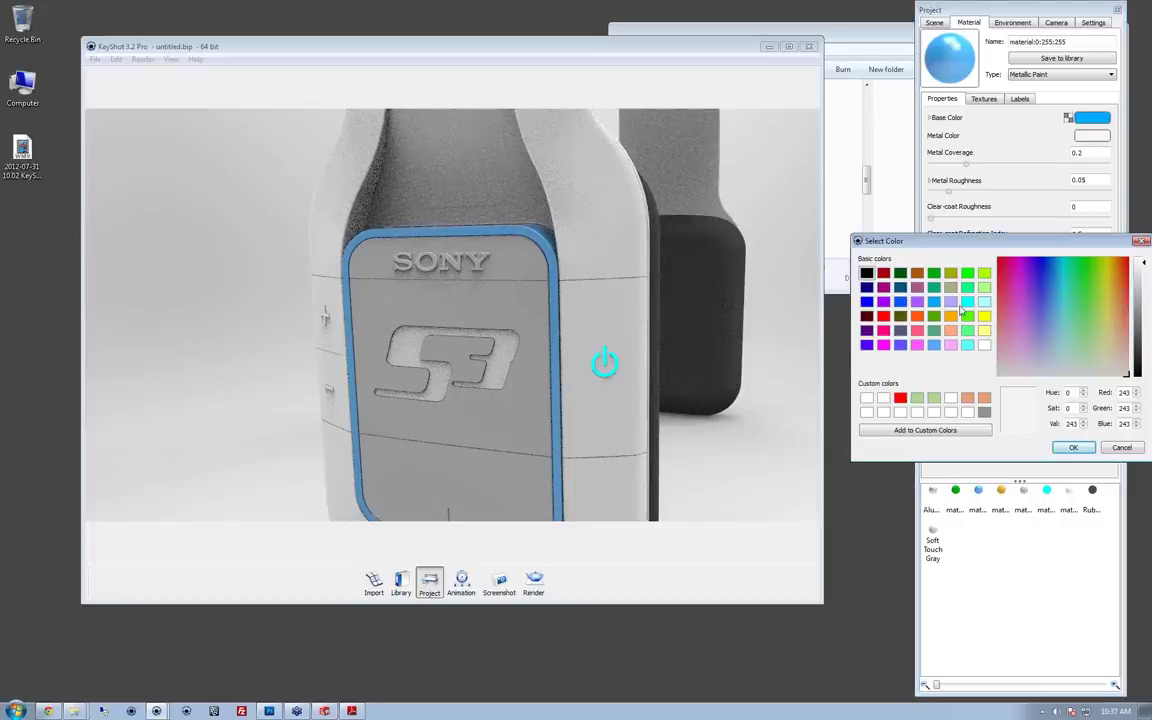
pyautogui.click(967, 302)
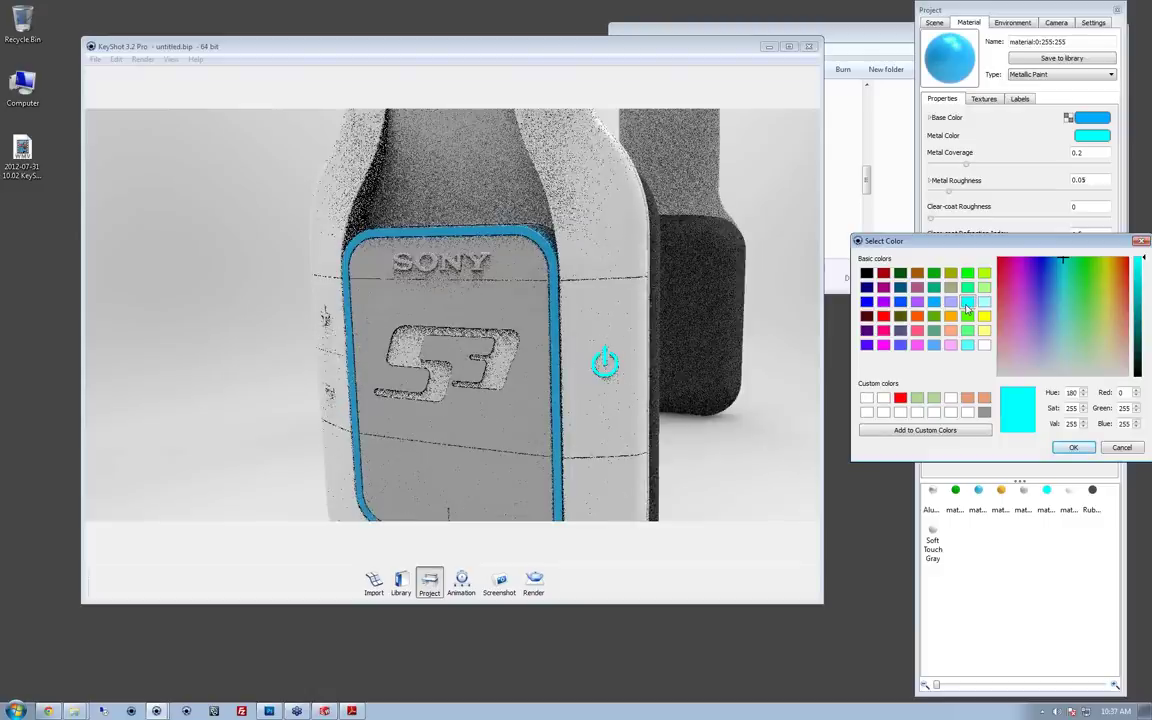
pyautogui.click(1073, 447)
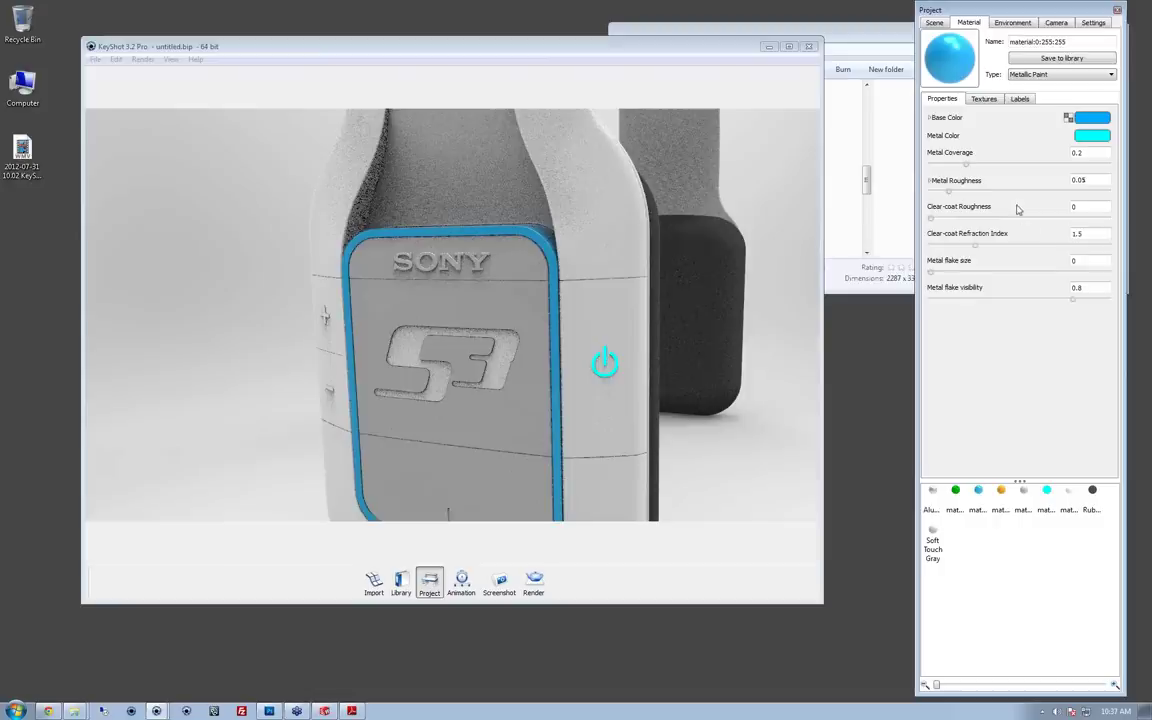
pyautogui.moveTo(966, 164); pyautogui.dragTo(1039, 167)
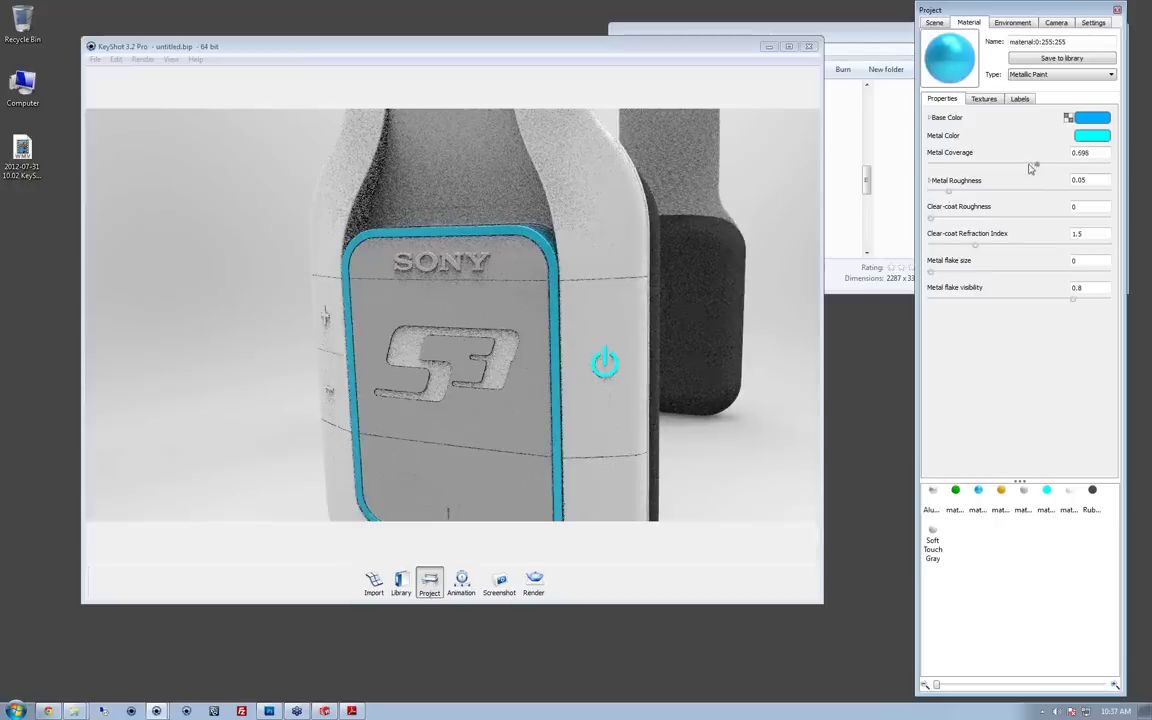
pyautogui.moveTo(1030, 168); pyautogui.dragTo(1023, 164)
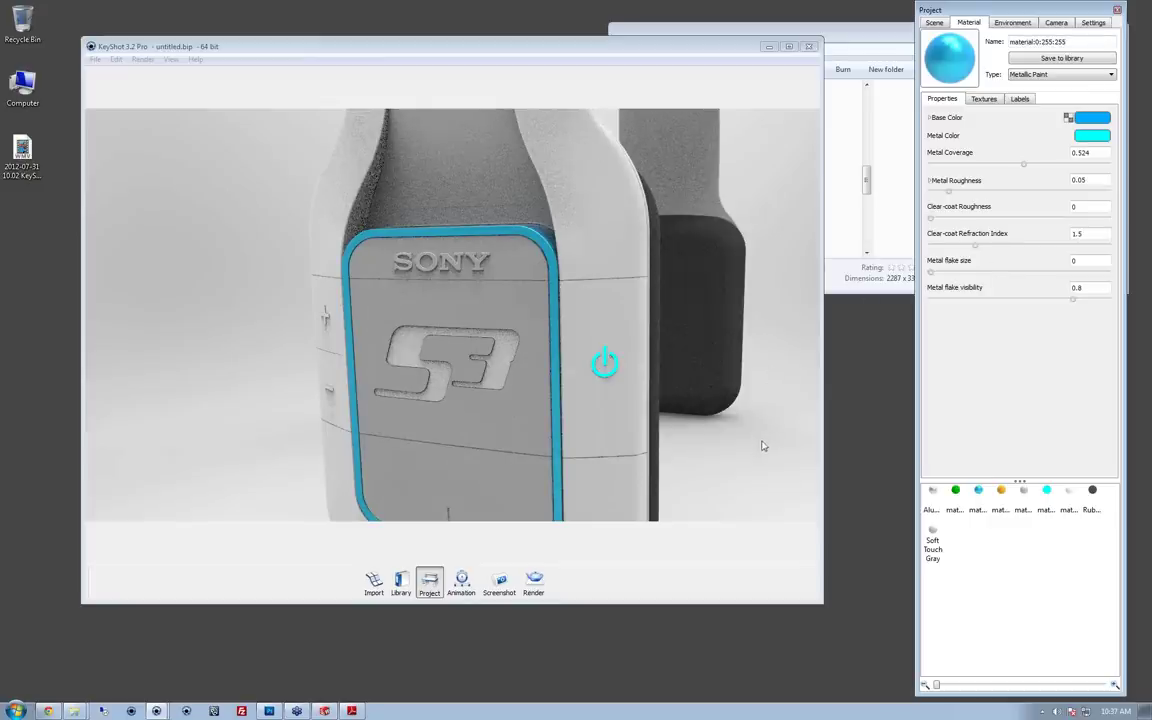
# Step: Save the scene to the Desktop as a BIP file named Headphones_Webinar
pyautogui.keyDown('alt'); pyautogui.moveTo(760, 466); pyautogui.dragTo(566, 497, button='right'); pyautogui.keyUp('alt')
pyautogui.moveTo(566, 497); pyautogui.dragTo(612, 400)
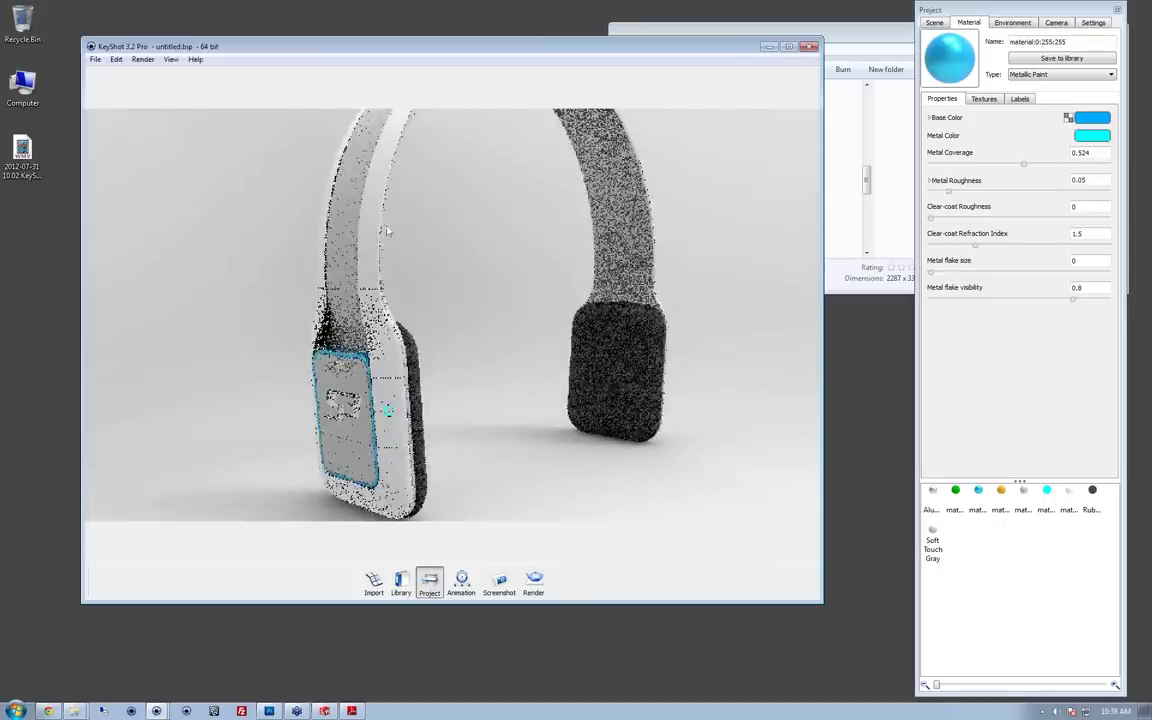
pyautogui.click(95, 60)
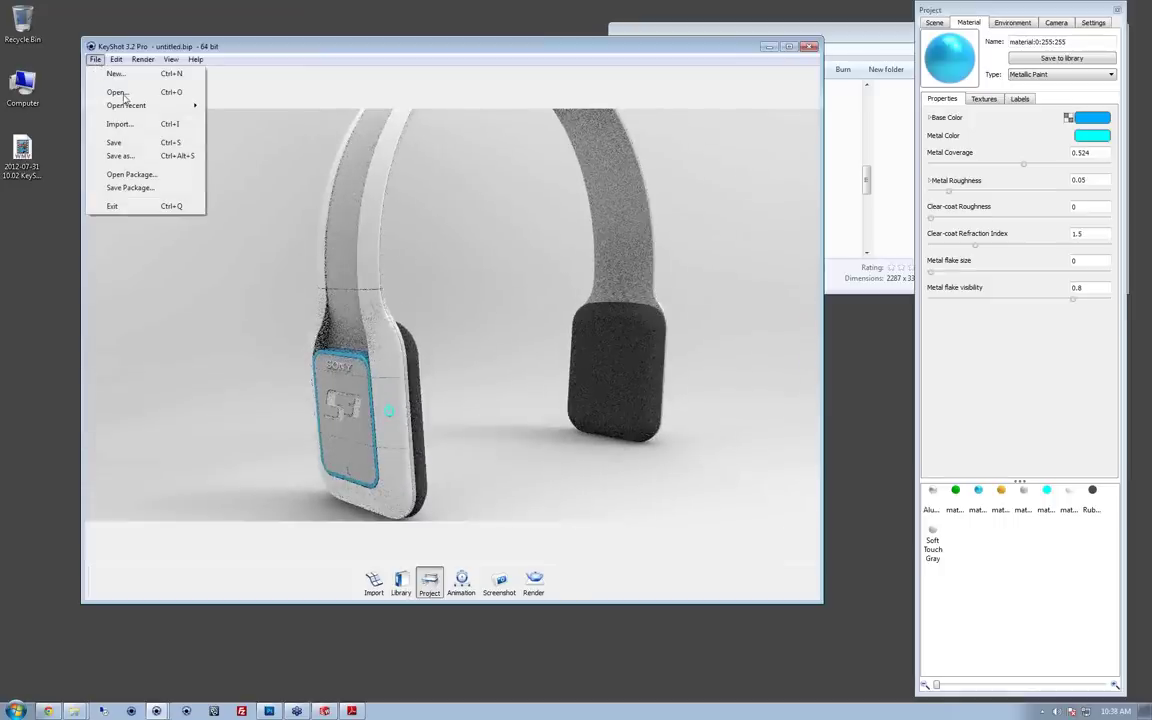
pyautogui.click(114, 143)
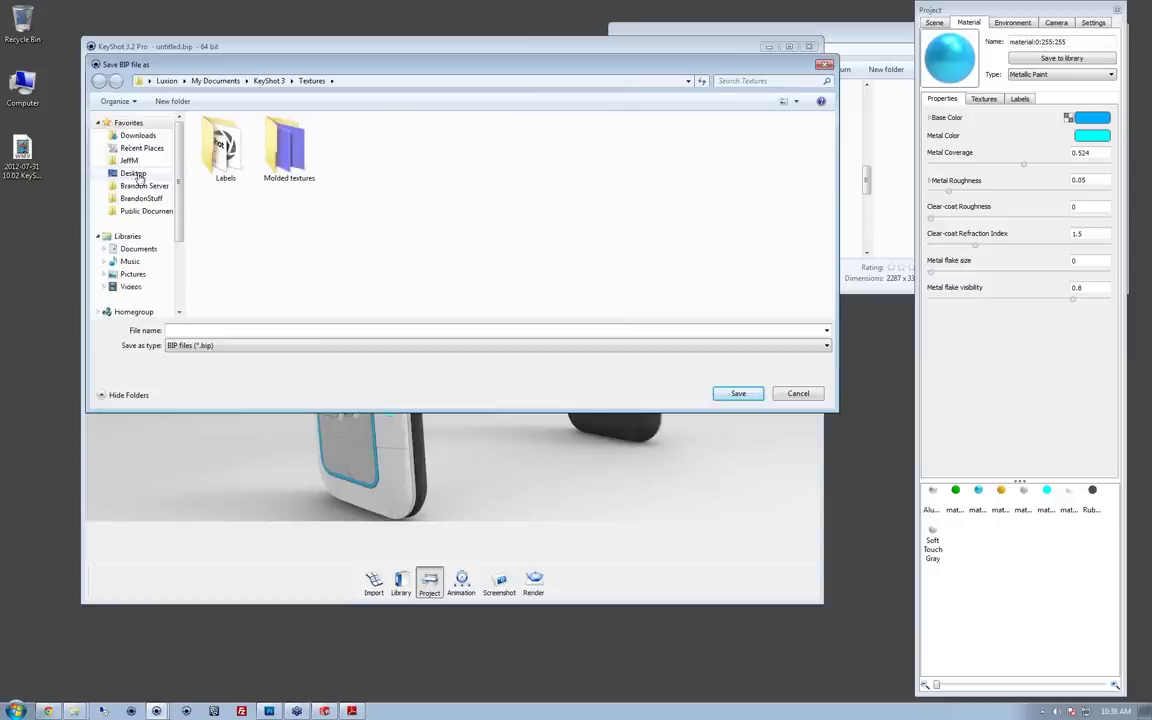
pyautogui.click(133, 173)
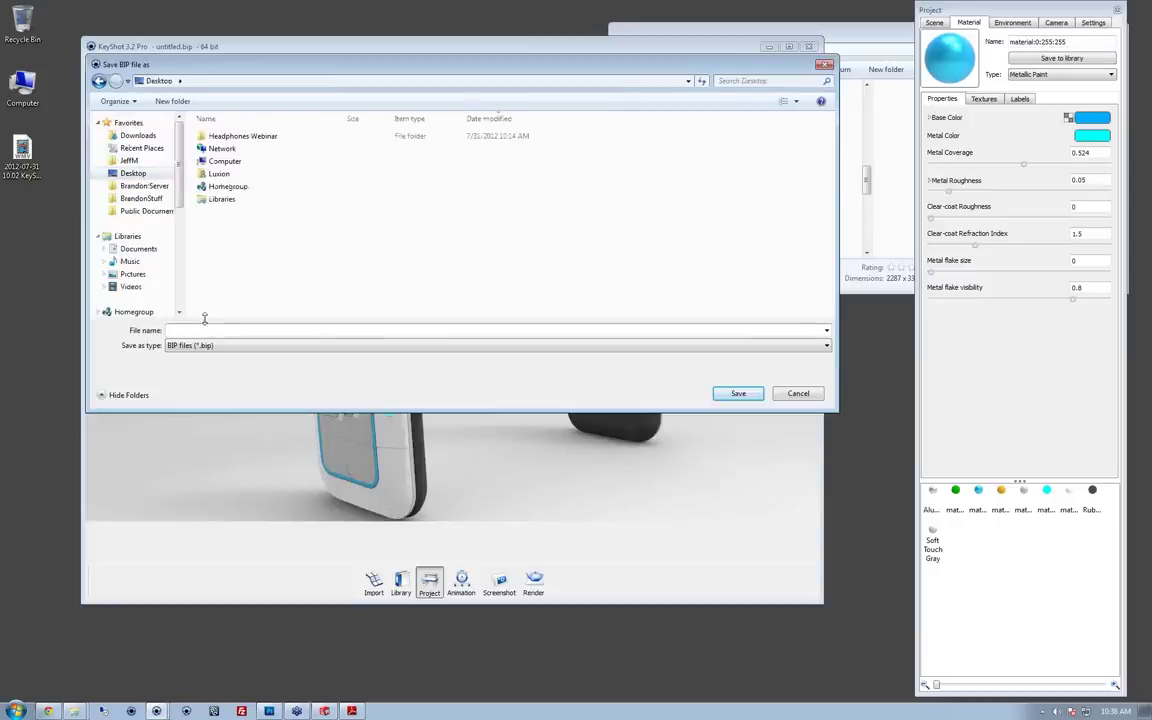
pyautogui.write('Headpho')
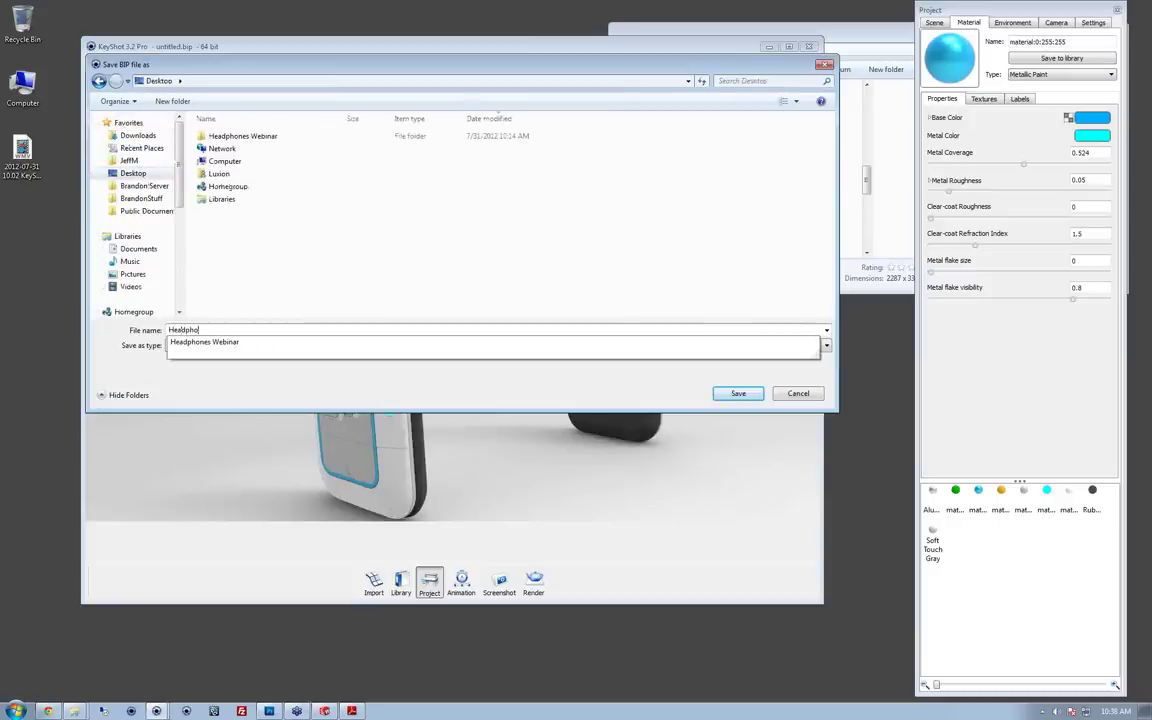
pyautogui.write('nes_W')
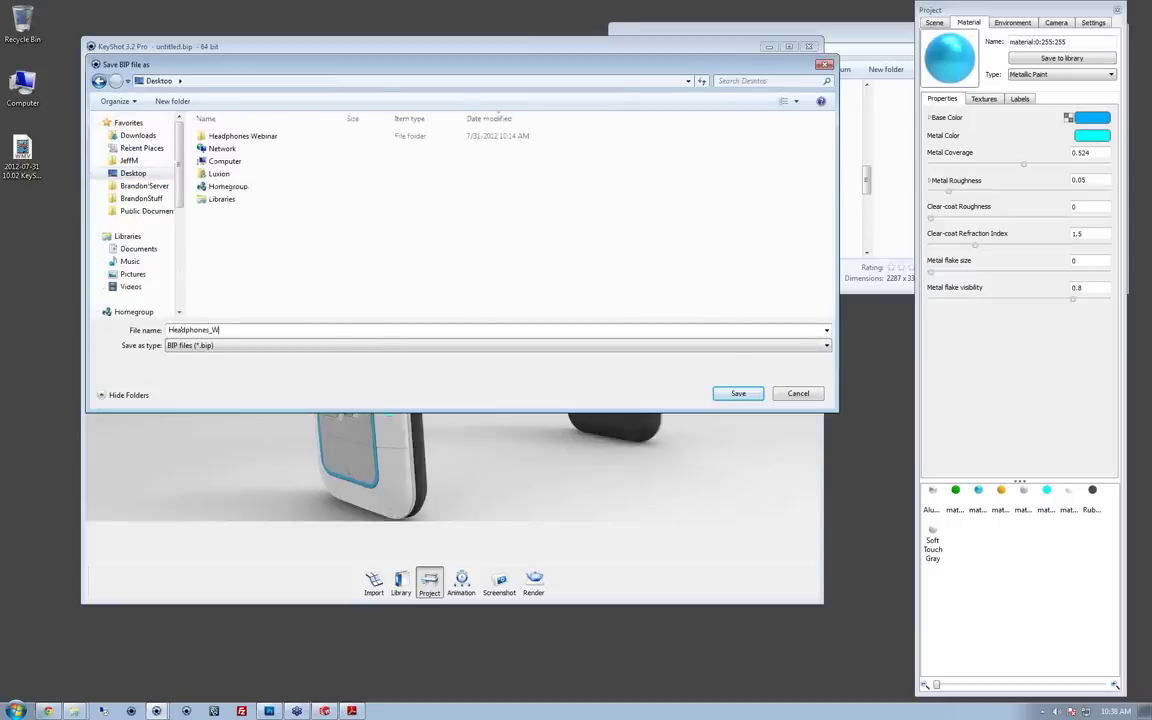
pyautogui.write('ebinar')
pyautogui.press('Return')
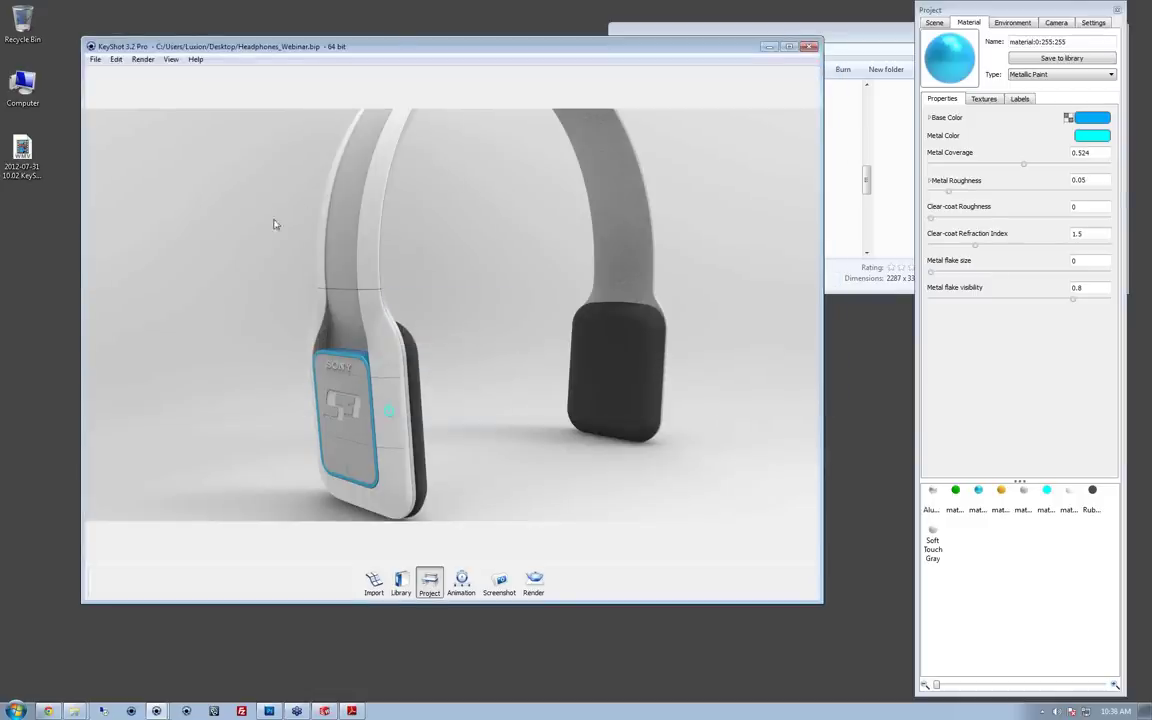
# Step: Change the material type of the white outer housing of the headphones to Plastic
pyautogui.moveTo(405, 46); pyautogui.dragTo(404, 39)
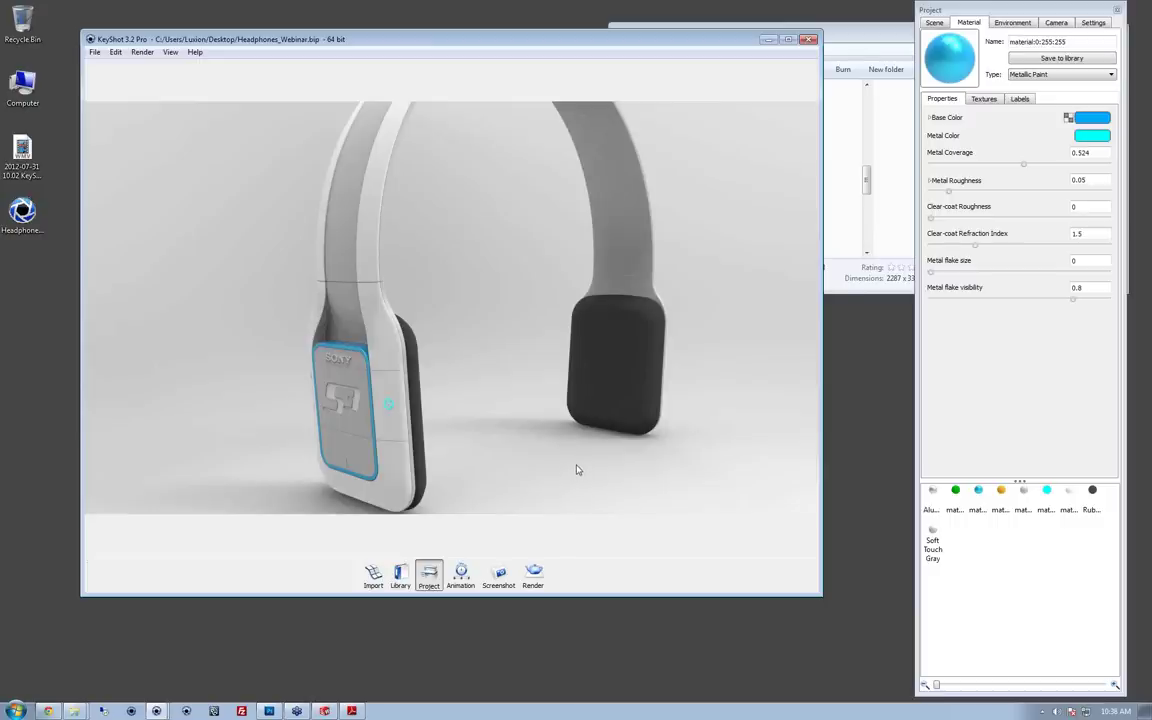
pyautogui.moveTo(576, 465); pyautogui.dragTo(579, 445, button='middle')
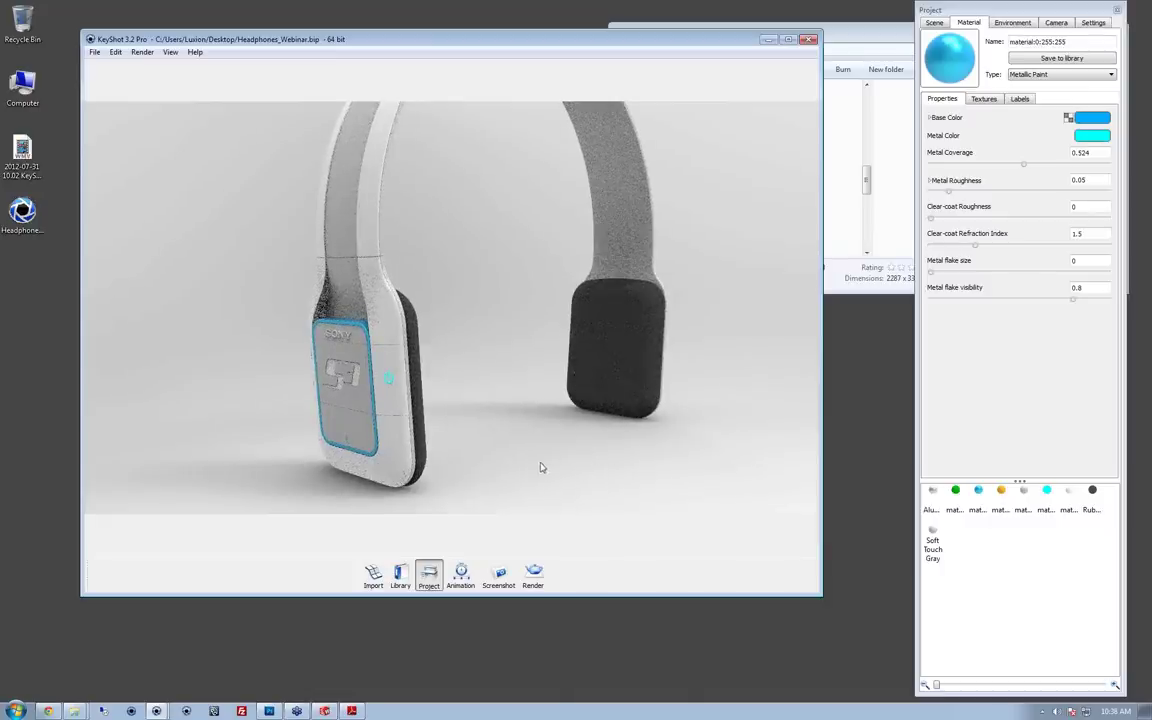
pyautogui.moveTo(554, 478); pyautogui.dragTo(535, 468)
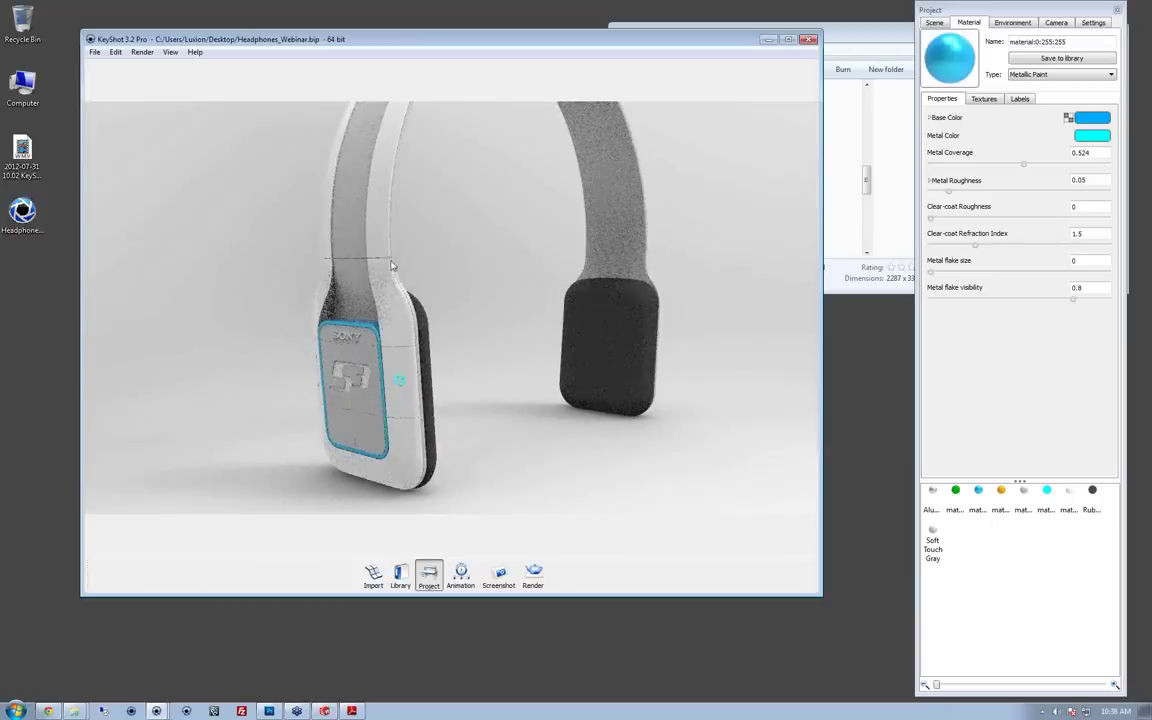
pyautogui.doubleClick(390, 320)
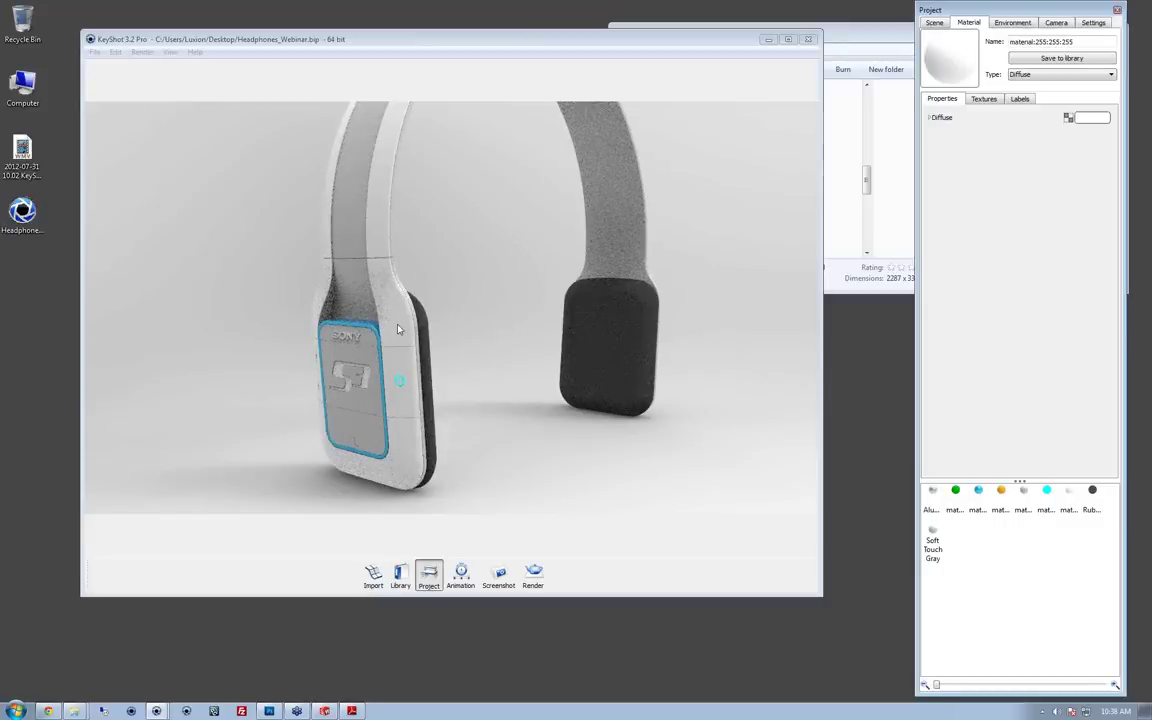
pyautogui.moveTo(459, 362); pyautogui.dragTo(397, 370)
pyautogui.moveTo(470, 270); pyautogui.dragTo(477, 282, button='middle')
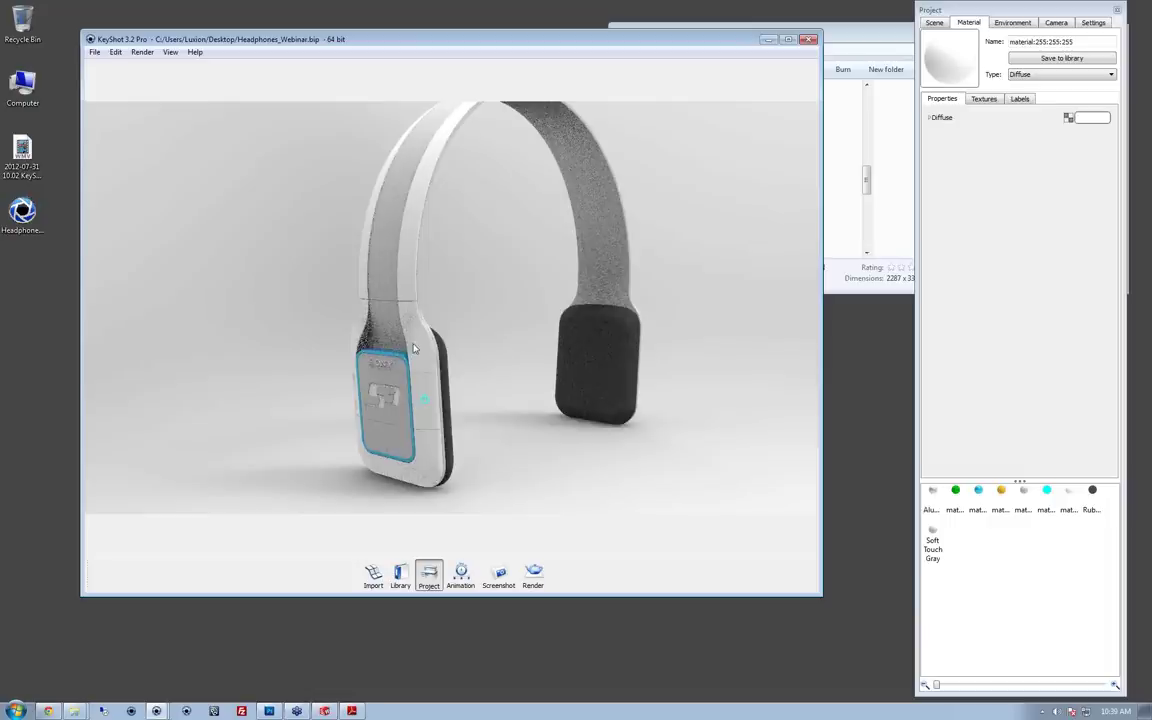
pyautogui.moveTo(488, 380); pyautogui.dragTo(507, 378)
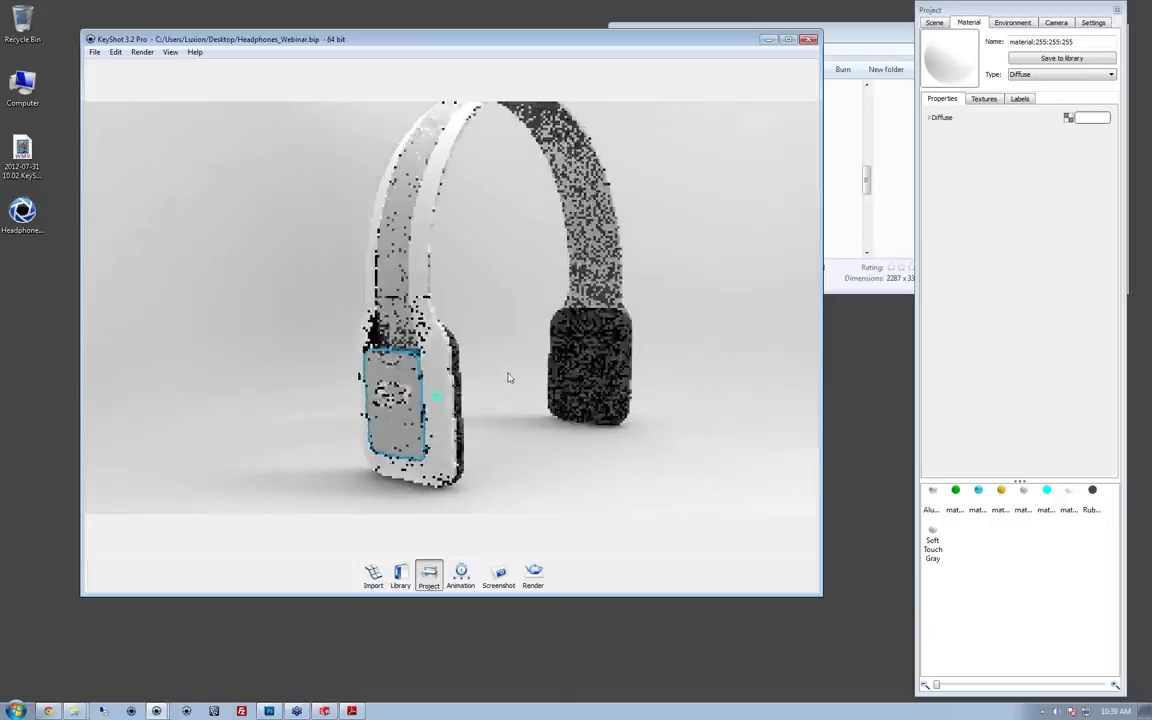
pyautogui.moveTo(476, 444); pyautogui.dragTo(540, 440)
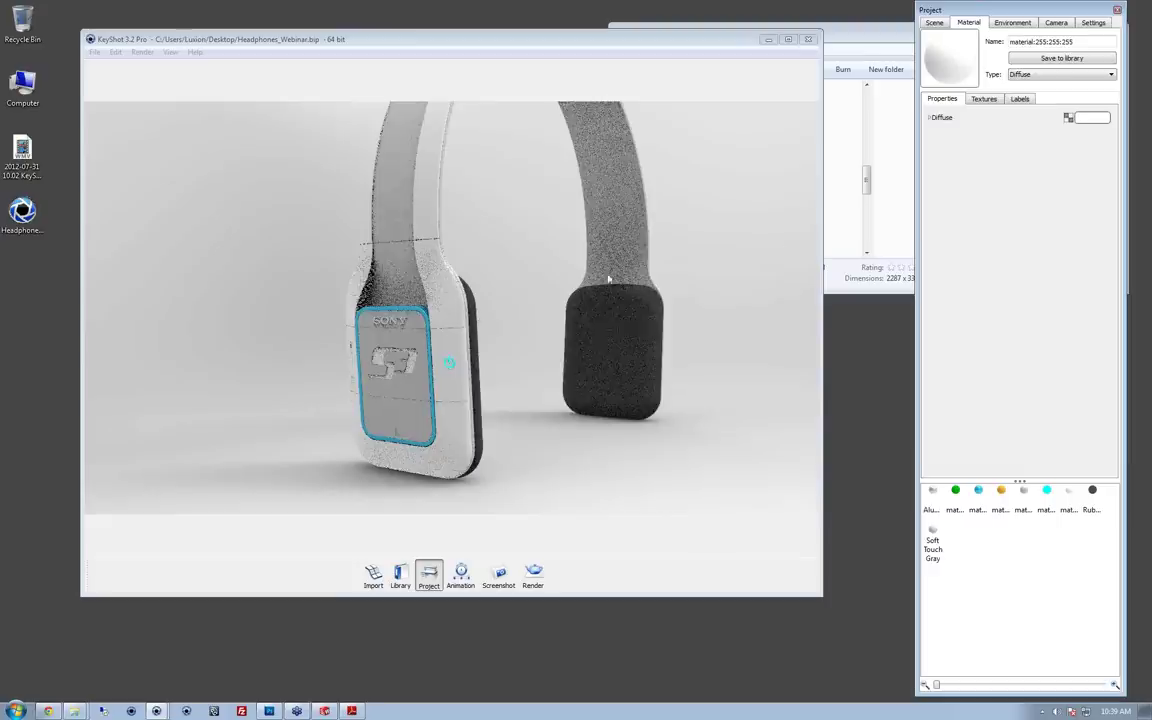
pyautogui.click(1062, 76)
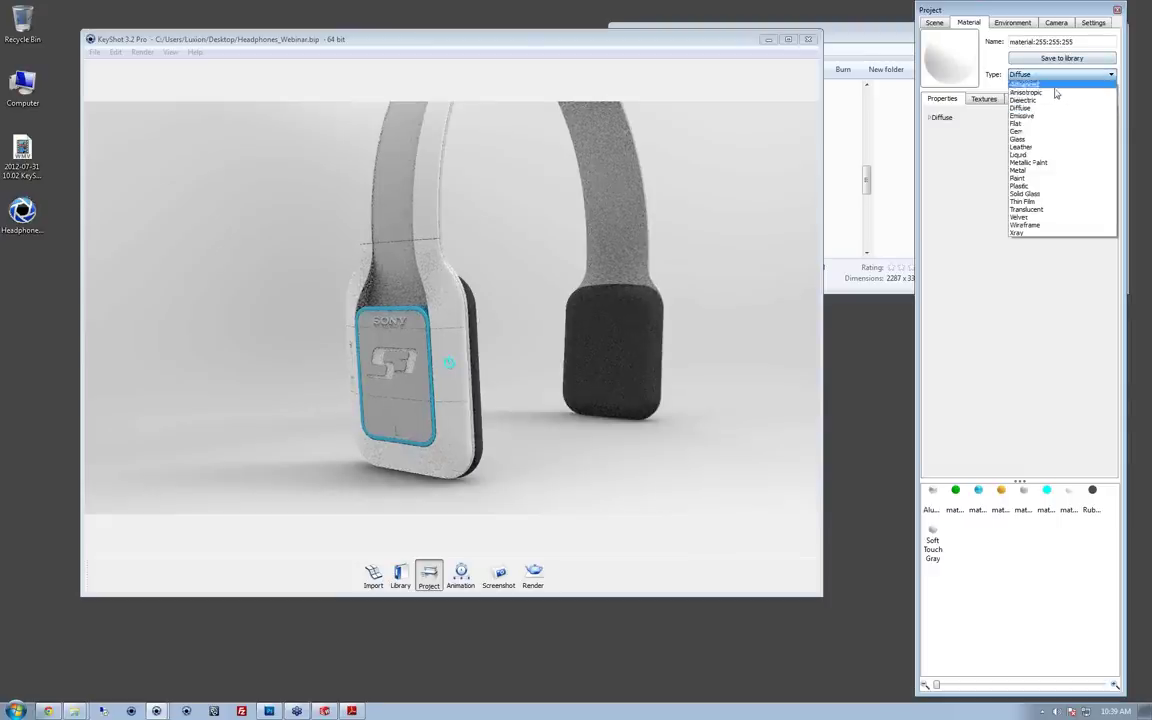
pyautogui.click(1030, 186)
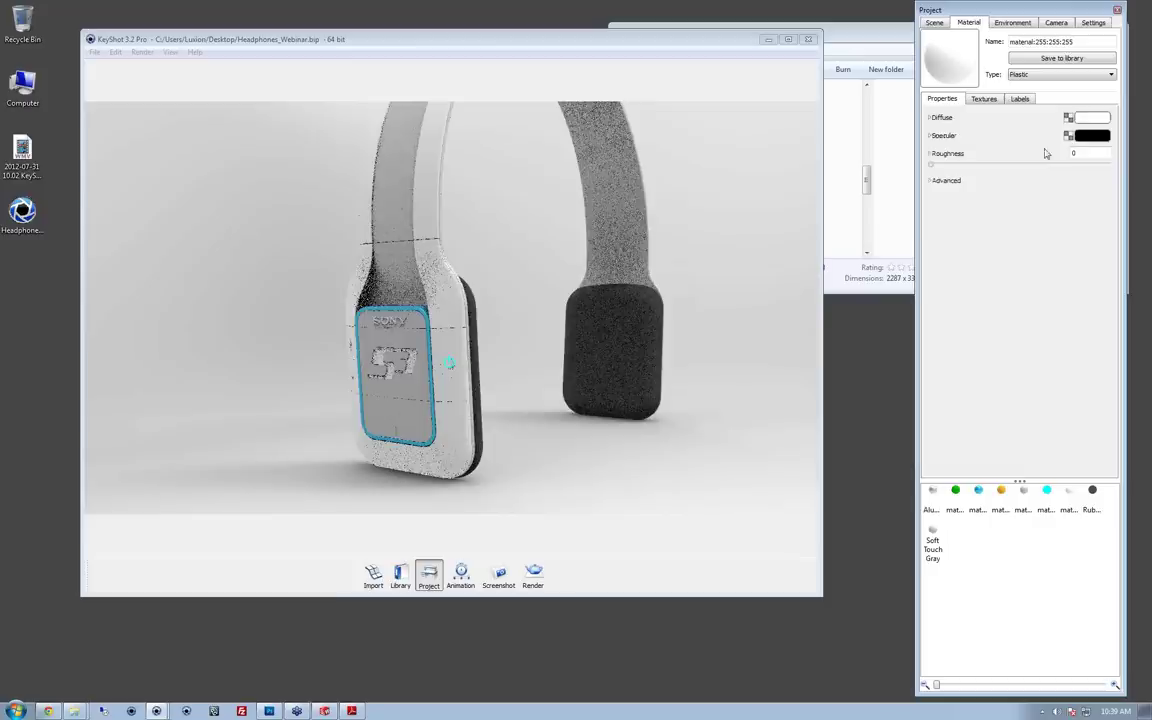
# Step: Brighten the housing plastic's specular color from black to nearly pure white
pyautogui.click(1089, 118)
pyautogui.click(1139, 270)
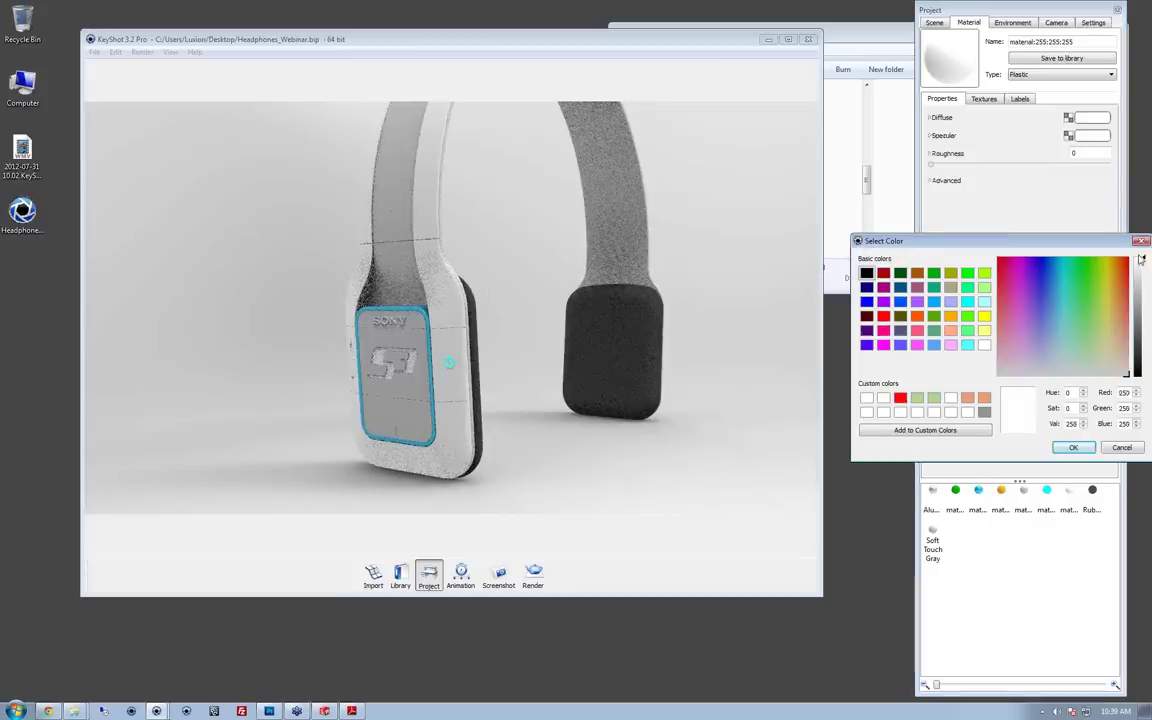
pyautogui.click(1089, 449)
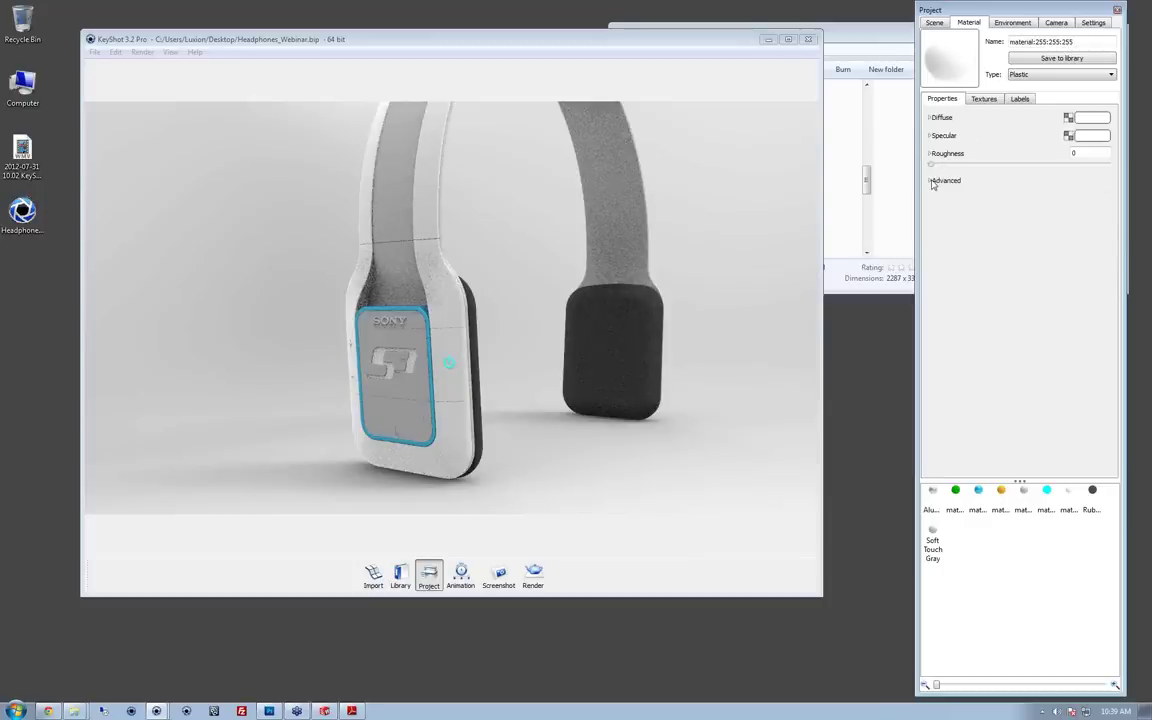
# Step: Expand the housing plastic's advanced settings and set its refraction index to 2
pyautogui.click(931, 181)
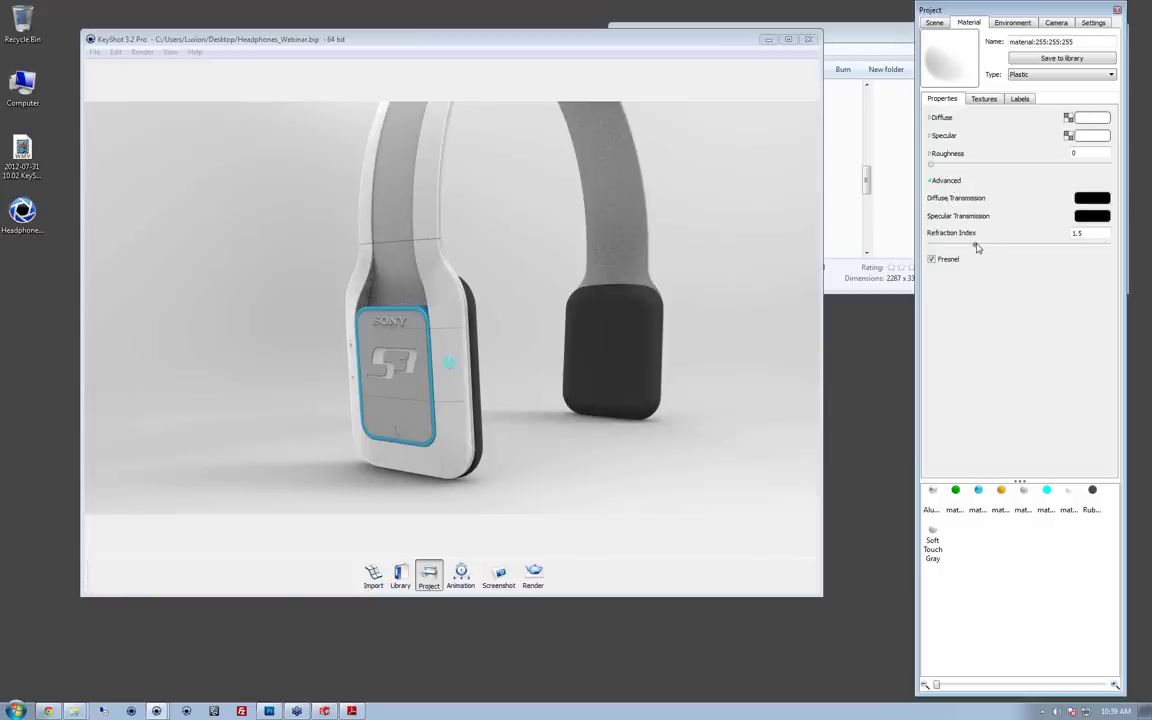
pyautogui.moveTo(982, 247)
pyautogui.mouseDown()
pyautogui.moveTo(1049, 242)
pyautogui.moveTo(974, 244)
pyautogui.moveTo(984, 247)
pyautogui.mouseUp()
pyautogui.moveTo(517, 344); pyautogui.dragTo(535, 342)
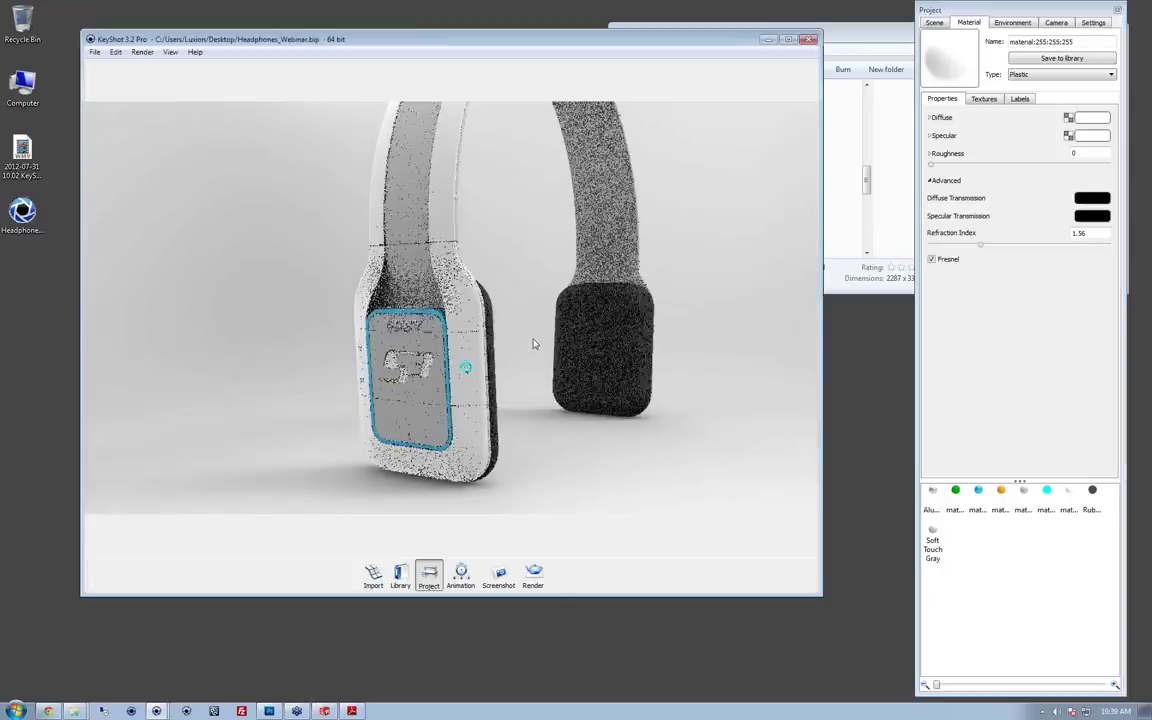
pyautogui.click(1035, 237)
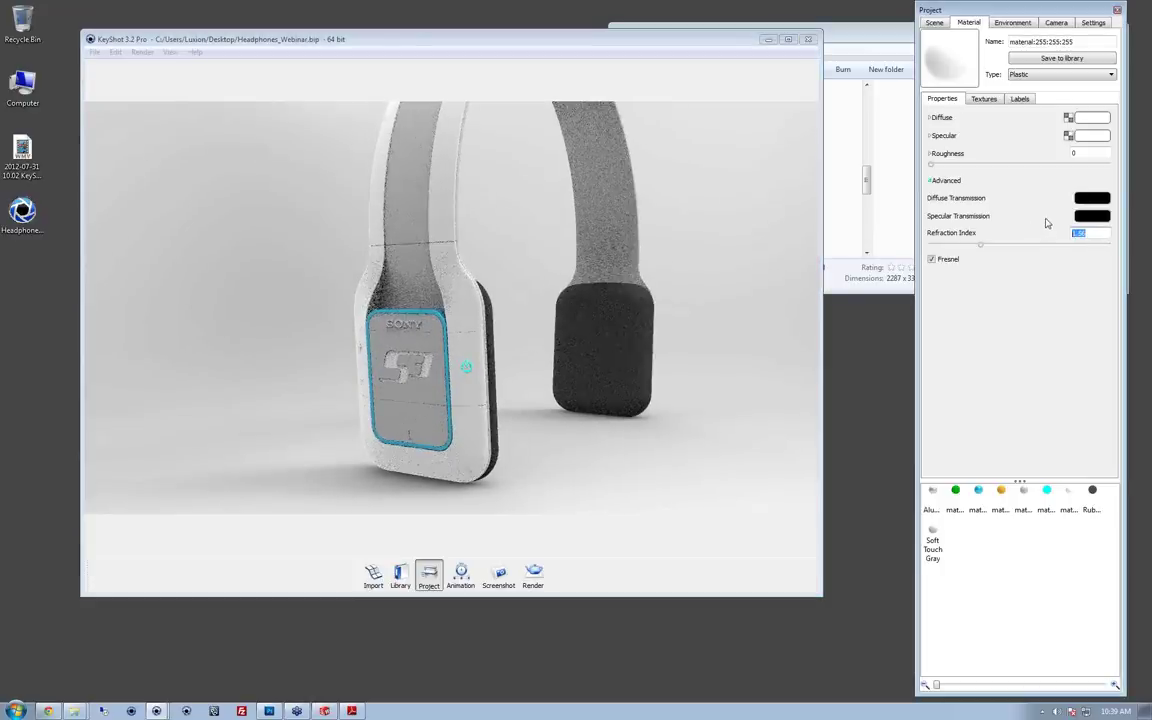
pyautogui.write('2')
pyautogui.press('Return')
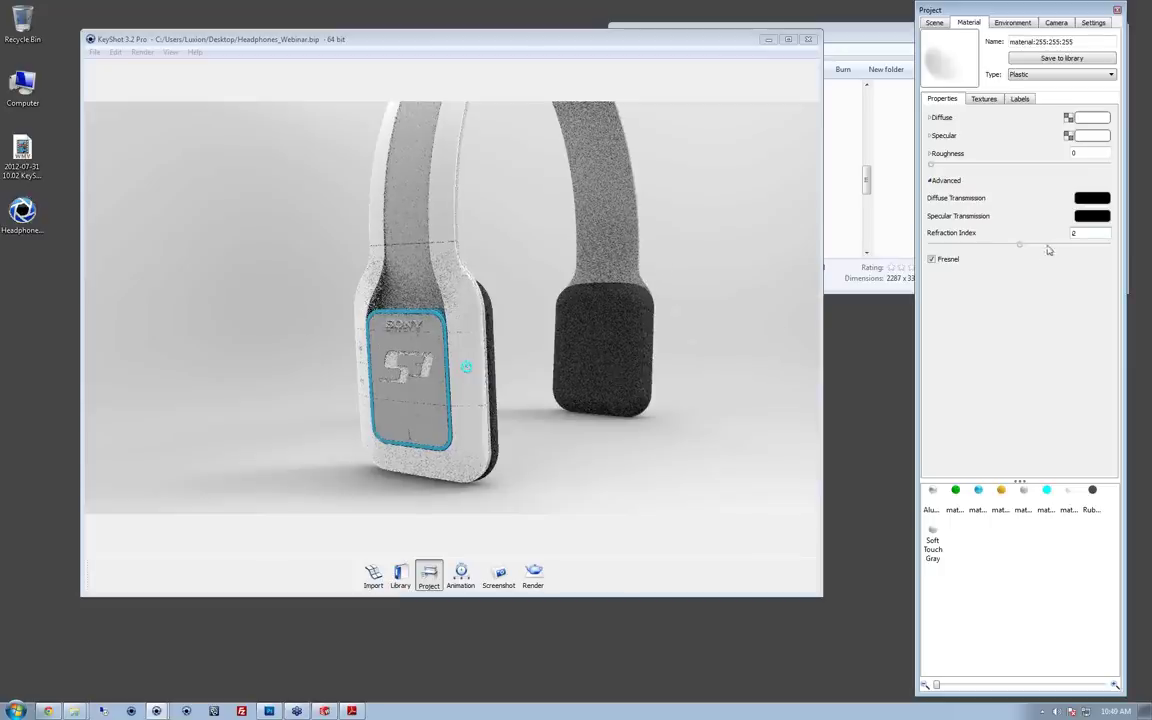
pyautogui.moveTo(735, 347); pyautogui.dragTo(686, 378)
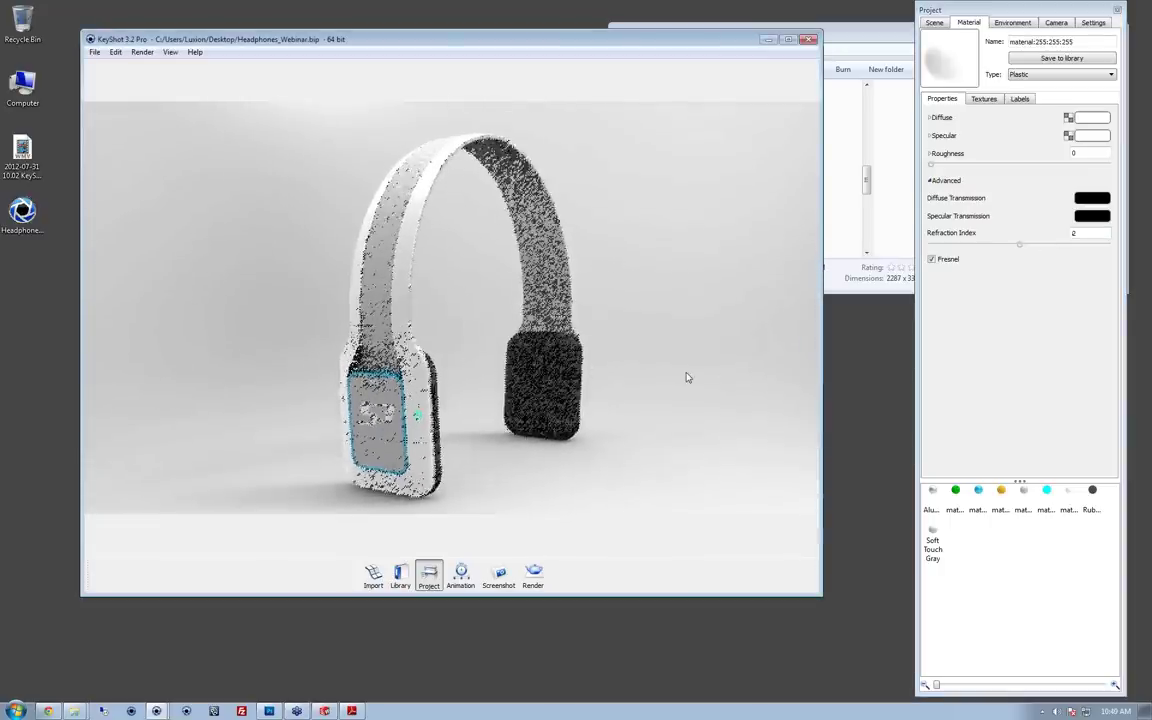
# Step: Enlarge the render window and shift it to fill the free space beside the project panel
pyautogui.moveTo(625, 450); pyautogui.dragTo(663, 417)
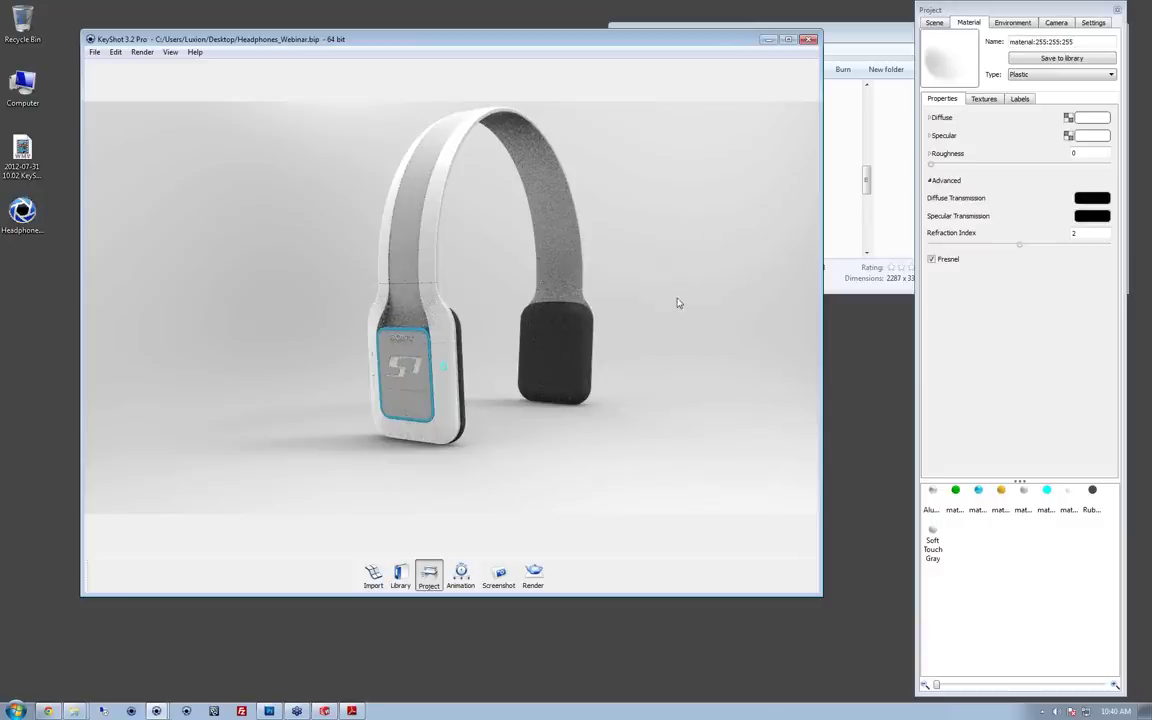
pyautogui.moveTo(677, 303); pyautogui.dragTo(666, 324)
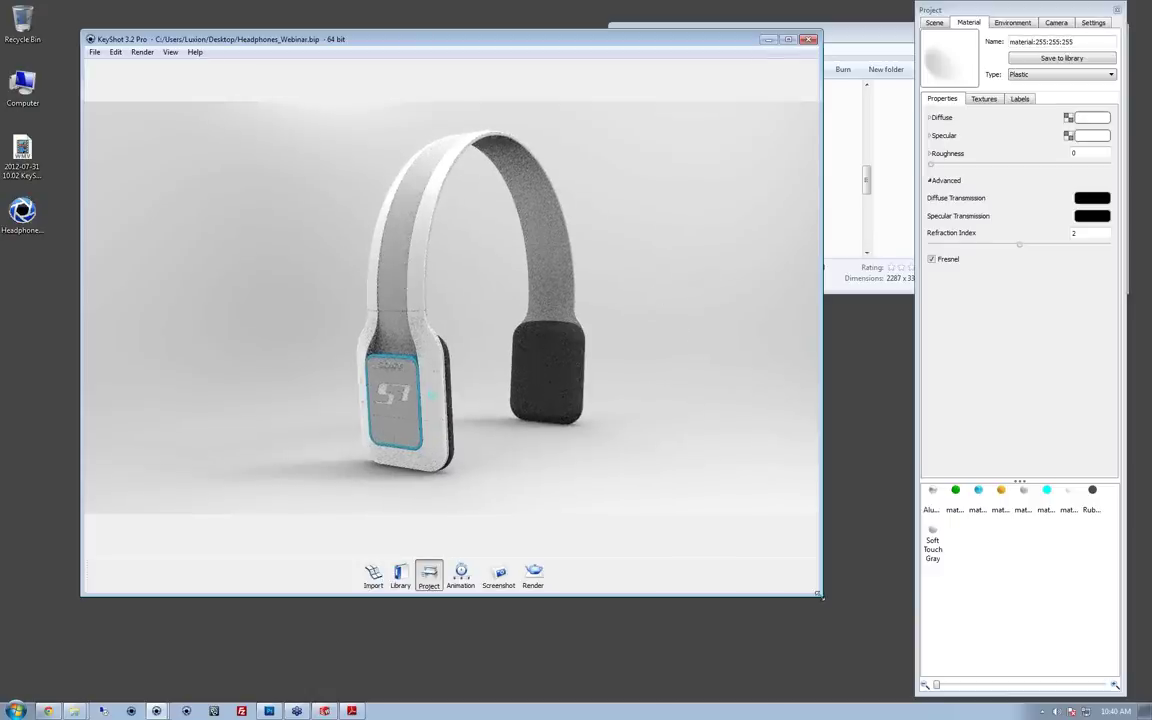
pyautogui.moveTo(820, 594); pyautogui.dragTo(901, 648)
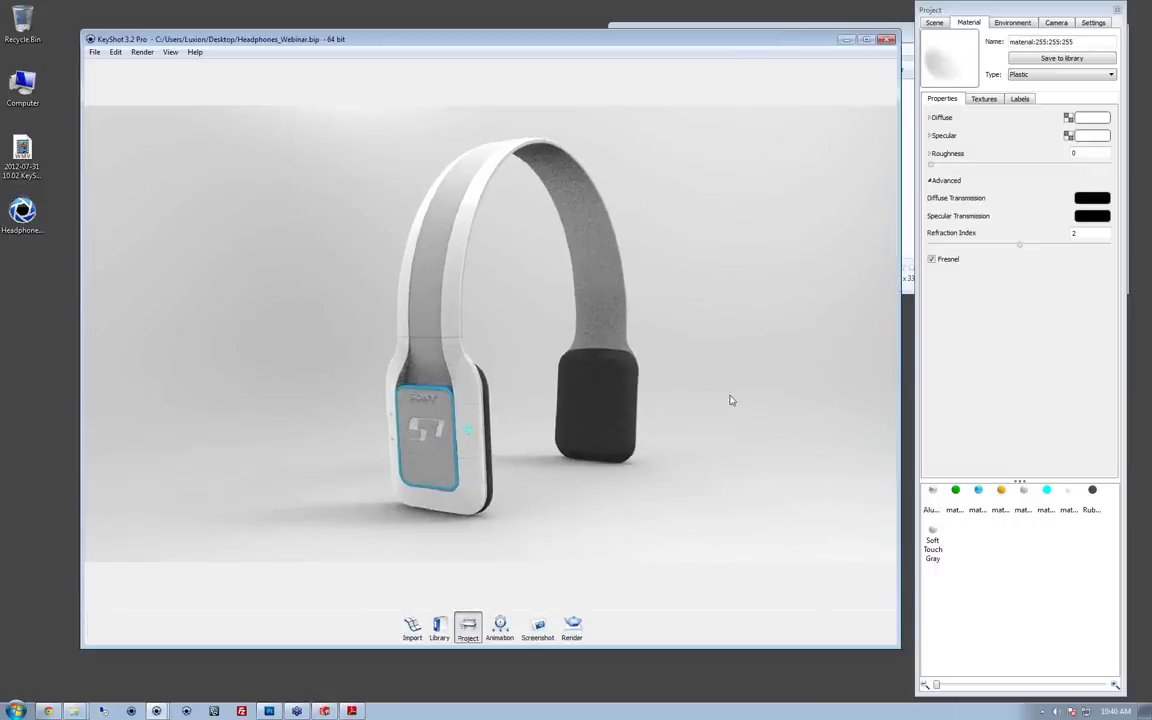
pyautogui.moveTo(634, 40); pyautogui.dragTo(606, 34)
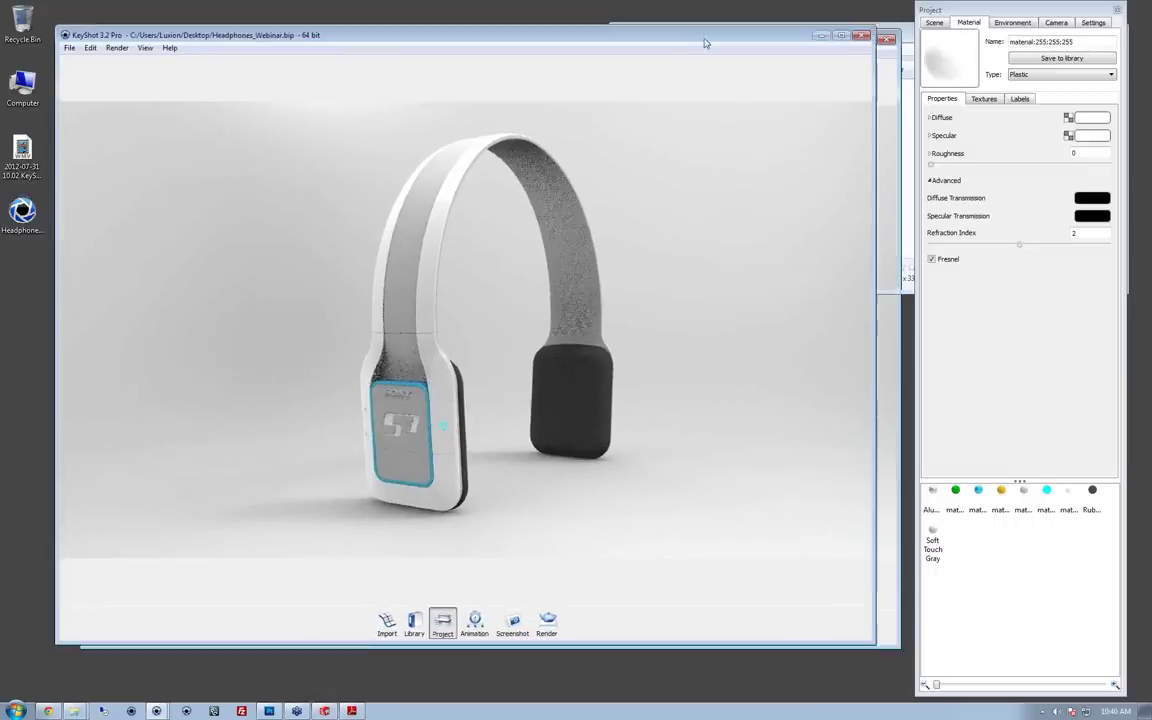
pyautogui.moveTo(630, 414); pyautogui.dragTo(665, 403)
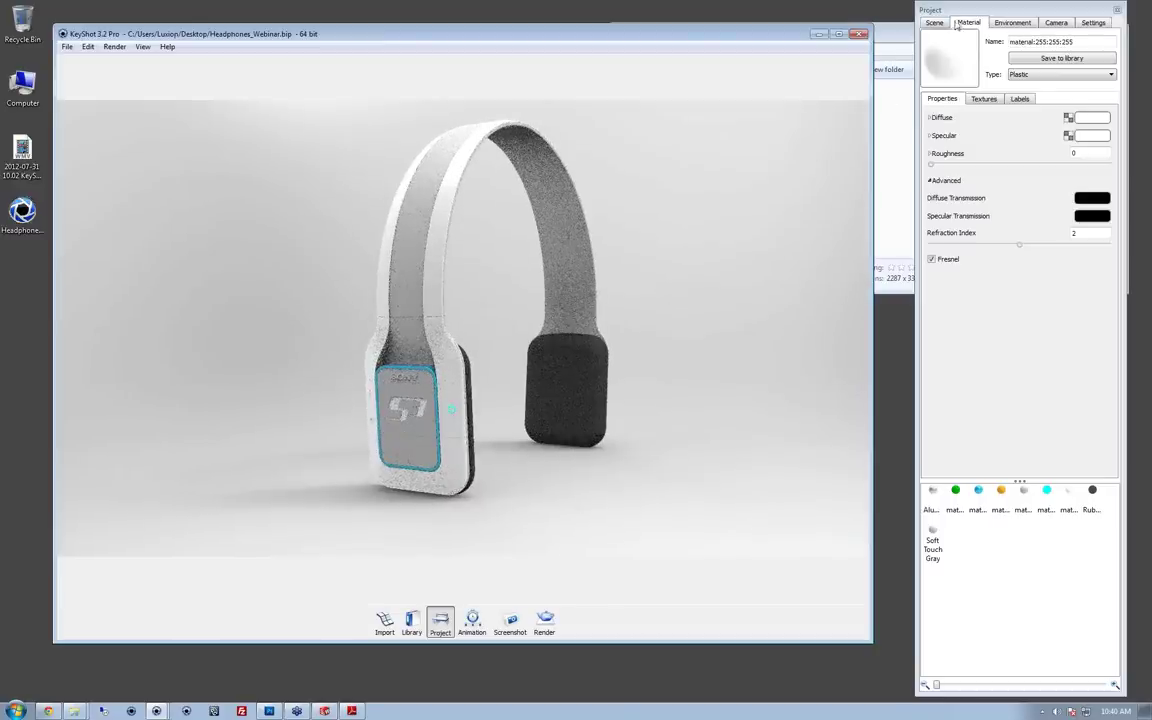
# Step: Rotate Headphones_Final_Model by about -97.5° around the global X axis to lay it down, and accept the move
pyautogui.click(935, 22)
pyautogui.click(1010, 78)
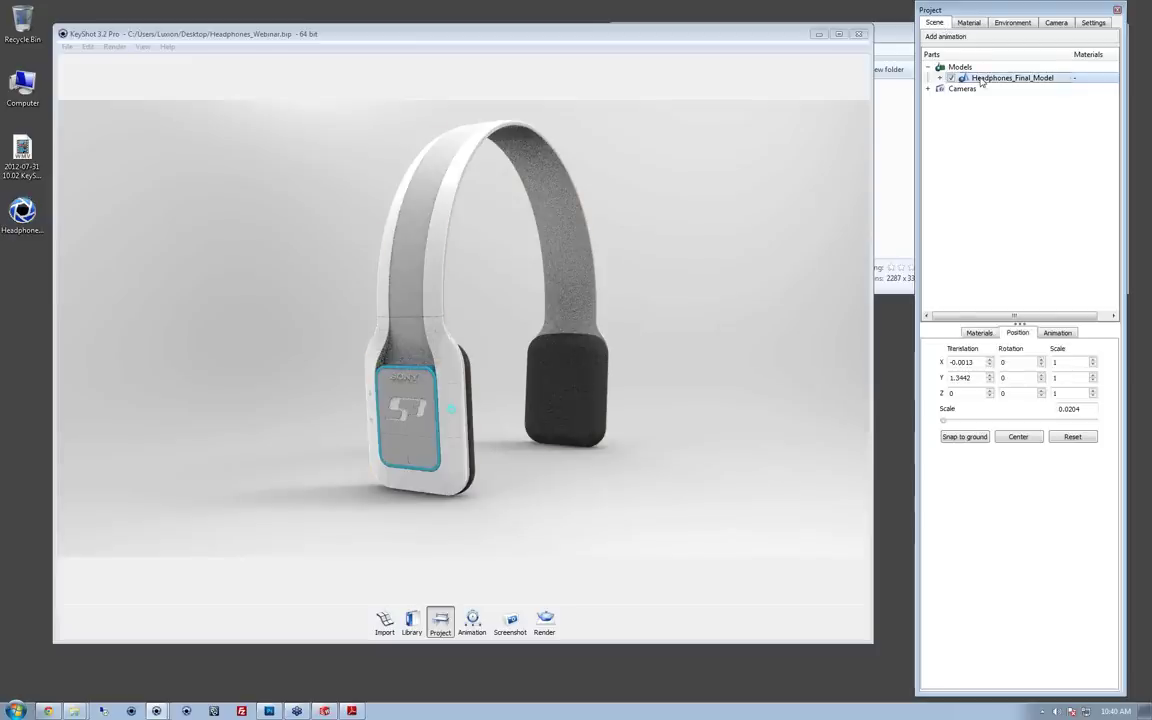
pyautogui.rightClick(983, 80)
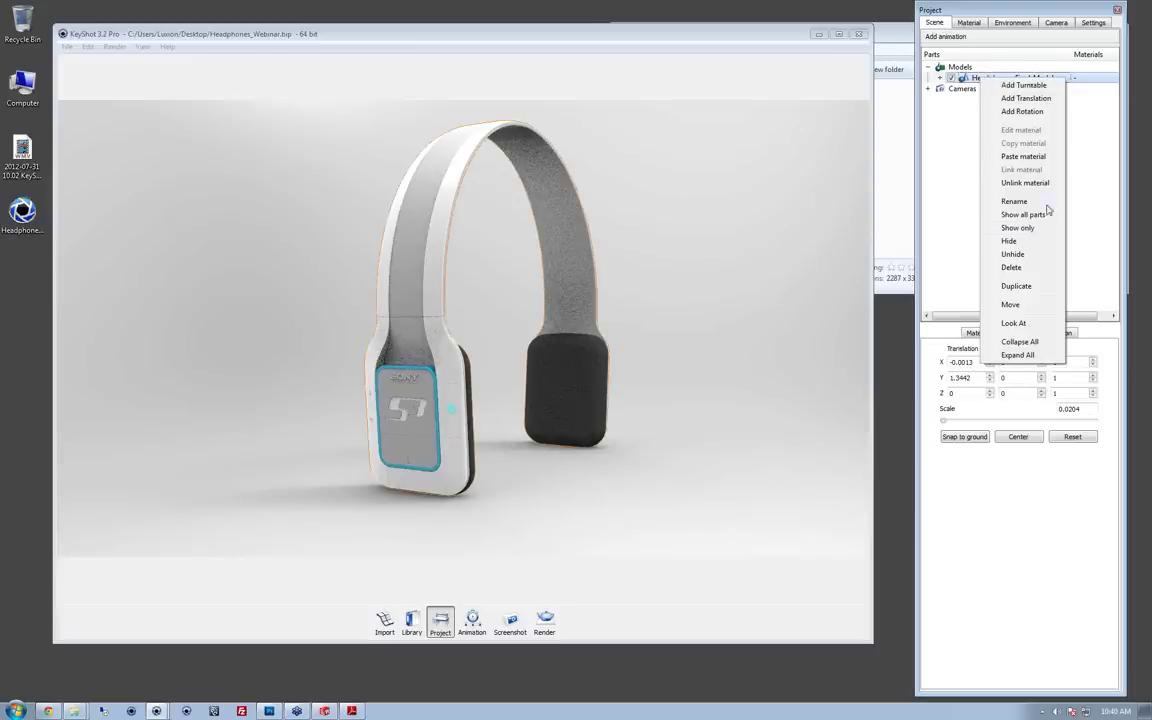
pyautogui.click(1029, 306)
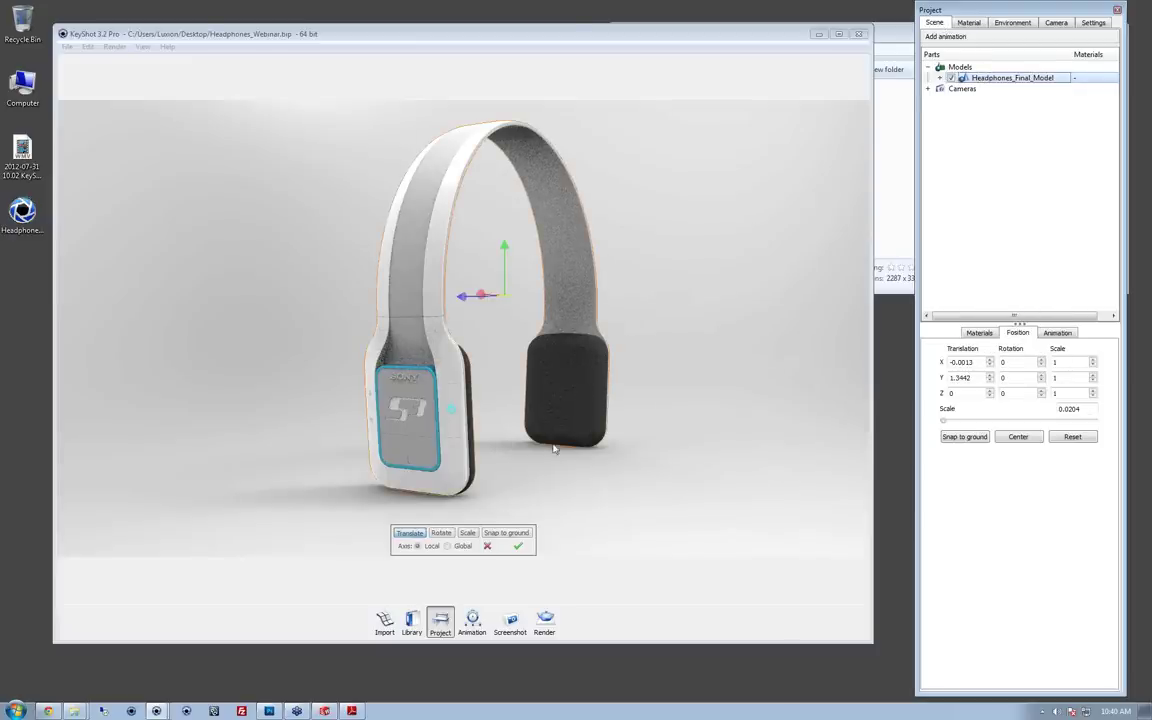
pyautogui.click(441, 535)
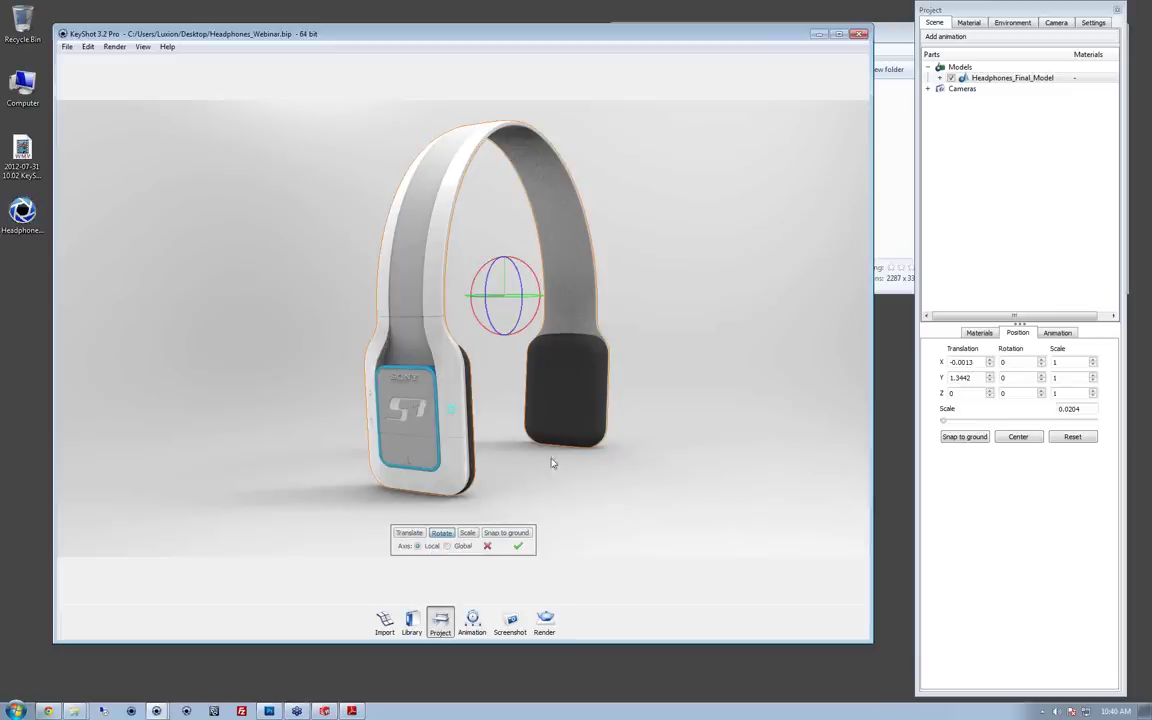
pyautogui.click(446, 546)
pyautogui.moveTo(651, 320); pyautogui.dragTo(542, 481)
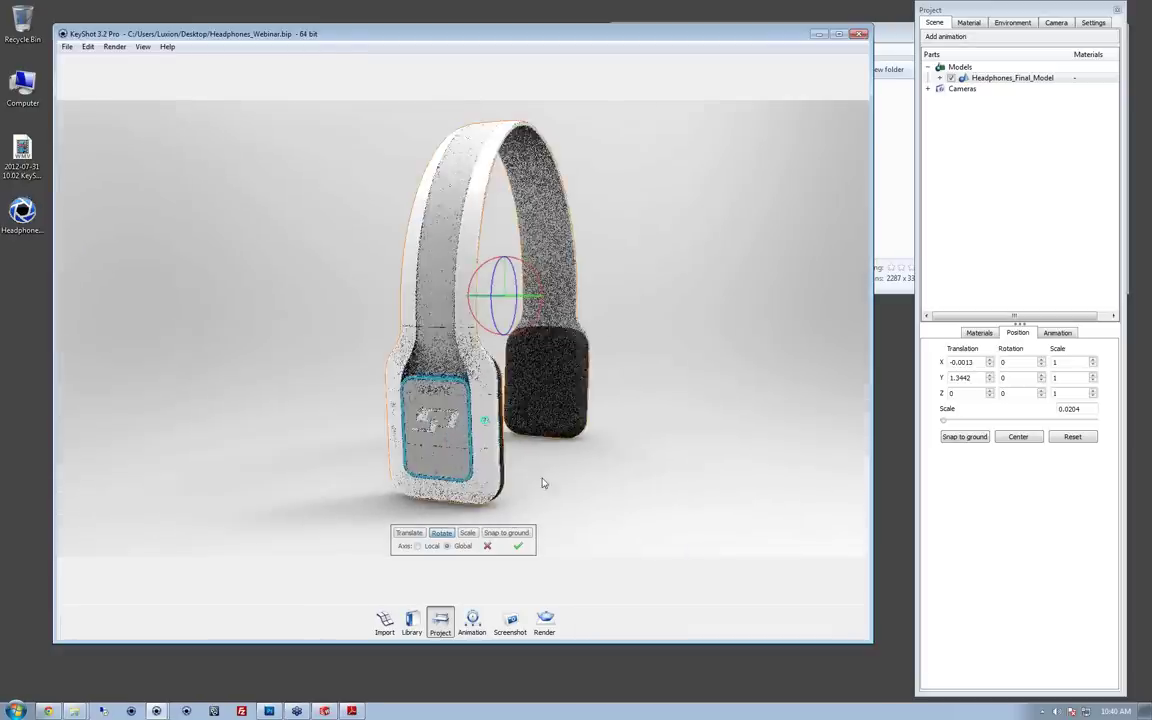
pyautogui.moveTo(653, 473); pyautogui.dragTo(648, 468)
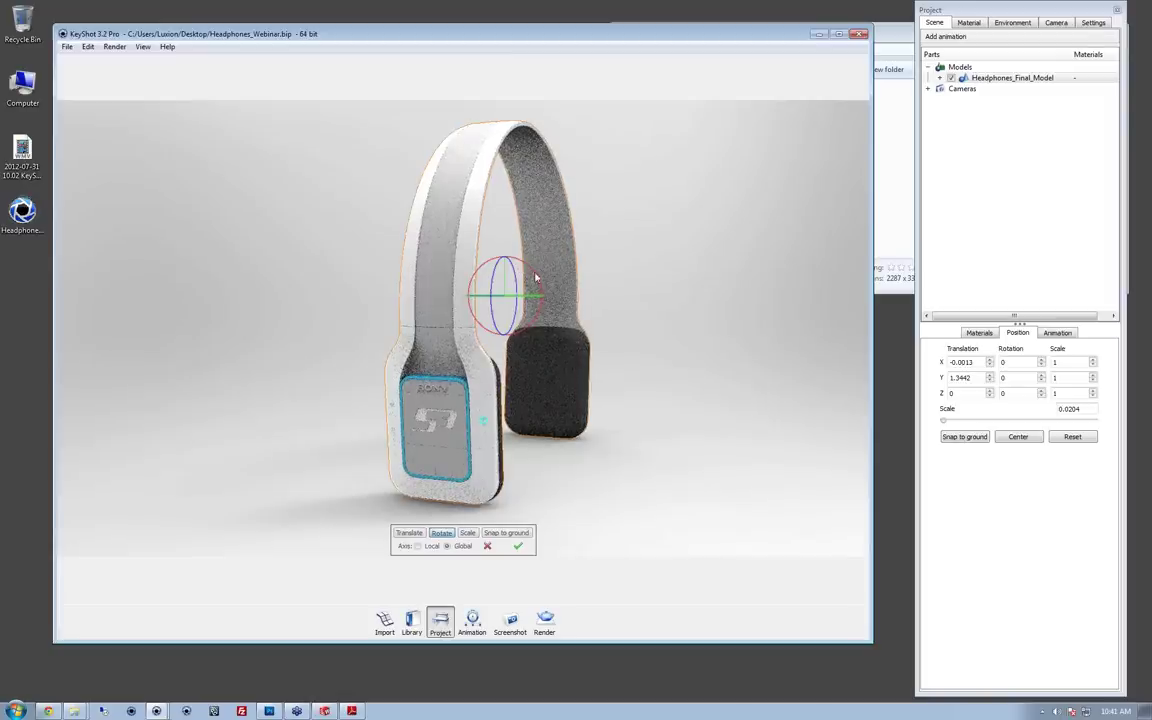
pyautogui.moveTo(546, 311); pyautogui.dragTo(573, 410)
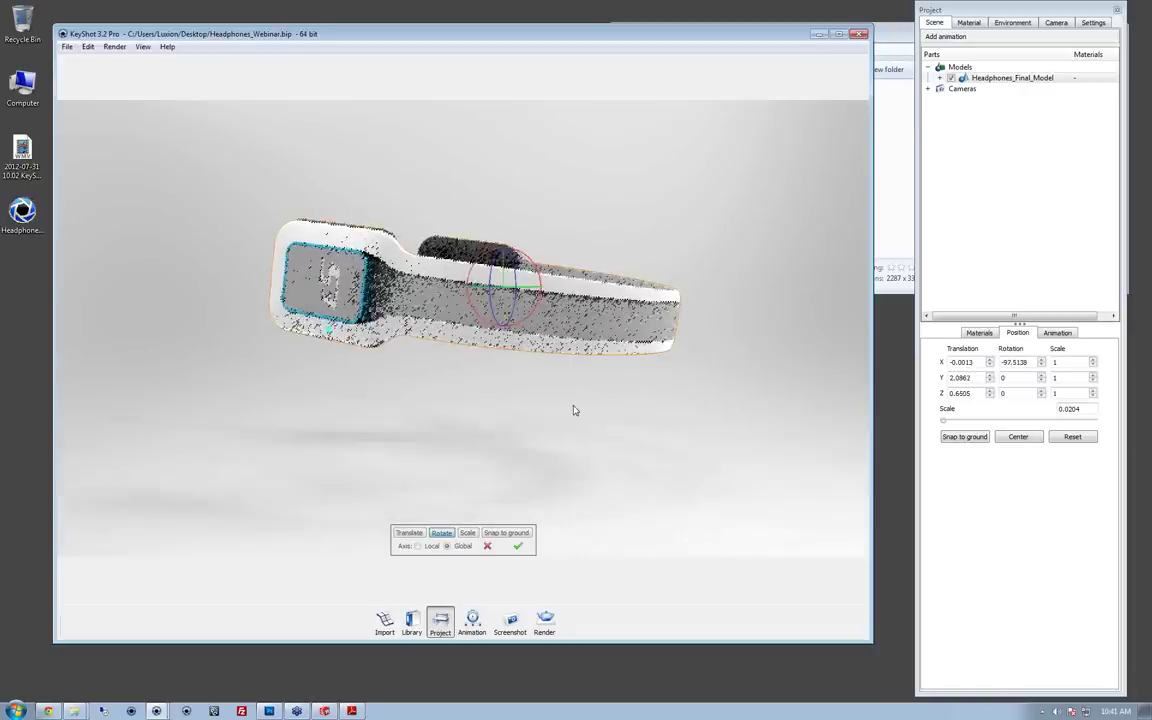
pyautogui.click(517, 546)
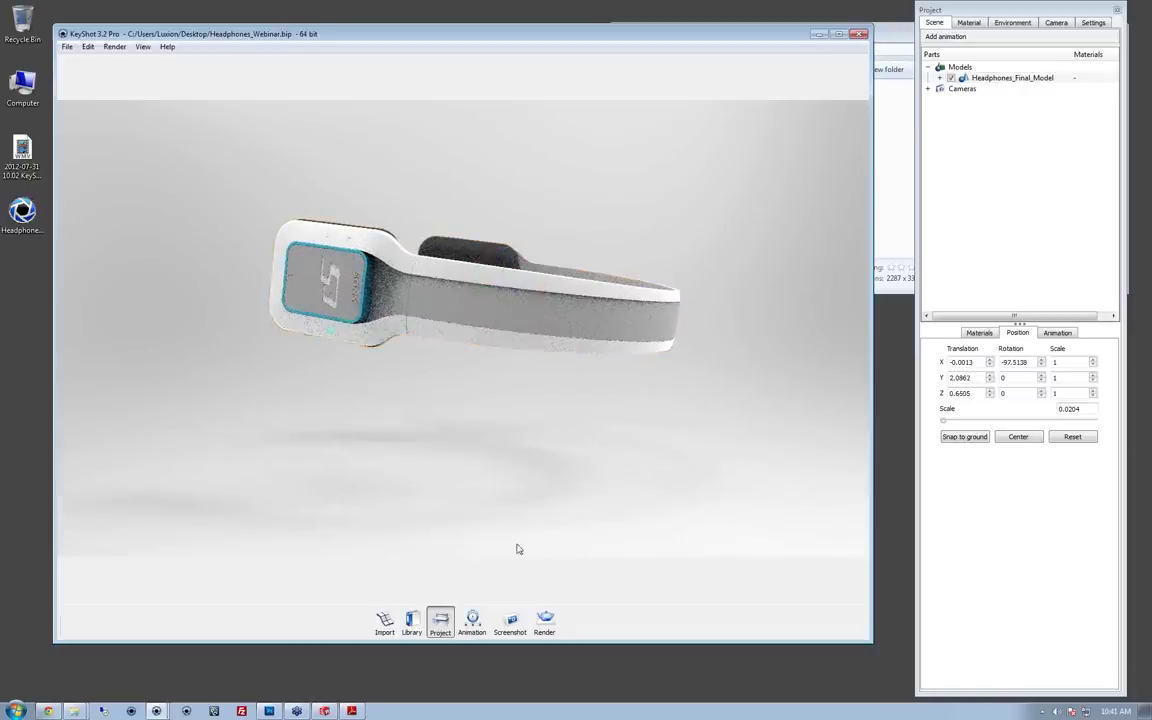
# Step: Compare the local and global rotation axes of Headphones_Final_Model, then cancel the move
pyautogui.rightClick(985, 89)
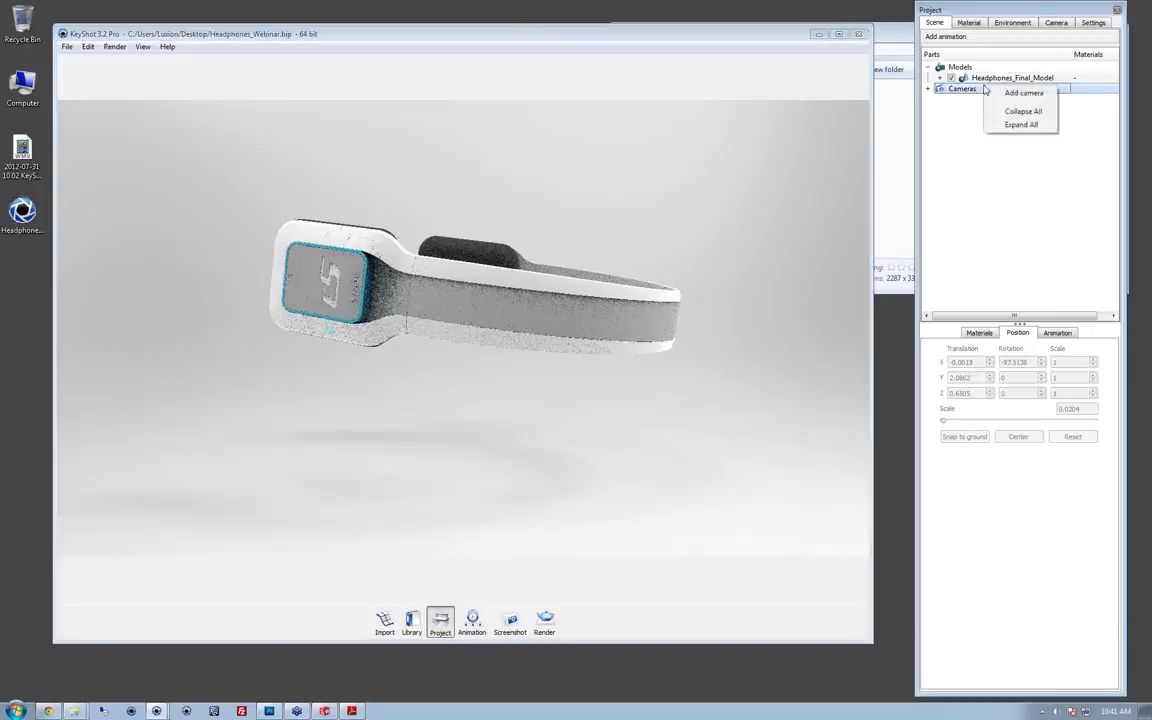
pyautogui.click(1005, 78)
pyautogui.rightClick(1005, 78)
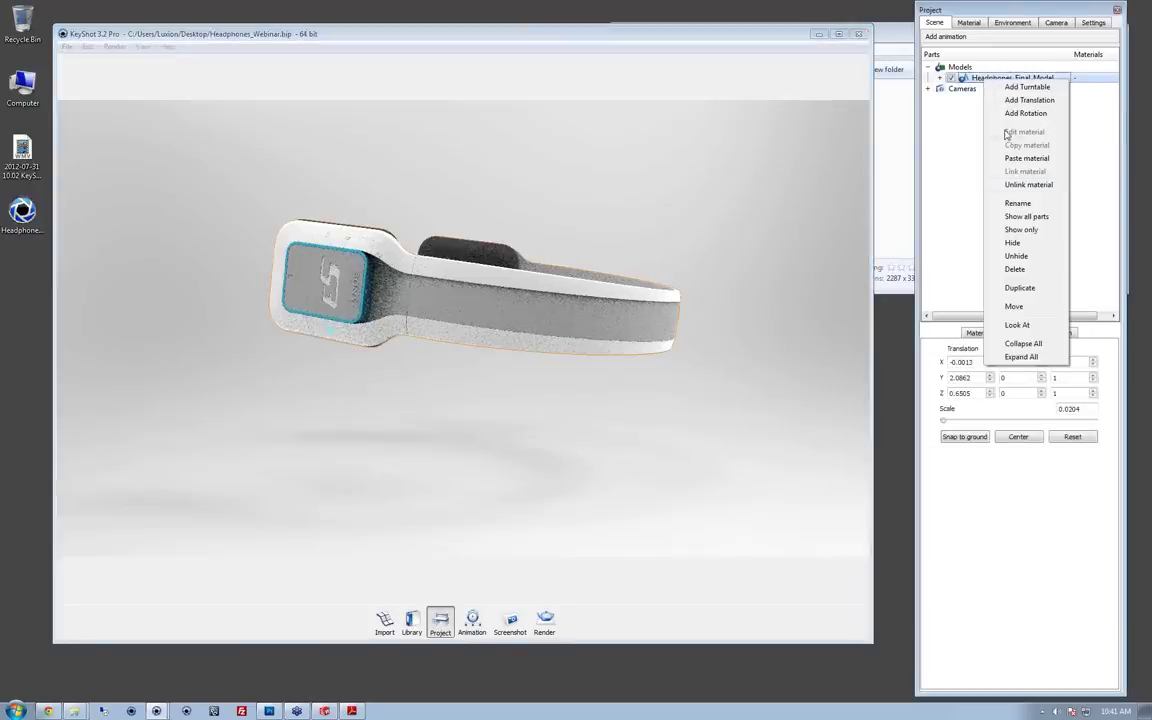
pyautogui.click(1014, 306)
pyautogui.click(441, 533)
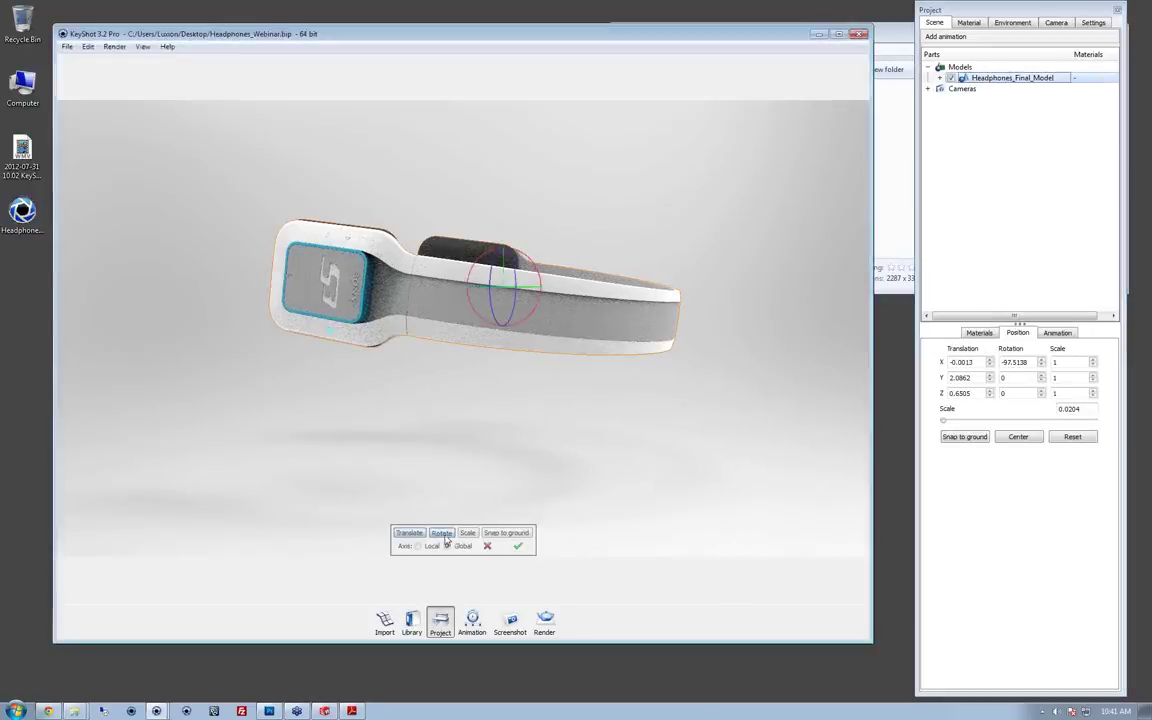
pyautogui.click(435, 549)
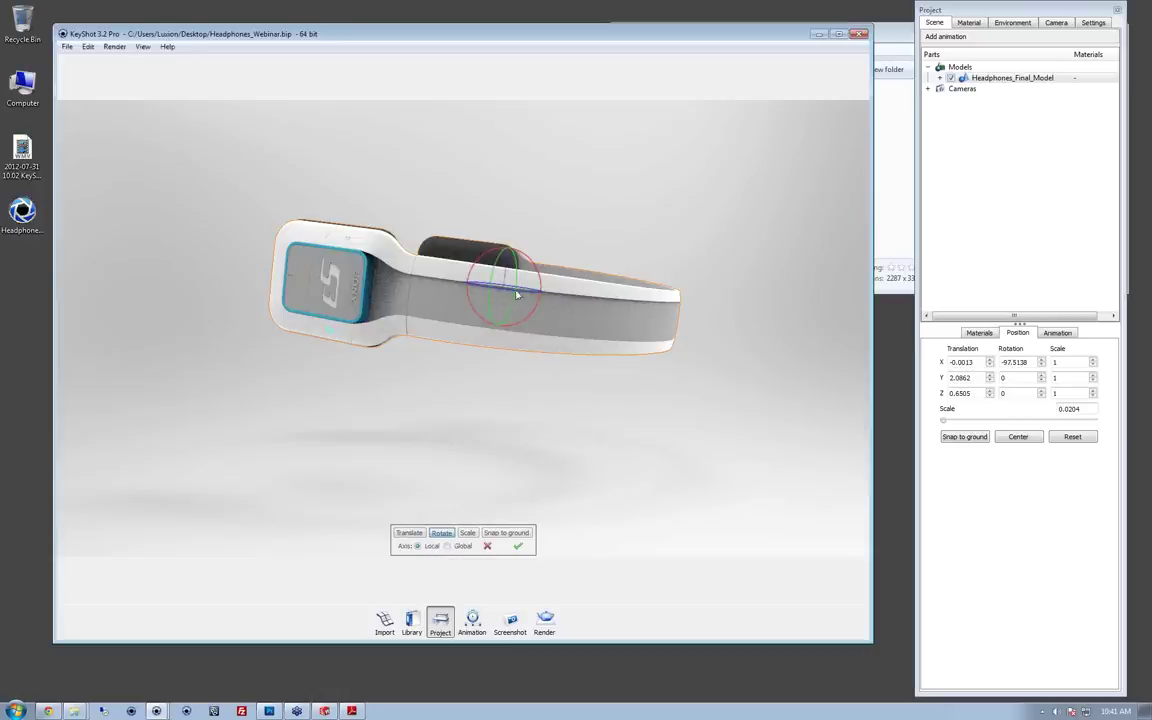
pyautogui.click(464, 547)
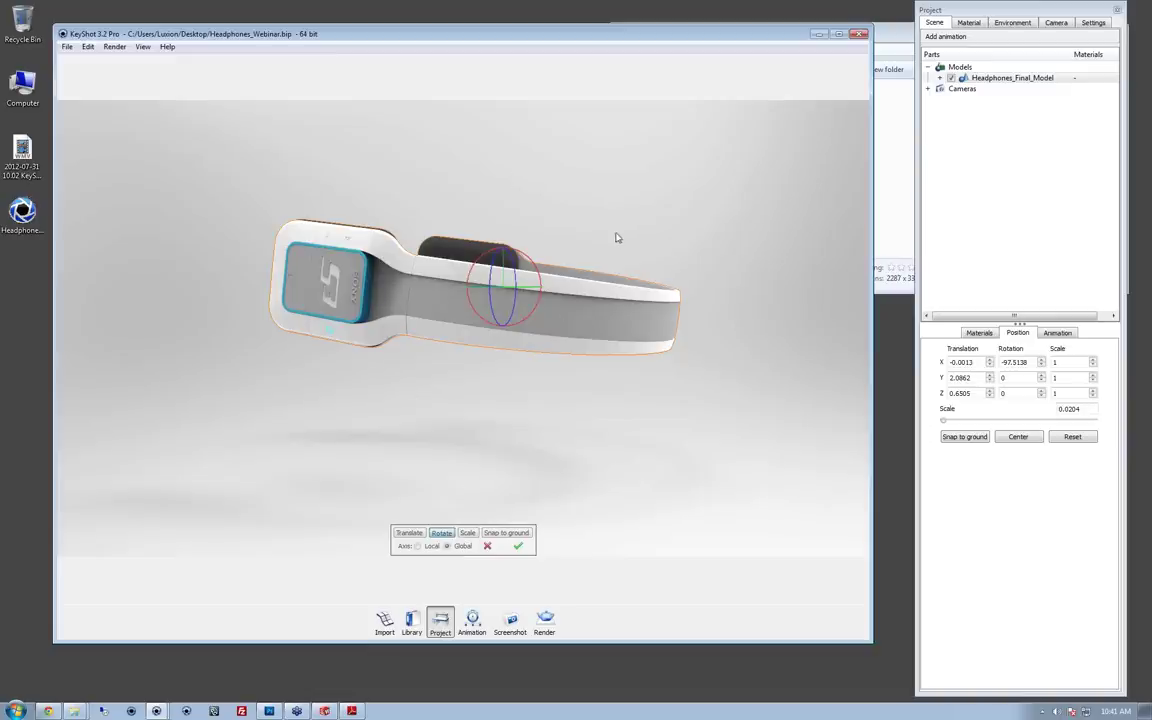
pyautogui.click(488, 547)
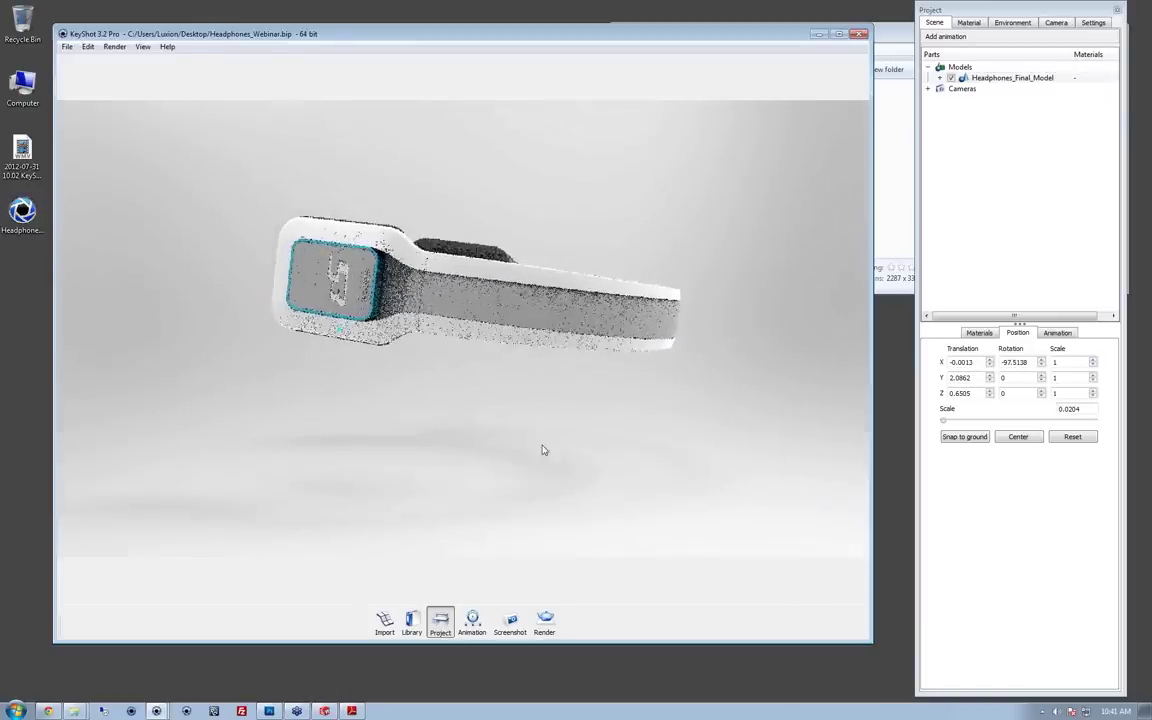
# Step: Move the whole headphones object down along the global Y axis to about 0.635, close to the ground
pyautogui.moveTo(635, 391); pyautogui.dragTo(668, 450)
pyautogui.rightClick(536, 268)
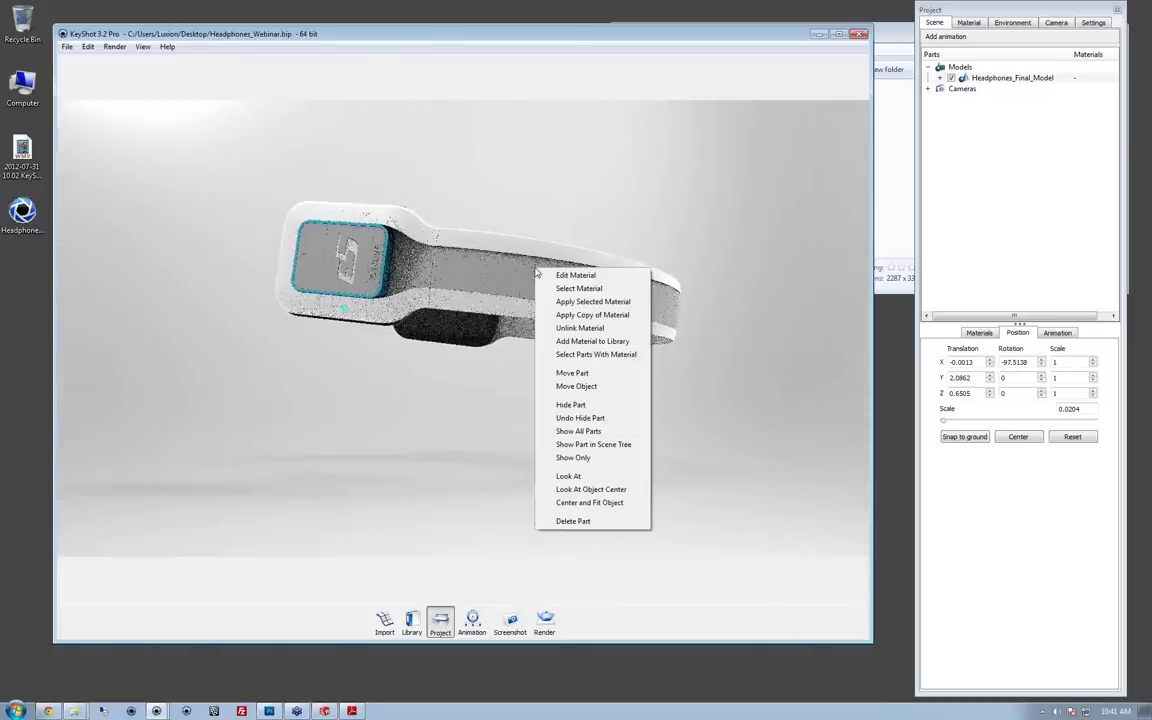
pyautogui.click(576, 386)
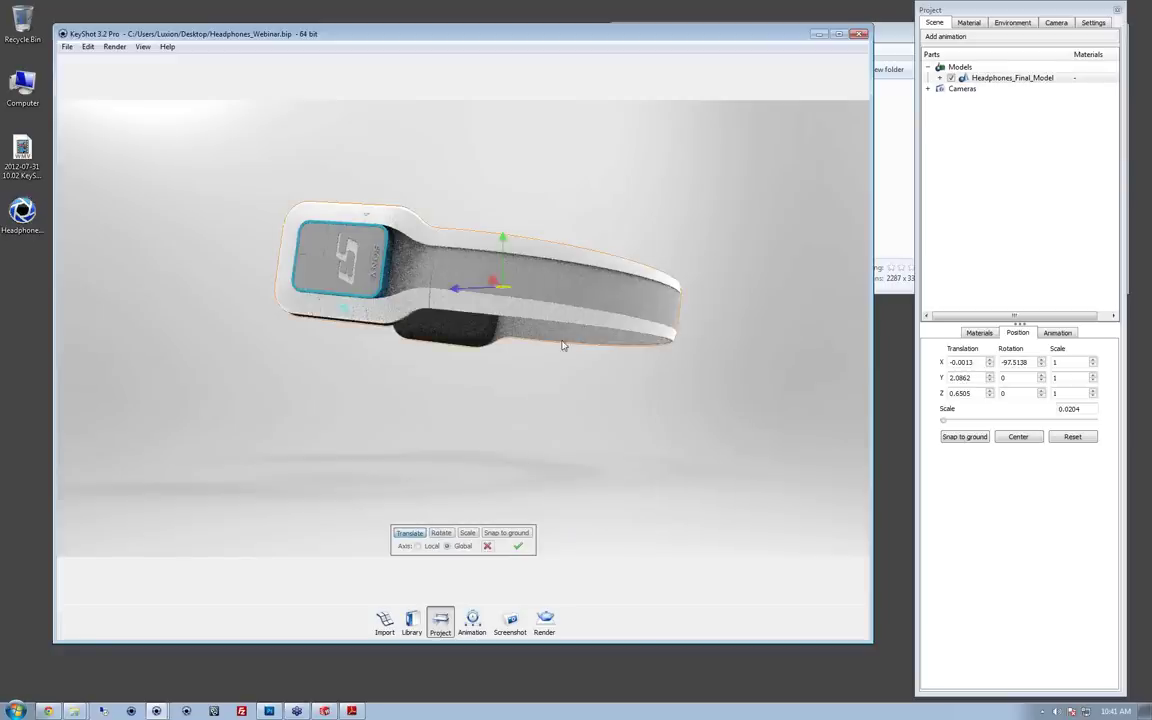
pyautogui.moveTo(505, 256); pyautogui.dragTo(743, 422)
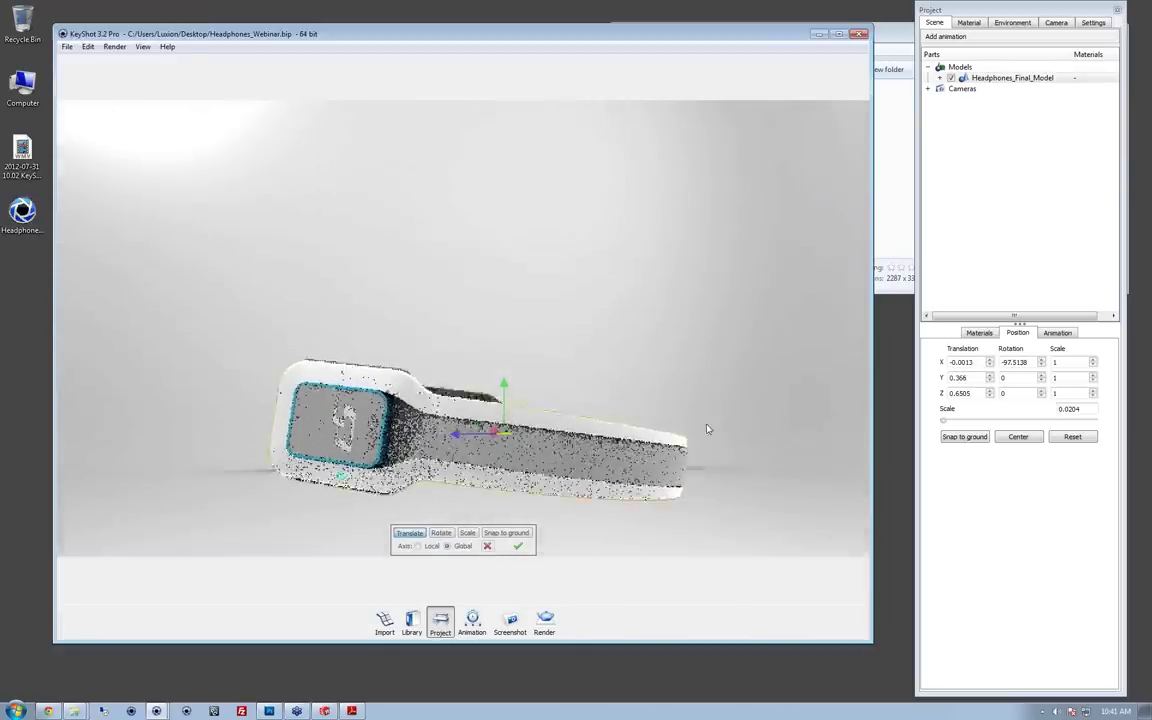
pyautogui.moveTo(507, 386); pyautogui.dragTo(507, 361)
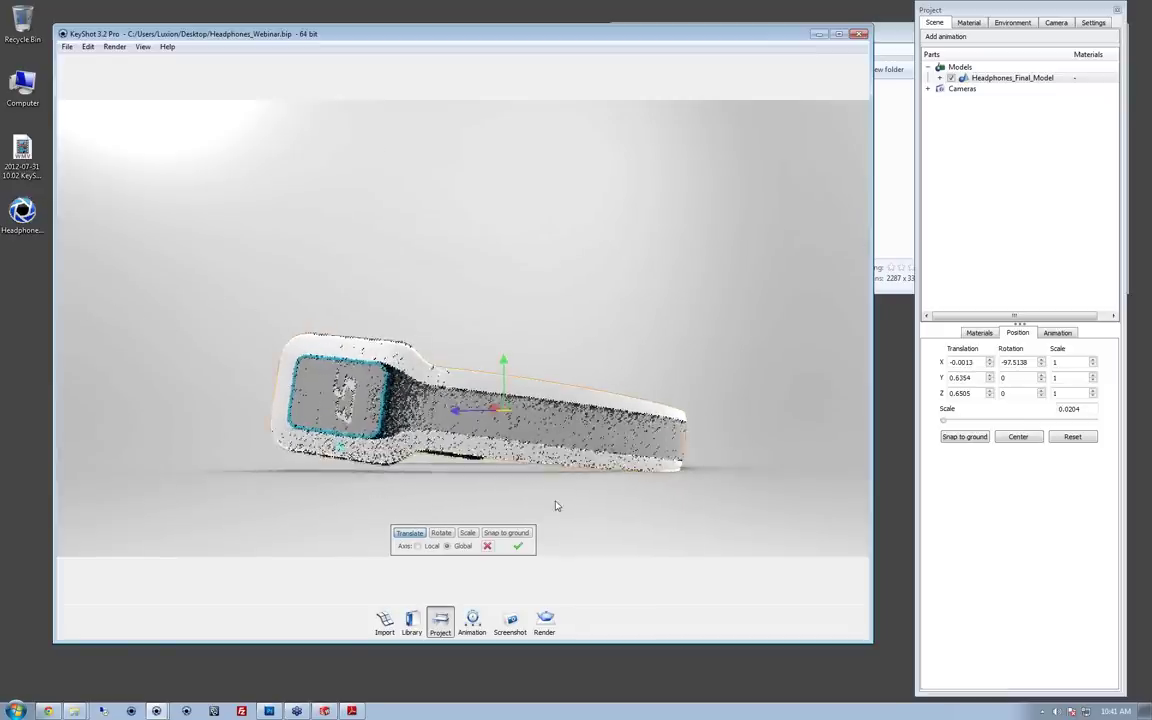
# Step: Switch the camera to orthographic mode and set the view orientation to Left
pyautogui.moveTo(556, 506); pyautogui.dragTo(697, 278)
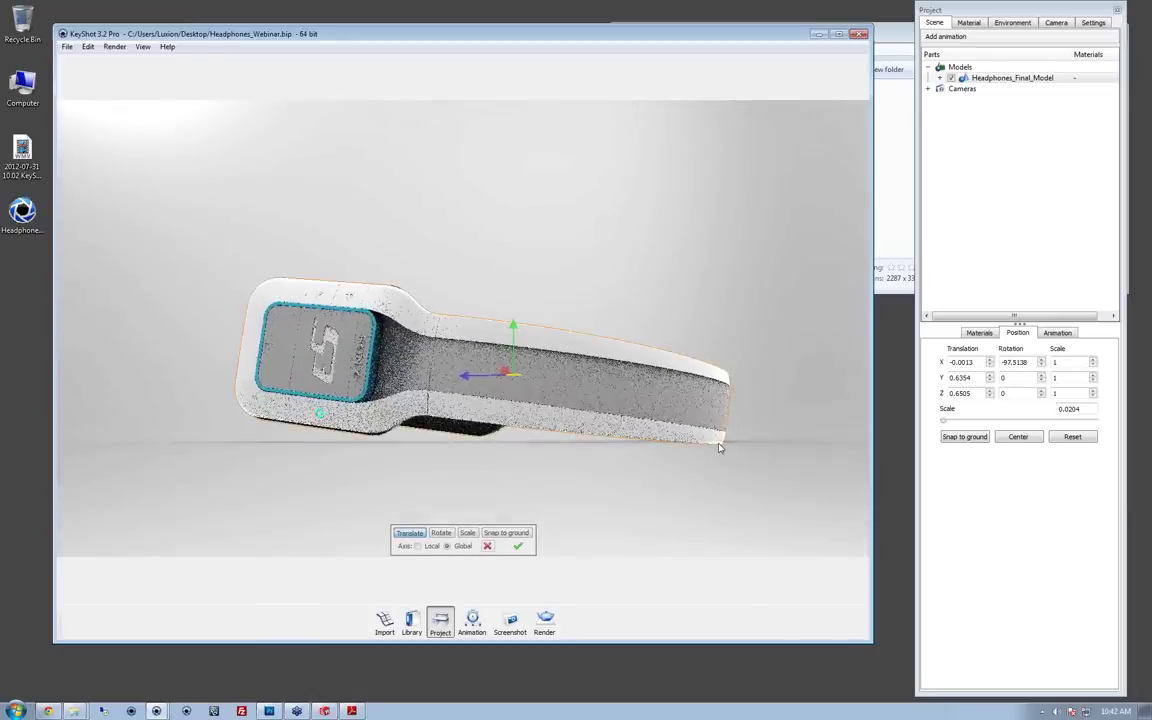
pyautogui.scroll(2, 800, 452)
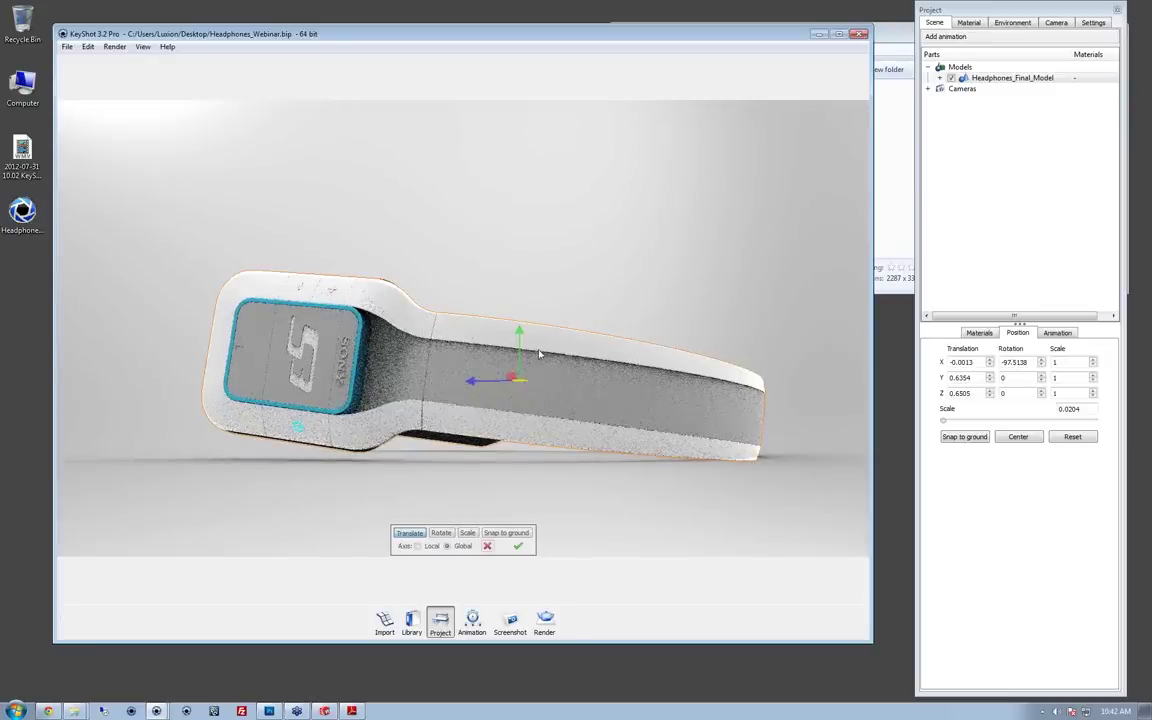
pyautogui.click(1056, 22)
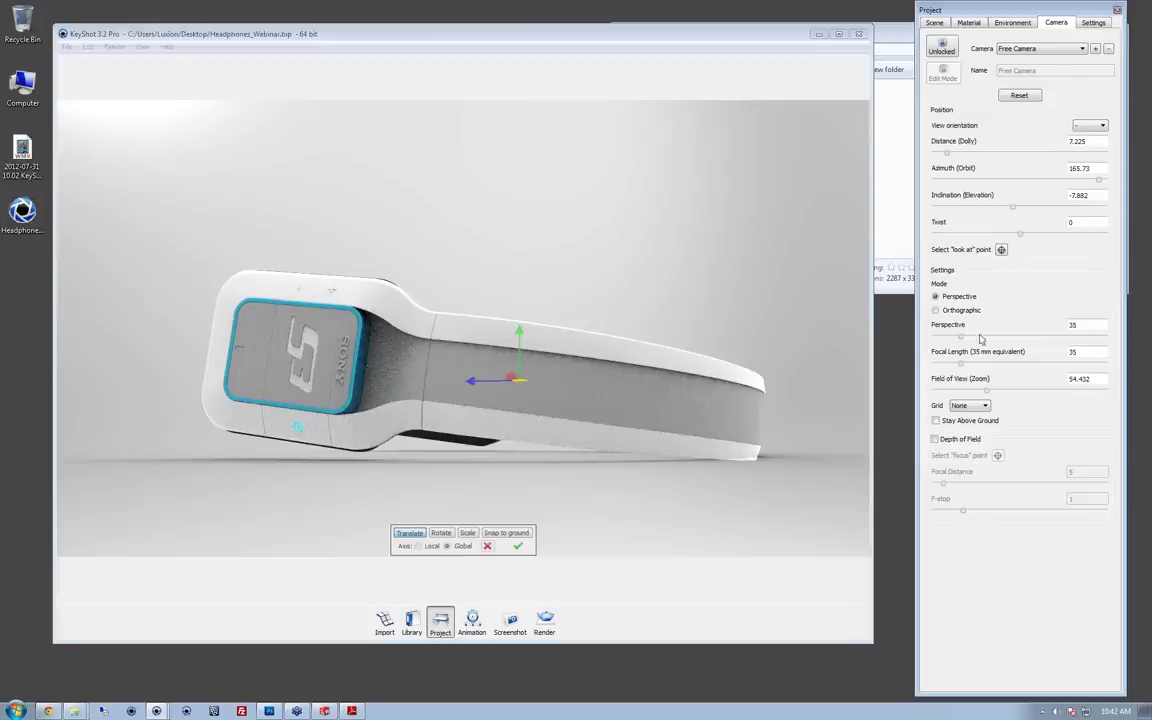
pyautogui.click(958, 310)
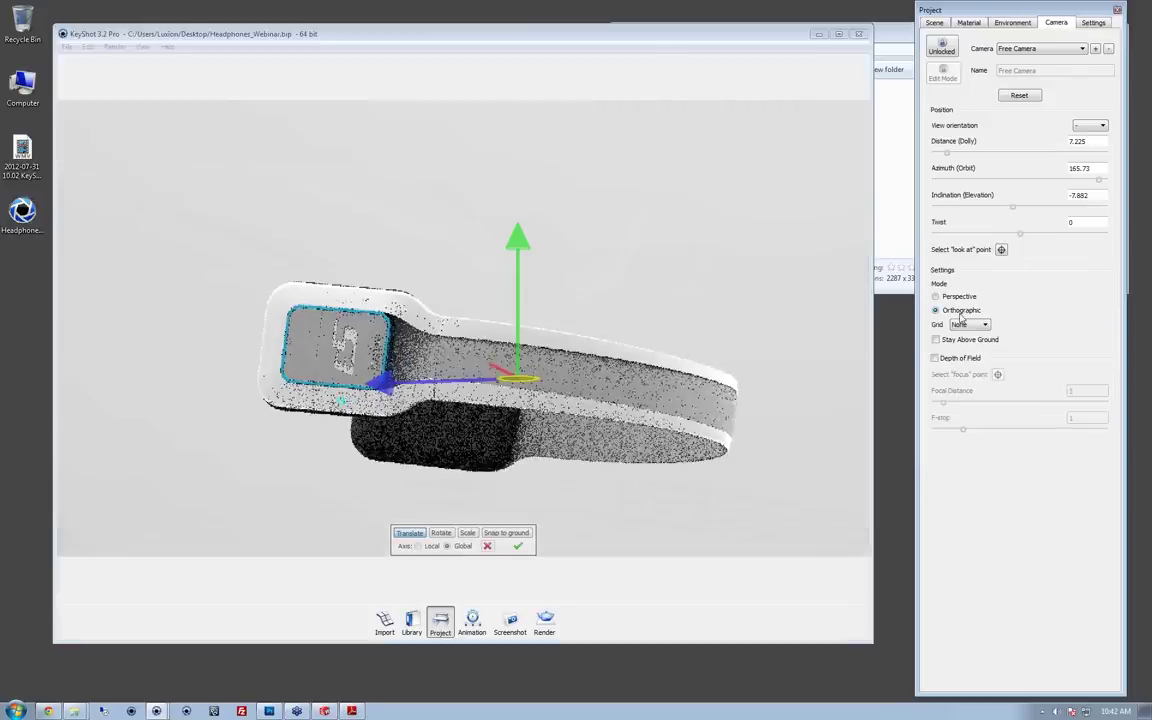
pyautogui.click(1097, 128)
pyautogui.click(1092, 141)
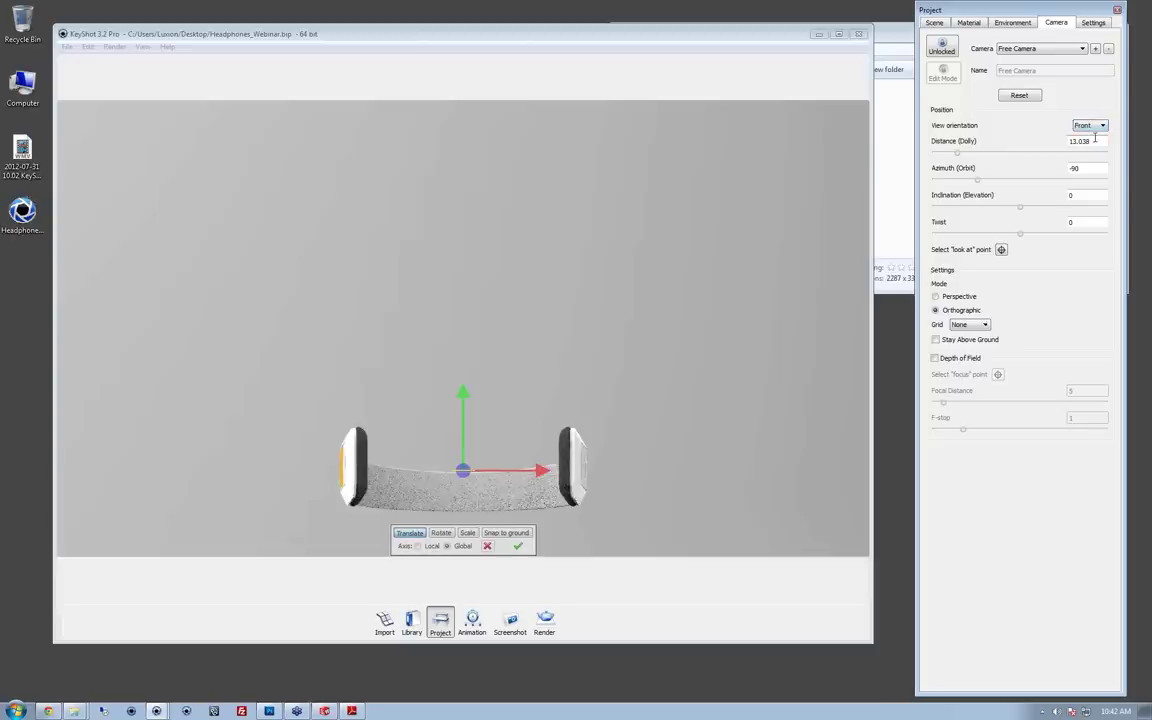
pyautogui.click(1090, 125)
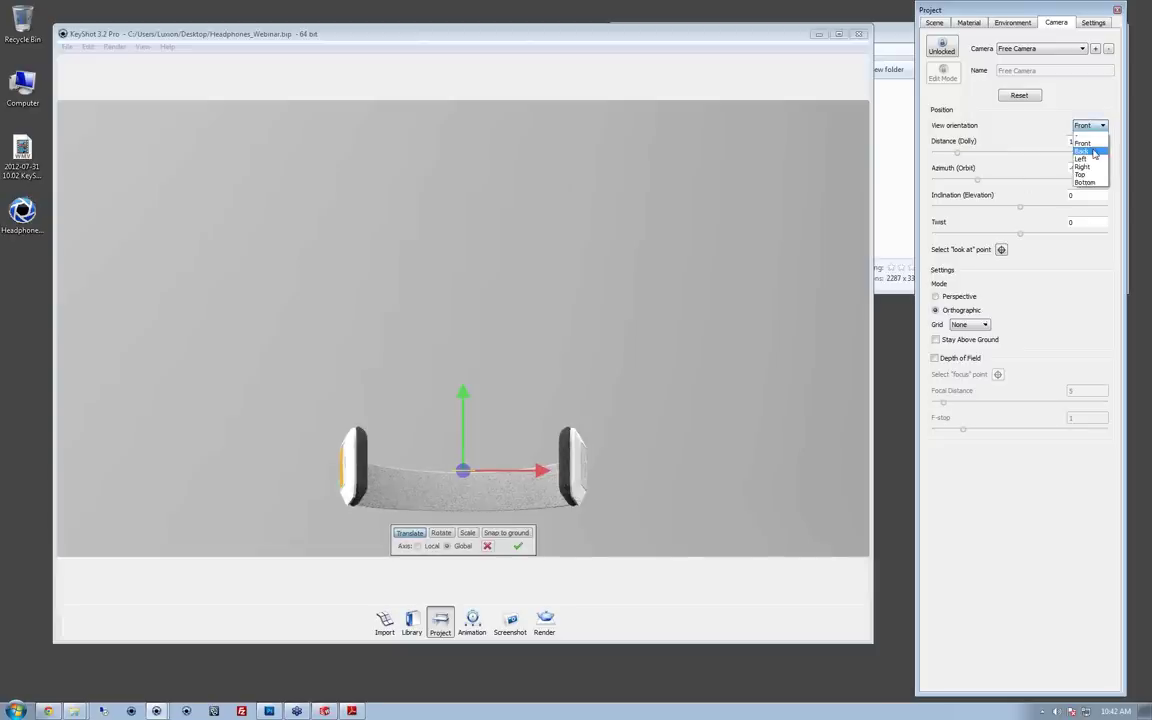
pyautogui.click(1090, 158)
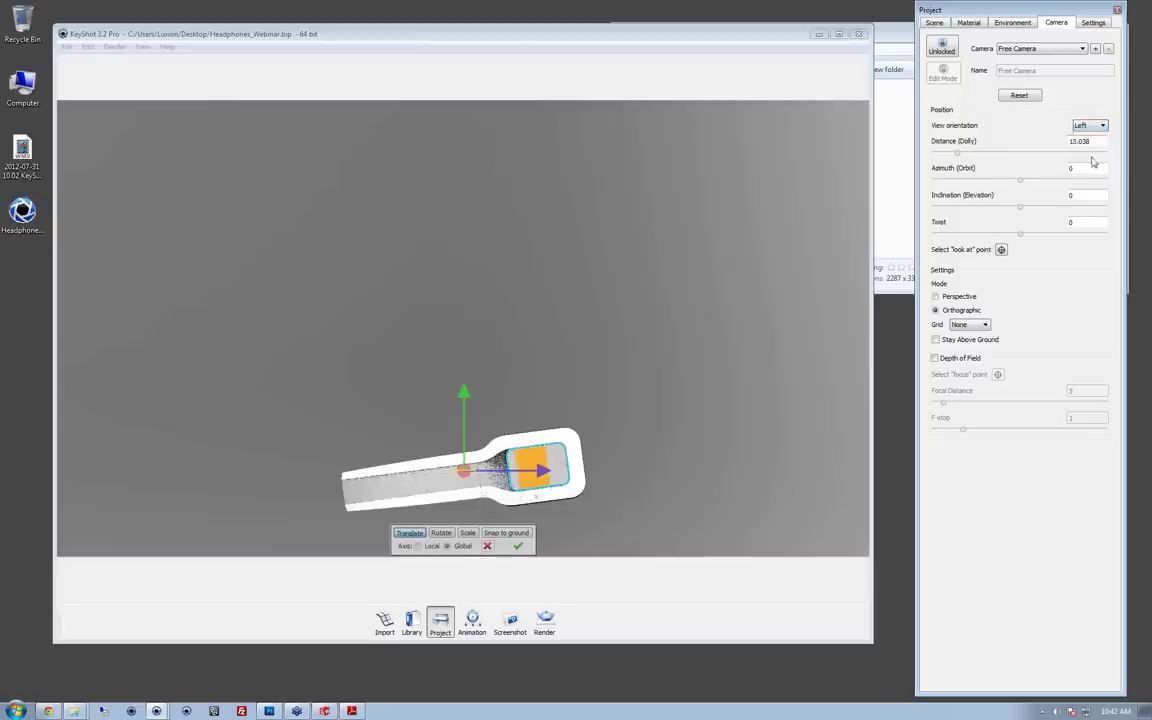
pyautogui.moveTo(728, 419); pyautogui.dragTo(746, 292, button='middle')
# Step: Turn on the ground grid in the environment settings as a reference line beneath the headphones
pyautogui.click(1013, 22)
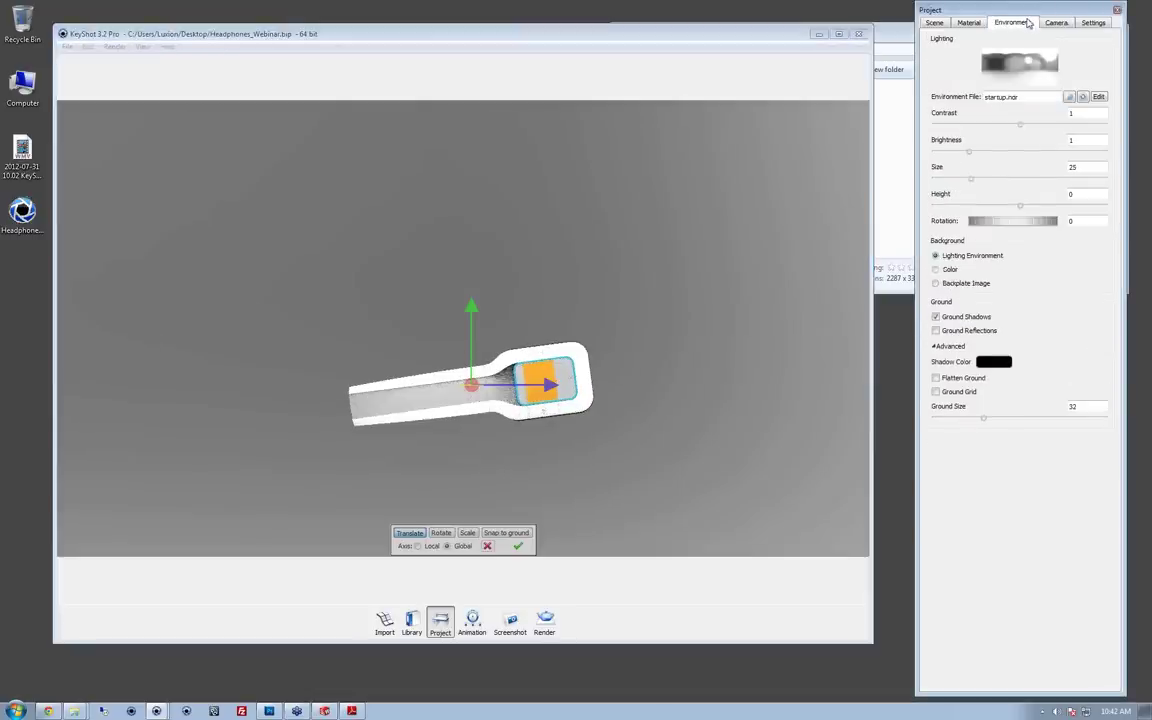
pyautogui.click(936, 392)
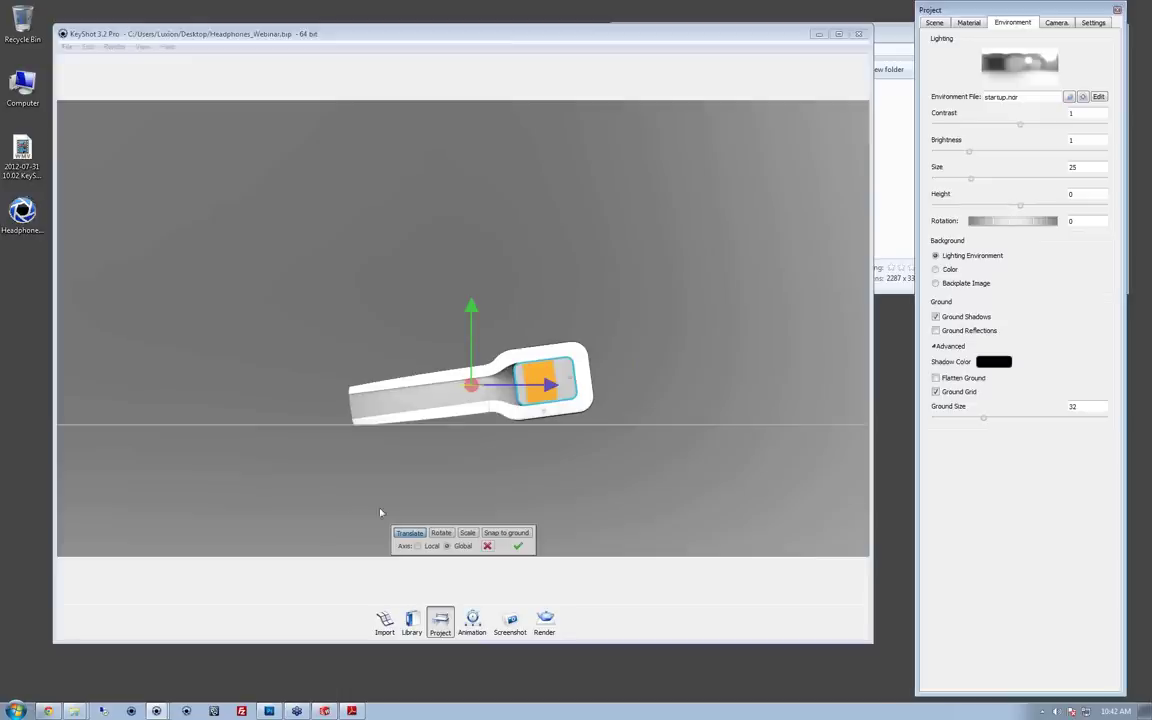
pyautogui.keyDown('alt'); pyautogui.moveTo(351, 504); pyautogui.dragTo(506, 494, button='right'); pyautogui.keyUp('alt')
pyautogui.scroll(5, 559, 490)
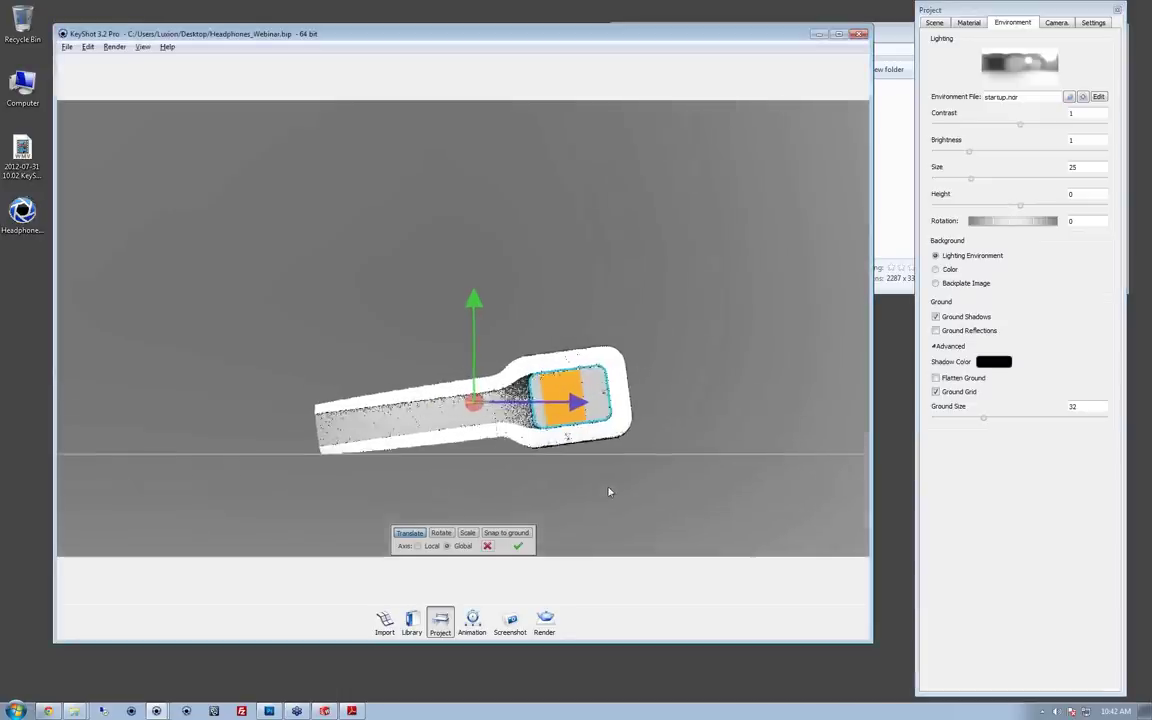
pyautogui.moveTo(735, 435); pyautogui.dragTo(735, 376, button='middle')
pyautogui.scroll(8, 576, 483)
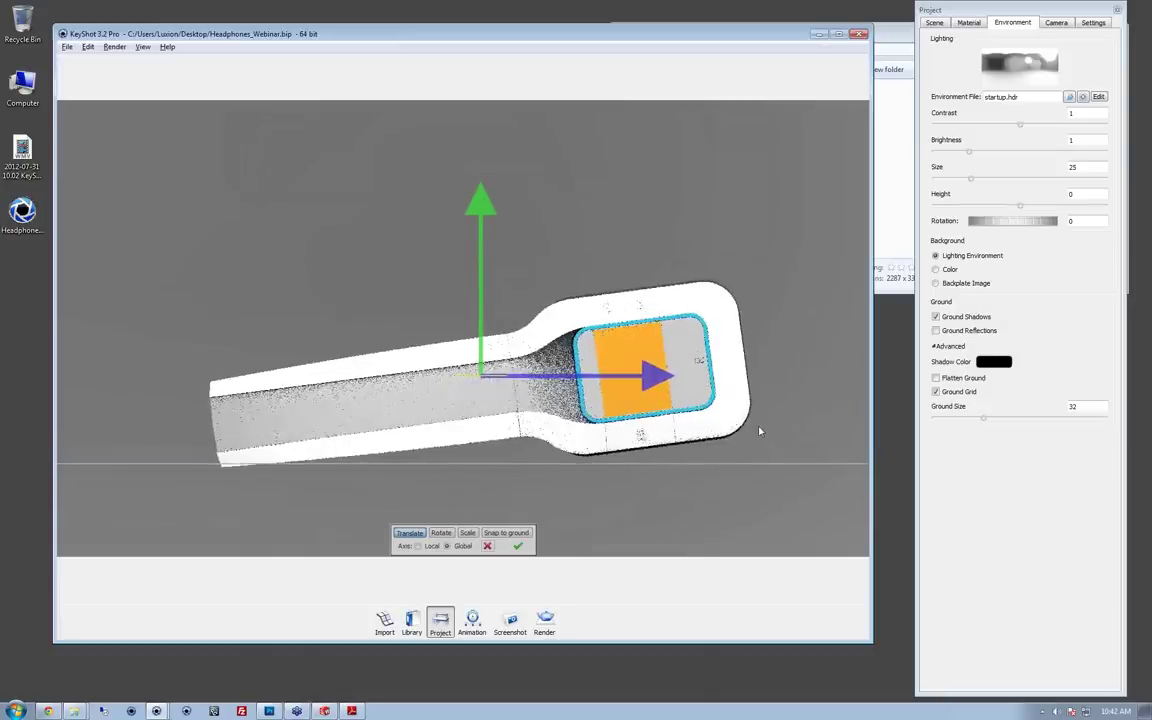
pyautogui.moveTo(756, 440); pyautogui.dragTo(753, 340, button='middle')
pyautogui.scroll(4, 653, 478)
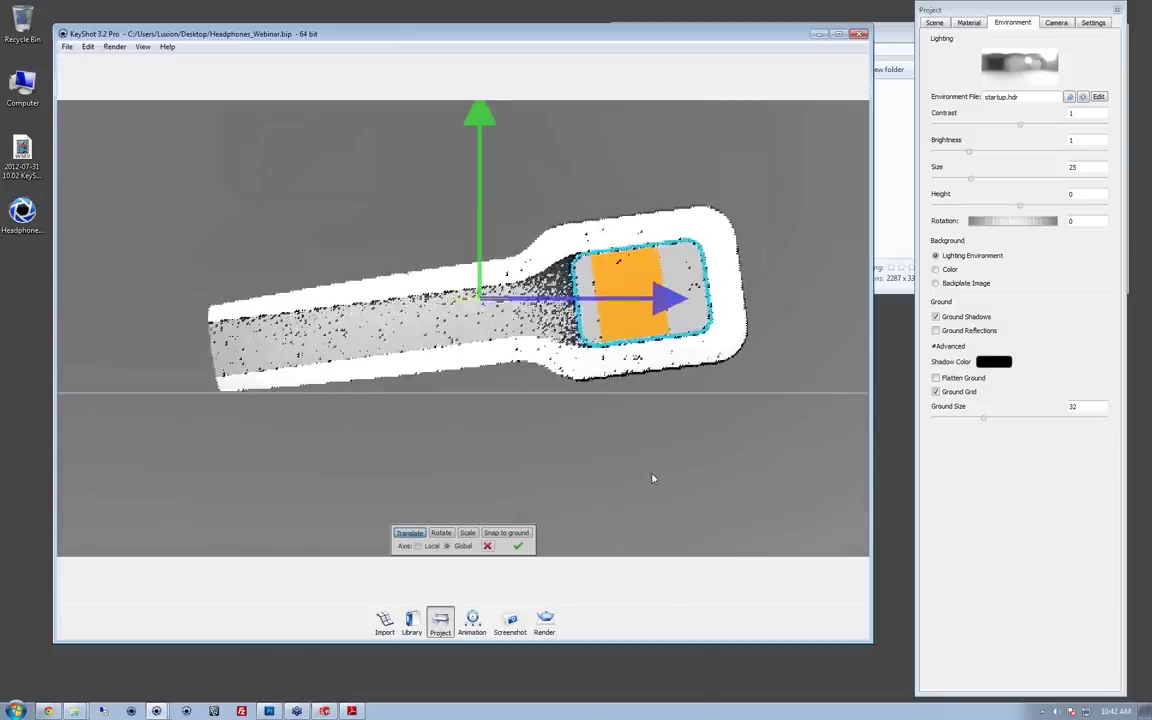
# Step: Snap the headphones to the ground, and lower them along the global Y axis until the headband end meets the grid line
pyautogui.moveTo(690, 477); pyautogui.dragTo(689, 485, button='middle')
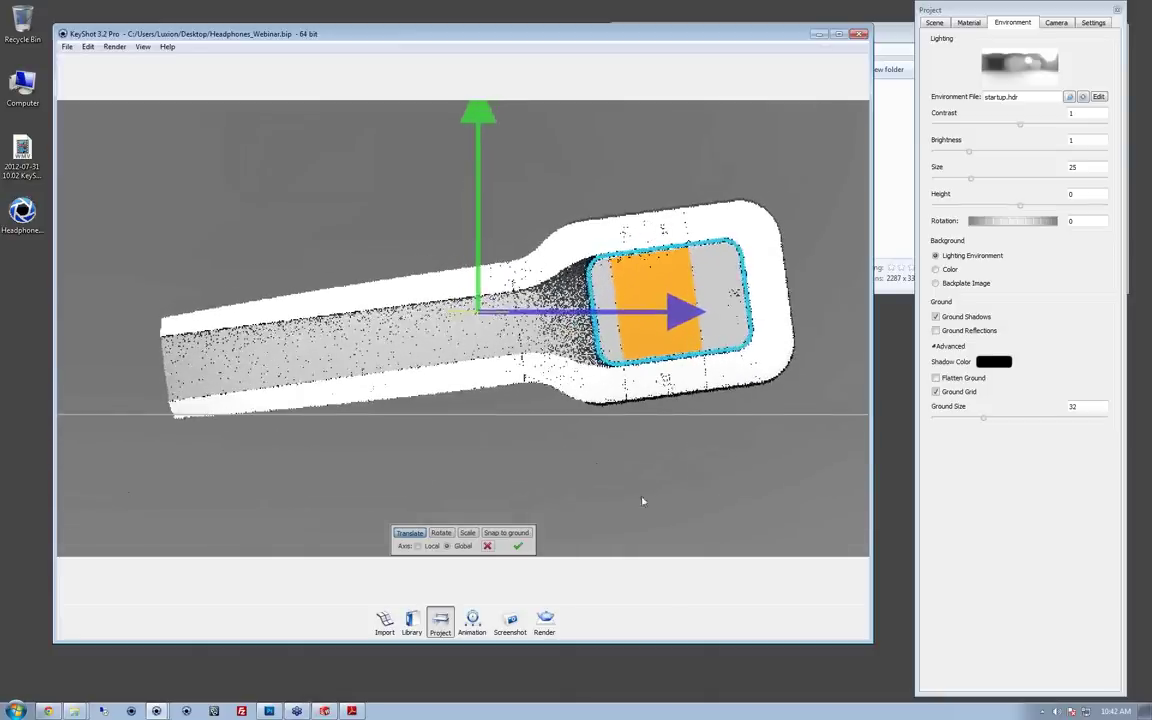
pyautogui.click(515, 535)
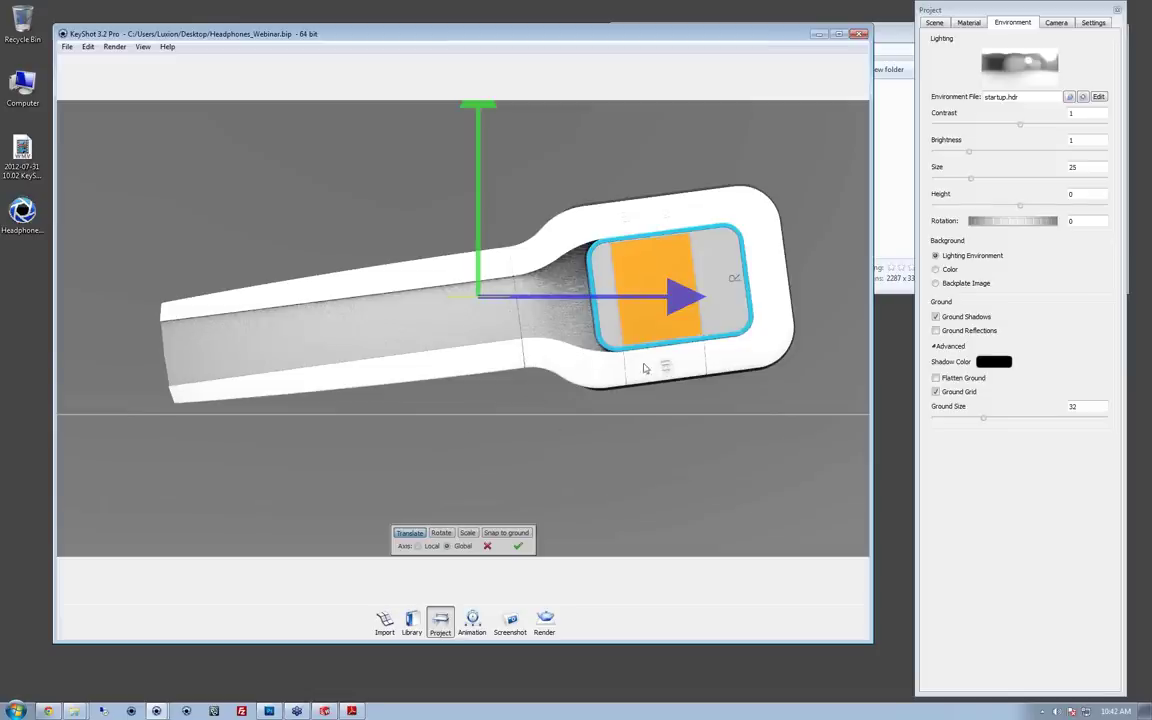
pyautogui.moveTo(479, 111); pyautogui.dragTo(478, 122)
# Step: Rotate the headphones slightly clockwise about the global X axis and lower them until both ends rest on the grid line, accepting the move
pyautogui.click(442, 533)
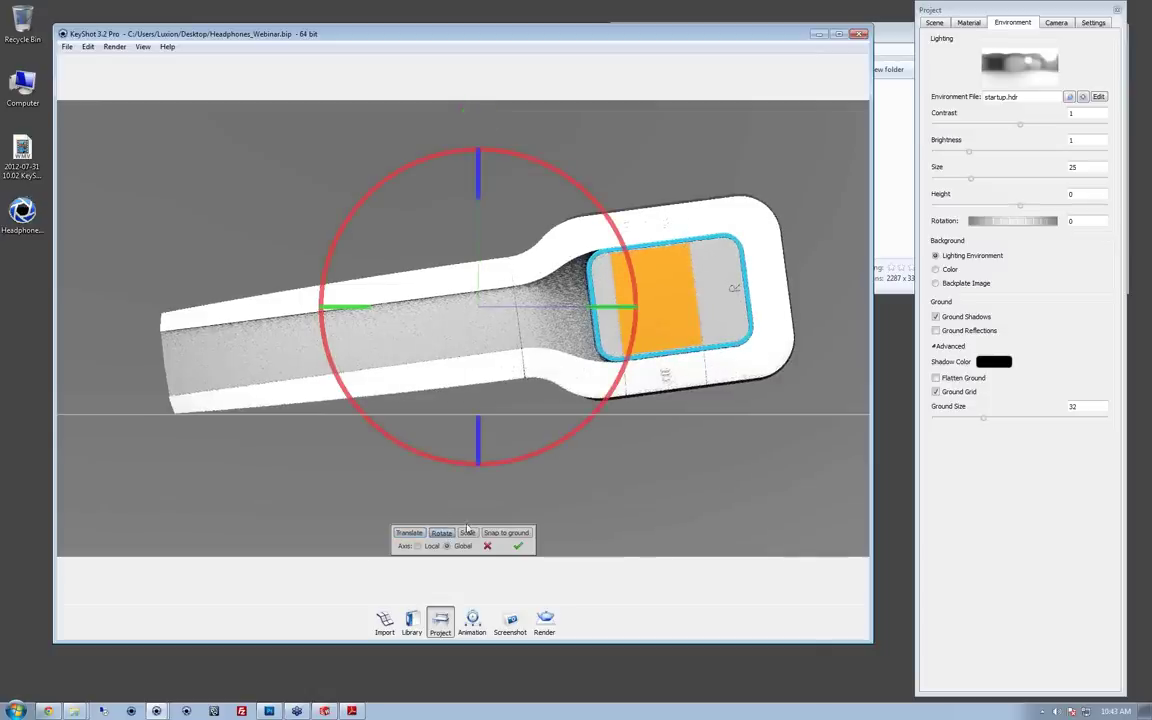
pyautogui.moveTo(566, 179); pyautogui.dragTo(573, 186)
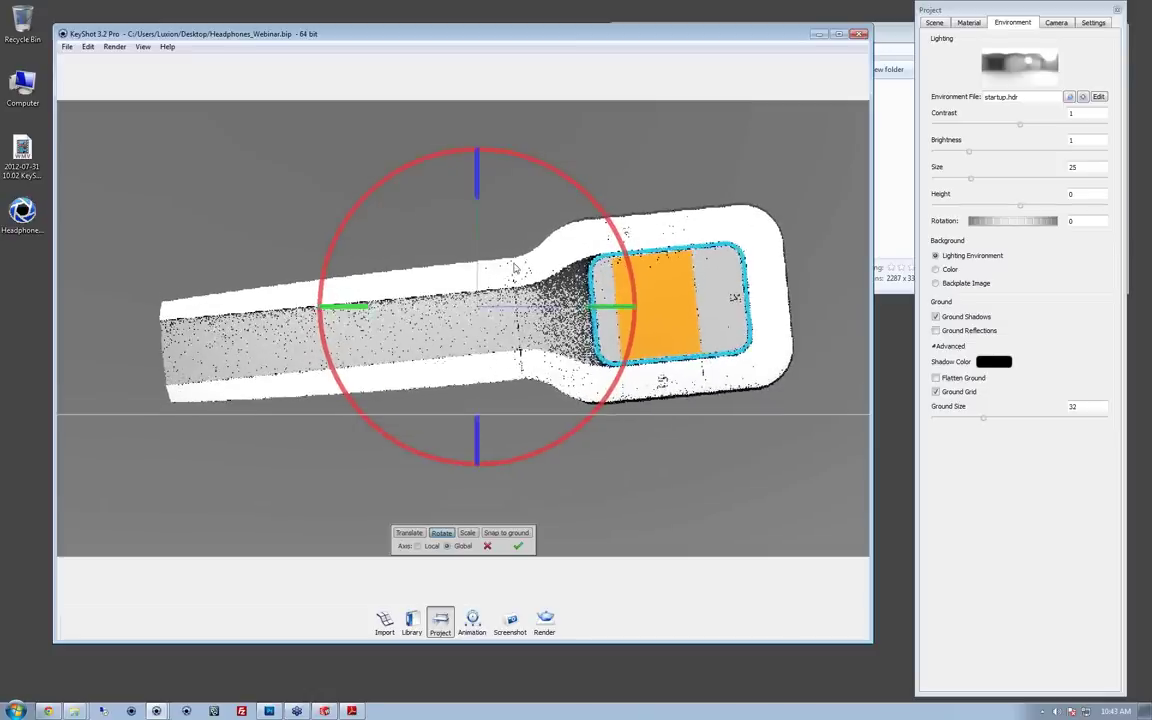
pyautogui.click(409, 533)
pyautogui.moveTo(482, 118); pyautogui.dragTo(483, 130)
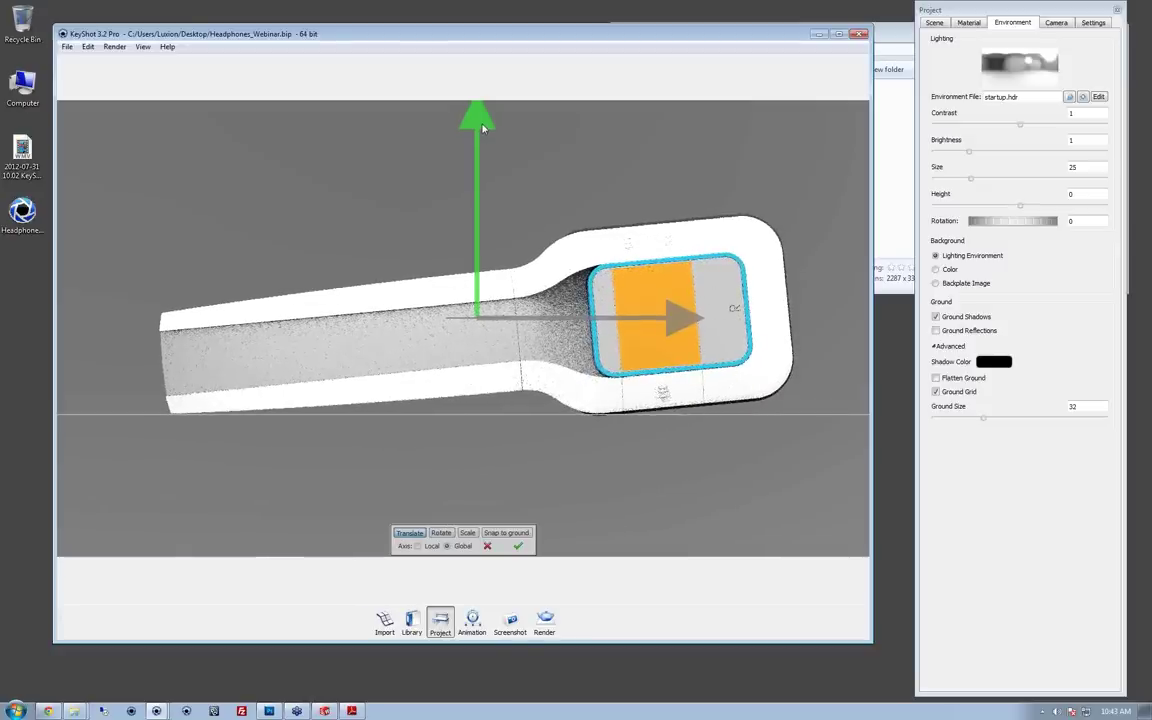
pyautogui.moveTo(482, 125); pyautogui.dragTo(482, 123)
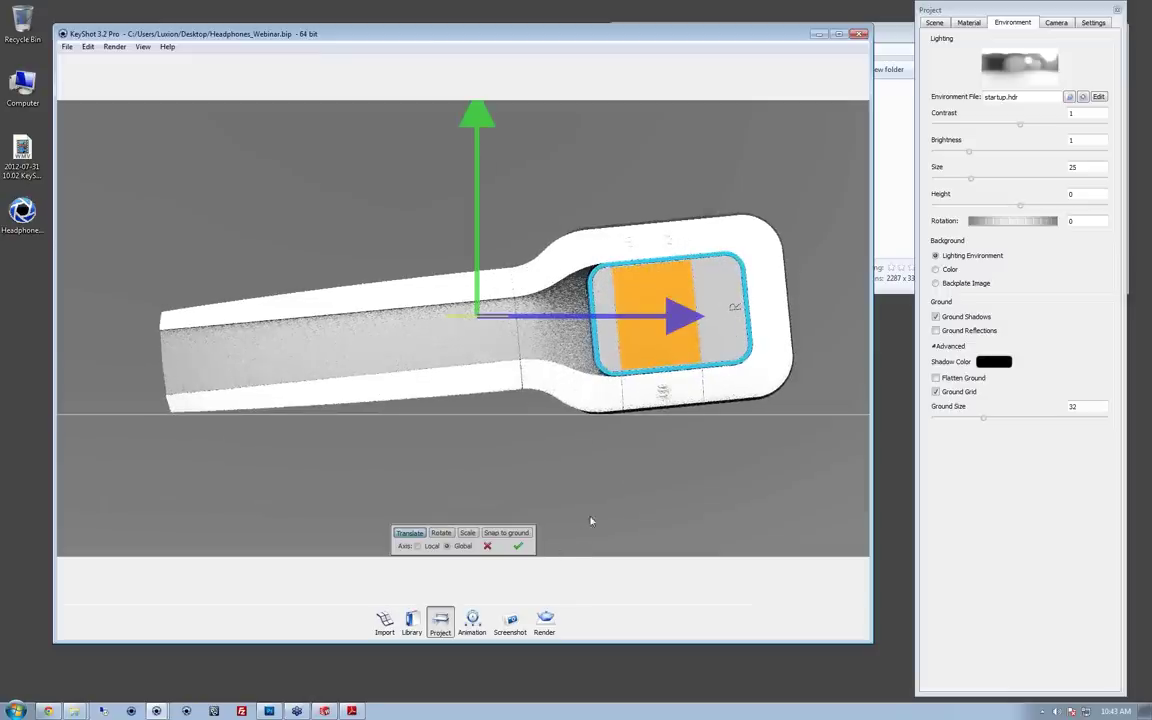
pyautogui.click(518, 547)
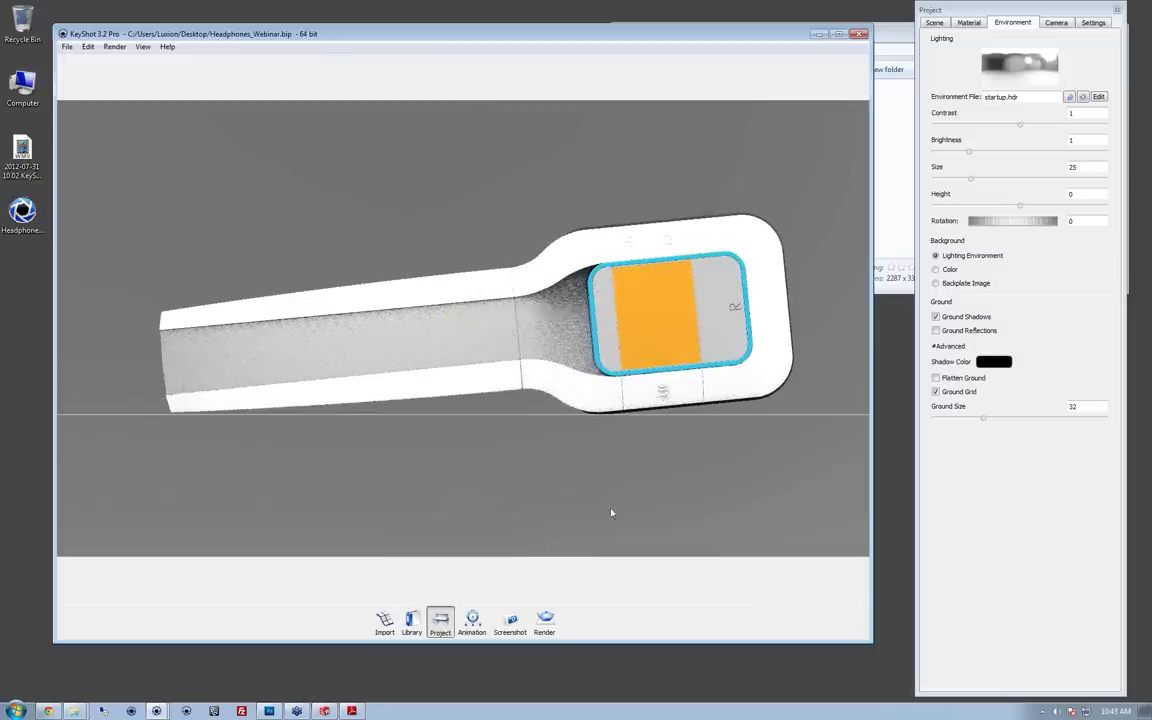
# Step: Change the orange ear-cup panel's material type to Glass with Two-sided enabled, and hide that panel
pyautogui.scroll(-2, 745, 480)
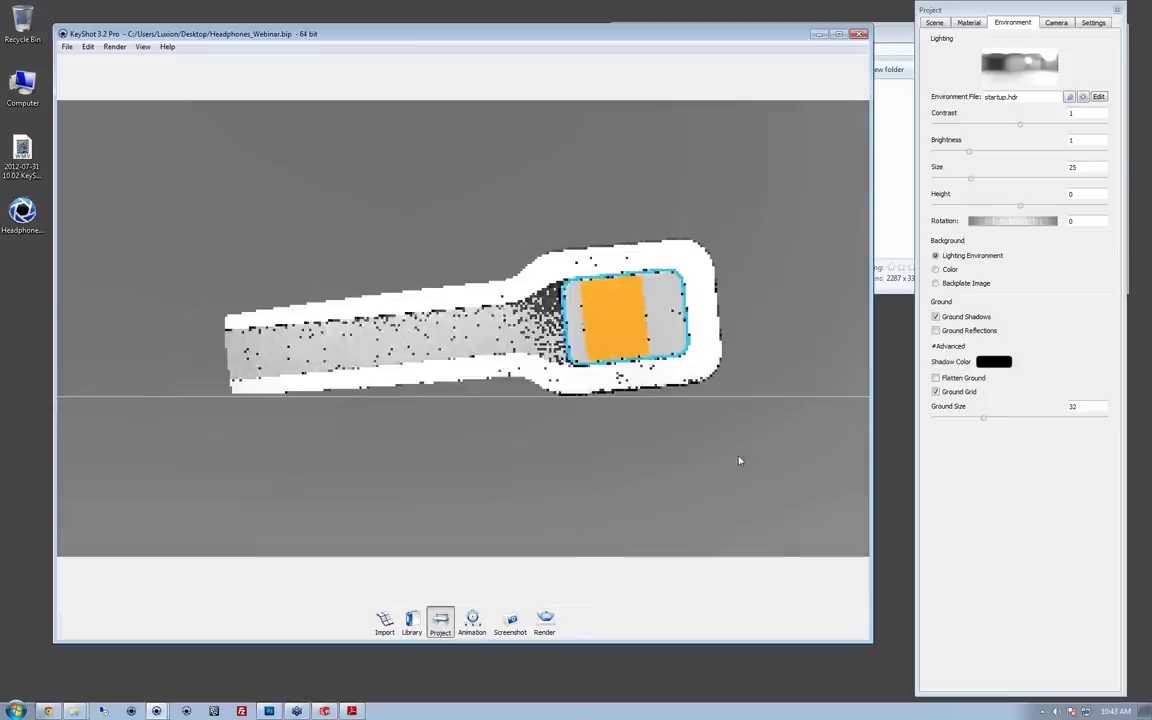
pyautogui.doubleClick(612, 328)
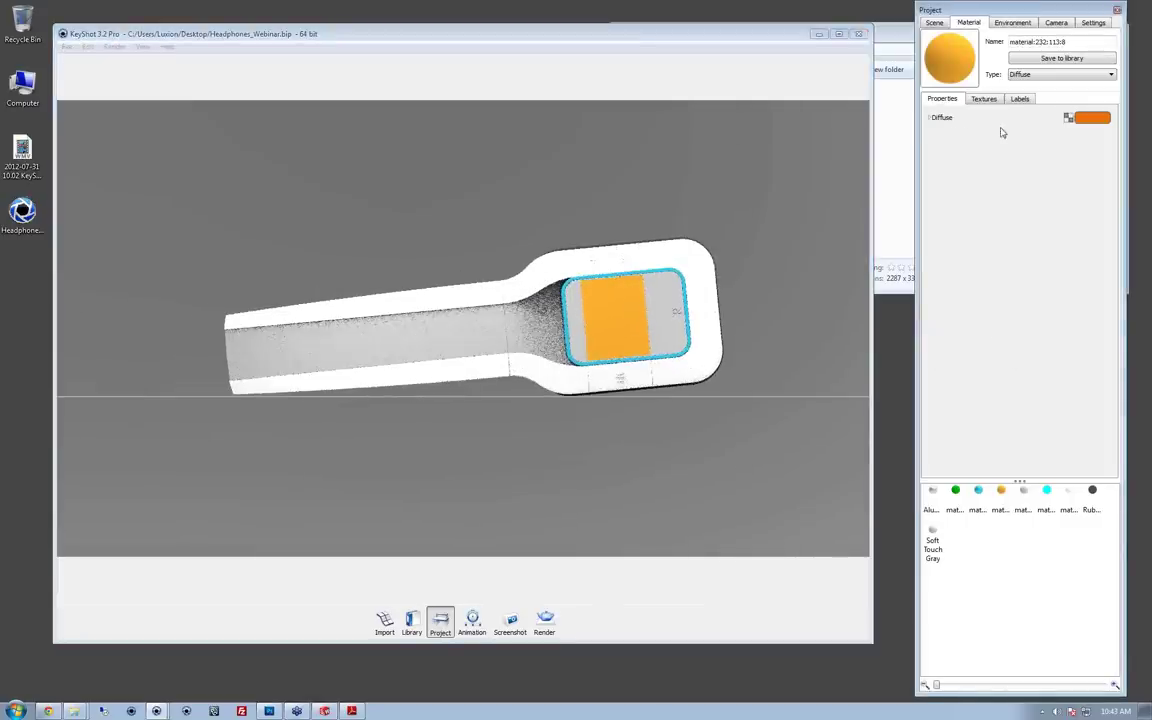
pyautogui.click(1032, 77)
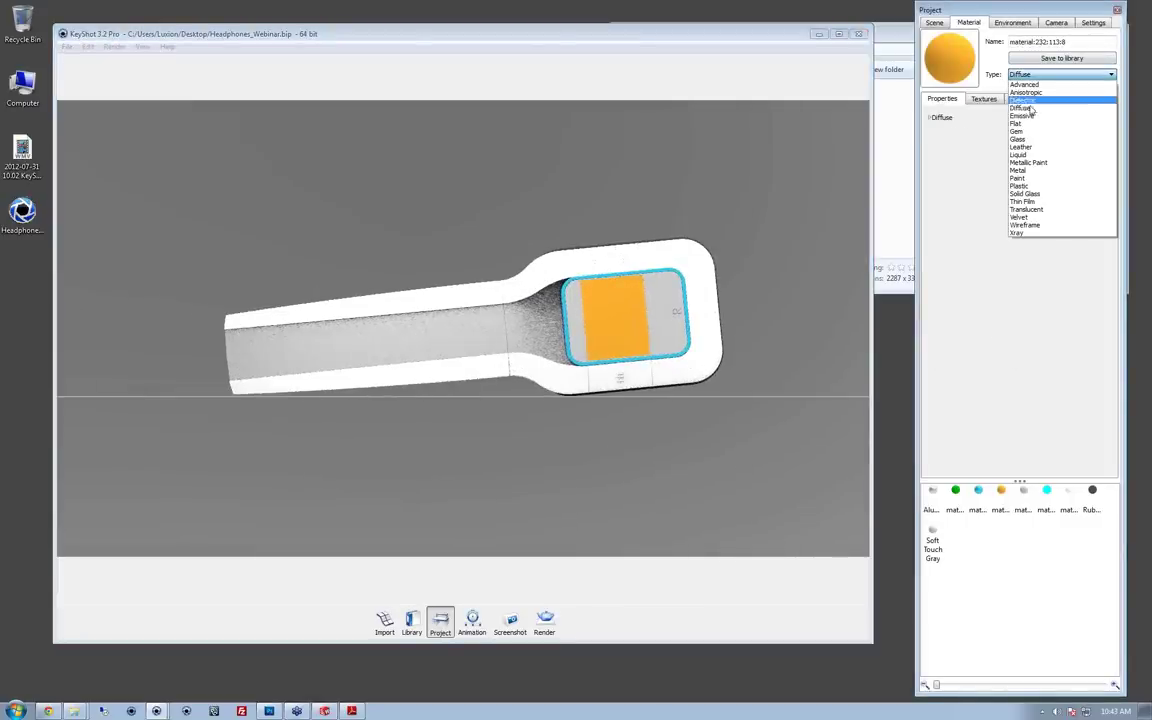
pyautogui.click(1027, 139)
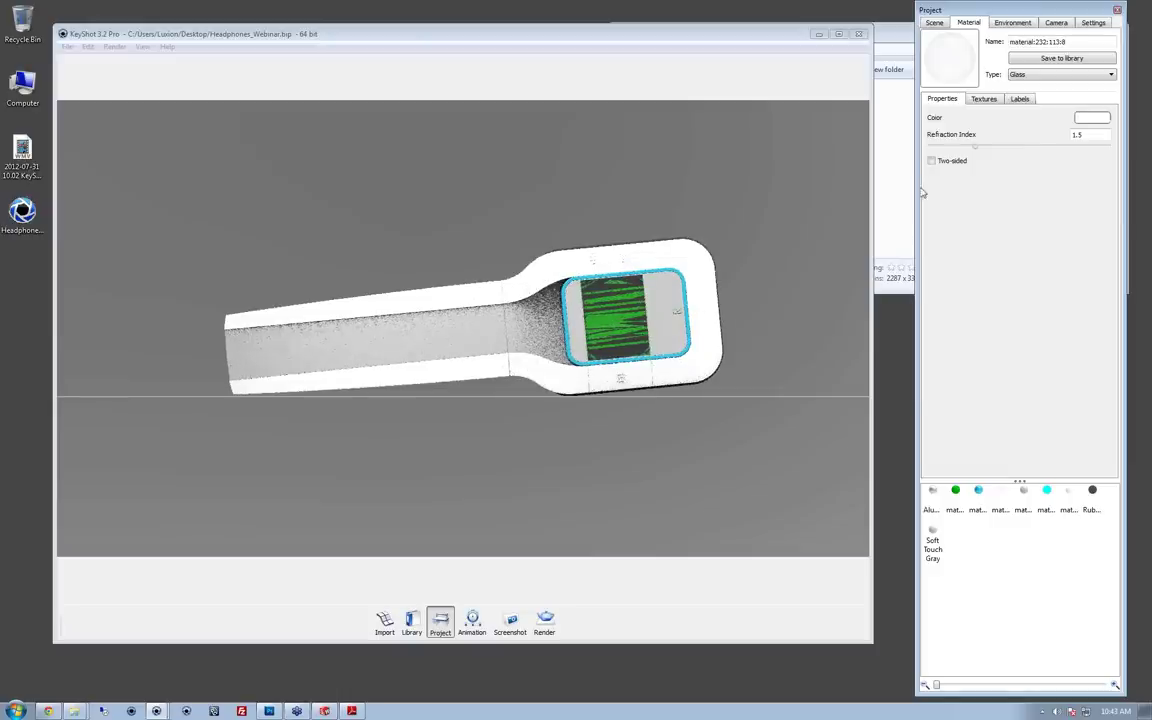
pyautogui.click(931, 160)
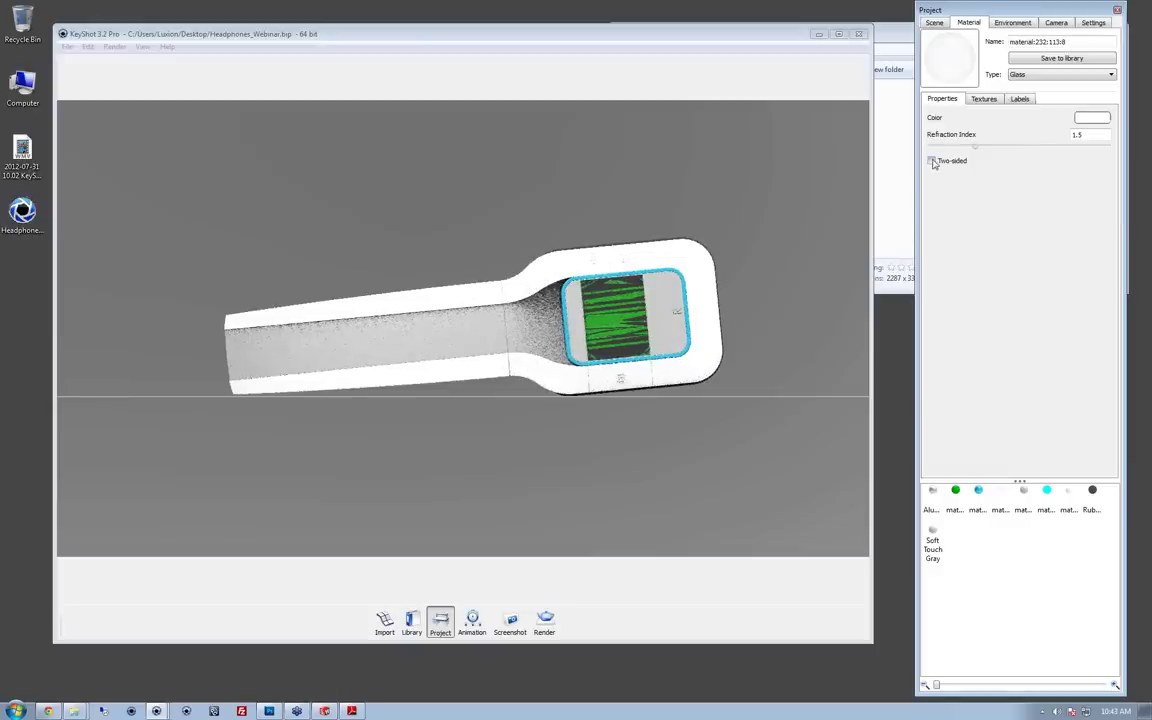
pyautogui.rightClick(620, 318)
pyautogui.click(674, 452)
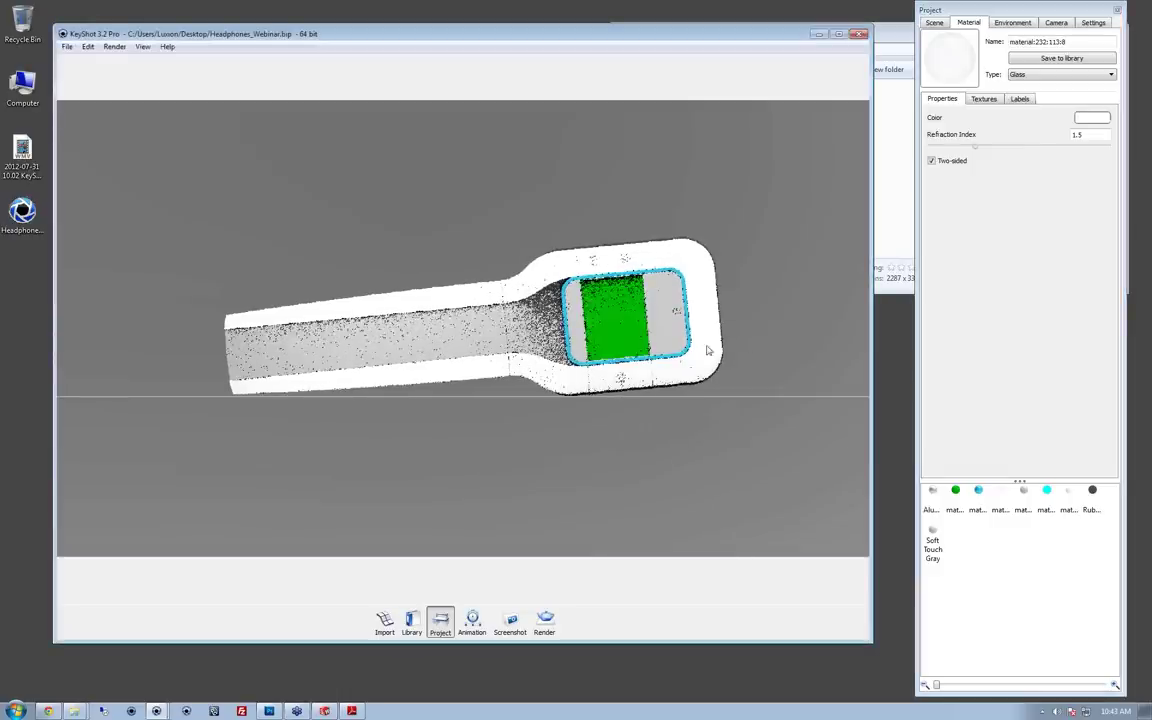
# Step: Replace the green inner panel's material with a copy of the neighbouring grey plastic material:255:0:0 and unlink it from the original
pyautogui.doubleClick(590, 330)
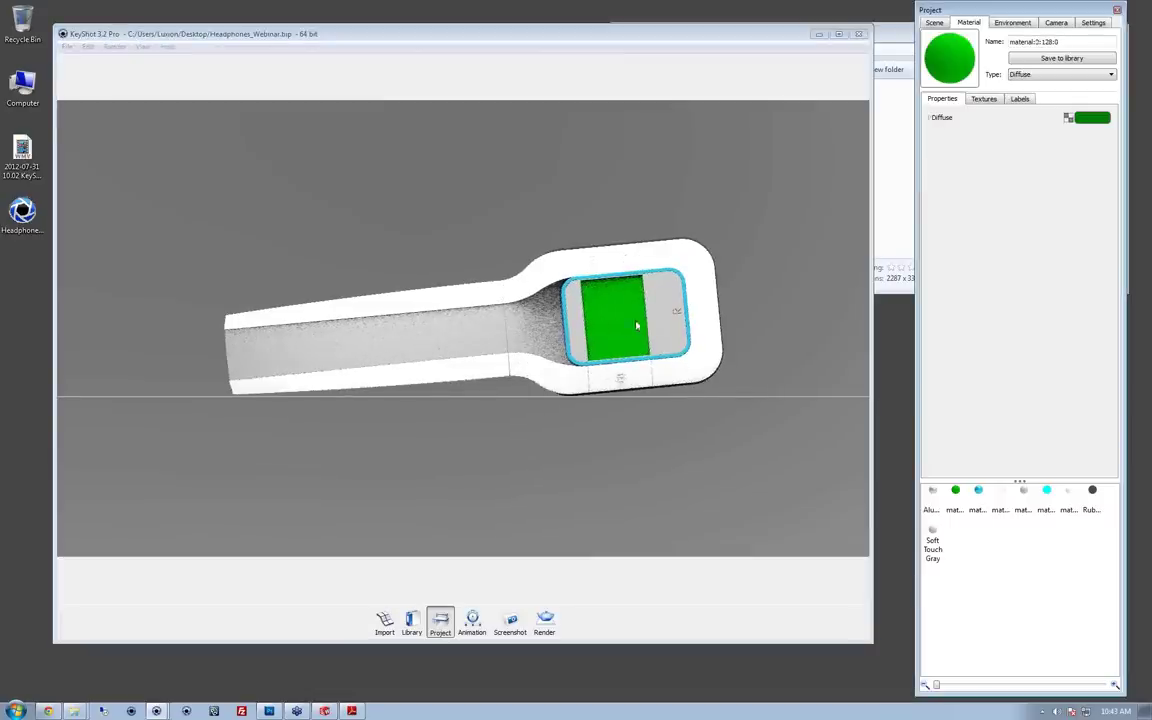
pyautogui.click(615, 318)
pyautogui.hotkey('ctrl', 'z')
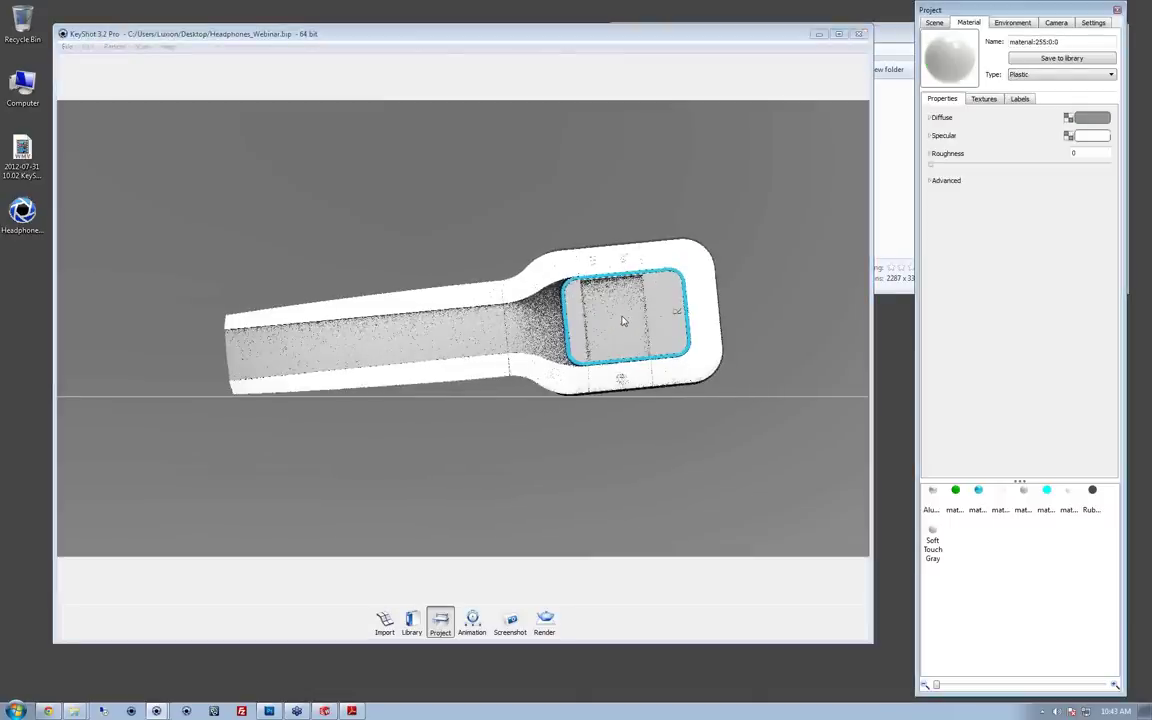
pyautogui.rightClick(622, 320)
pyautogui.click(662, 376)
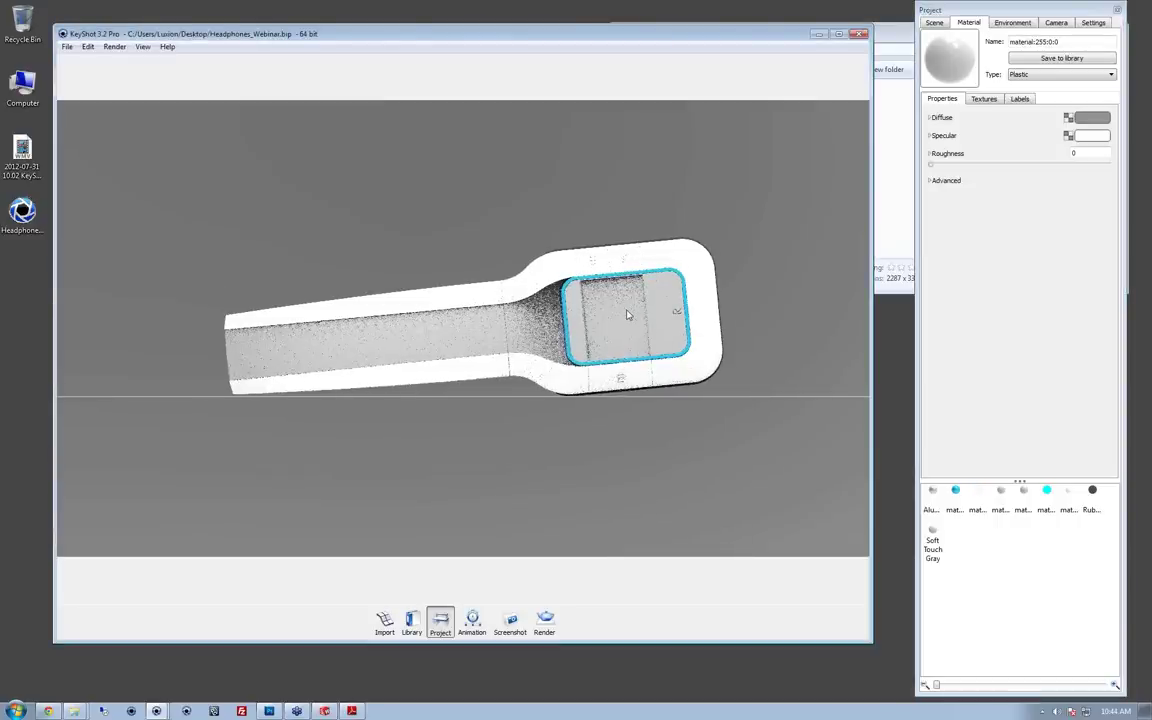
# Step: Try to add grid01.png from the Headphones Webinar folder window onto the ear cup as a label
pyautogui.click(888, 57)
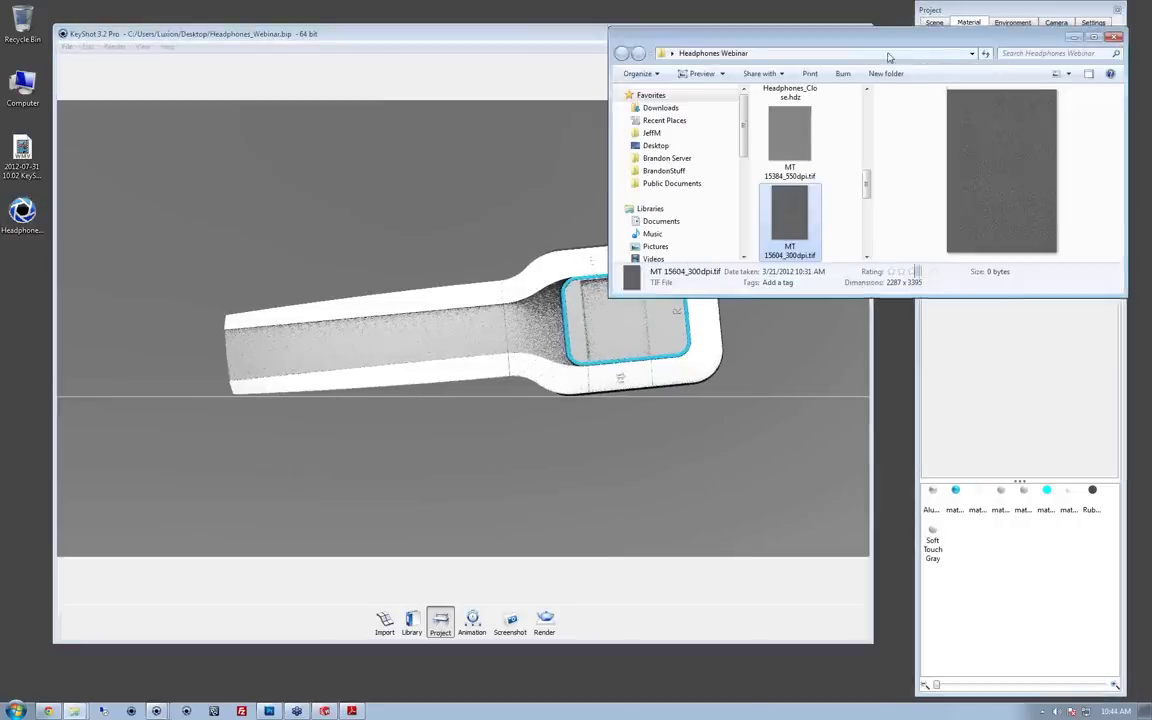
pyautogui.moveTo(888, 57); pyautogui.dragTo(880, 58)
pyautogui.moveTo(858, 183)
pyautogui.mouseDown()
pyautogui.moveTo(861, 231)
pyautogui.moveTo(866, 116)
pyautogui.moveTo(864, 162)
pyautogui.moveTo(863, 149)
pyautogui.moveTo(800, 158)
pyautogui.mouseUp()
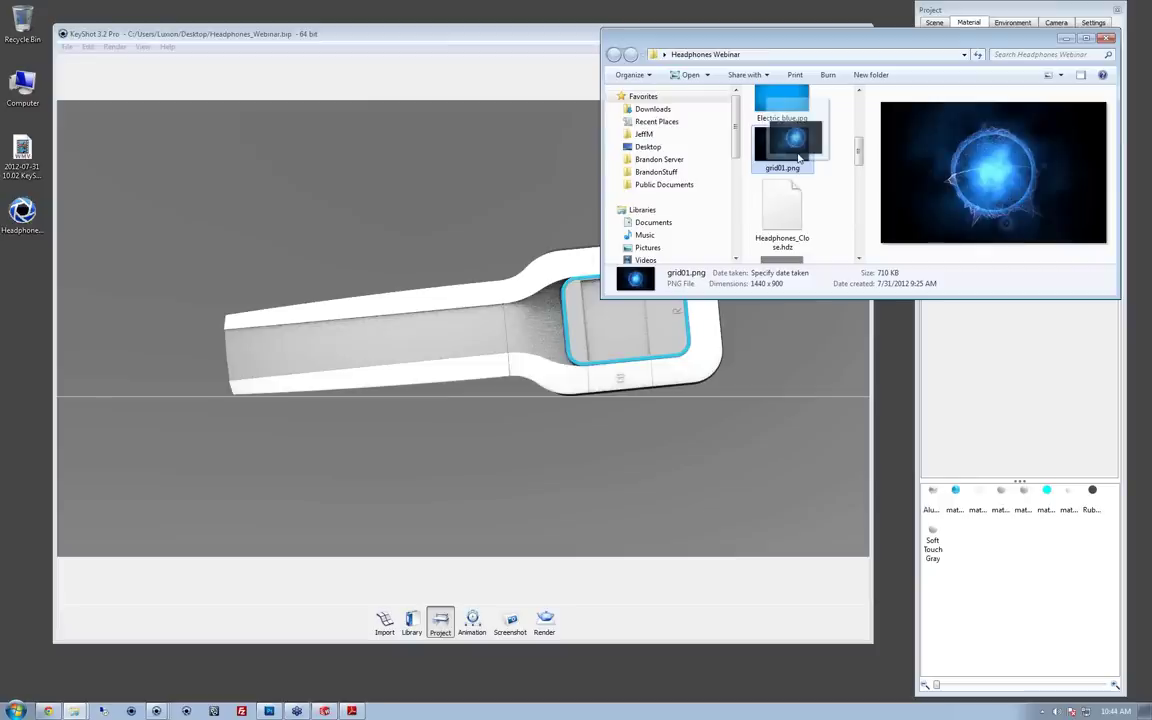
pyautogui.moveTo(800, 158); pyautogui.dragTo(578, 285)
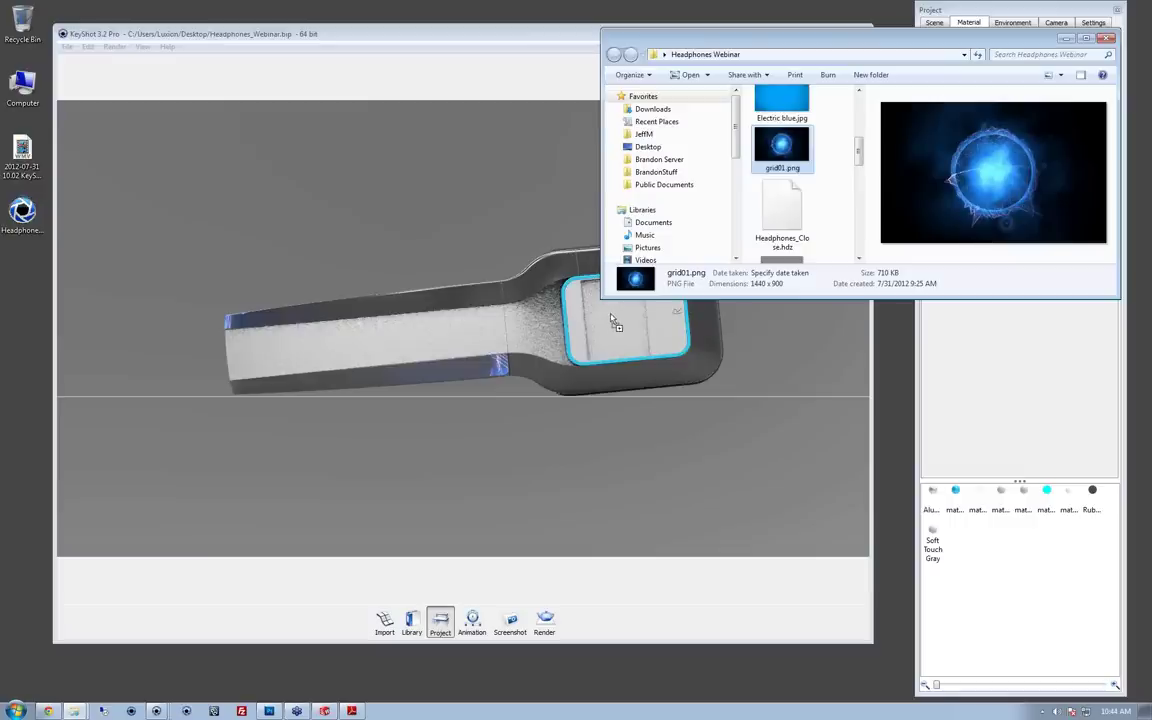
pyautogui.moveTo(613, 320); pyautogui.dragTo(617, 323)
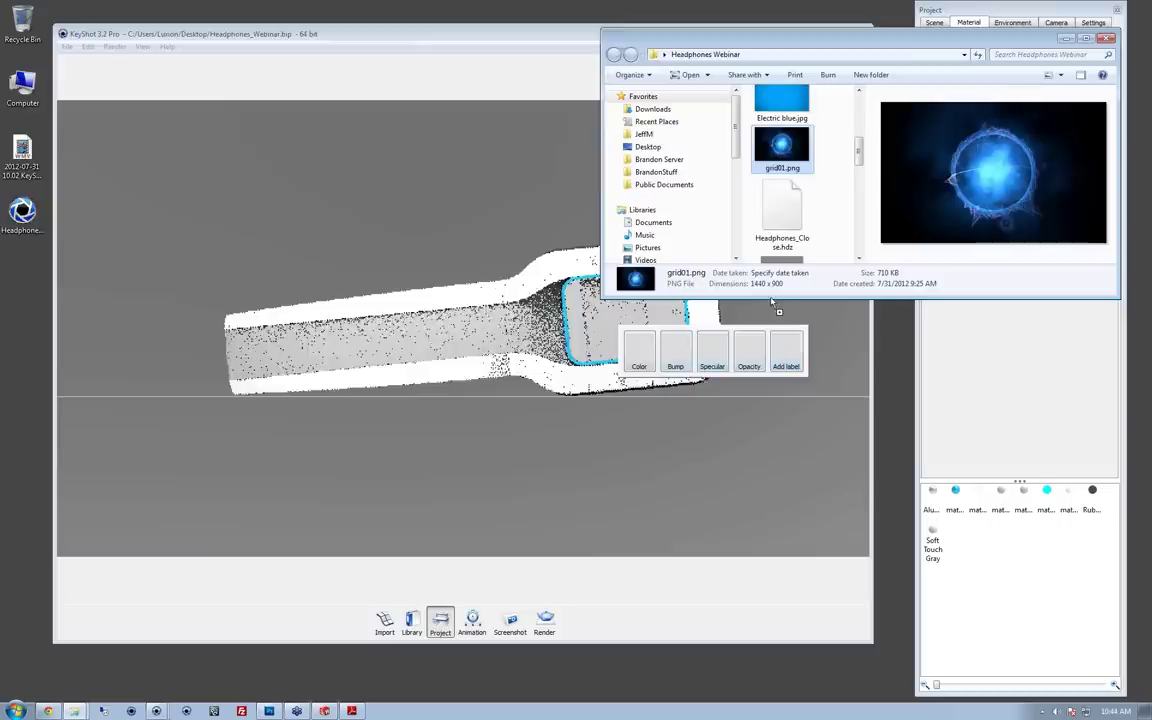
pyautogui.click(784, 350)
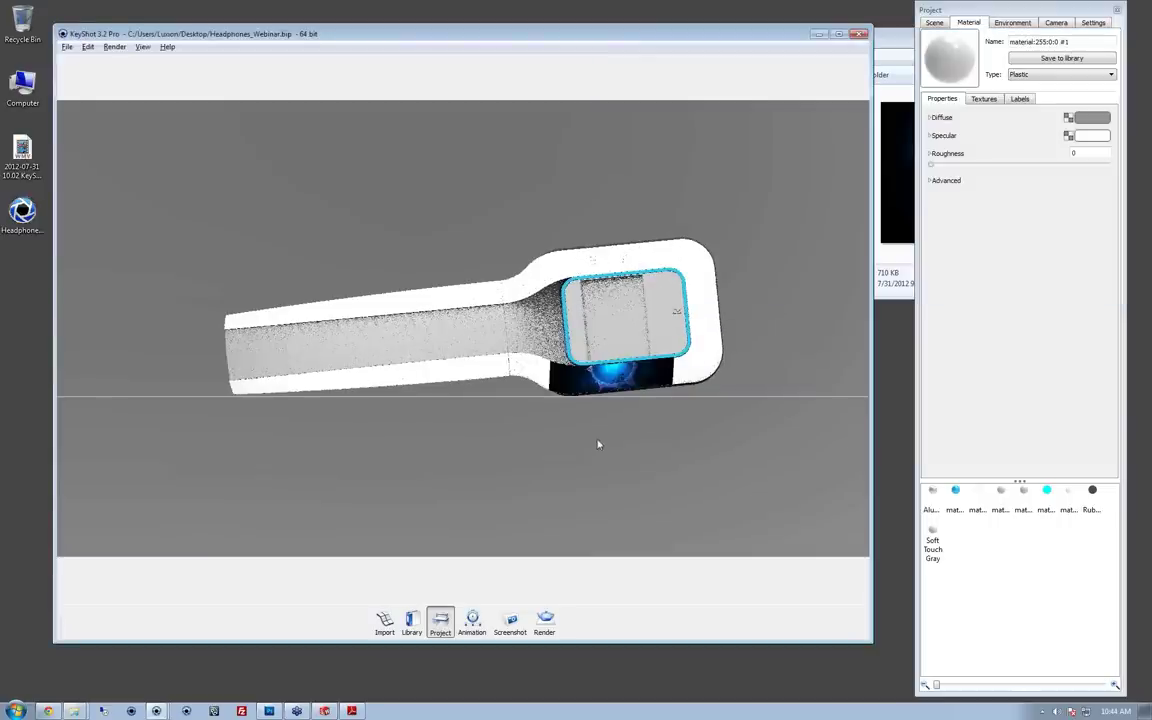
# Step: Load grid01.png from the Headphones Webinar folder as a label in the grey inner panel's material
pyautogui.moveTo(599, 445); pyautogui.dragTo(687, 412)
pyautogui.moveTo(687, 412); pyautogui.dragTo(631, 407, button='middle')
pyautogui.doubleClick(635, 377)
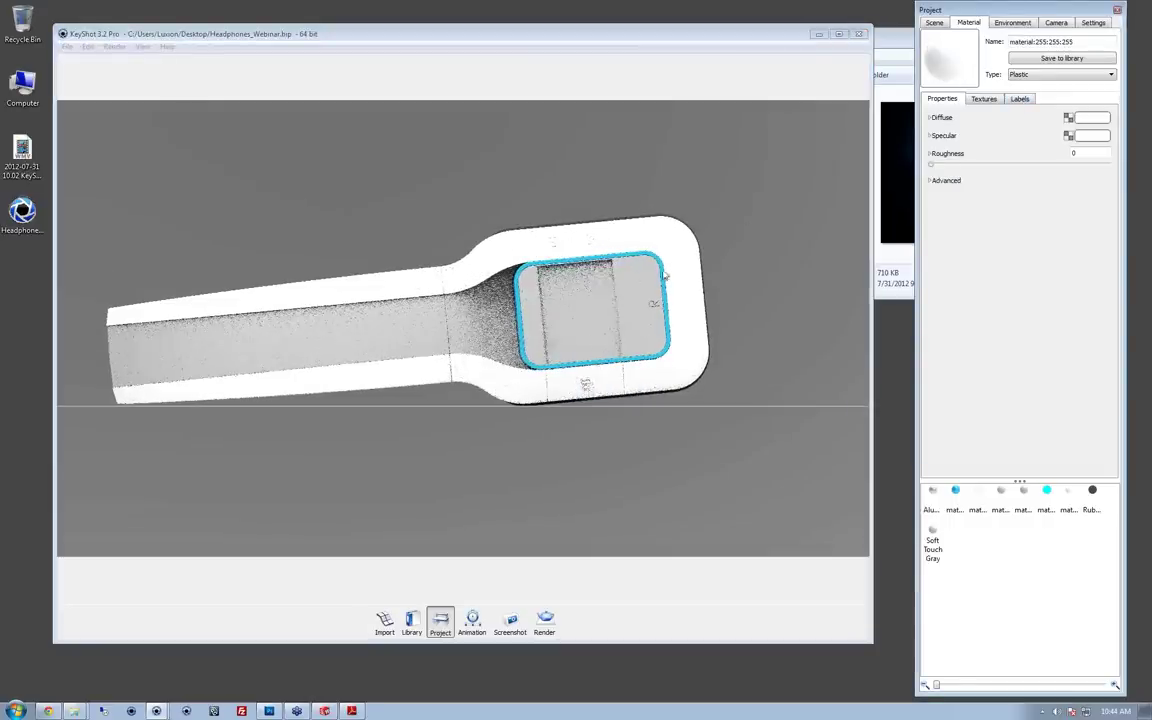
pyautogui.doubleClick(595, 320)
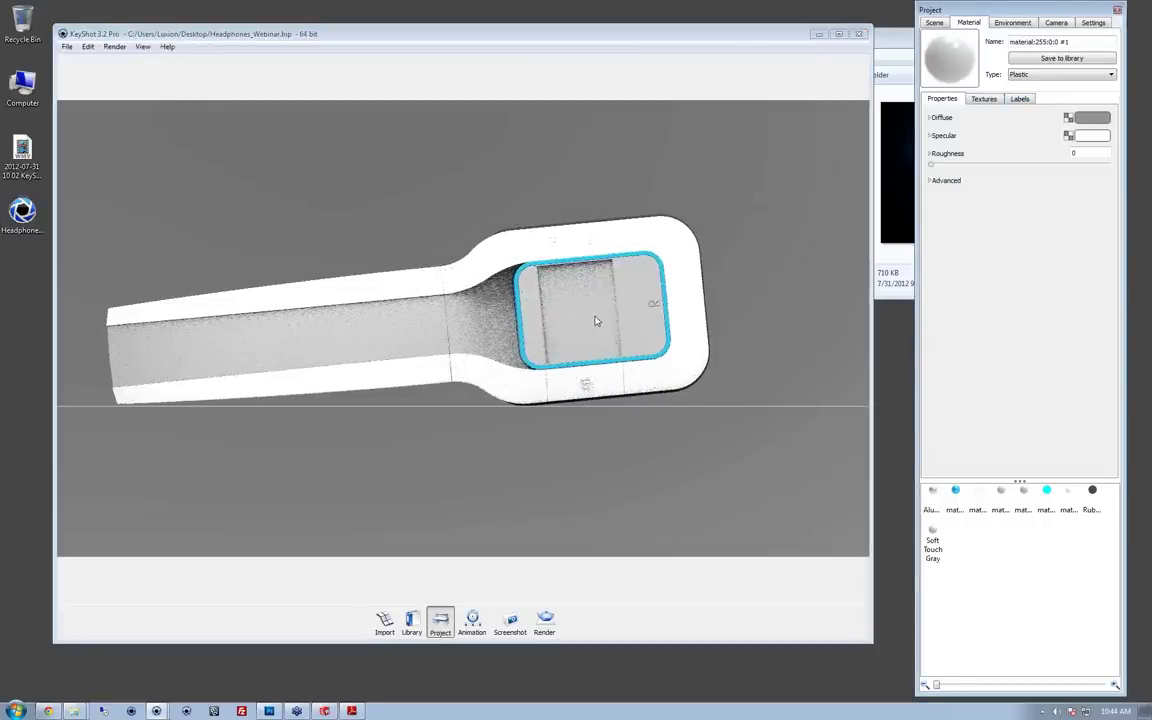
pyautogui.click(1016, 100)
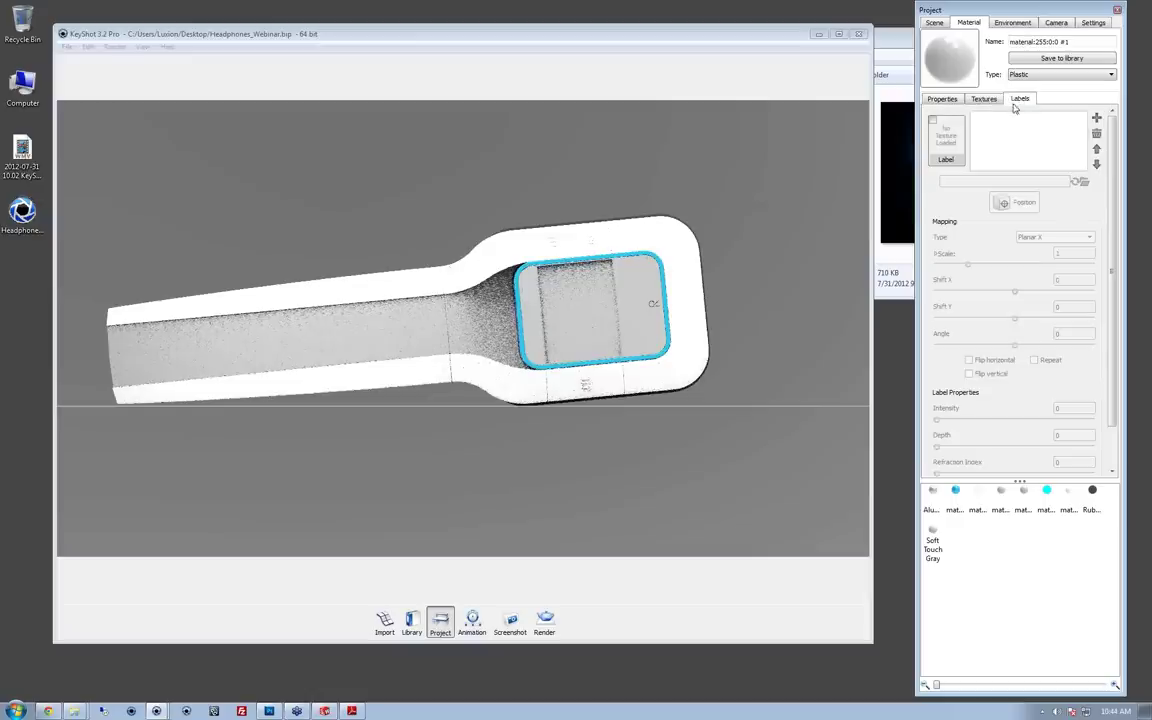
pyautogui.doubleClick(933, 121)
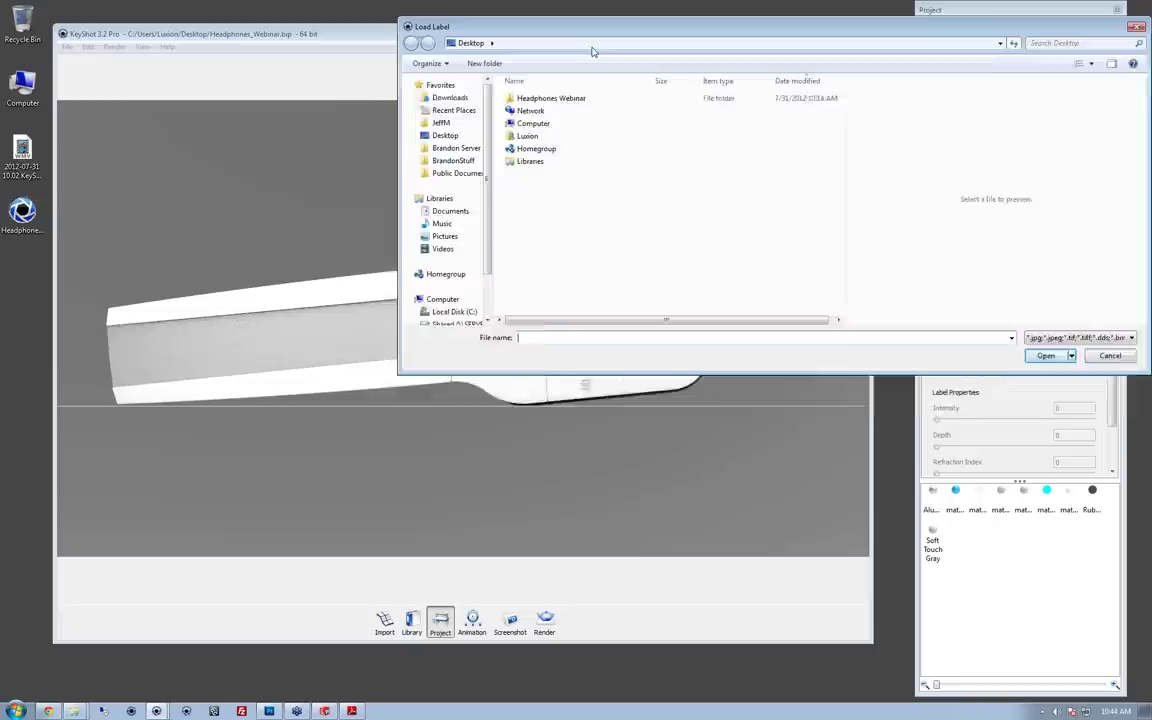
pyautogui.moveTo(591, 50); pyautogui.dragTo(574, 93)
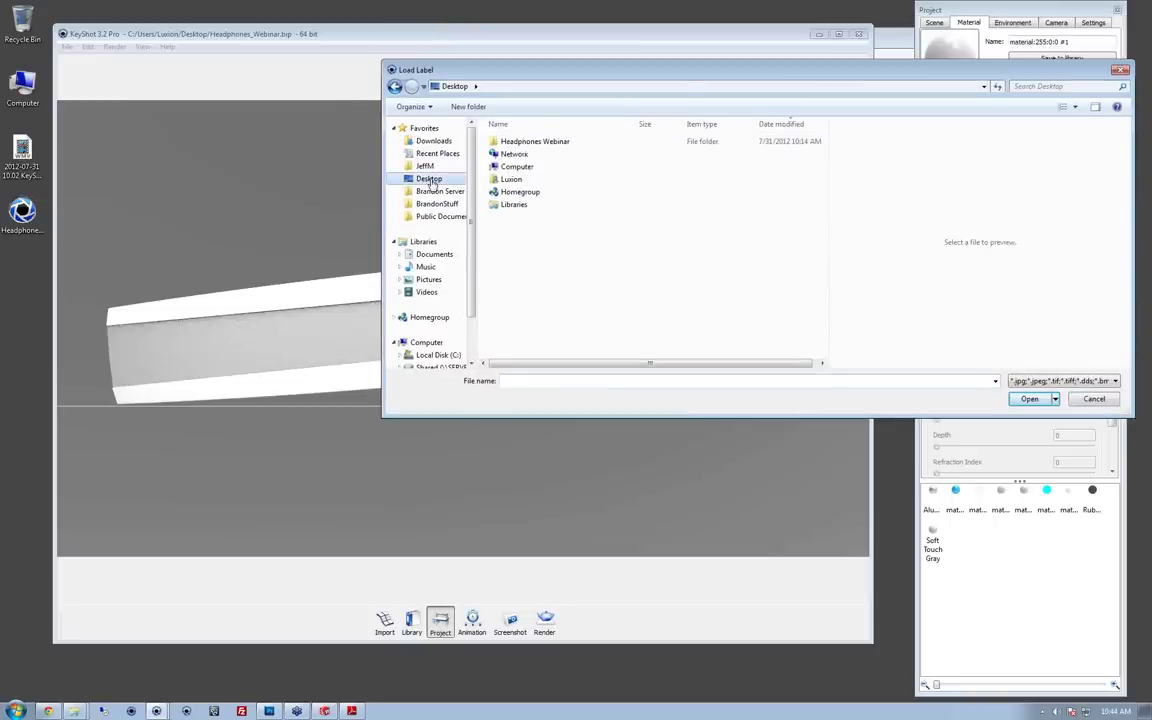
pyautogui.doubleClick(532, 142)
pyautogui.click(662, 158)
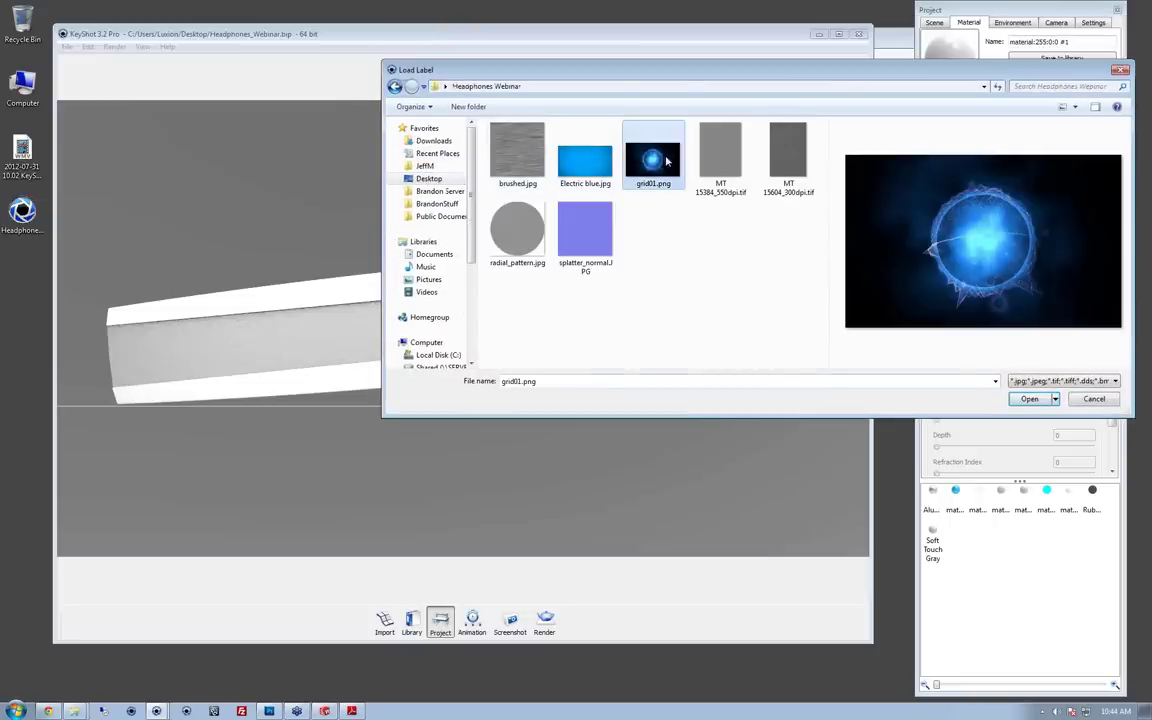
pyautogui.press('Return')
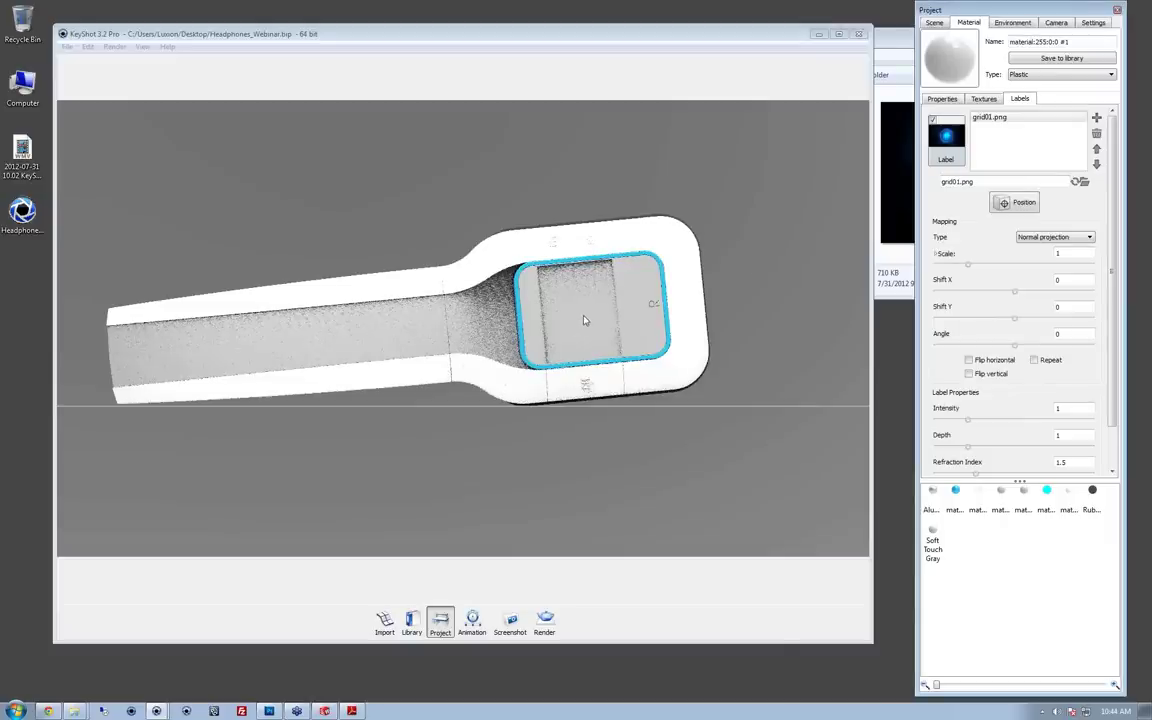
# Step: Position the grid01.png label at the centre of the ear cup's inner panel
pyautogui.click(1018, 204)
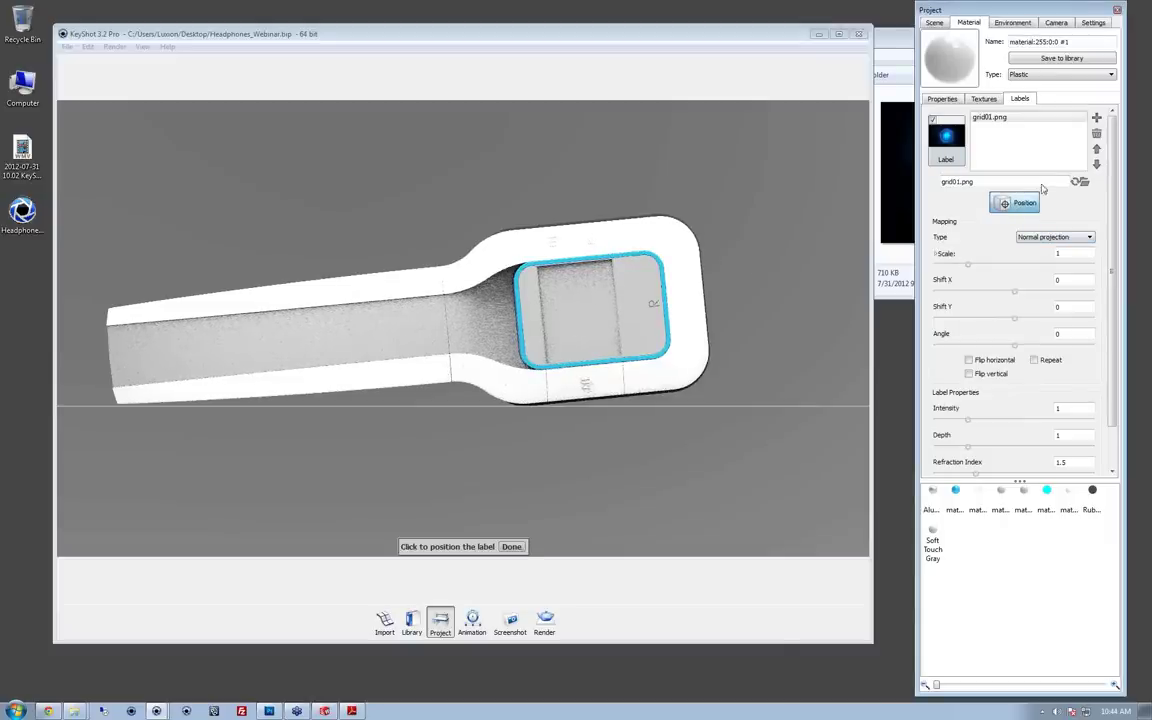
pyautogui.click(581, 321)
pyautogui.click(581, 321)
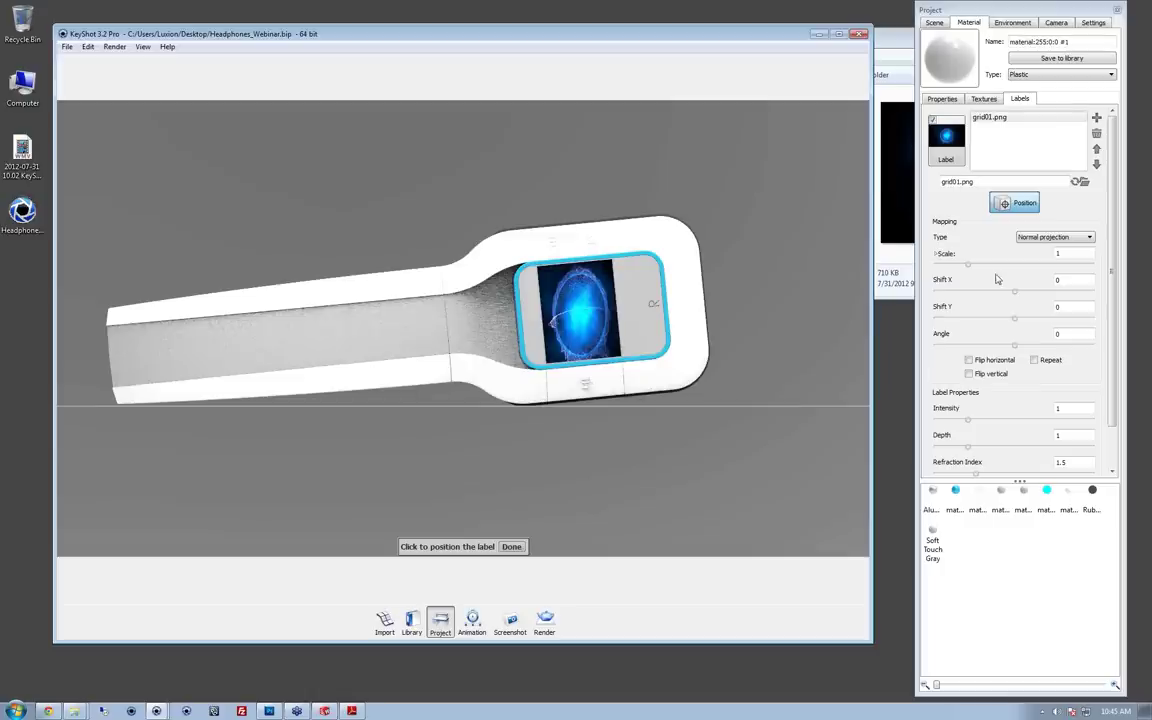
# Step: Set the label's scale to 0.83 and its angle to about -95.04 degrees, and finish positioning it
pyautogui.moveTo(970, 268); pyautogui.dragTo(962, 266)
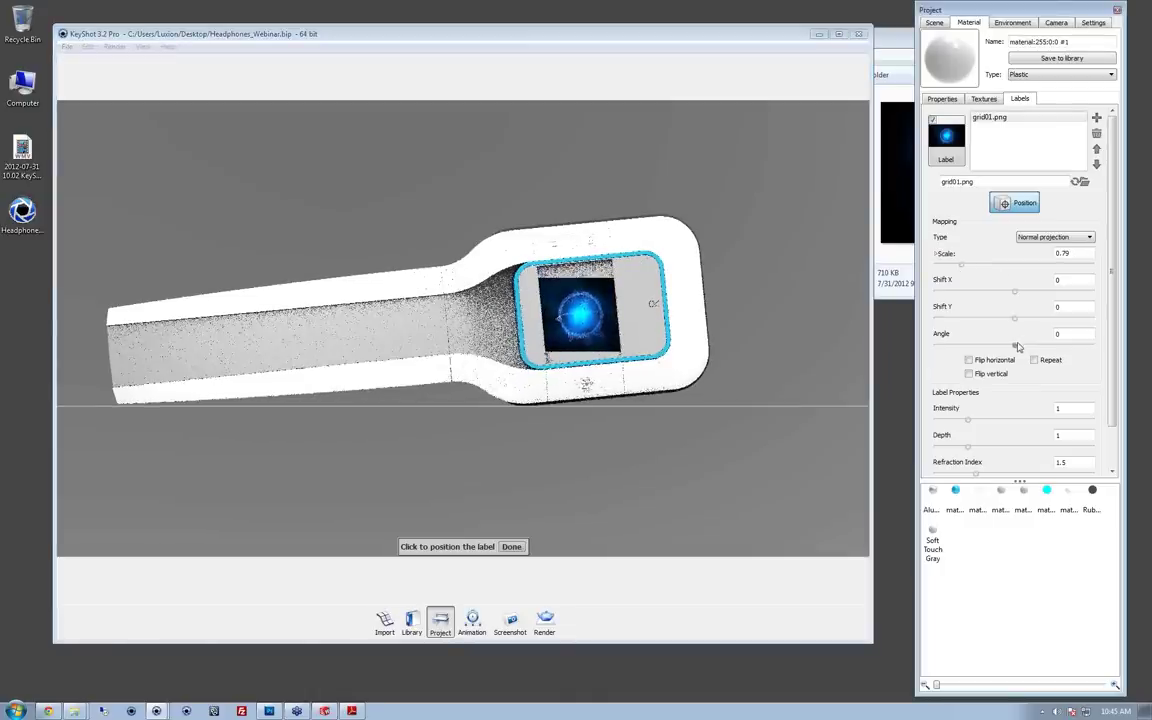
pyautogui.moveTo(1014, 345); pyautogui.dragTo(976, 343)
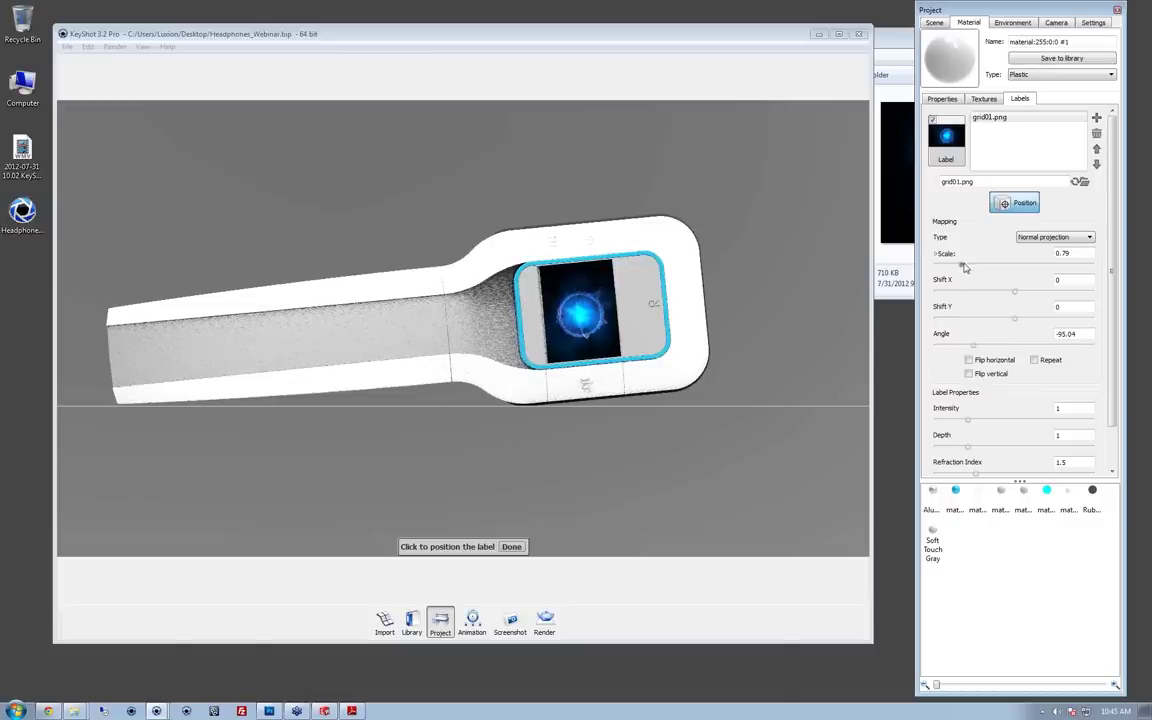
pyautogui.moveTo(963, 268); pyautogui.dragTo(965, 268)
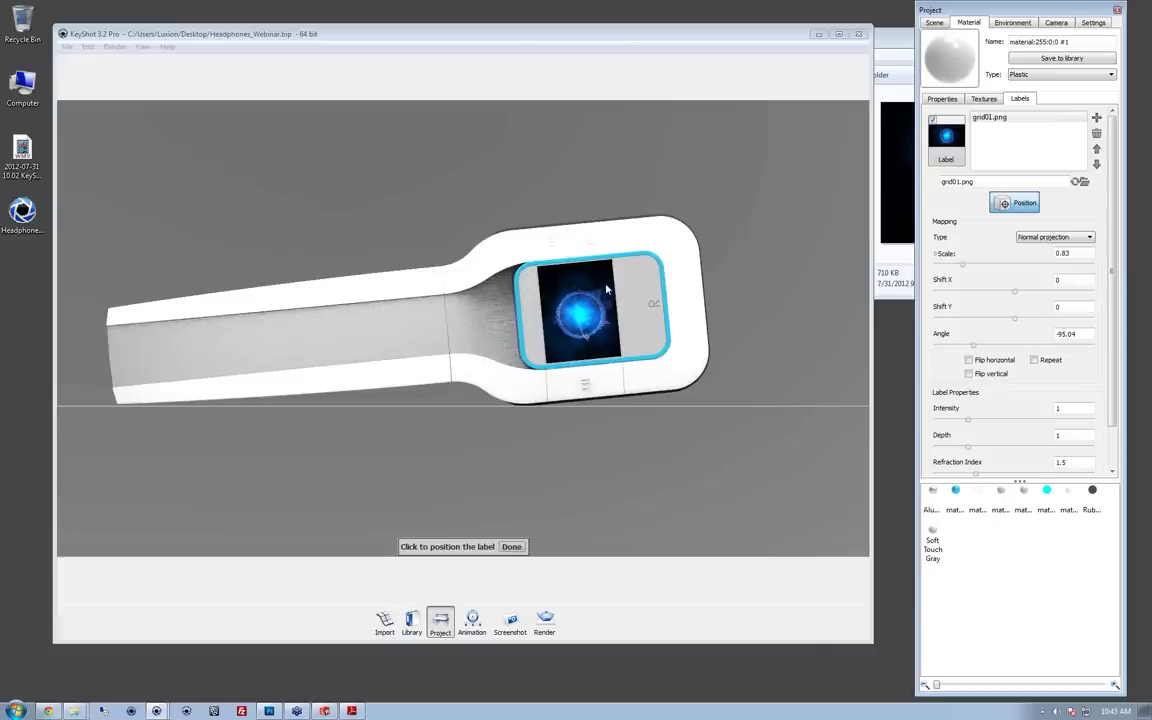
pyautogui.click(512, 548)
# Step: Show all hidden parts, bringing back the glass panel over the label
pyautogui.rightClick(749, 272)
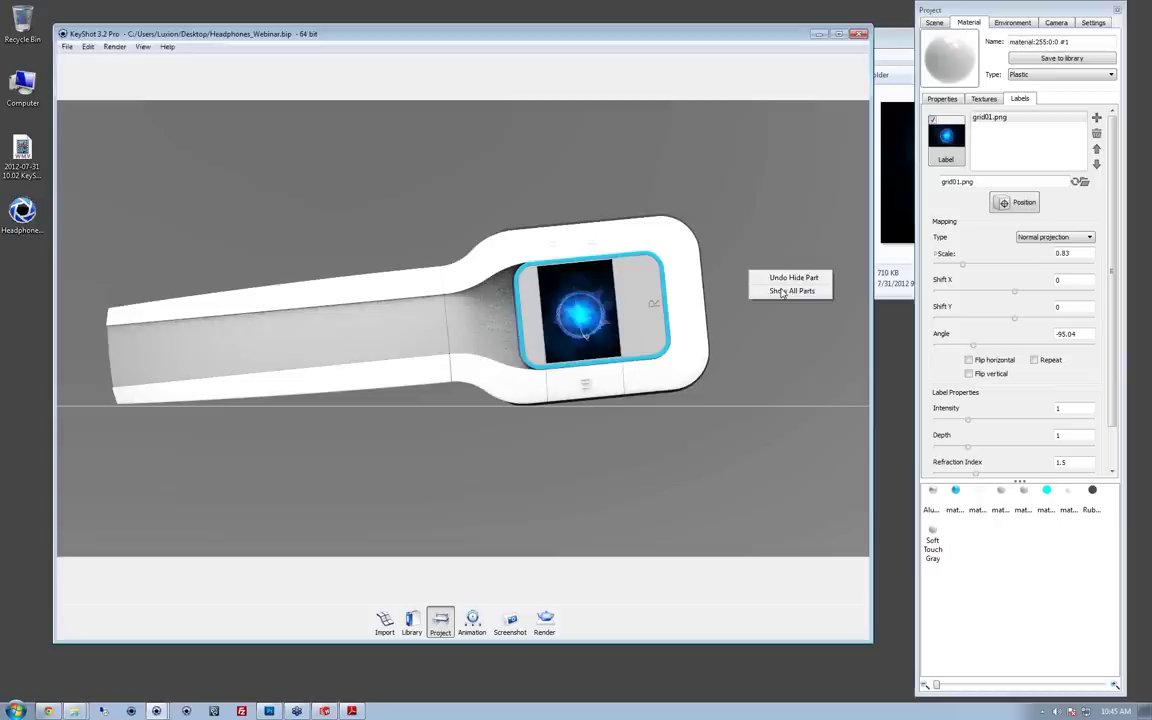
pyautogui.click(783, 291)
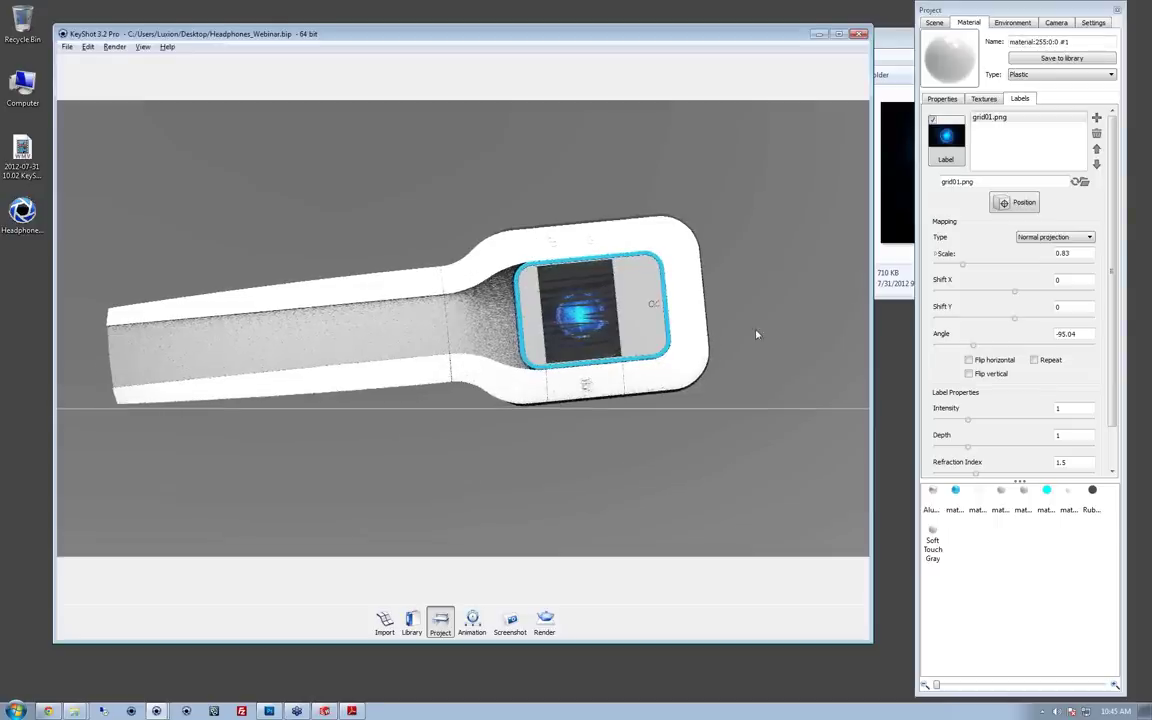
# Step: Move the glass panel over the ear-cup label slightly outward along the global X axis, clear of the inner panel
pyautogui.scroll(2, 760, 328)
pyautogui.scroll(3, 762, 321)
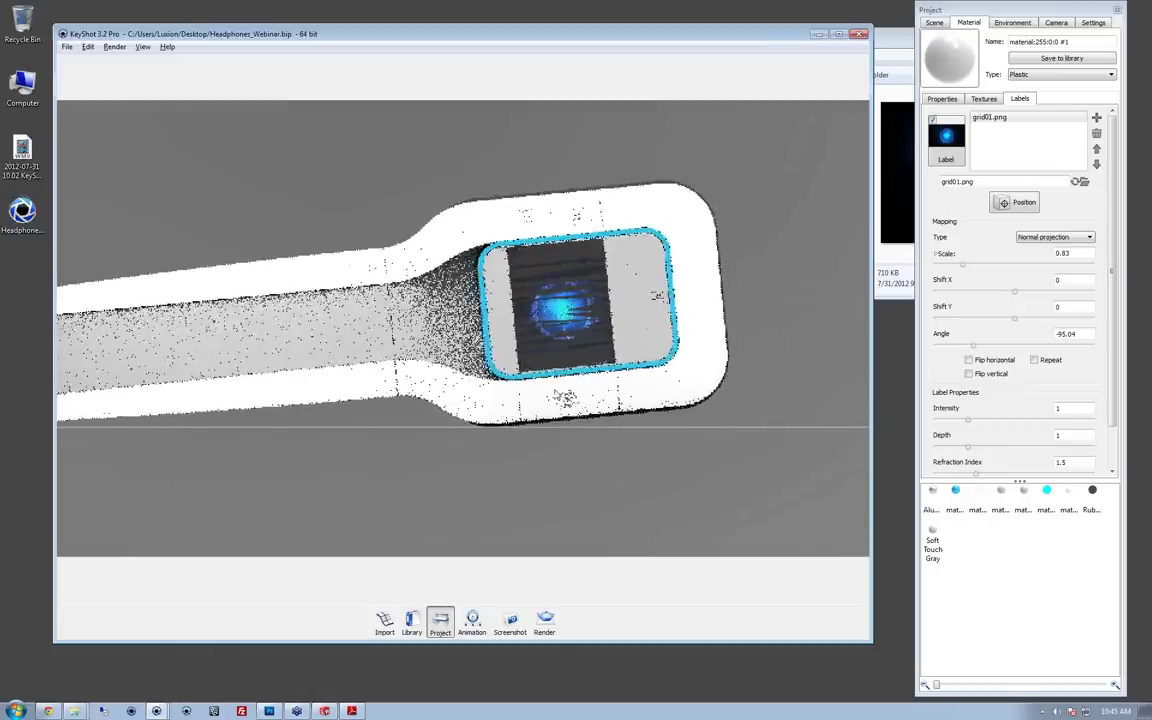
pyautogui.scroll(2, 776, 354)
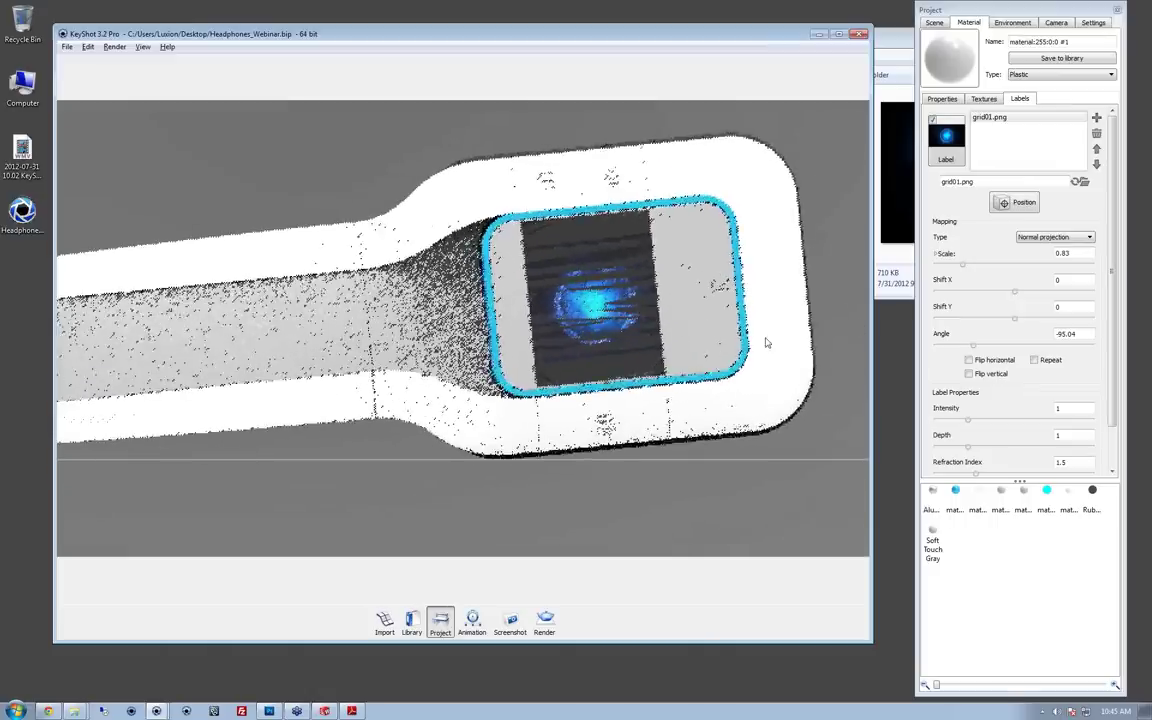
pyautogui.moveTo(764, 342); pyautogui.dragTo(722, 340)
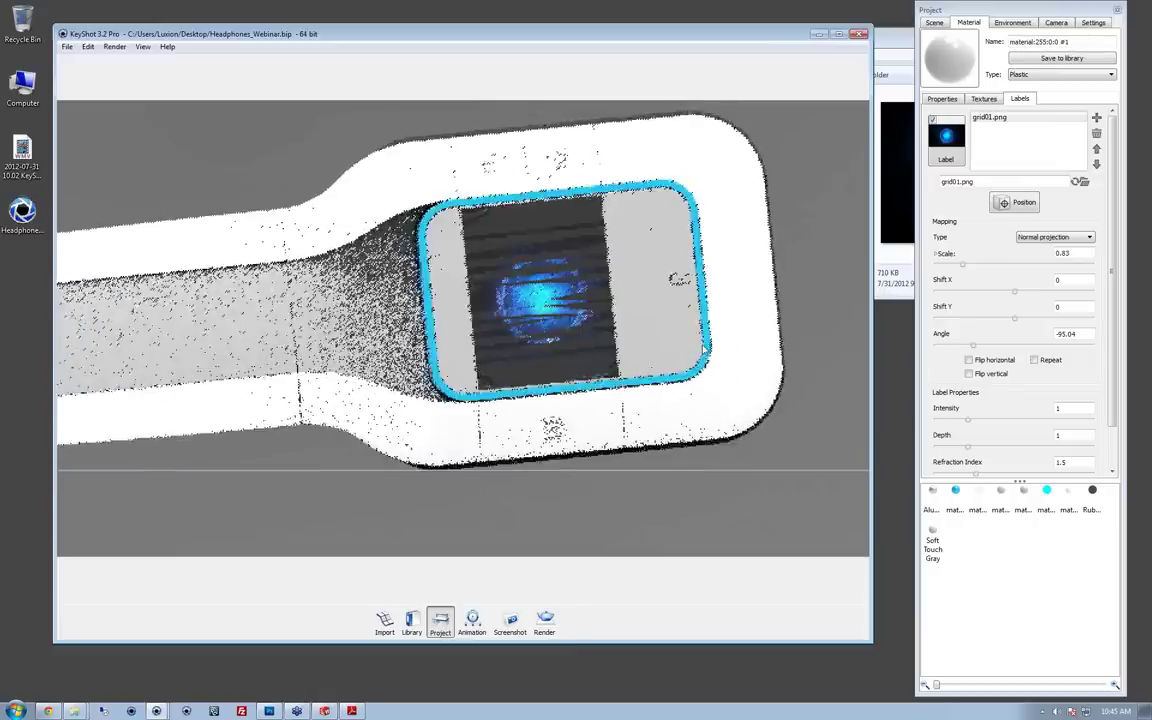
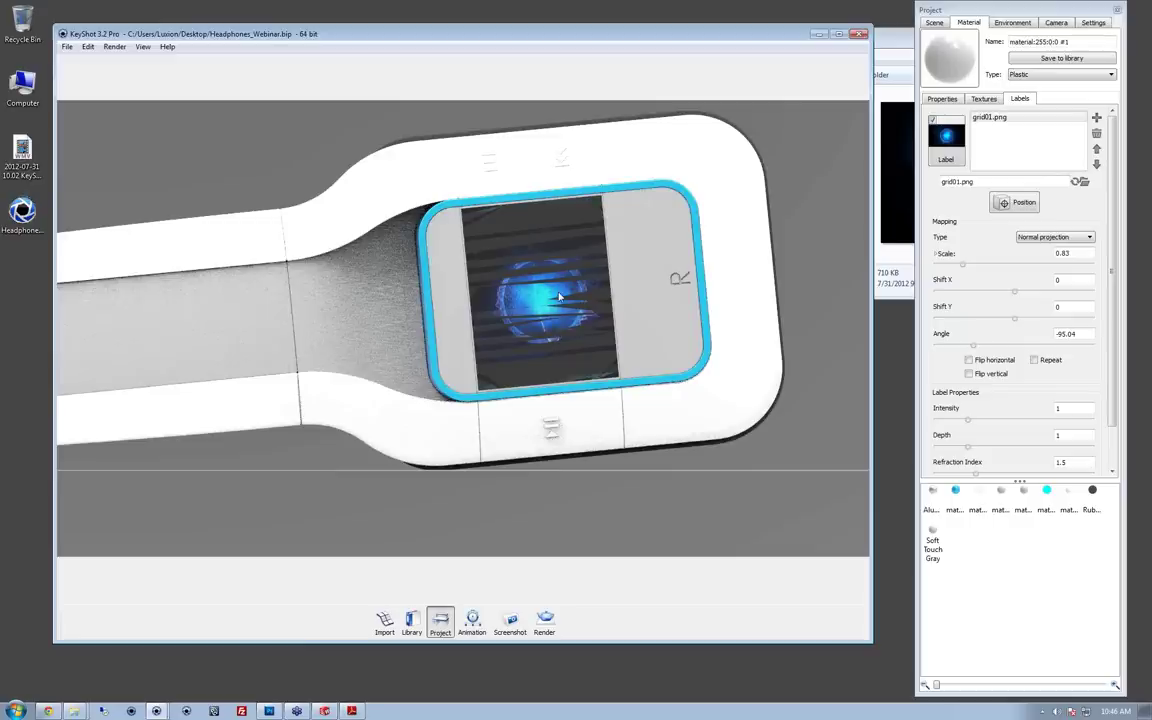
pyautogui.doubleClick(560, 300)
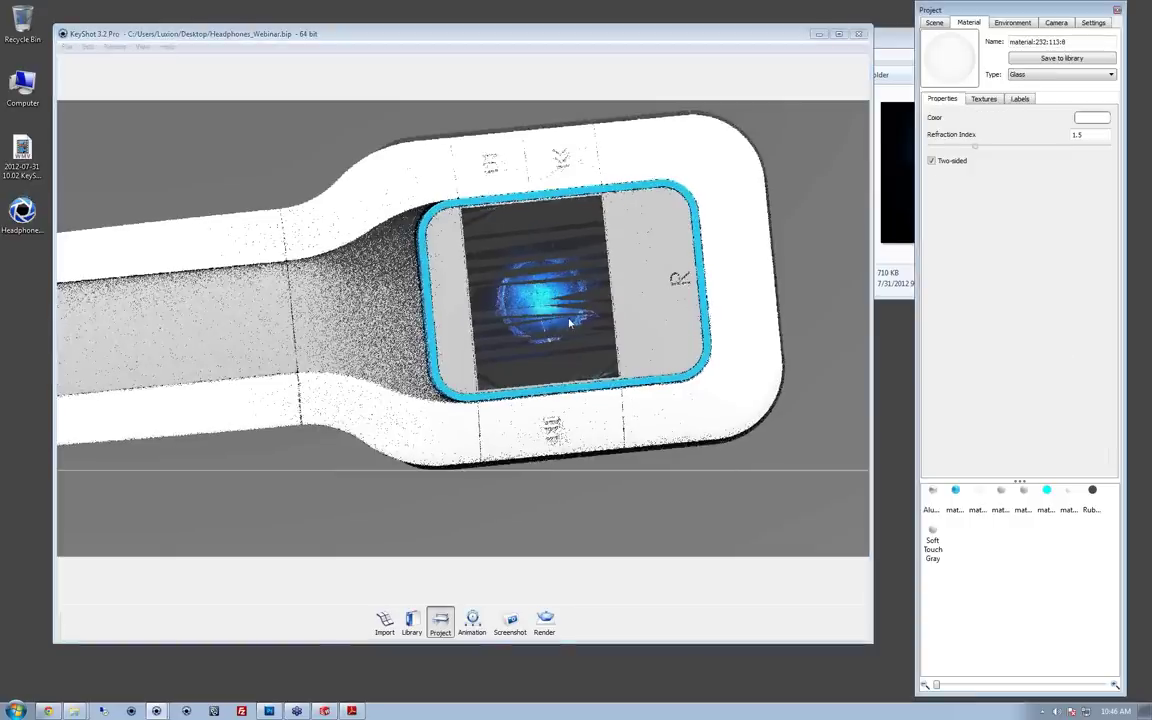
pyautogui.rightClick(569, 323)
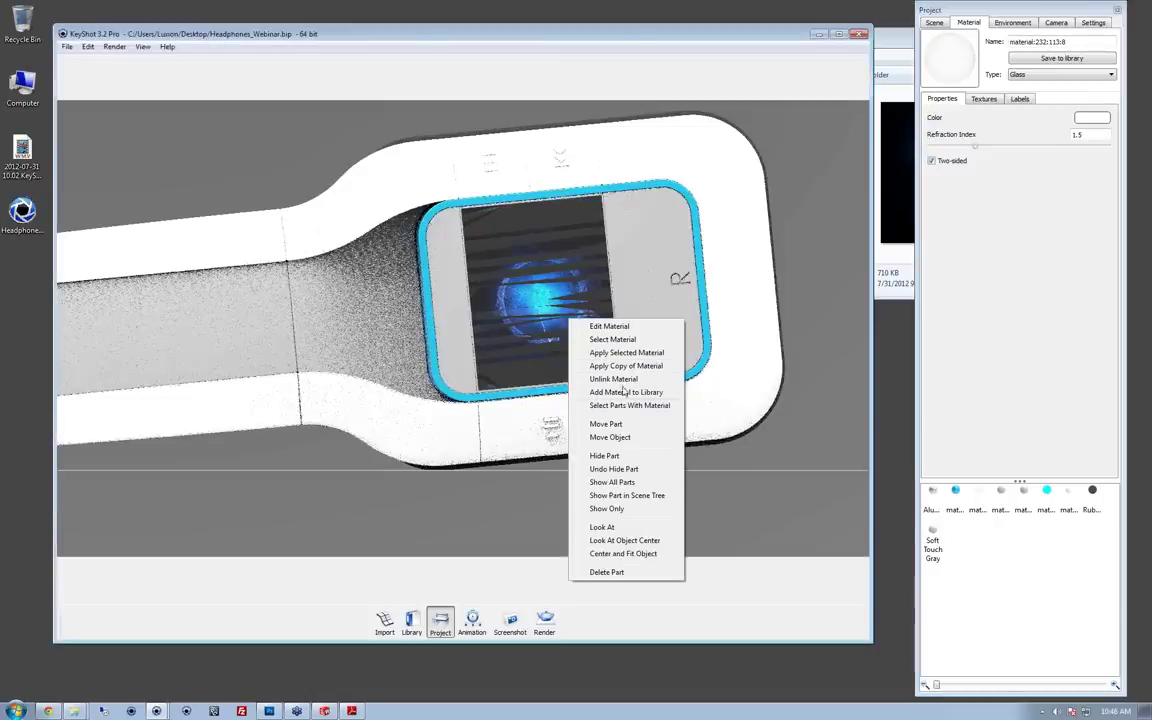
pyautogui.click(620, 428)
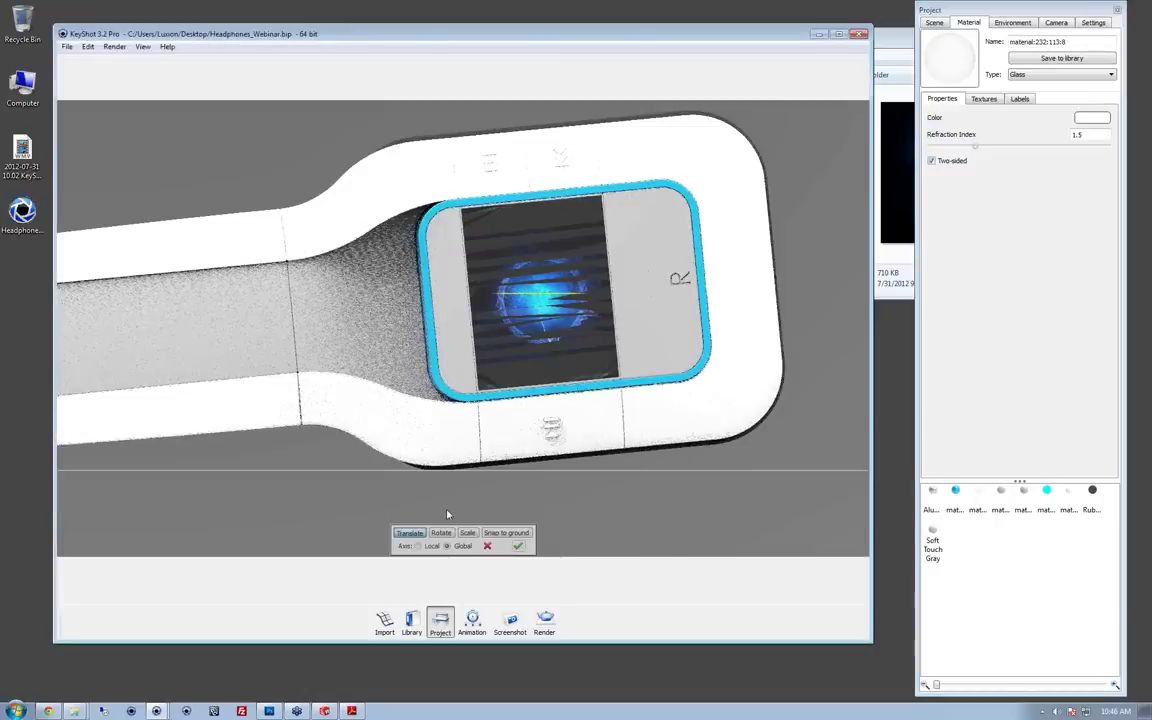
pyautogui.scroll(5, 674, 420)
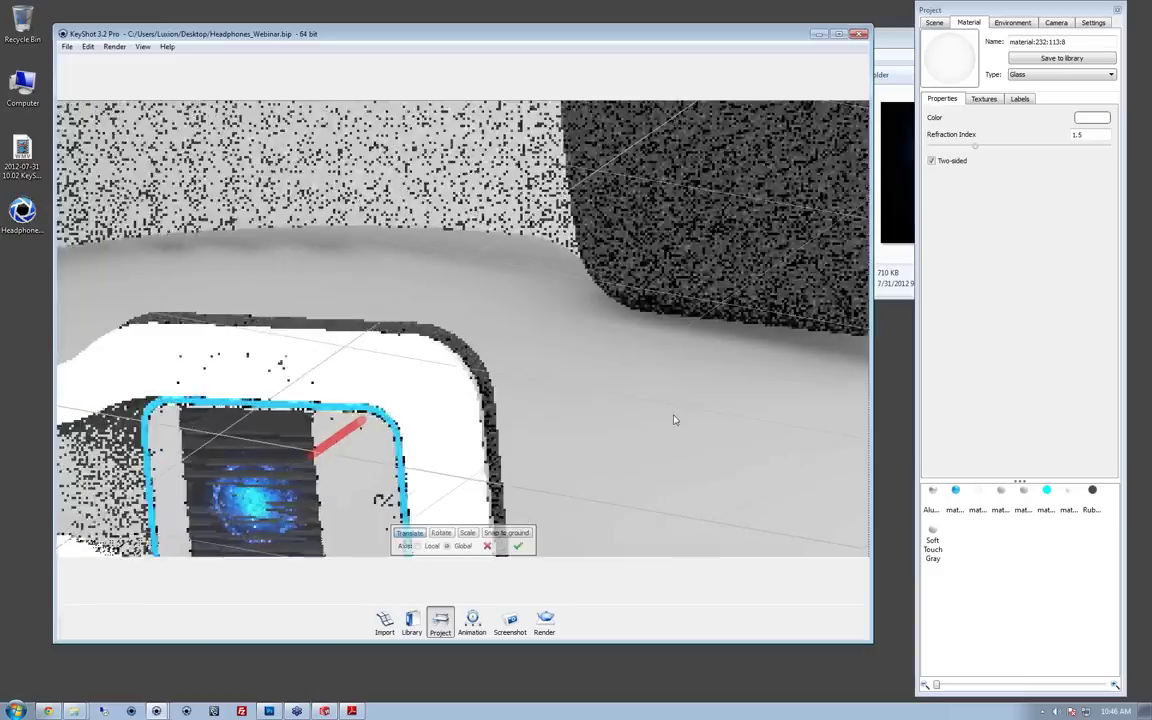
pyautogui.scroll(-5, 674, 420)
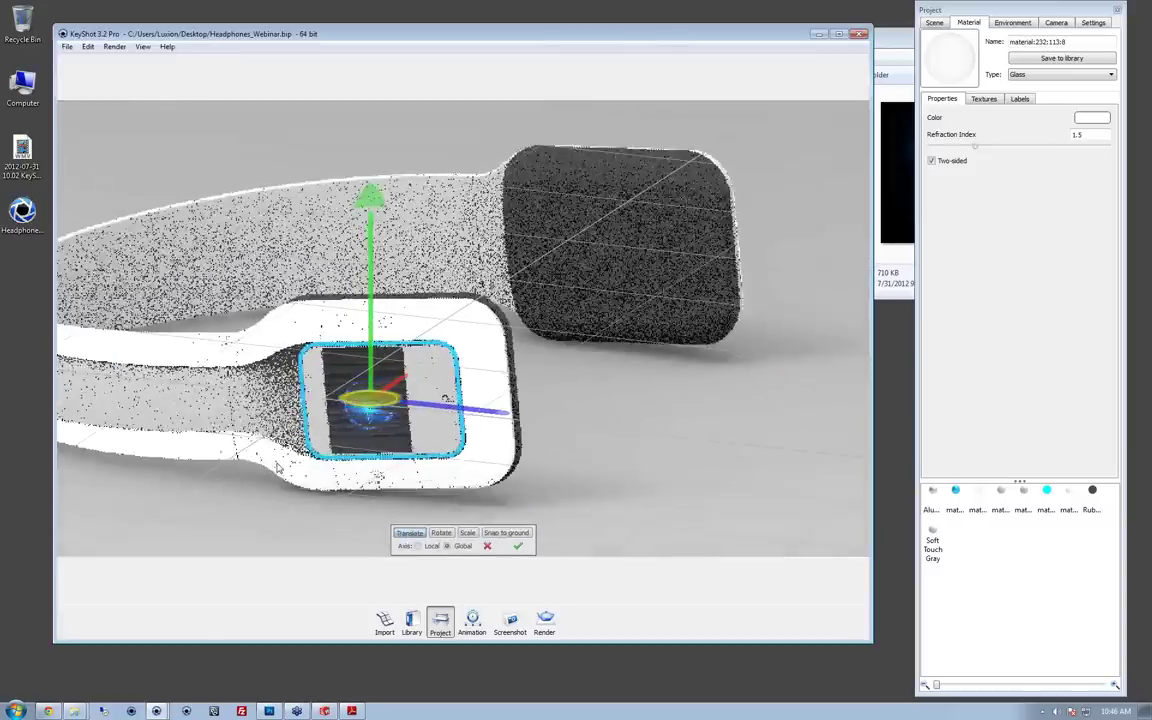
pyautogui.keyDown('alt'); pyautogui.moveTo(604, 404); pyautogui.dragTo(496, 465, button='right'); pyautogui.keyUp('alt')
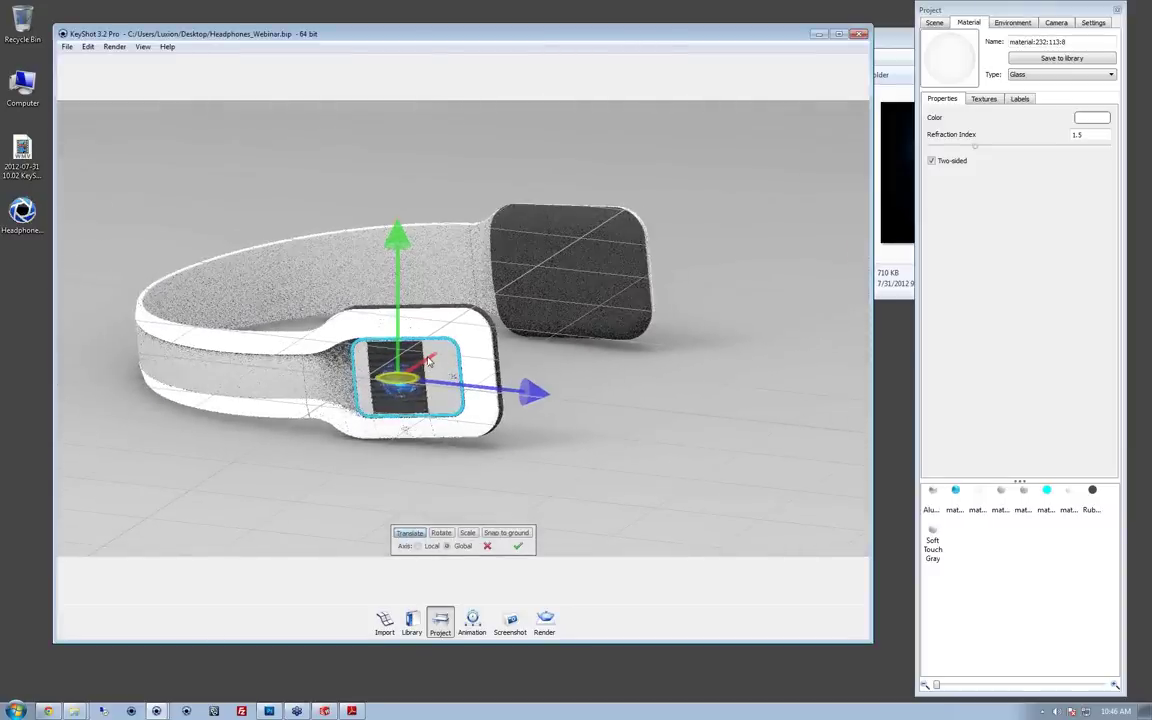
pyautogui.moveTo(428, 360); pyautogui.dragTo(431, 362)
pyautogui.click(517, 547)
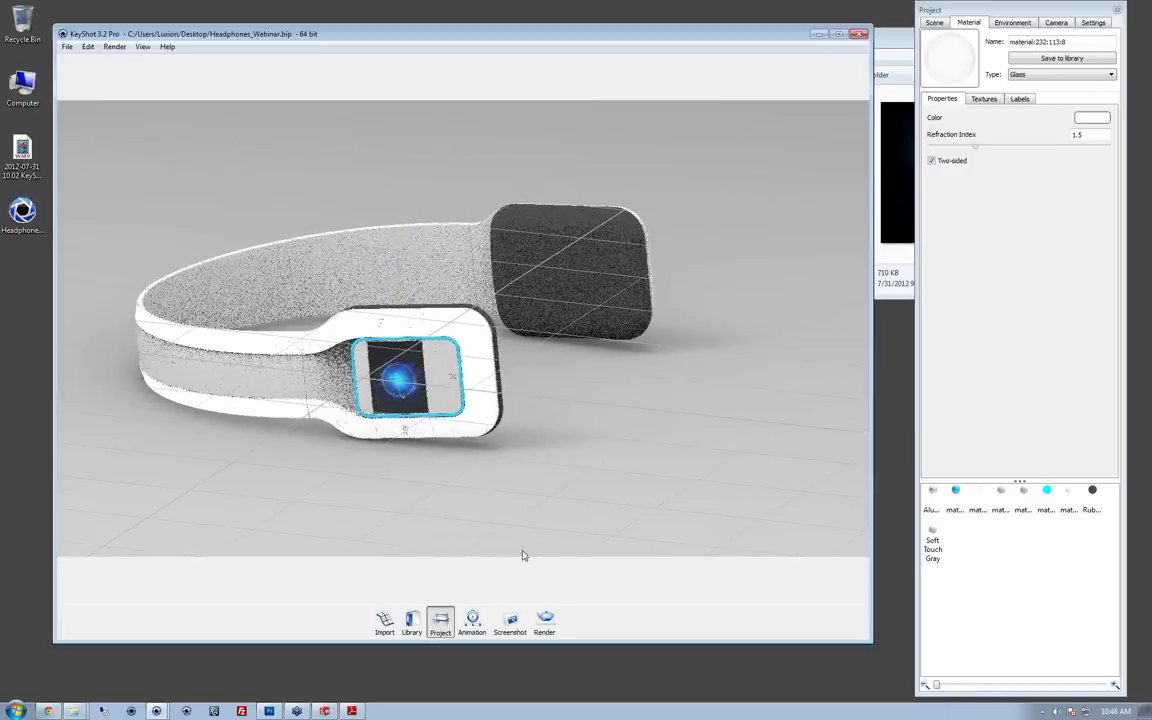
# Step: Turn off the ground grid in the environment settings
pyautogui.keyDown('alt'); pyautogui.moveTo(347, 450); pyautogui.dragTo(790, 350, button='right'); pyautogui.keyUp('alt')
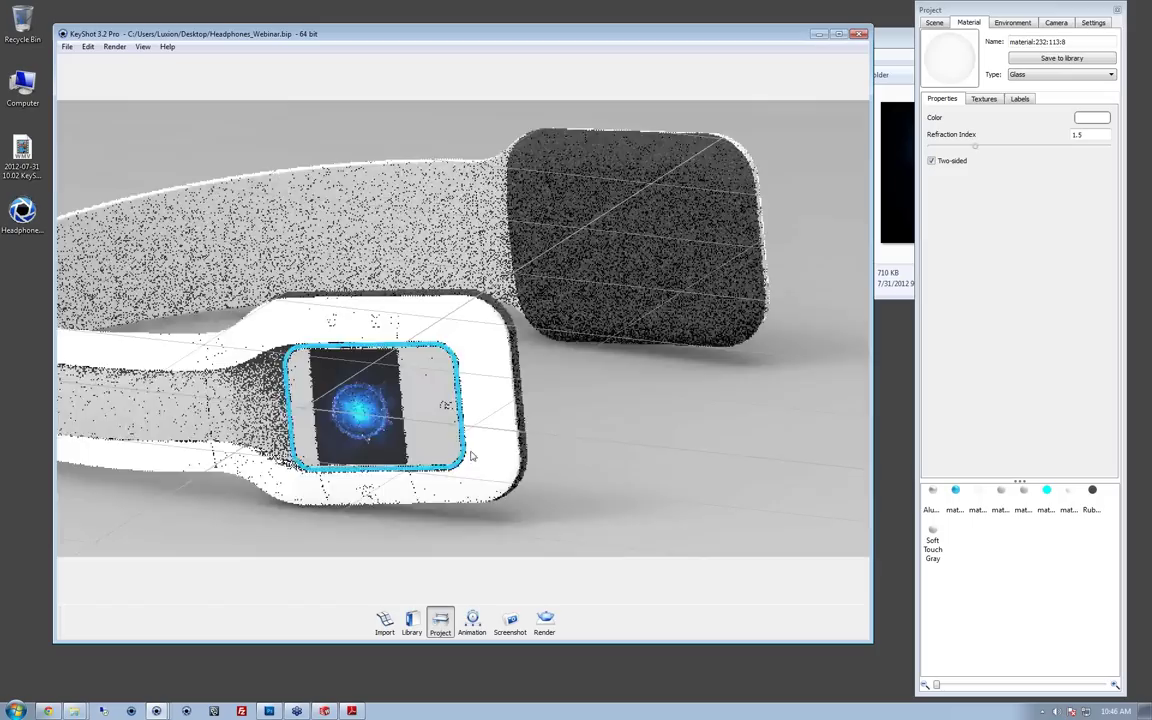
pyautogui.moveTo(470, 458); pyautogui.dragTo(590, 409, button='middle')
pyautogui.keyDown('alt'); pyautogui.moveTo(590, 409); pyautogui.dragTo(759, 329, button='right'); pyautogui.keyUp('alt')
pyautogui.moveTo(758, 329); pyautogui.dragTo(524, 413)
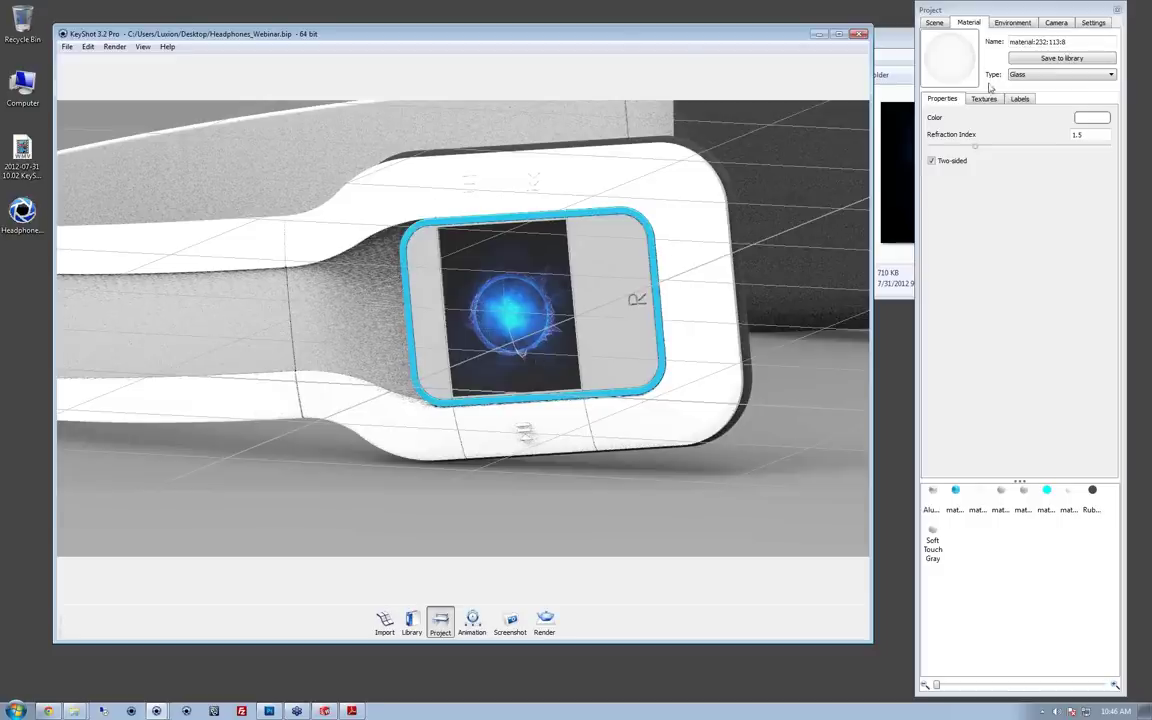
pyautogui.click(1013, 23)
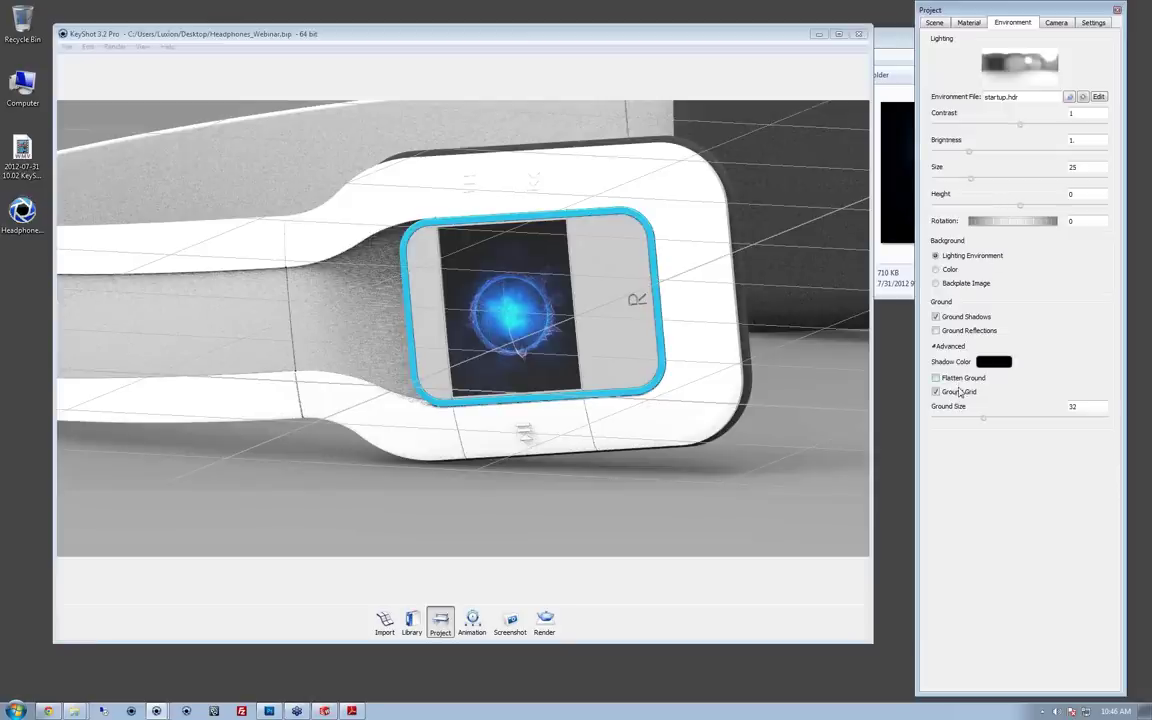
pyautogui.click(957, 395)
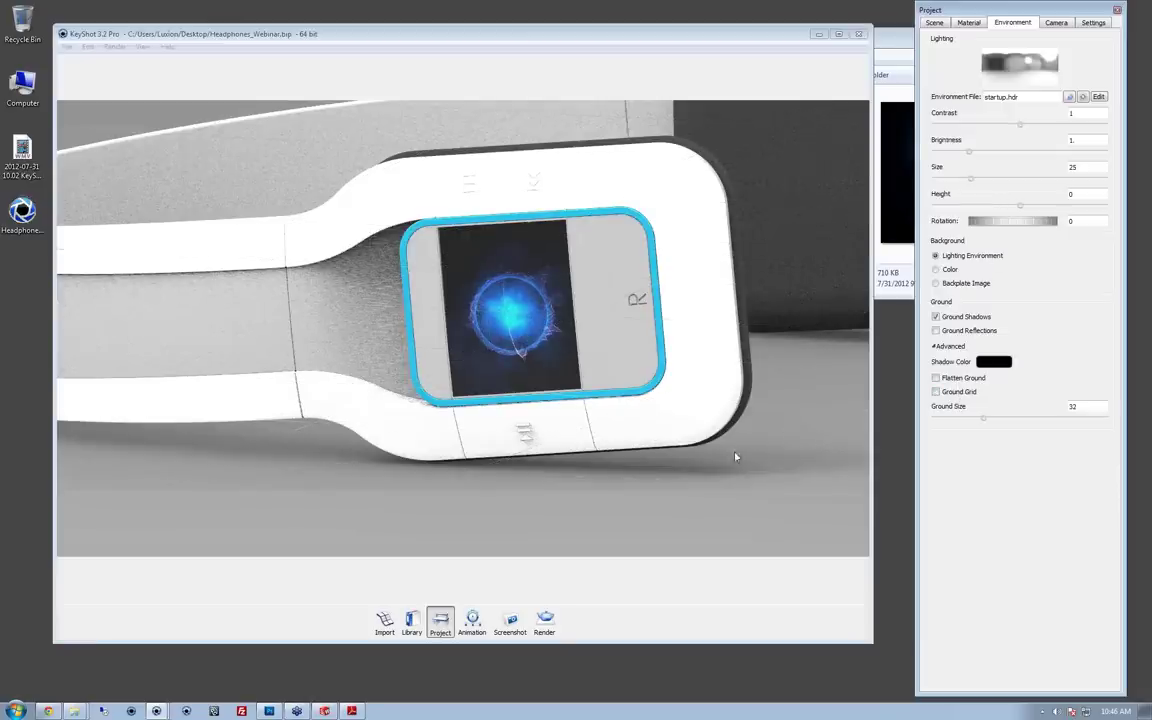
# Step: Frame the whole headphone model, open the library's environment collection and enlarge its thumbnails
pyautogui.moveTo(602, 426)
pyautogui.mouseDown()
pyautogui.moveTo(357, 454)
pyautogui.moveTo(391, 480)
pyautogui.moveTo(710, 381)
pyautogui.moveTo(676, 386)
pyautogui.moveTo(707, 368)
pyautogui.moveTo(717, 388)
pyautogui.moveTo(668, 393)
pyautogui.moveTo(652, 441)
pyautogui.moveTo(584, 440)
pyautogui.mouseUp()
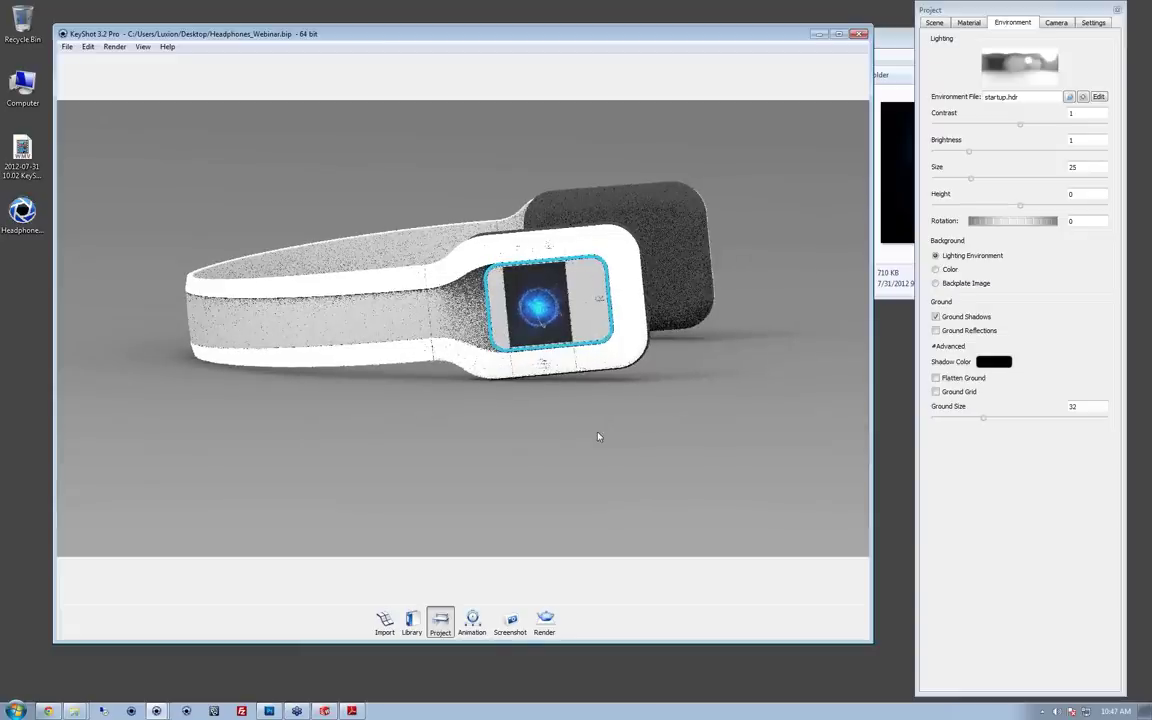
pyautogui.moveTo(663, 417); pyautogui.dragTo(663, 440, button='middle')
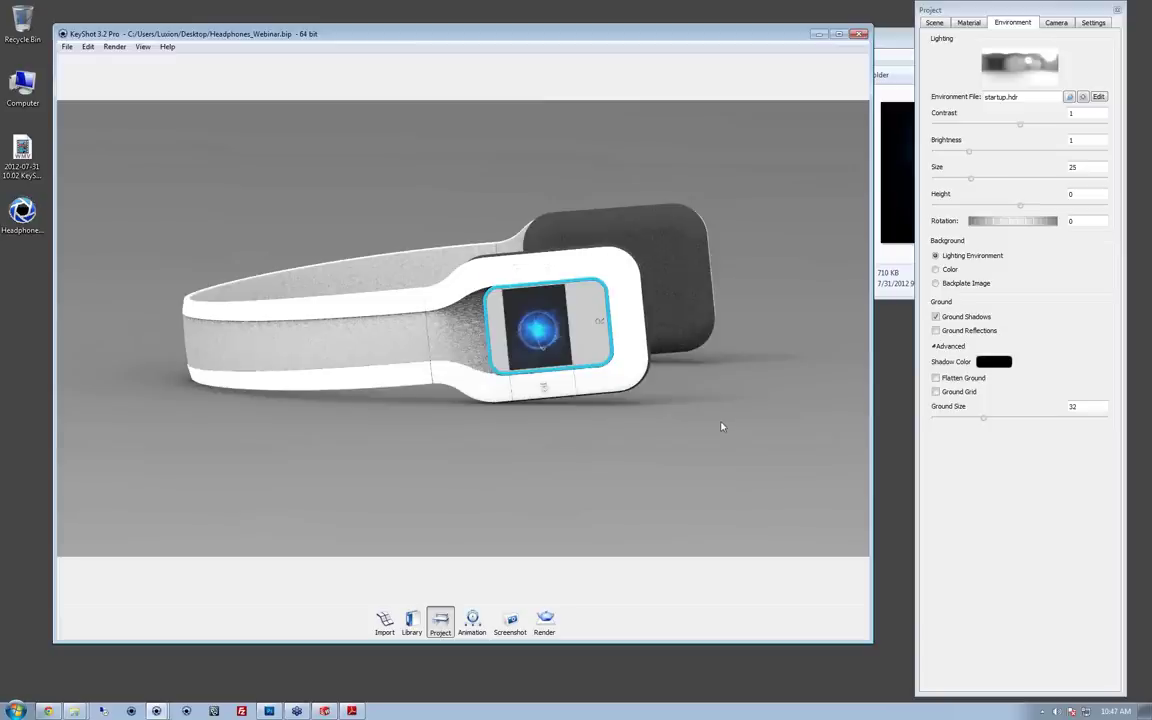
pyautogui.moveTo(452, 479); pyautogui.dragTo(581, 458)
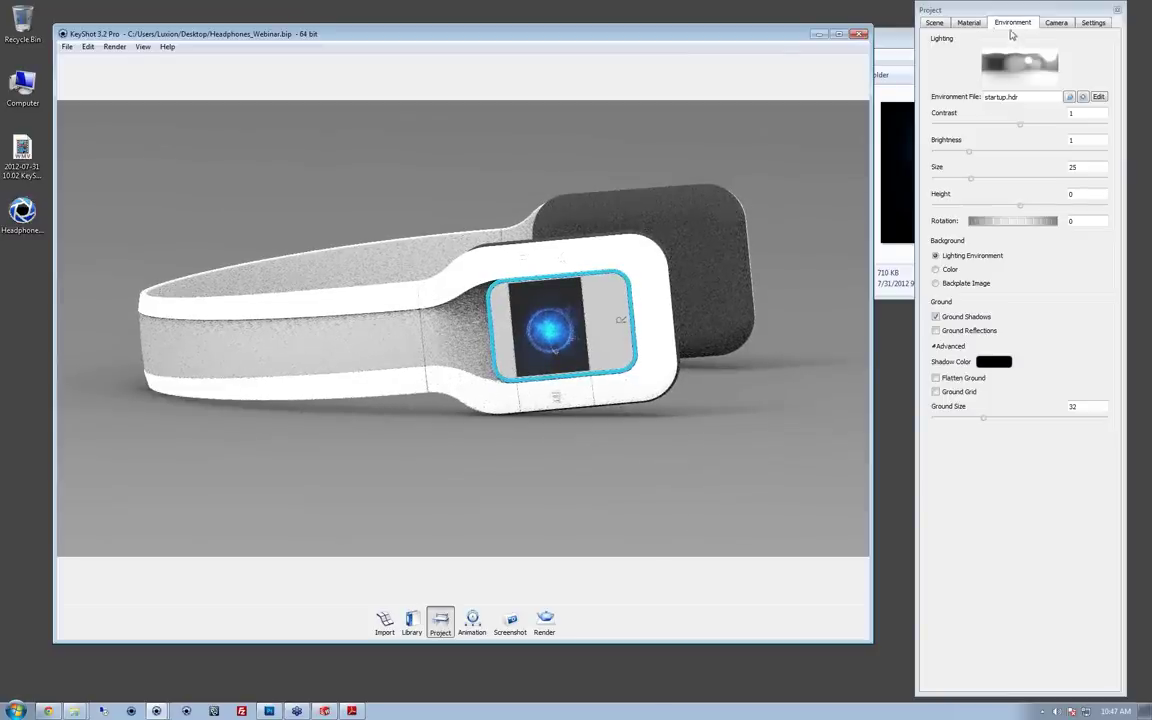
pyautogui.click(1012, 27)
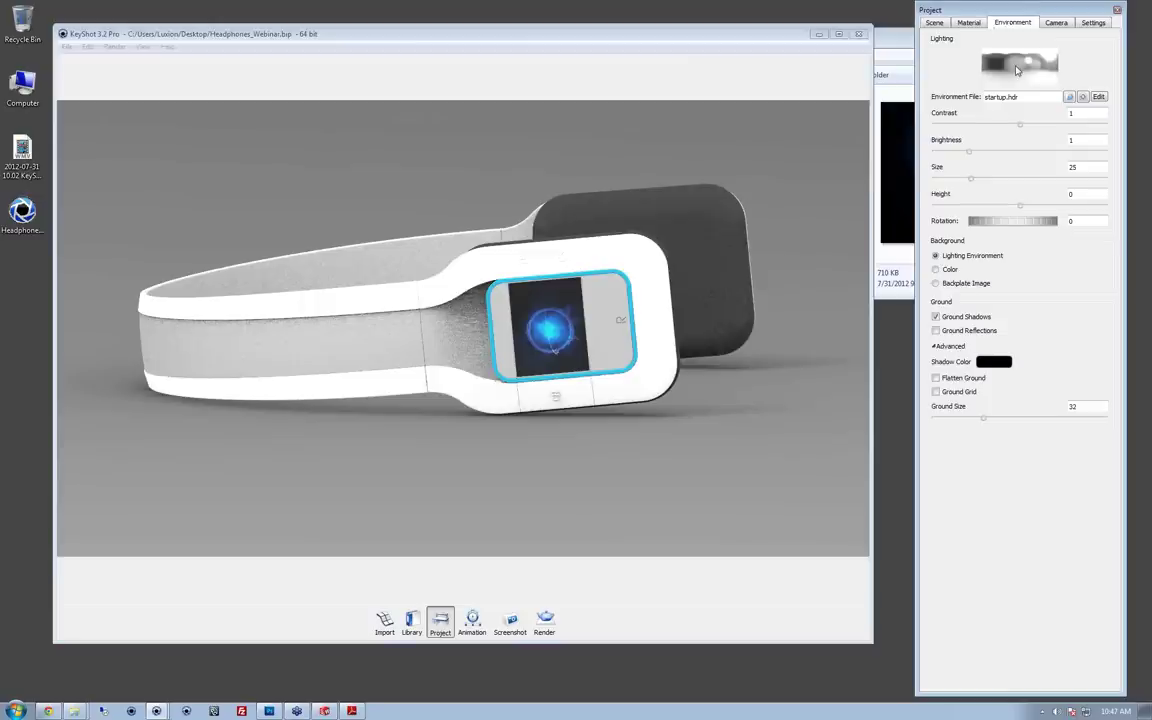
pyautogui.moveTo(1015, 70)
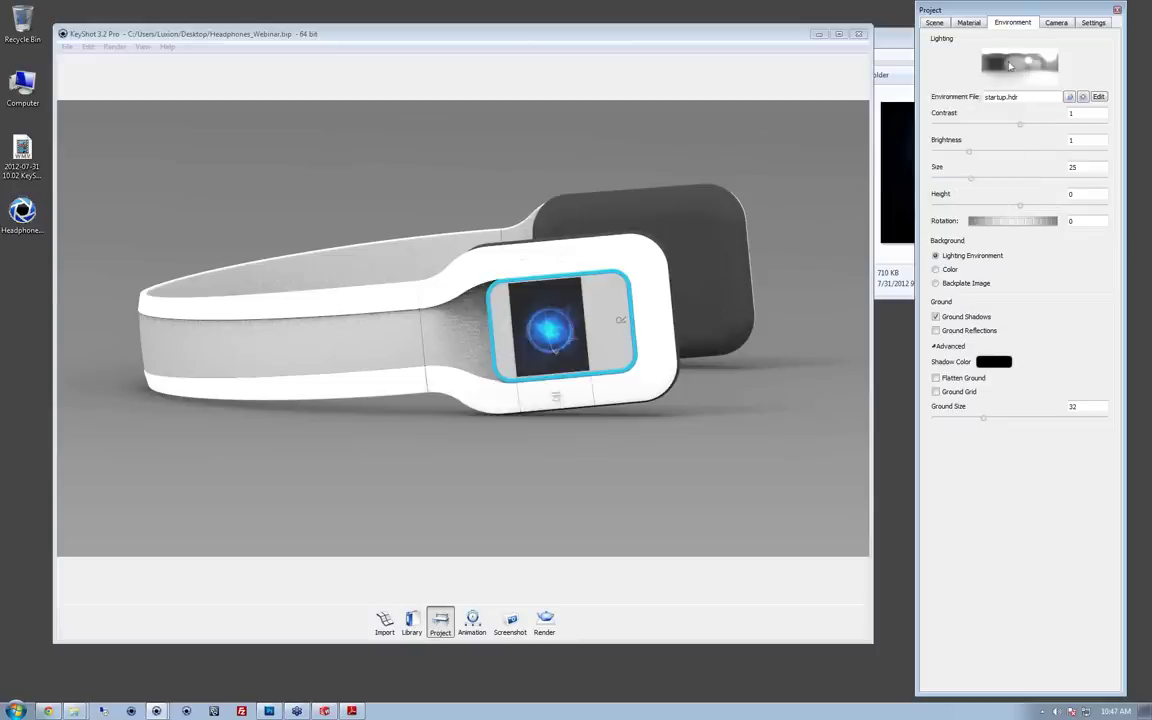
pyautogui.click(411, 620)
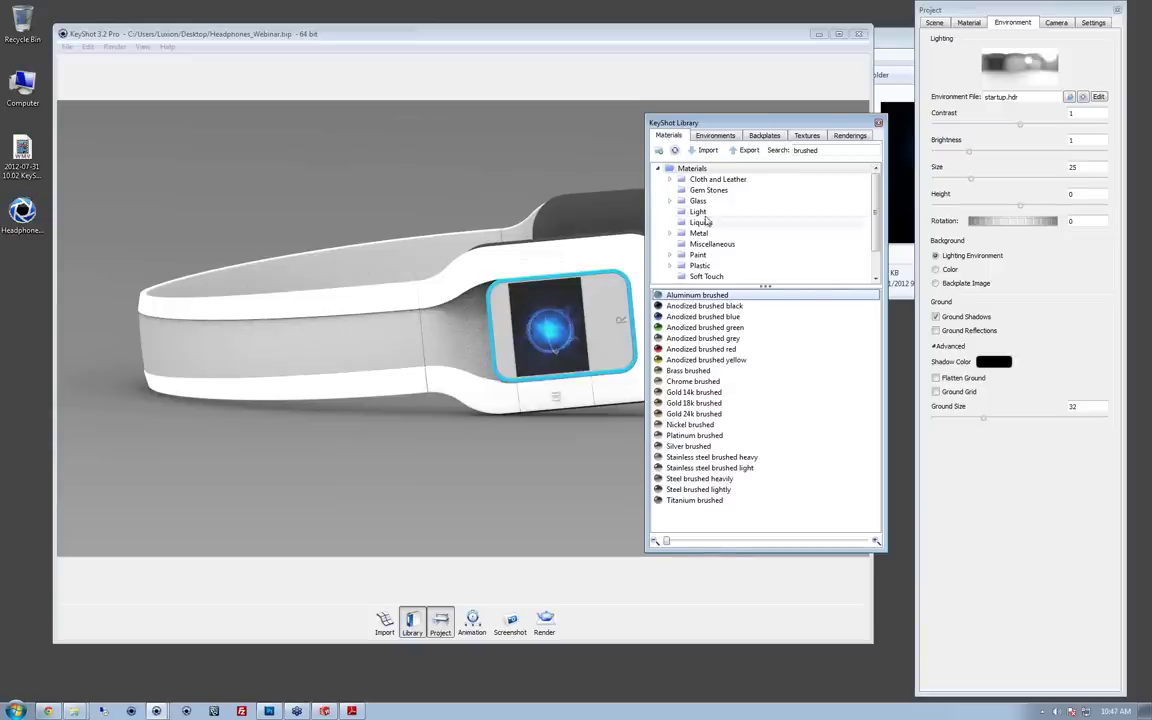
pyautogui.click(728, 136)
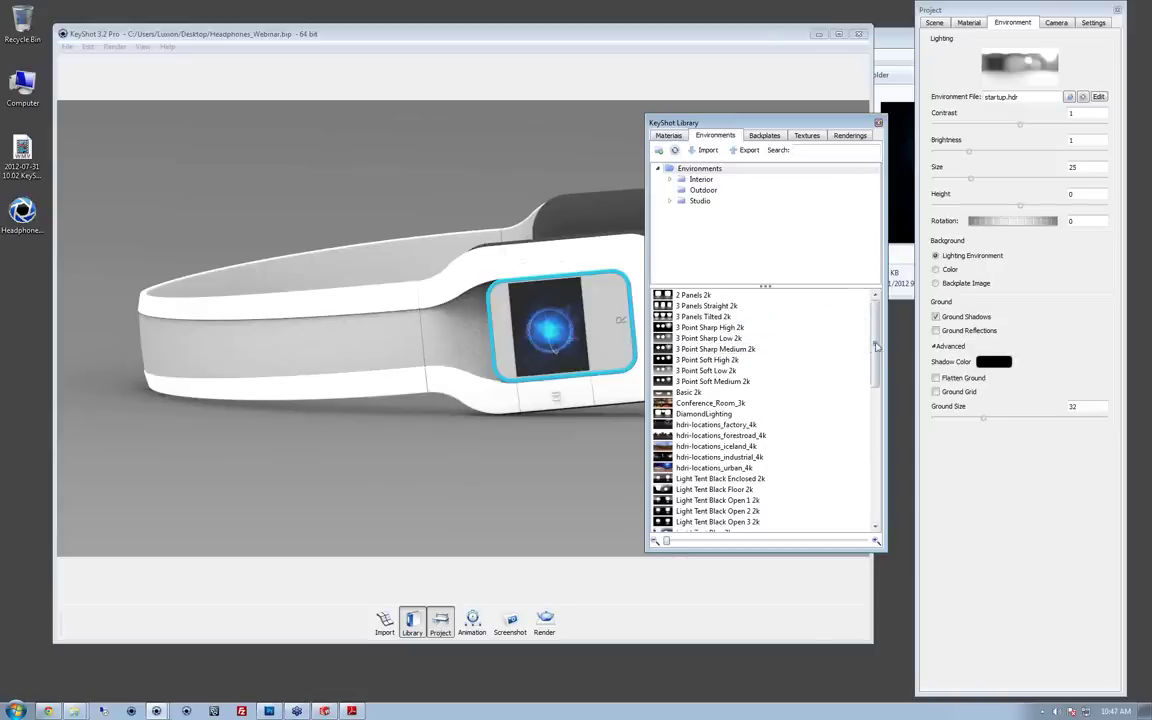
pyautogui.moveTo(667, 542); pyautogui.dragTo(750, 576)
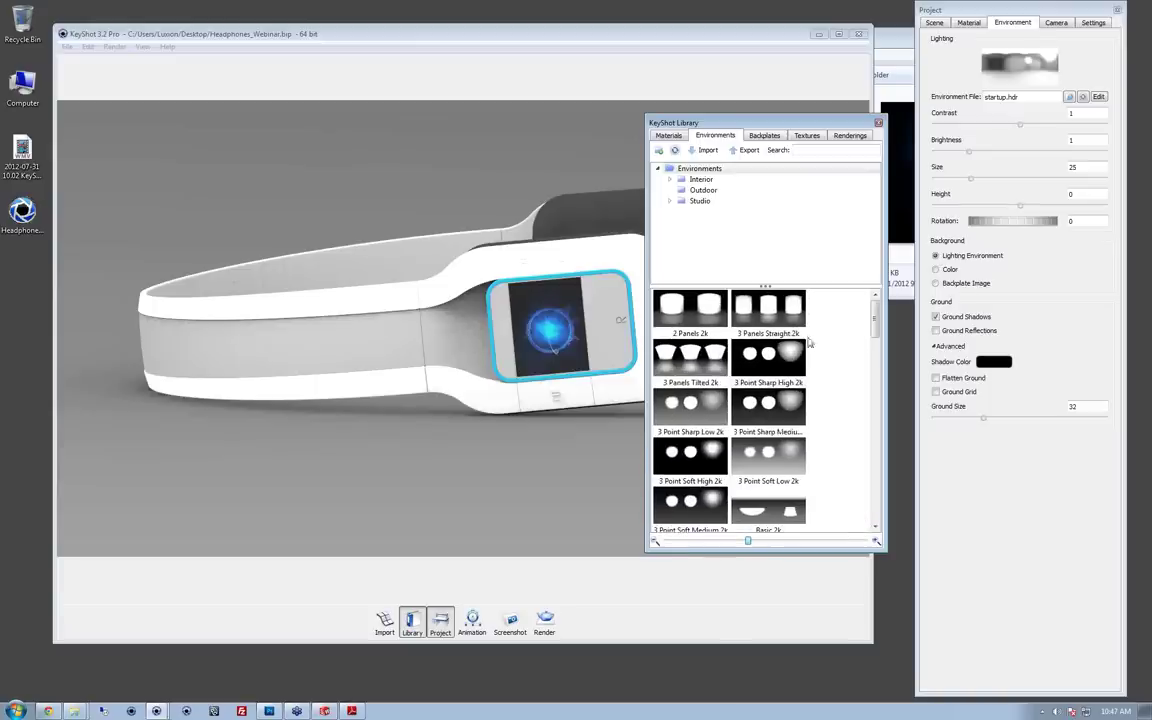
# Step: Try the 3 Point Sharp High 2k and 3 Point Soft High 2k environments, previewing the latter against a plain colour background
pyautogui.moveTo(792, 365); pyautogui.dragTo(527, 466)
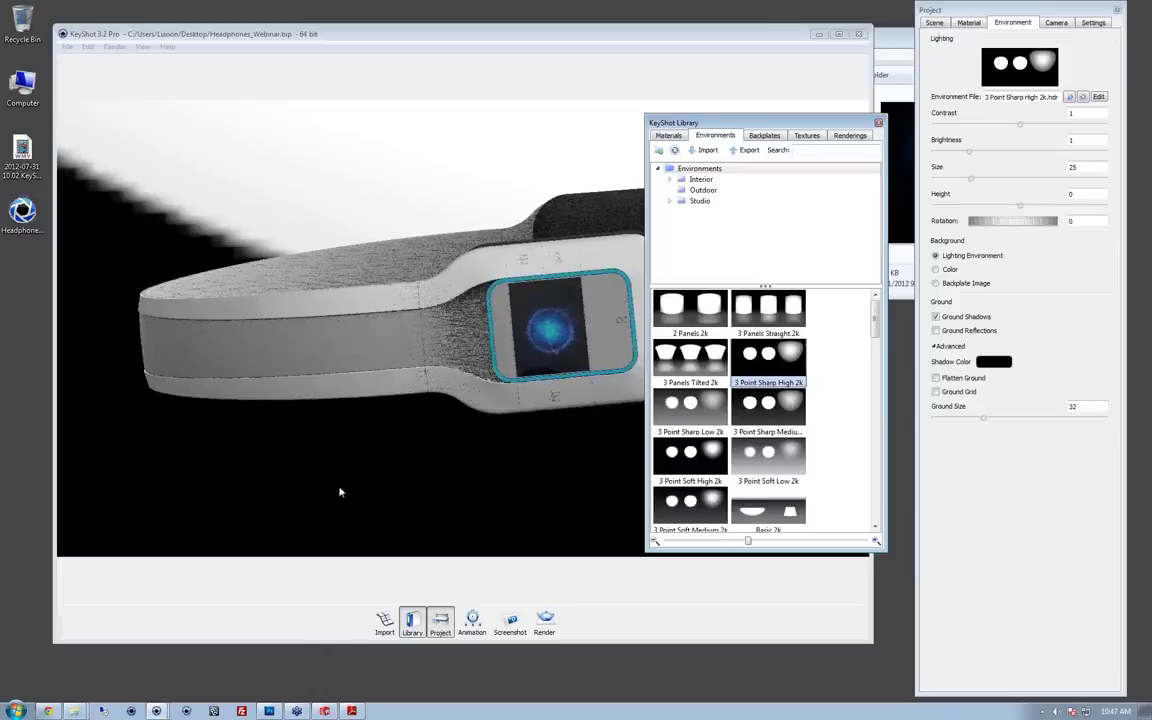
pyautogui.moveTo(690, 455); pyautogui.dragTo(498, 464)
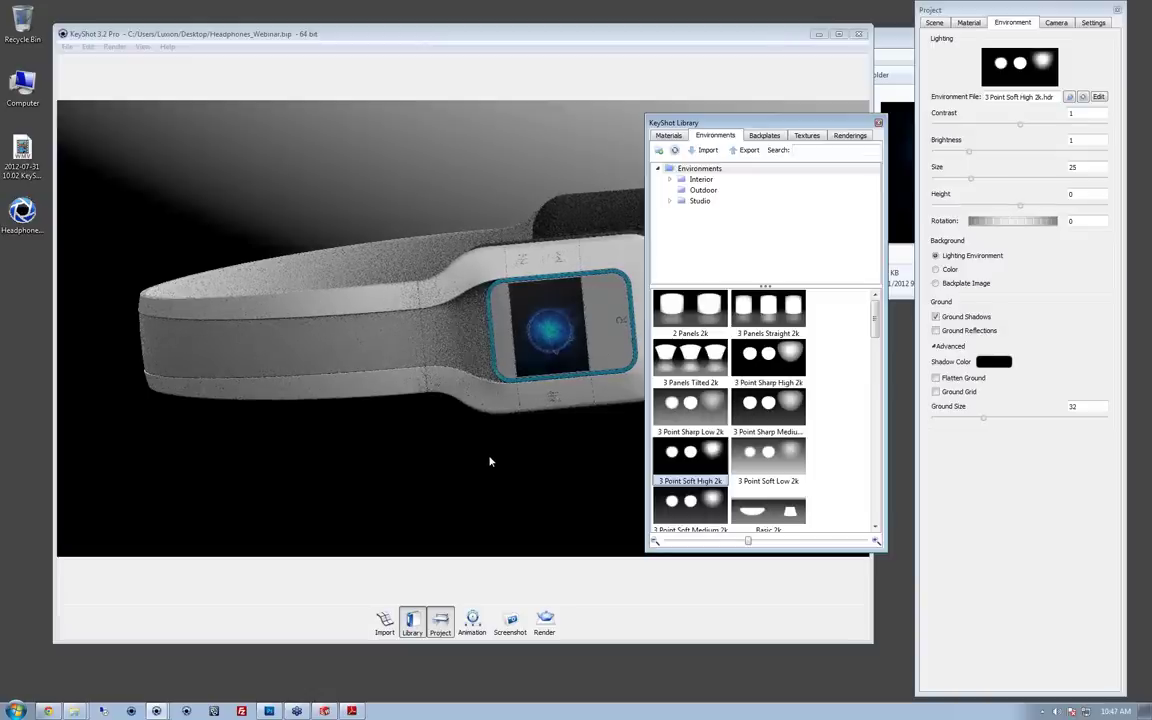
pyautogui.press('c')
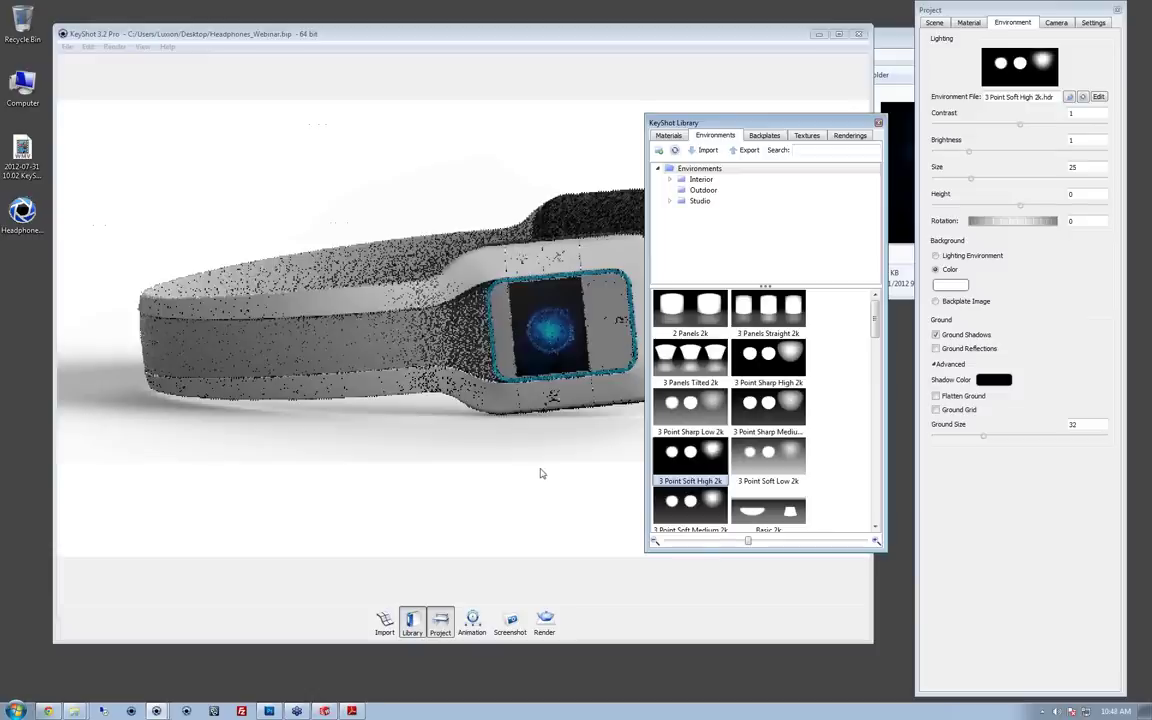
pyautogui.press('c')
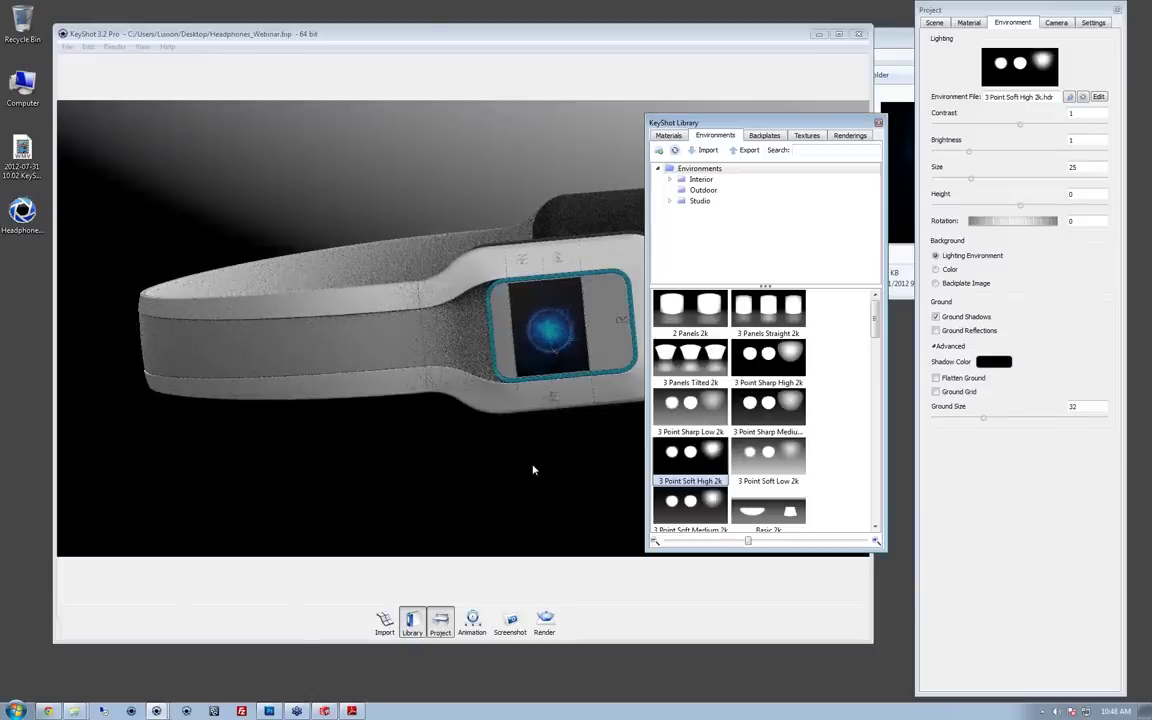
# Step: Examine the hotkey list for the camera, environment and background mode shortcuts, and close it
pyautogui.press('k')
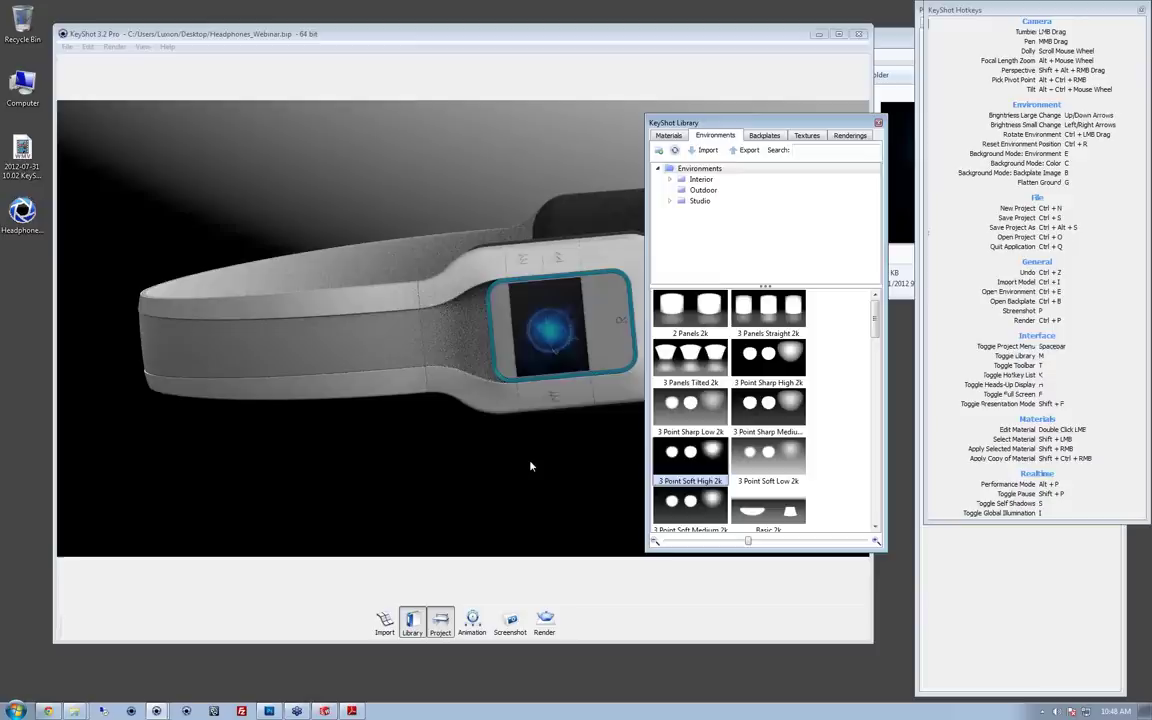
pyautogui.press('k')
pyautogui.press('k')
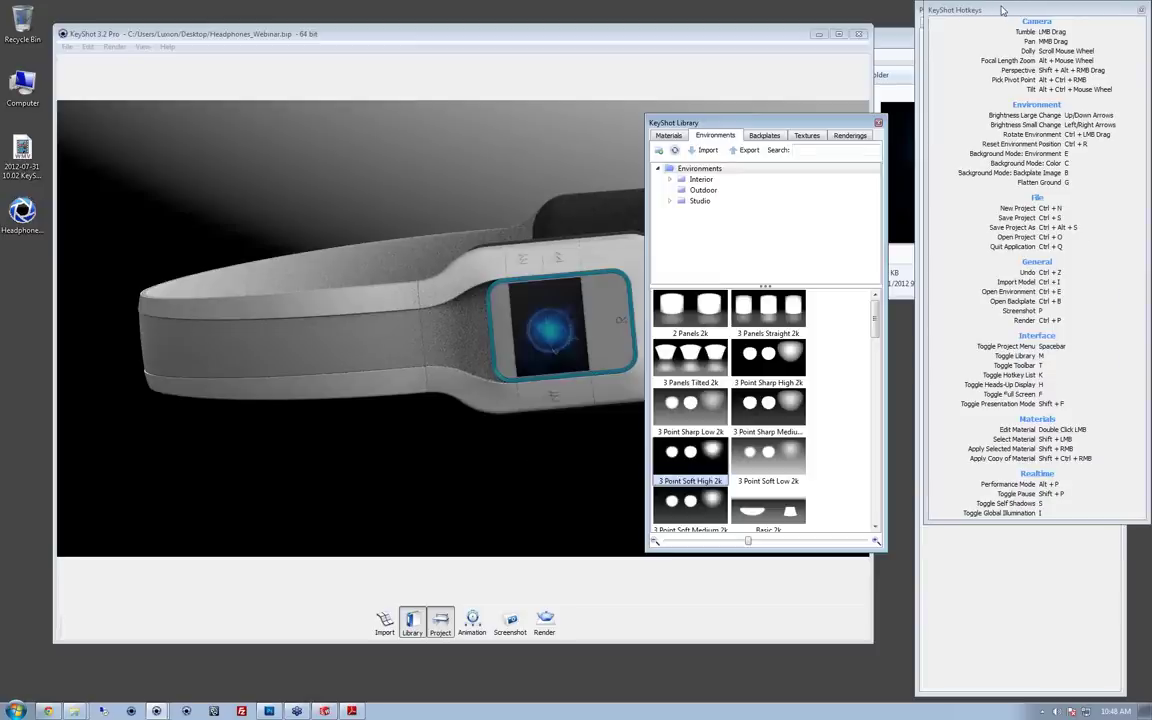
pyautogui.moveTo(1003, 10); pyautogui.dragTo(973, 56)
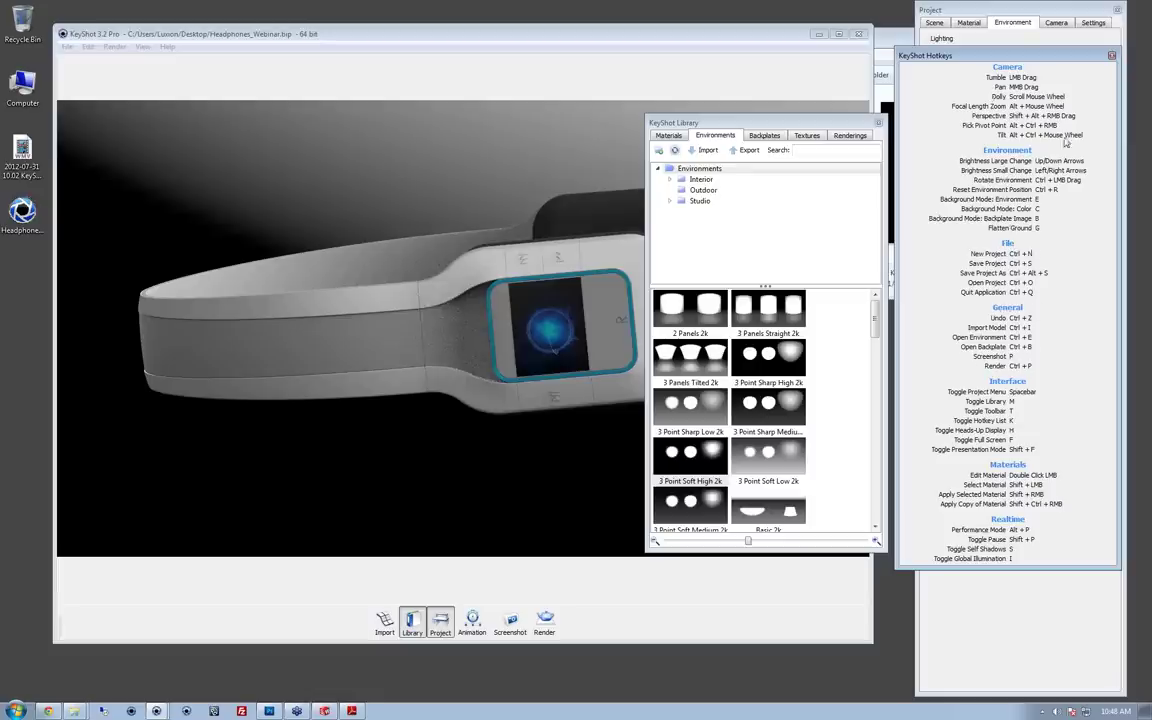
pyautogui.click(1112, 57)
# Step: Try the Overhead Panel Soft Spots environment on the headphones and replace it with Light Tent White Open 3 2k
pyautogui.moveTo(861, 125); pyautogui.dragTo(968, 149)
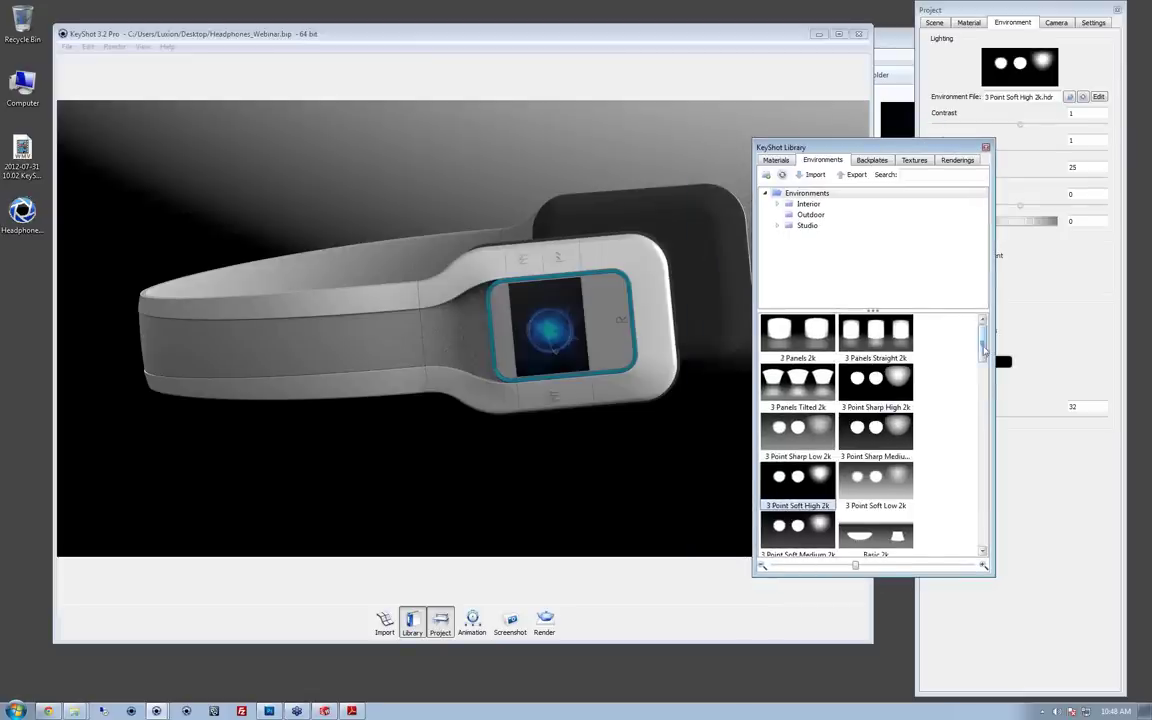
pyautogui.moveTo(983, 345); pyautogui.dragTo(983, 522)
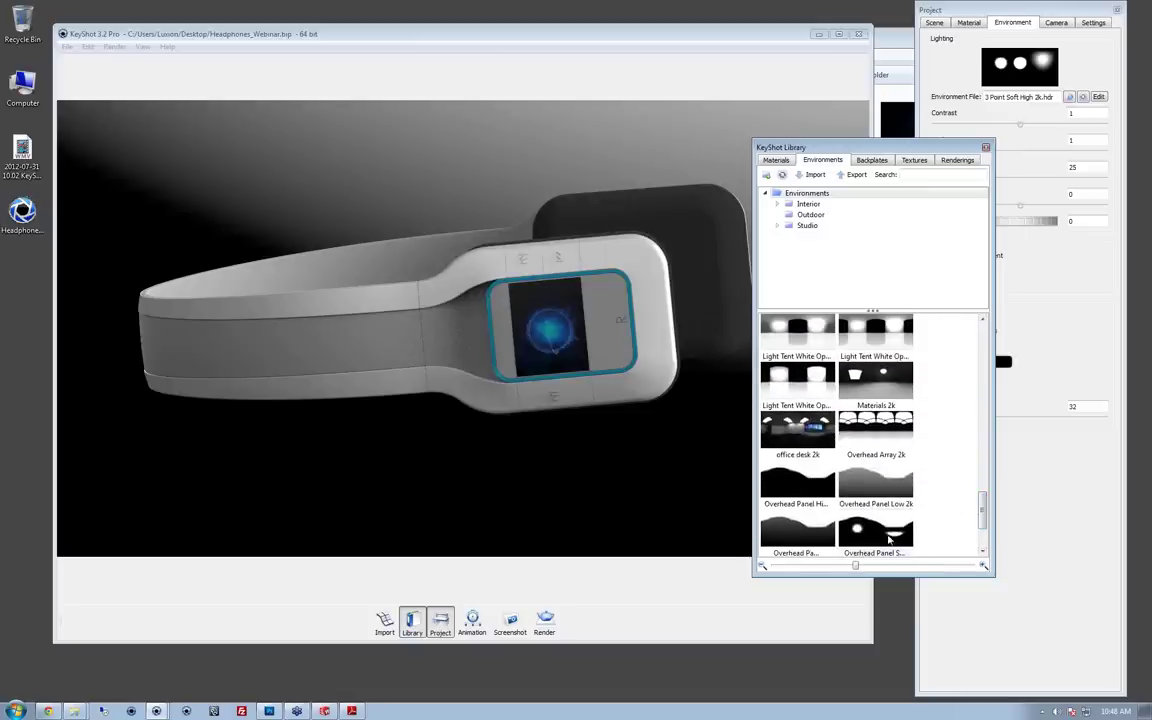
pyautogui.moveTo(876, 530); pyautogui.dragTo(509, 494)
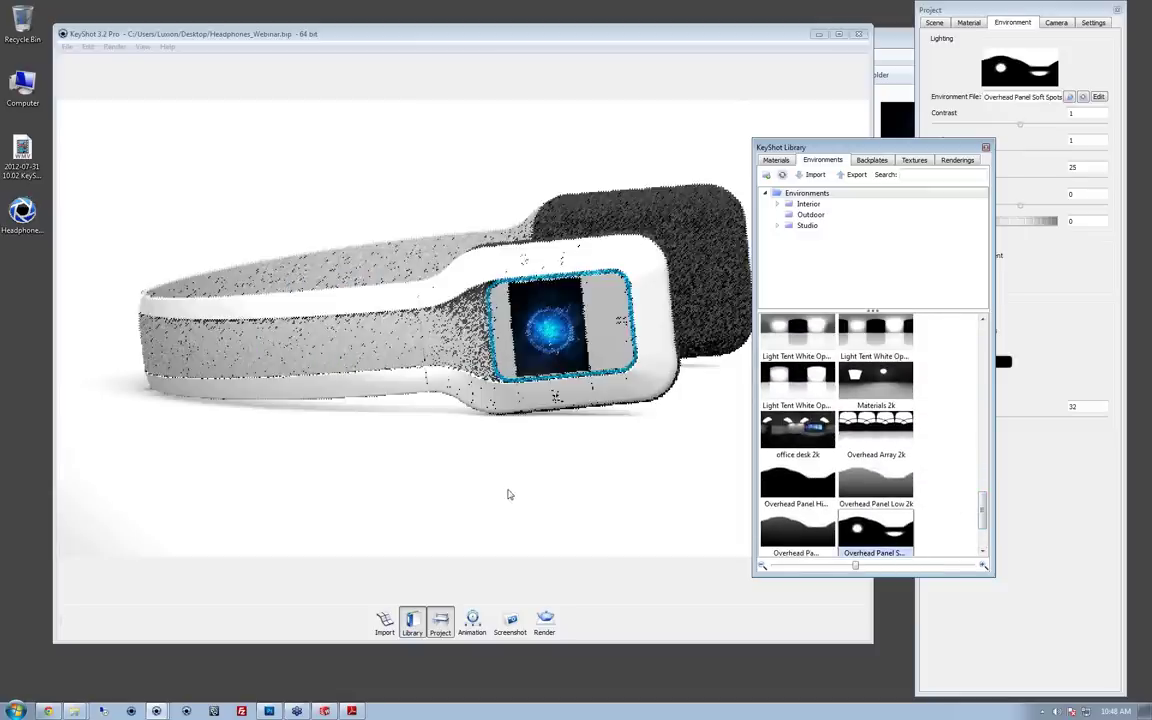
pyautogui.moveTo(982, 522); pyautogui.dragTo(982, 533)
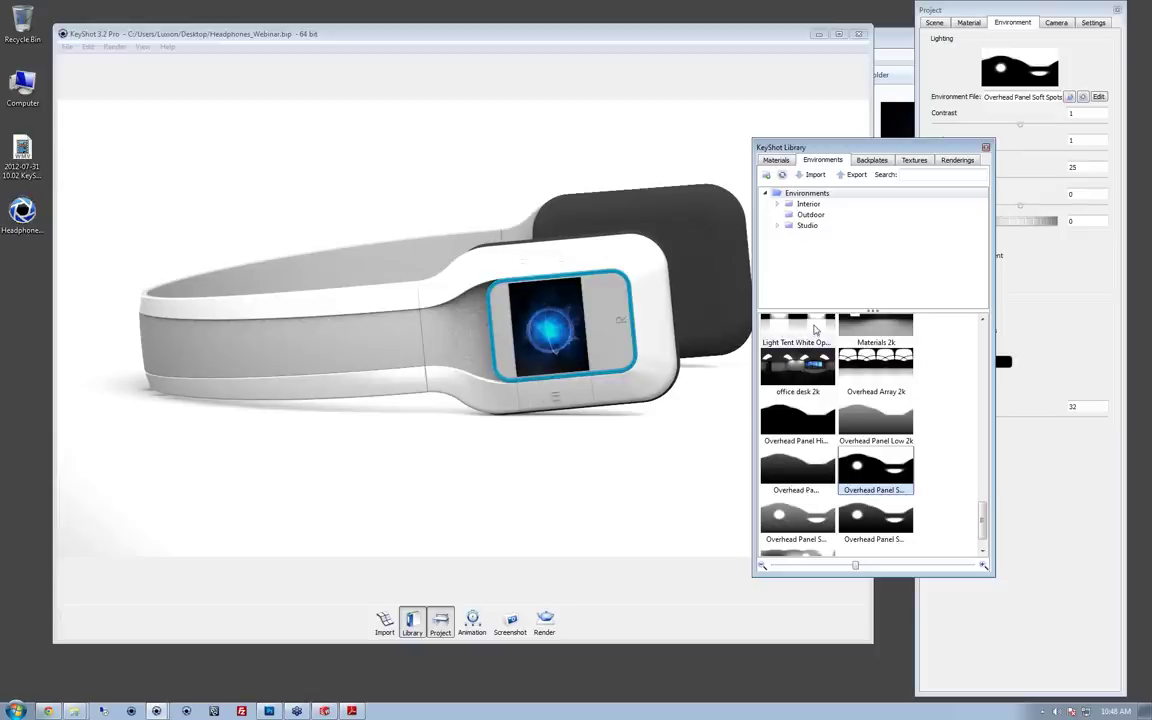
pyautogui.moveTo(815, 330); pyautogui.dragTo(625, 447)
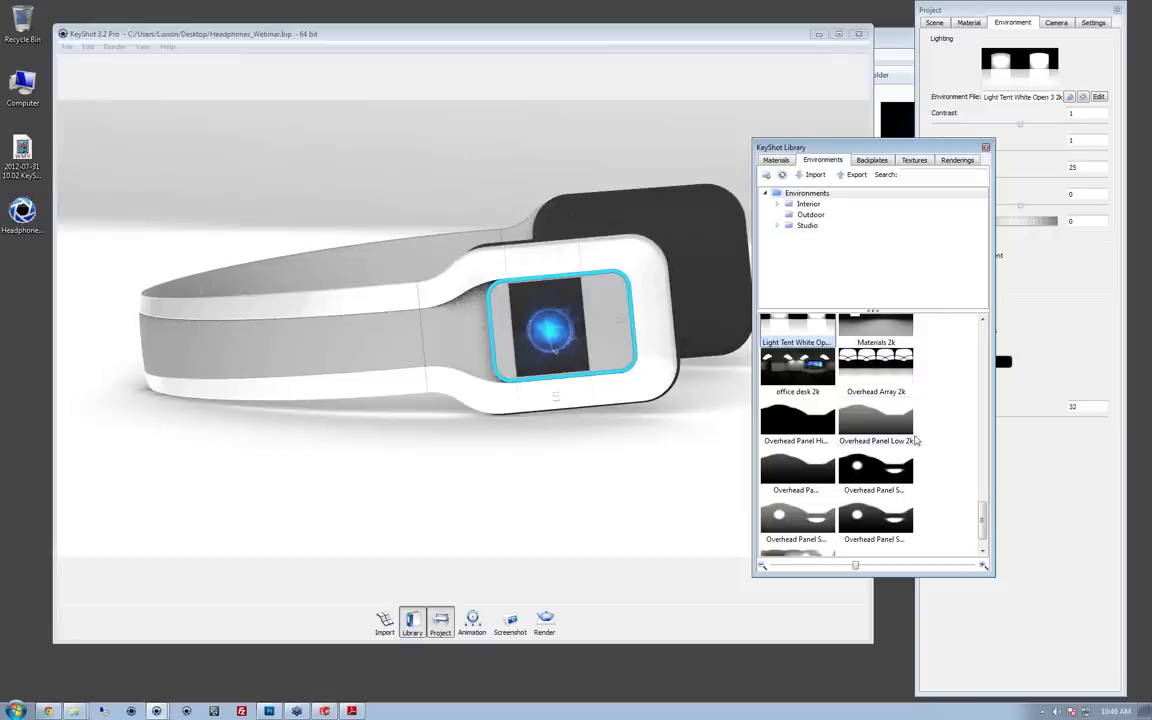
# Step: Apply the Overhead Panel Soft Spots High 2k environment with a white colour background and rotate the lighting to about 287.5
pyautogui.moveTo(895, 480); pyautogui.dragTo(586, 468)
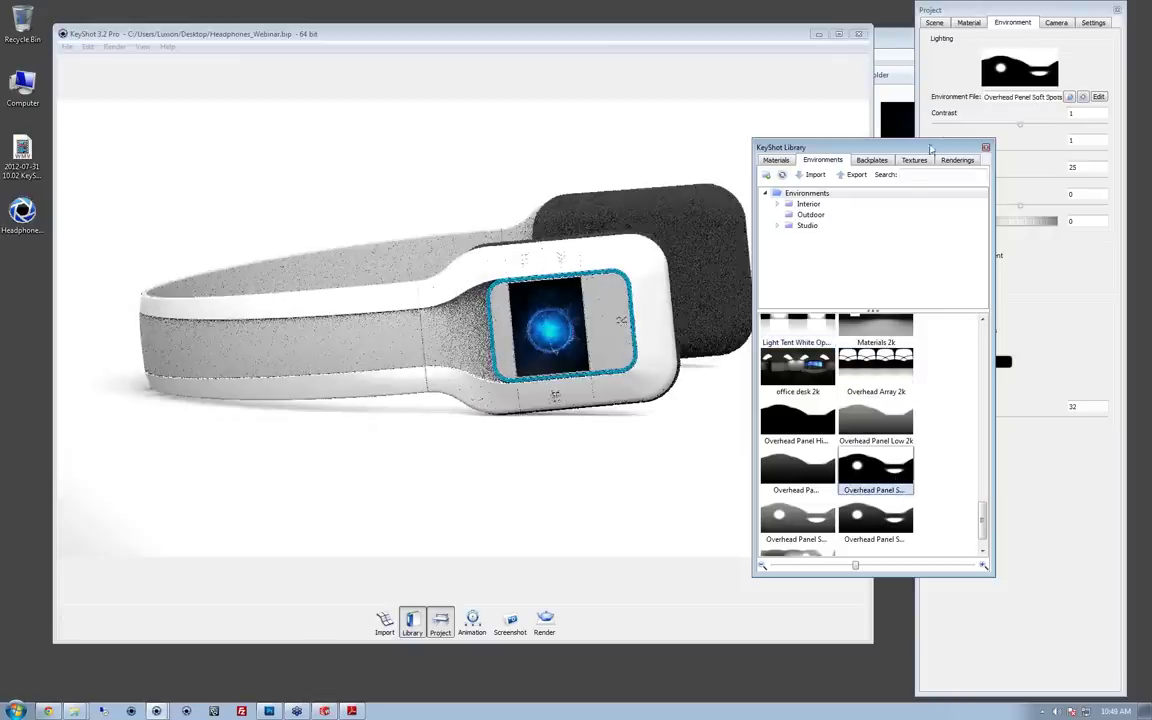
pyautogui.click(1006, 115)
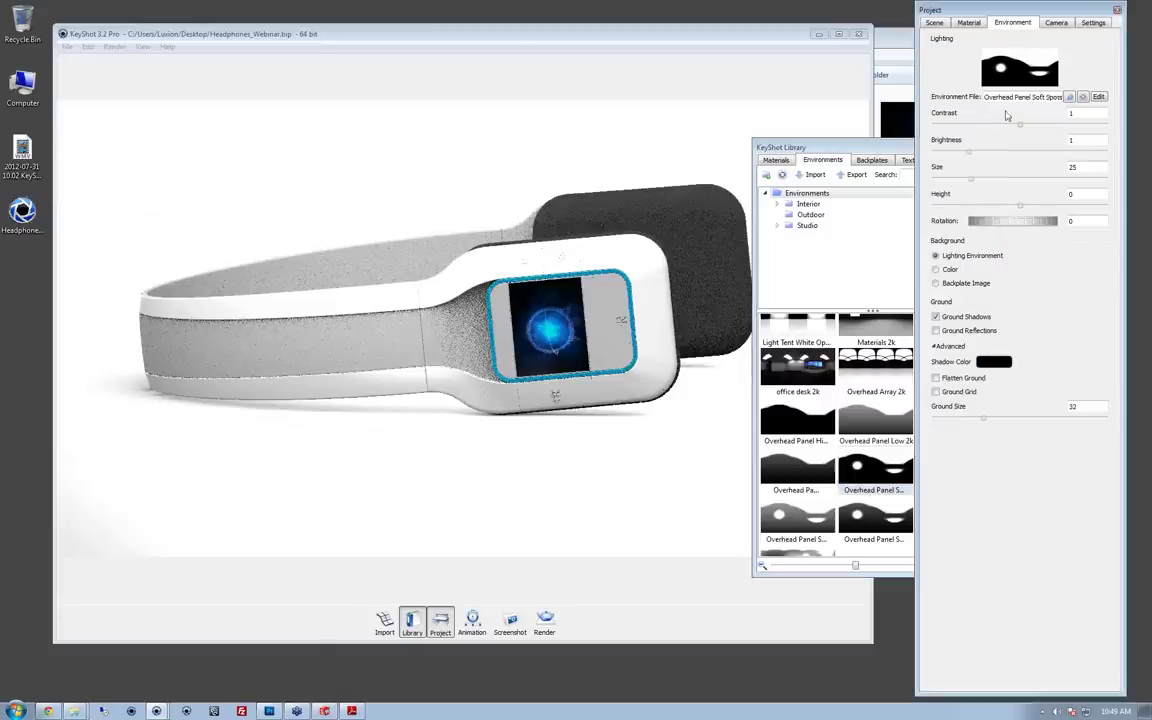
pyautogui.click(831, 151)
pyautogui.moveTo(831, 151); pyautogui.dragTo(841, 156)
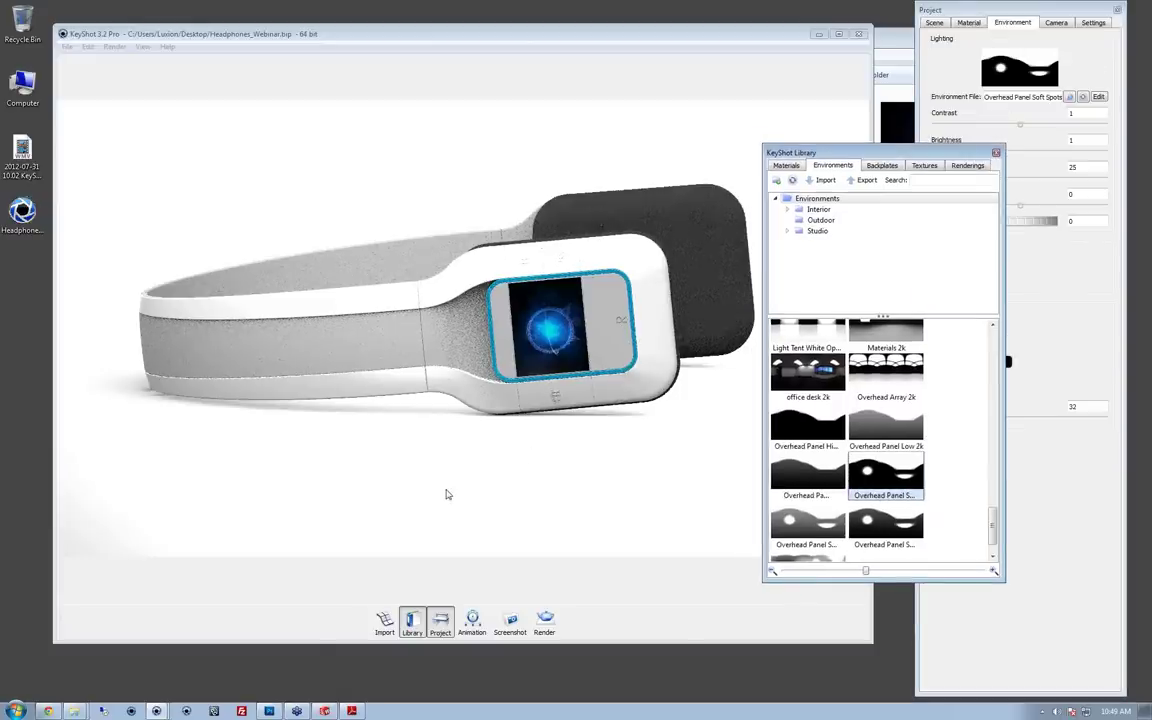
pyautogui.keyDown('ctrl'); pyautogui.moveTo(391, 494); pyautogui.dragTo(458, 466); pyautogui.keyUp('ctrl')
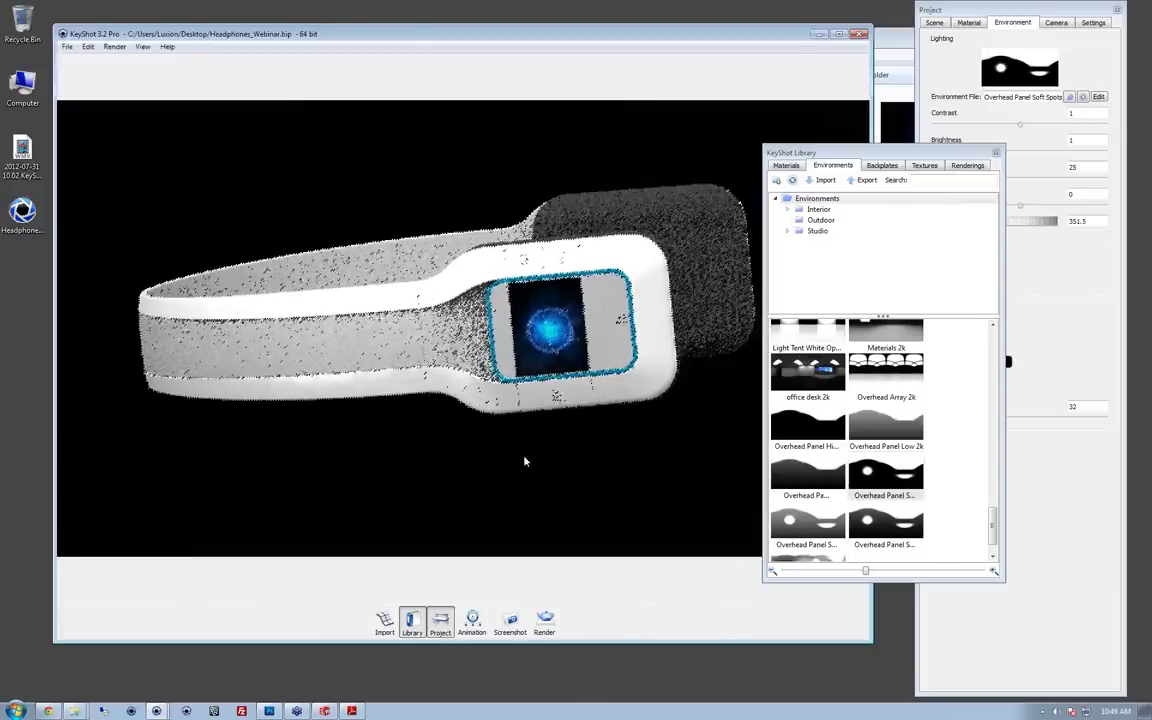
pyautogui.keyDown('ctrl'); pyautogui.moveTo(456, 473); pyautogui.dragTo(600, 446); pyautogui.keyUp('ctrl')
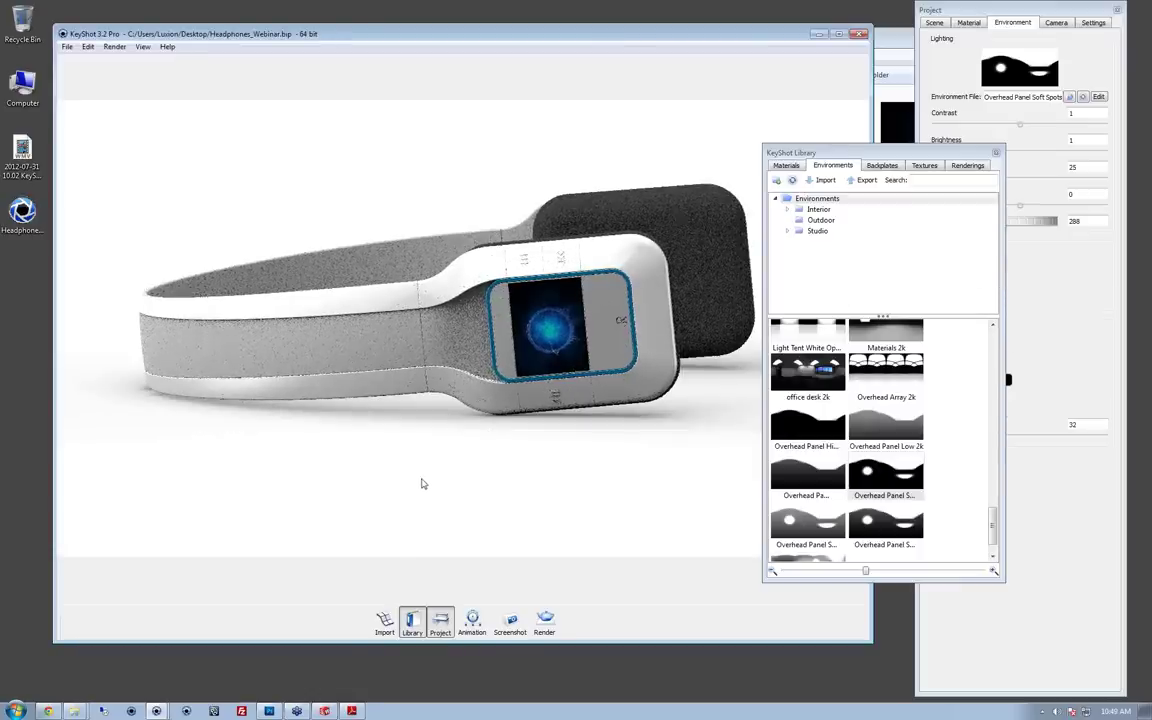
pyautogui.moveTo(463, 483)
pyautogui.keyDown('ctrl'); pyautogui.mouseDown()
pyautogui.moveTo(489, 484)
pyautogui.moveTo(414, 471)
pyautogui.moveTo(324, 476)
pyautogui.moveTo(590, 498)
pyautogui.mouseUp(); pyautogui.keyUp('ctrl')
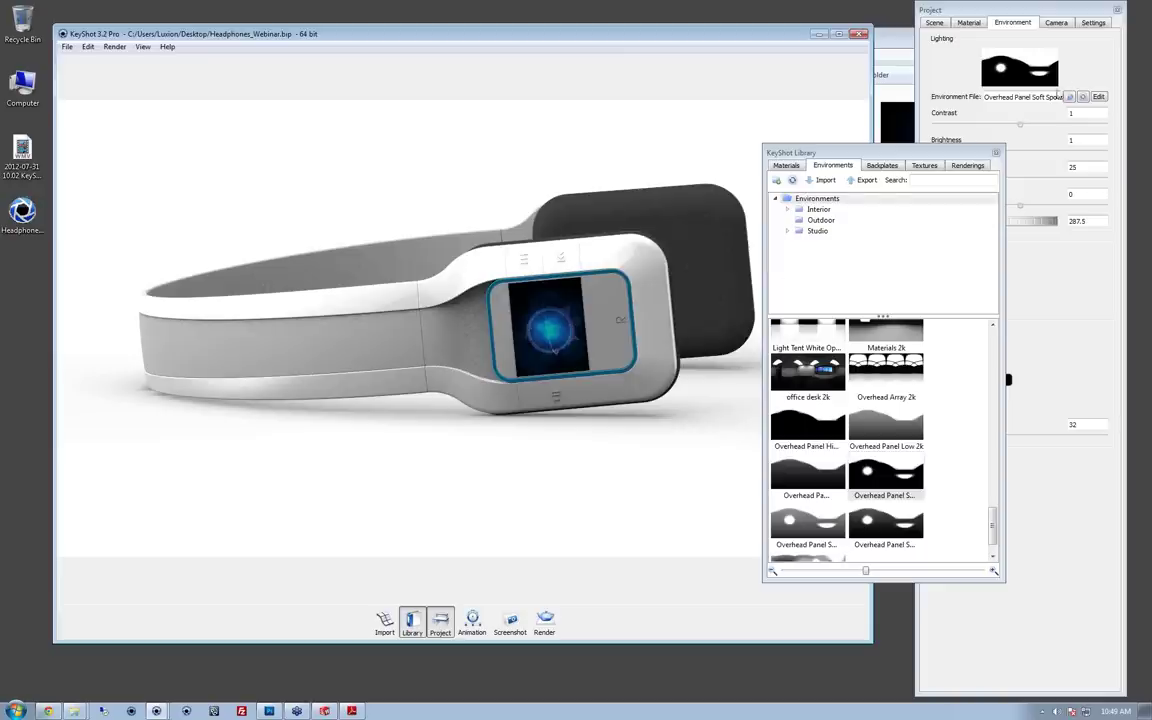
# Step: Open the current environment image in the Luxion KeyShot HDR Editor
pyautogui.click(1077, 80)
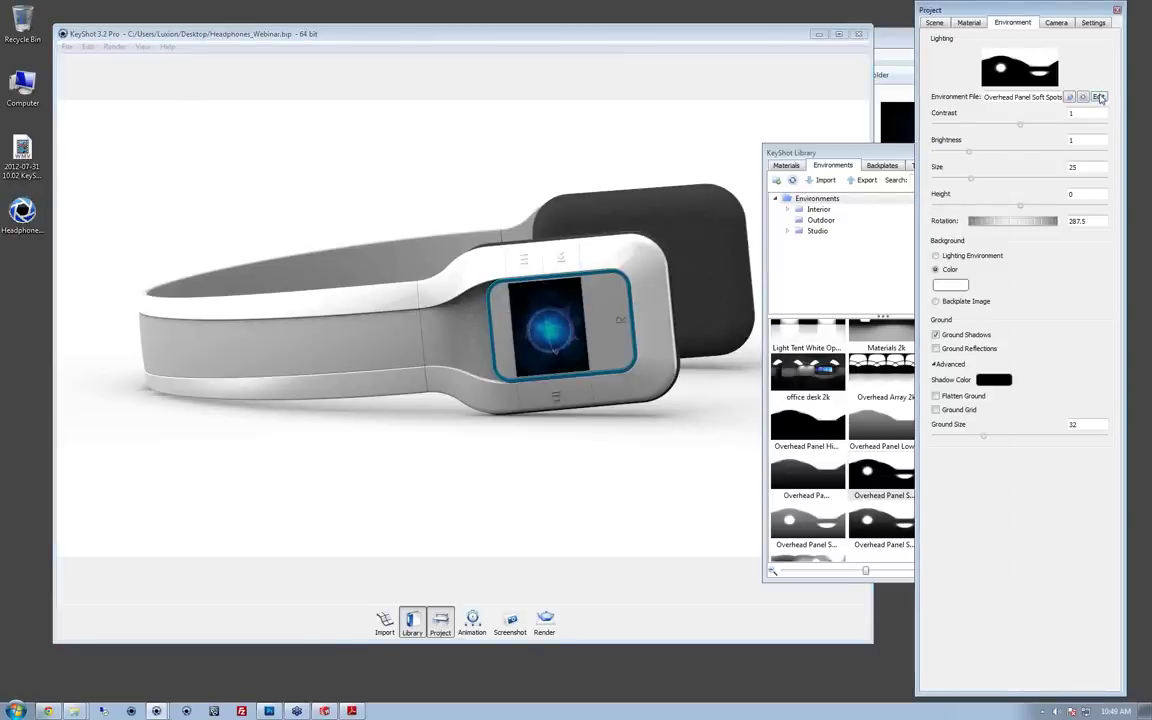
pyautogui.click(1100, 97)
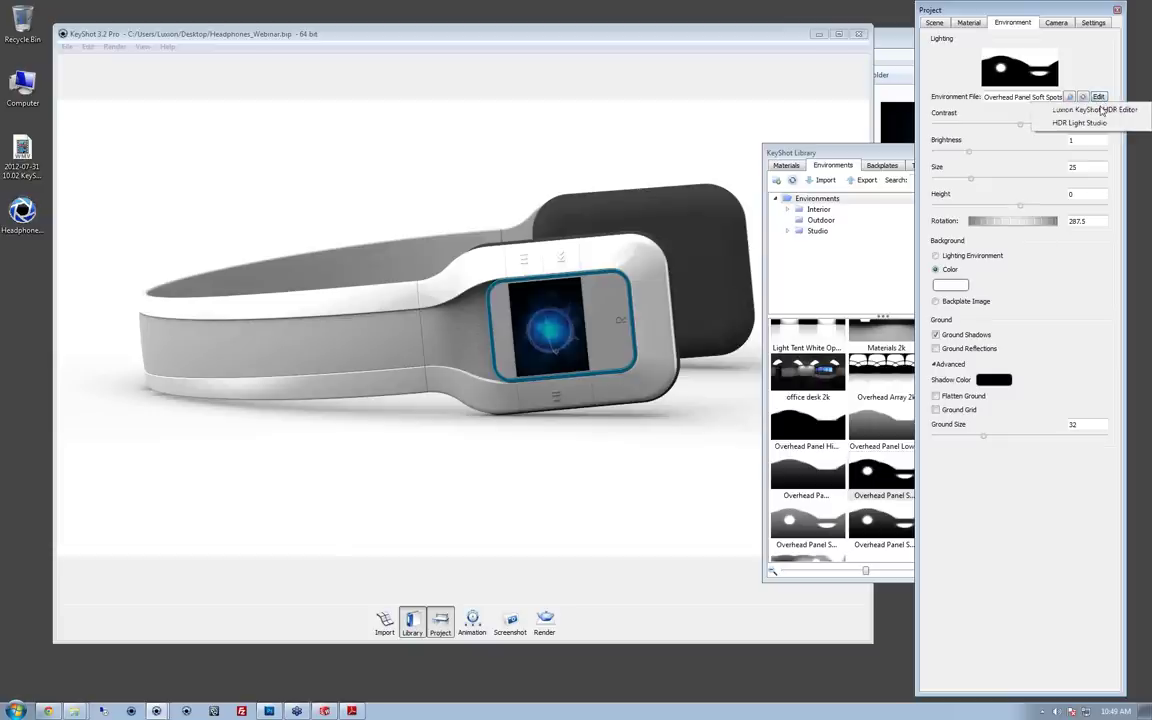
pyautogui.click(1102, 111)
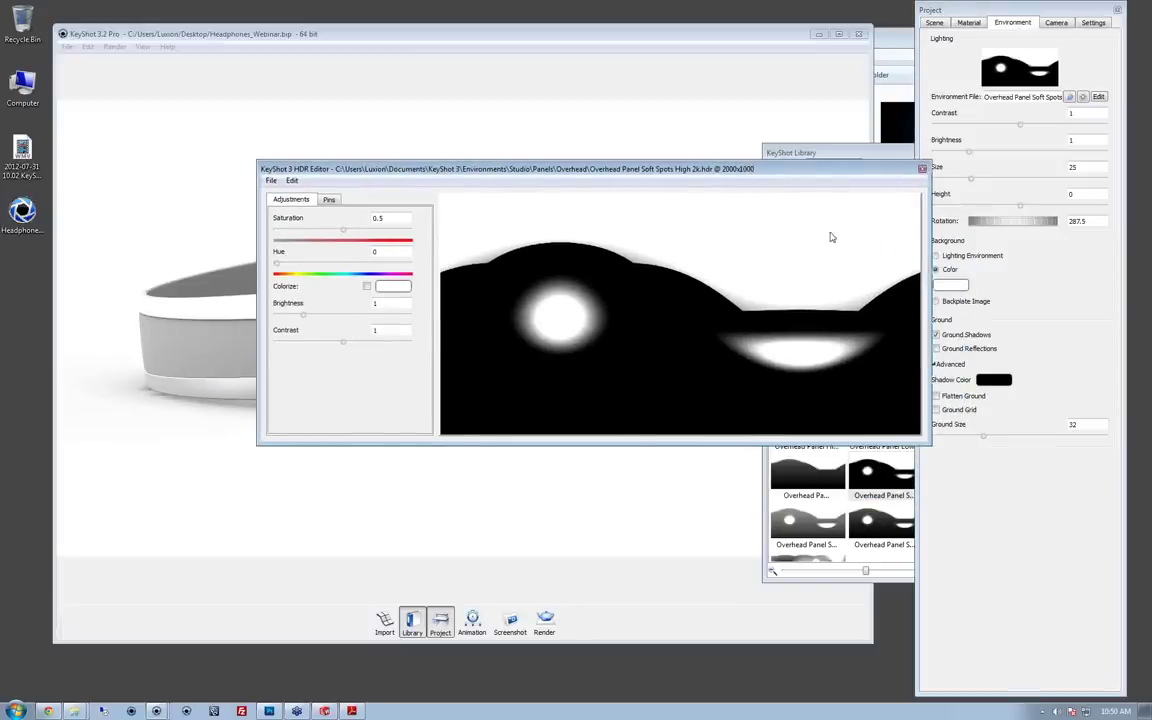
# Step: Try a circular light pin on the environment image and delete it, returning to the image adjustments
pyautogui.click(330, 200)
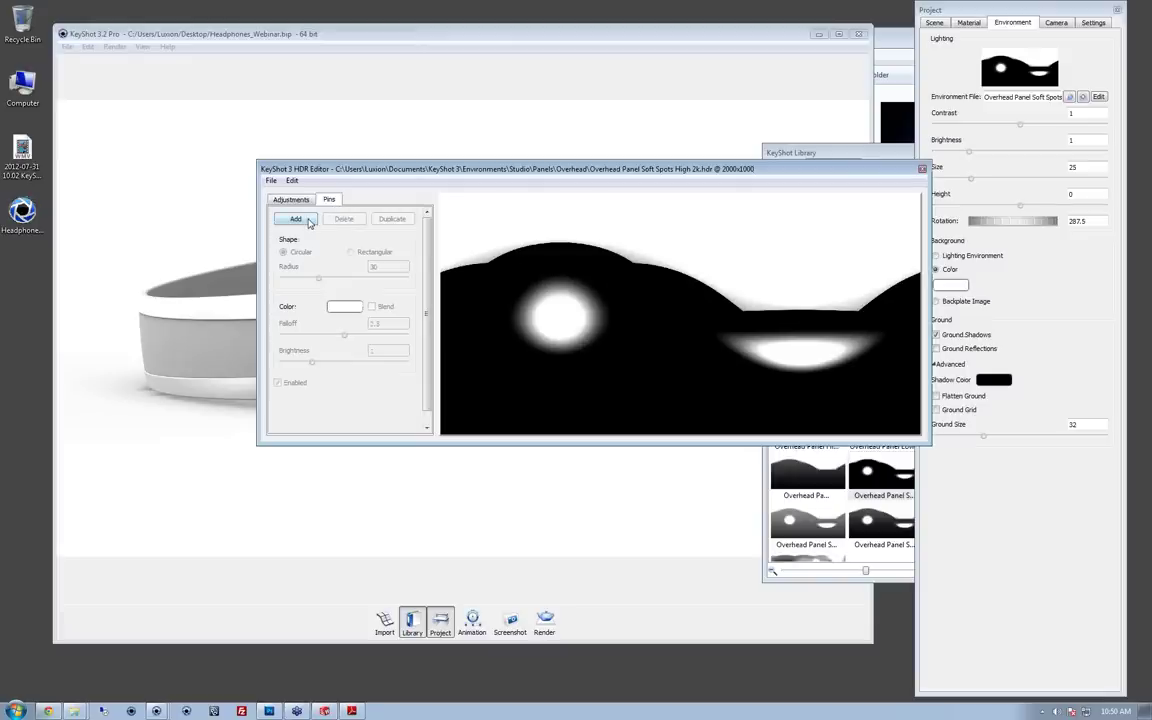
pyautogui.click(309, 222)
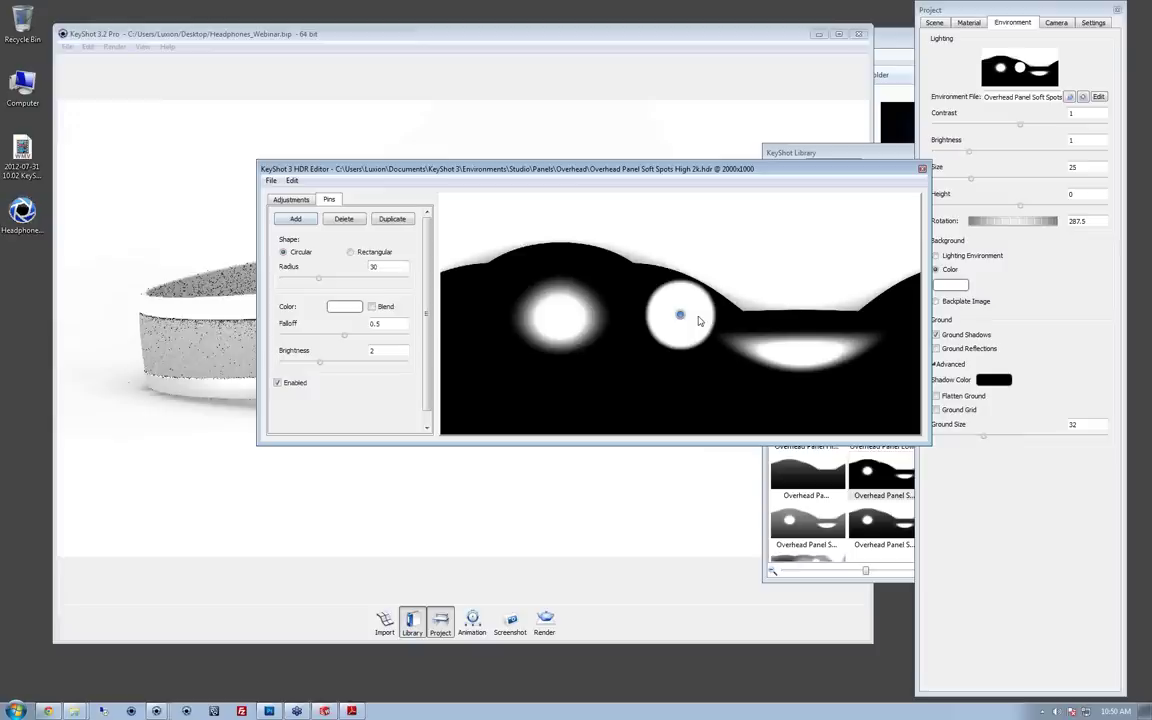
pyautogui.click(343, 218)
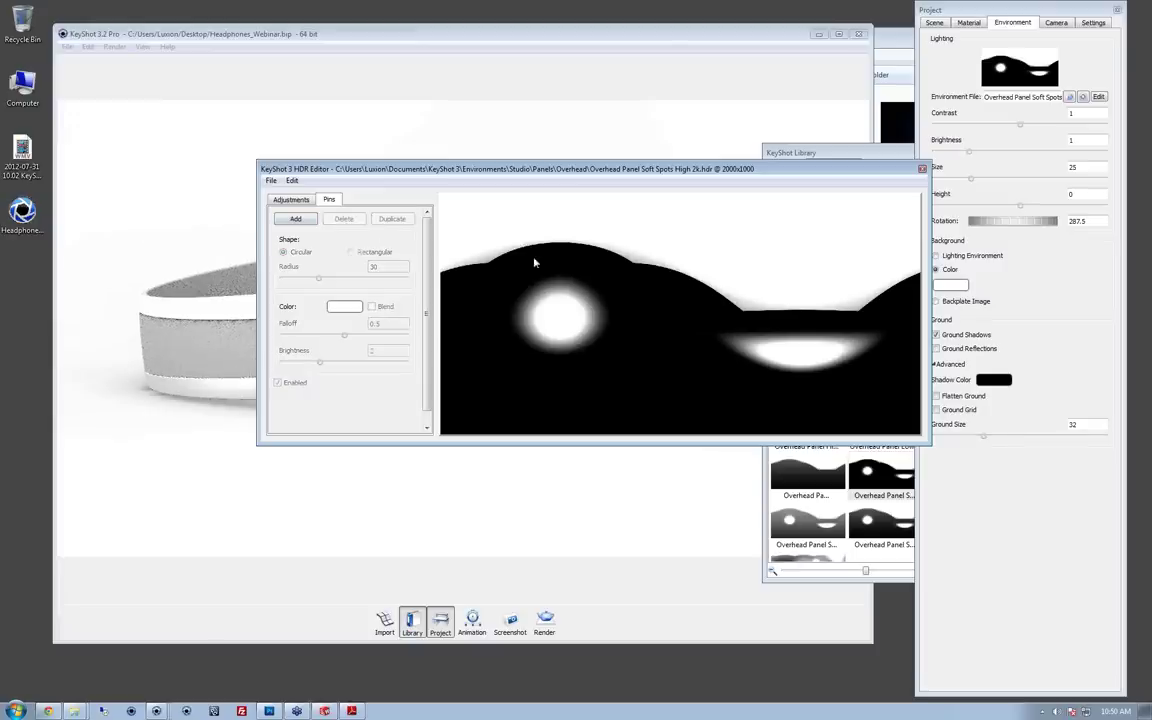
pyautogui.click(290, 200)
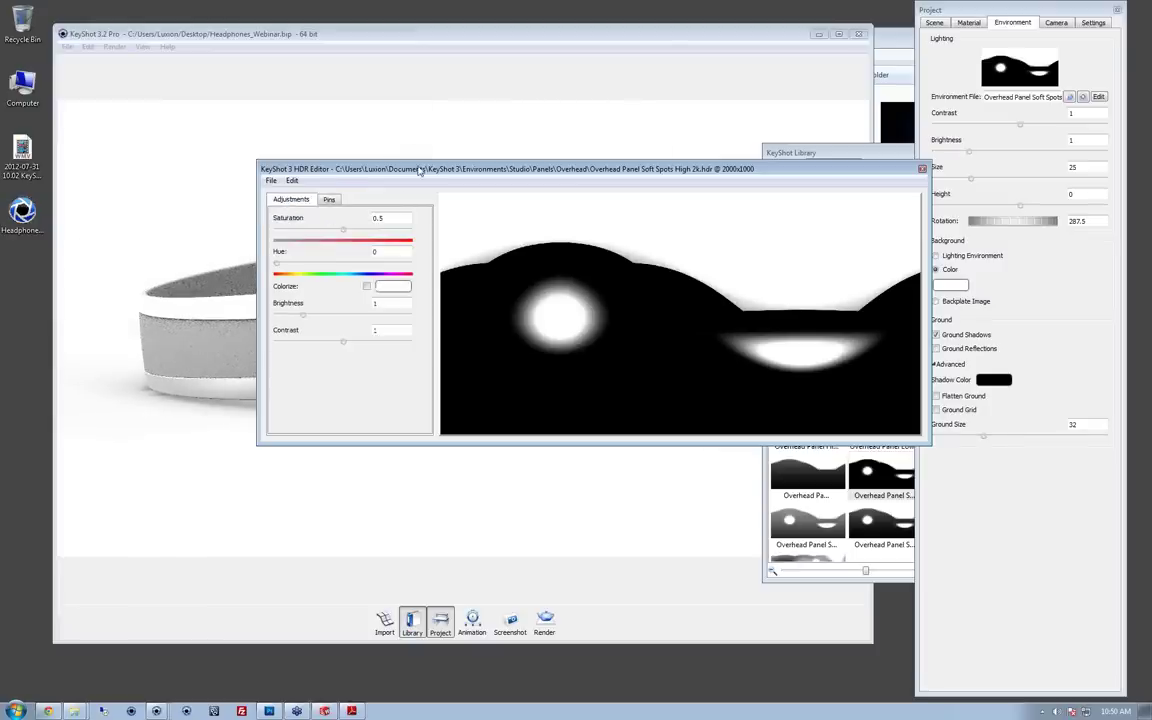
# Step: Rearrange and shrink the windows so the headphone view and the HDR Editor can be seen together
pyautogui.moveTo(417, 171); pyautogui.dragTo(477, 417)
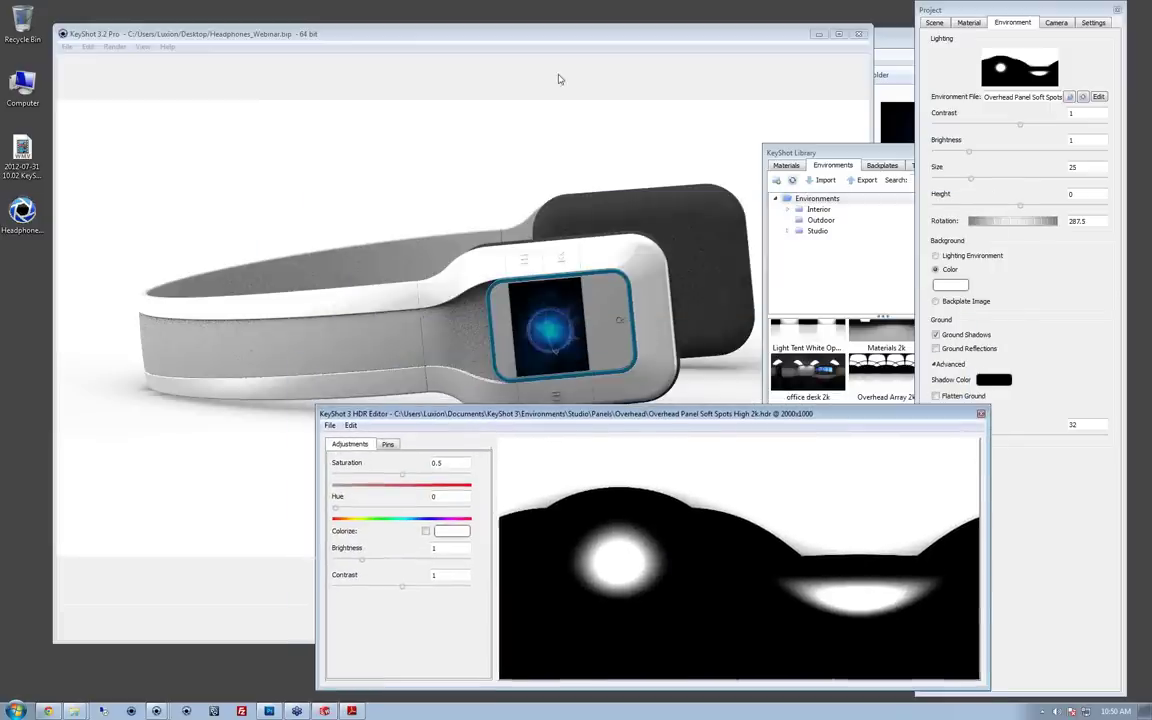
pyautogui.moveTo(592, 27); pyautogui.dragTo(584, 161)
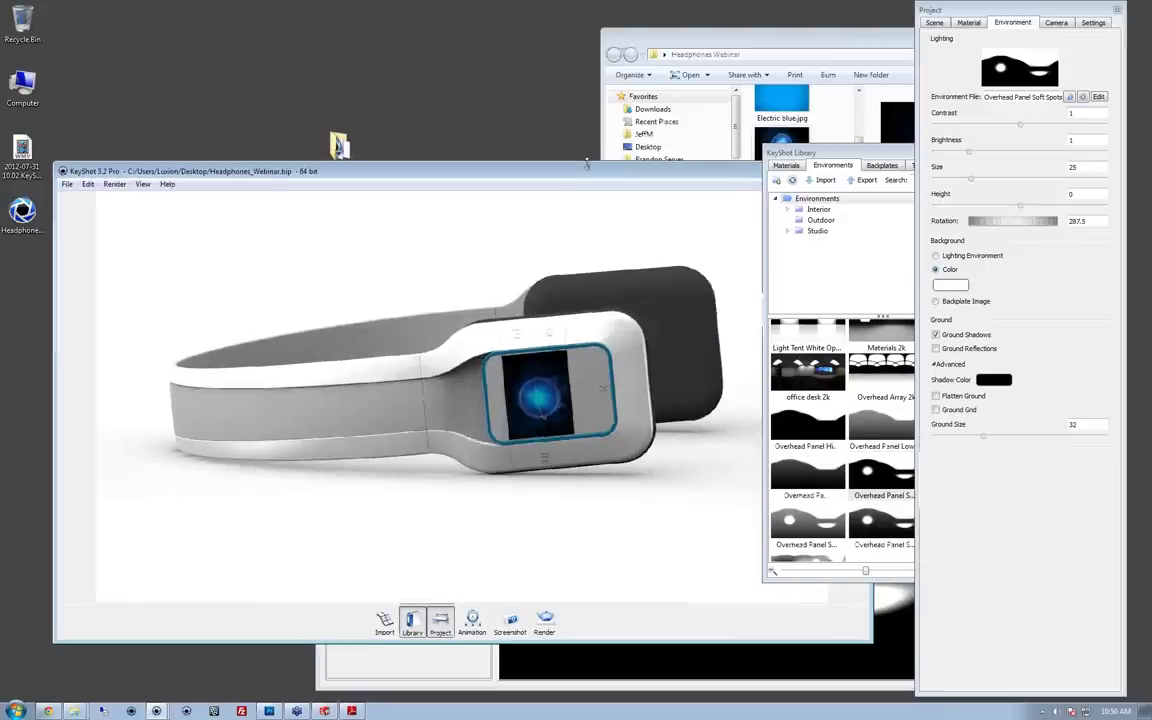
pyautogui.moveTo(579, 64); pyautogui.dragTo(572, 52)
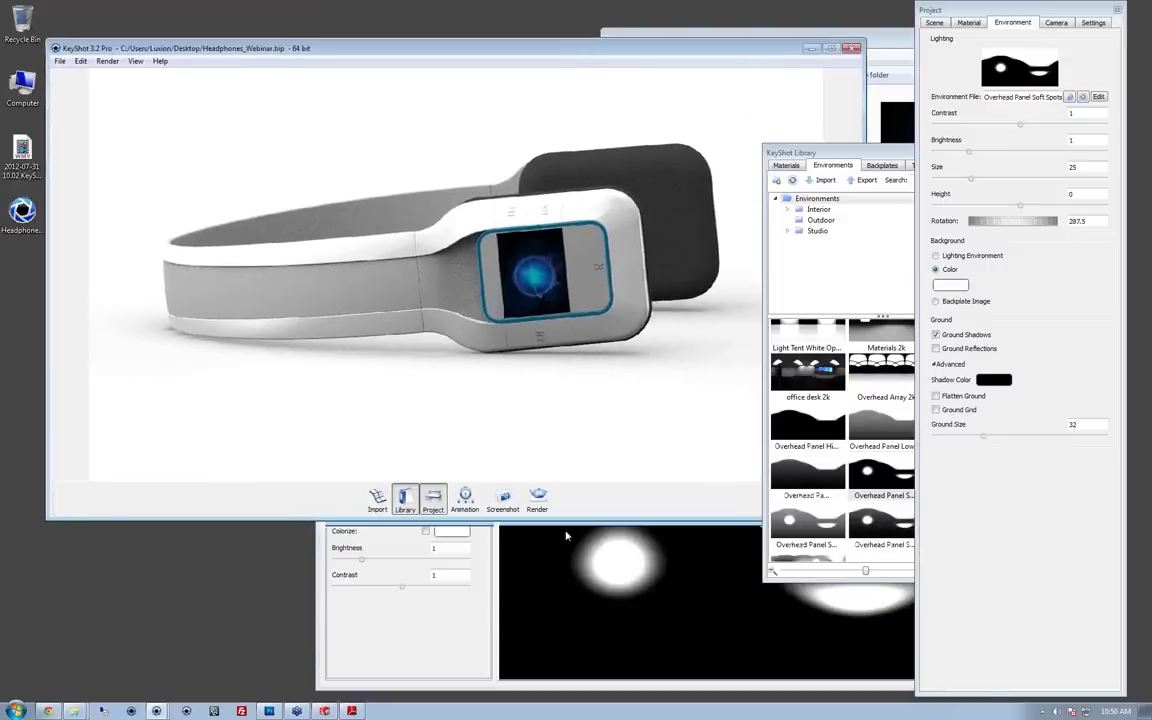
pyautogui.click(490, 525)
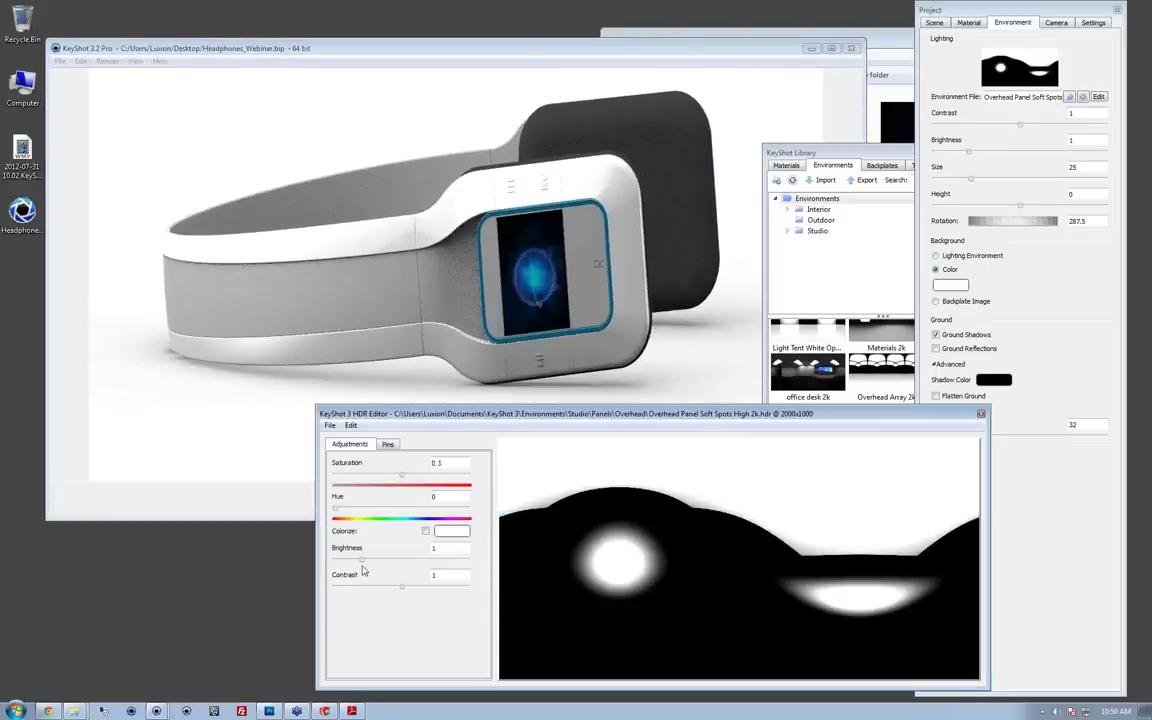
# Step: Set the environment image's brightness to 0 in the HDR Editor, try a circular pin on the black image and delete it
pyautogui.moveTo(363, 562); pyautogui.dragTo(312, 559)
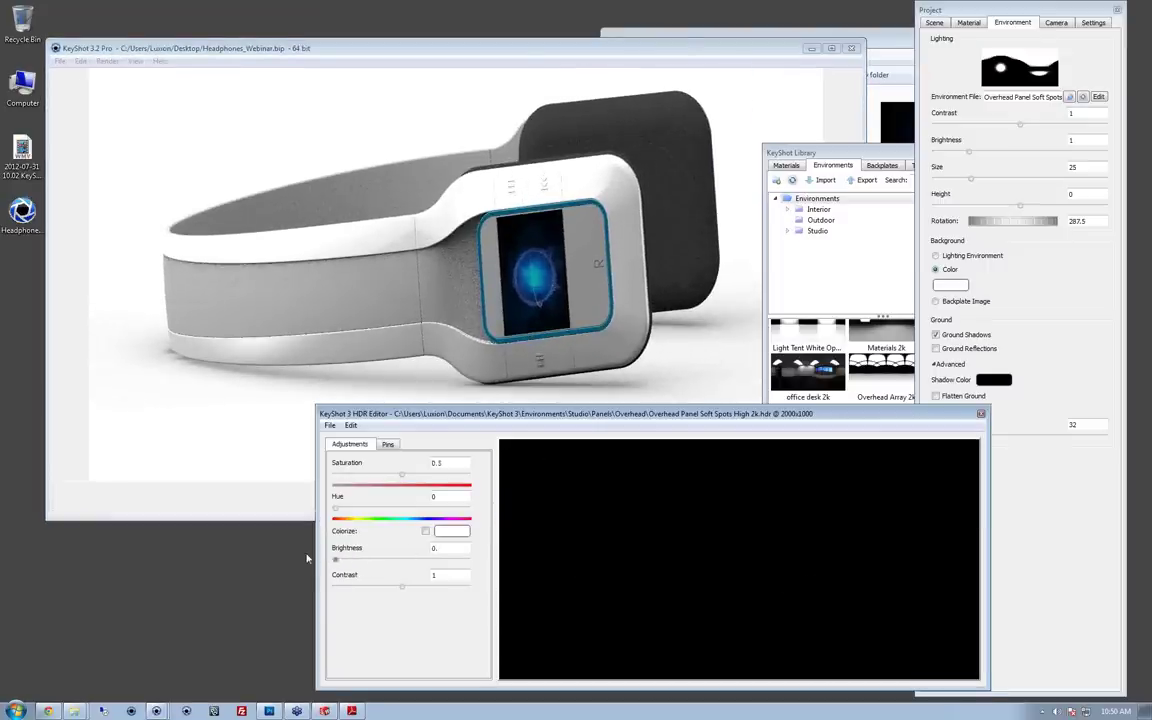
pyautogui.click(387, 444)
pyautogui.click(340, 466)
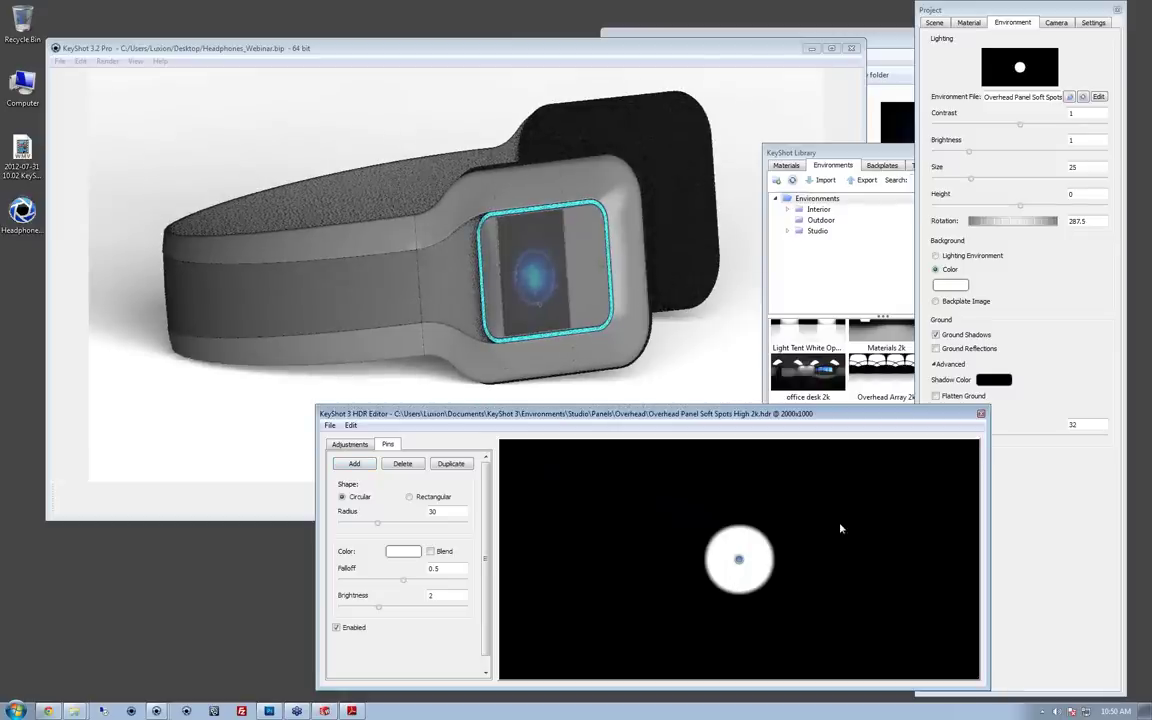
pyautogui.click(407, 467)
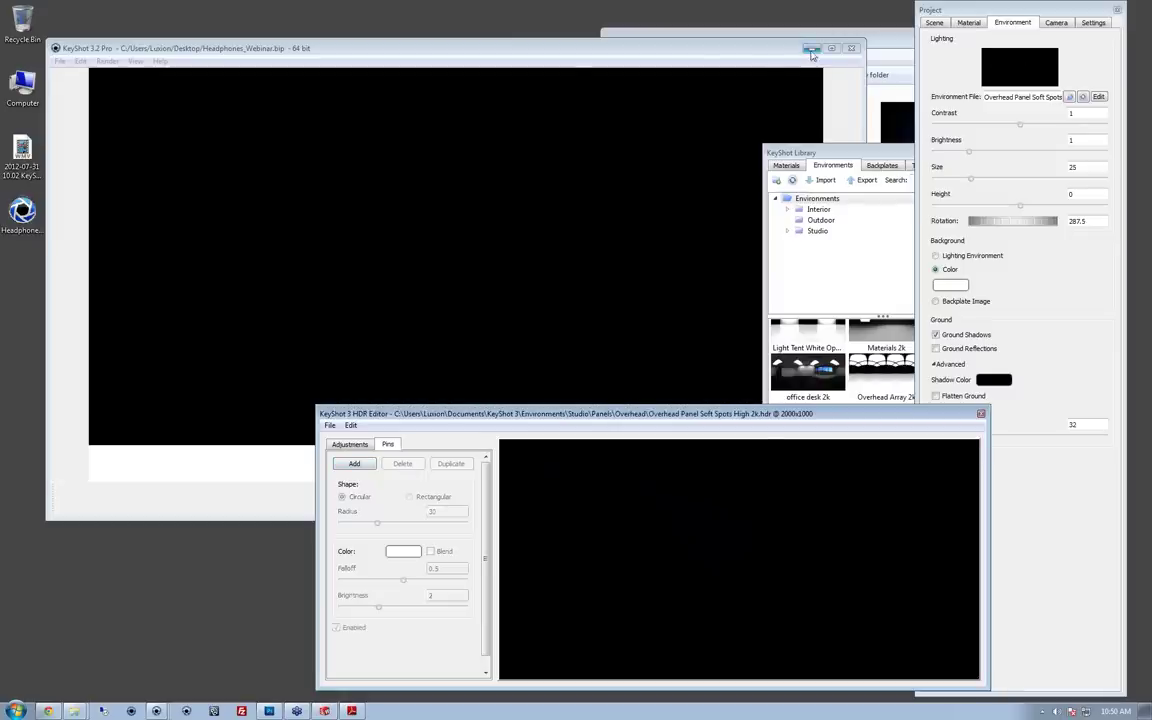
# Step: Minimise the KeyShot and folder windows, close the HDR Editor and switch to Photoshop
pyautogui.click(811, 49)
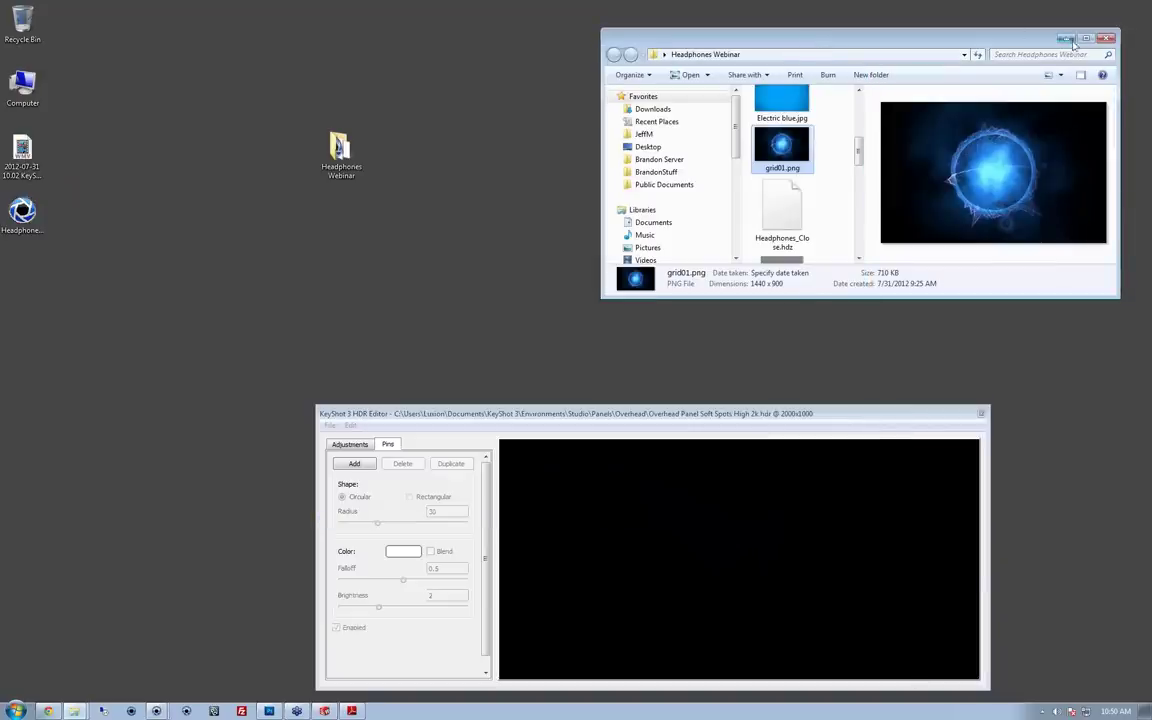
pyautogui.click(1067, 39)
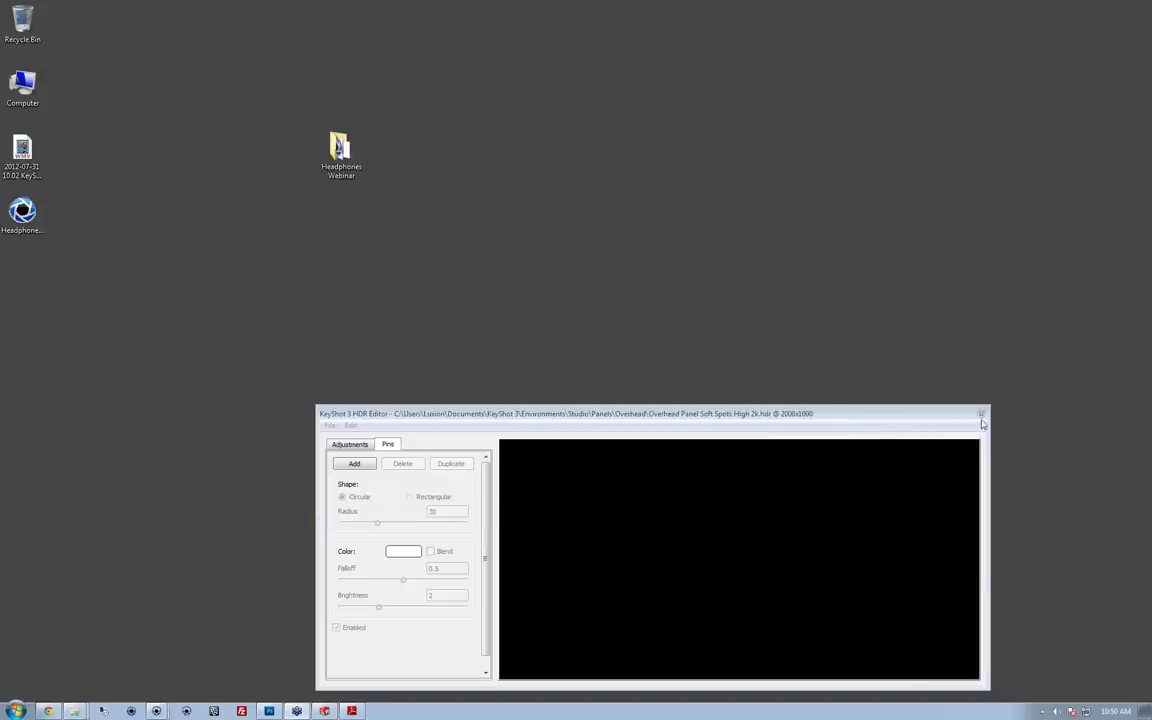
pyautogui.click(981, 413)
pyautogui.click(270, 710)
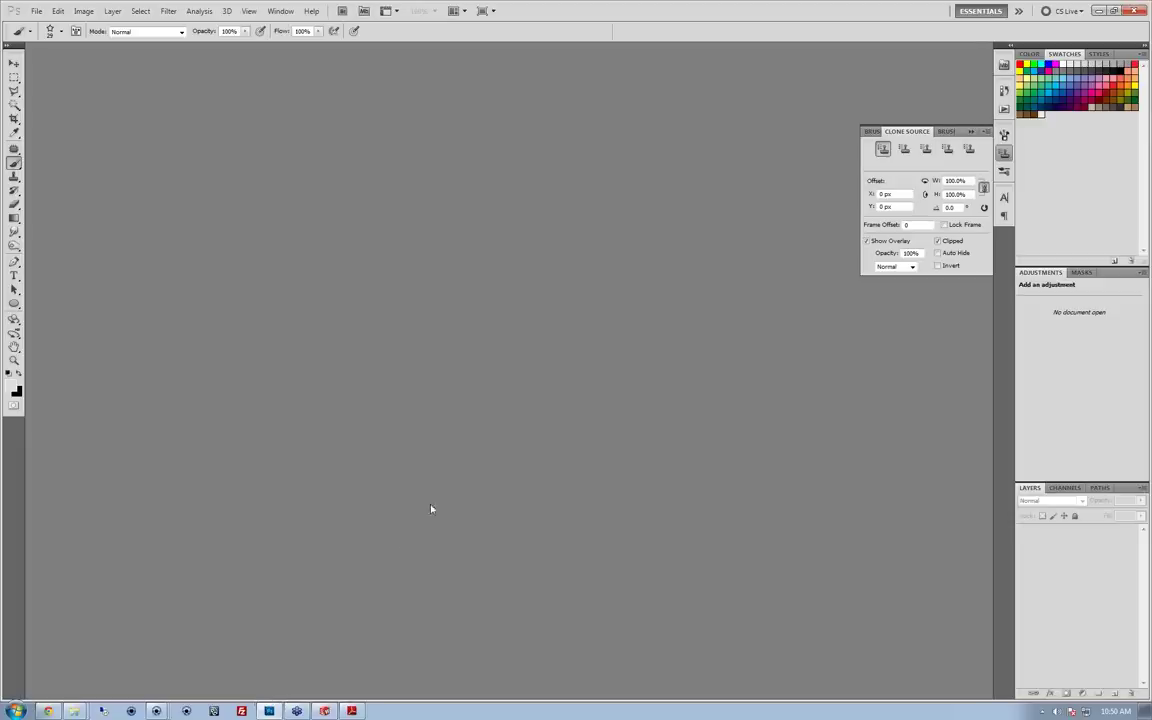
# Step: Create a new Photoshop document 2000 pixels wide and 1000 pixels high
pyautogui.click(36, 11)
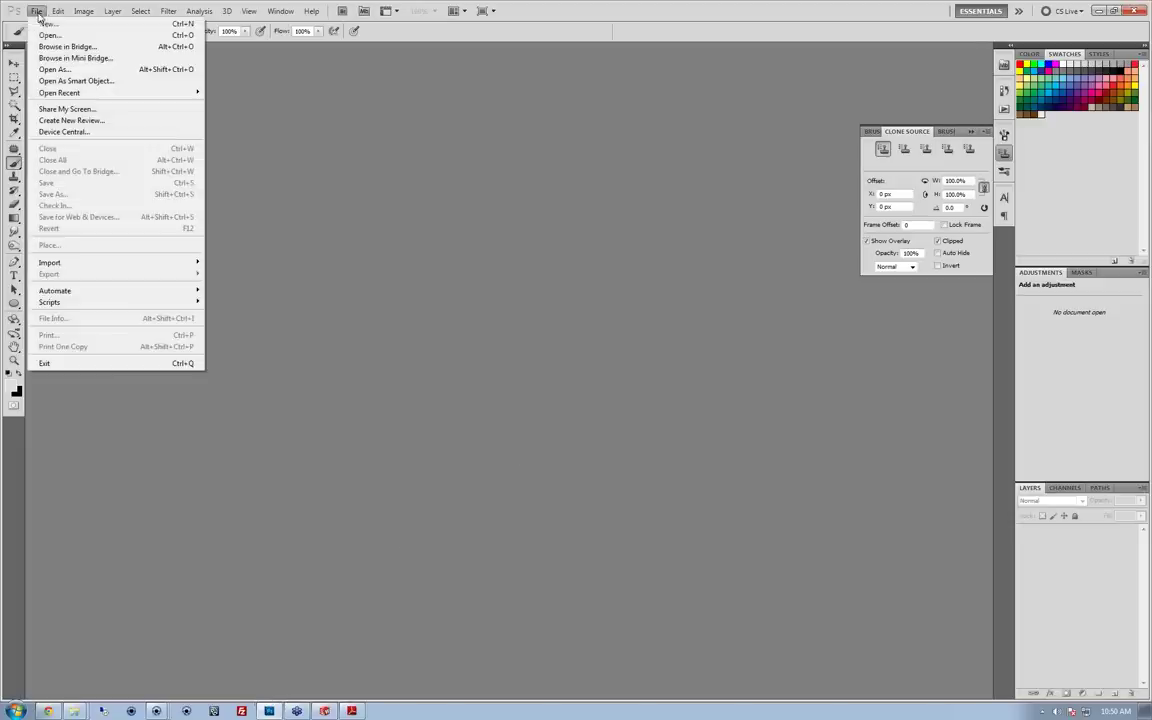
pyautogui.click(42, 23)
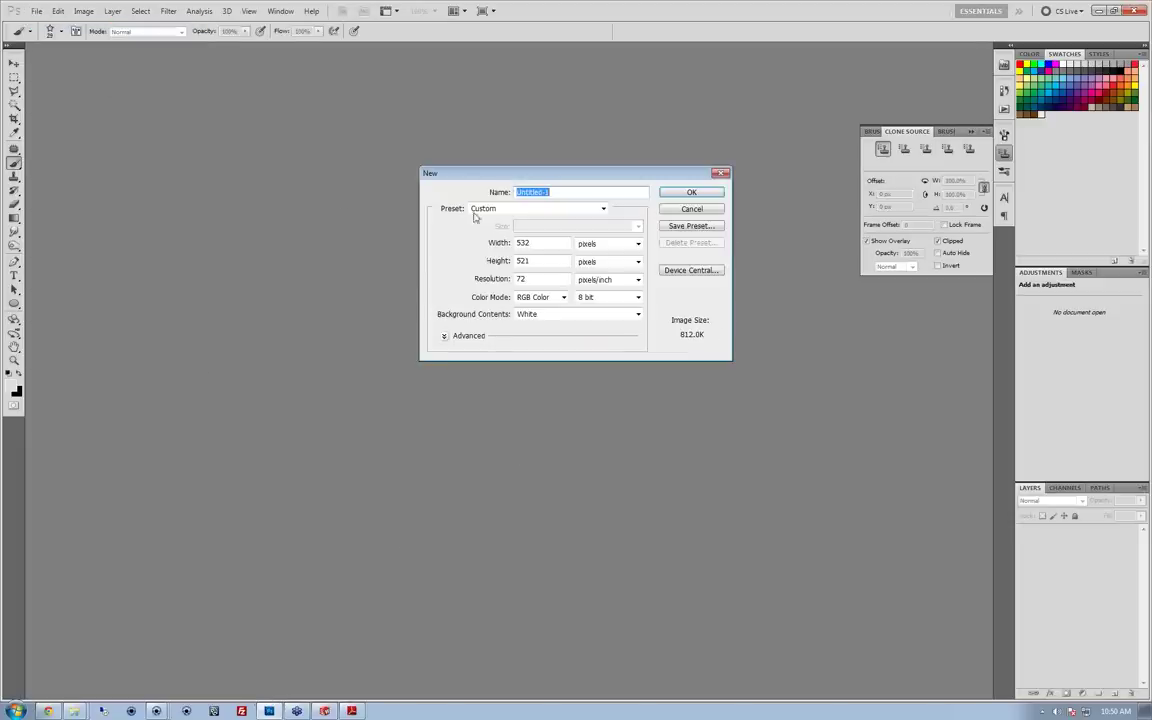
pyautogui.press('Tab')
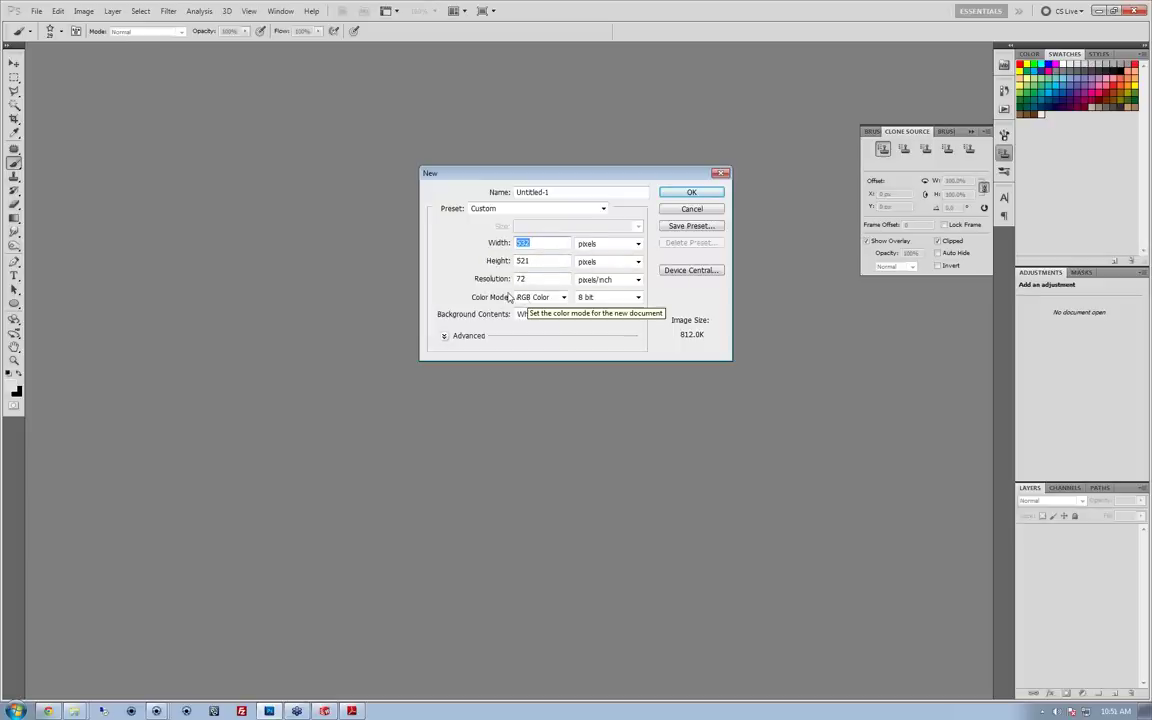
pyautogui.write('2000')
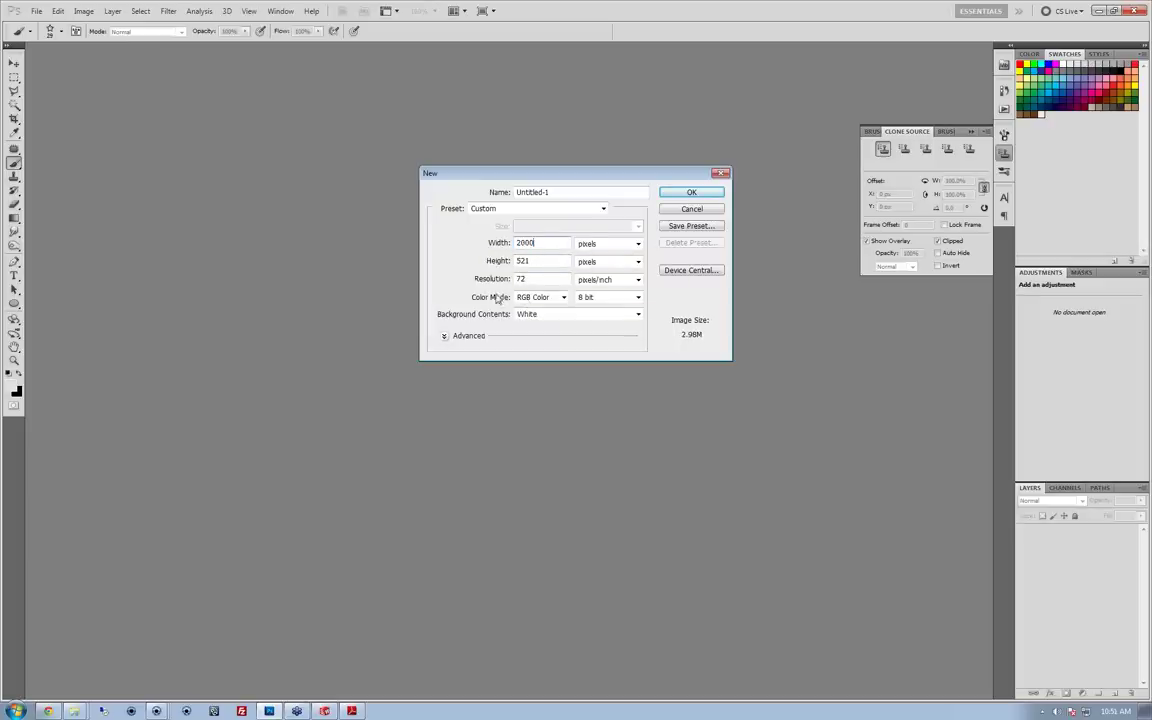
pyautogui.press('Tab')
pyautogui.write('1000')
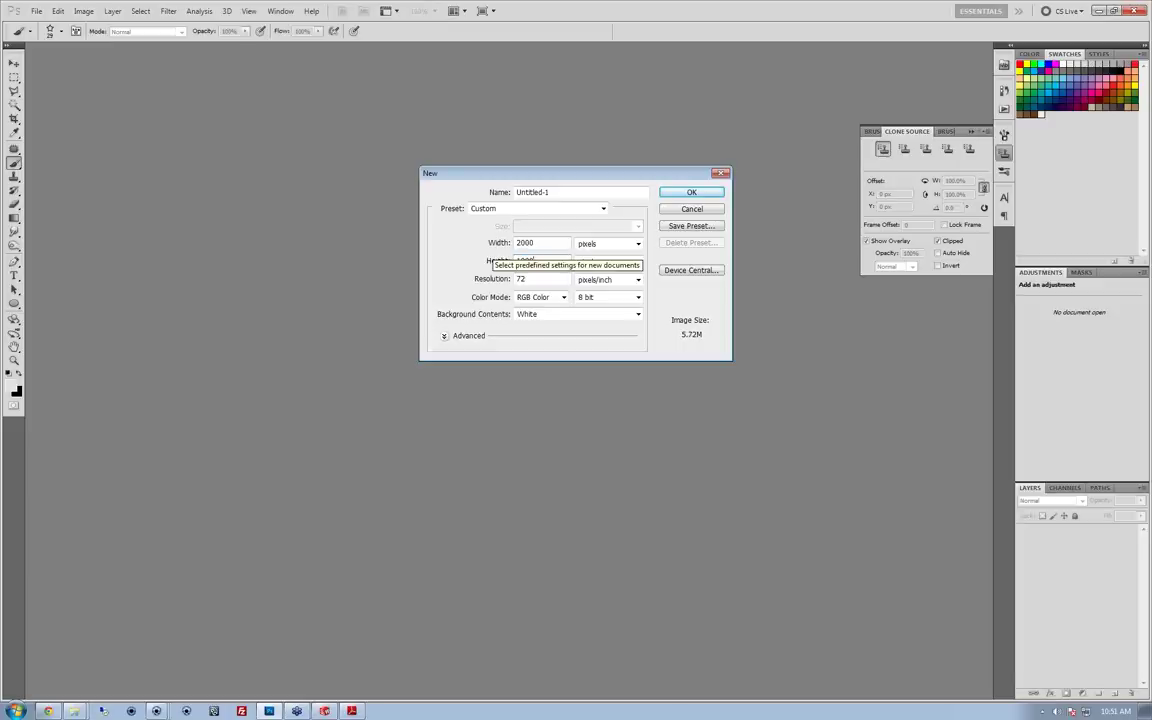
pyautogui.press('Return')
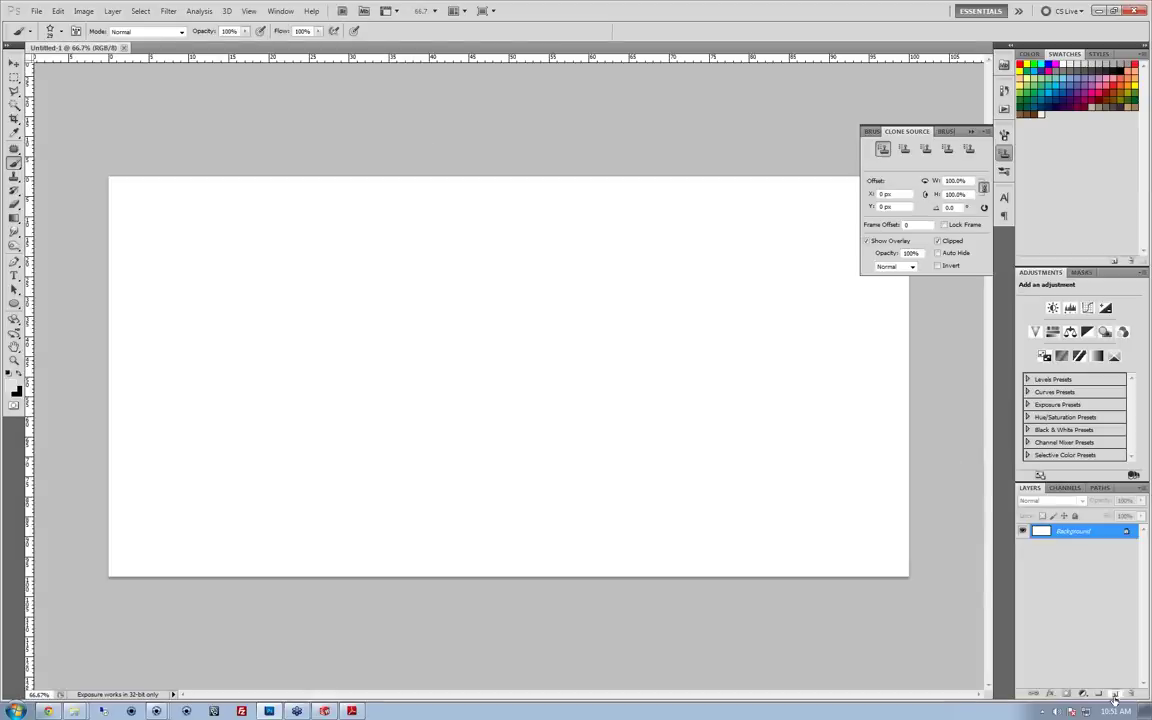
# Step: Add a new layer above the background and fill its whole canvas with black
pyautogui.hotkey('ctrl', 'shift', 'alt', 'n')
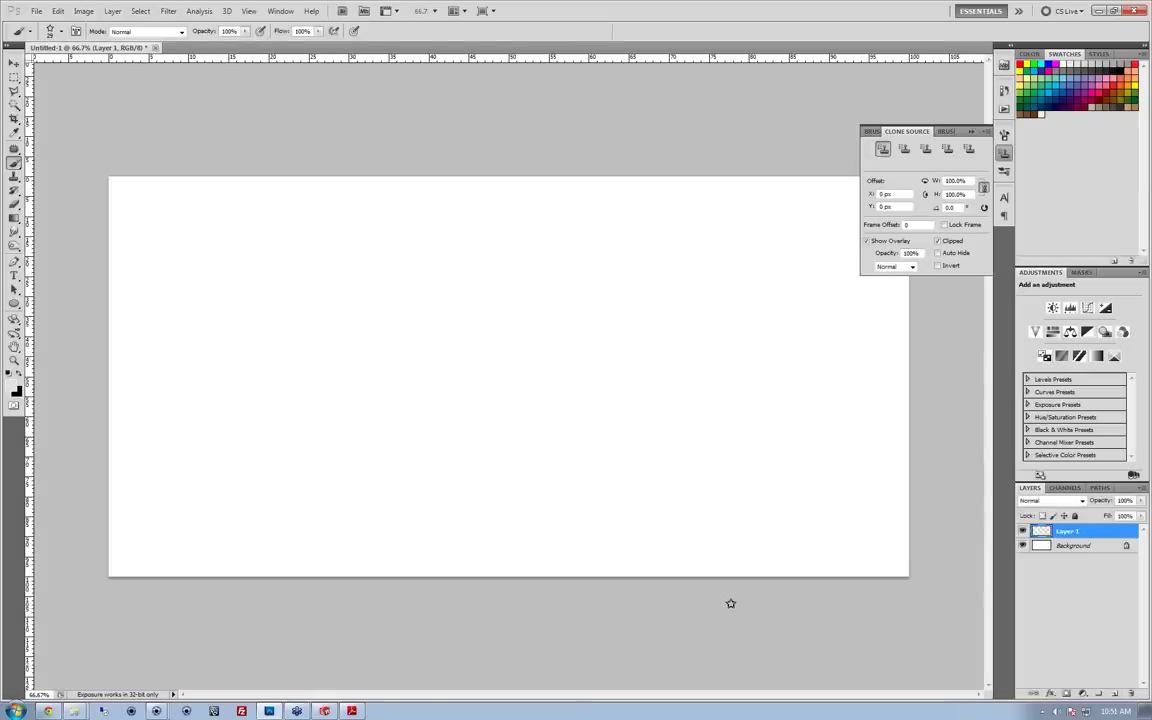
pyautogui.hotkey('ctrl', 'a')
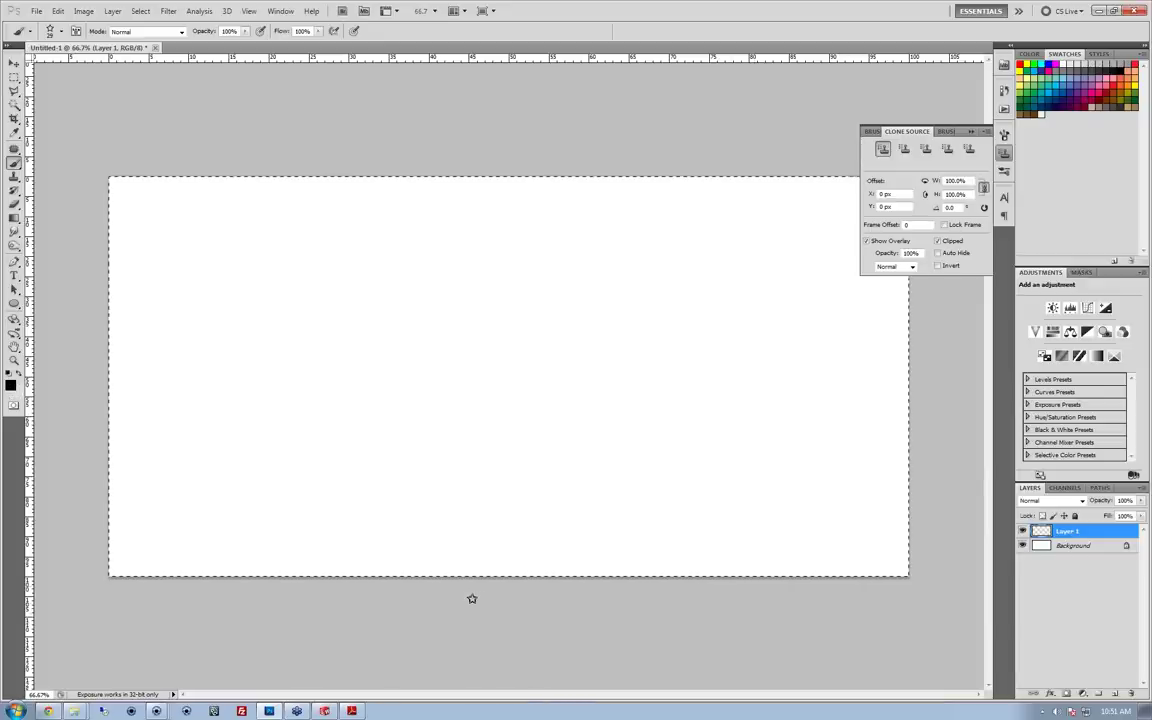
pyautogui.hotkey('alt', 'BackSpace')
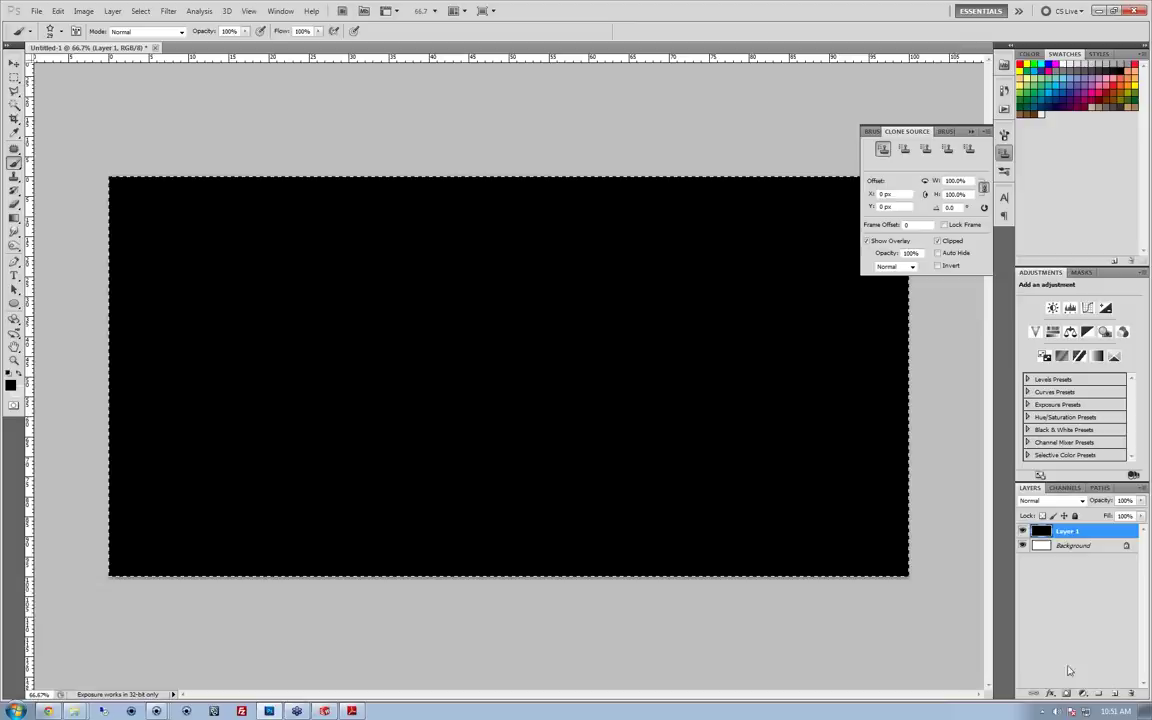
# Step: Add a layer mask to the black layer and collapse the Clone Source settings to clear the canvas
pyautogui.click(1066, 696)
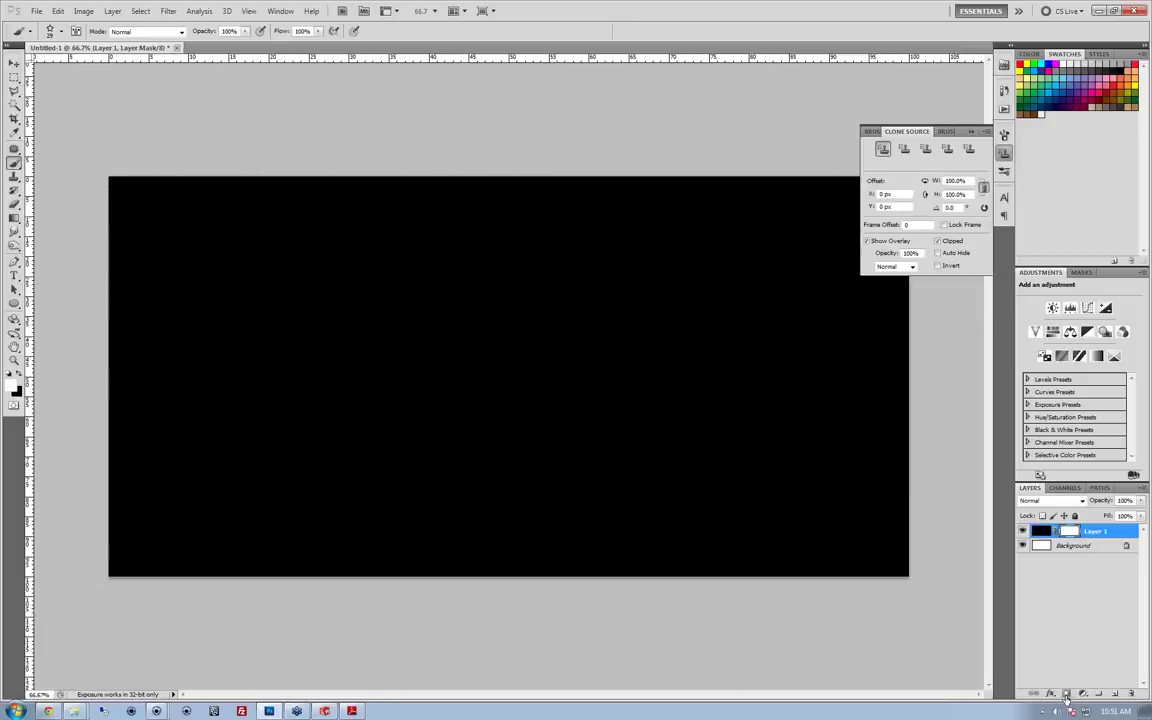
pyautogui.click(971, 131)
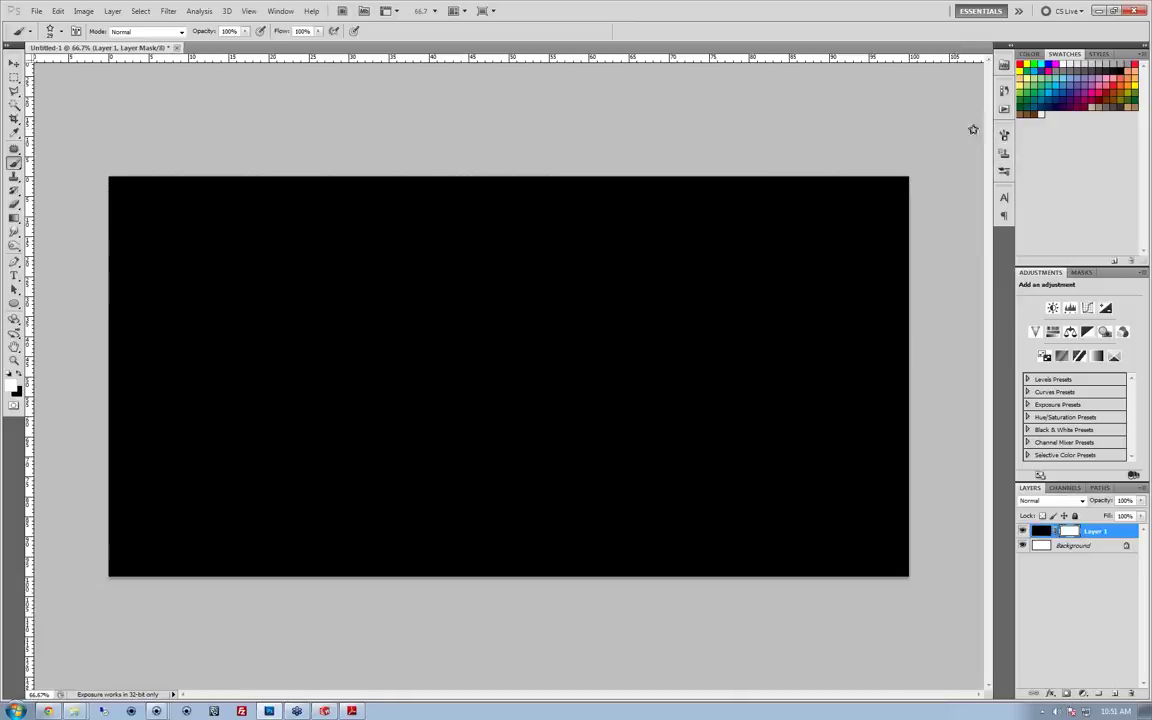
pyautogui.hotkey('ctrl', '-')
pyautogui.hotkey('ctrl', '-')
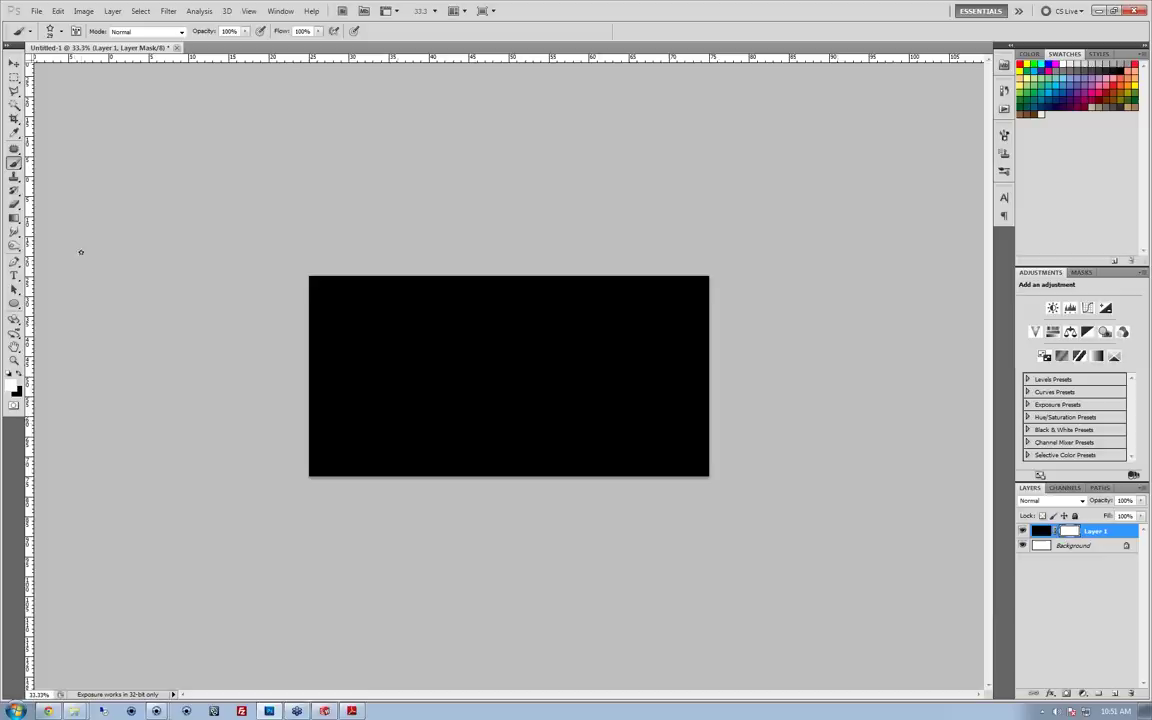
# Step: Erase across the upper half of the black layer's mask with a soft 1600 px eraser to form a white-to-black vertical gradient
pyautogui.click(13, 204)
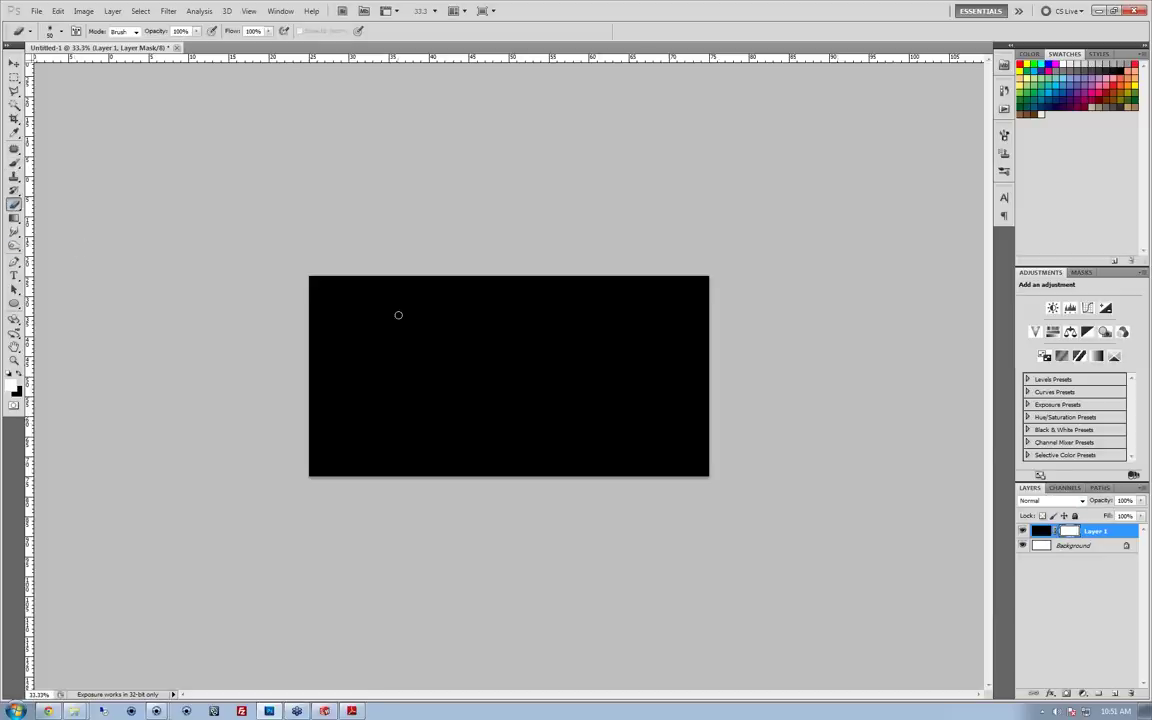
pyautogui.press(']')
pyautogui.press(']')
pyautogui.press(']')
pyautogui.press(']')
pyautogui.press(']')
pyautogui.press(']')
pyautogui.press(']')
pyautogui.press(']')
pyautogui.press(']')
pyautogui.press(']')
pyautogui.press(']')
pyautogui.press(']')
pyautogui.press(']')
pyautogui.press(']')
pyautogui.press(']')
pyautogui.press(']')
pyautogui.press(']')
pyautogui.press(']')
pyautogui.press(']')
pyautogui.press(']')
pyautogui.press(']')
pyautogui.press(']')
pyautogui.press(']')
pyautogui.press(']')
pyautogui.press(']')
pyautogui.press(']')
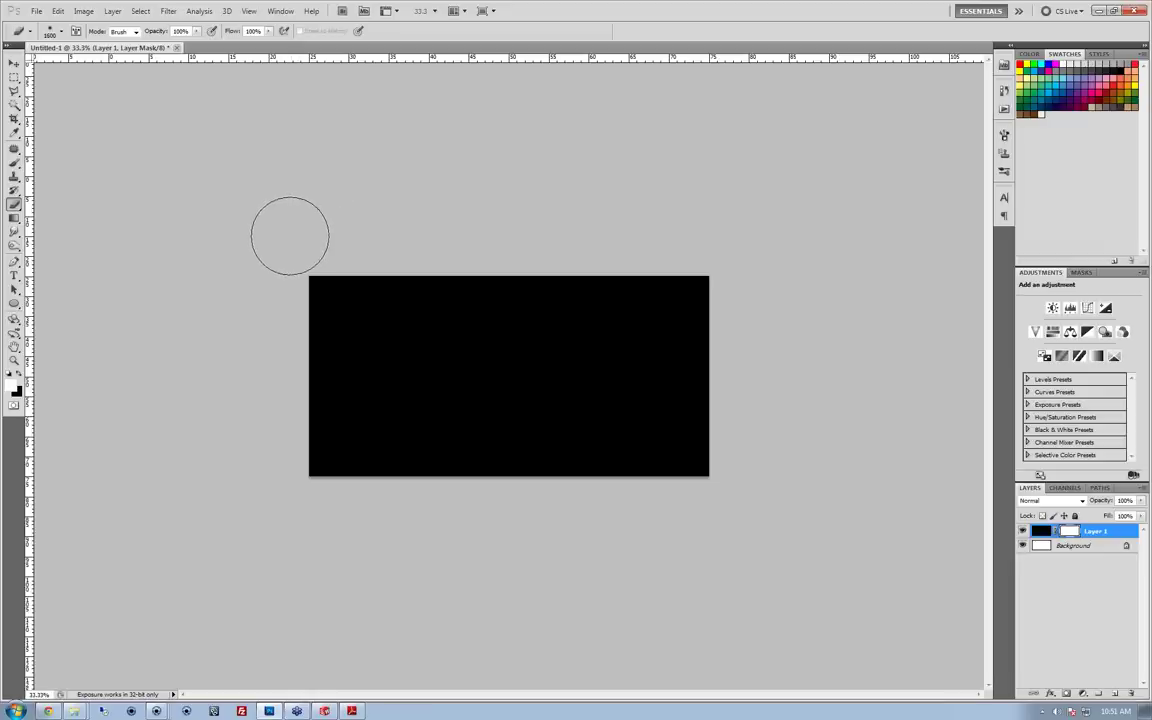
pyautogui.click(60, 30)
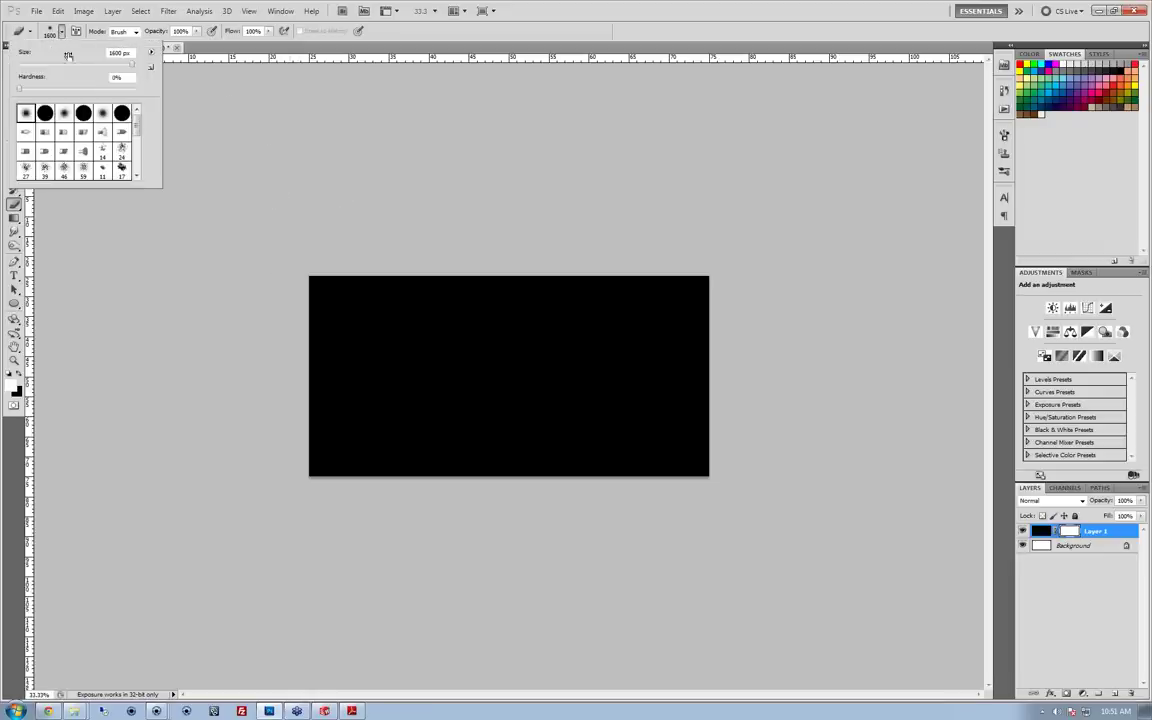
pyautogui.click(254, 121)
pyautogui.moveTo(254, 121)
pyautogui.mouseDown()
pyautogui.moveTo(212, 229)
pyautogui.moveTo(997, 243)
pyautogui.mouseUp()
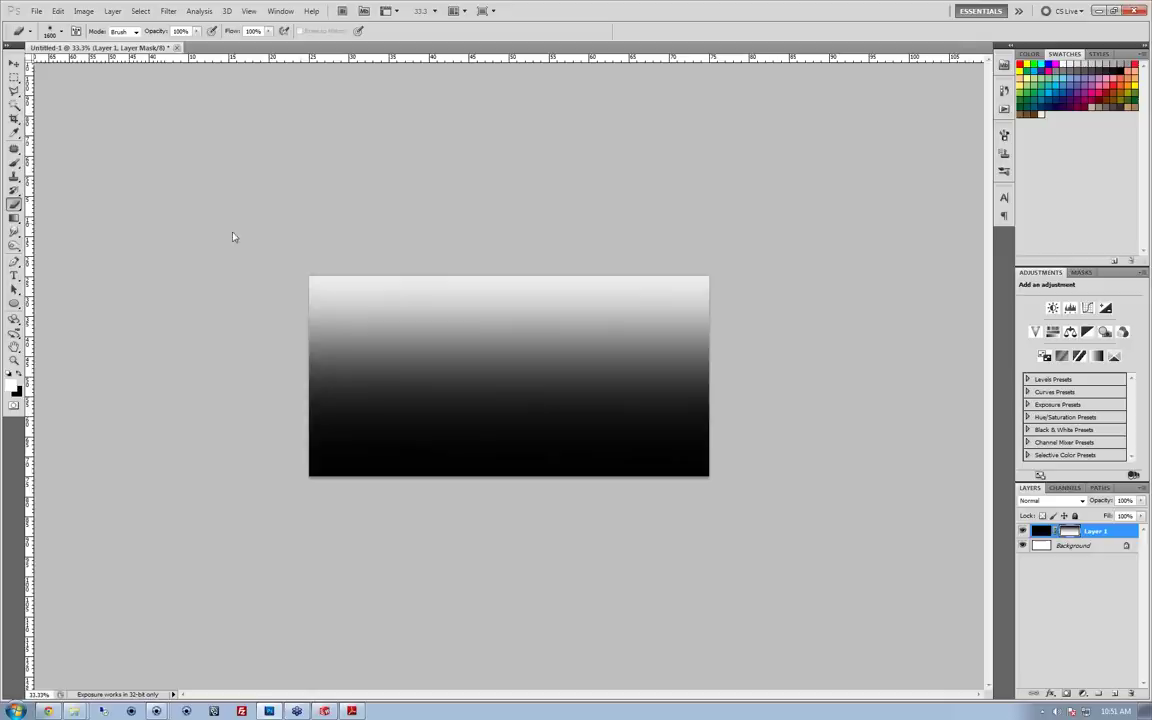
pyautogui.moveTo(182, 223); pyautogui.dragTo(1005, 199)
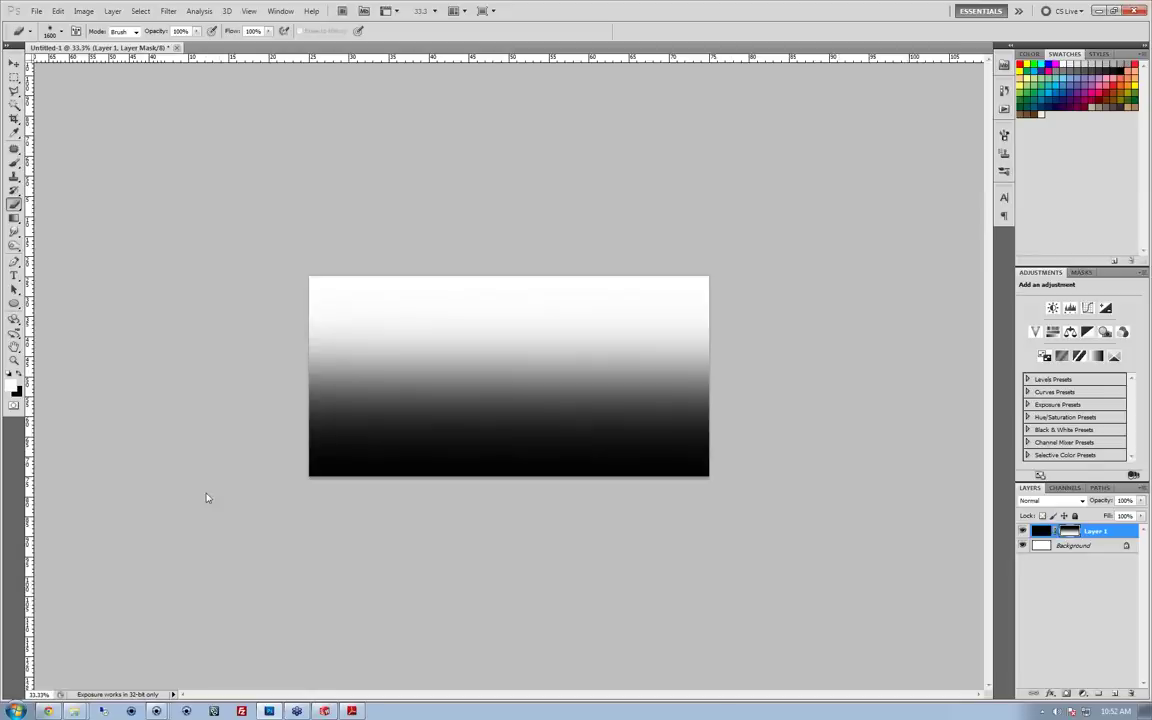
# Step: Convert the image to 32 bits per channel, flattening its layers
pyautogui.click(73, 13)
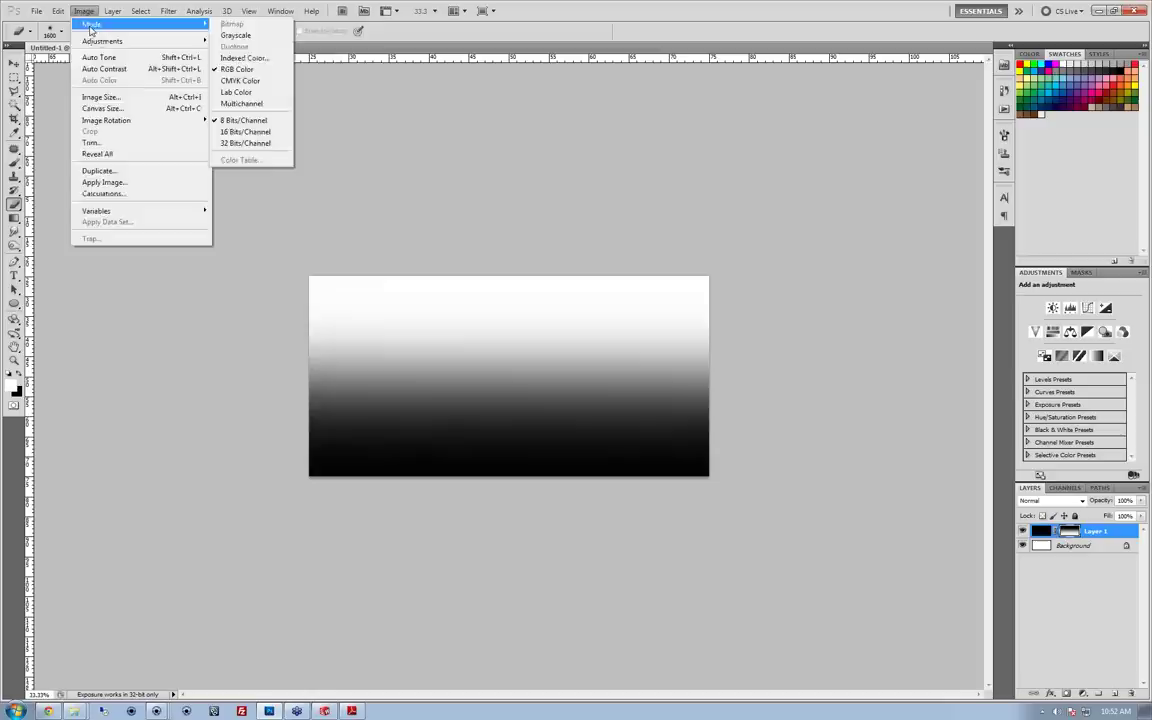
pyautogui.moveTo(84, 11)
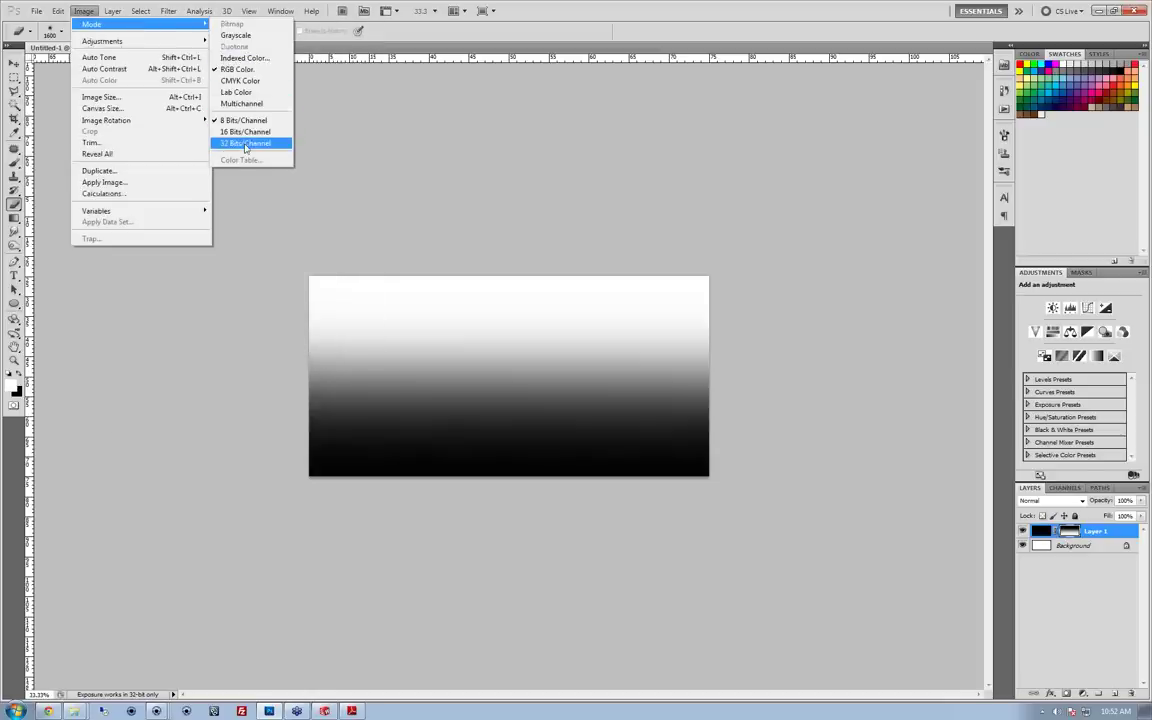
pyautogui.click(245, 145)
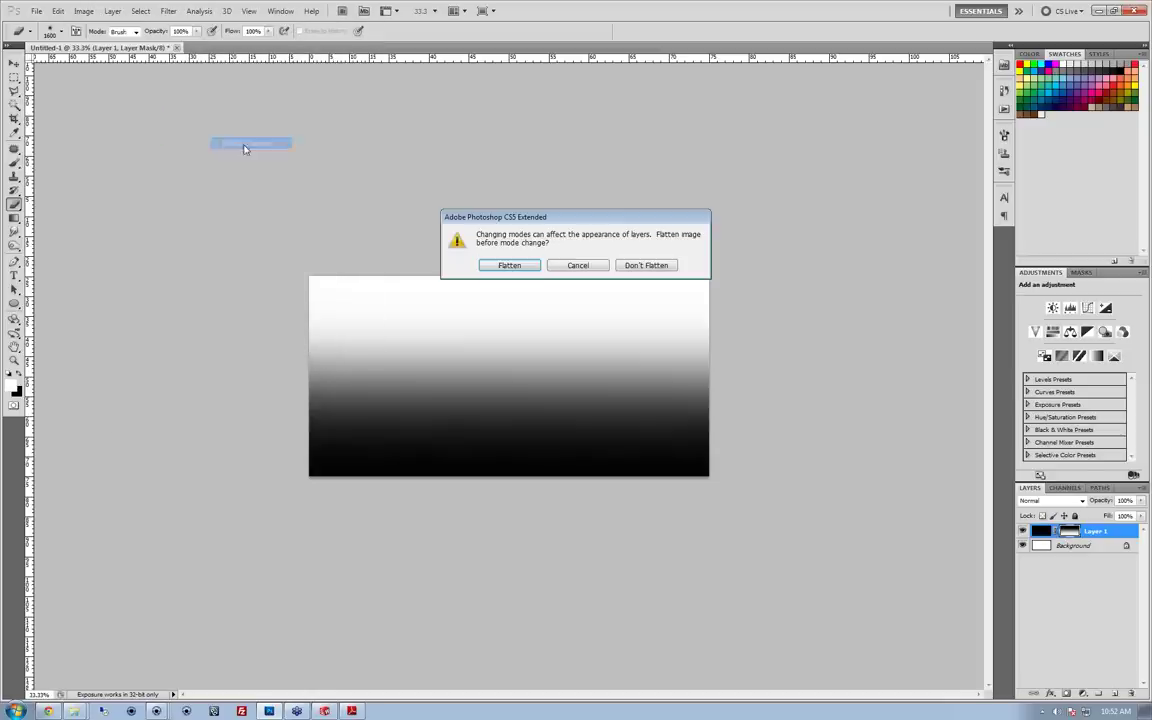
pyautogui.click(510, 265)
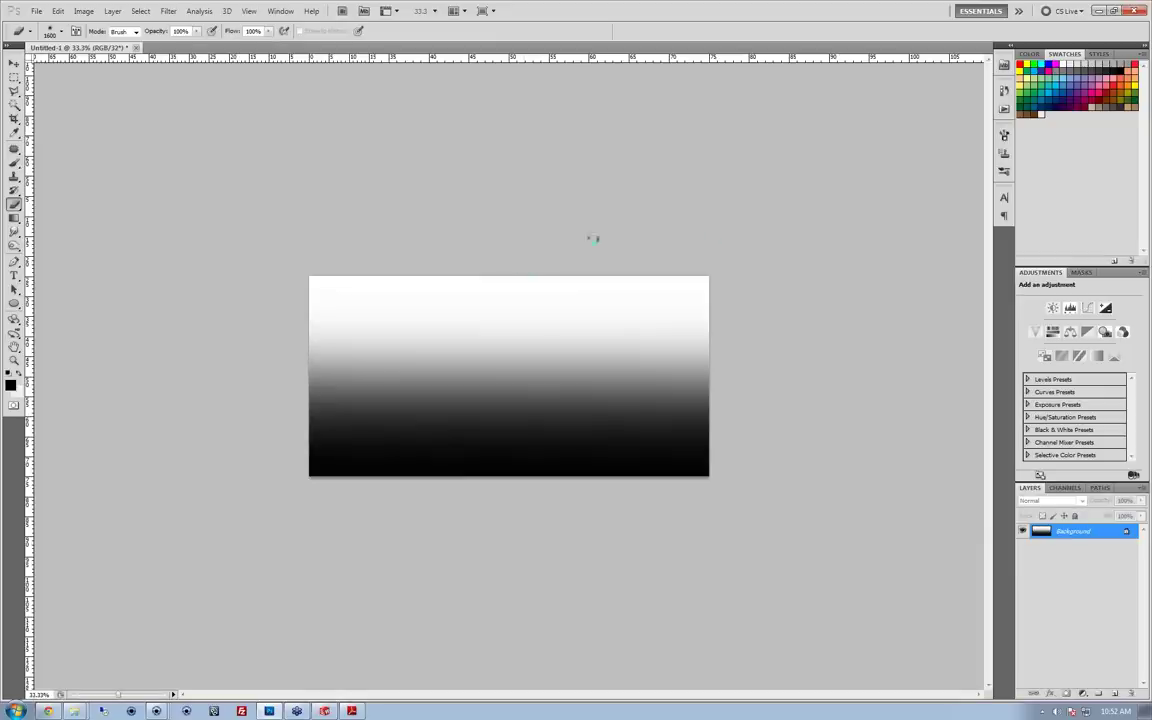
# Step: Save the image to the desktop in OpenEXR format with the file name Headphones
pyautogui.click(36, 11)
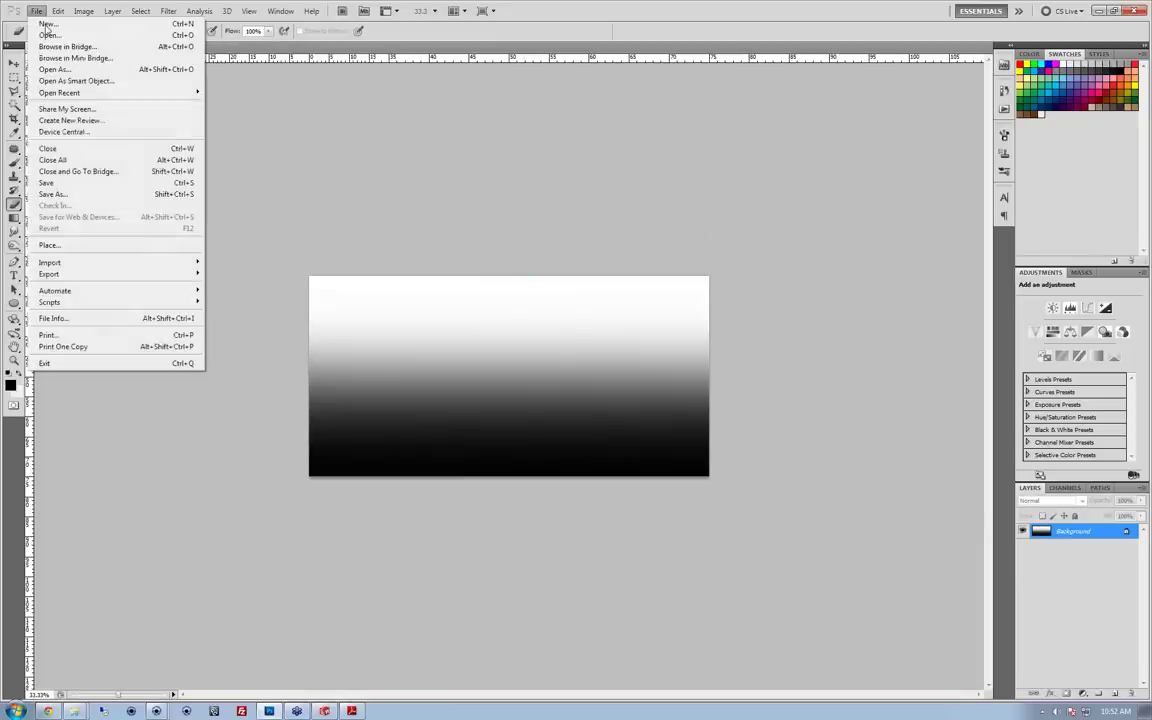
pyautogui.click(55, 193)
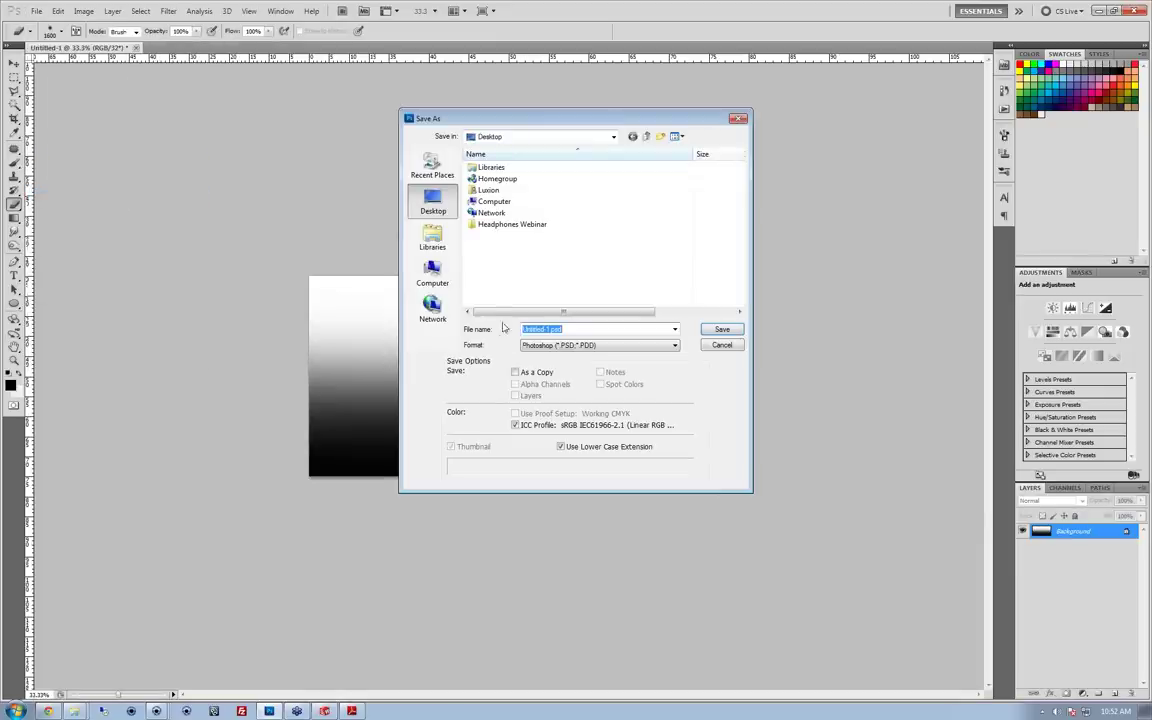
pyautogui.click(528, 346)
pyautogui.click(545, 363)
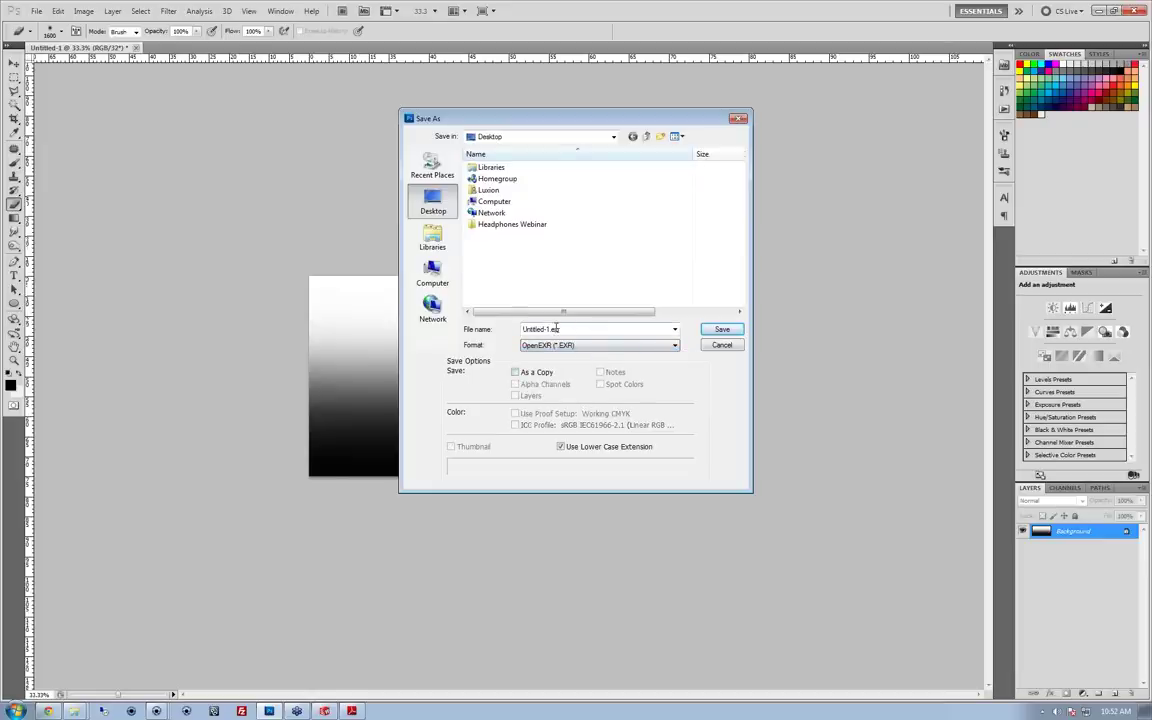
pyautogui.doubleClick(553, 328)
pyautogui.moveTo(541, 329); pyautogui.dragTo(493, 314)
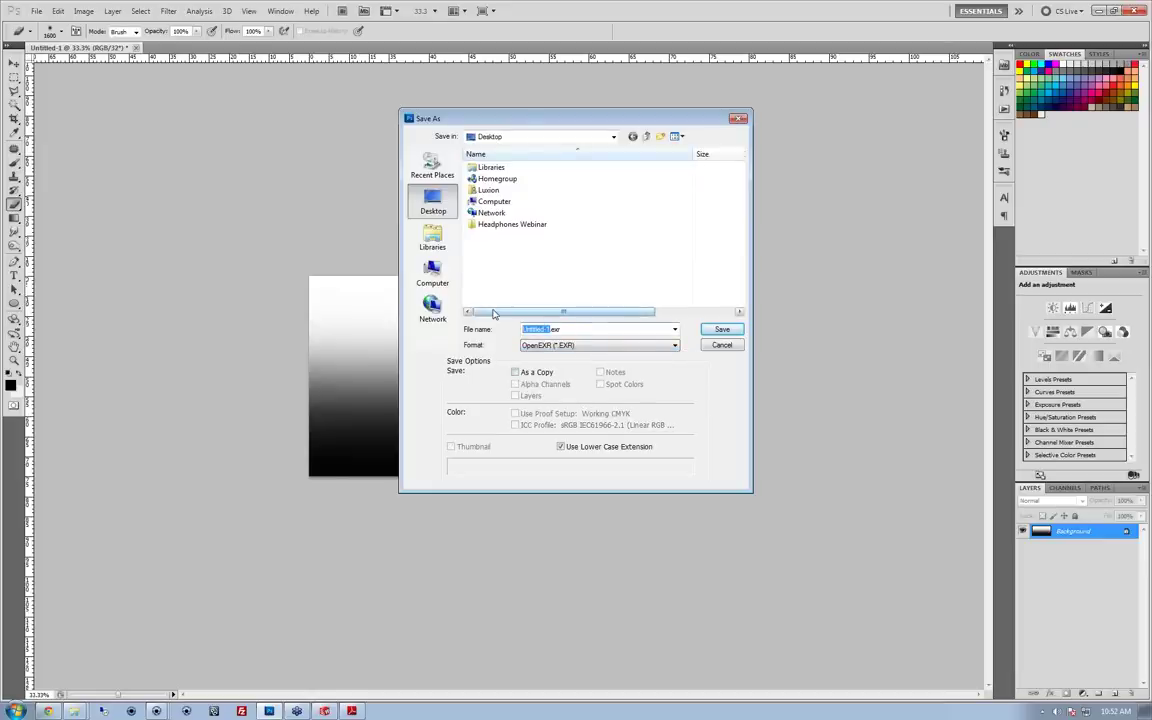
pyautogui.write('Headphones')
pyautogui.press('Return')
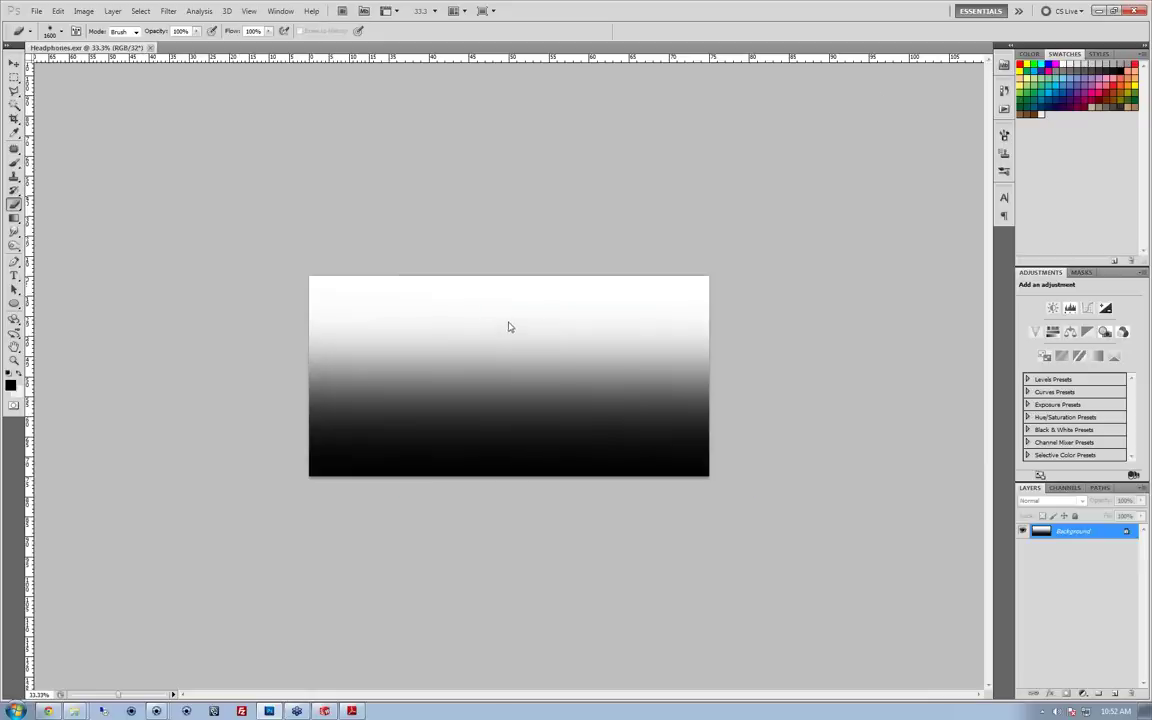
# Step: Minimise Photoshop and switch to the KeyShot window with the Headphones_Webinar.bip scene stored directly on the desktop
pyautogui.click(1099, 13)
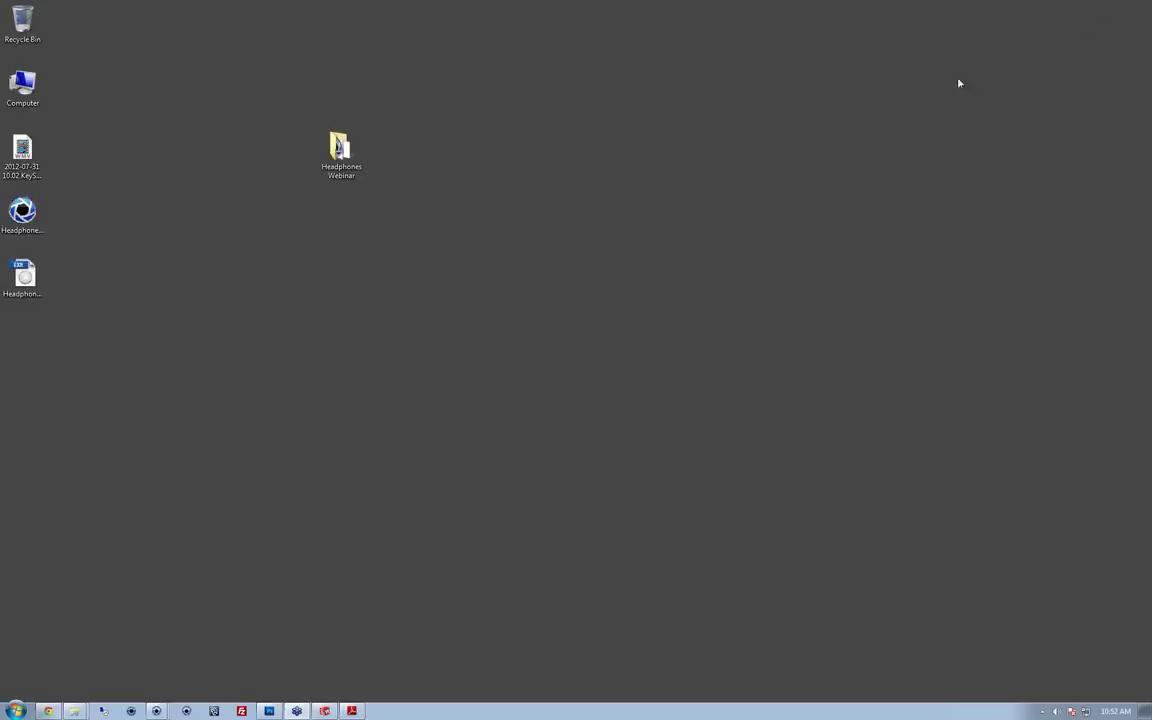
pyautogui.moveTo(160, 712)
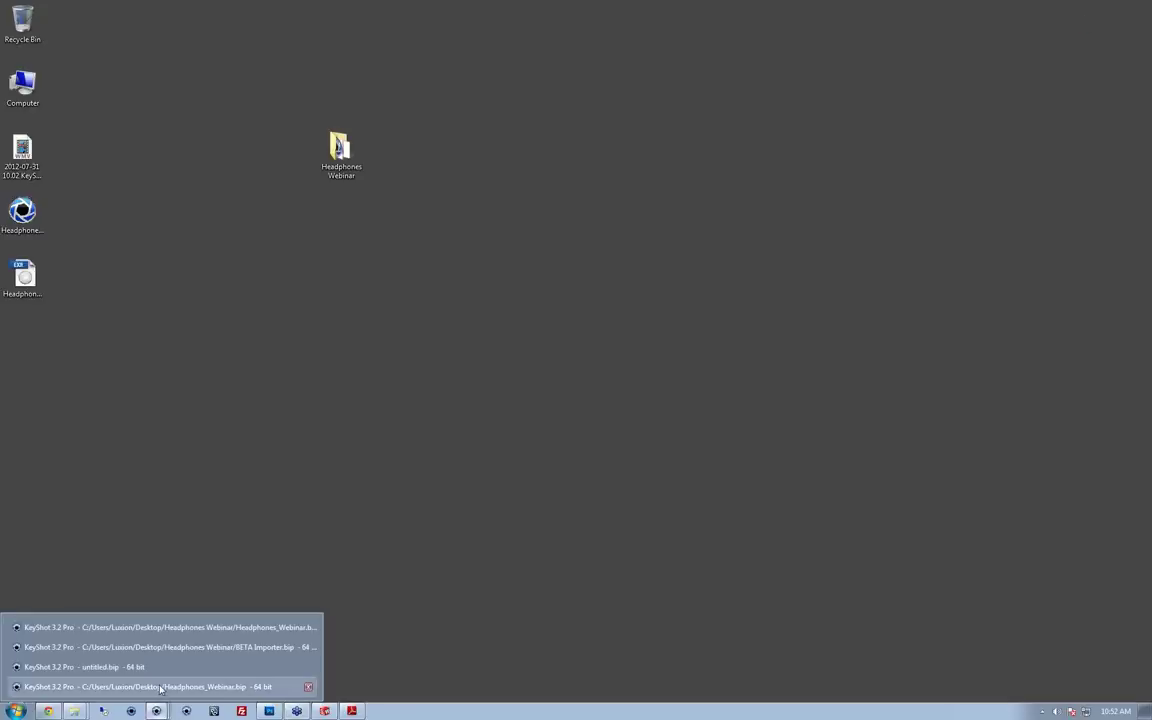
pyautogui.click(180, 628)
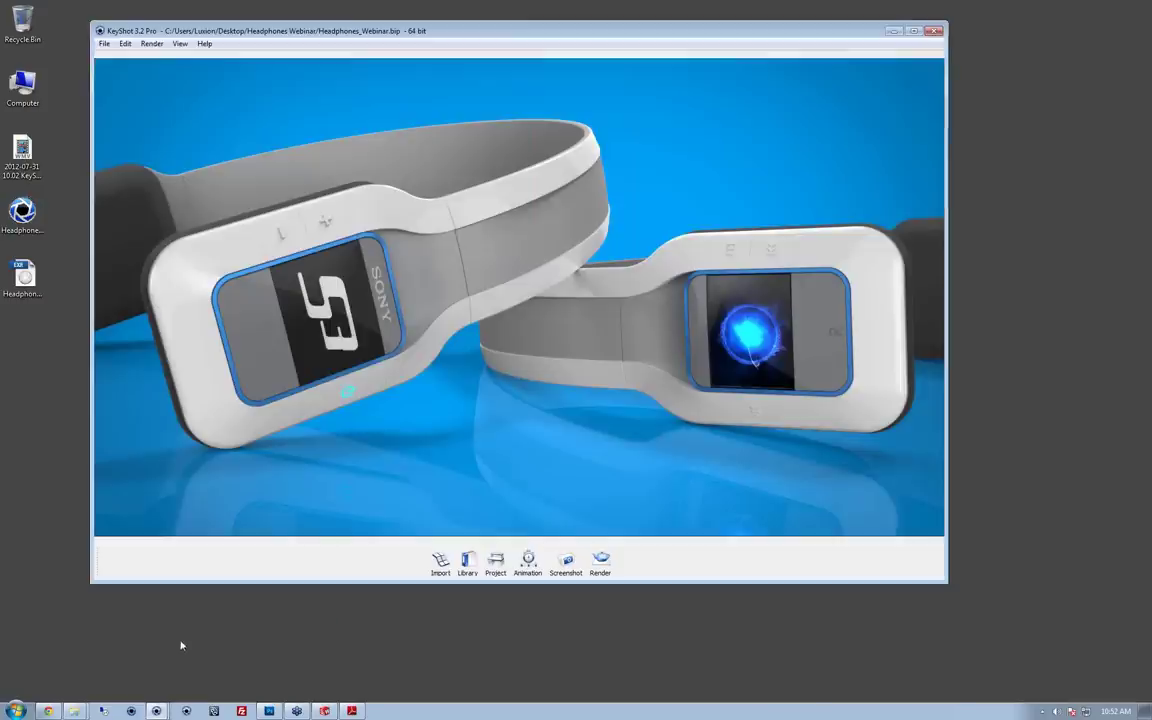
pyautogui.click(891, 32)
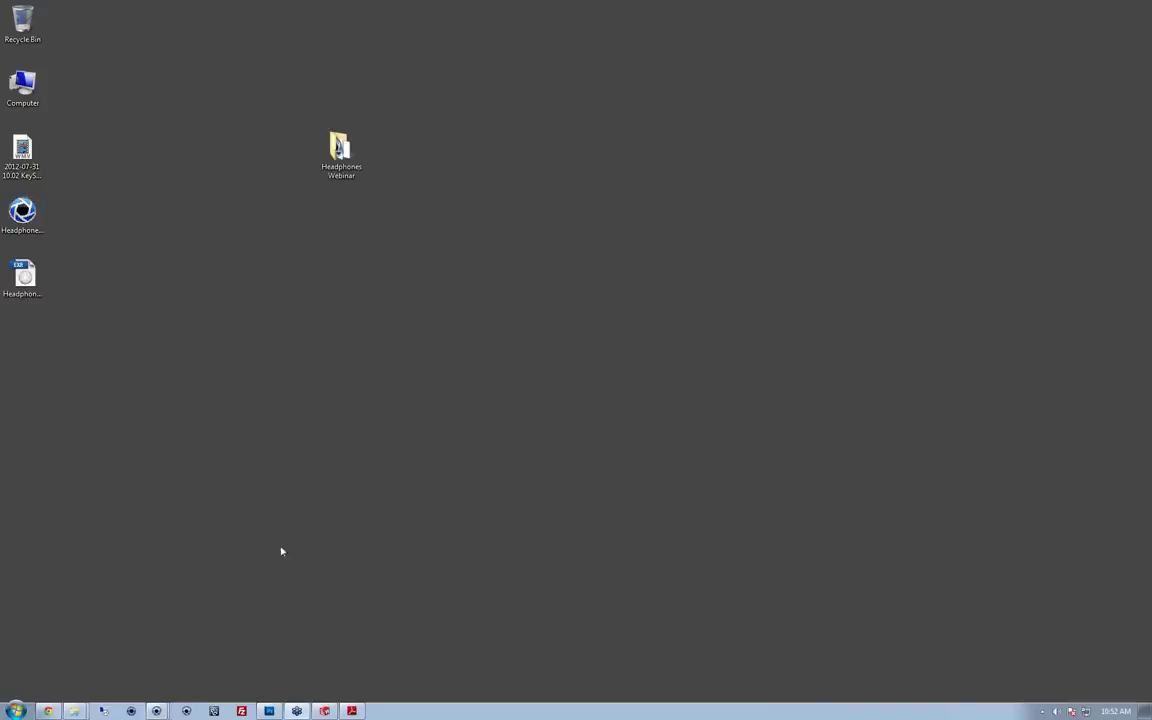
pyautogui.click(158, 711)
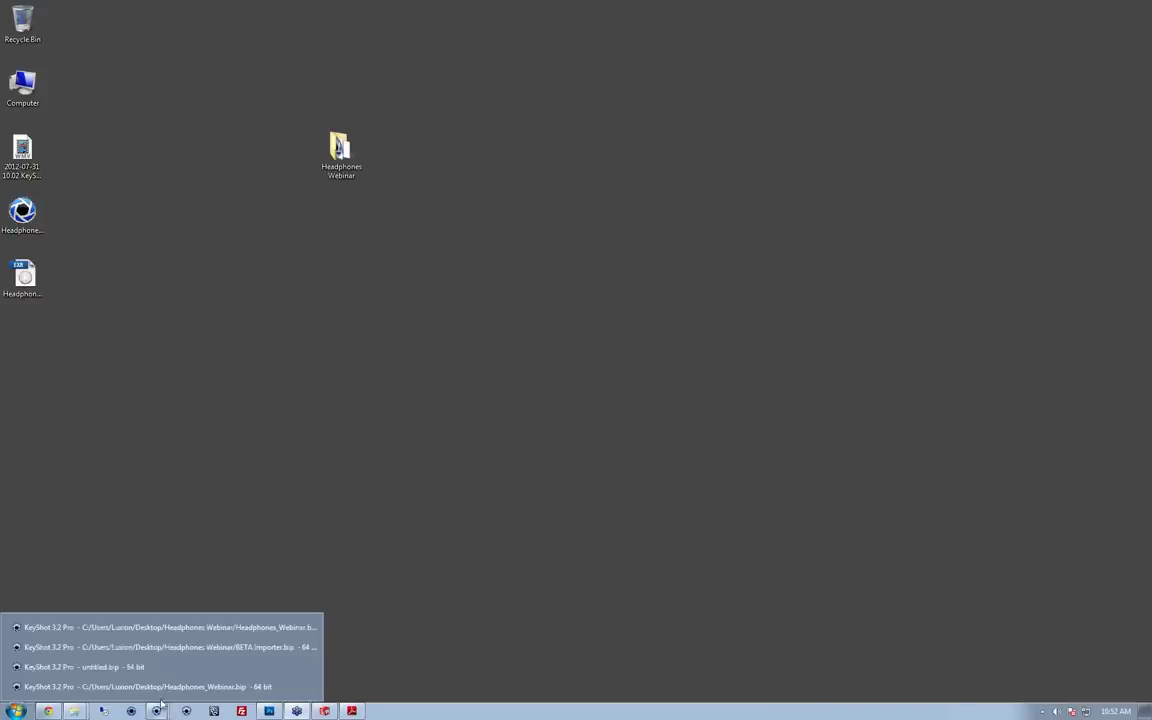
pyautogui.click(162, 687)
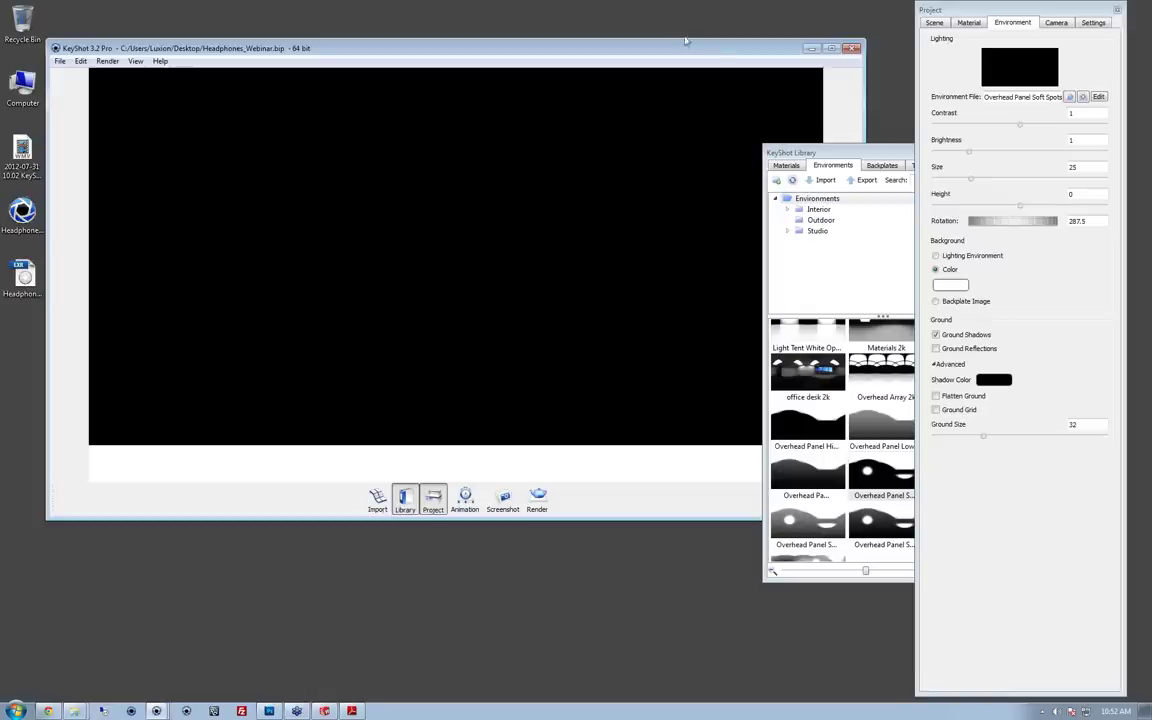
# Step: Move the scene and library windows clear and import Headphones.exr from the desktop into the KeyShot environment library
pyautogui.moveTo(714, 50); pyautogui.dragTo(744, 55)
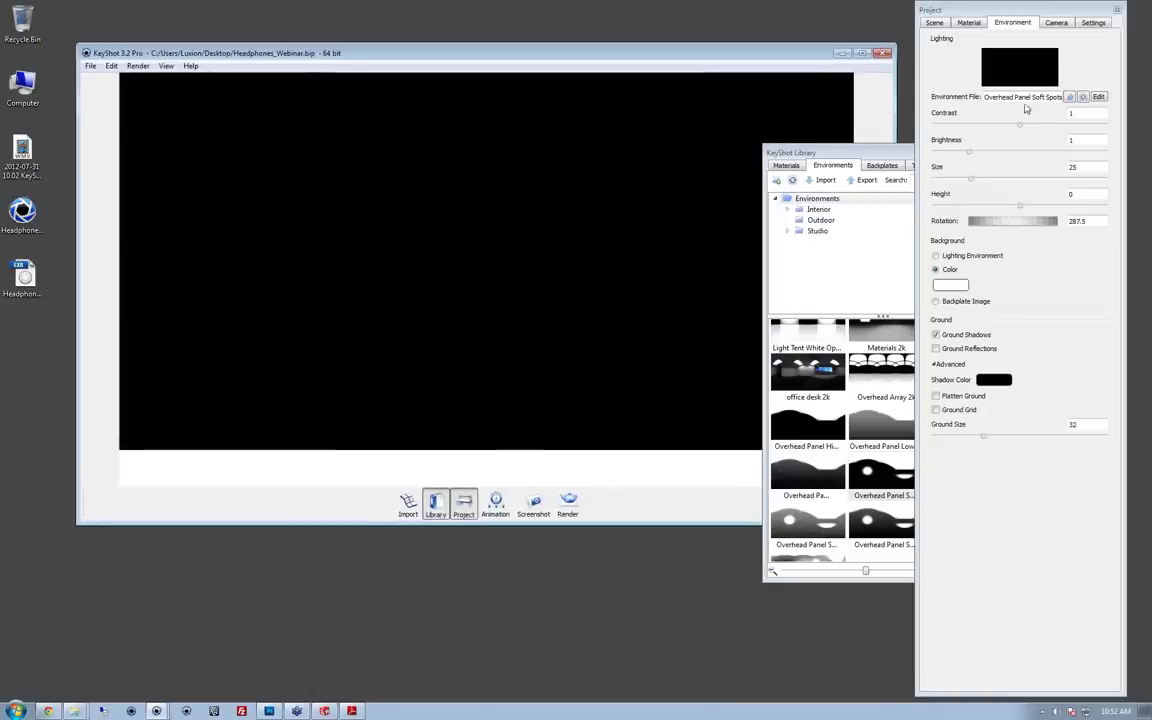
pyautogui.moveTo(900, 158); pyautogui.dragTo(688, 158)
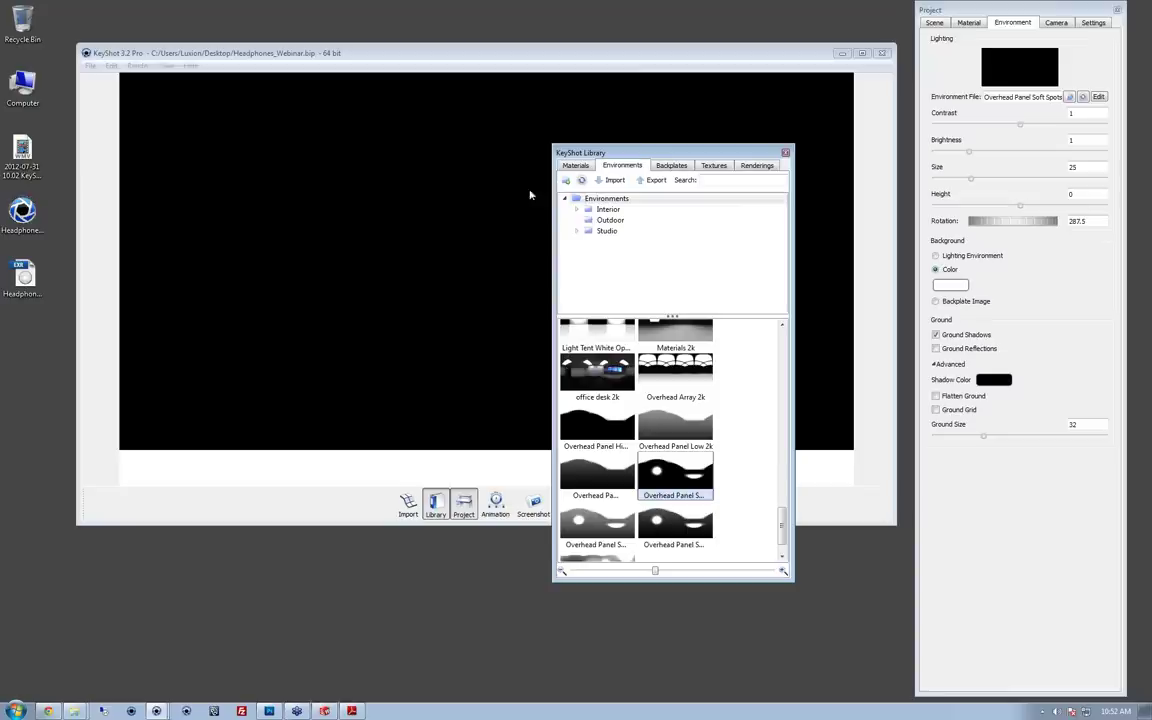
pyautogui.click(614, 180)
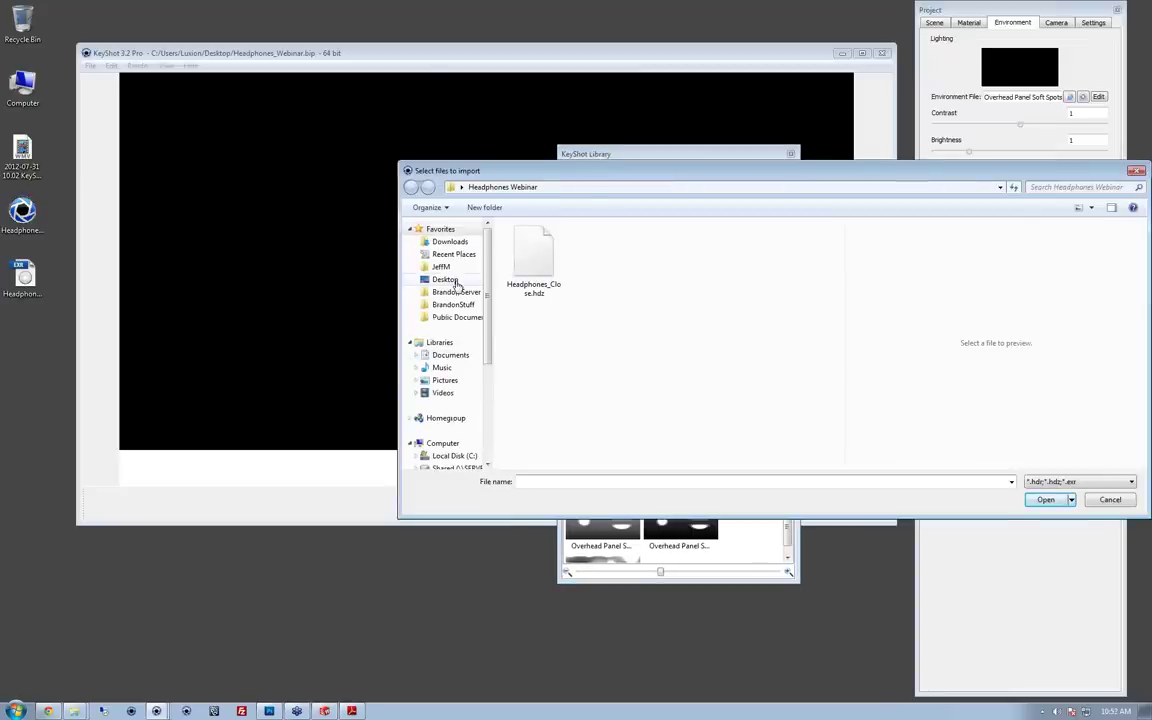
pyautogui.click(455, 284)
pyautogui.click(557, 243)
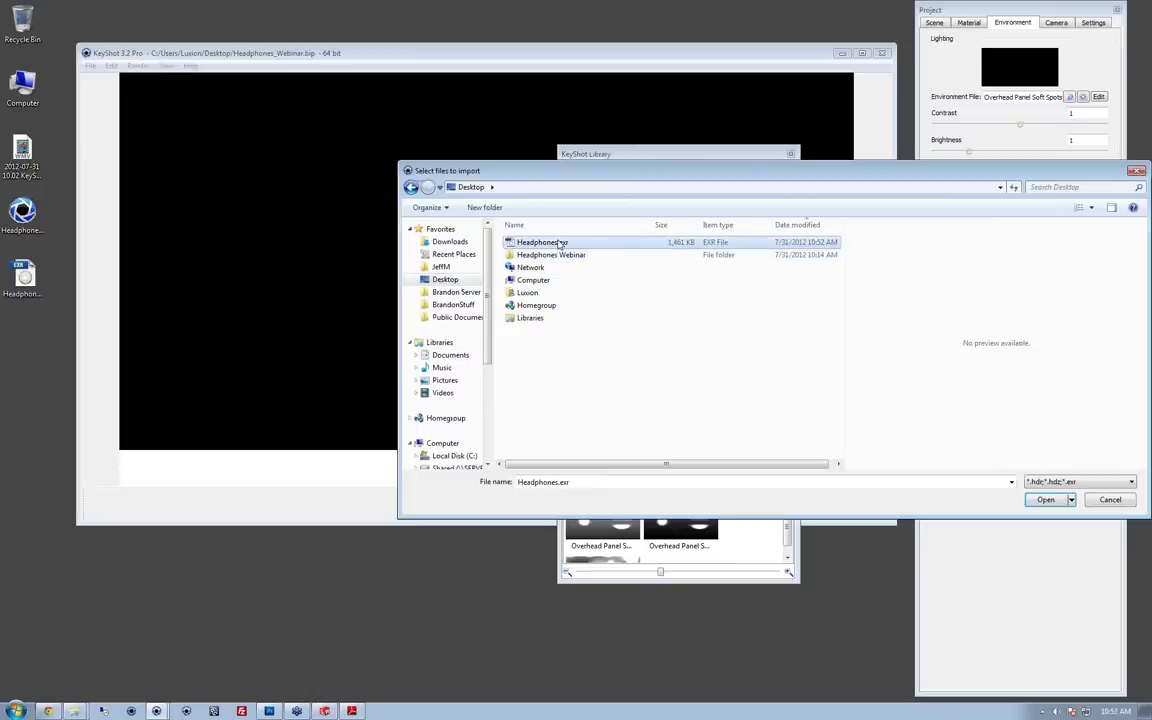
pyautogui.click(1046, 503)
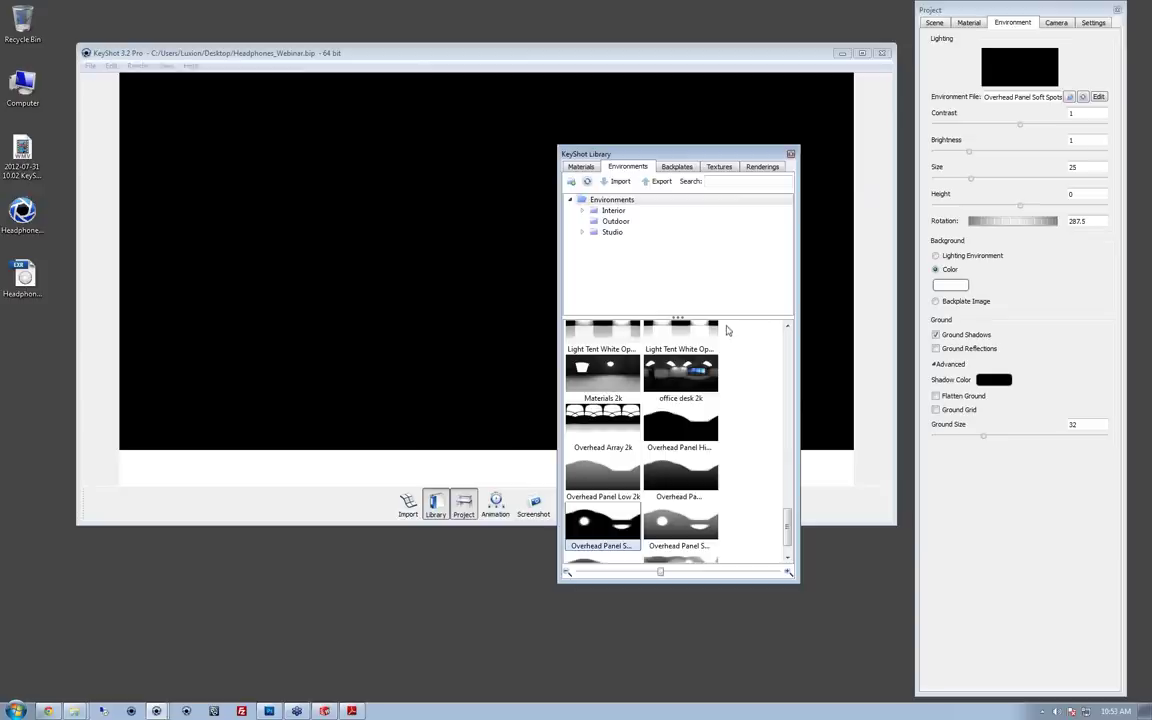
# Step: Apply the imported Headphones environment to the scene, discarding the pending HDR Editor changes
pyautogui.moveTo(789, 528); pyautogui.dragTo(786, 393)
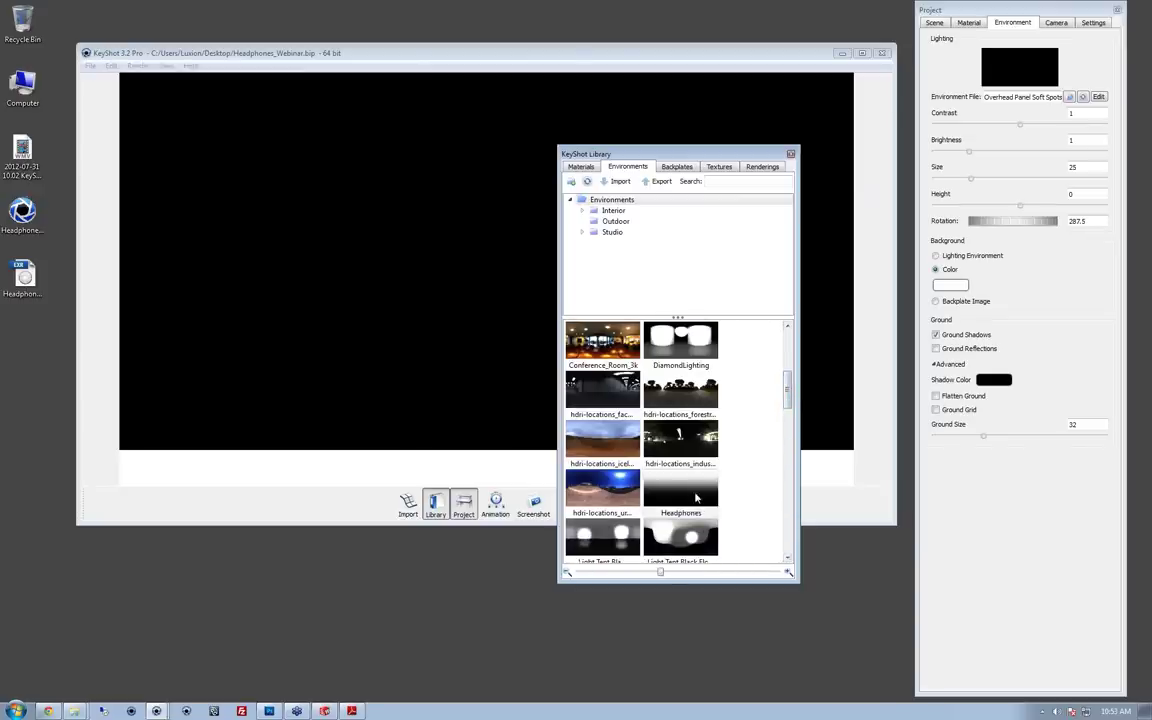
pyautogui.moveTo(680, 488); pyautogui.dragTo(366, 331)
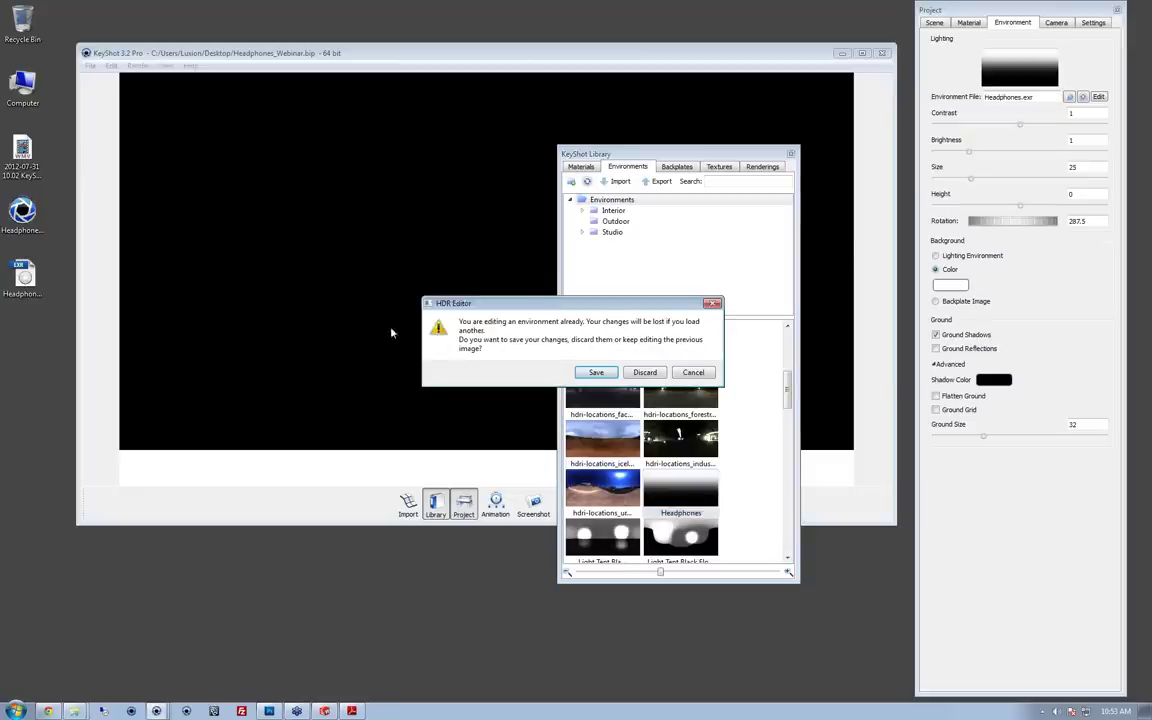
pyautogui.click(645, 372)
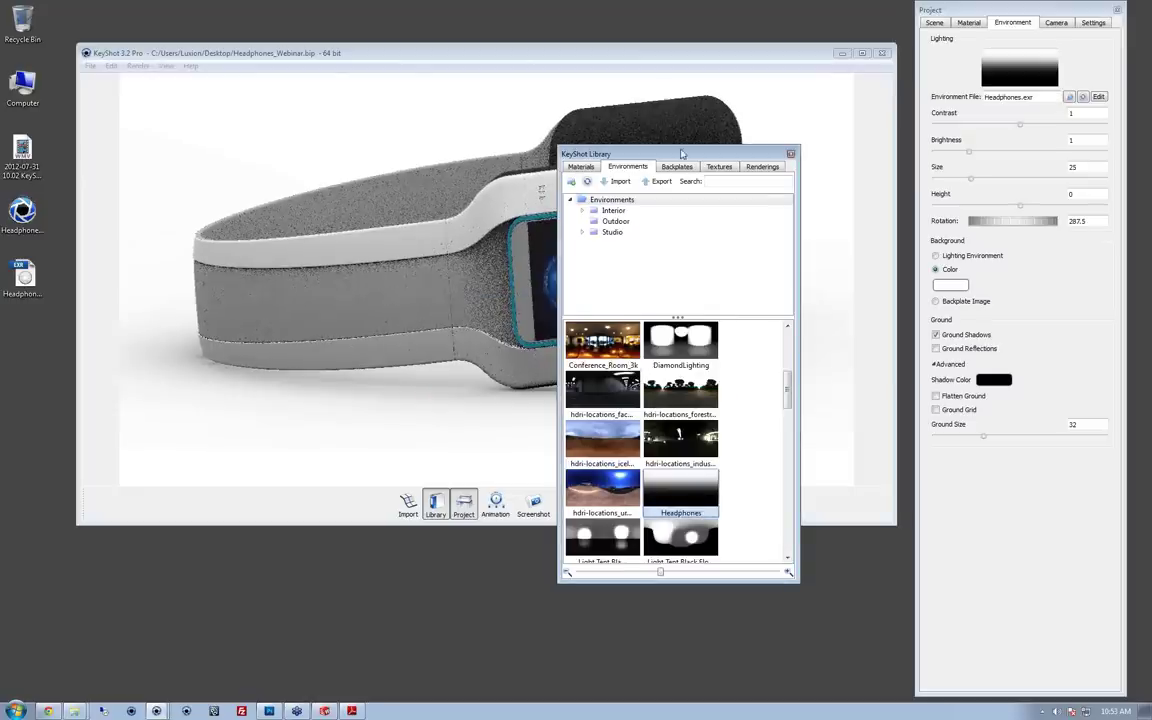
# Step: Shrink and reposition the KeyShot scene window, move the library off the model and close it
pyautogui.moveTo(677, 167); pyautogui.dragTo(943, 243)
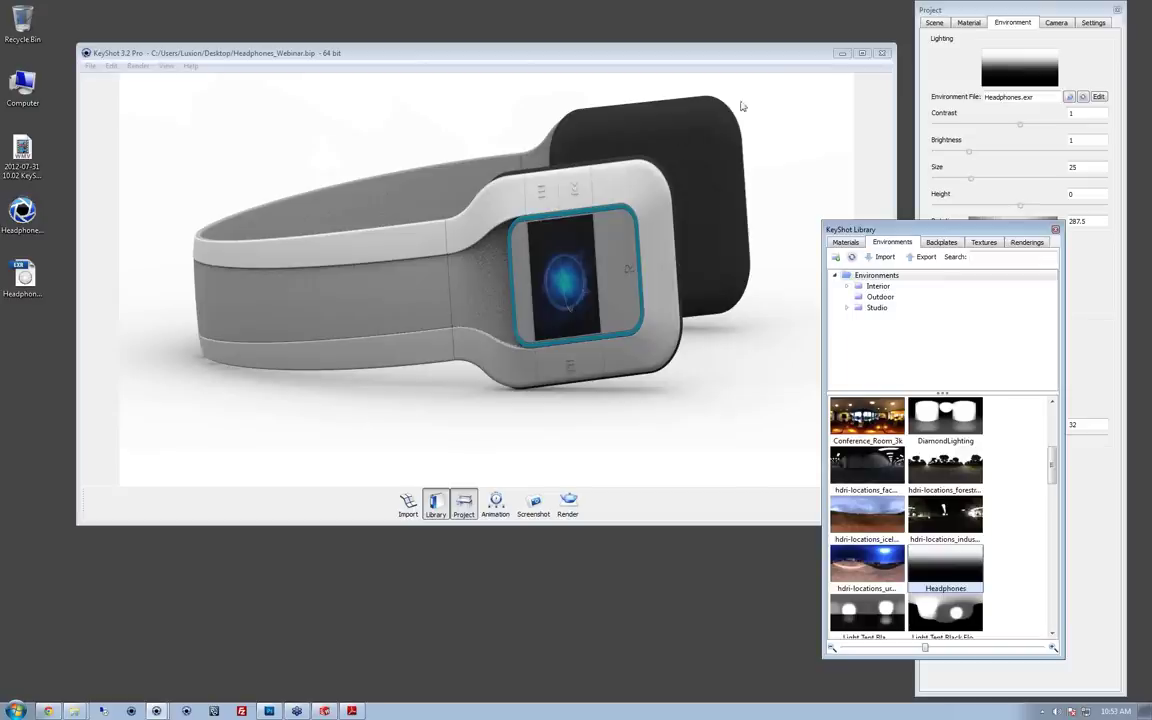
pyautogui.moveTo(770, 54); pyautogui.dragTo(704, 44)
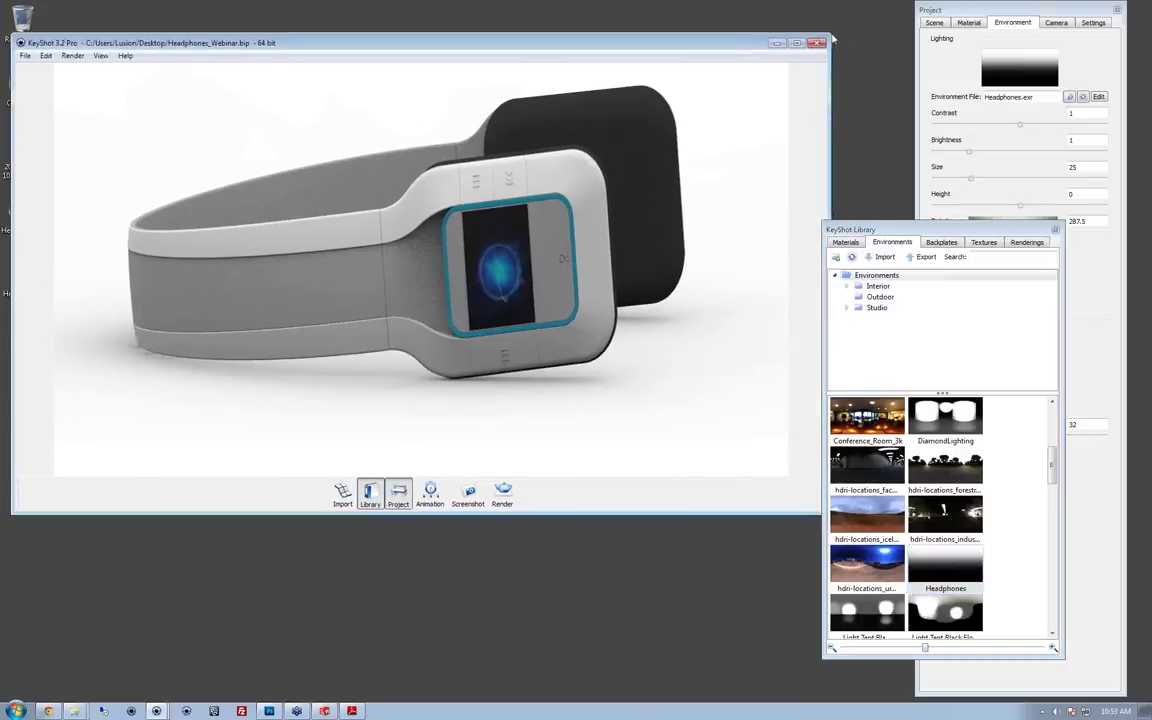
pyautogui.moveTo(833, 37)
pyautogui.mouseDown()
pyautogui.moveTo(848, 34)
pyautogui.moveTo(790, 57)
pyautogui.moveTo(740, 154)
pyautogui.moveTo(730, 124)
pyautogui.moveTo(765, 54)
pyautogui.mouseUp()
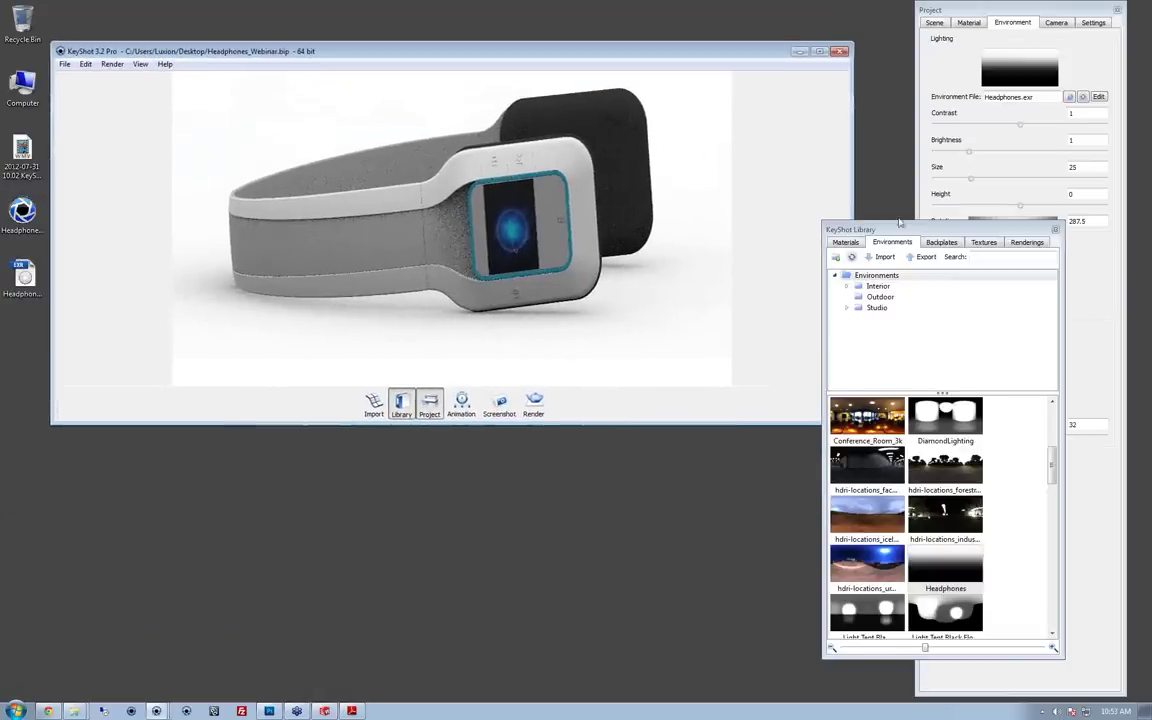
pyautogui.moveTo(921, 235); pyautogui.dragTo(776, 181)
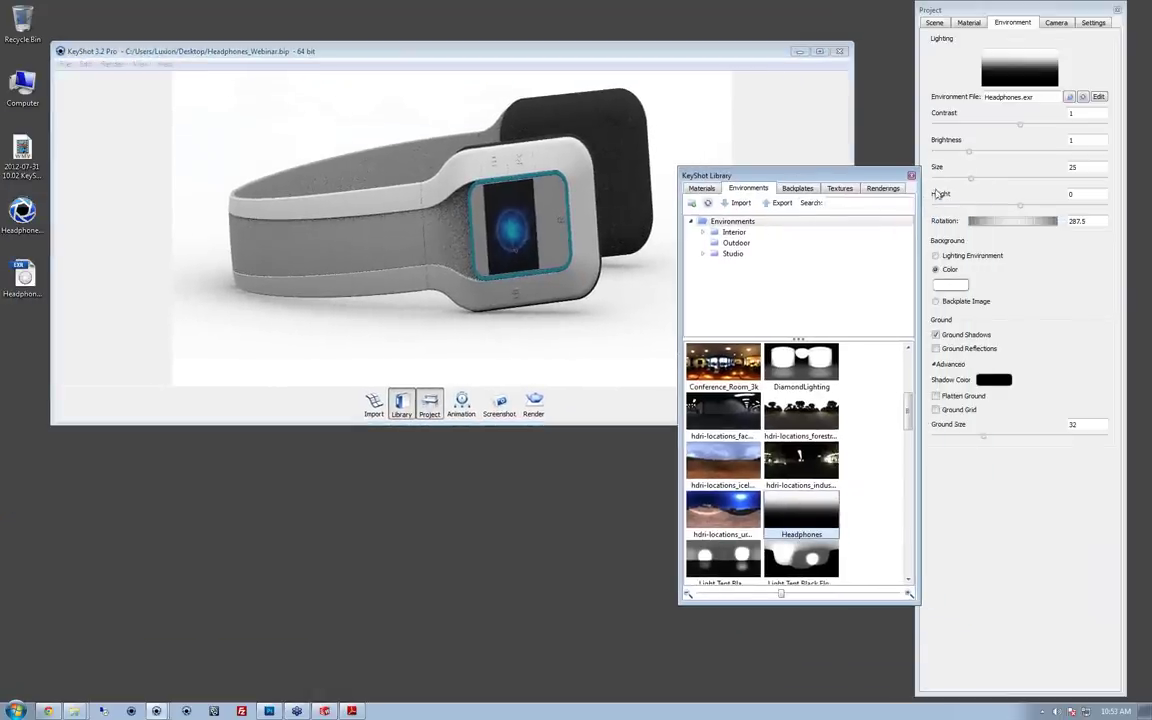
pyautogui.click(911, 177)
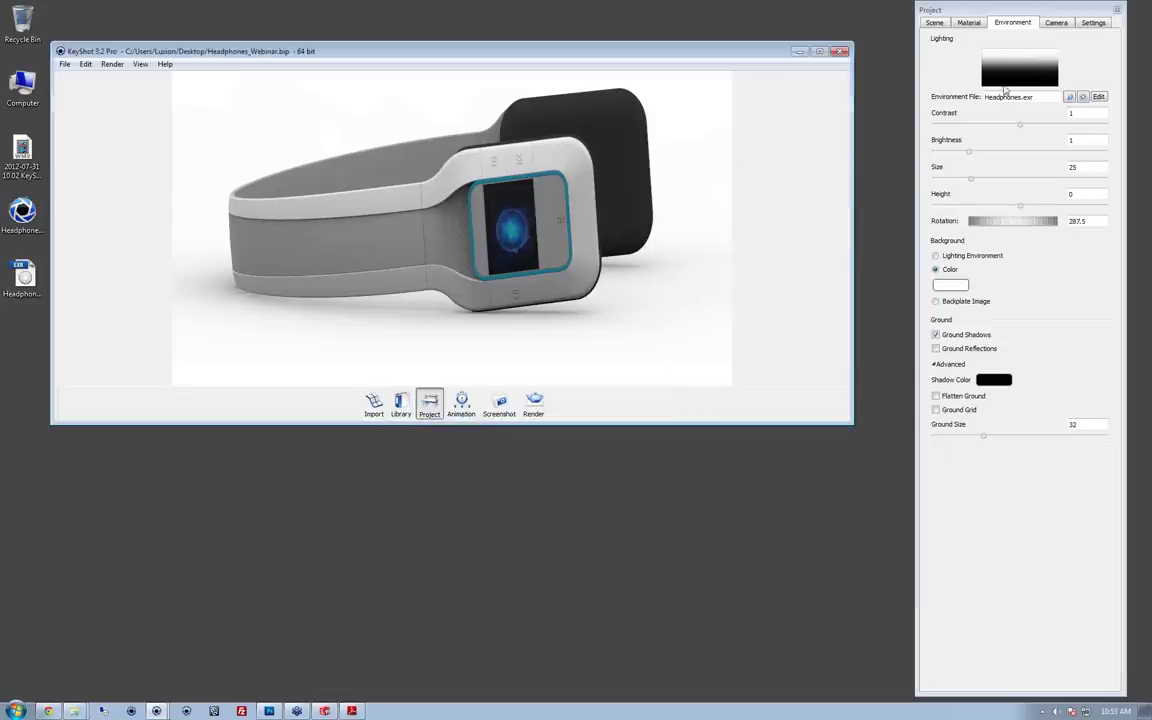
# Step: Open the Headphones.exr environment in the Luxion KeyShot HDR Editor
pyautogui.click(1098, 97)
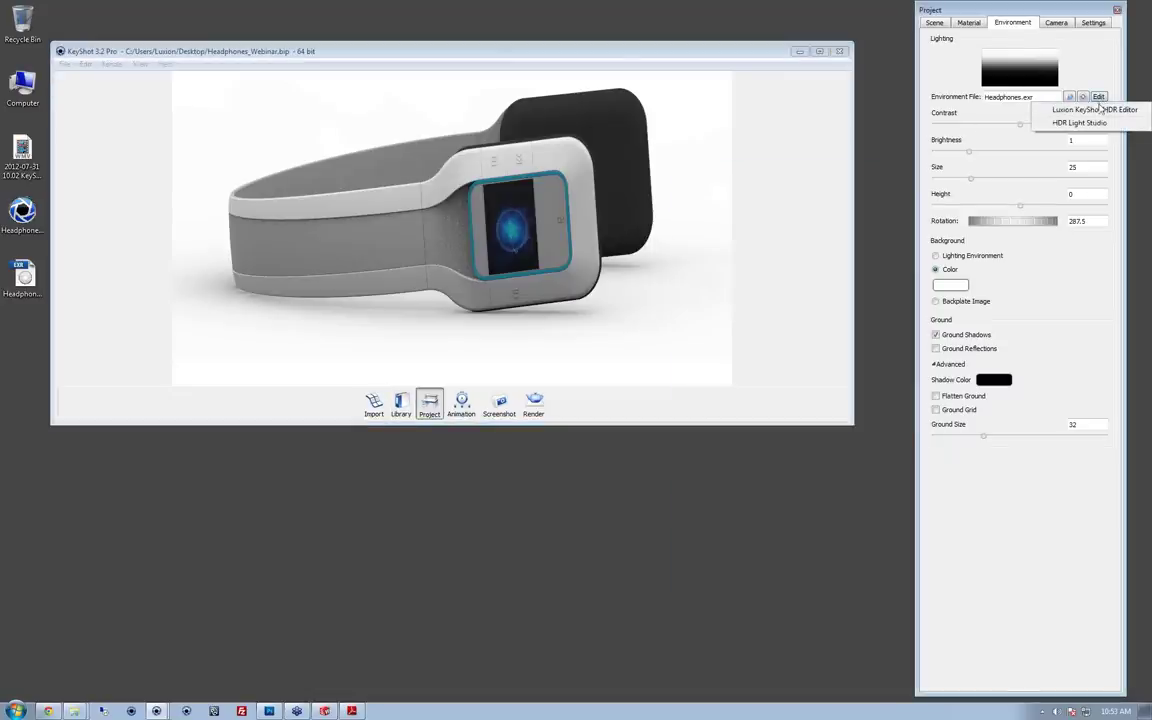
pyautogui.click(1100, 112)
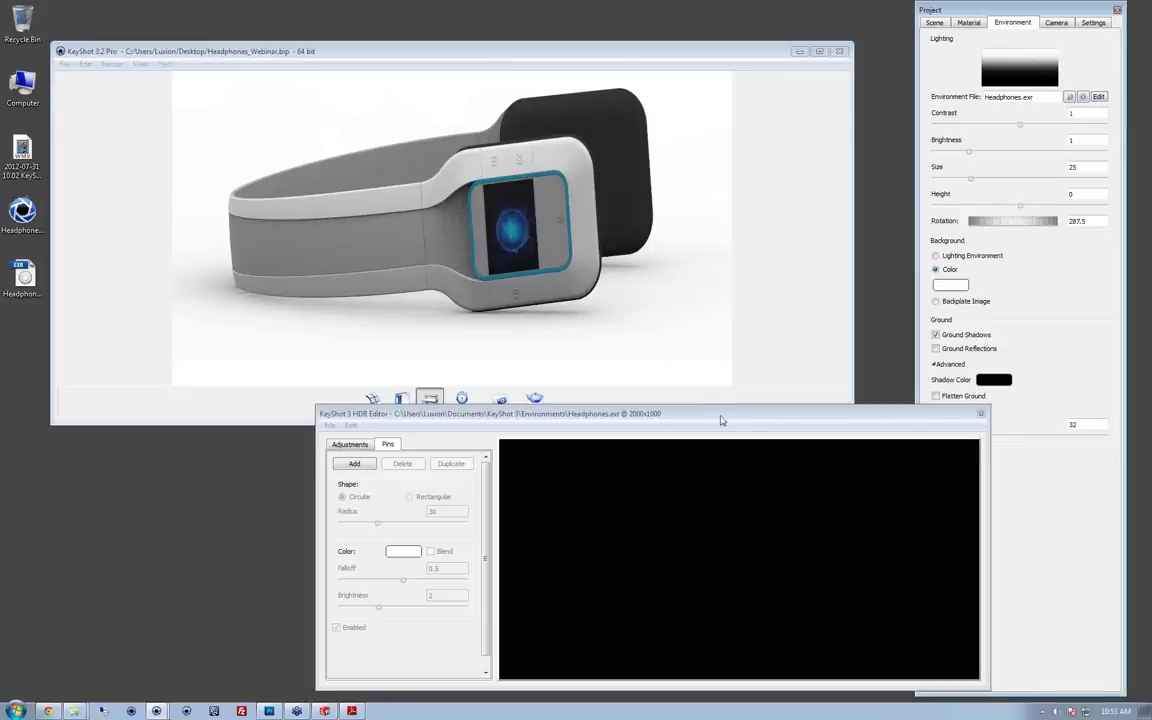
# Step: Set the Headphones.exr environment's brightness adjustment to 0.5 in the HDR Editor and move the editor below the headphones
pyautogui.moveTo(684, 406); pyautogui.dragTo(668, 383)
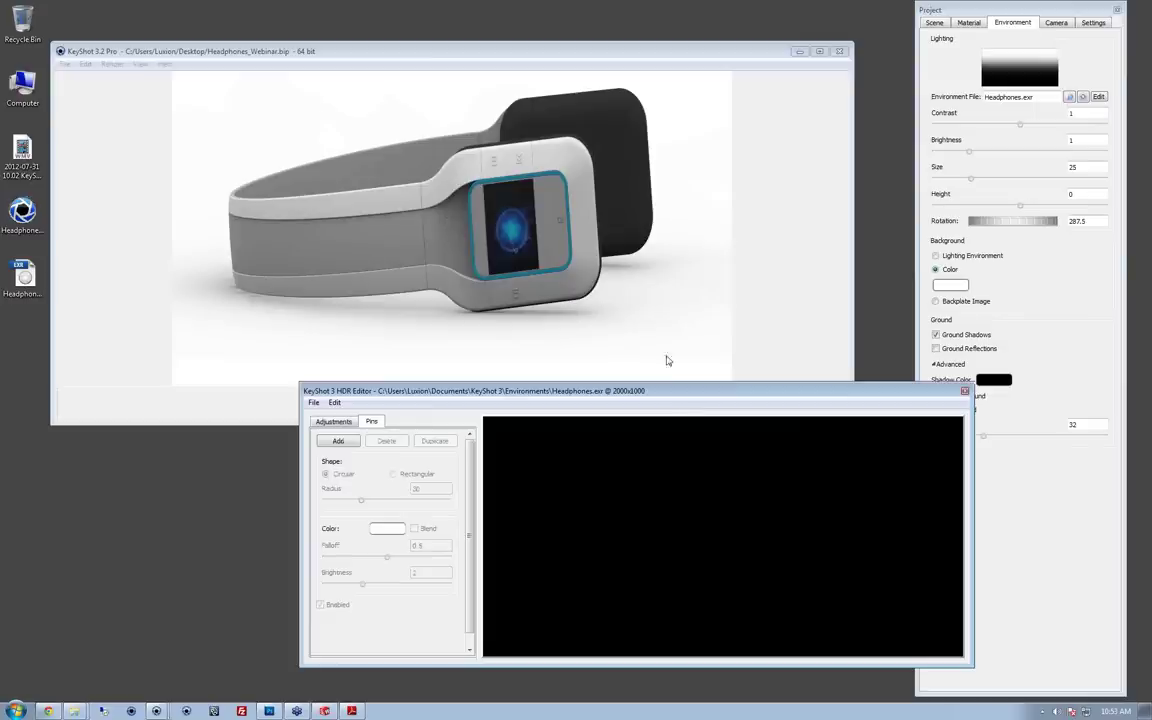
pyautogui.click(333, 421)
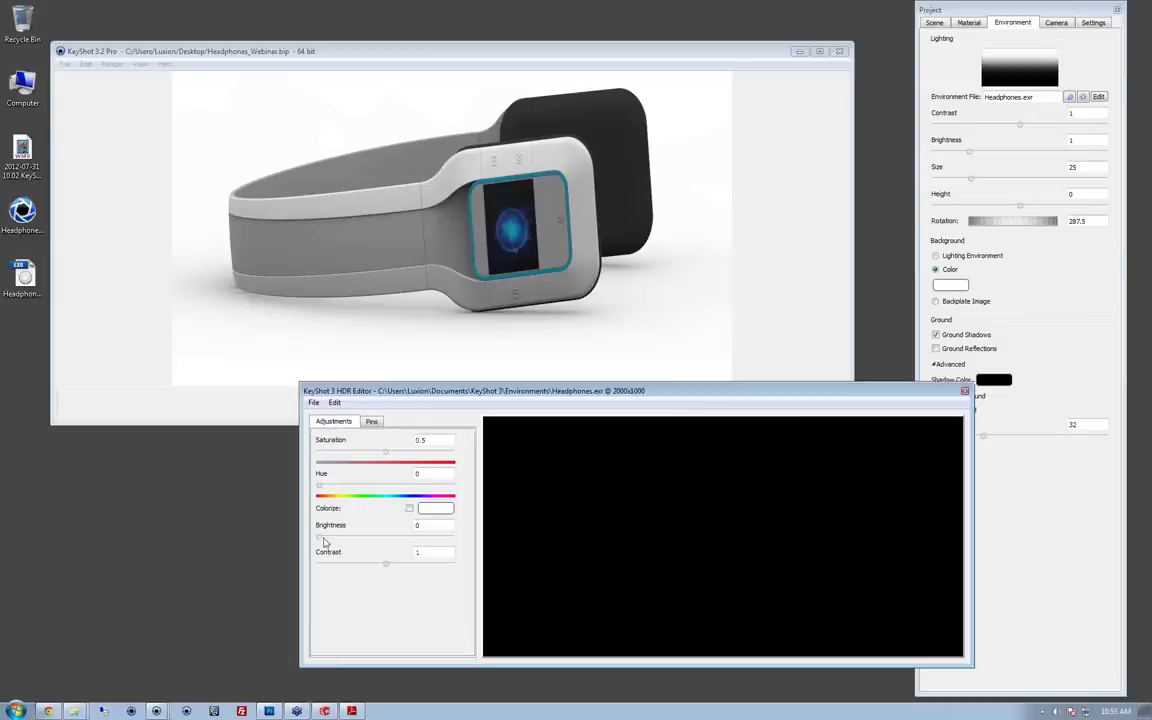
pyautogui.moveTo(435, 527); pyautogui.dragTo(371, 497)
pyautogui.write('.5')
pyautogui.press('Return')
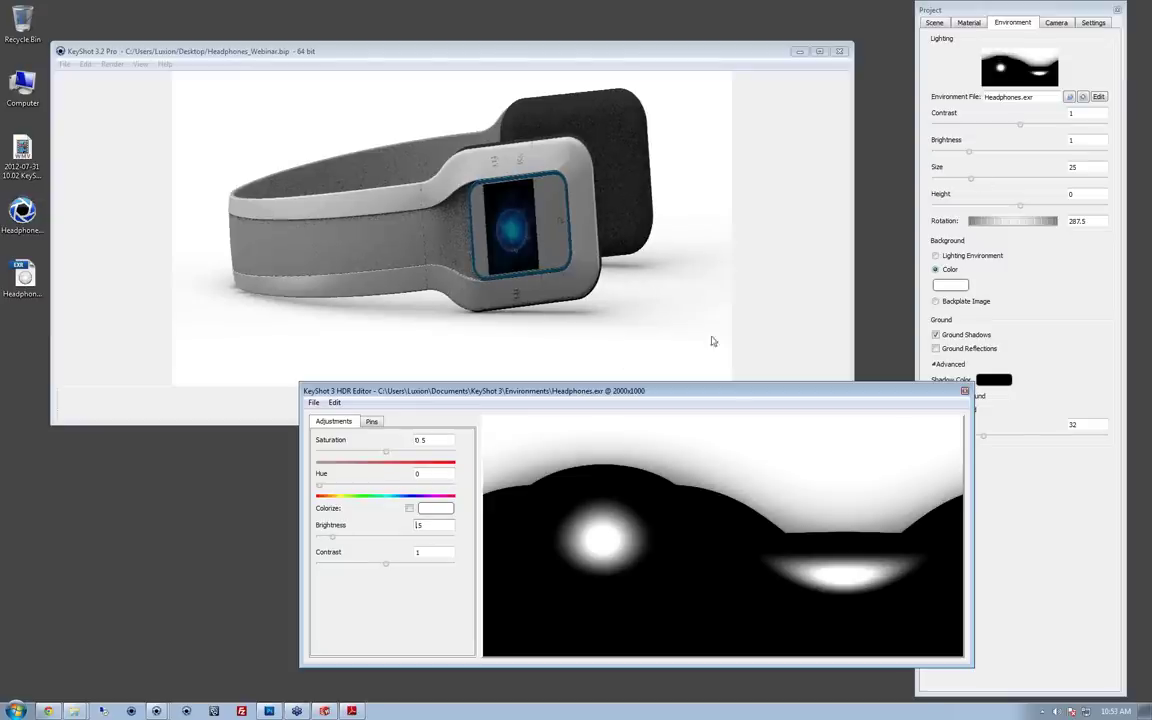
pyautogui.moveTo(718, 393); pyautogui.dragTo(697, 397)
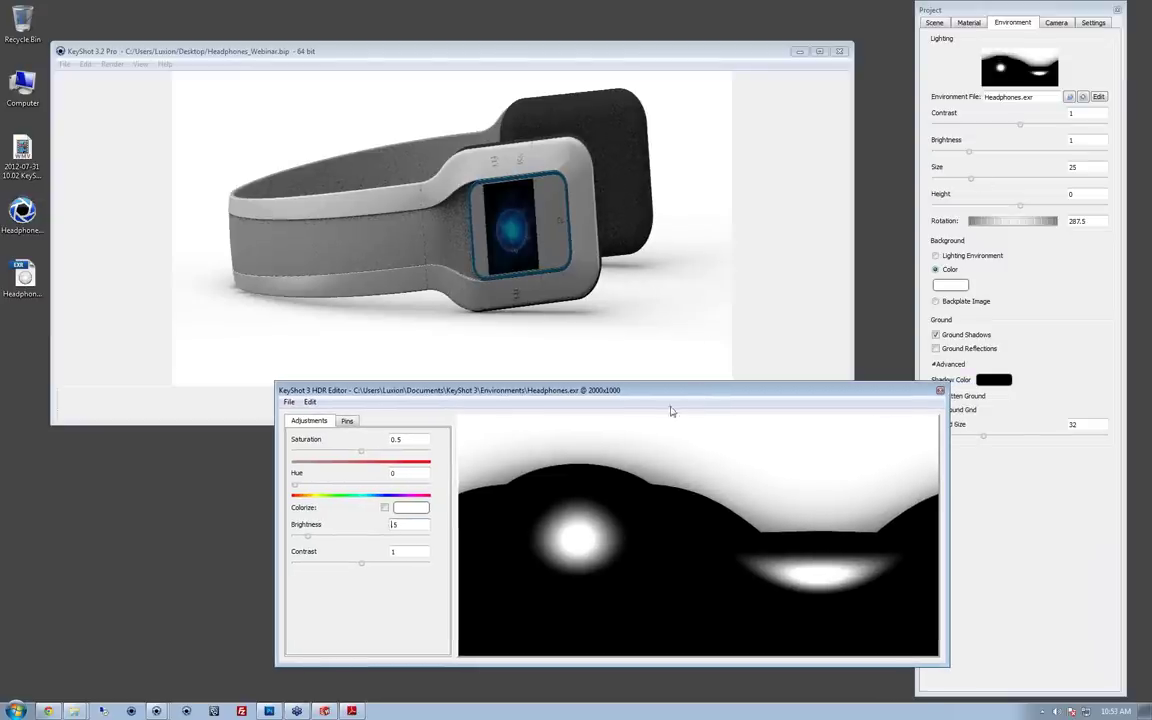
# Step: Switch the camera from orthographic to perspective mode and reframe the headphones from slightly above, at a distance of about 6
pyautogui.click(470, 360)
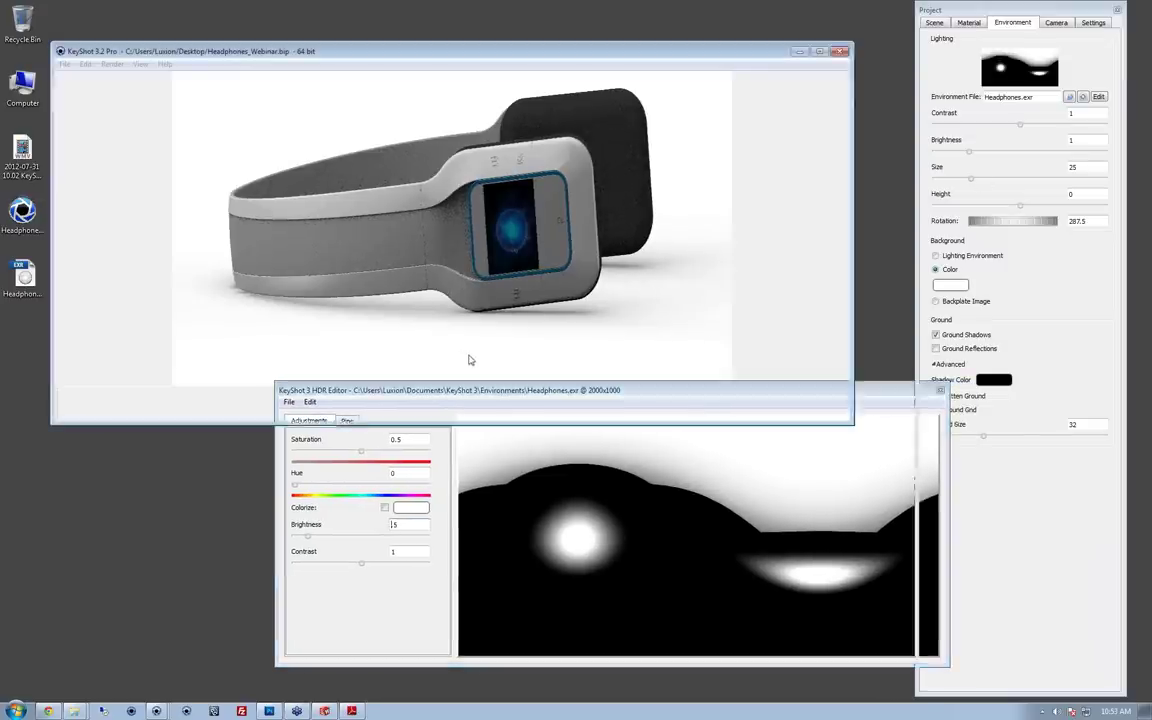
pyautogui.moveTo(470, 360); pyautogui.dragTo(565, 333)
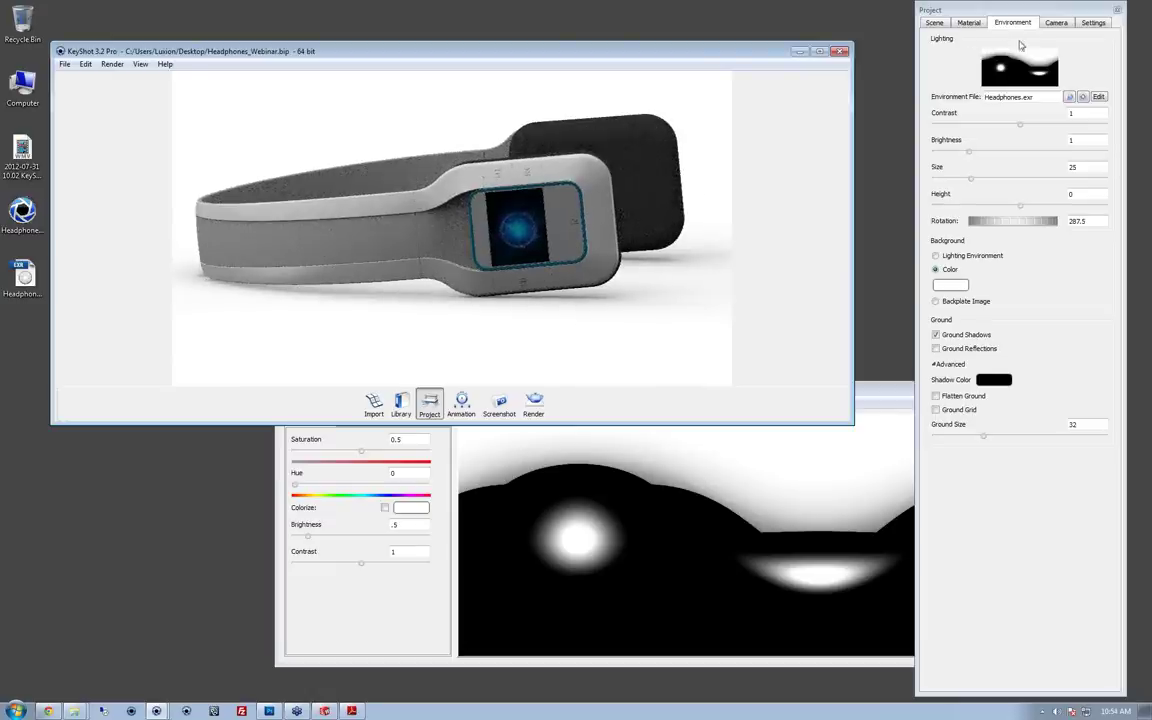
pyautogui.click(1056, 22)
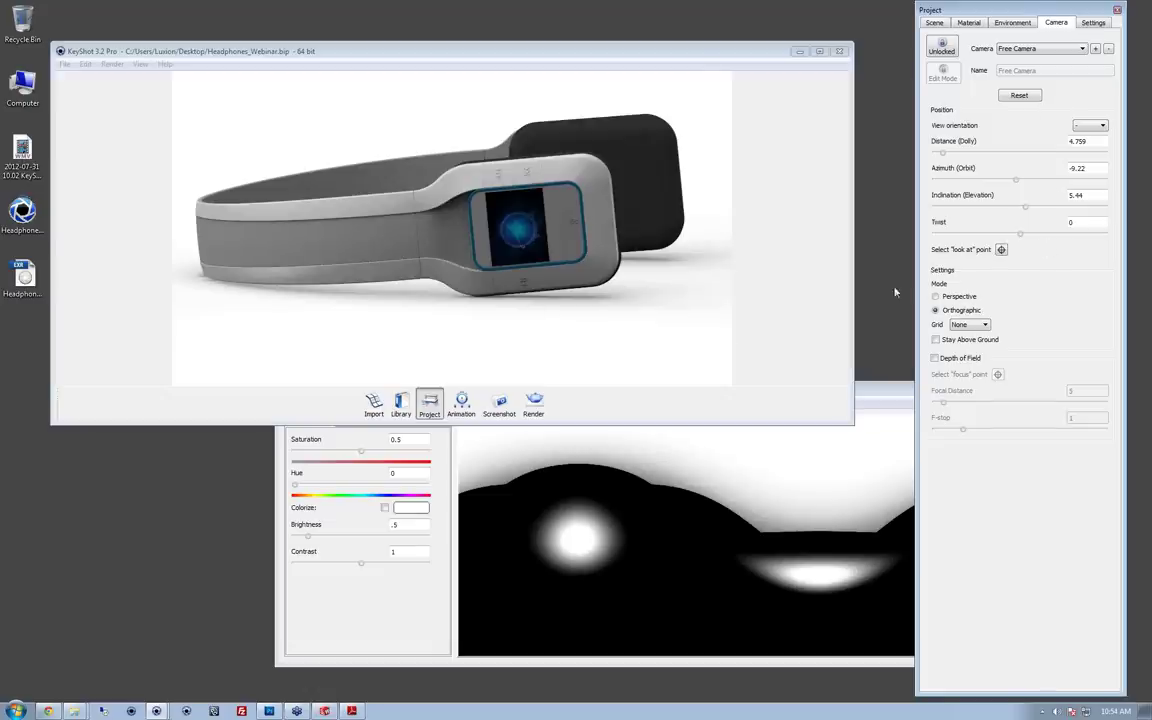
pyautogui.click(936, 297)
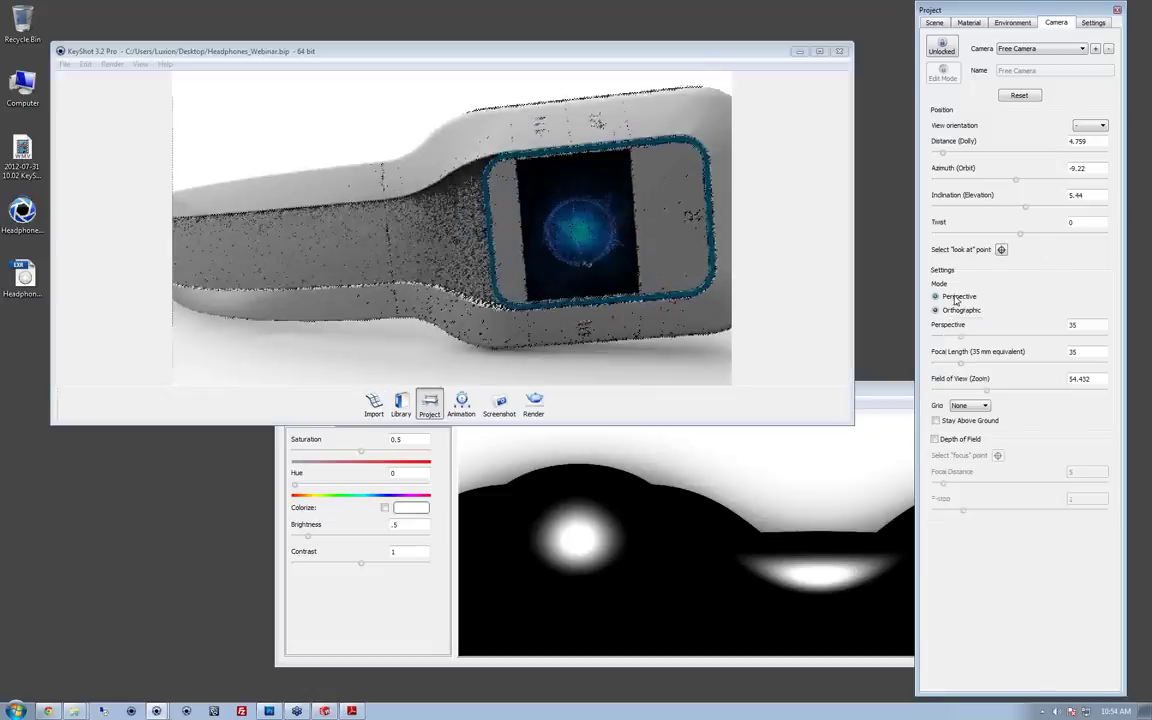
pyautogui.scroll(-3, 484, 308)
pyautogui.moveTo(484, 308); pyautogui.dragTo(598, 320)
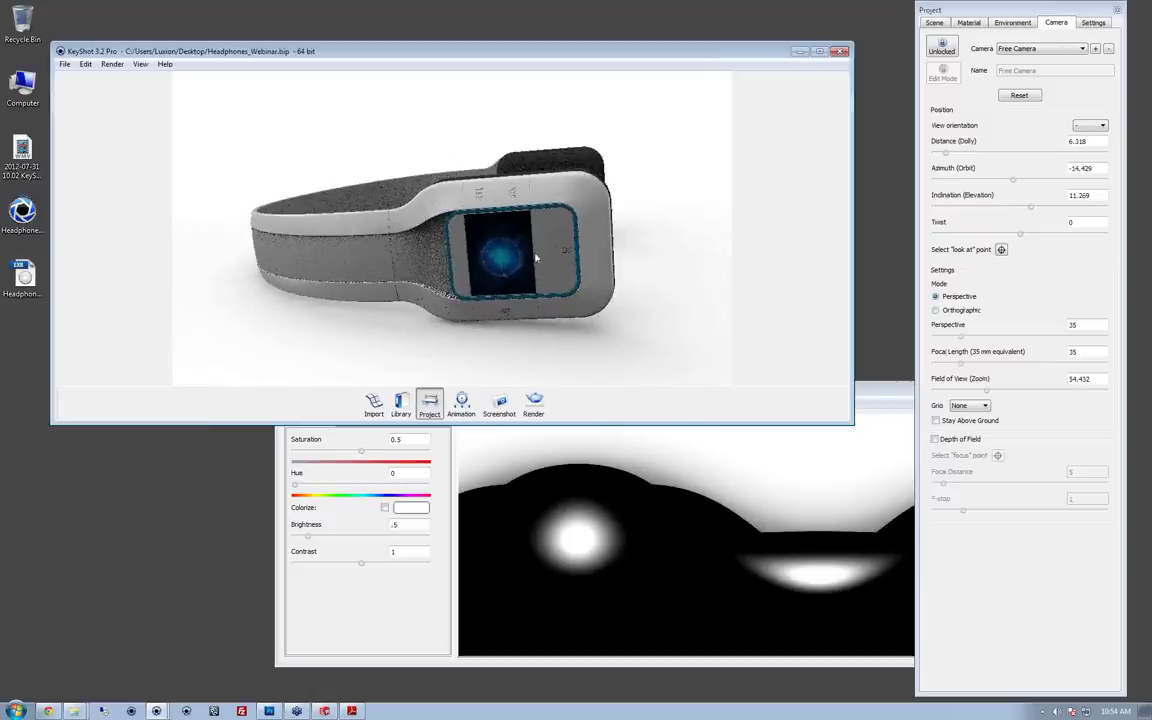
pyautogui.scroll(1, 383, 286)
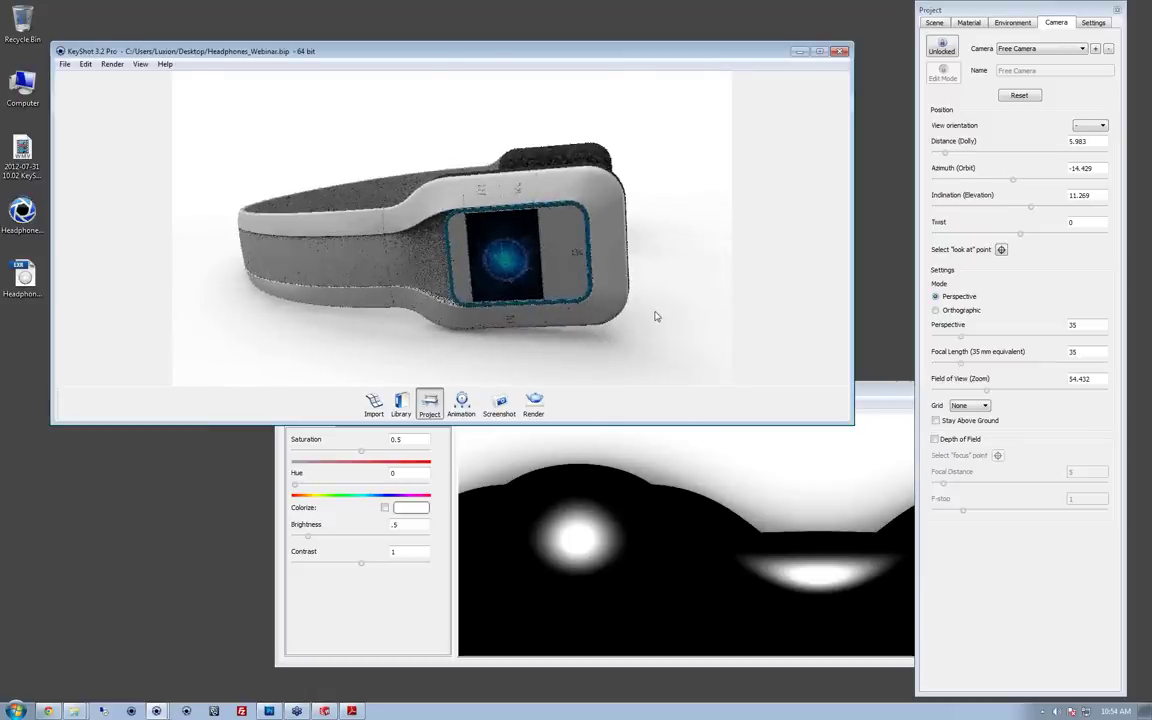
pyautogui.moveTo(655, 307); pyautogui.dragTo(661, 314)
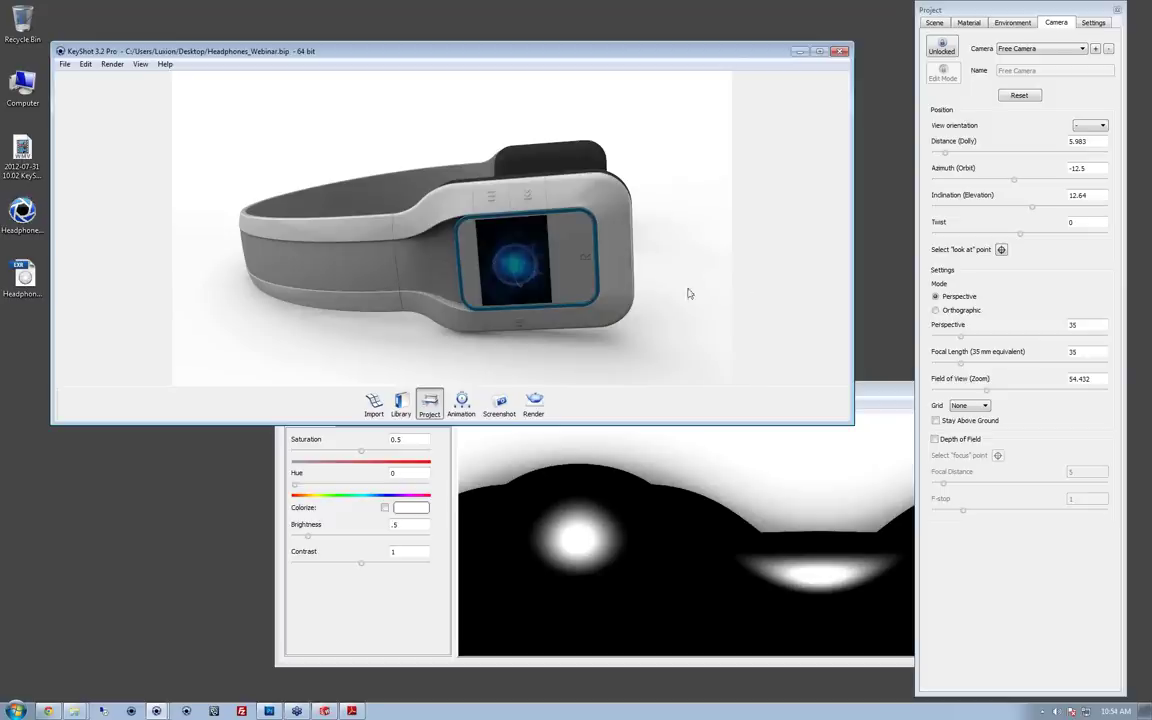
# Step: Try a camera focal length of 50 mm, and settle on 85 mm
pyautogui.doubleClick(1084, 352)
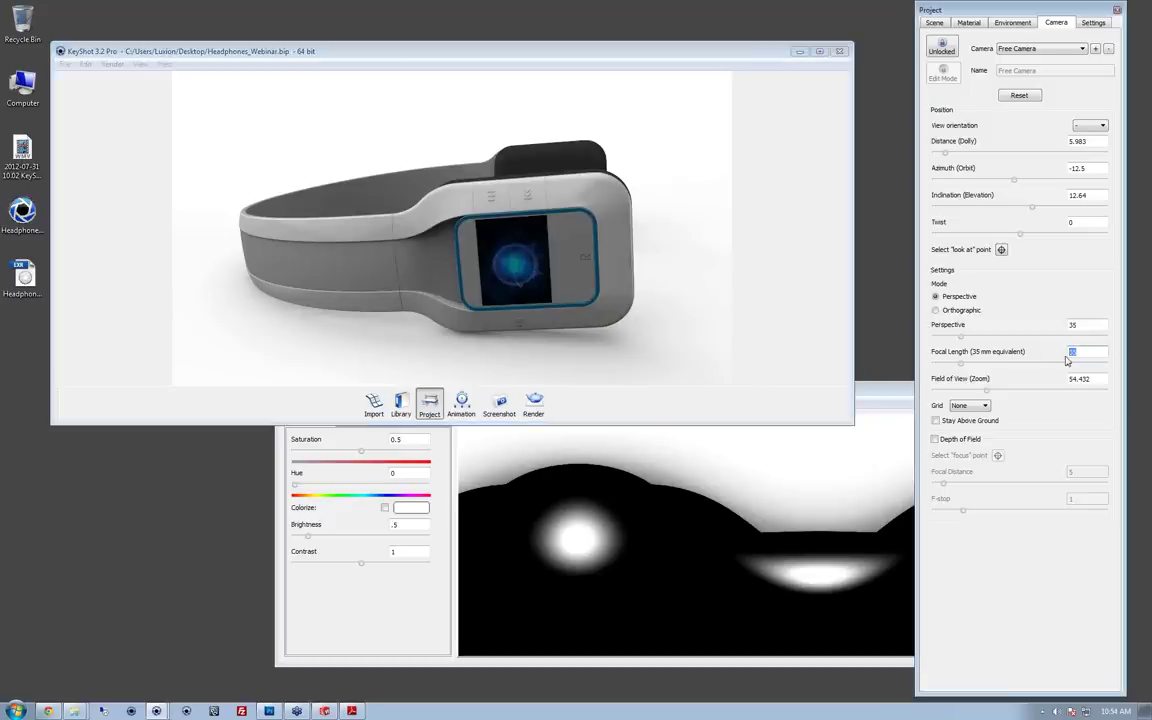
pyautogui.write('50')
pyautogui.press('Return')
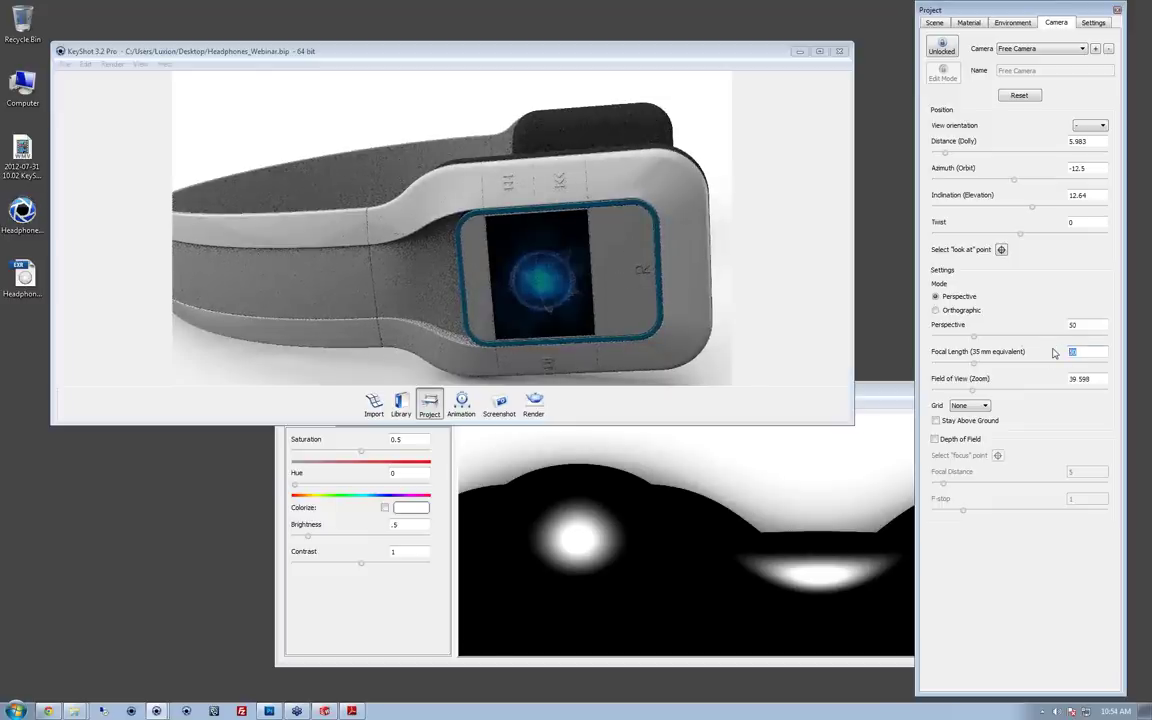
pyautogui.write('85')
pyautogui.press('Return')
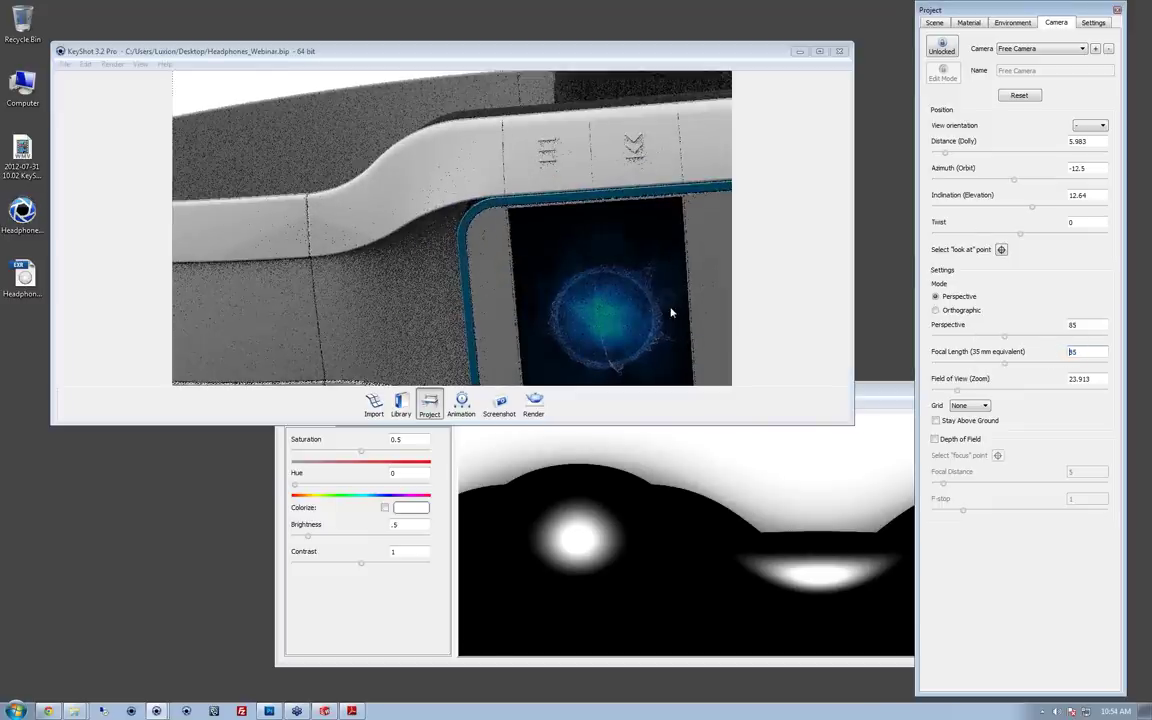
# Step: Reframe the whole headphones with the camera at a distance of about 11.7, azimuth about -10.8 and inclination about 7.5
pyautogui.click(505, 325)
pyautogui.keyDown('alt'); pyautogui.moveTo(505, 325); pyautogui.dragTo(326, 347, button='right'); pyautogui.keyUp('alt')
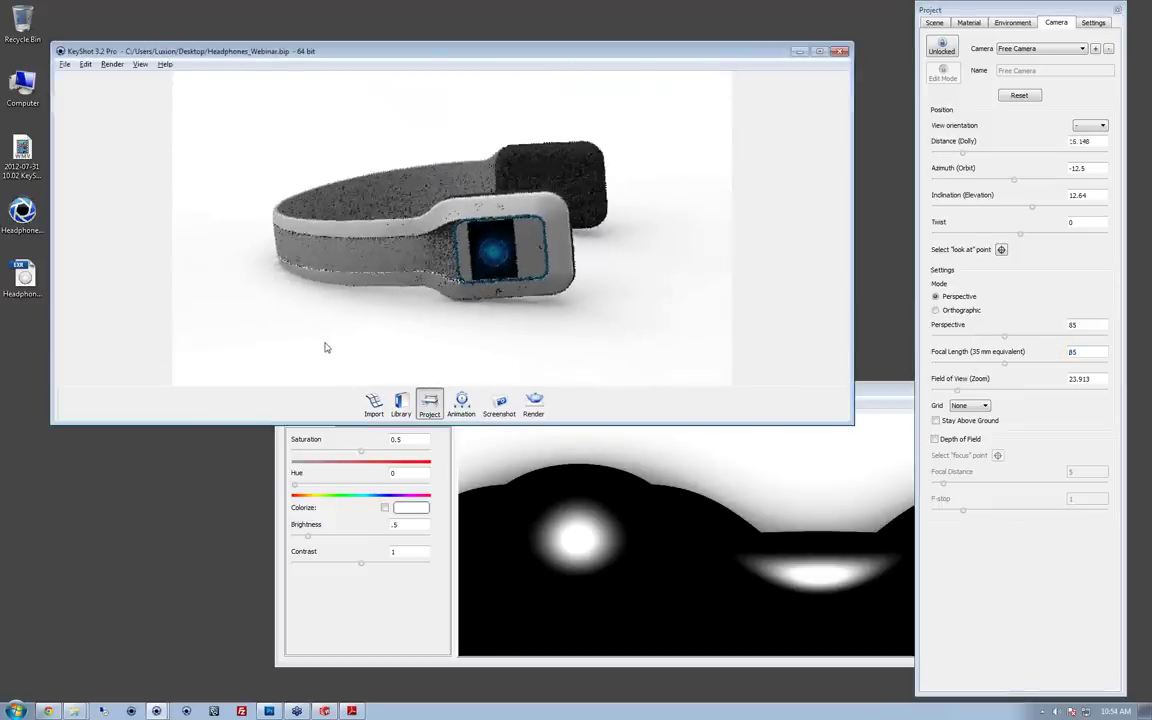
pyautogui.moveTo(962, 150); pyautogui.dragTo(961, 155)
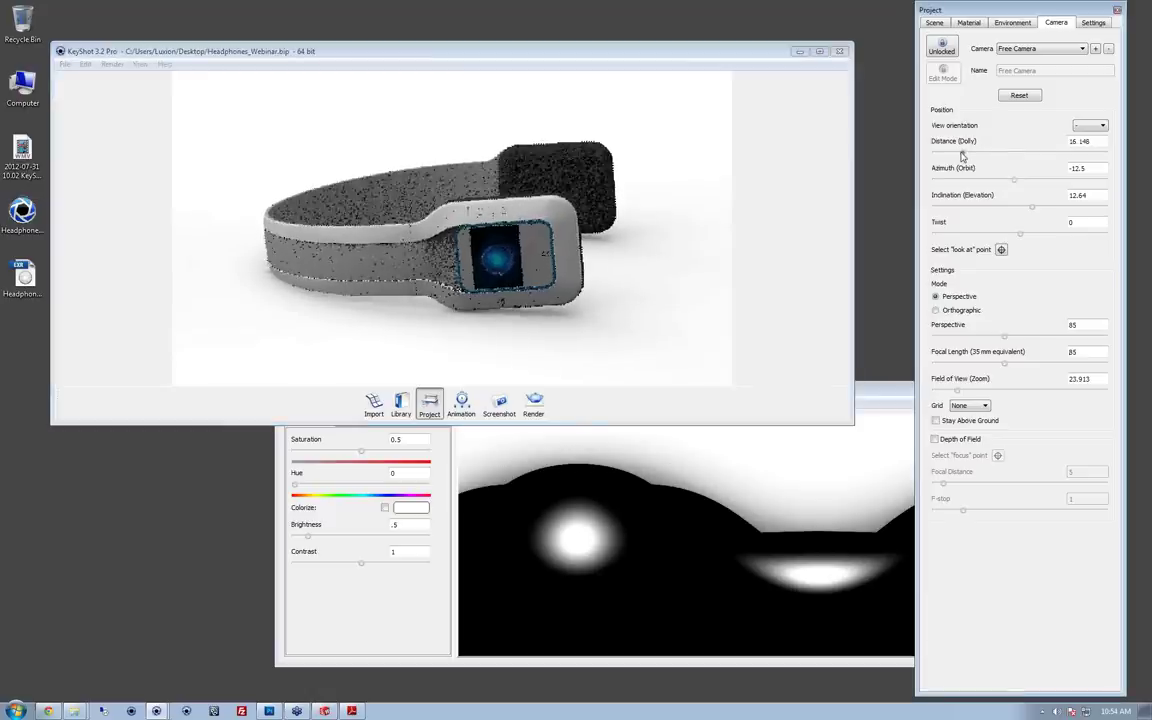
pyautogui.moveTo(679, 307)
pyautogui.mouseDown()
pyautogui.moveTo(694, 296)
pyautogui.moveTo(684, 298)
pyautogui.mouseUp()
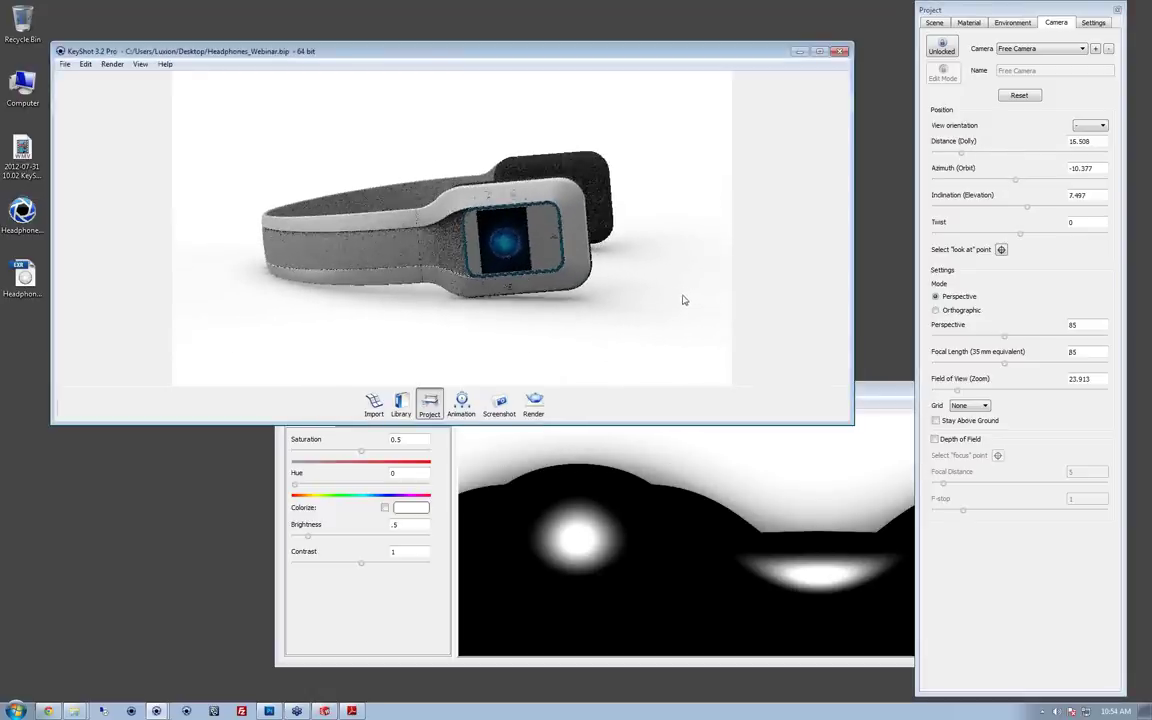
pyautogui.scroll(5, 635, 342)
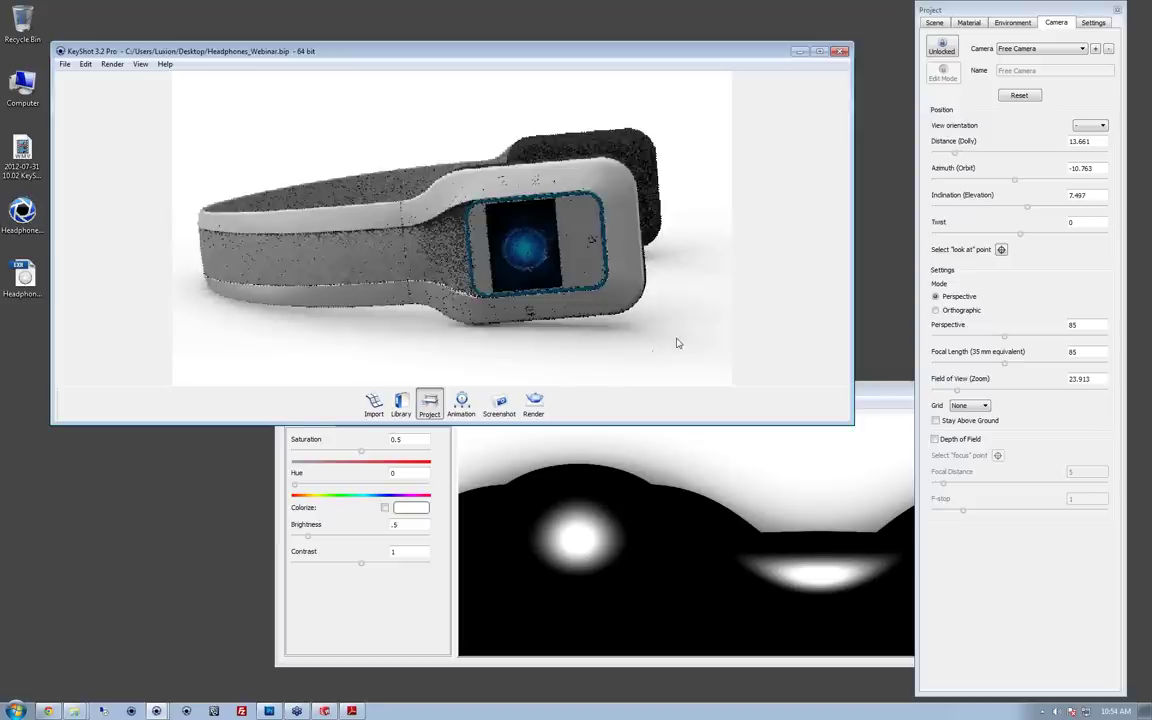
pyautogui.moveTo(689, 326); pyautogui.dragTo(712, 314, button='middle')
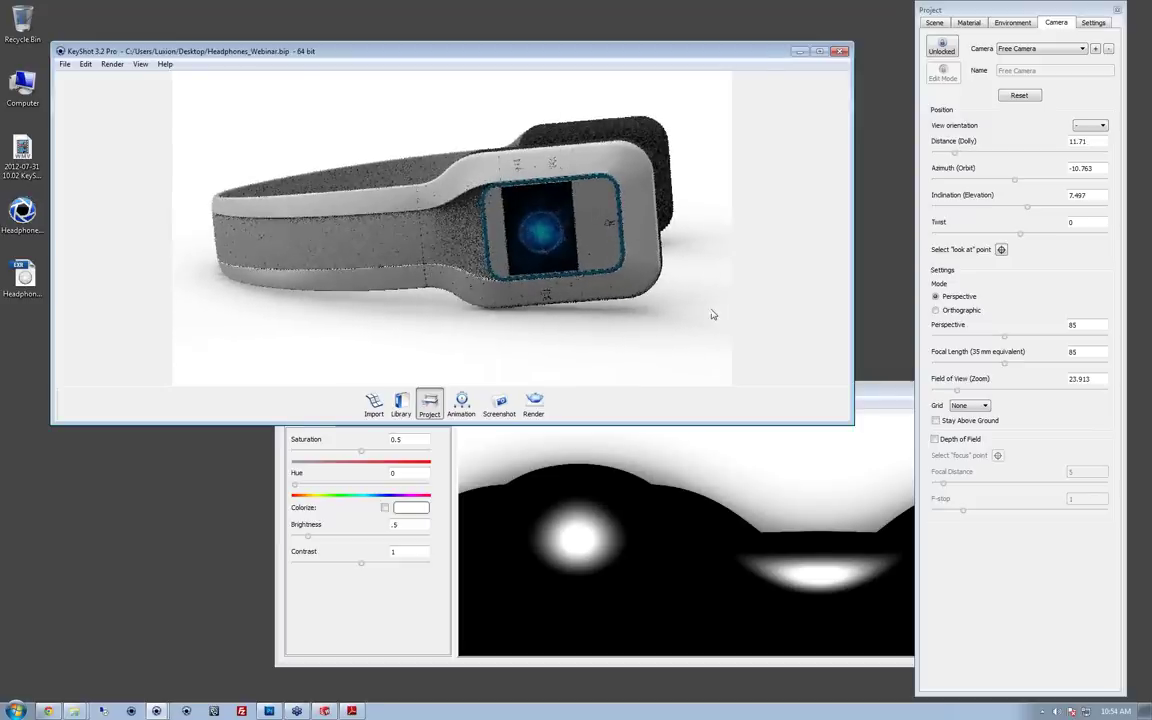
# Step: Raise the headphone scene window and bring the HDR Editor to the front just below the rendered model
pyautogui.moveTo(762, 55); pyautogui.dragTo(765, 33)
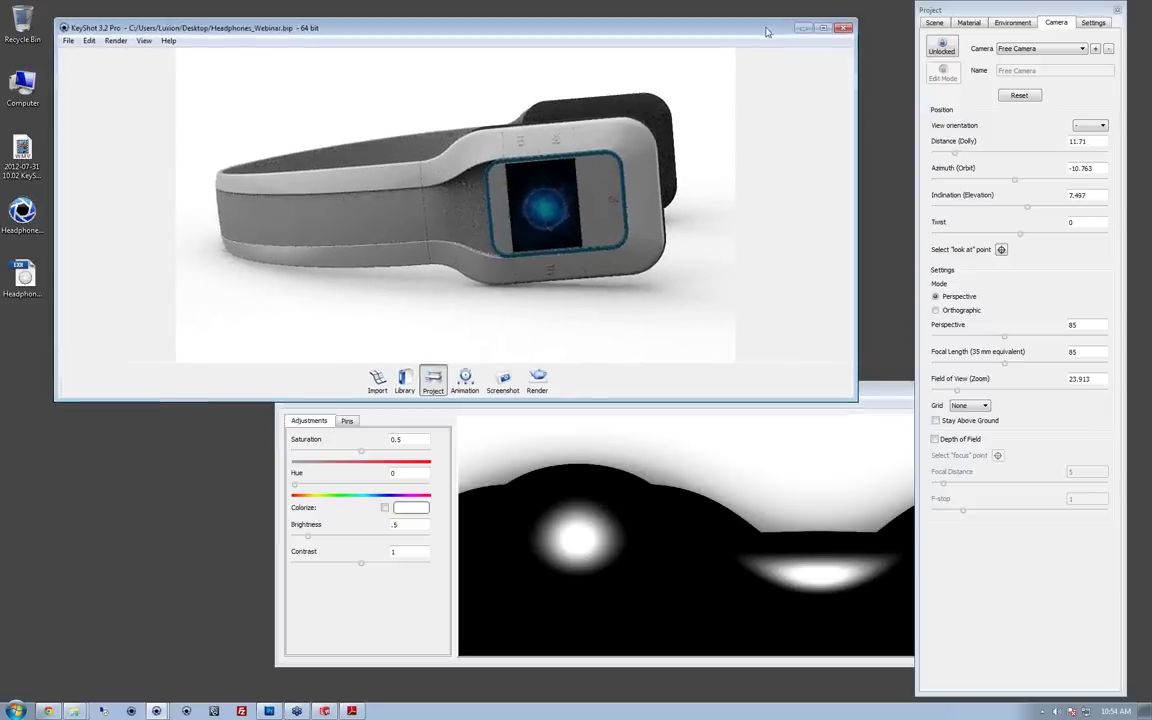
pyautogui.moveTo(881, 389); pyautogui.dragTo(864, 350)
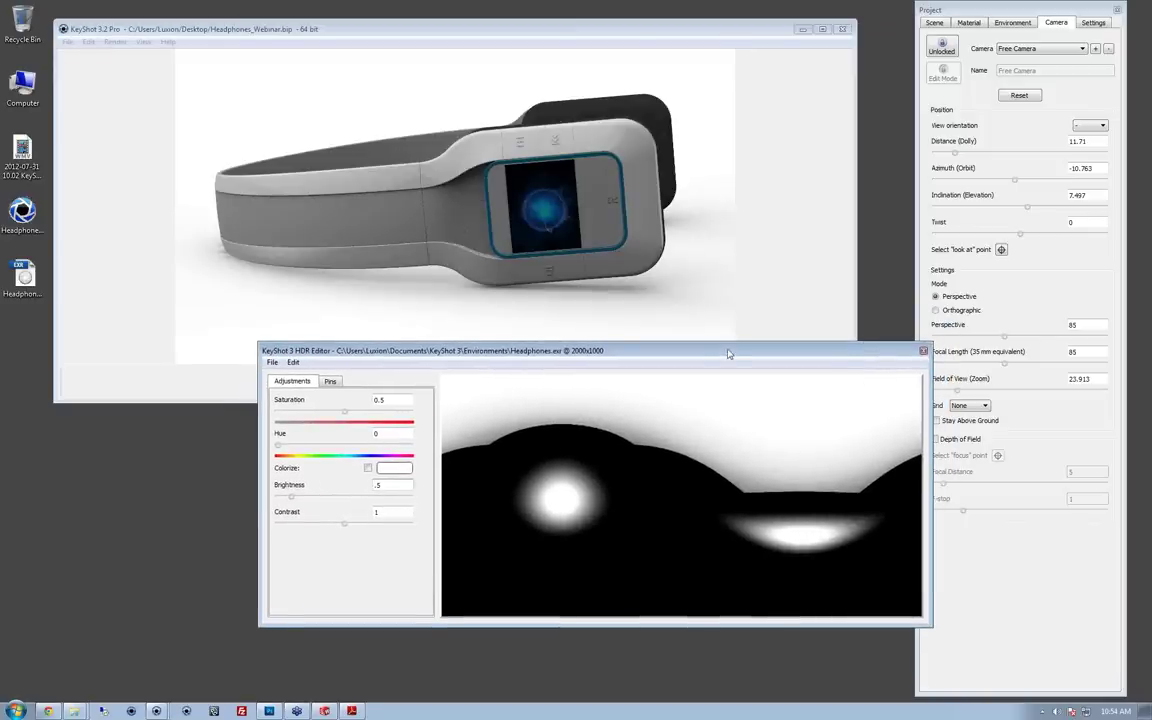
pyautogui.moveTo(728, 352); pyautogui.dragTo(716, 357)
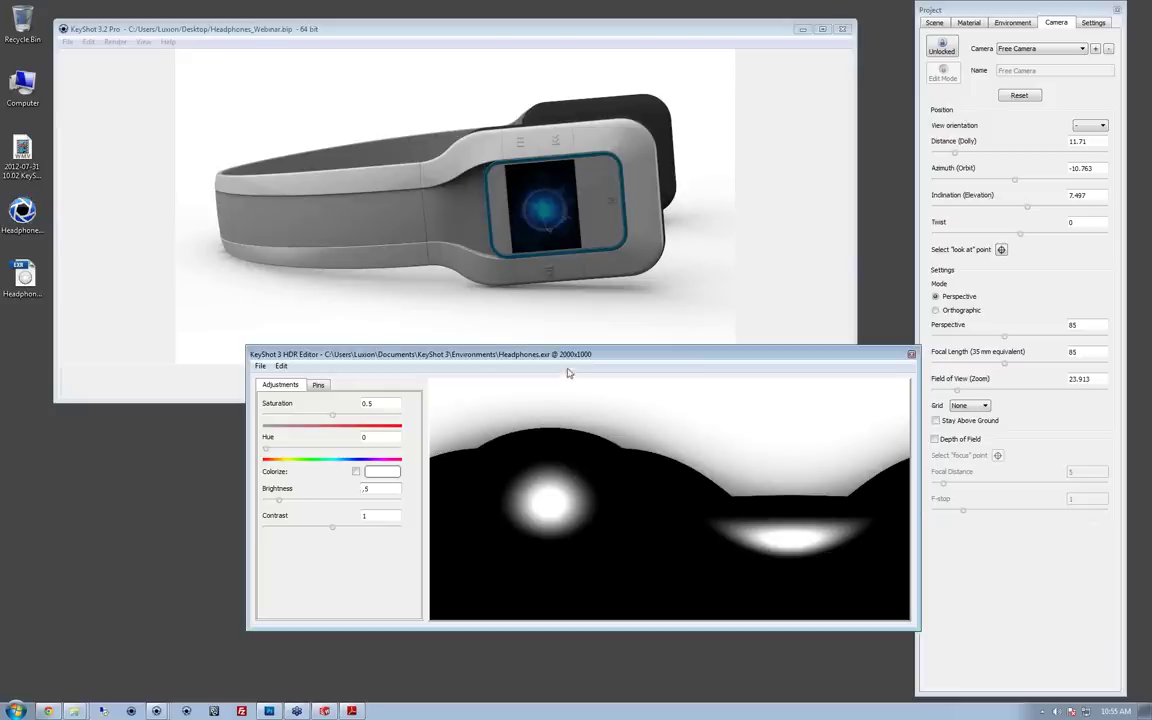
pyautogui.moveTo(576, 360); pyautogui.dragTo(578, 352)
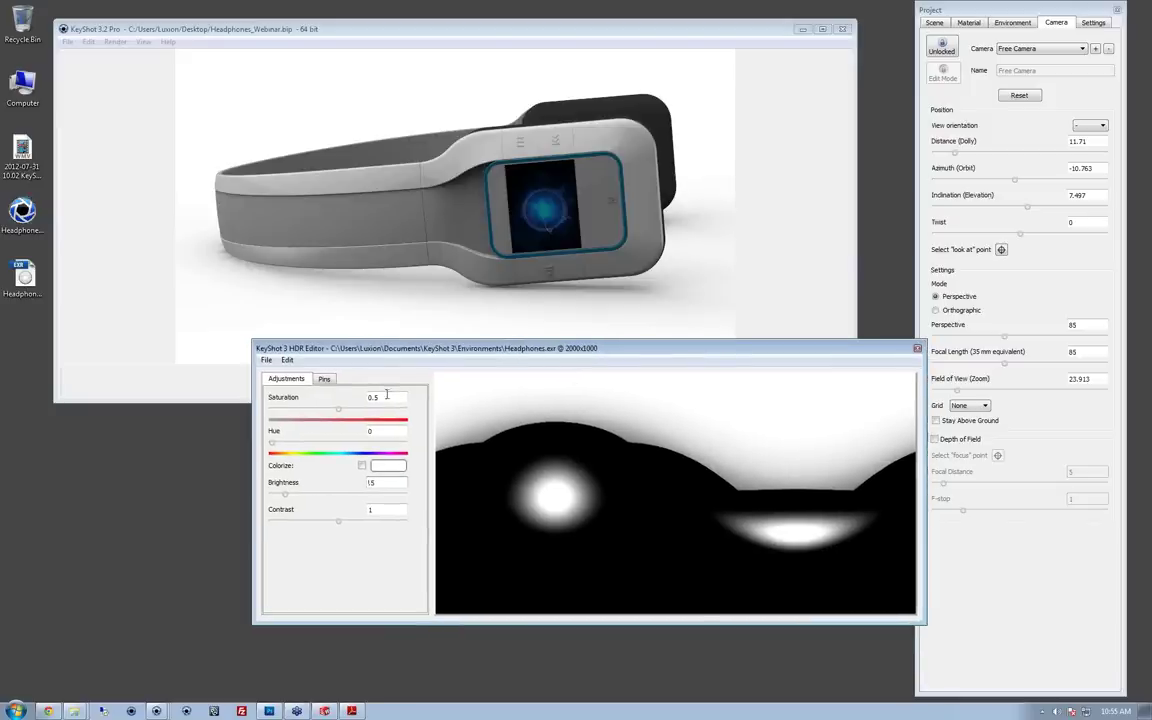
# Step: Add a circular light pin to the environment and place it overlapping the lower edge of the soft round highlight
pyautogui.click(324, 380)
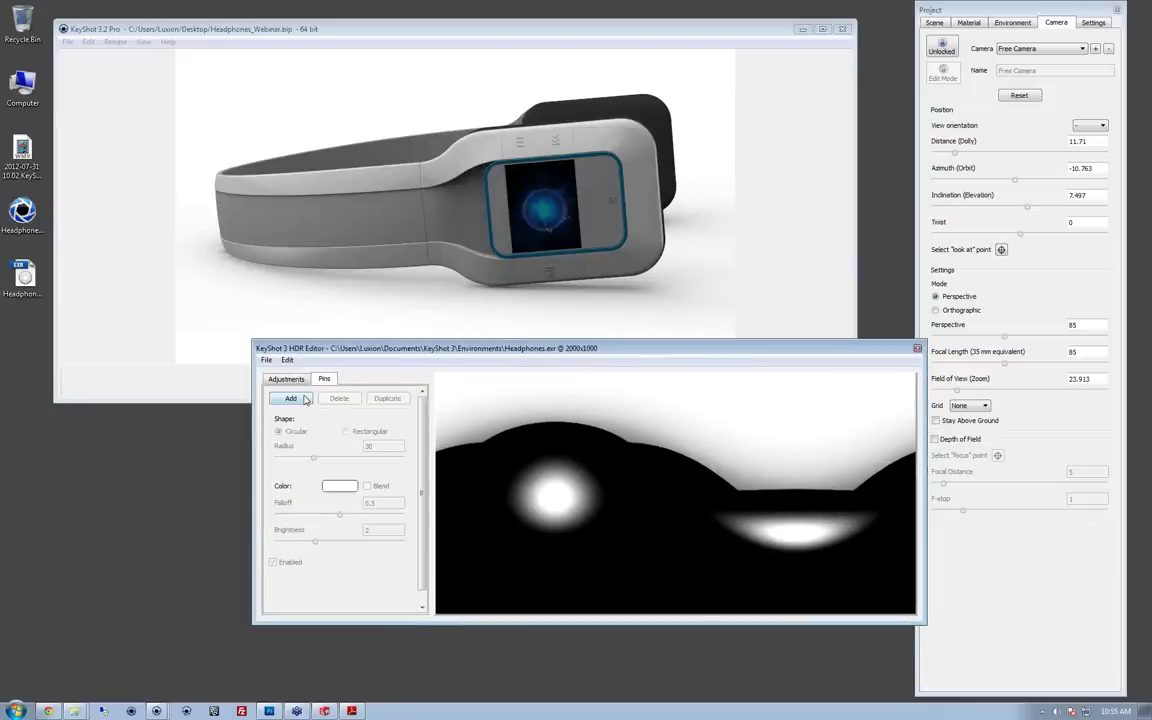
pyautogui.click(302, 399)
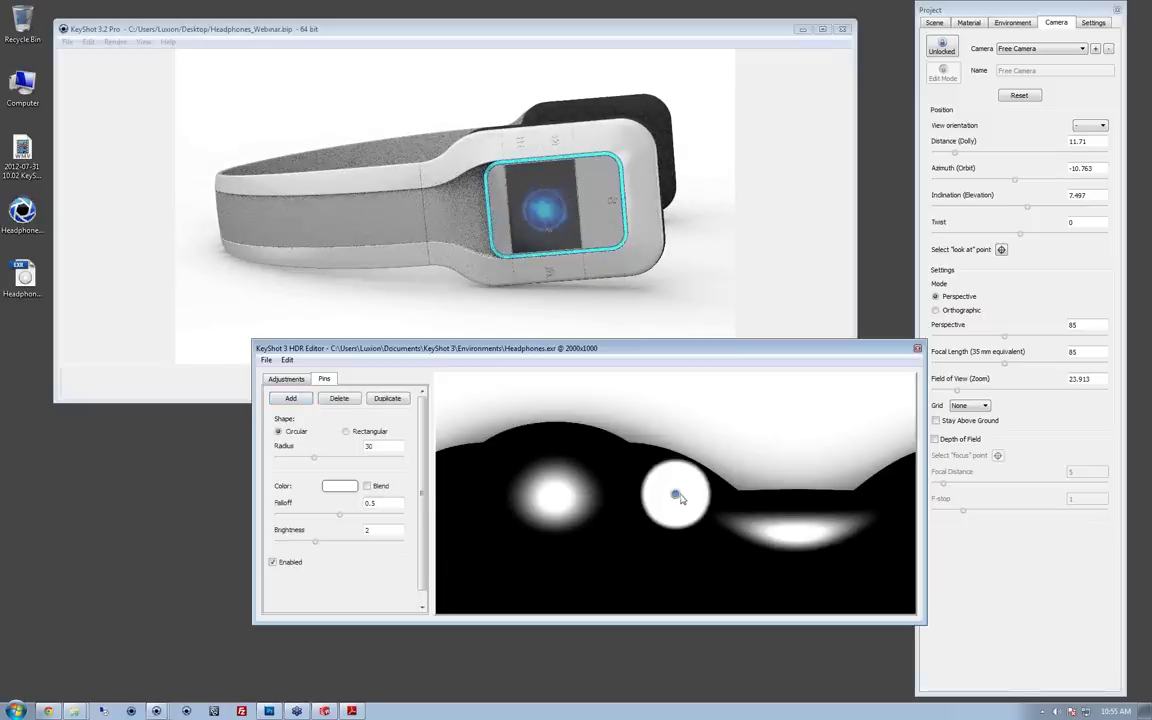
pyautogui.moveTo(593, 521)
pyautogui.mouseDown()
pyautogui.moveTo(602, 519)
pyautogui.moveTo(566, 521)
pyautogui.moveTo(605, 518)
pyautogui.moveTo(575, 521)
pyautogui.mouseUp()
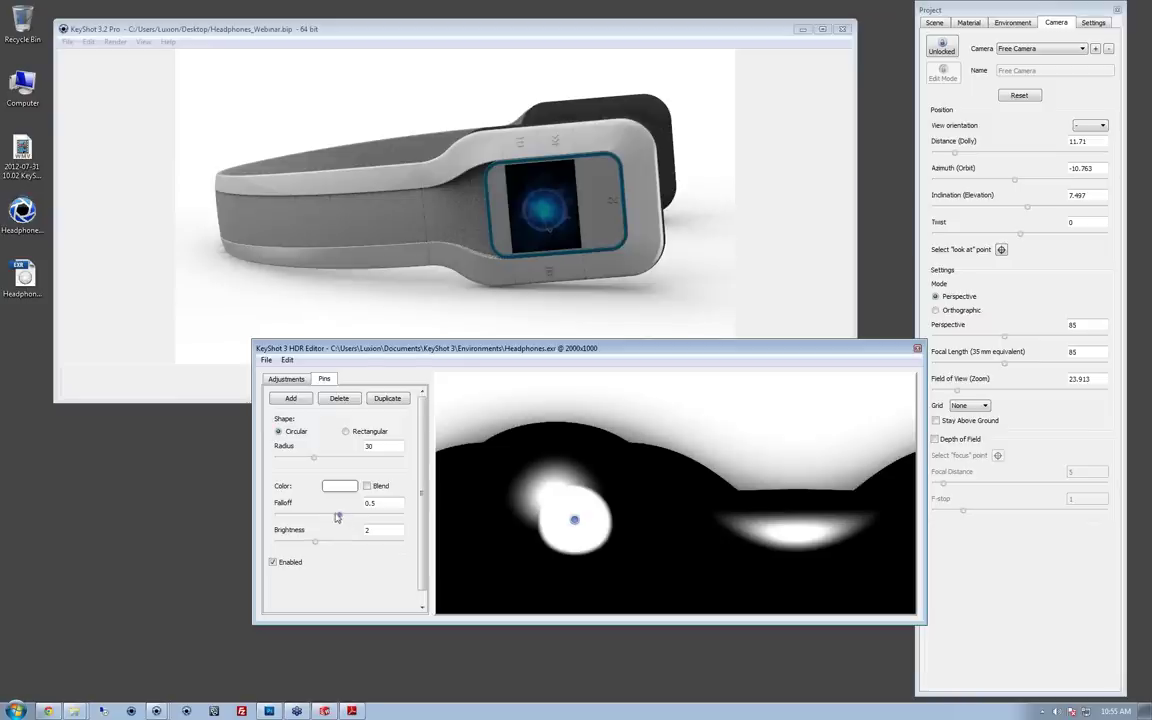
# Step: Set the pin's falloff to 0.068 and radius to about 18.8, and place it just above the soft round highlight
pyautogui.click(289, 514)
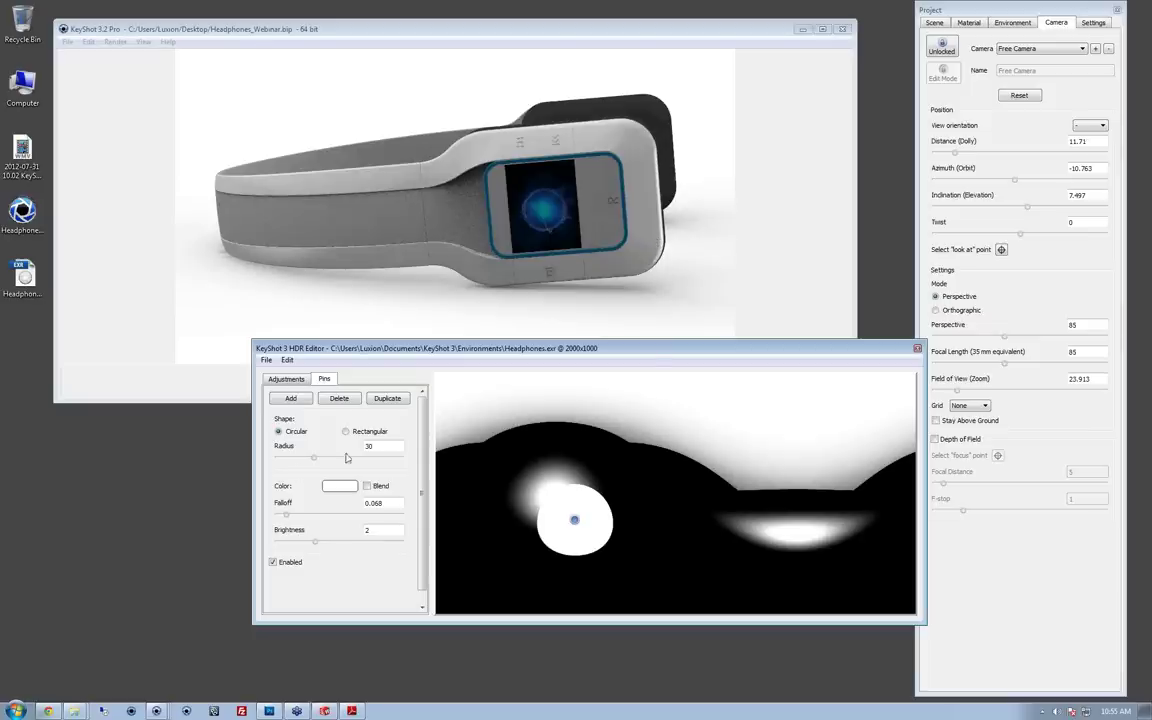
pyautogui.moveTo(313, 462); pyautogui.dragTo(300, 458)
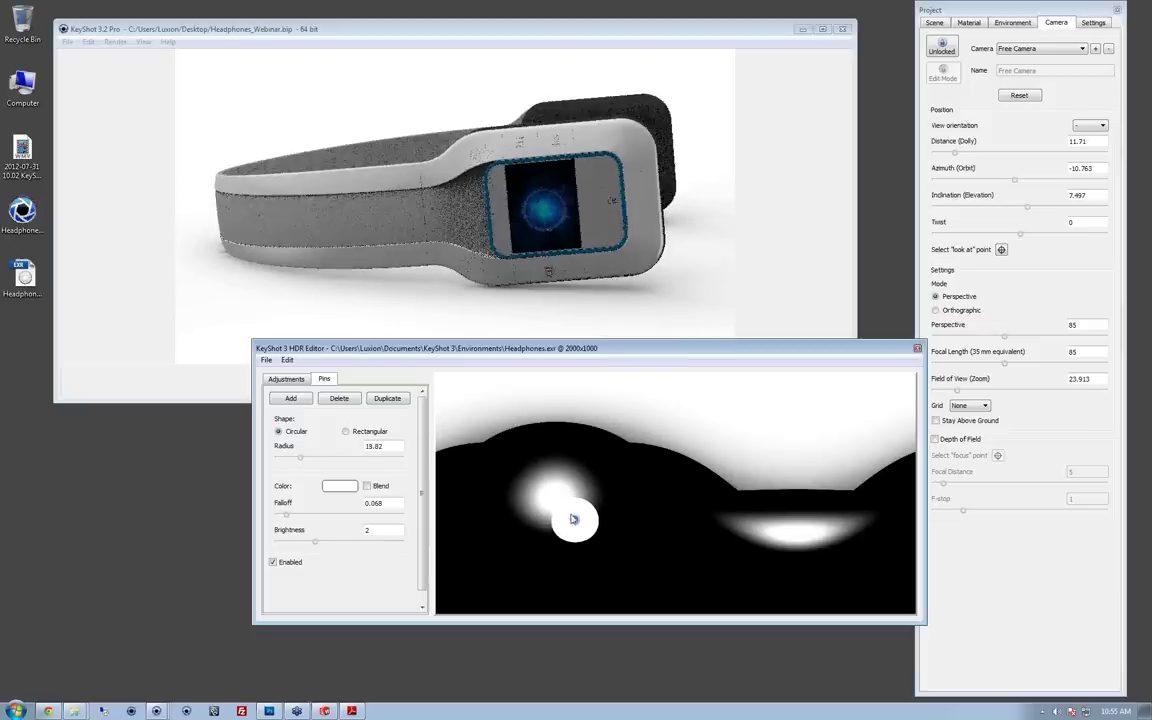
pyautogui.moveTo(575, 522); pyautogui.dragTo(577, 453)
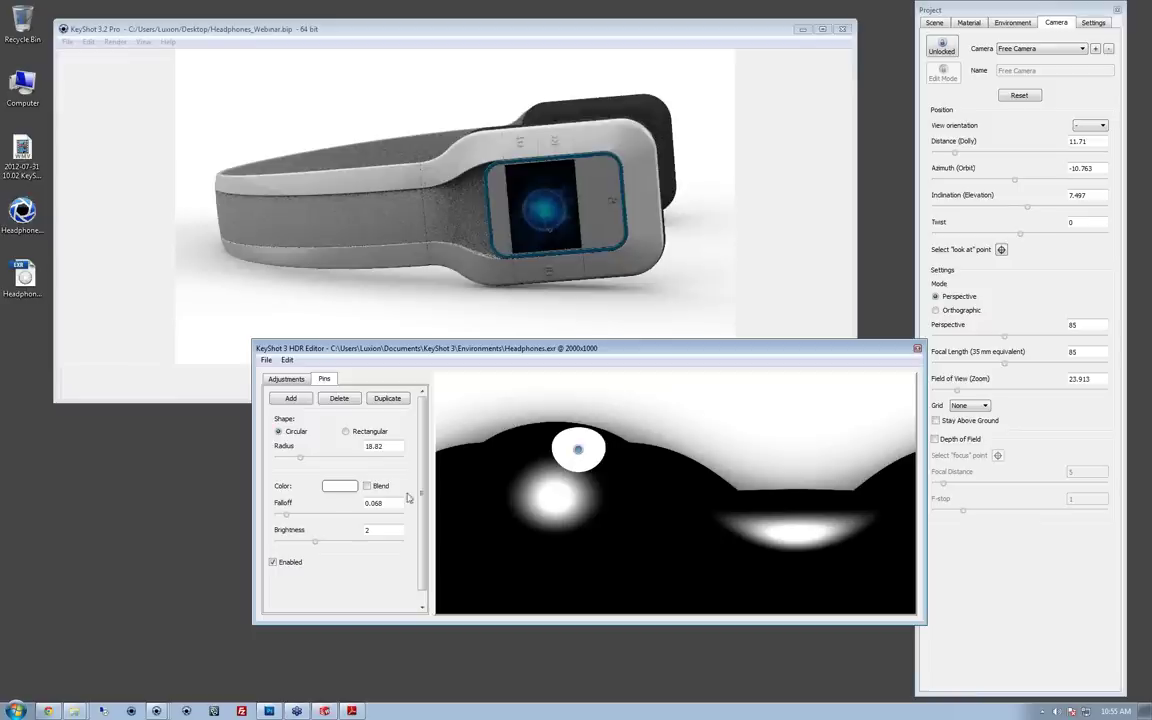
# Step: Set the pin's brightness to 5 and shift it slightly down toward the soft round highlight
pyautogui.moveTo(403, 530); pyautogui.dragTo(298, 531)
pyautogui.write('8')
pyautogui.press('Return')
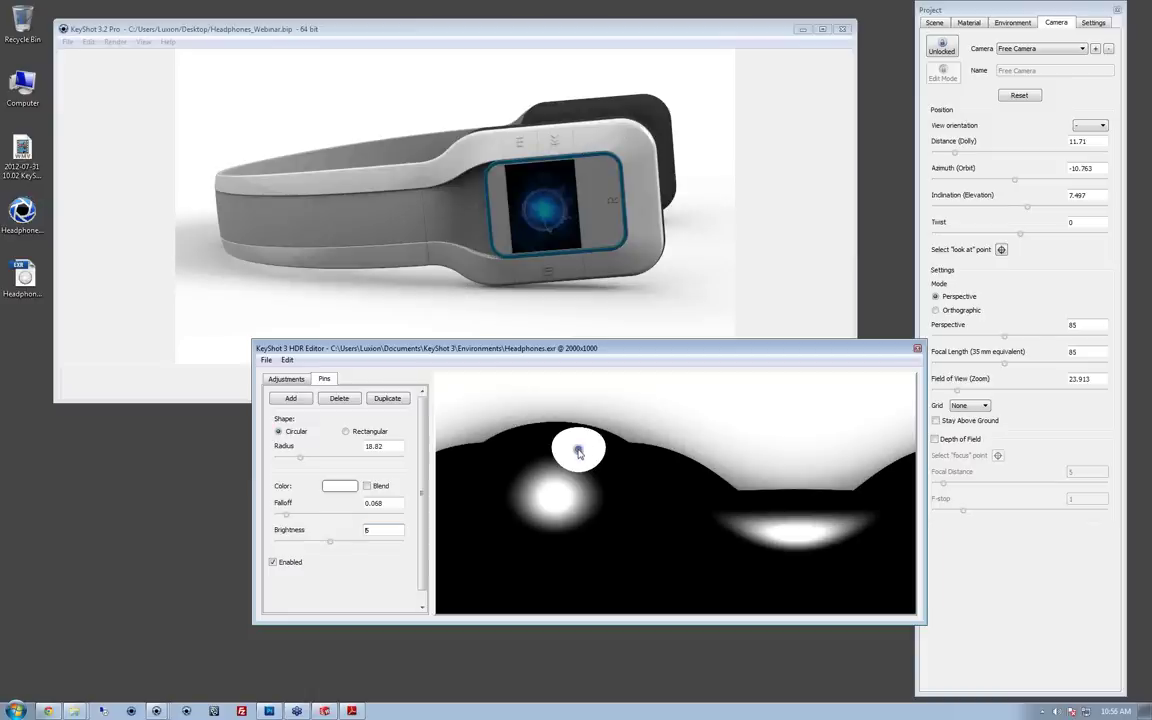
pyautogui.moveTo(579, 450); pyautogui.dragTo(581, 463)
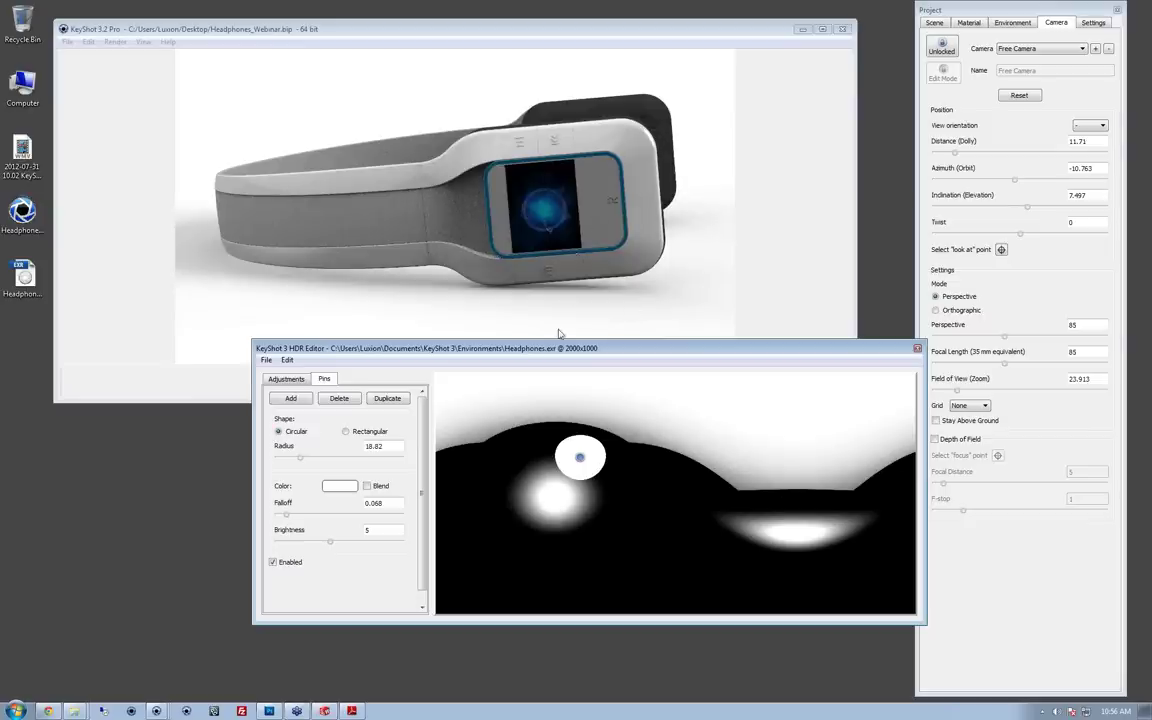
# Step: Bring up the Headphones_Webinar.bip scene from the Headphones Webinar folder and position its window to view the blue-background render
pyautogui.moveTo(157, 711)
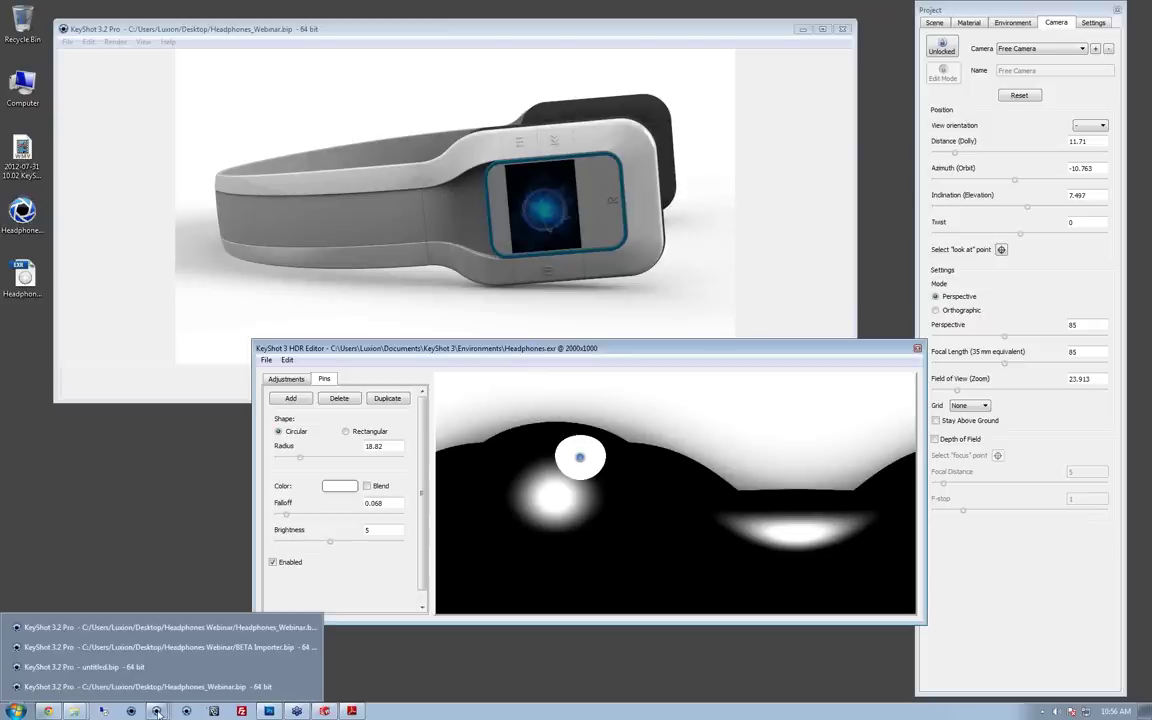
pyautogui.click(150, 627)
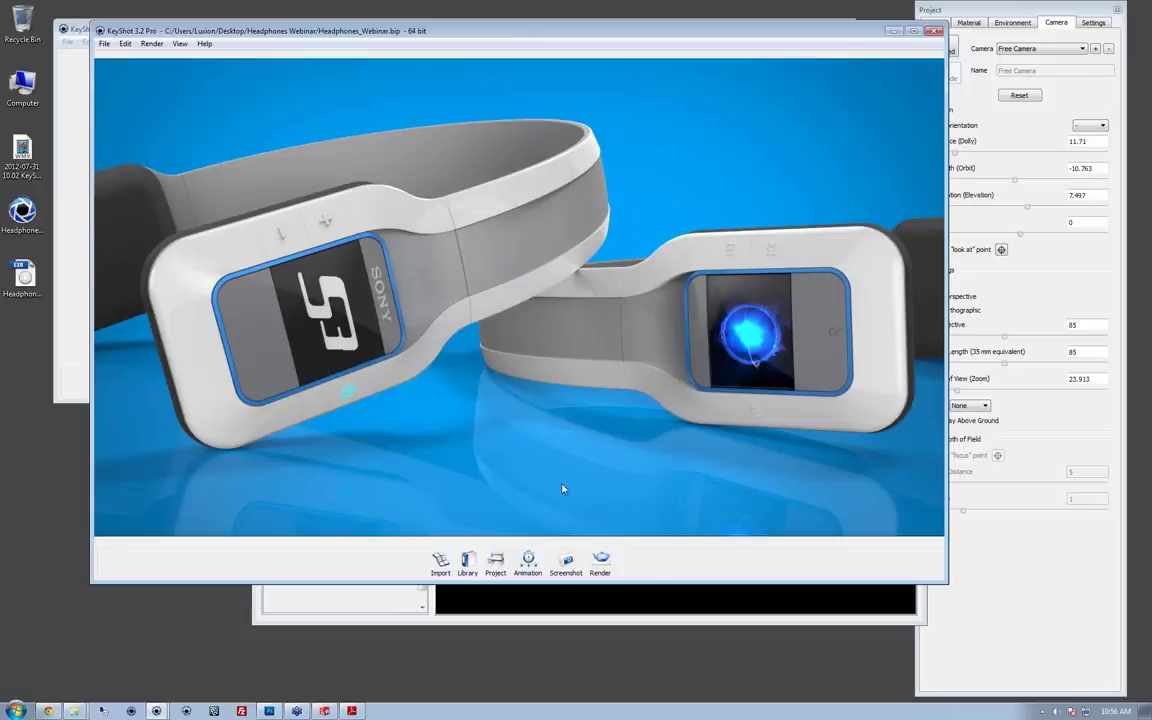
pyautogui.moveTo(761, 33); pyautogui.dragTo(684, 161)
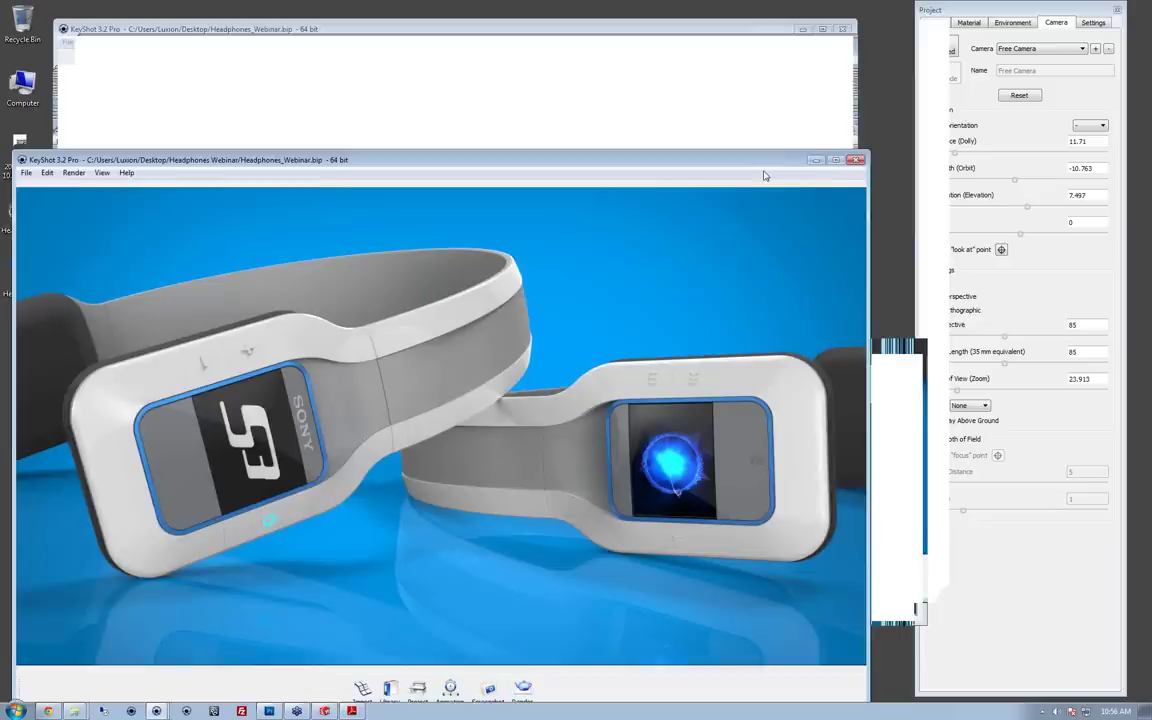
pyautogui.moveTo(764, 176); pyautogui.dragTo(779, 88)
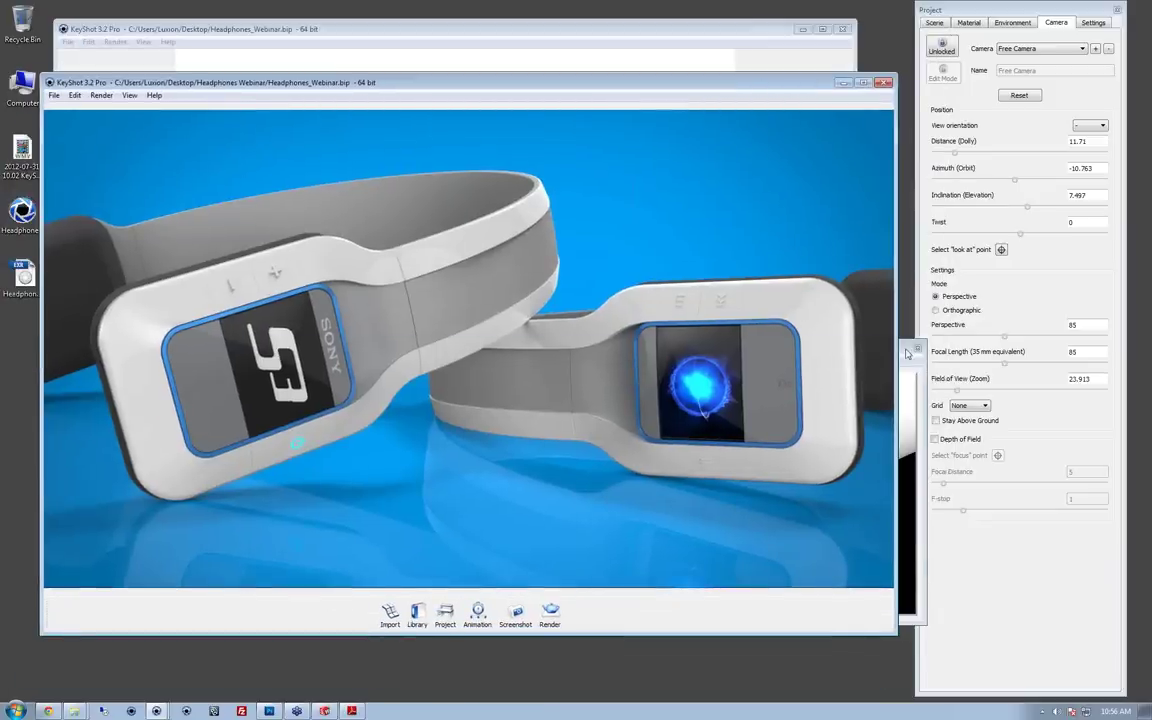
# Step: Bring the HDR Editor and the white-background headphones scene forward, and open the white earpiece casing's plastic material for editing
pyautogui.click(904, 350)
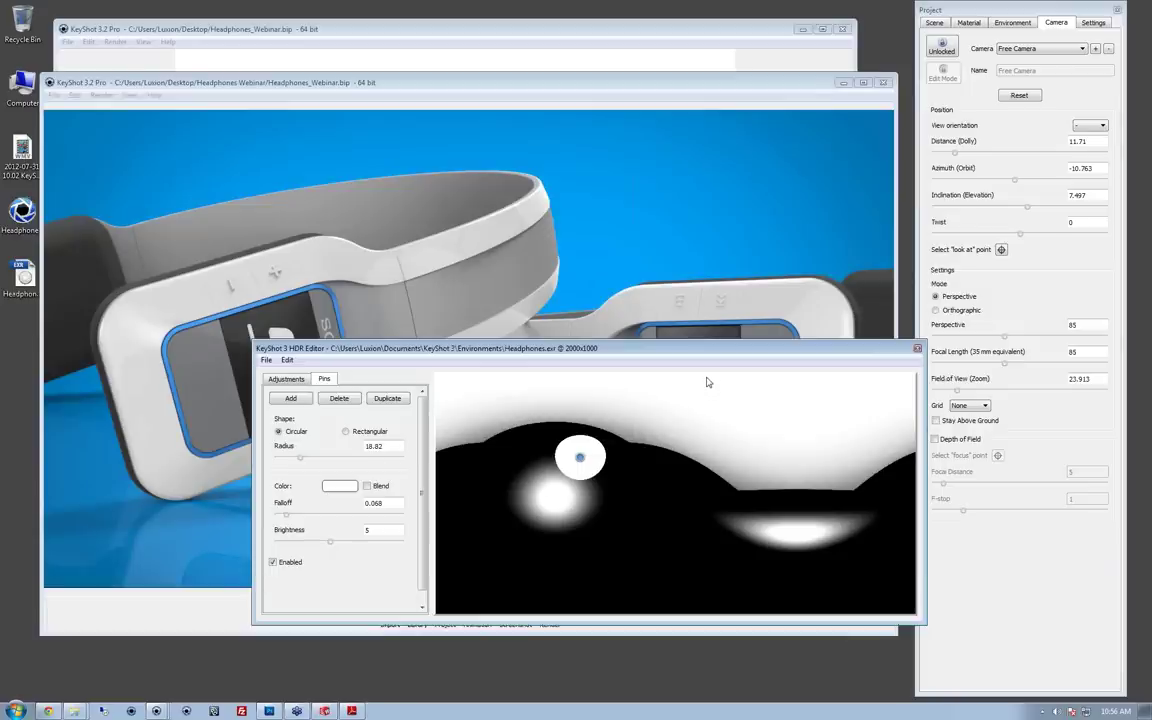
pyautogui.click(768, 34)
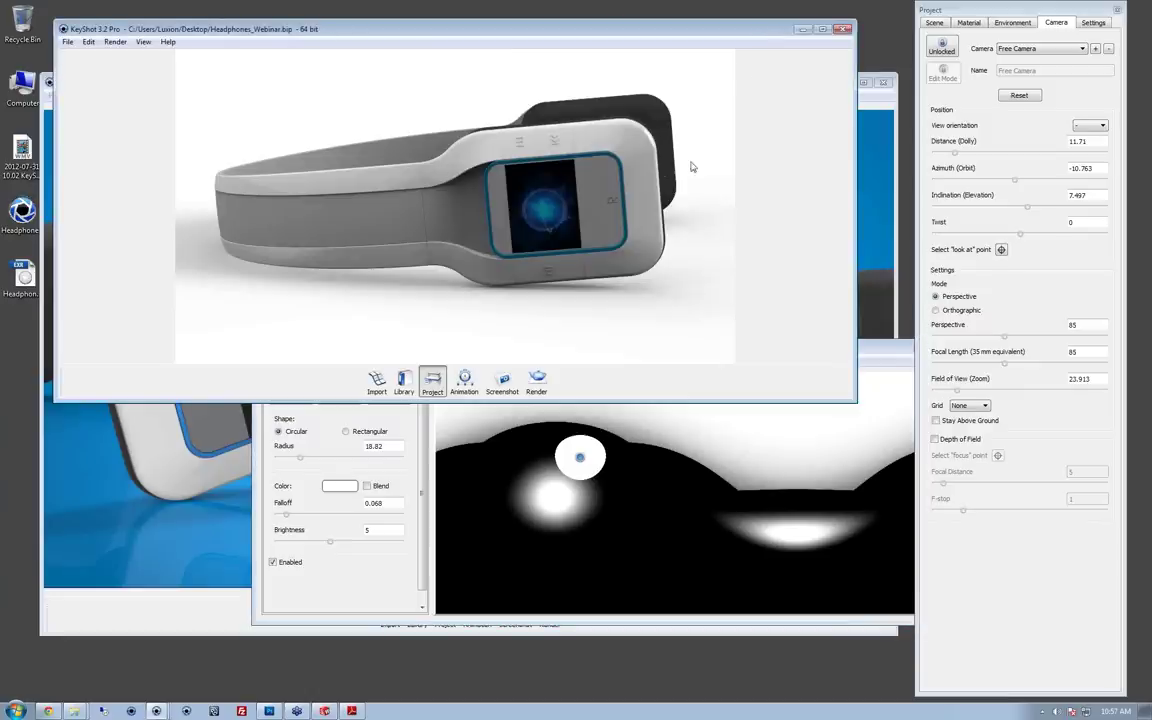
pyautogui.doubleClick(639, 147)
pyautogui.rightClick(639, 147)
pyautogui.click(632, 143)
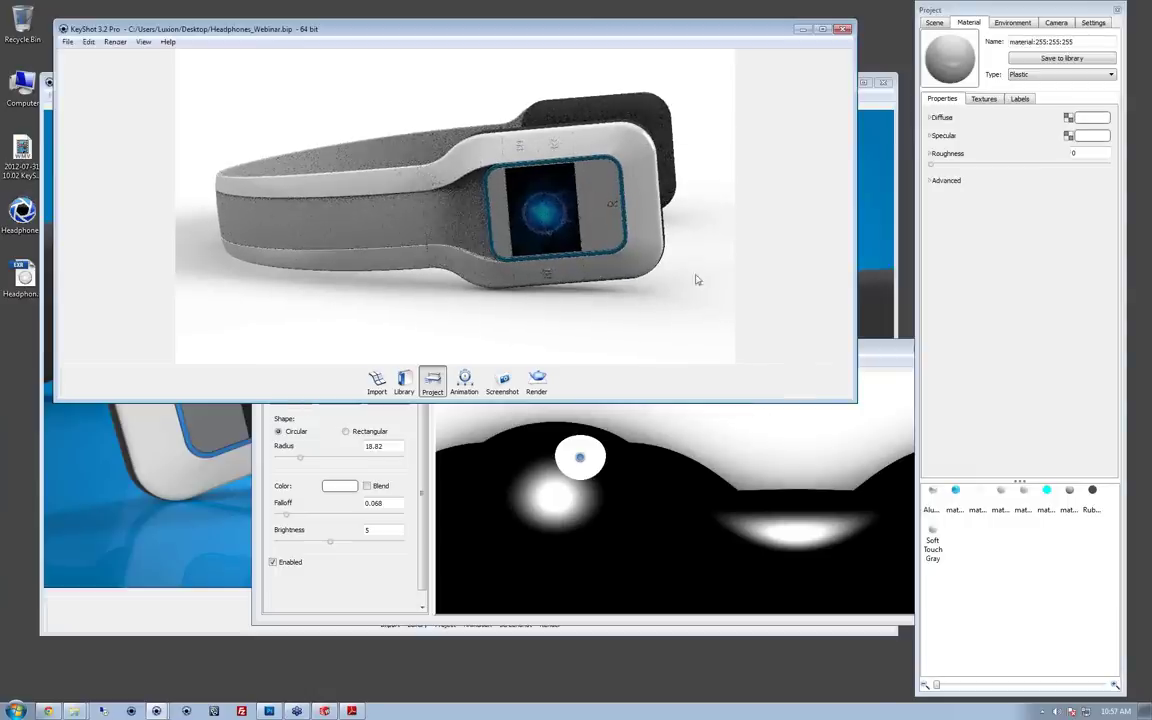
pyautogui.moveTo(697, 280); pyautogui.dragTo(612, 345)
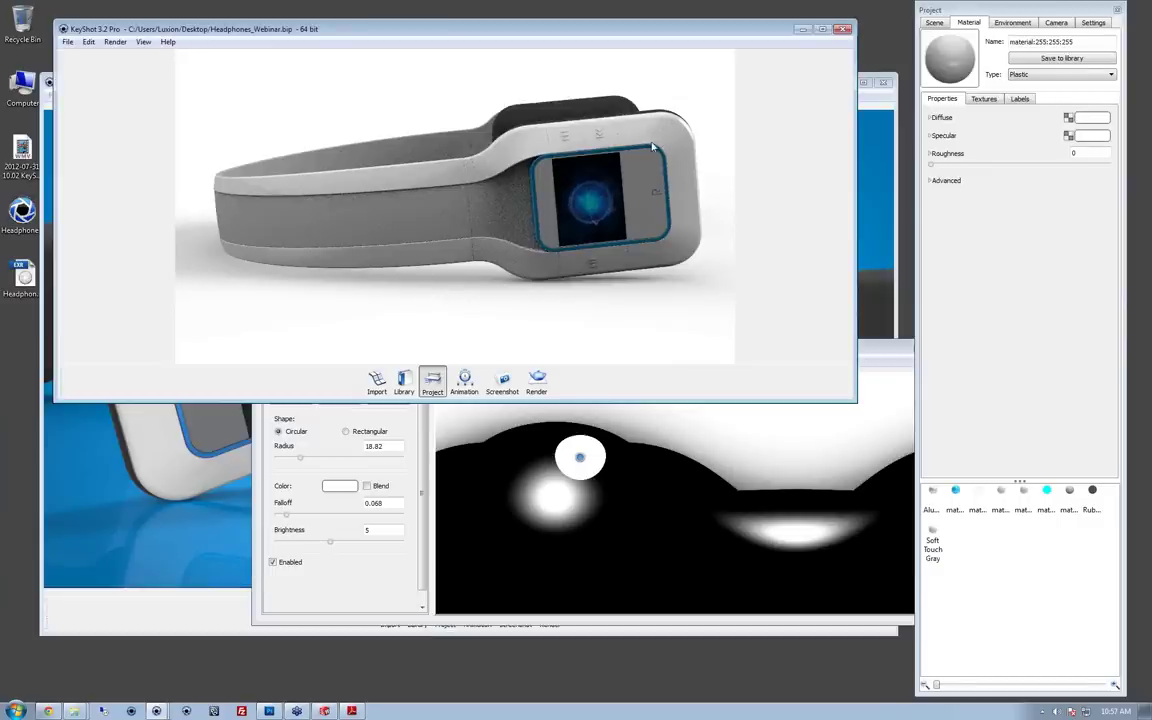
# Step: Keep the casing plastic's diffuse color white, try black as its specular color, and restore the specular color to white
pyautogui.click(1100, 119)
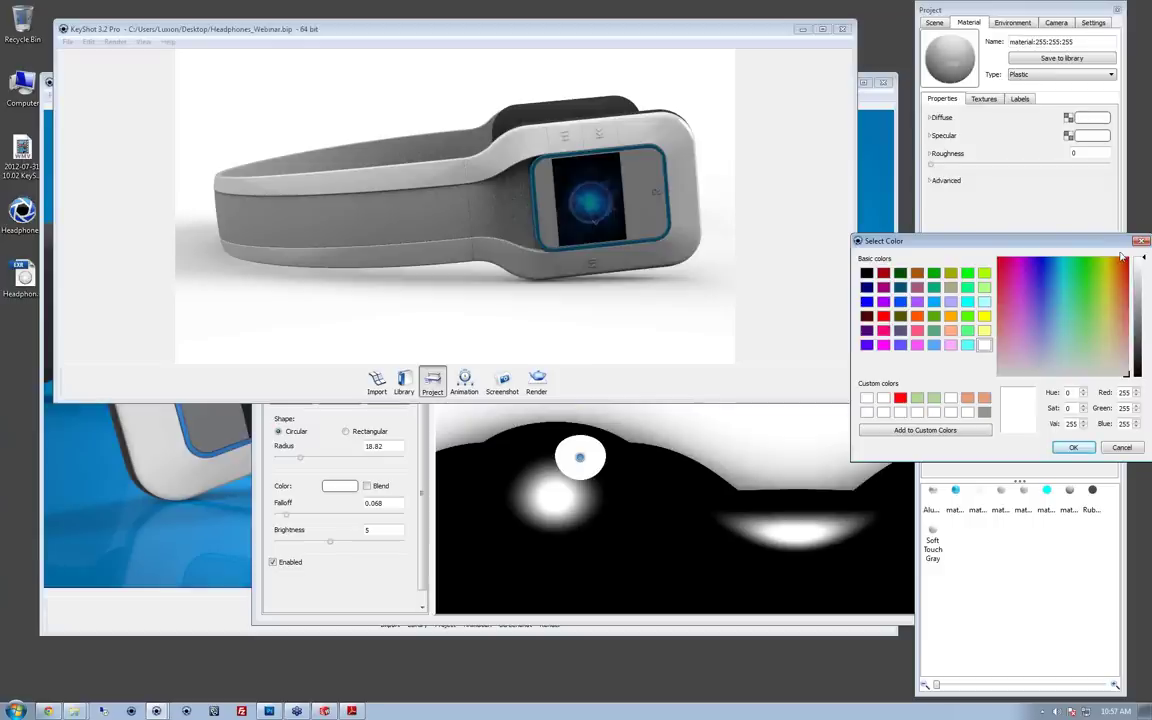
pyautogui.click(1070, 447)
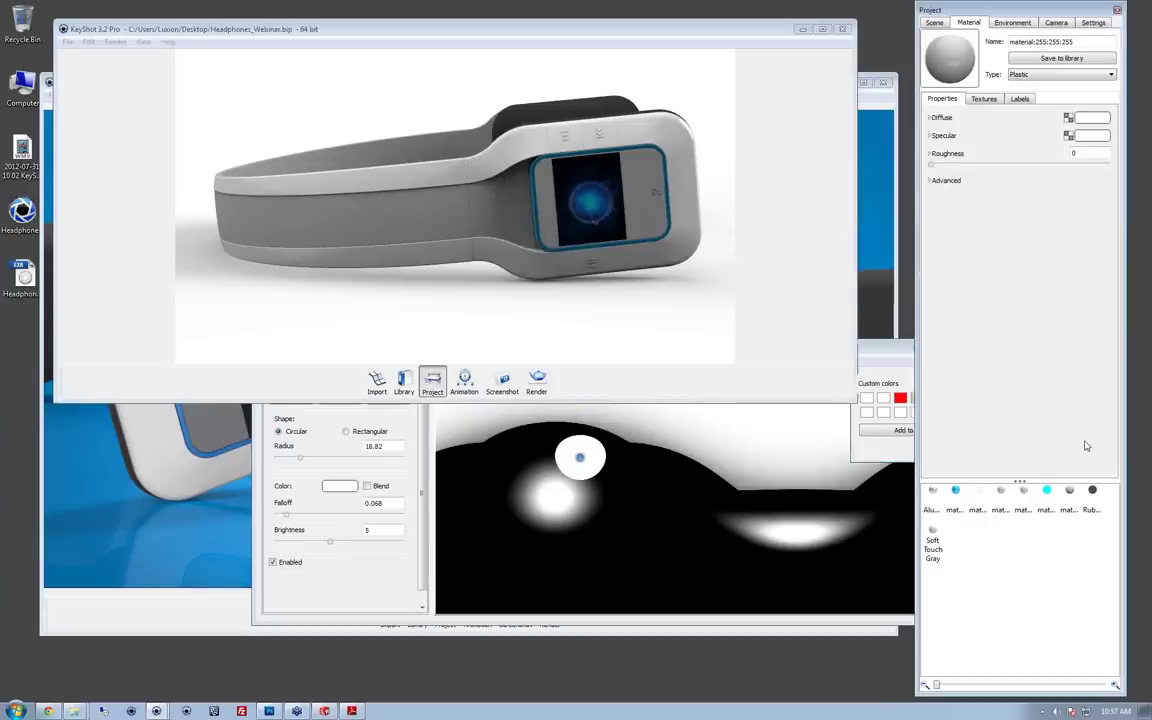
pyautogui.click(1096, 137)
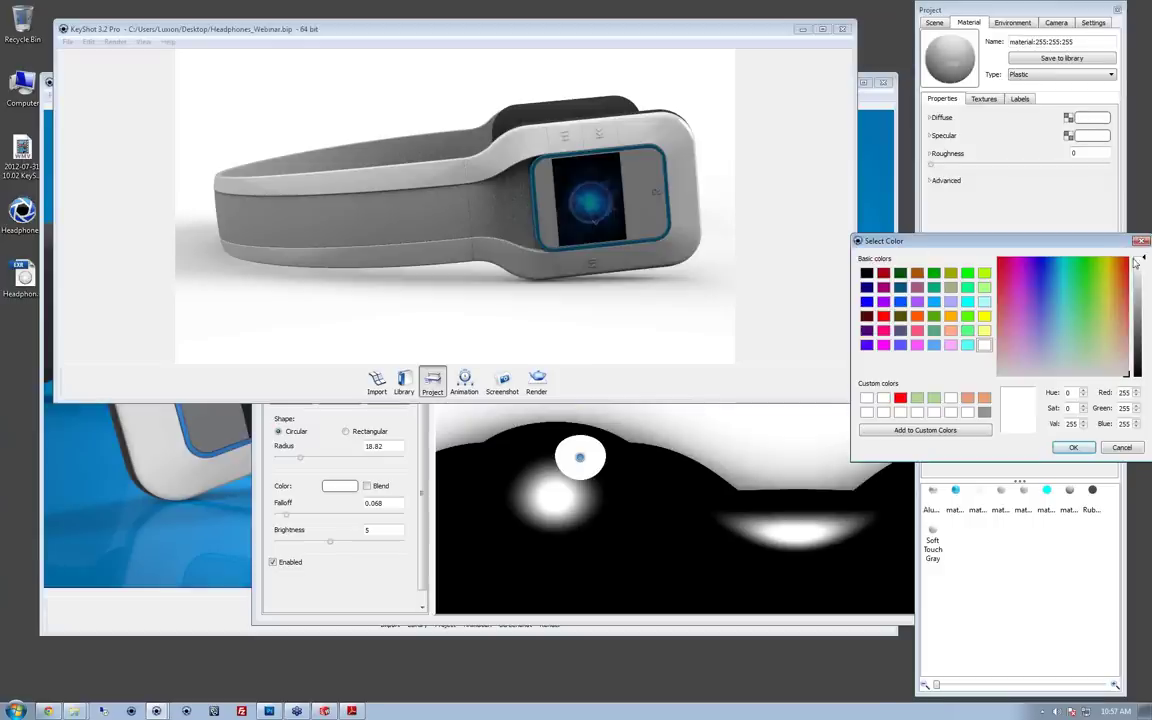
pyautogui.moveTo(1144, 261); pyautogui.dragTo(1138, 404)
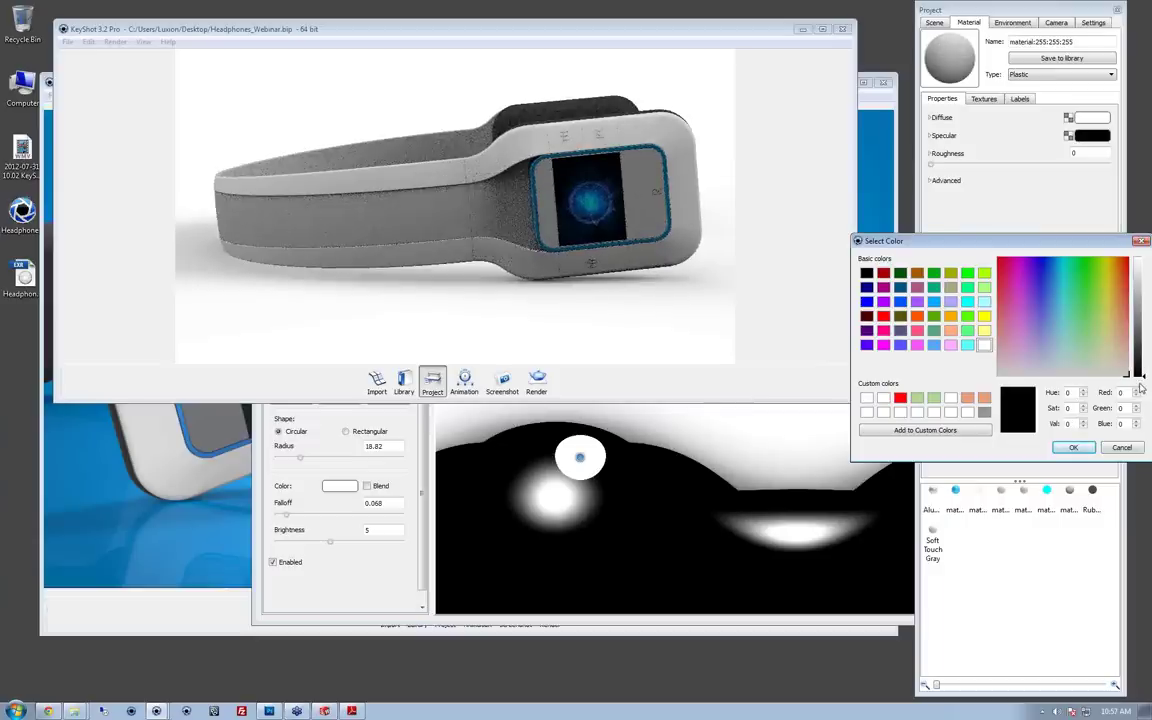
pyautogui.moveTo(1140, 388); pyautogui.dragTo(1143, 259)
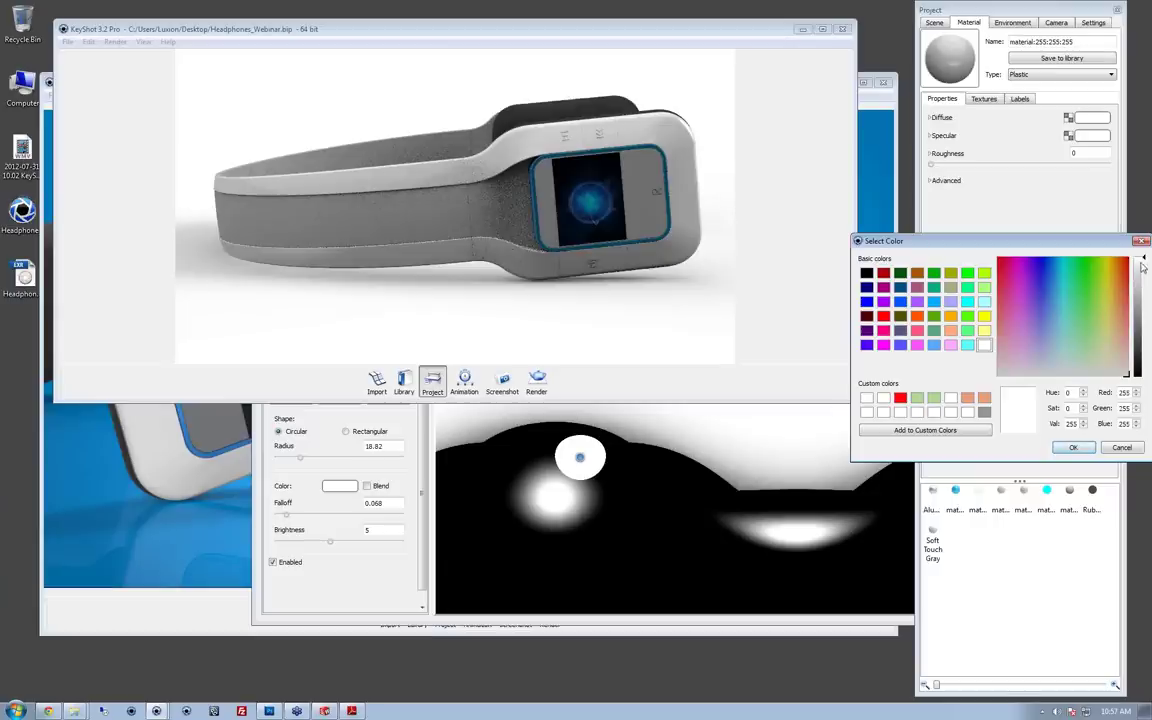
pyautogui.click(1084, 446)
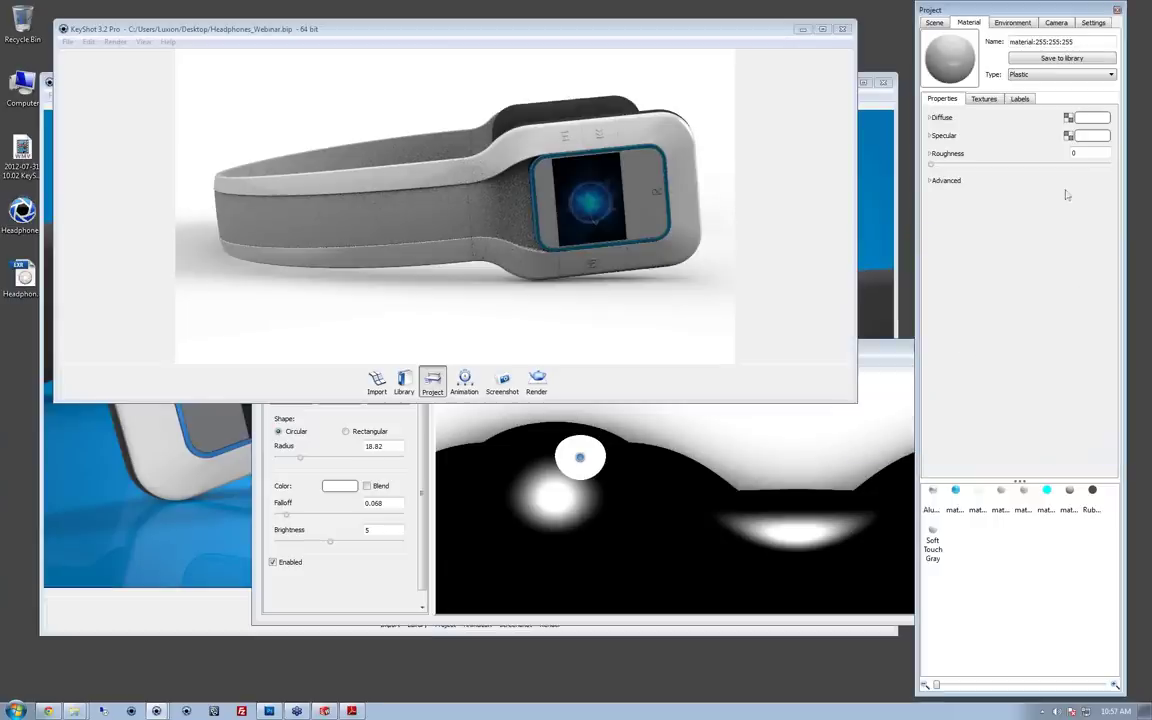
# Step: Expand the casing plastic's advanced properties and set its refraction index to 1.5
pyautogui.click(932, 181)
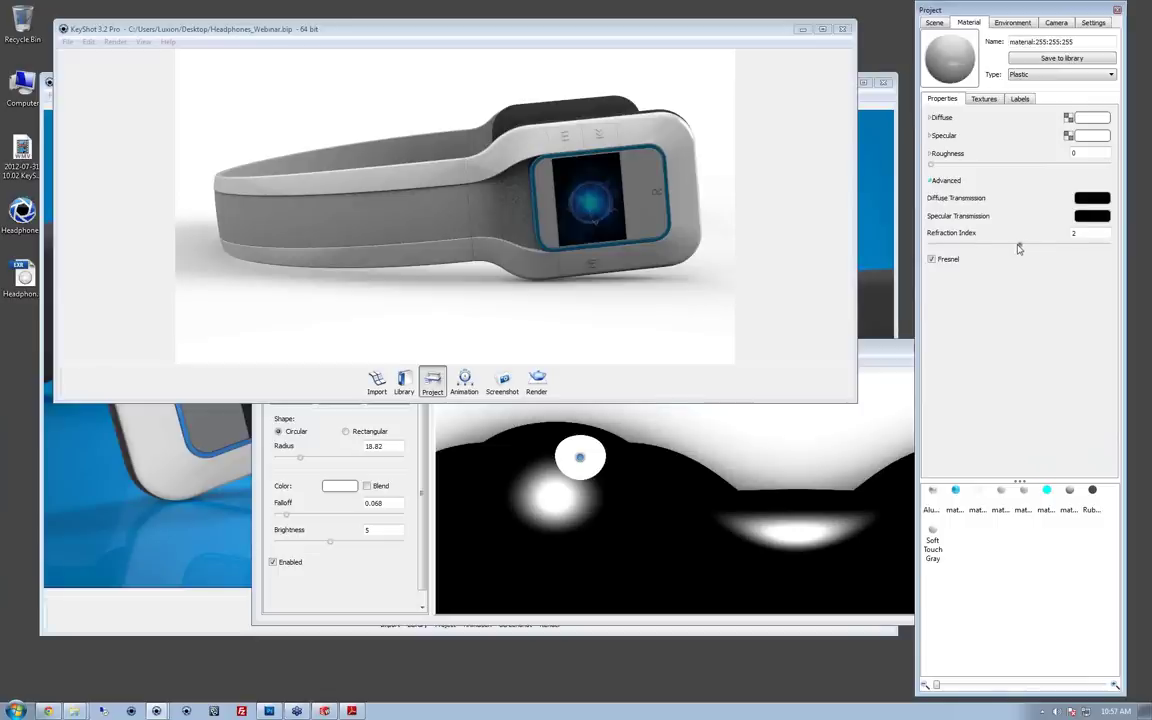
pyautogui.moveTo(1019, 248); pyautogui.dragTo(980, 245)
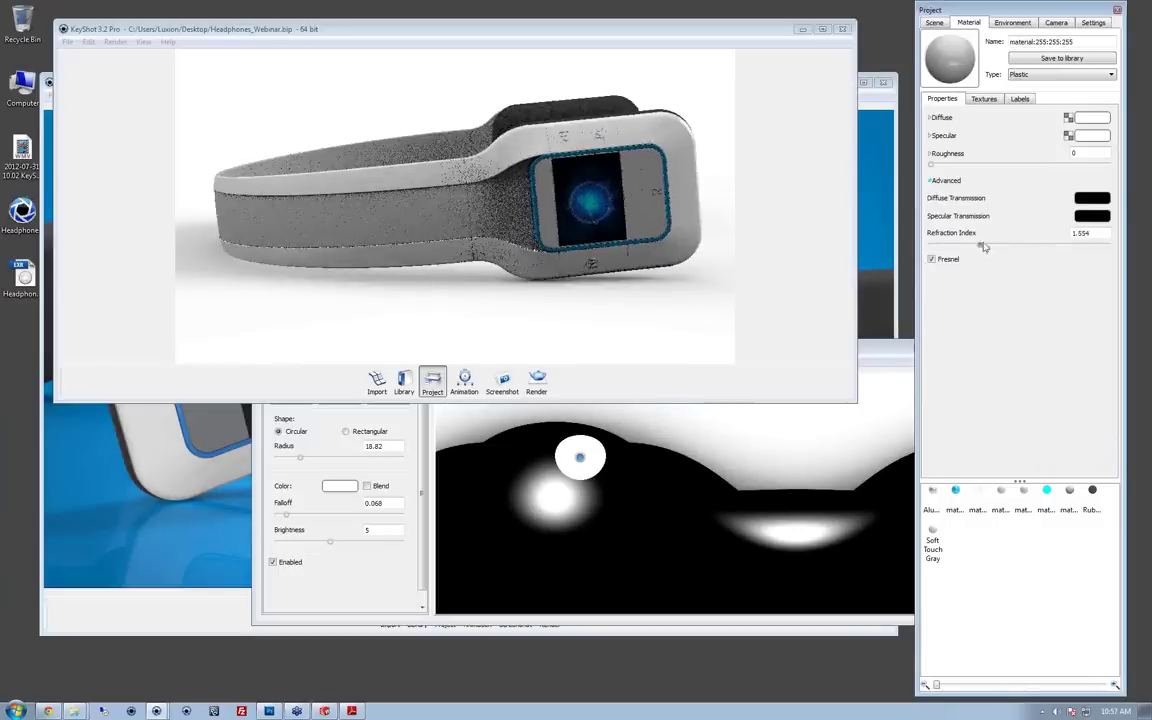
pyautogui.moveTo(1100, 234); pyautogui.dragTo(1043, 228)
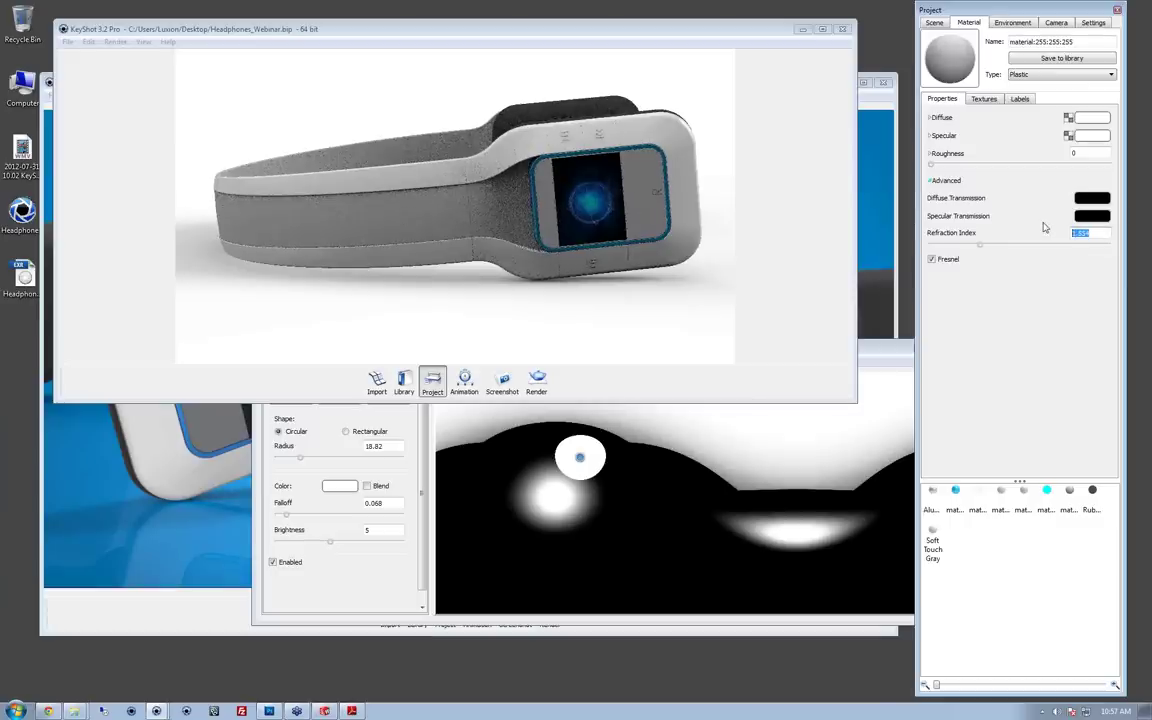
pyautogui.write('1.5')
pyautogui.press('Return')
pyautogui.click(577, 293)
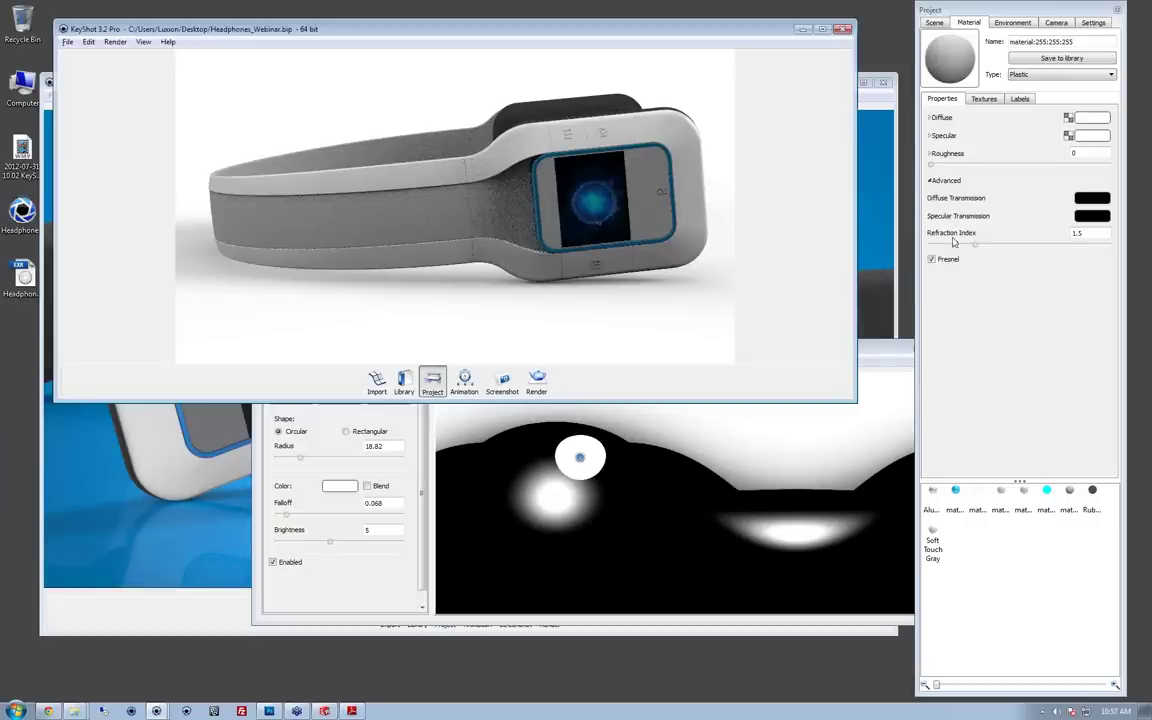
# Step: Set the casing plastic's refraction index back to 2 and check the reflections on the earpiece
pyautogui.doubleClick(1096, 233)
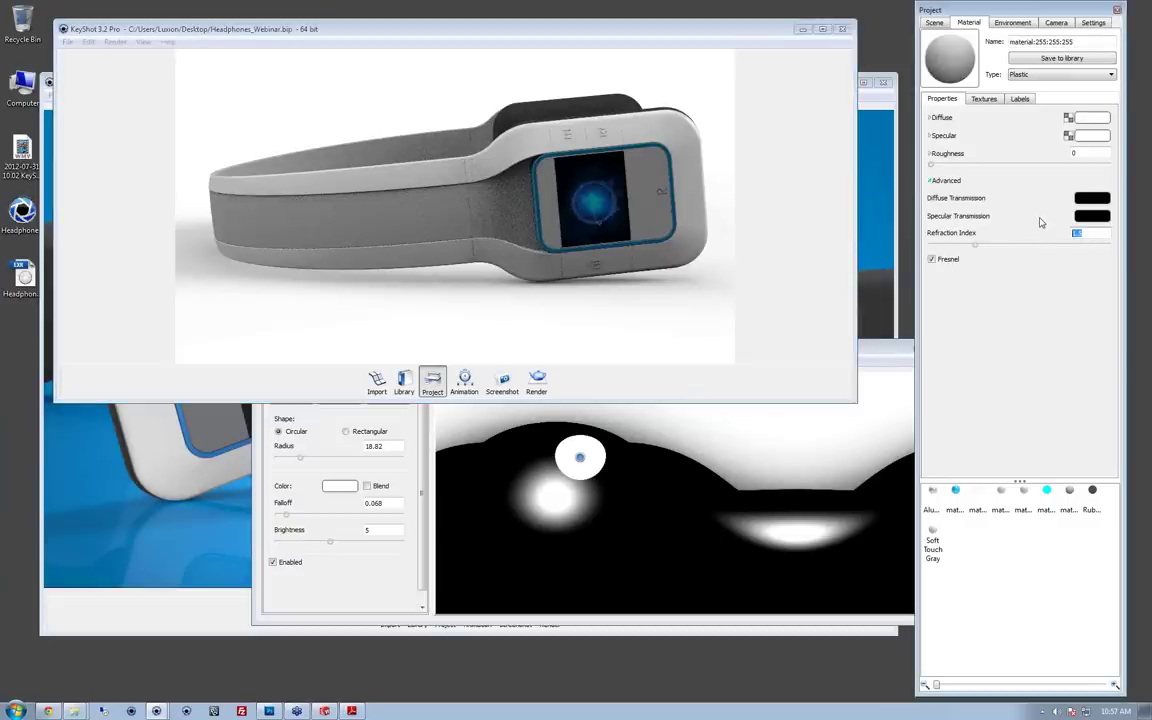
pyautogui.press('Return')
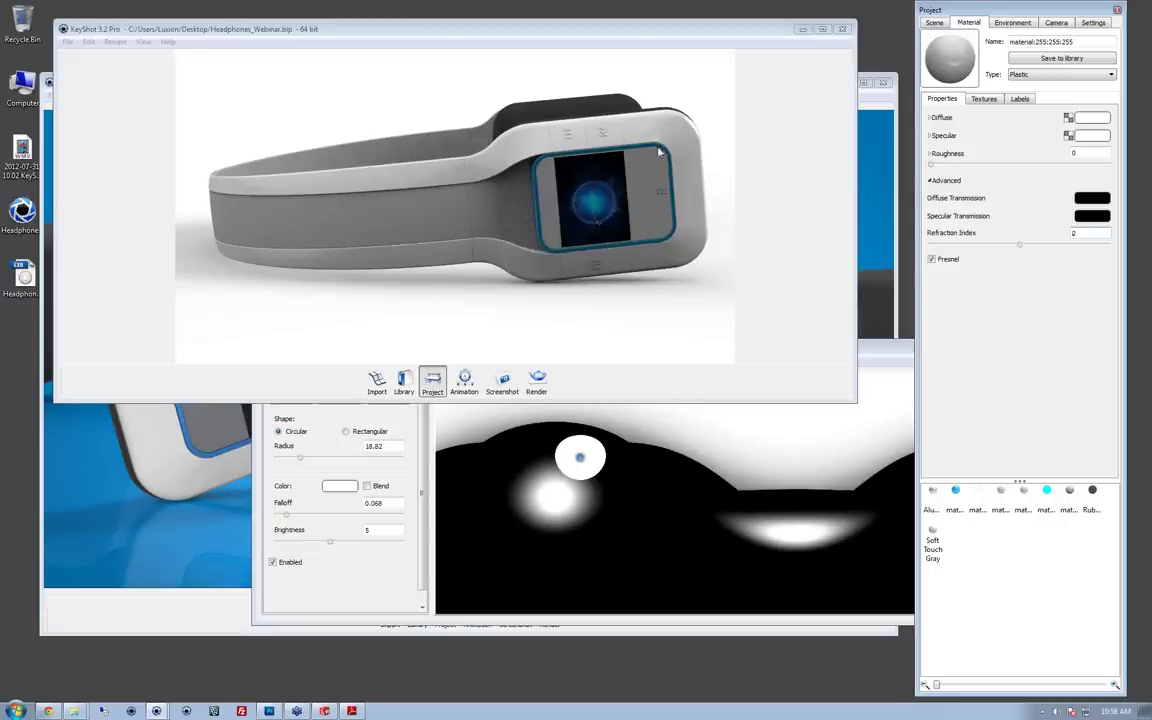
pyautogui.moveTo(658, 151); pyautogui.dragTo(700, 264)
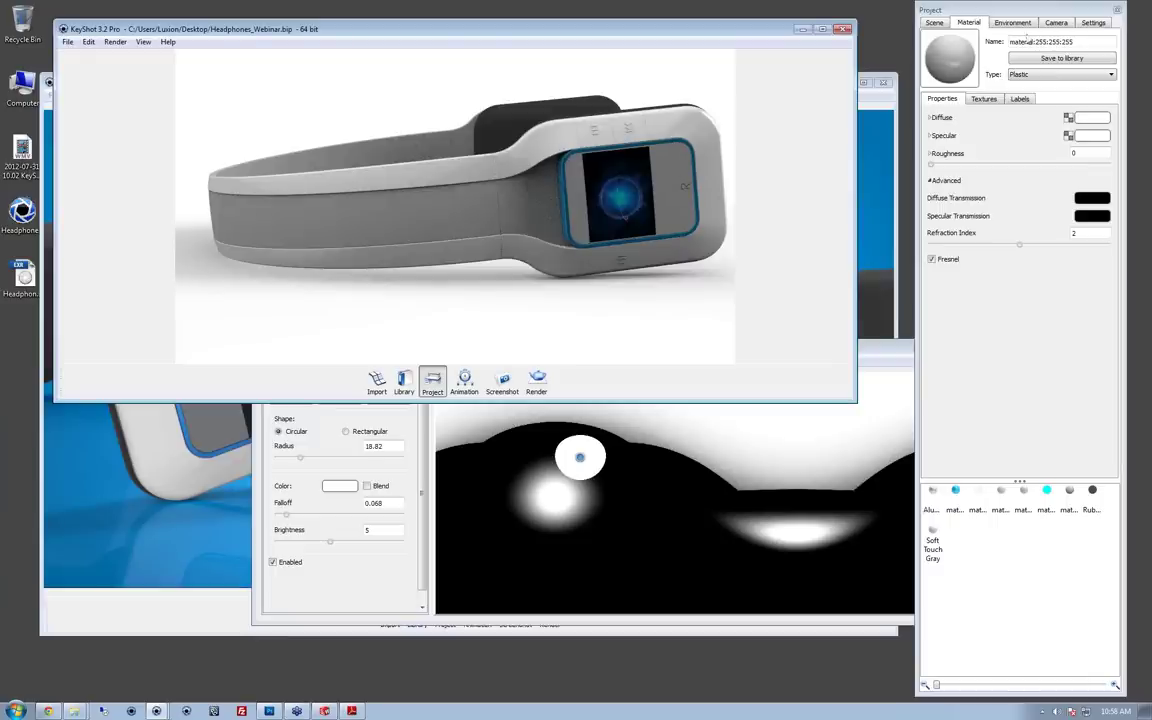
# Step: Lower the white-background scene's gamma to 1.55 in the image settings and shift its window slightly aside
pyautogui.click(1094, 22)
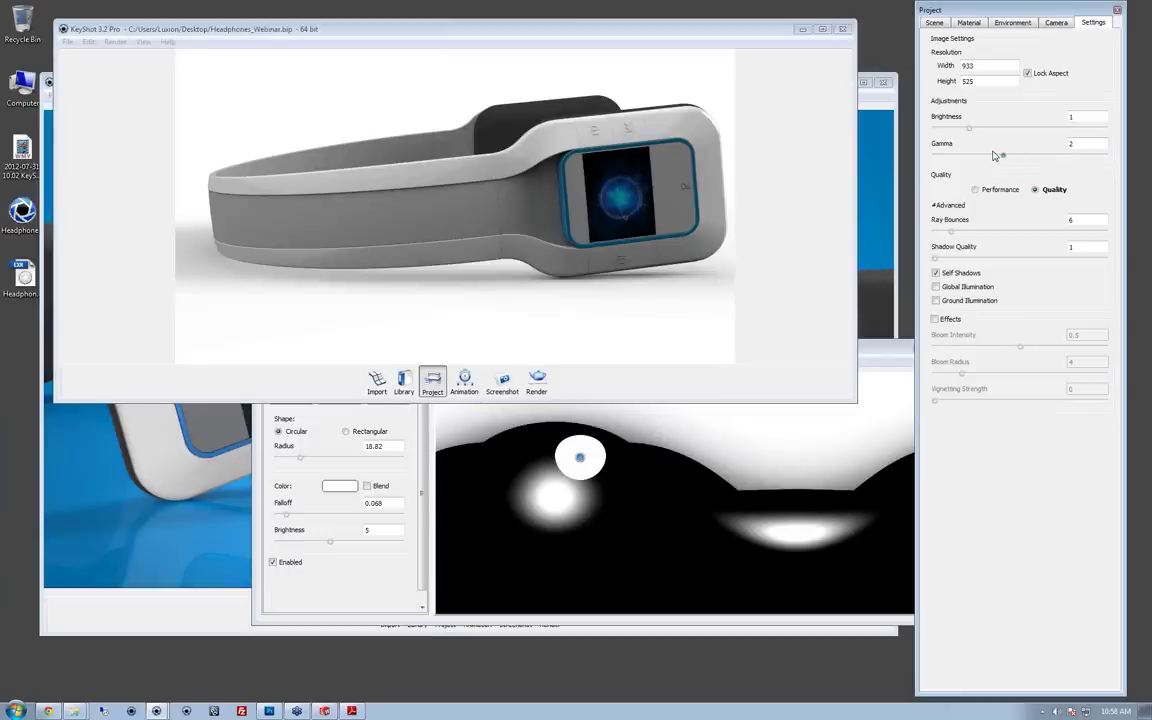
pyautogui.moveTo(995, 155); pyautogui.dragTo(992, 156)
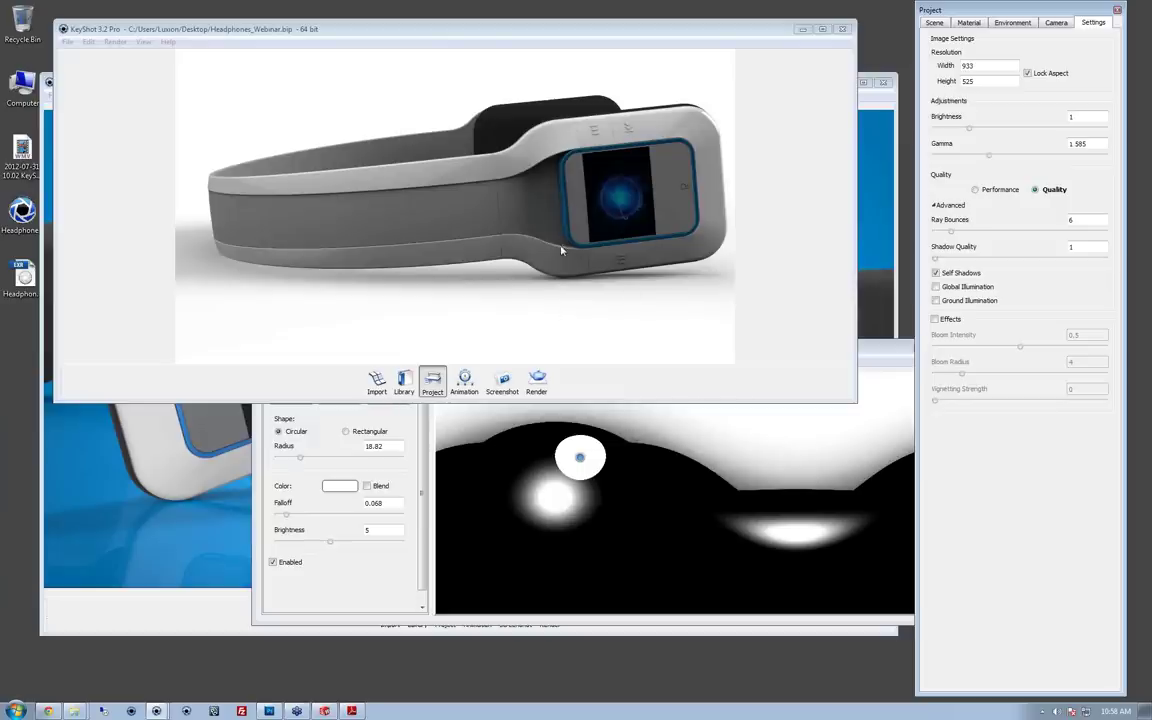
pyautogui.click(988, 157)
pyautogui.moveTo(701, 30); pyautogui.dragTo(679, 35)
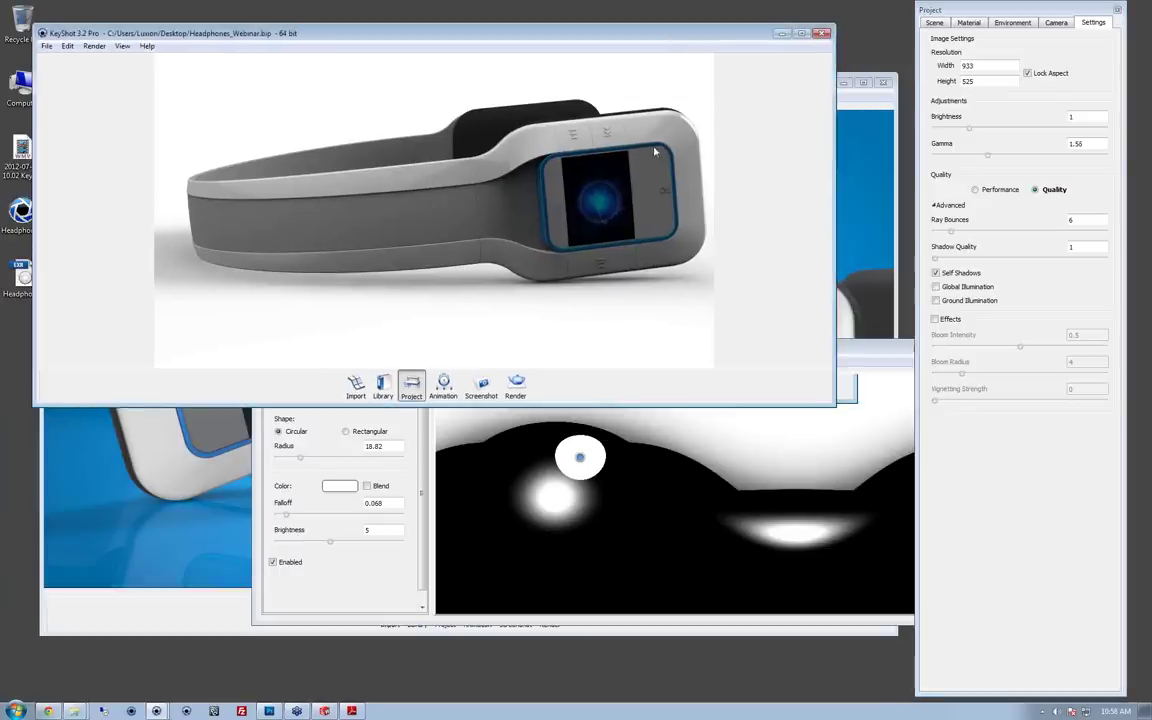
# Step: Bring up the blue-background scene, place its project window beside the render, and show its image settings
pyautogui.click(828, 89)
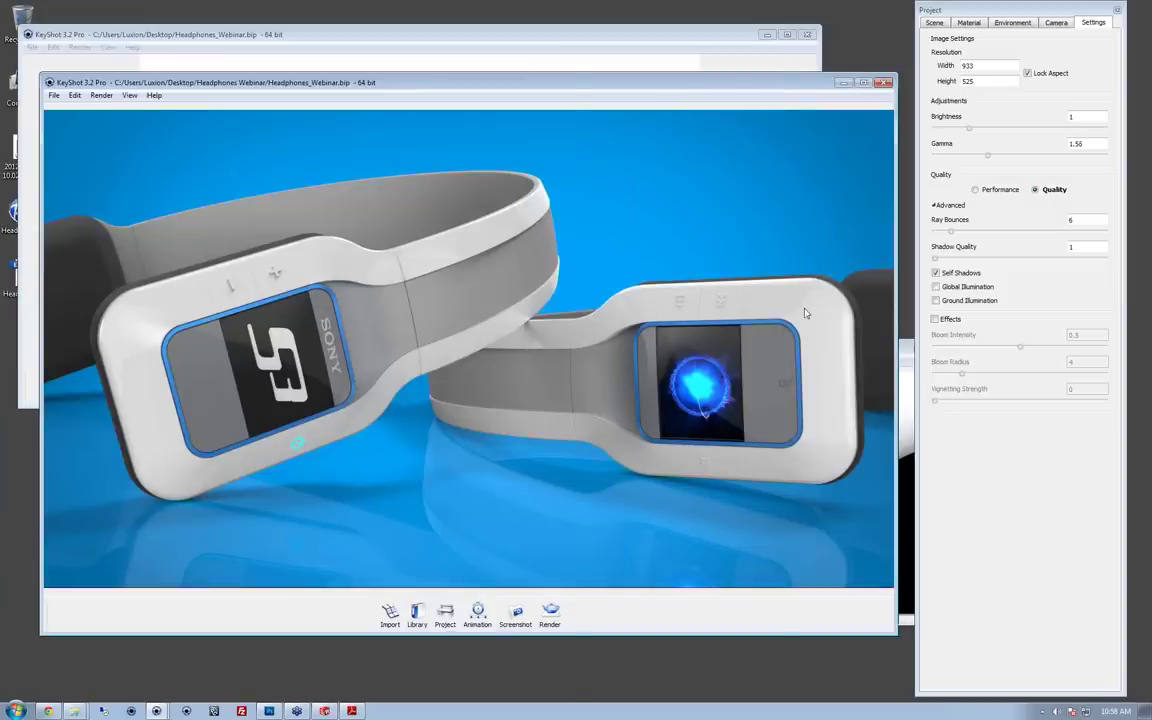
pyautogui.doubleClick(806, 313)
pyautogui.moveTo(698, 60); pyautogui.dragTo(1018, 38)
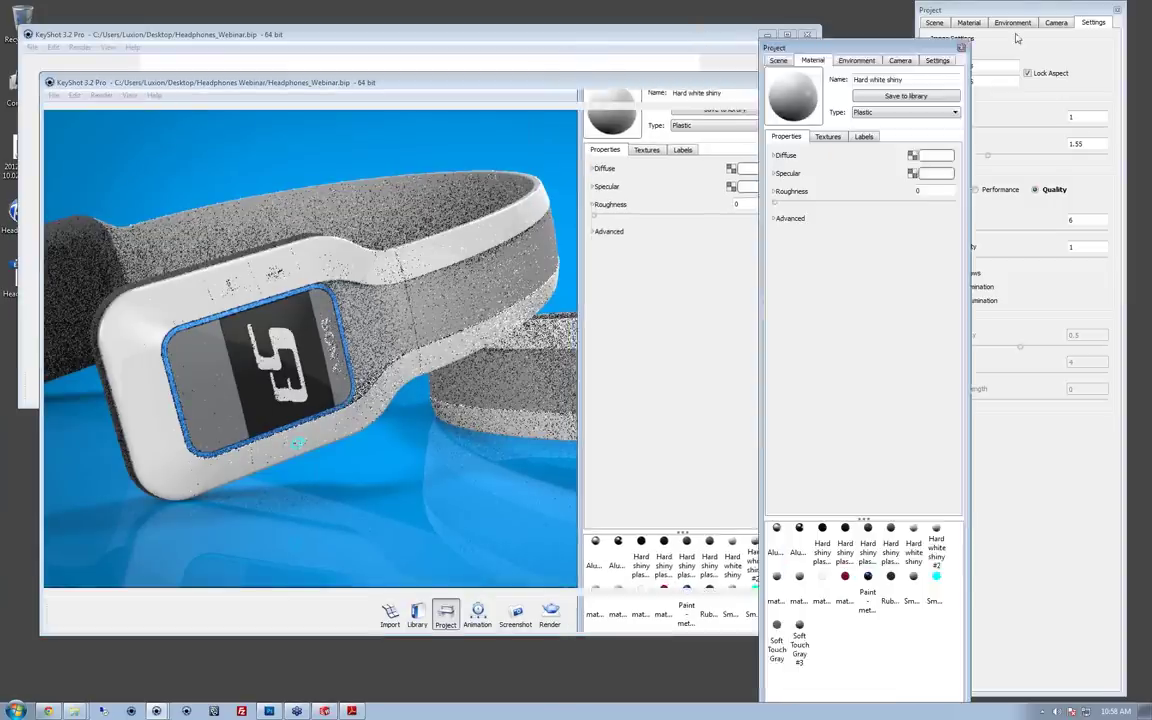
pyautogui.click(1077, 29)
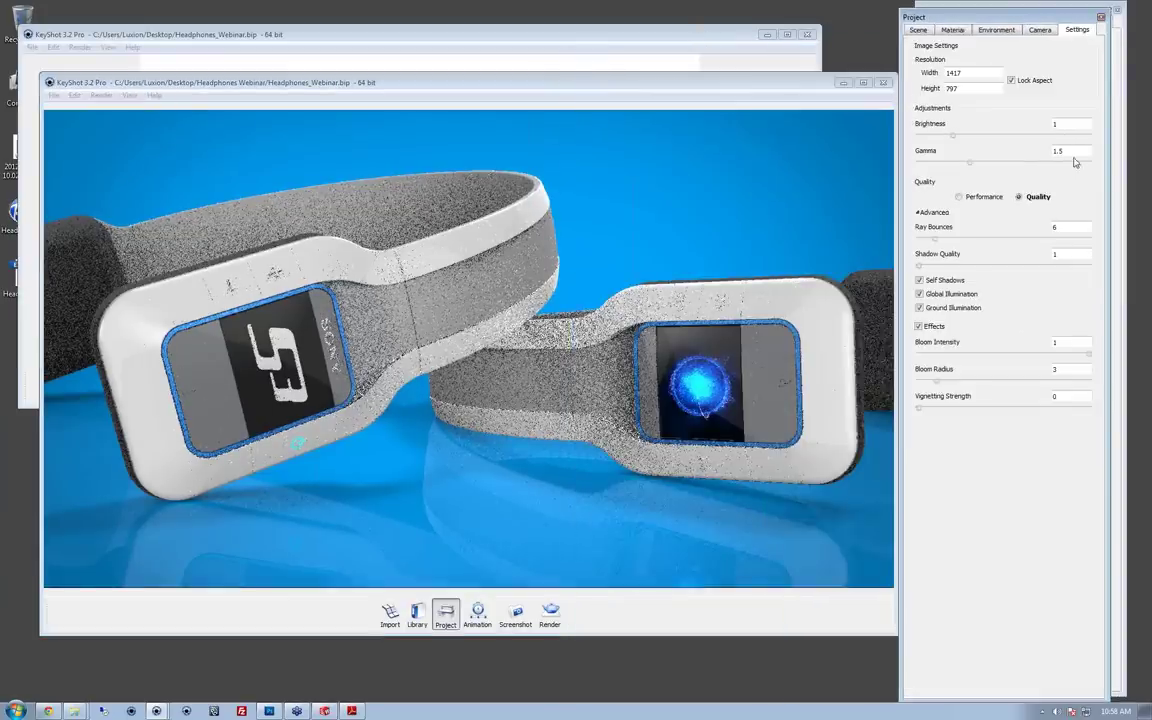
# Step: Compare gamma values of 2 and 1.5 on the blue-background scene, and set the gamma to 1.25
pyautogui.moveTo(1068, 151); pyautogui.dragTo(1041, 152)
pyautogui.write('2')
pyautogui.press('Return')
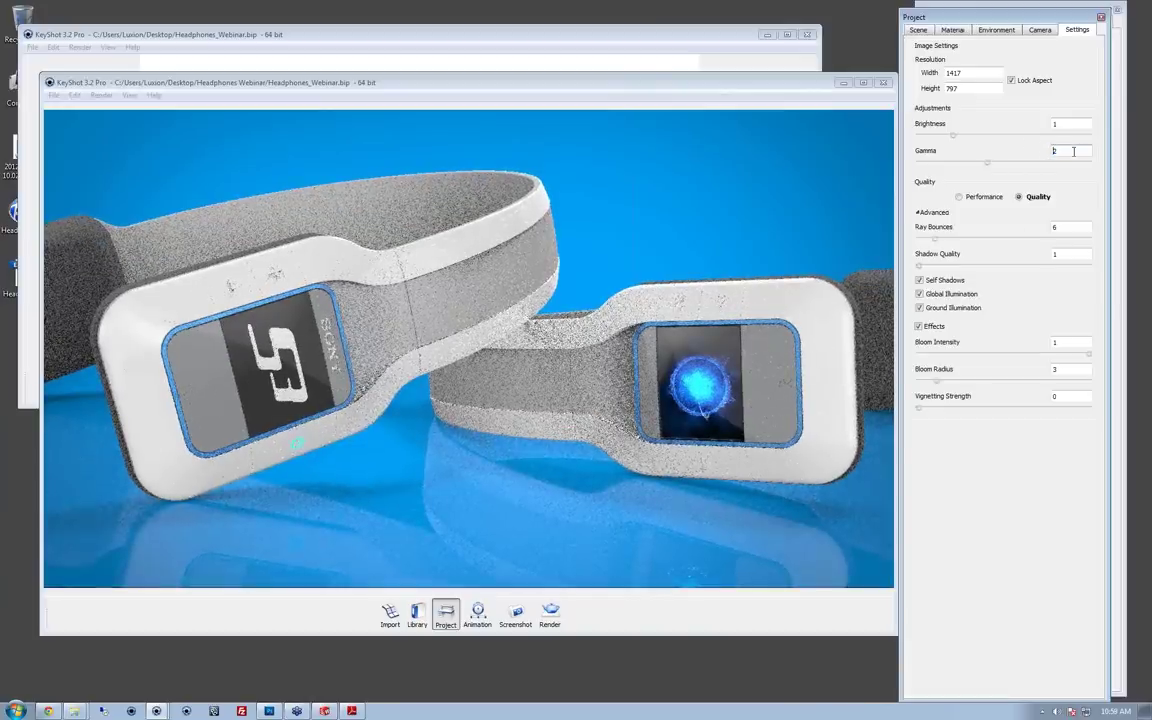
pyautogui.press('Return')
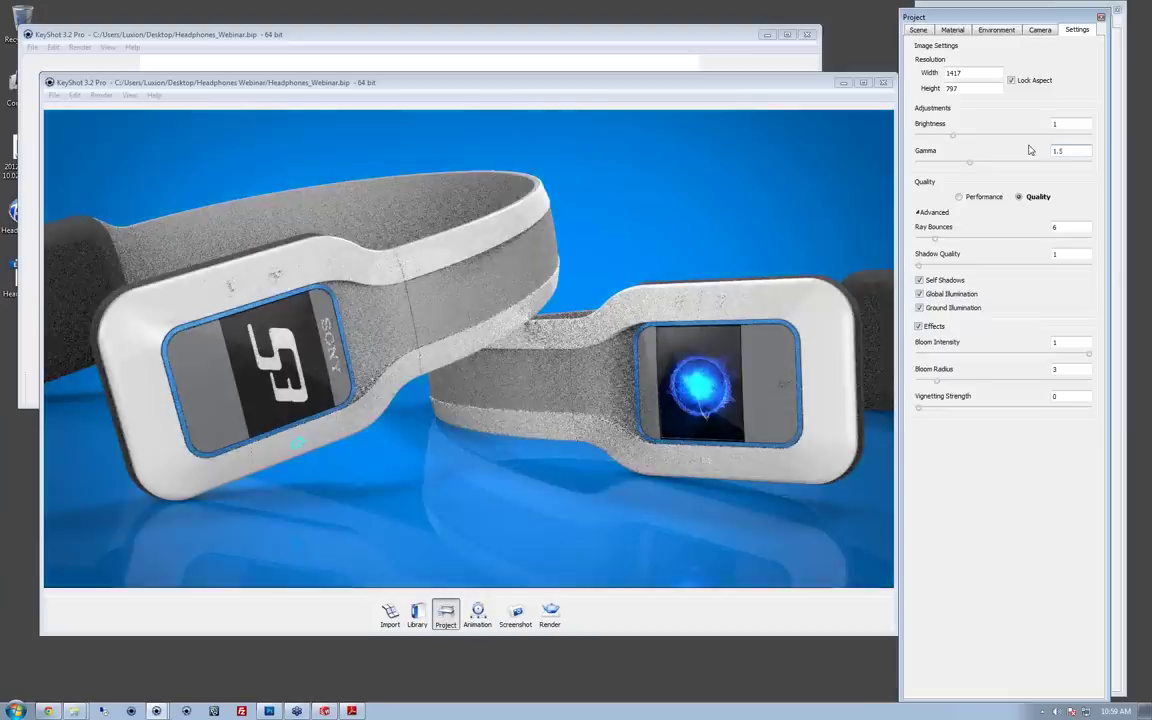
pyautogui.write('1.25')
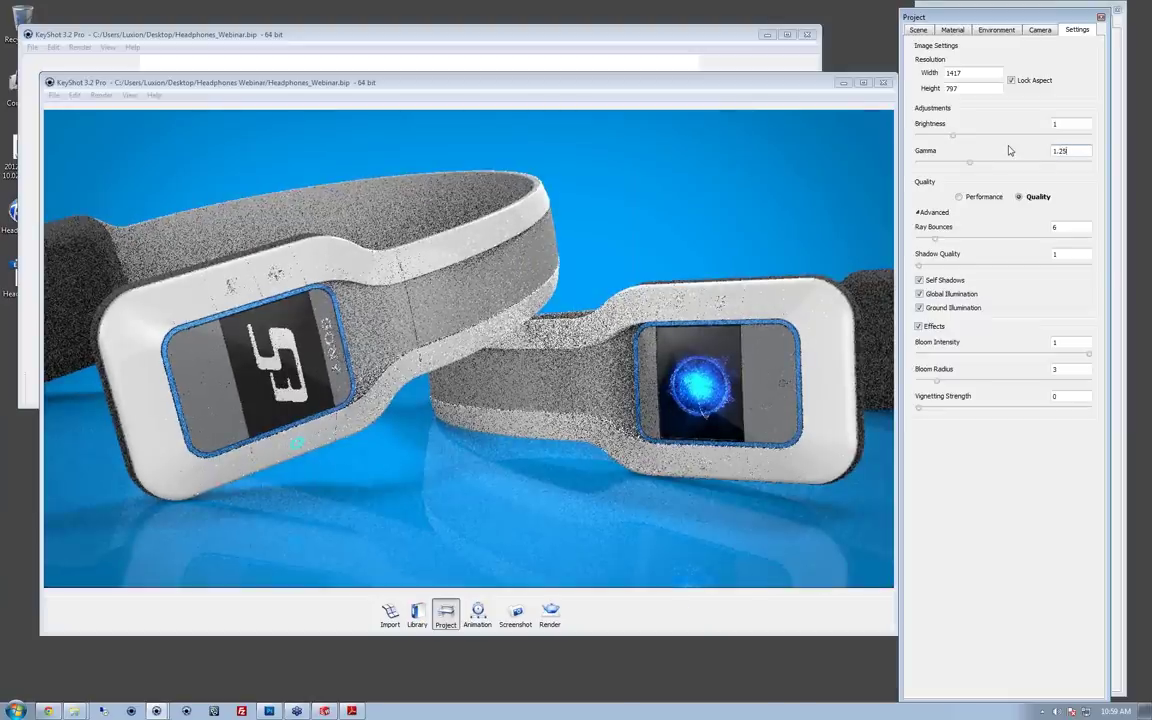
pyautogui.press('Return')
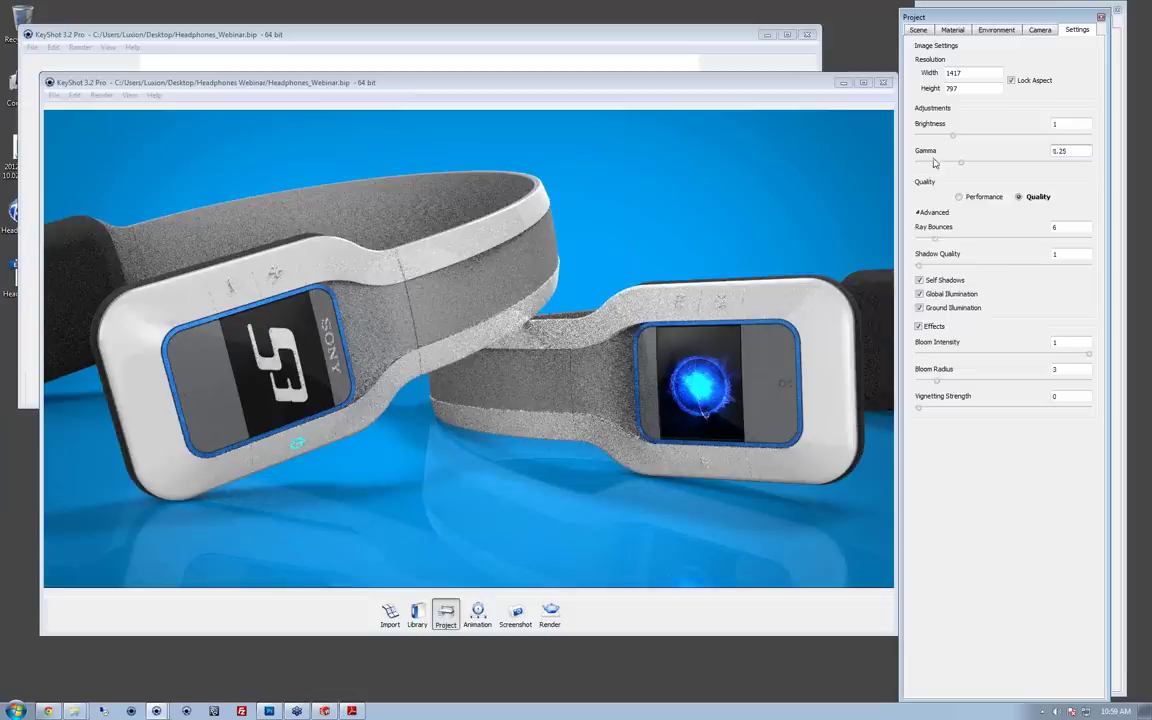
# Step: Try black as the diffuse color of the Rubber material on the earpiece, and set it to dark gray RGB 44, 44, 44
pyautogui.click(859, 290)
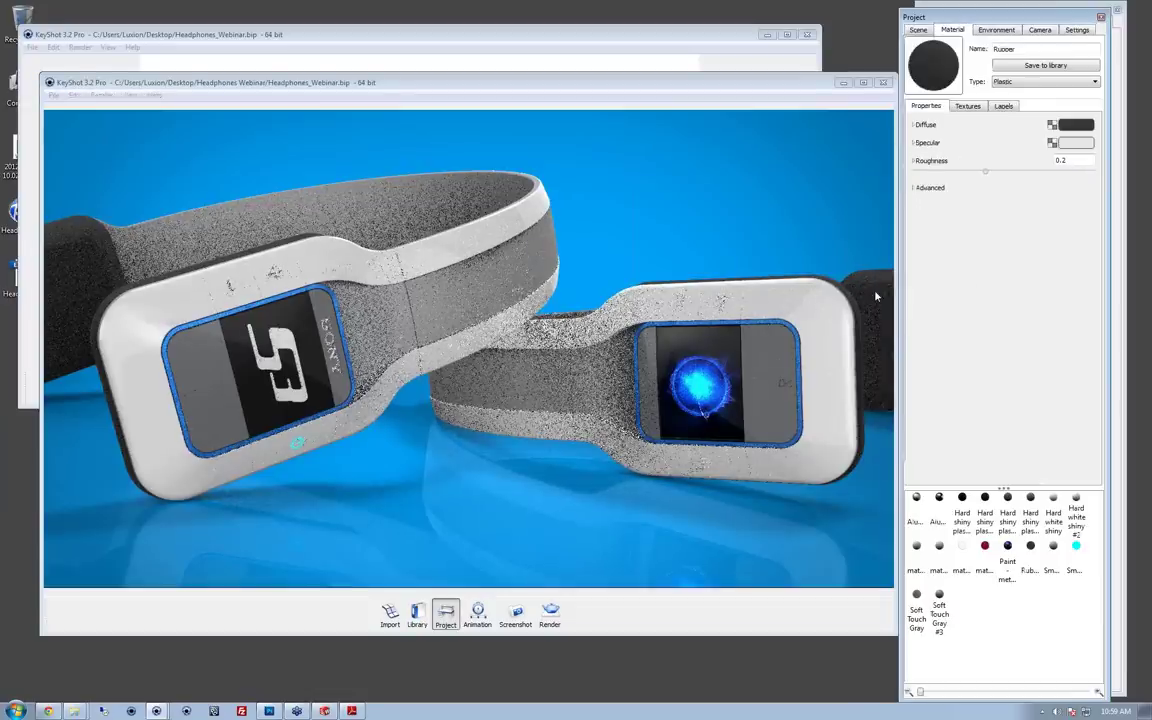
pyautogui.click(1076, 124)
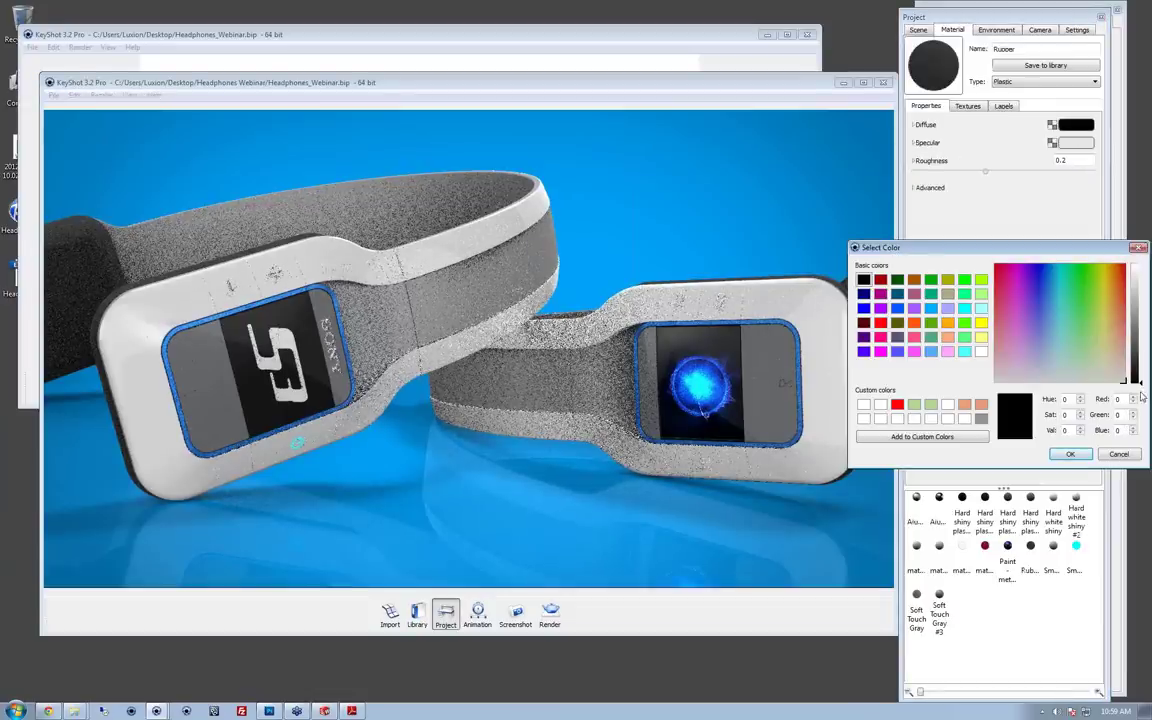
pyautogui.moveTo(1044, 250); pyautogui.dragTo(967, 401)
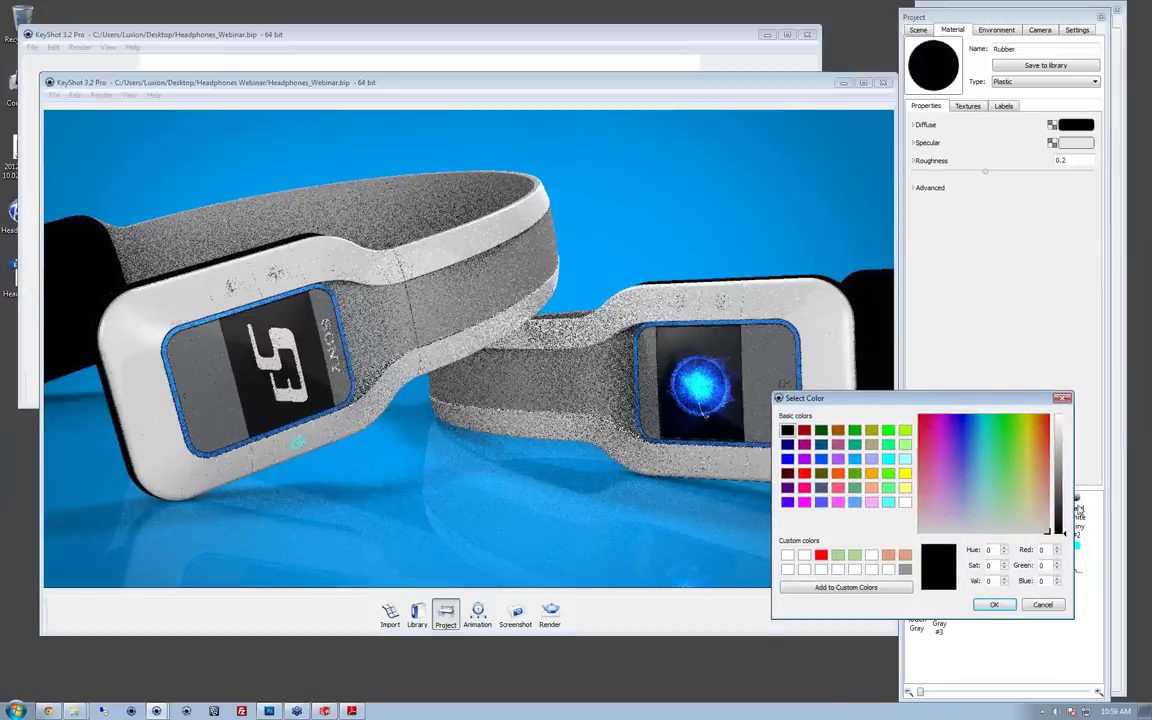
pyautogui.click(1060, 515)
pyautogui.moveTo(1059, 515); pyautogui.dragTo(1059, 511)
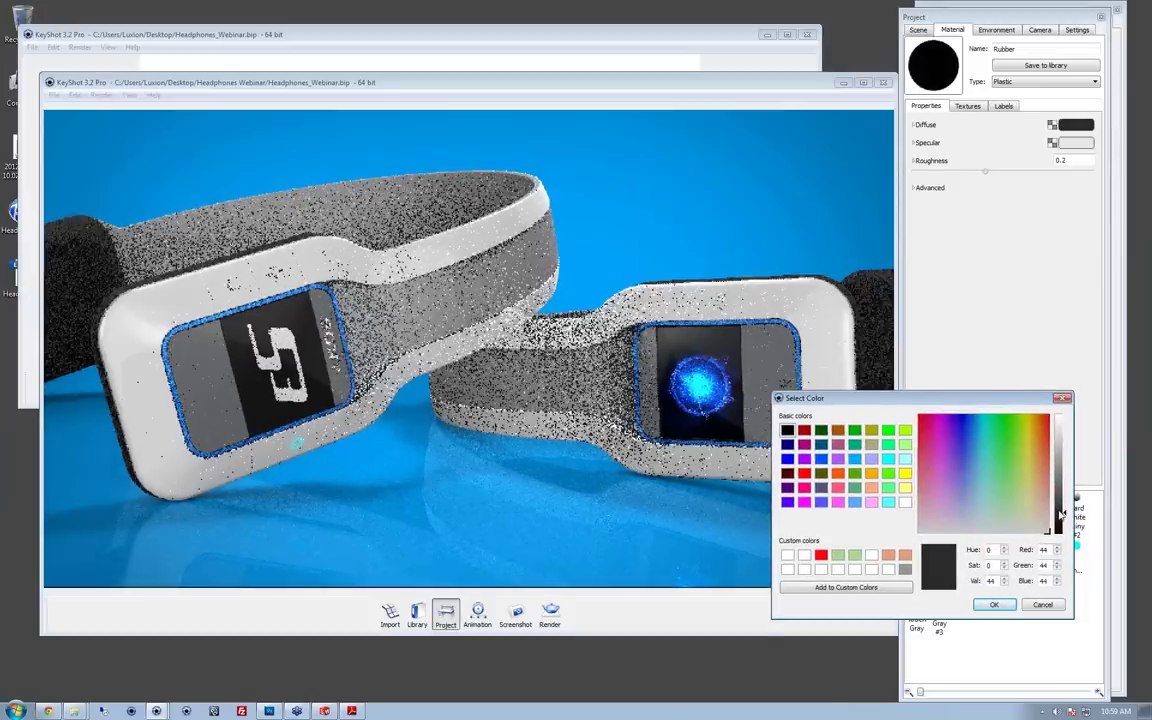
pyautogui.click(992, 605)
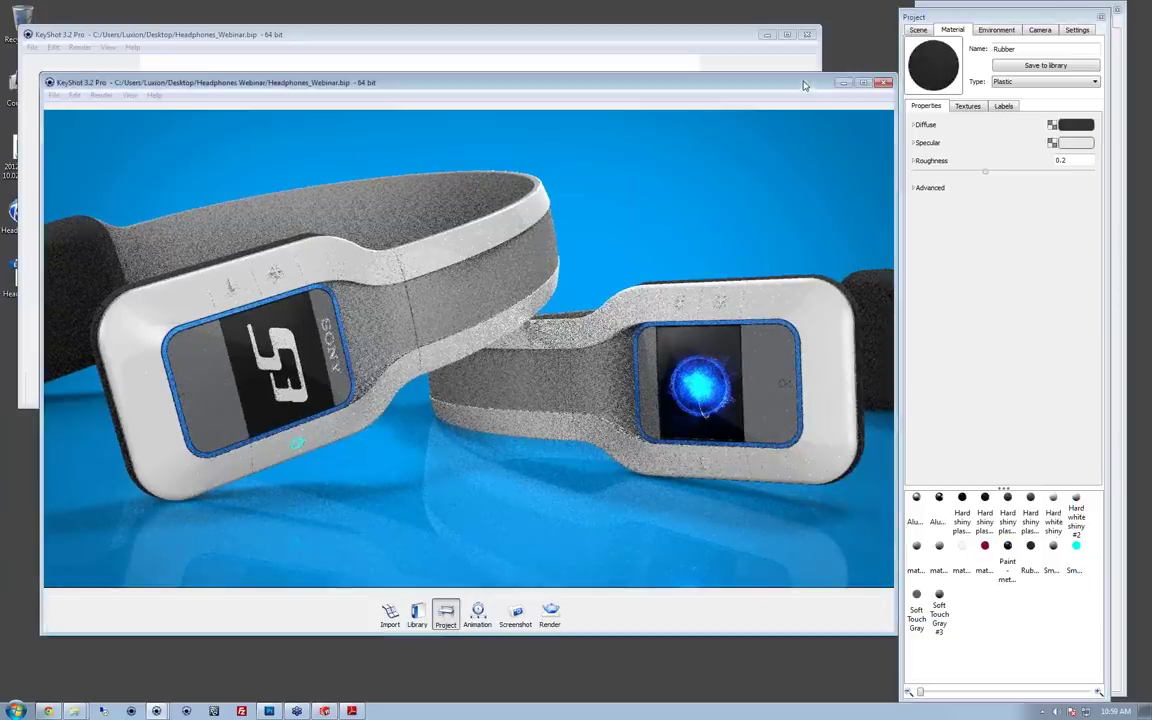
# Step: Minimize the blue-background scene and bring the HDR Editor to the front over the white-background scene
pyautogui.moveTo(803, 85)
pyautogui.mouseDown()
pyautogui.moveTo(824, 90)
pyautogui.moveTo(785, 83)
pyautogui.mouseUp()
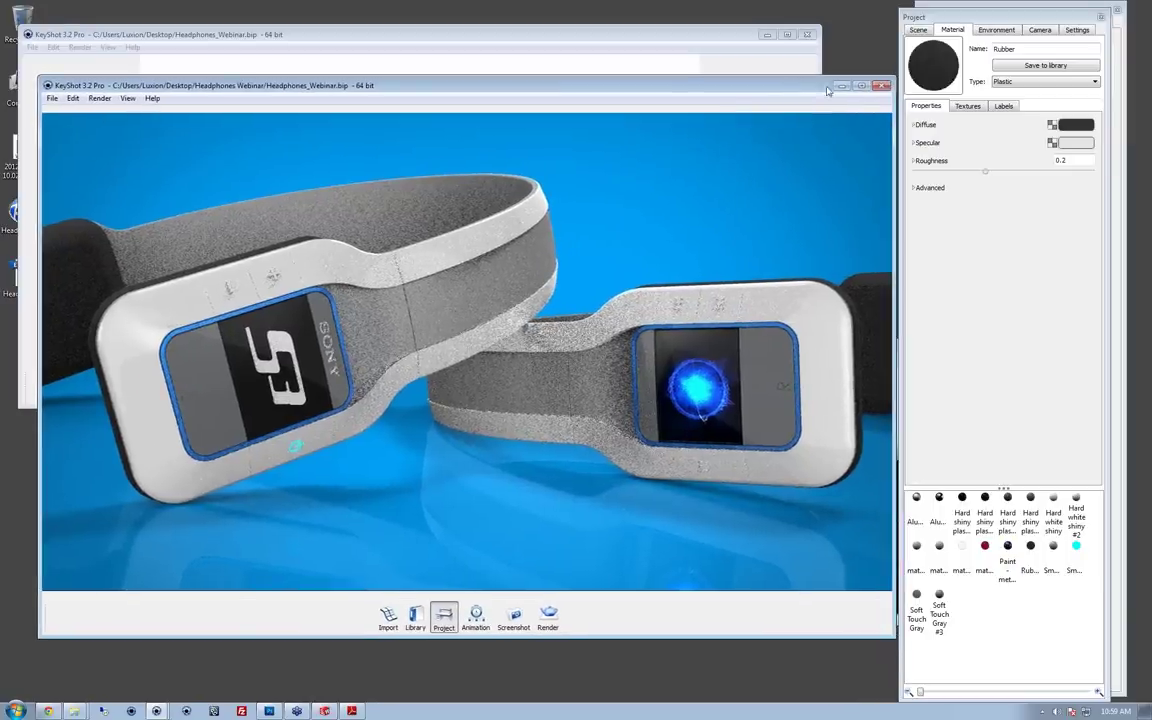
pyautogui.click(842, 88)
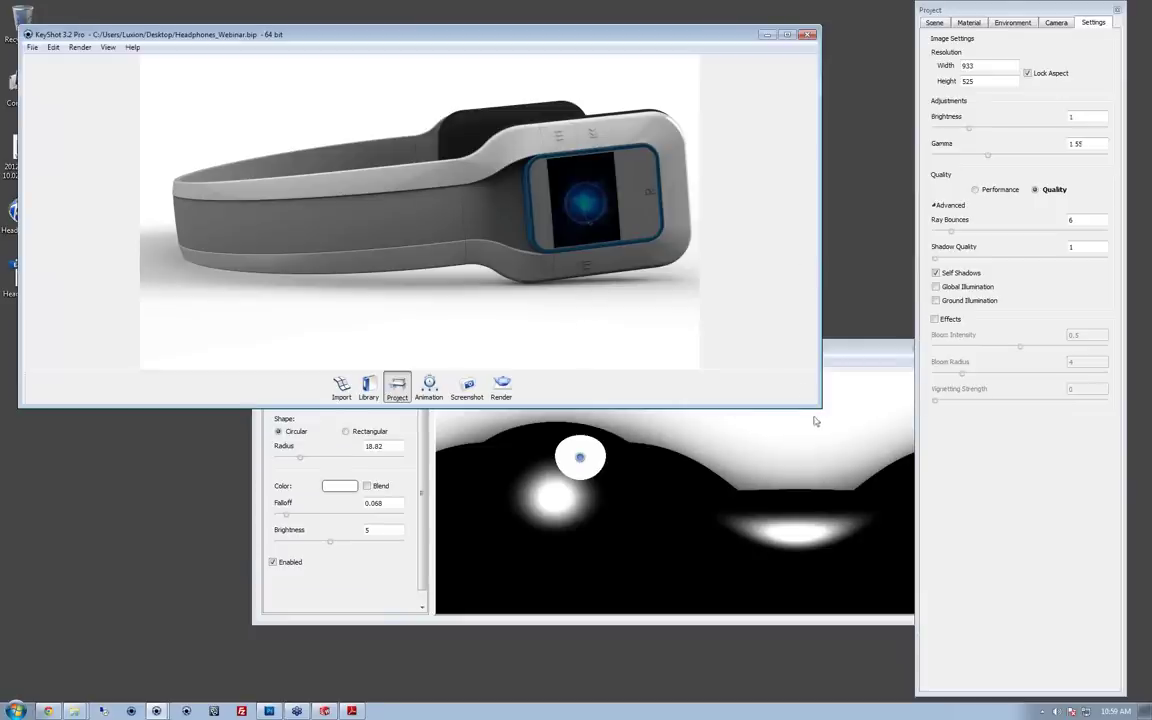
pyautogui.click(838, 373)
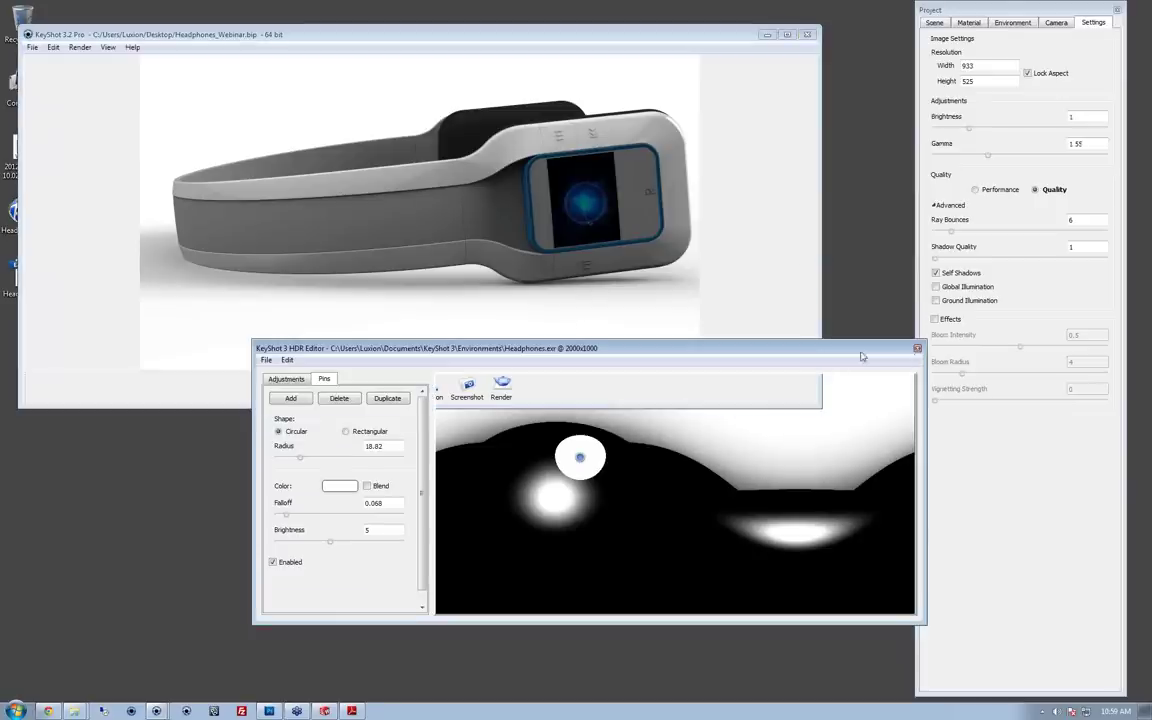
# Step: Close the HDR Editor and enlarge the white-background render window up to the project window
pyautogui.click(917, 351)
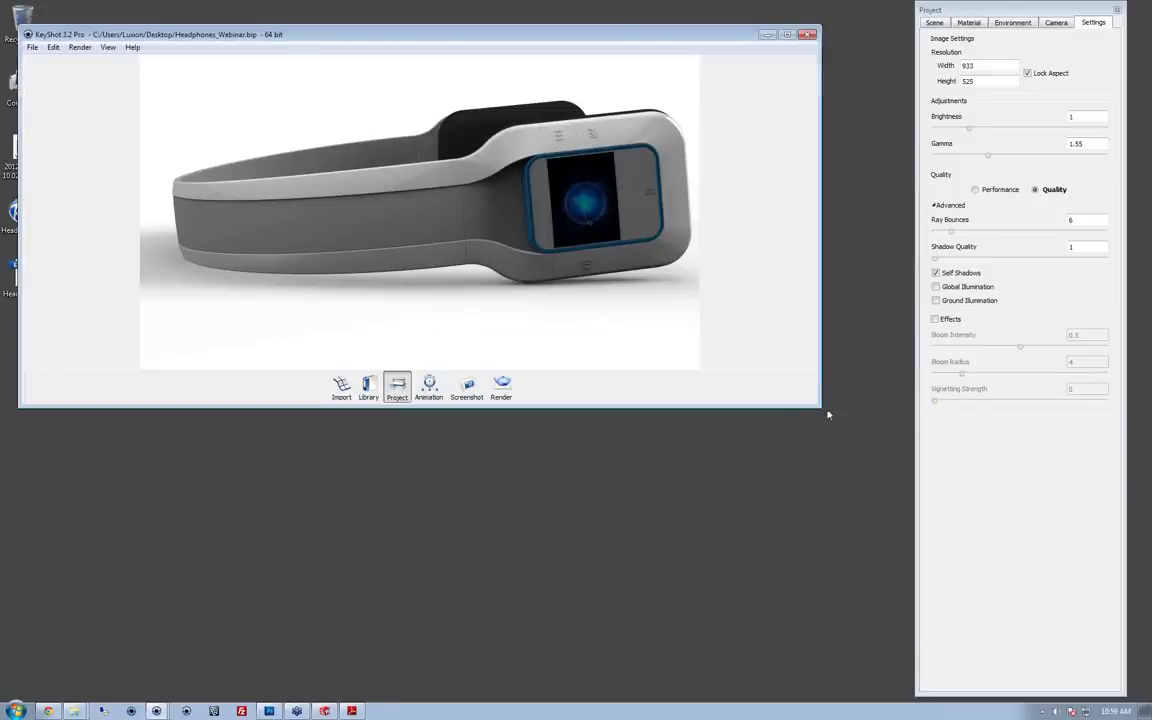
pyautogui.moveTo(828, 414); pyautogui.dragTo(914, 615)
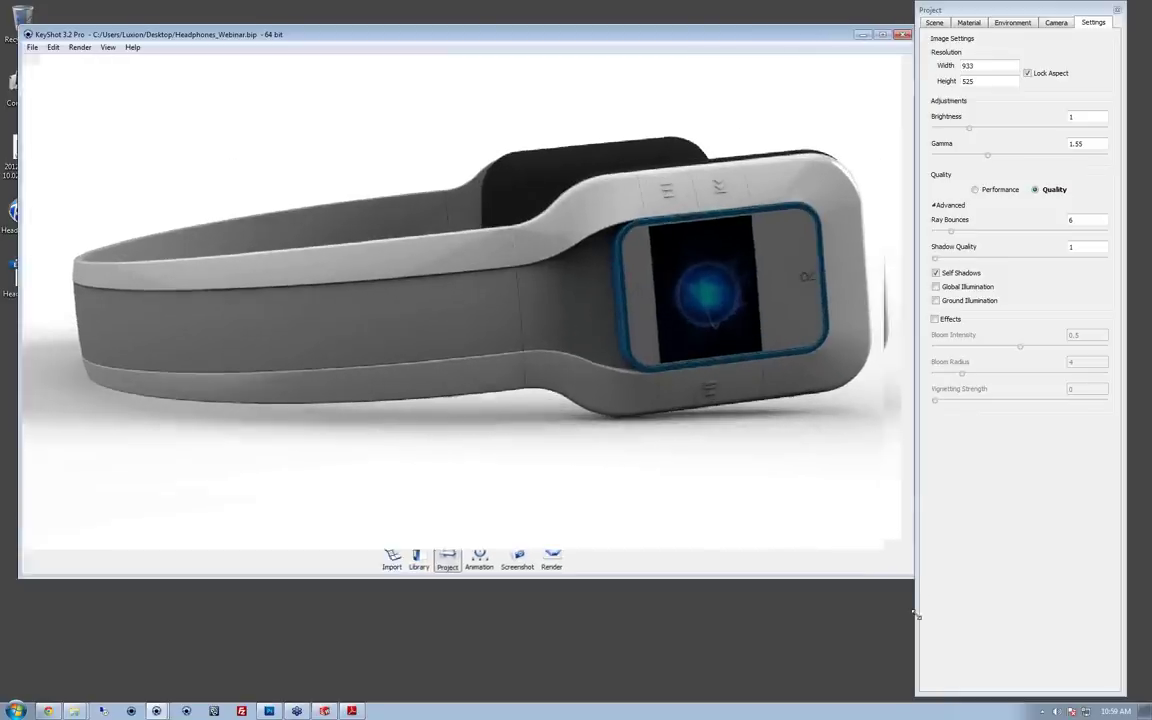
pyautogui.moveTo(745, 491); pyautogui.dragTo(671, 491)
pyautogui.rightClick(792, 498)
pyautogui.click(756, 507)
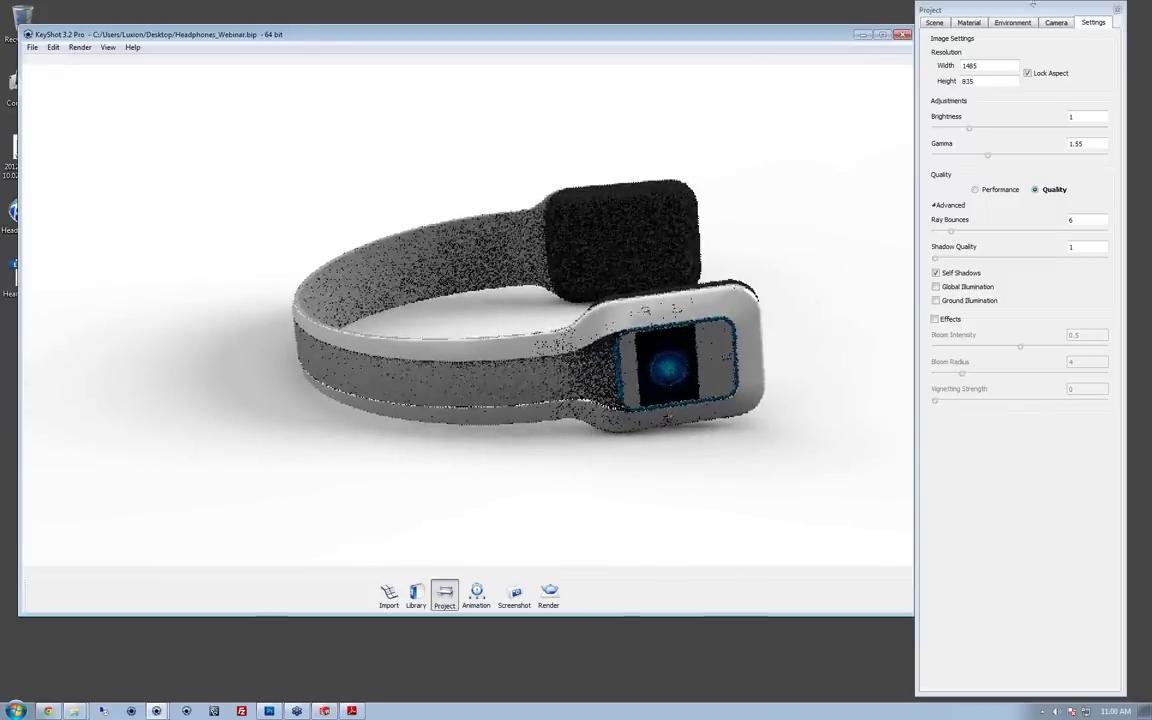
# Step: Show the lighting environment as the background and pull the camera back to examine the environment sphere around the headphones
pyautogui.click(1032, 23)
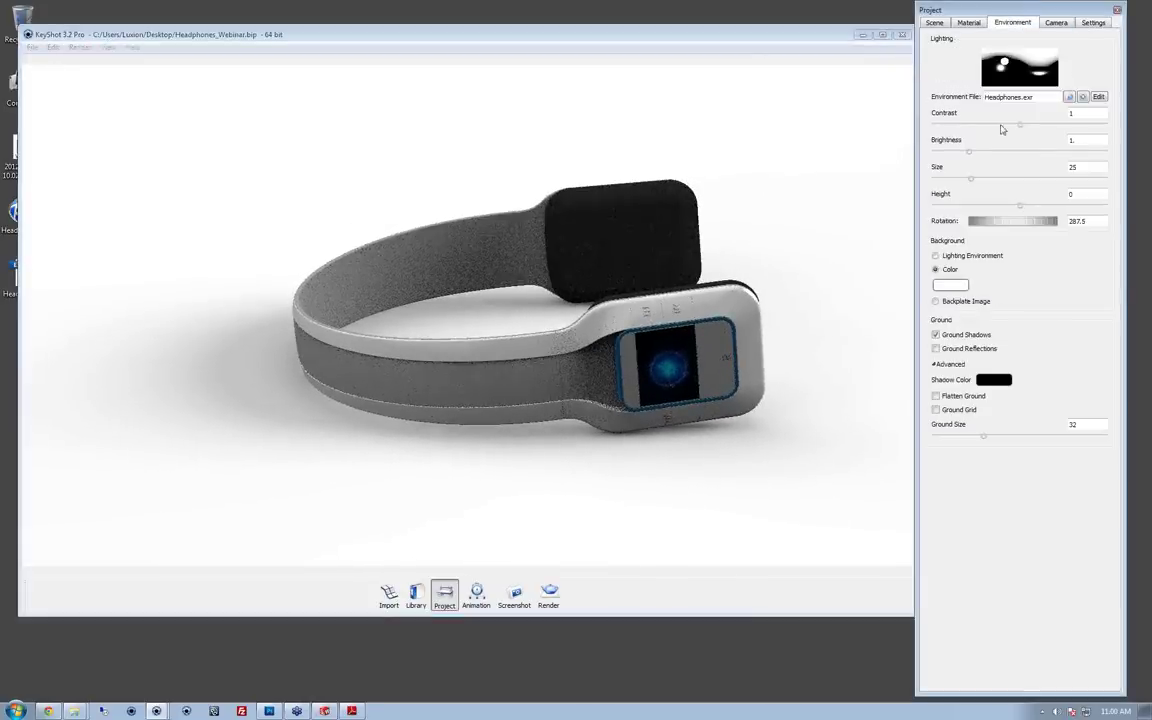
pyautogui.moveTo(792, 347); pyautogui.dragTo(513, 368)
pyautogui.scroll(-2, 513, 367)
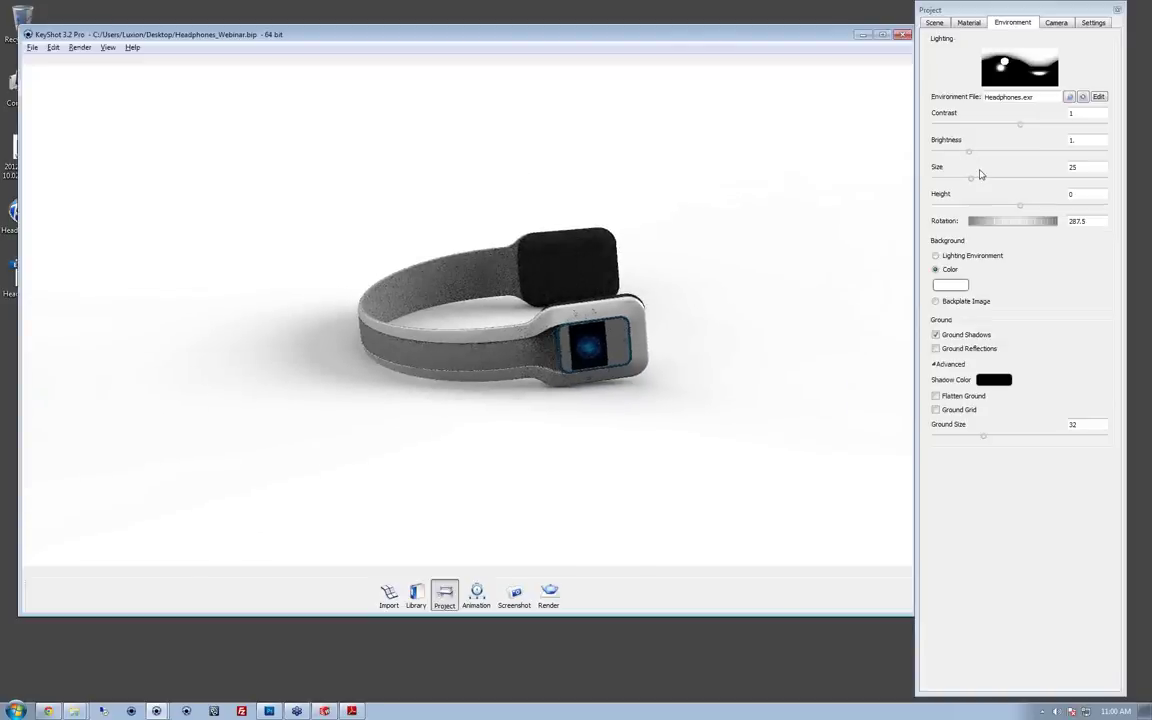
pyautogui.press('e')
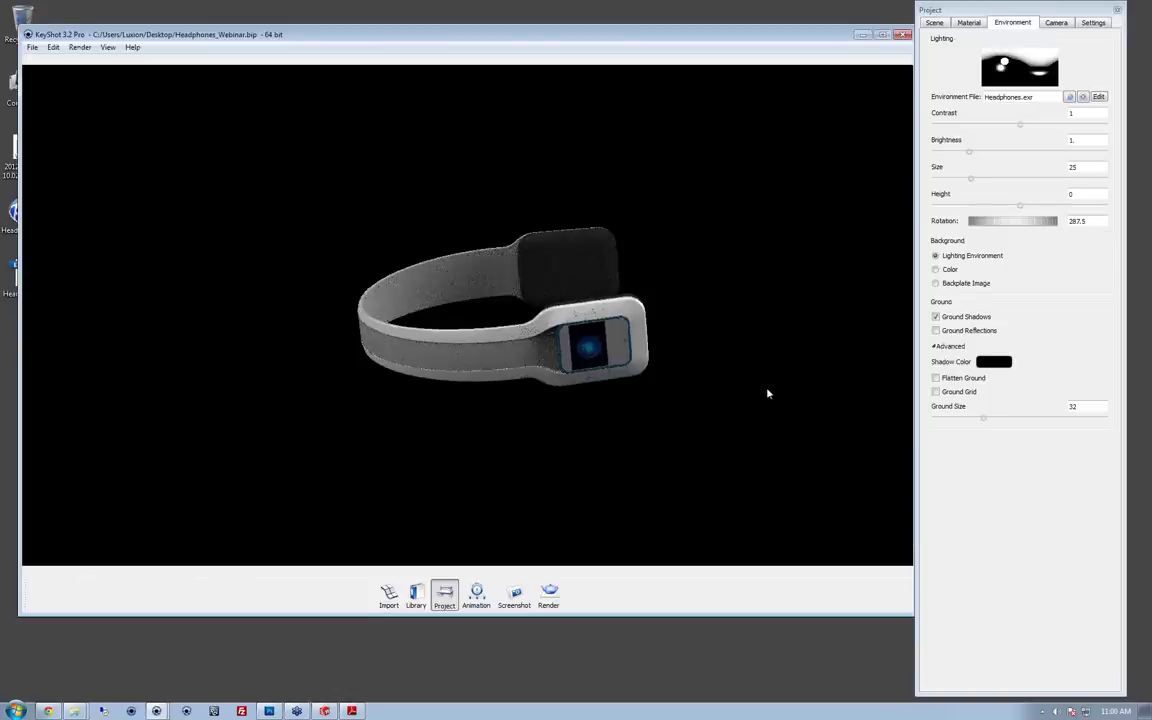
pyautogui.scroll(-3, 360, 428)
pyautogui.scroll(-5, 360, 428)
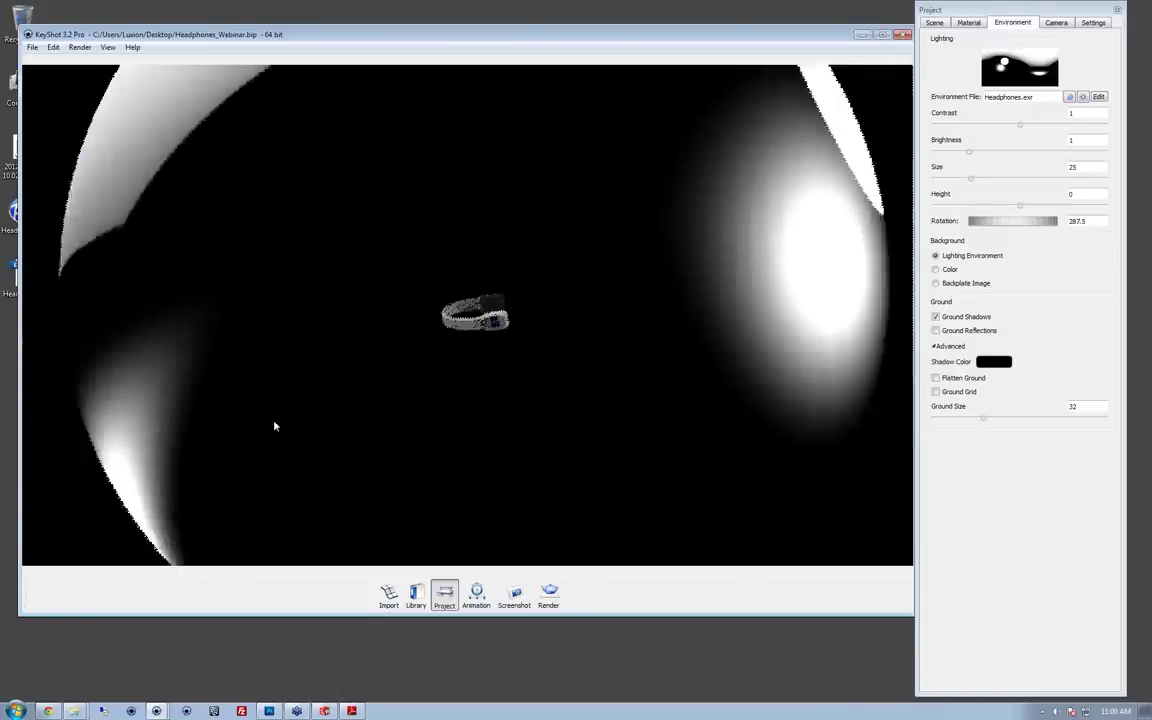
pyautogui.scroll(-5, 366, 414)
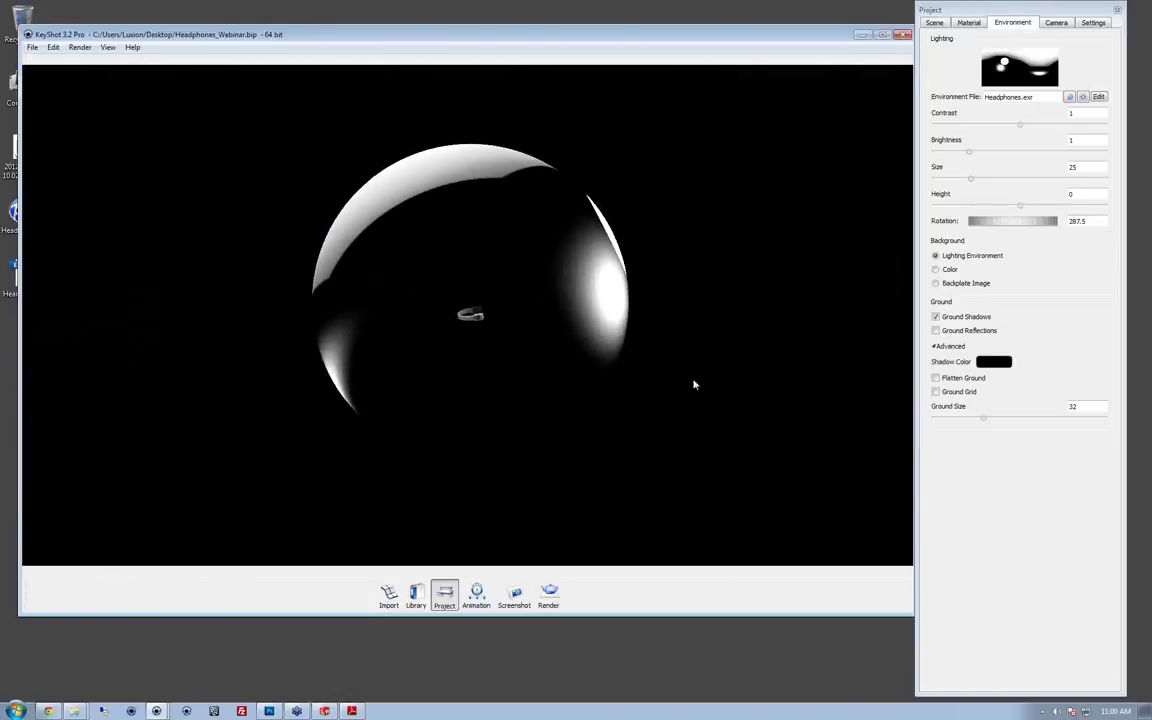
pyautogui.scroll(3, 500, 324)
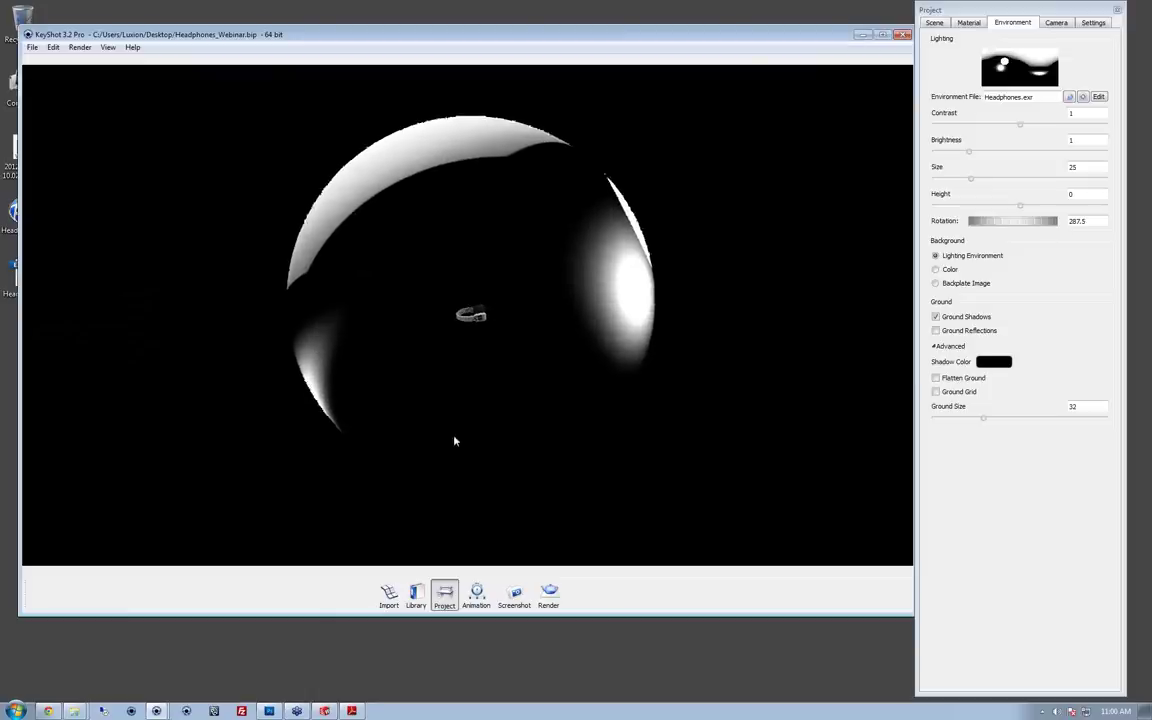
pyautogui.scroll(1, 498, 446)
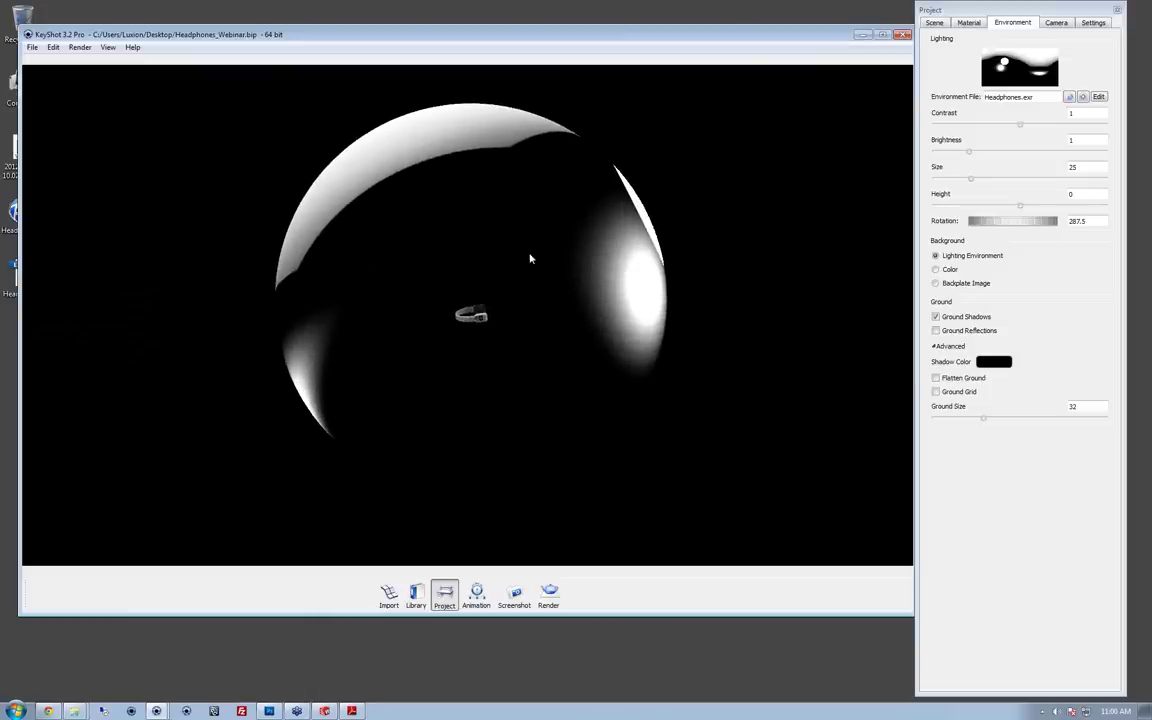
# Step: Shrink the environment sphere around the headphones to a size of 10
pyautogui.moveTo(971, 183); pyautogui.dragTo(950, 182)
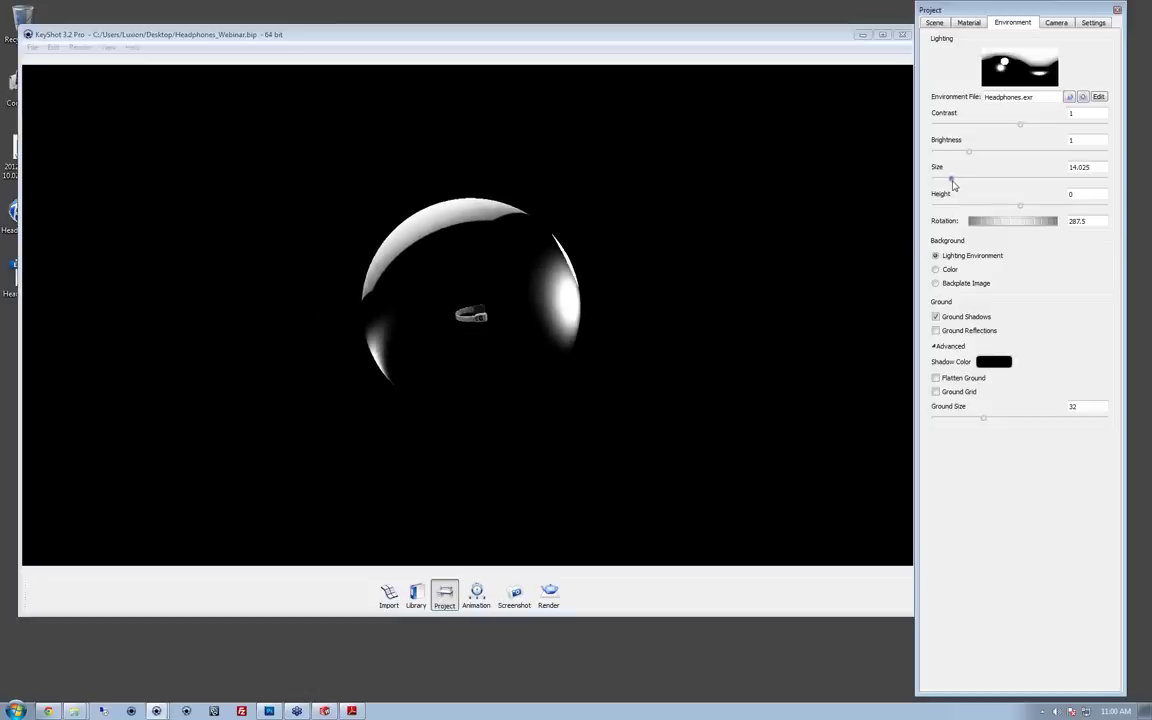
pyautogui.keyDown('alt'); pyautogui.moveTo(416, 474); pyautogui.dragTo(960, 428, button='right'); pyautogui.keyUp('alt')
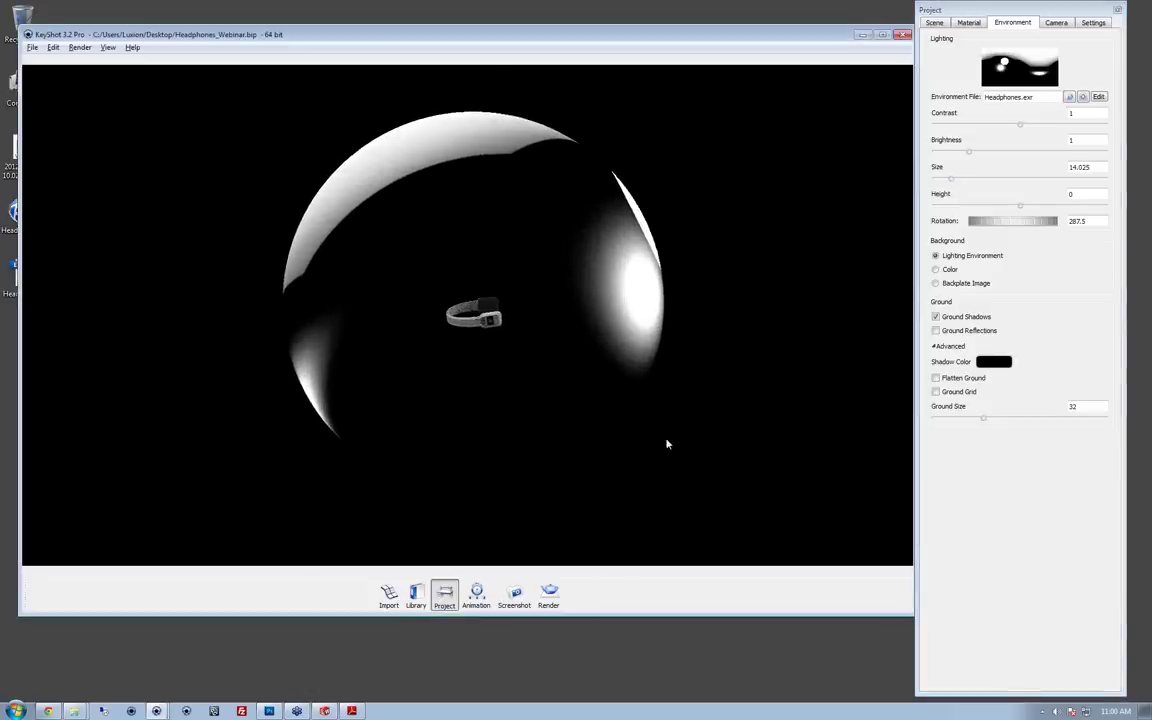
pyautogui.scroll(2, 663, 432)
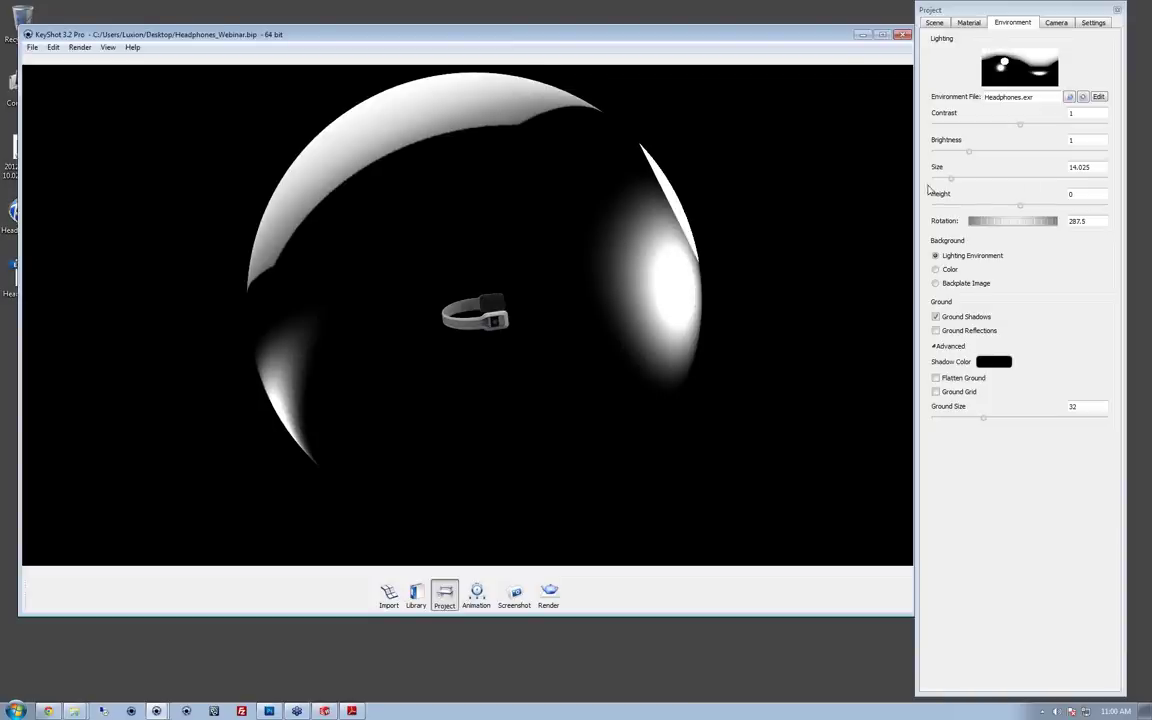
pyautogui.moveTo(952, 183); pyautogui.dragTo(947, 183)
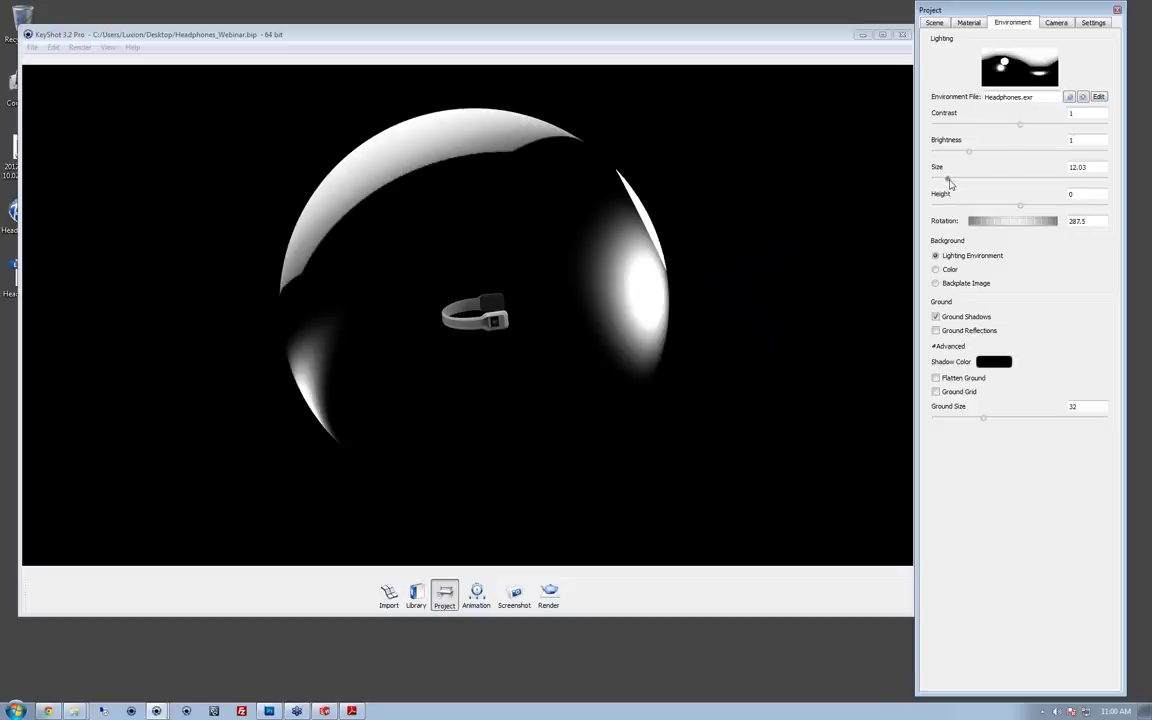
pyautogui.moveTo(951, 184); pyautogui.dragTo(949, 183)
pyautogui.moveTo(1101, 171); pyautogui.dragTo(981, 168)
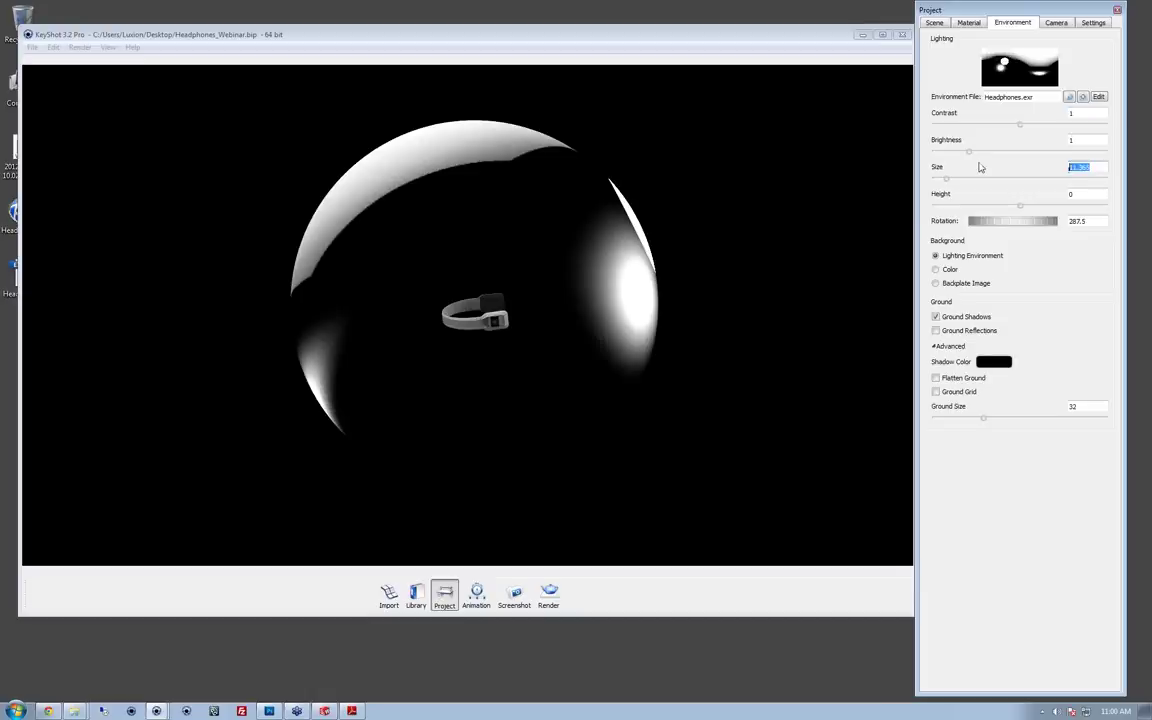
pyautogui.write('10')
pyautogui.press('Return')
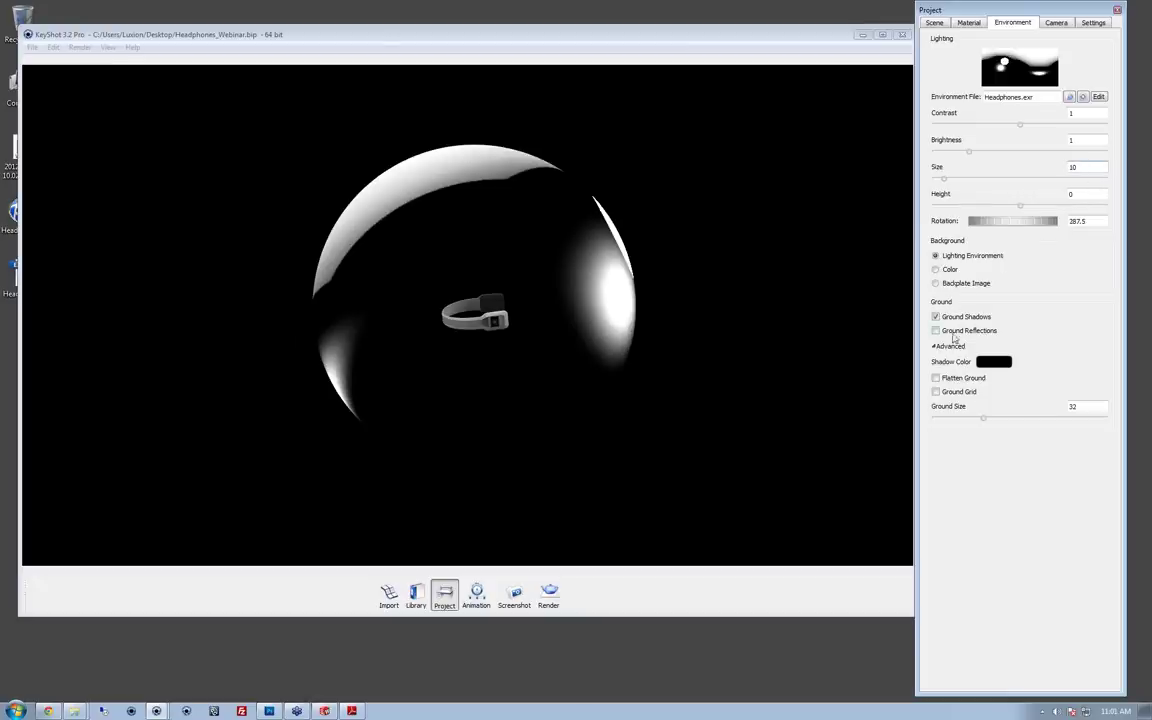
# Step: Switch the background back to the white color and bring the camera close to the headphones again
pyautogui.click(935, 269)
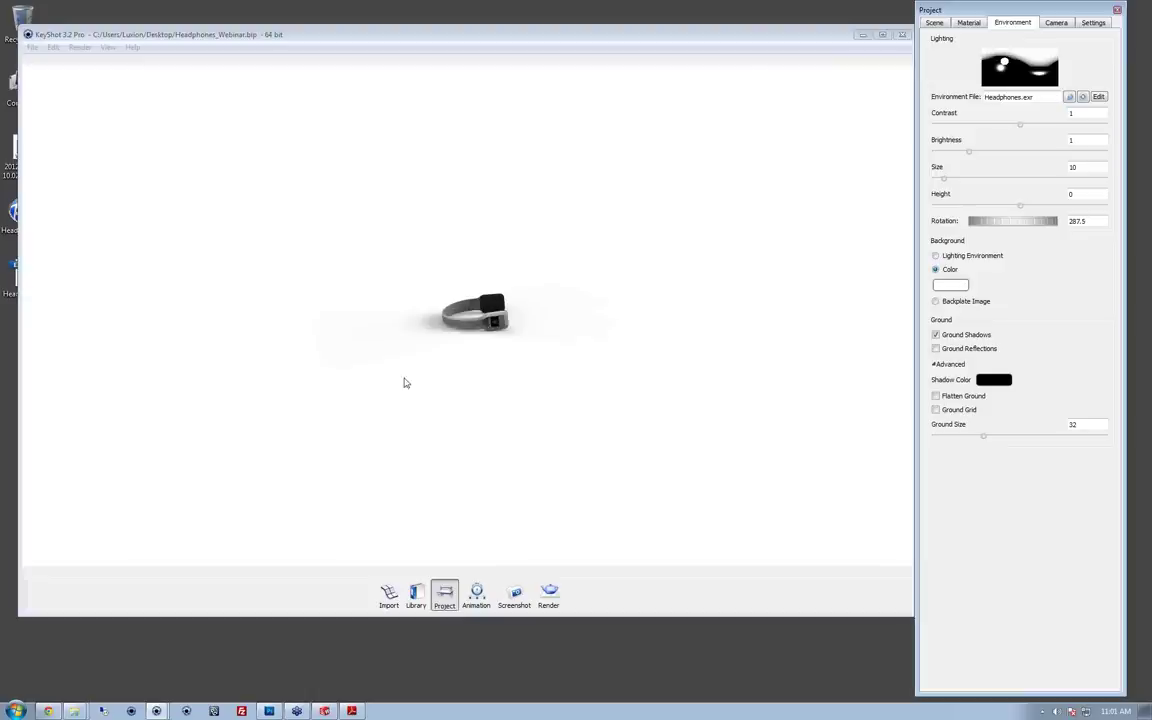
pyautogui.keyDown('alt'); pyautogui.moveTo(298, 369); pyautogui.dragTo(565, 323, button='right'); pyautogui.keyUp('alt')
pyautogui.keyDown('alt'); pyautogui.moveTo(386, 383); pyautogui.dragTo(660, 332, button='right'); pyautogui.keyUp('alt')
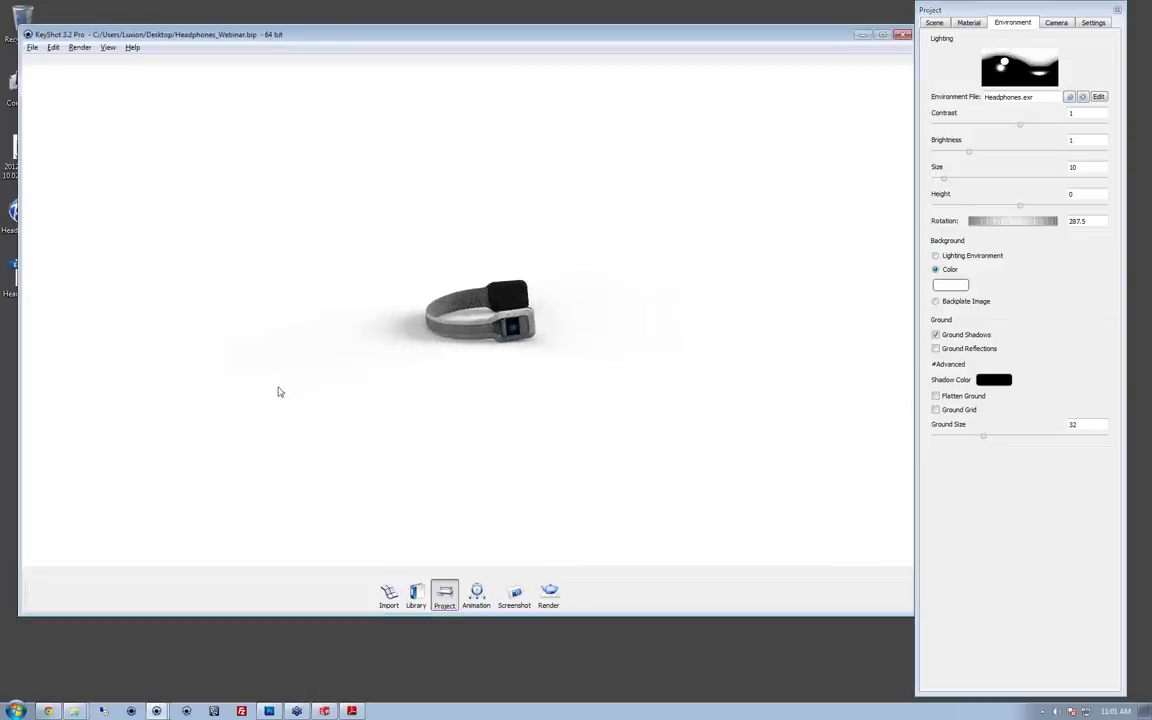
pyautogui.keyDown('alt'); pyautogui.moveTo(280, 392); pyautogui.dragTo(652, 343, button='right'); pyautogui.keyUp('alt')
pyautogui.keyDown('alt'); pyautogui.moveTo(311, 403); pyautogui.dragTo(673, 367, button='right'); pyautogui.keyUp('alt')
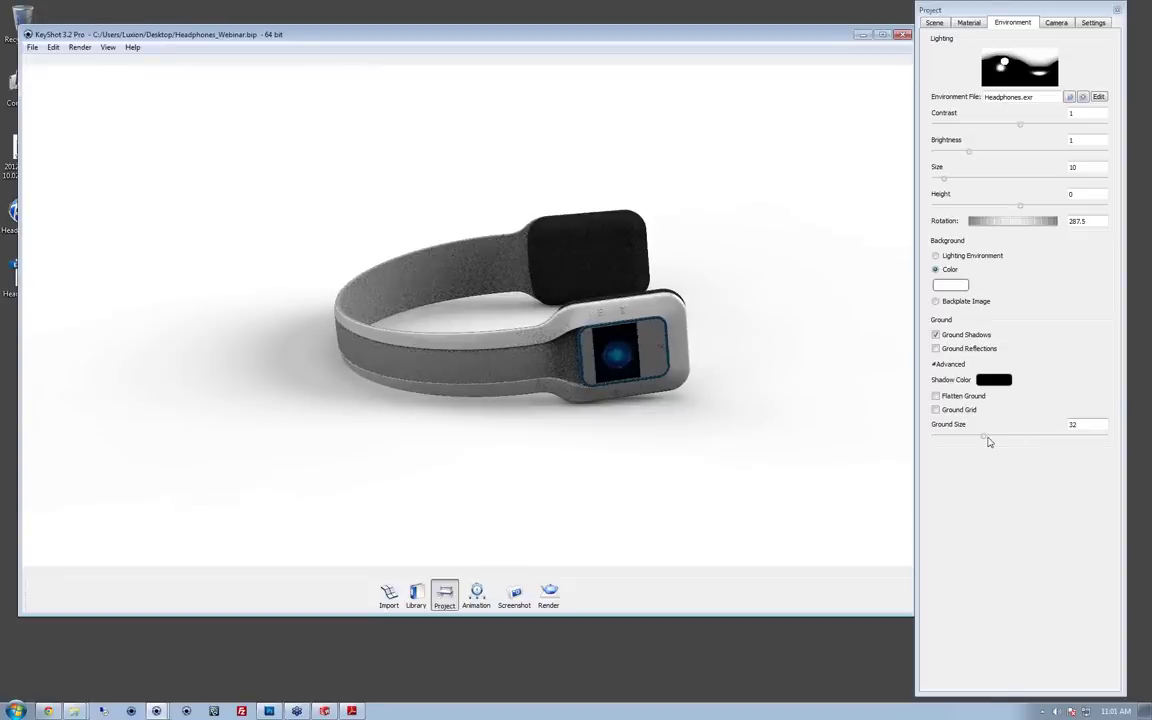
# Step: Try a ground size of 5 and compare the ground shadows on the color background with the lighting environment background
pyautogui.moveTo(985, 440); pyautogui.dragTo(935, 439)
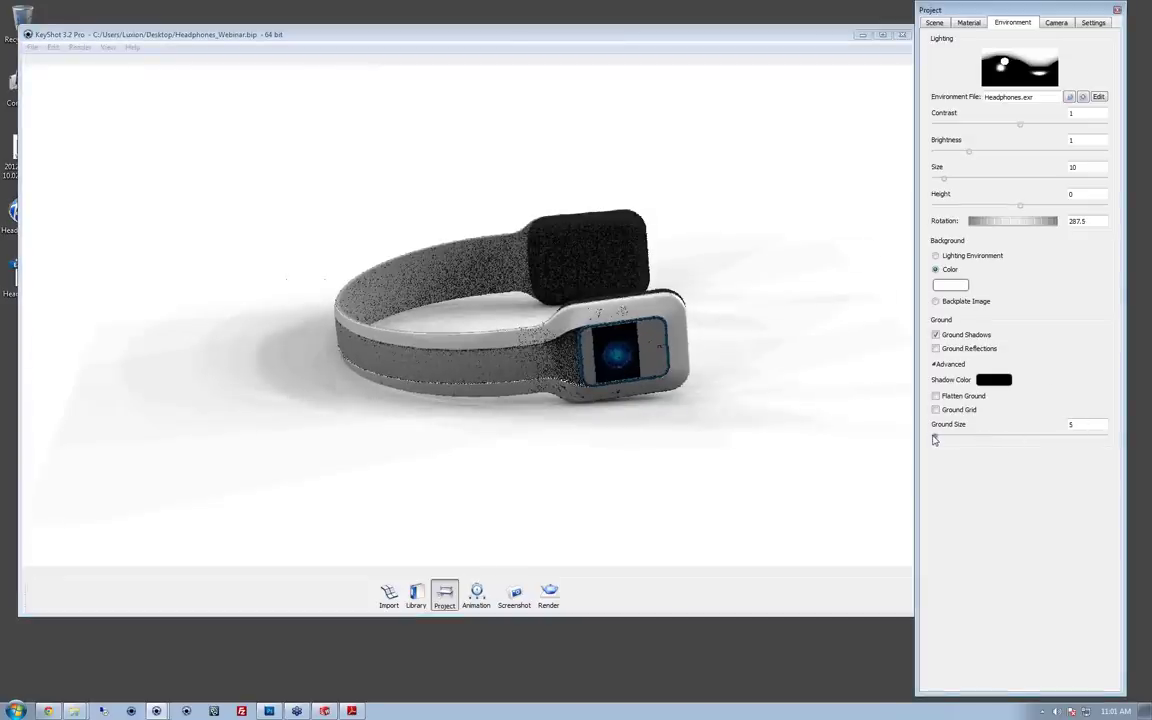
pyautogui.moveTo(715, 470); pyautogui.dragTo(578, 506)
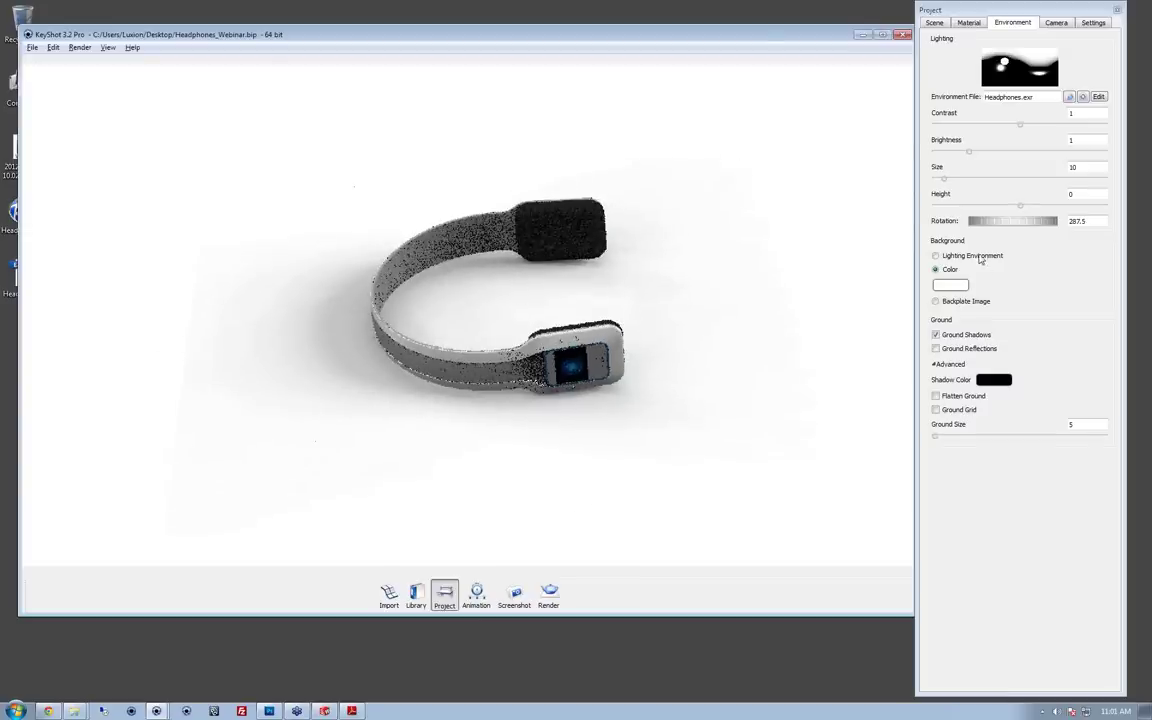
pyautogui.click(976, 256)
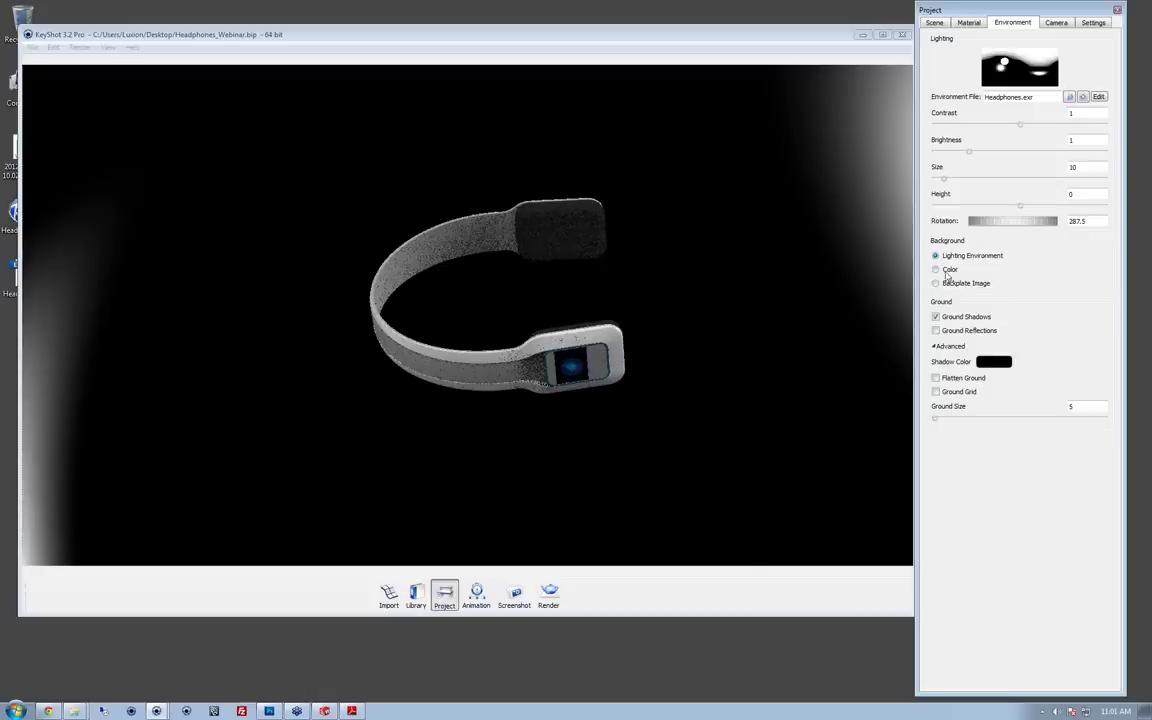
pyautogui.click(945, 271)
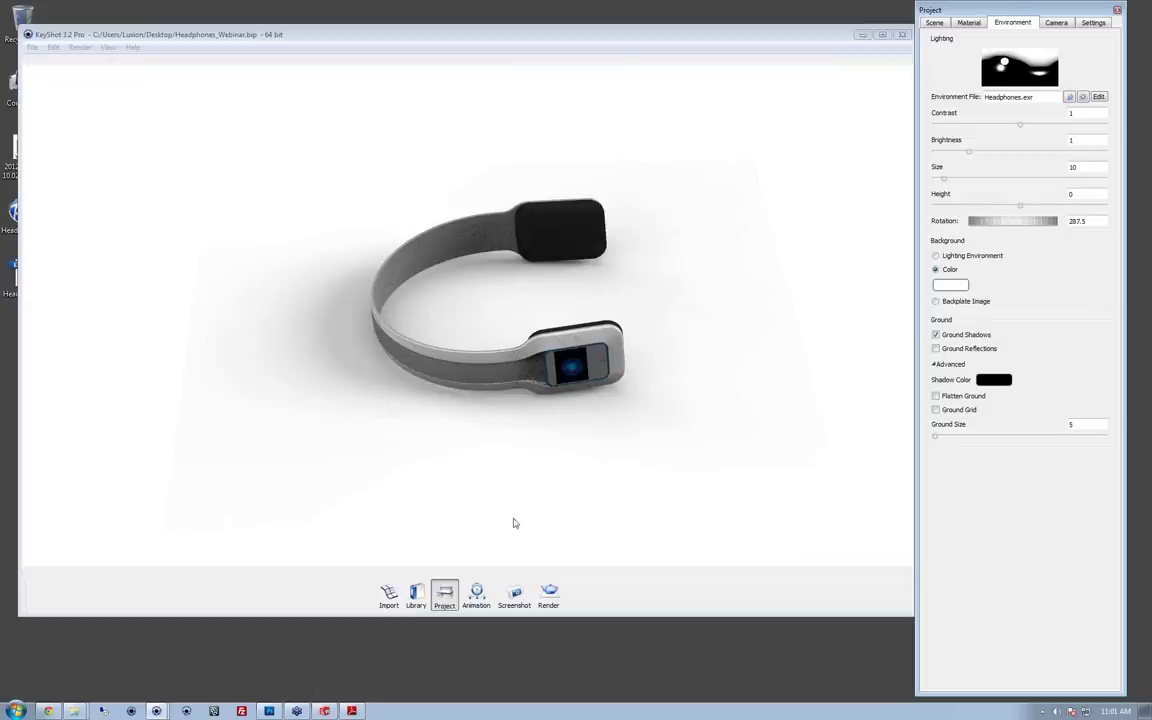
# Step: Frame the headphones in a close, low-angle view that shows the earpiece screen and the ground shadow
pyautogui.moveTo(334, 522); pyautogui.dragTo(183, 417)
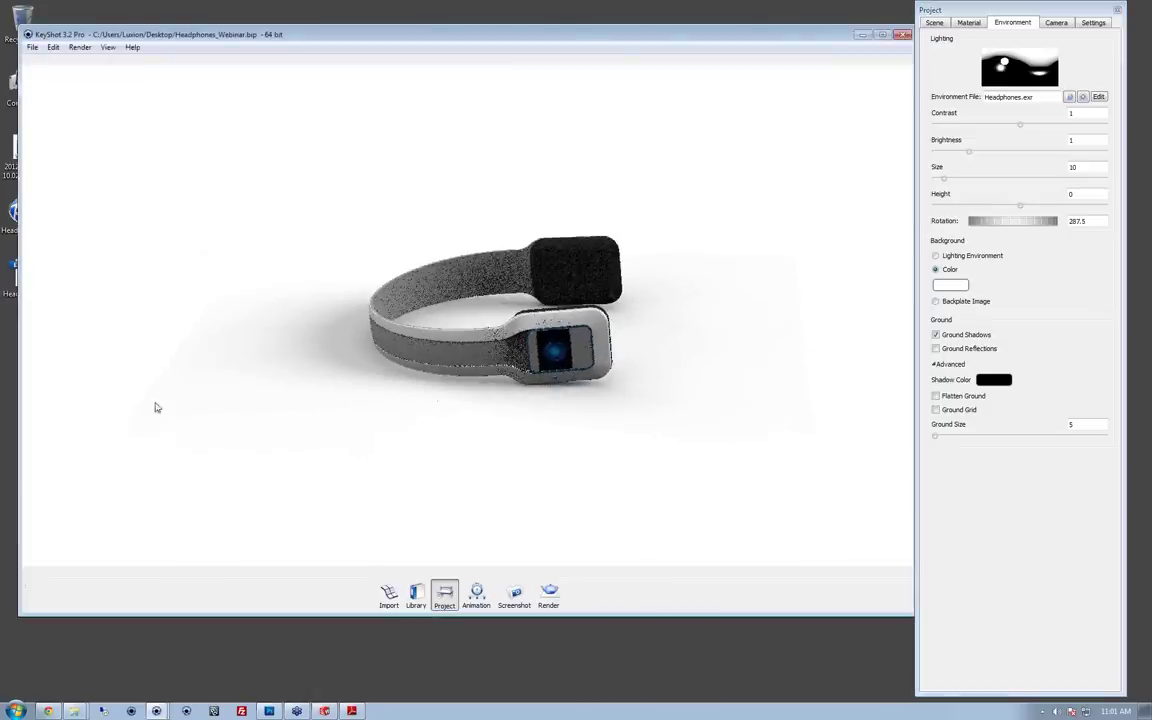
pyautogui.scroll(5, 800, 322)
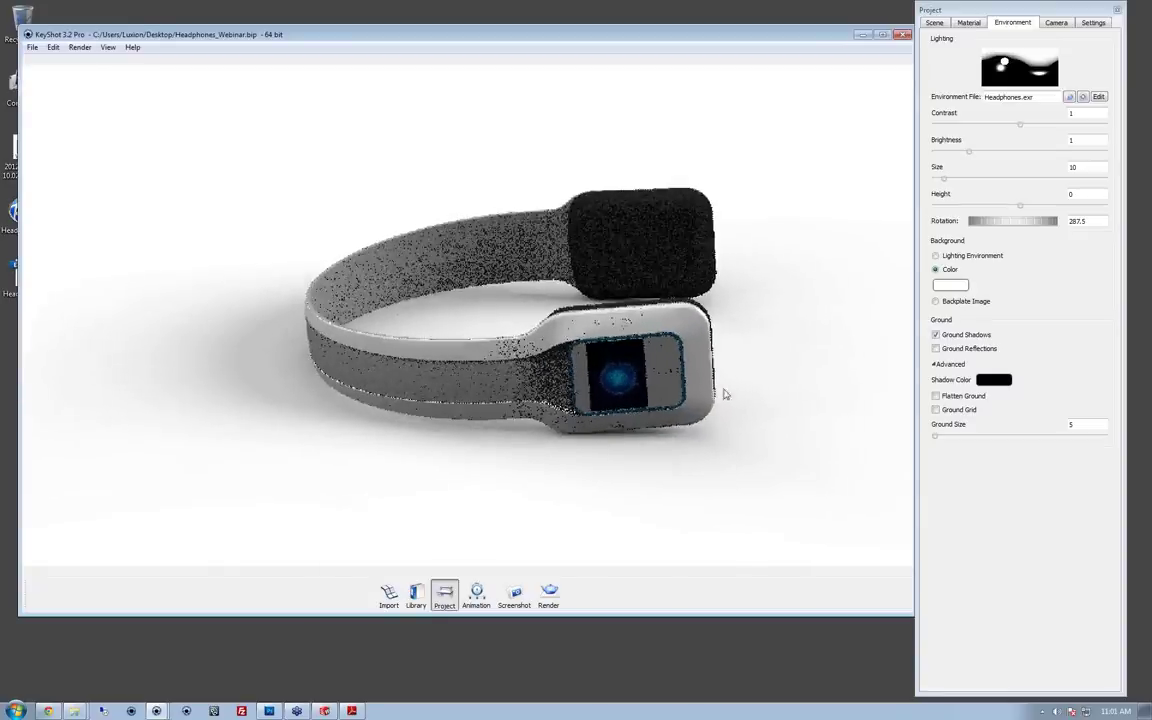
pyautogui.scroll(5, 726, 394)
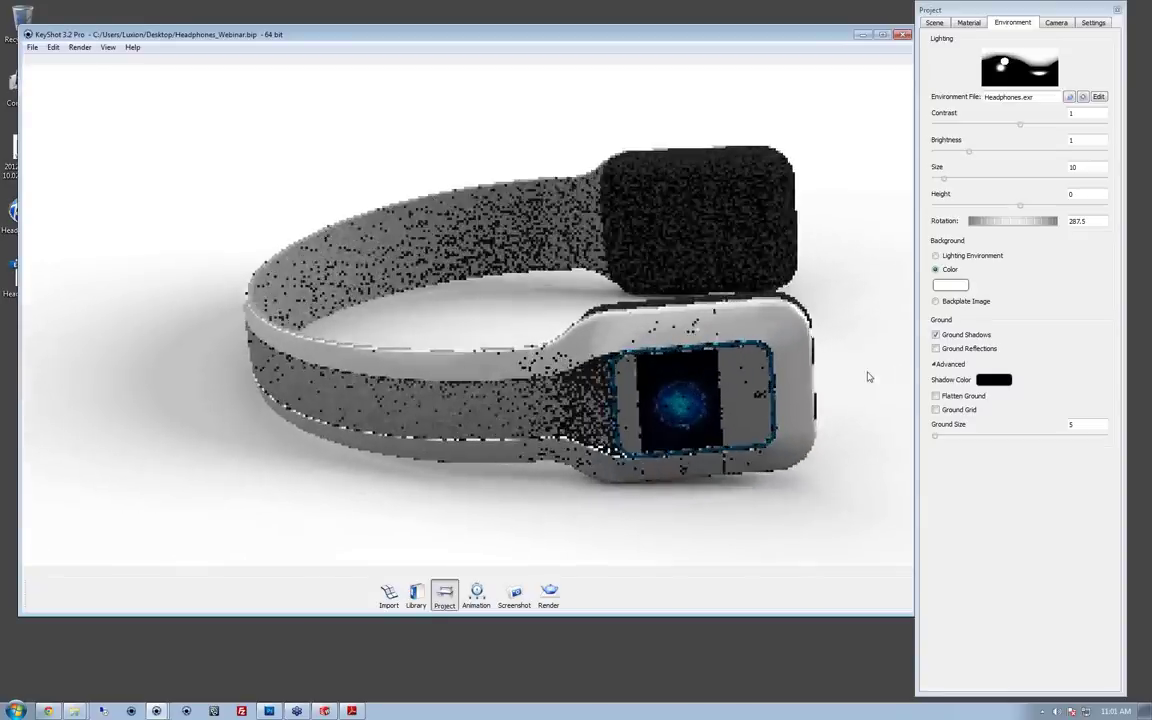
pyautogui.moveTo(843, 347)
pyautogui.mouseDown()
pyautogui.moveTo(848, 334)
pyautogui.moveTo(827, 346)
pyautogui.mouseUp()
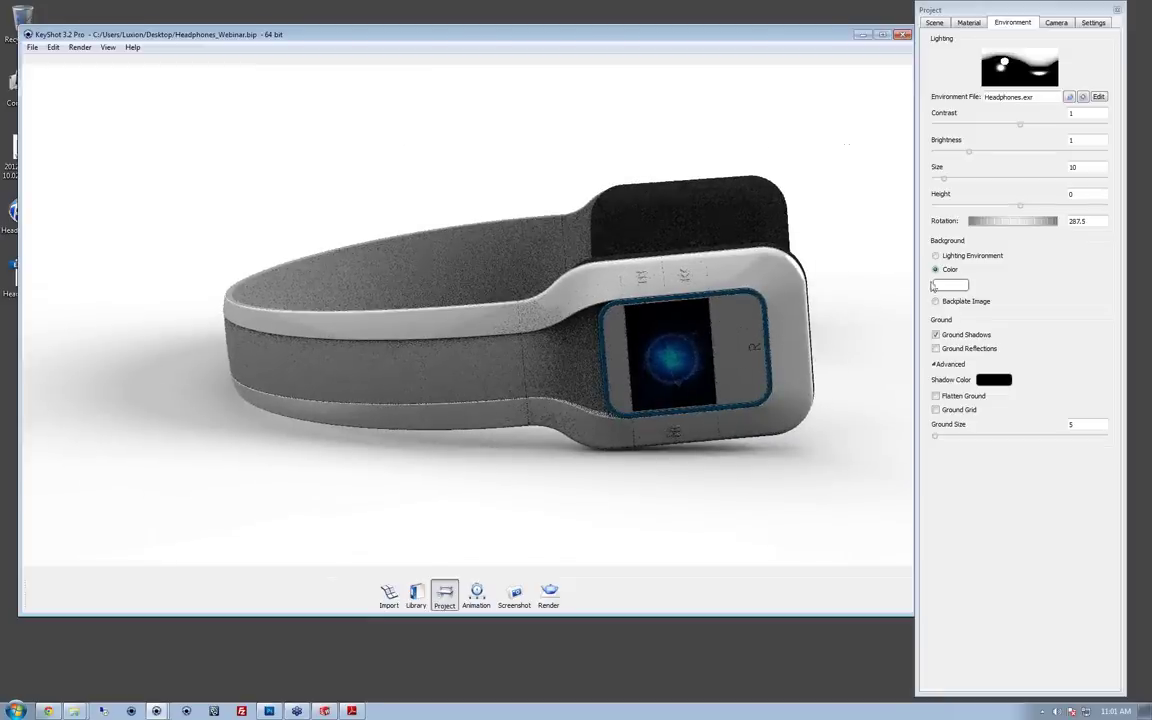
pyautogui.press('space')
pyautogui.press('space')
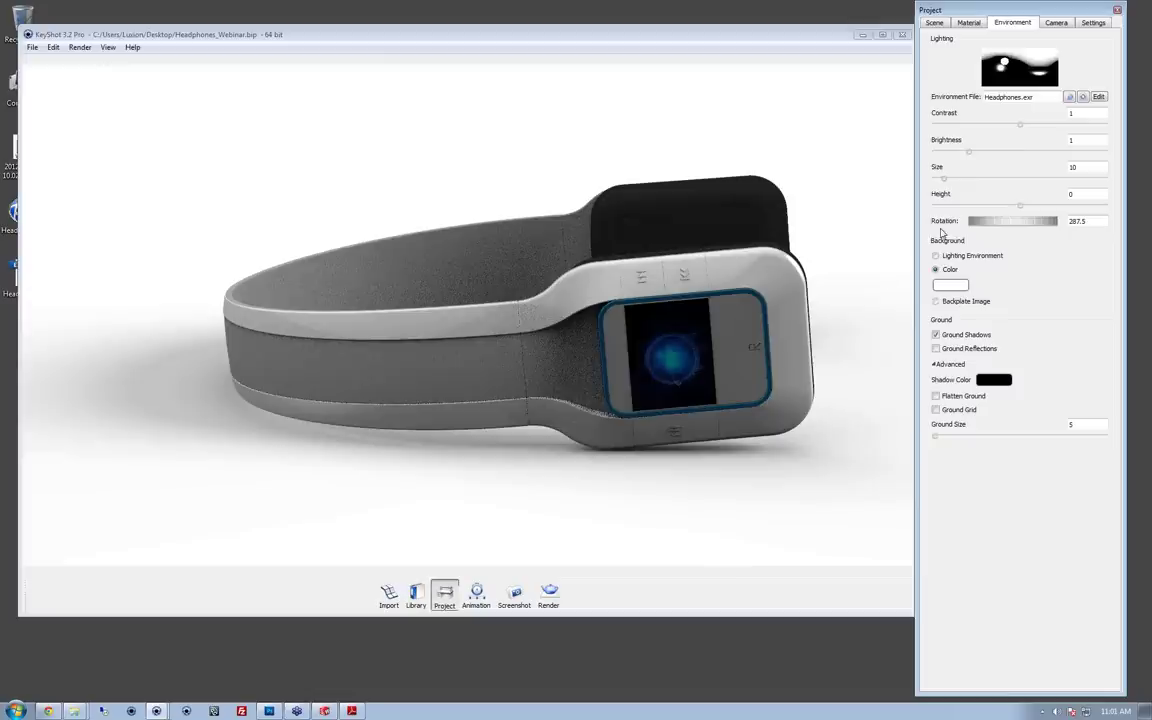
# Step: Apply the 2 Panels 2k environment from the library to the scene, discarding the HDR Editor changes, and close the library
pyautogui.press('l')
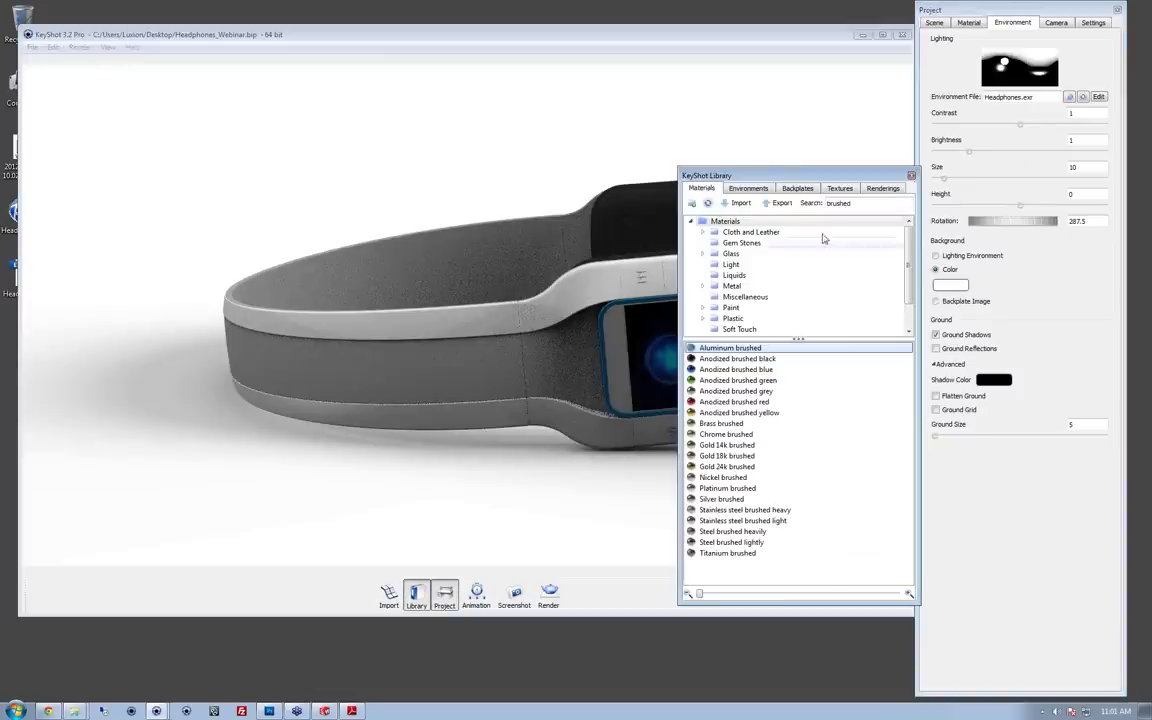
pyautogui.click(748, 188)
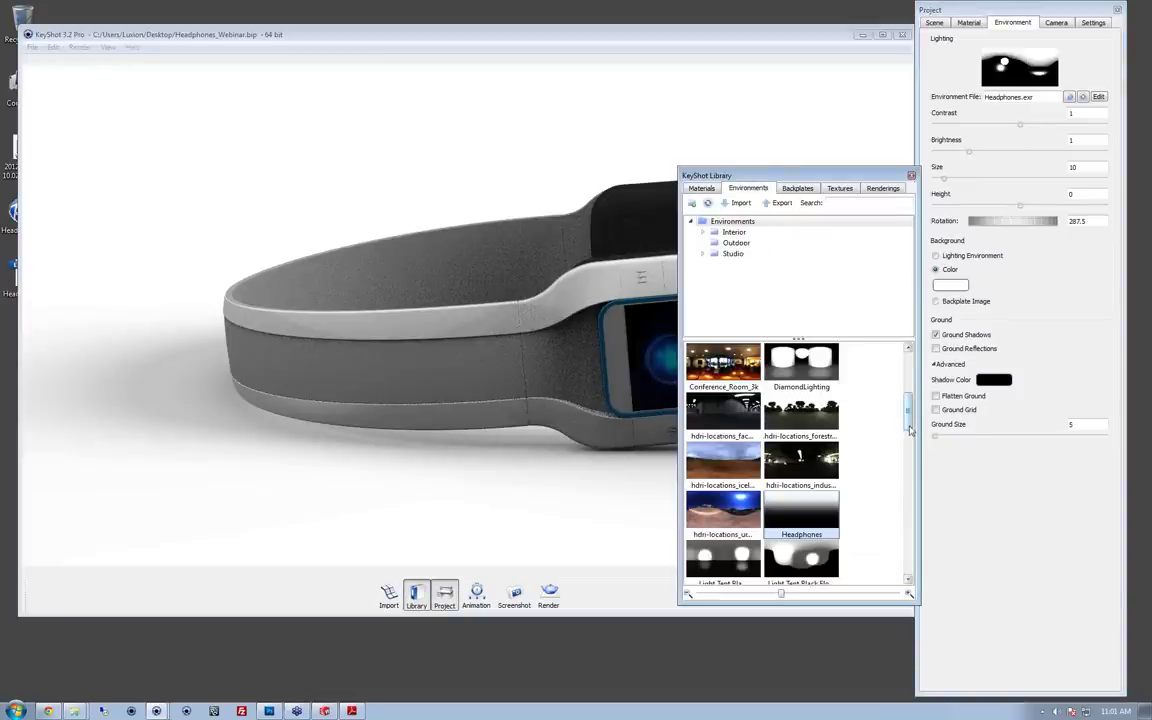
pyautogui.scroll(5, 820, 385)
pyautogui.moveTo(734, 360); pyautogui.dragTo(275, 185)
pyautogui.click(641, 374)
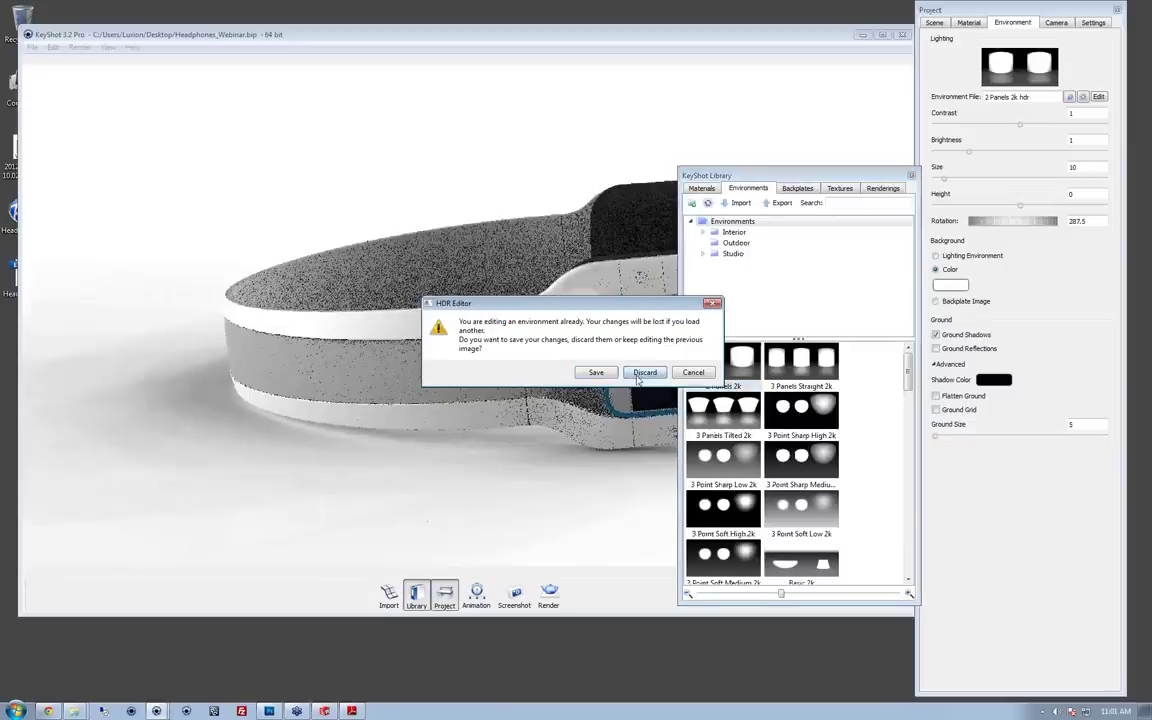
pyautogui.click(911, 176)
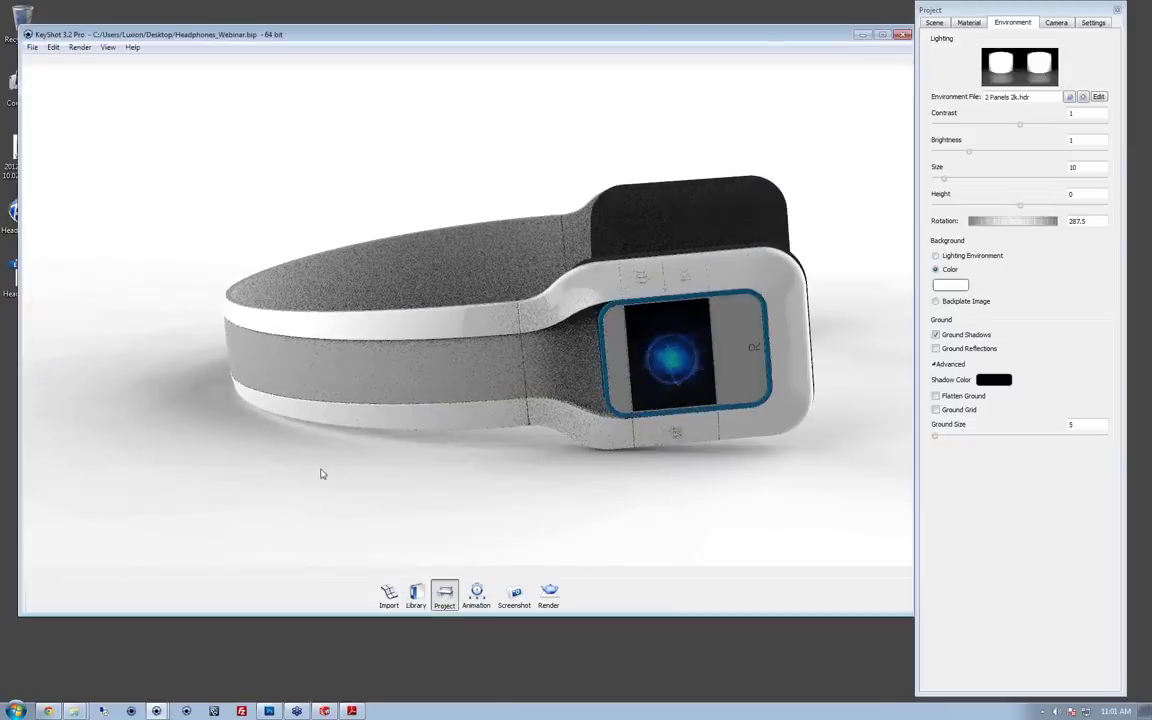
# Step: Set the ground size under the headphones to 13.36
pyautogui.moveTo(362, 480); pyautogui.dragTo(586, 465, button='middle')
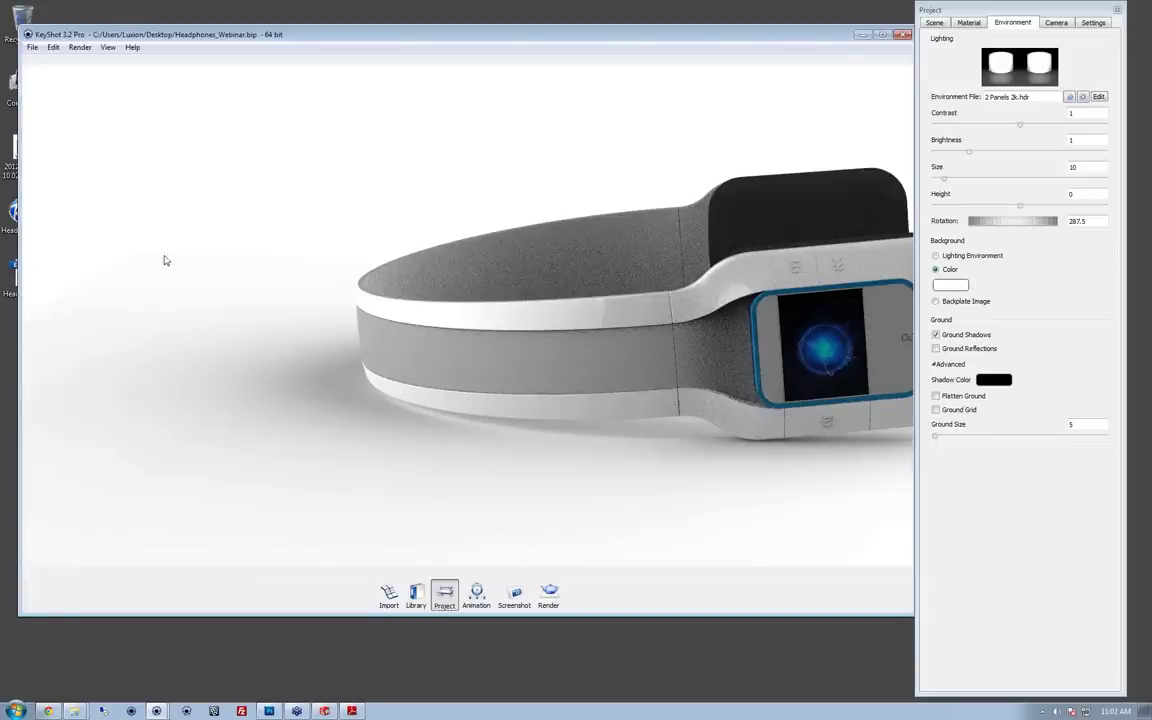
pyautogui.moveTo(705, 314); pyautogui.dragTo(426, 305)
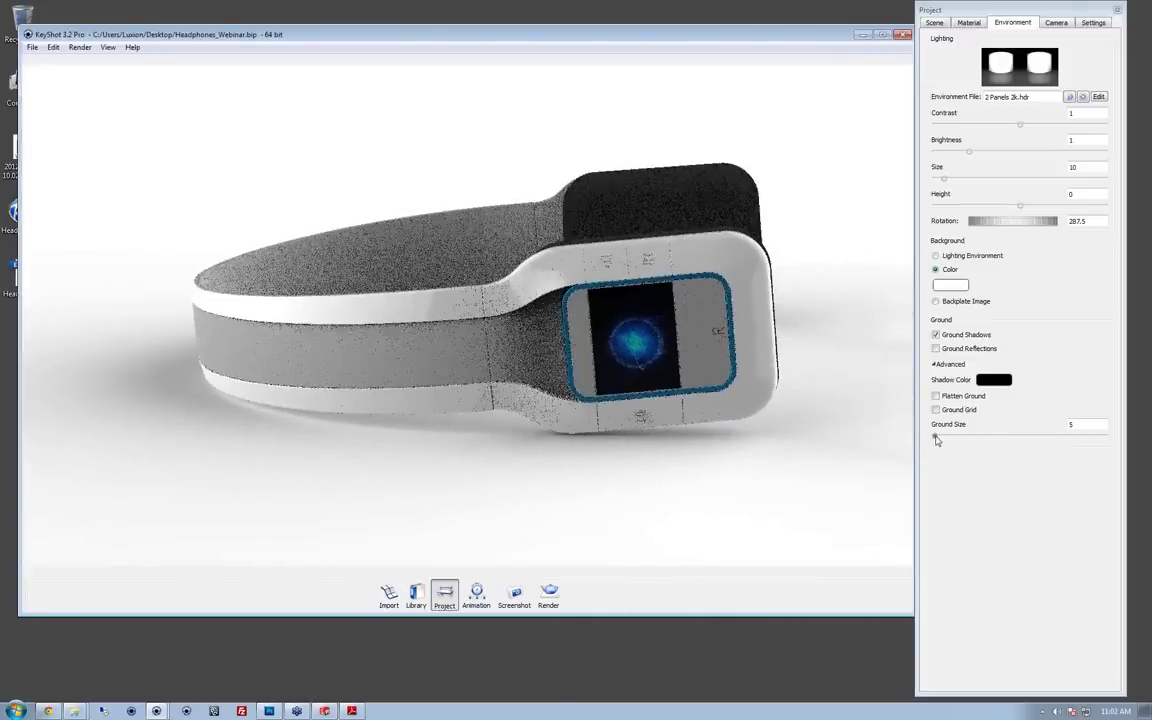
pyautogui.moveTo(937, 441); pyautogui.dragTo(952, 440)
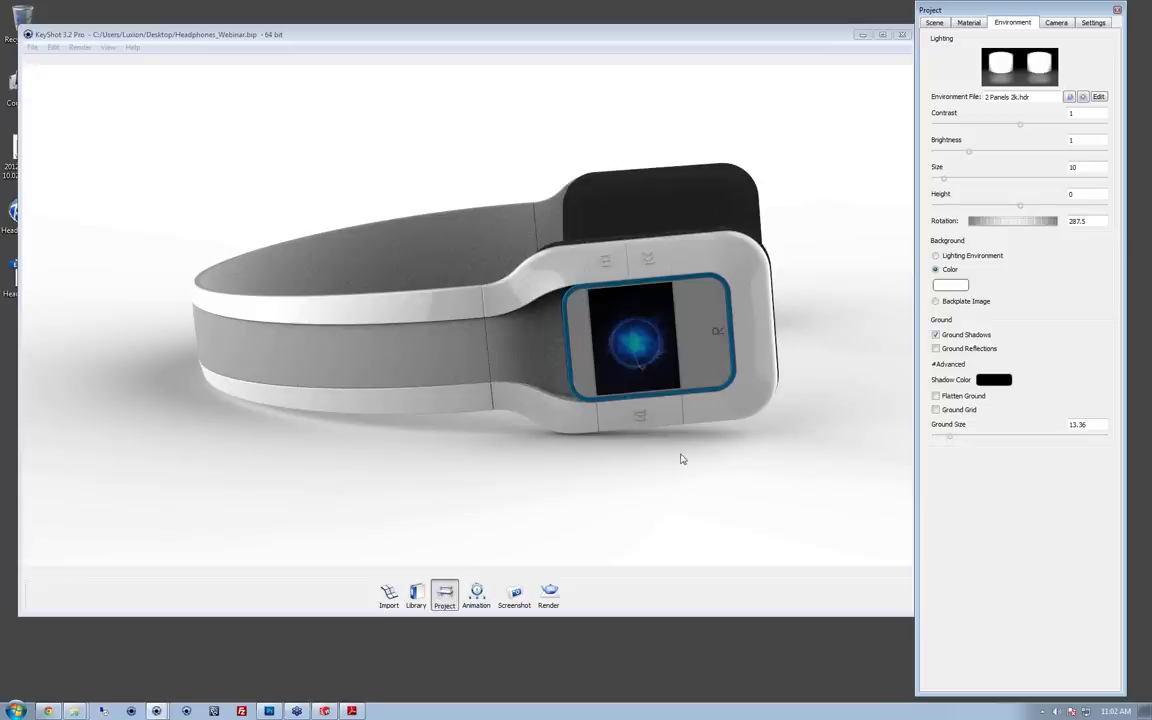
# Step: Set the image quality to 6 ray bounces and a shadow quality of 2.62
pyautogui.click(1093, 23)
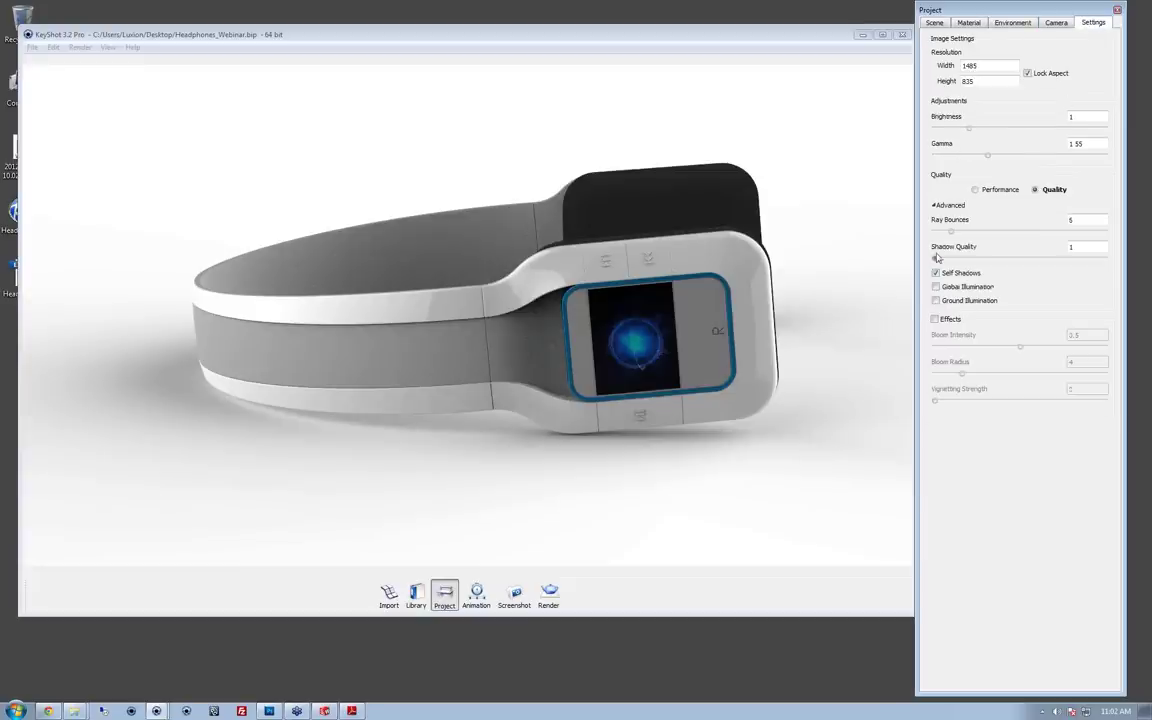
pyautogui.click(990, 259)
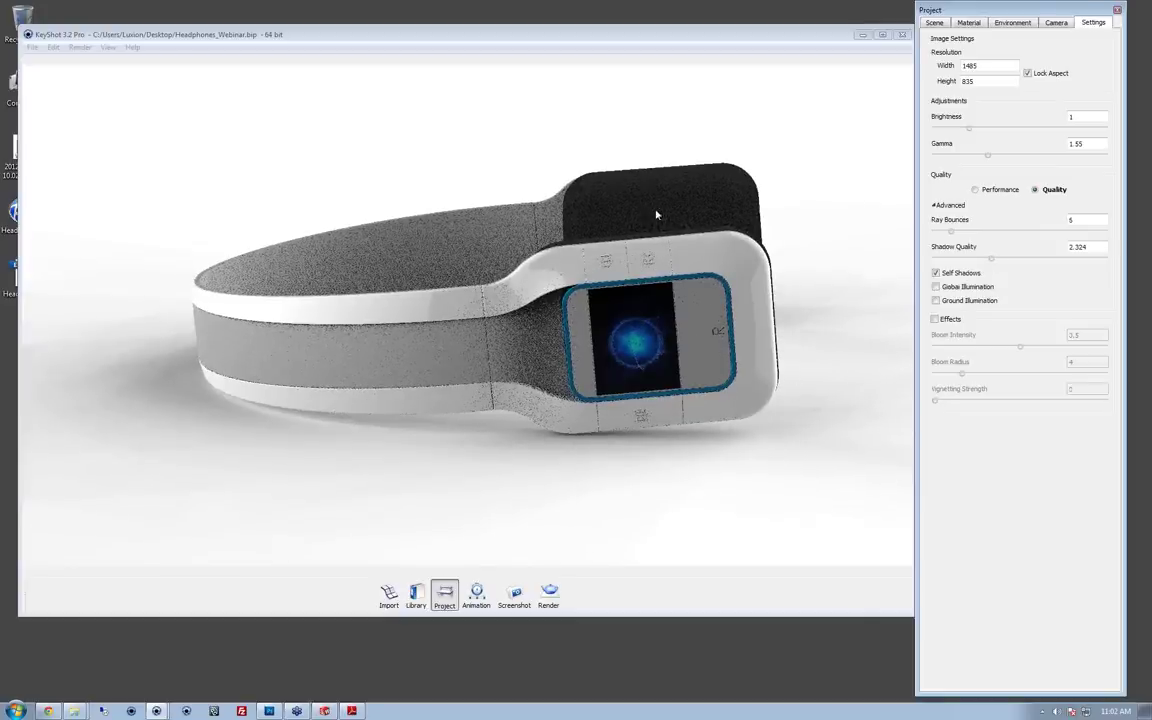
pyautogui.moveTo(1072, 12); pyautogui.dragTo(1065, 19)
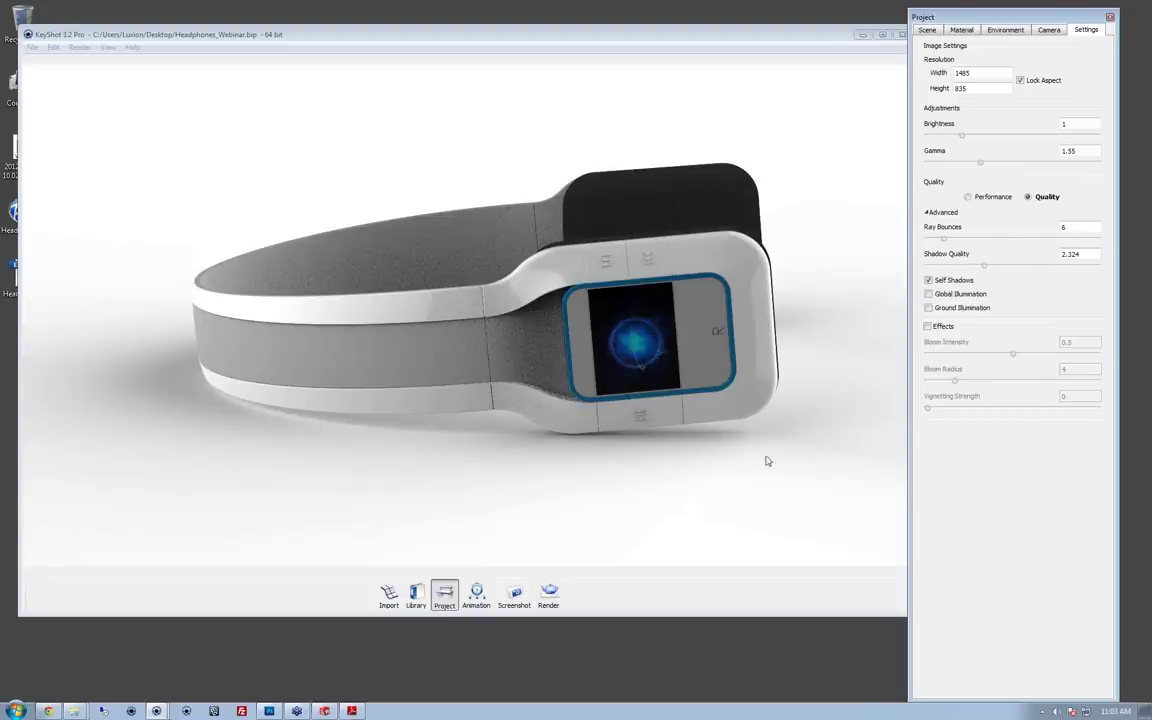
pyautogui.moveTo(989, 266); pyautogui.dragTo(996, 266)
# Step: Check the shadow value in the quality settings of the render options and close them without rendering
pyautogui.click(549, 596)
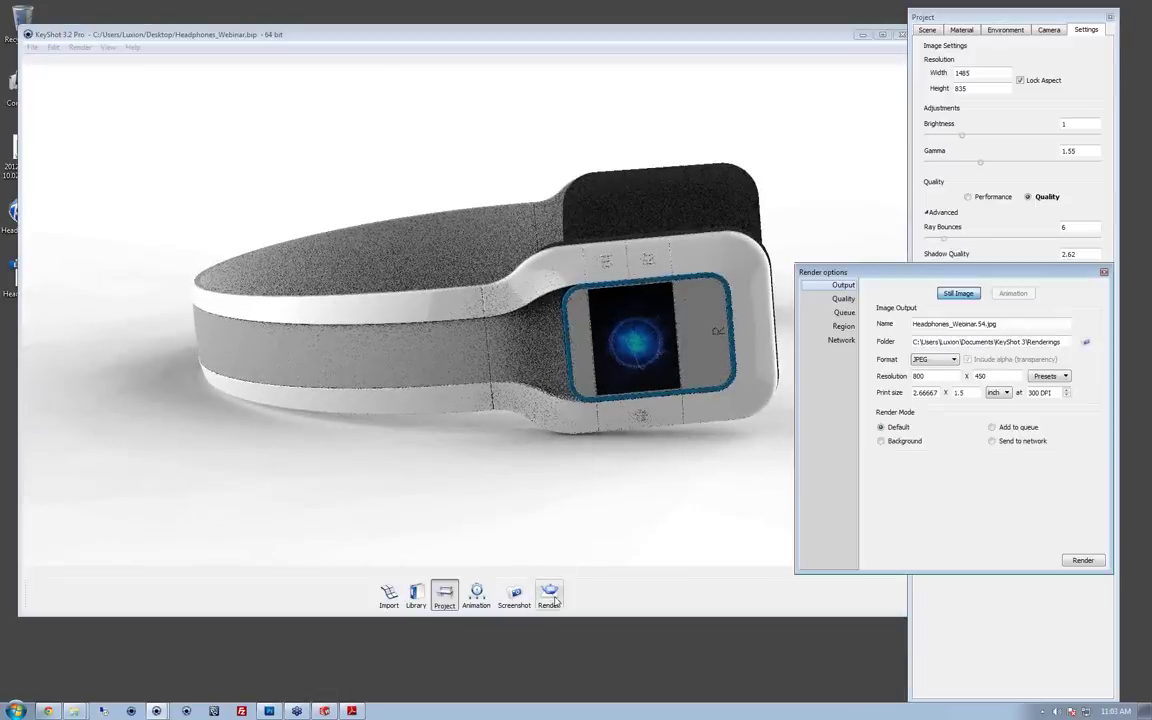
pyautogui.click(843, 298)
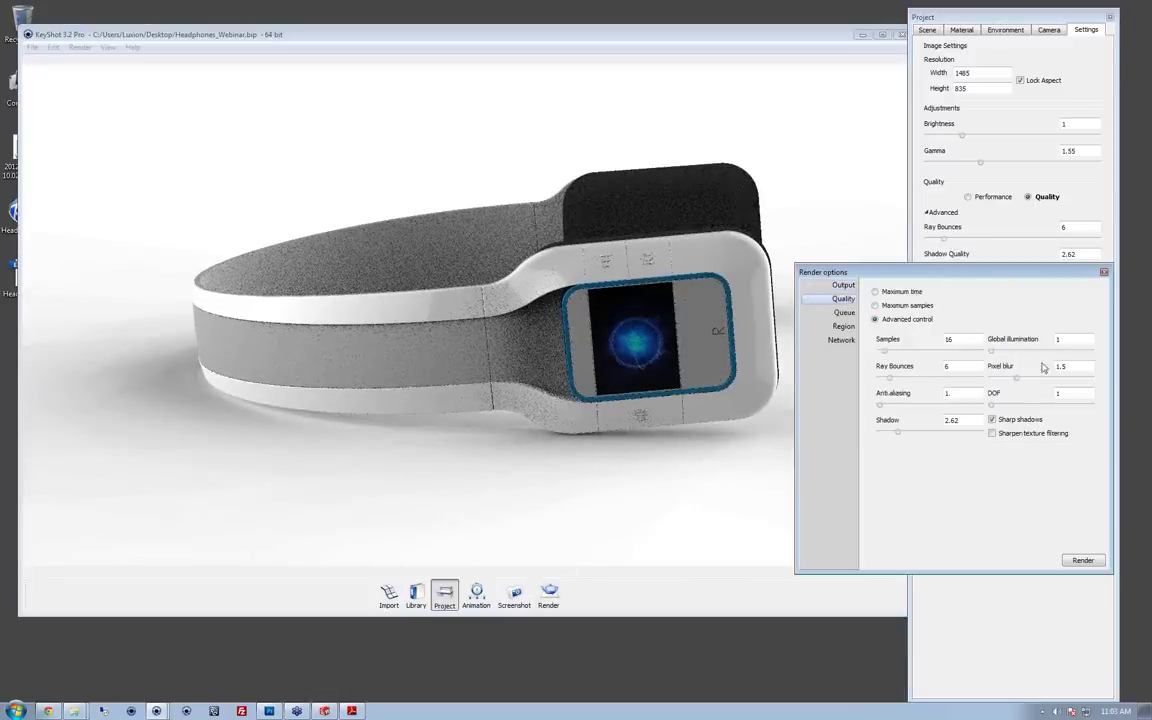
pyautogui.doubleClick(950, 420)
pyautogui.click(1104, 273)
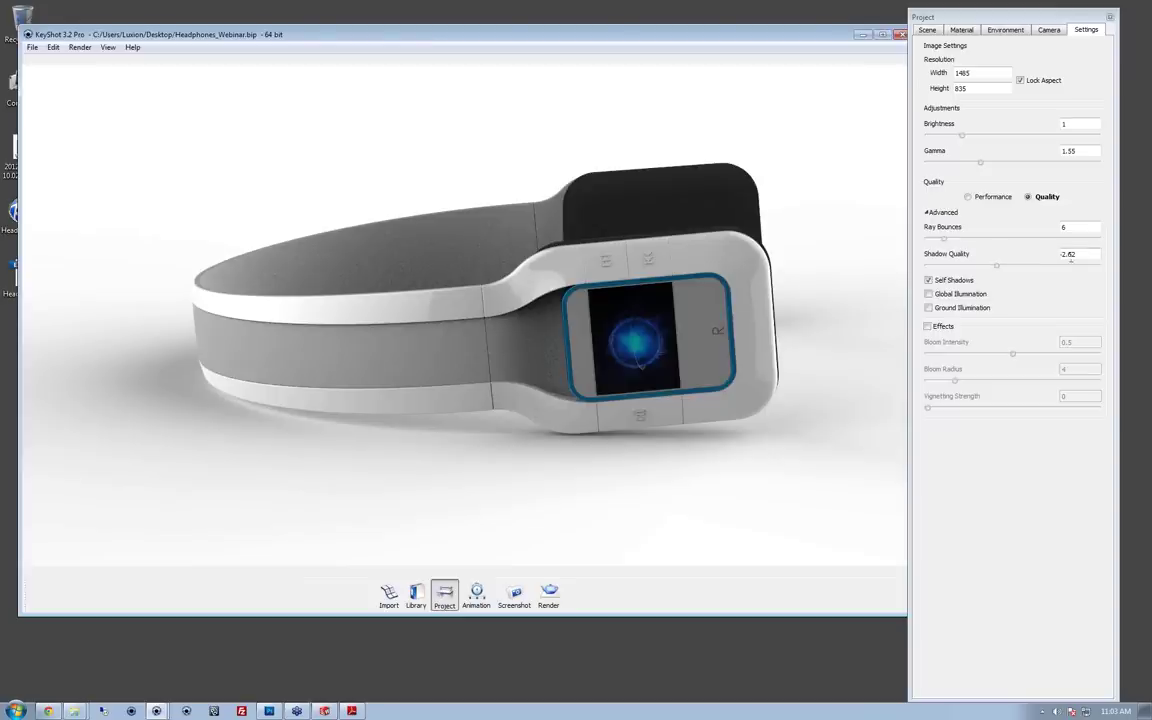
# Step: Set the shadow quality to 1 and compare the area beside the blue screen frame with Global Illumination on and off
pyautogui.moveTo(996, 265); pyautogui.dragTo(930, 268)
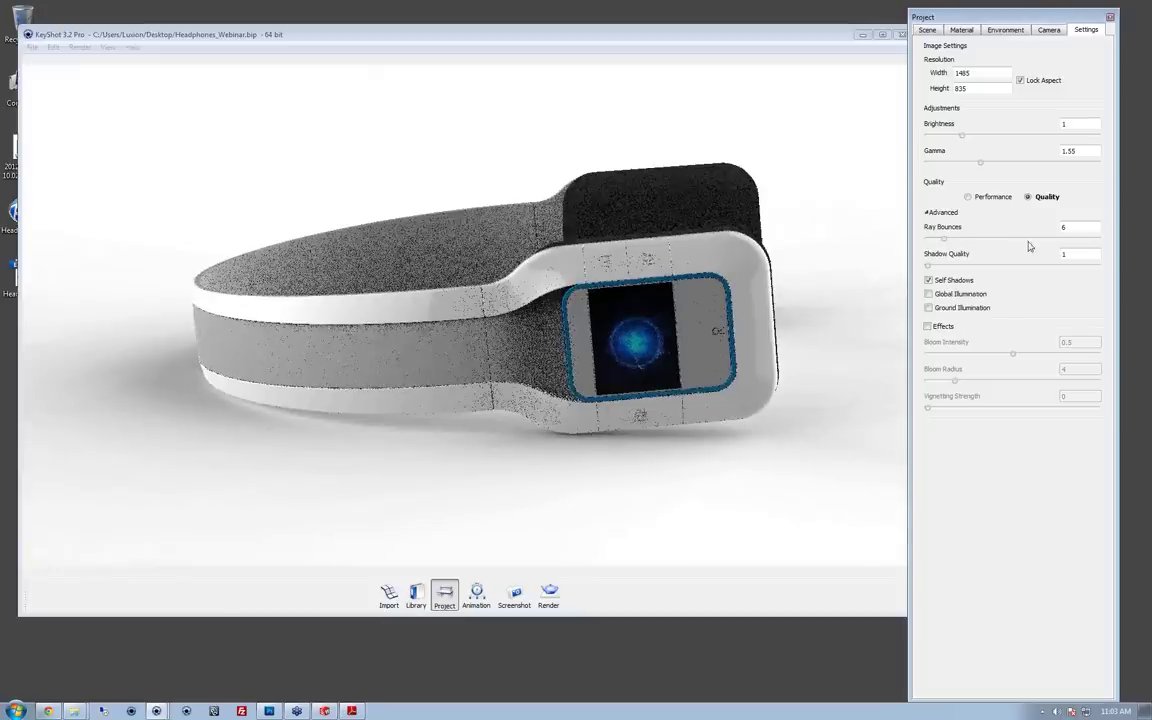
pyautogui.click(945, 296)
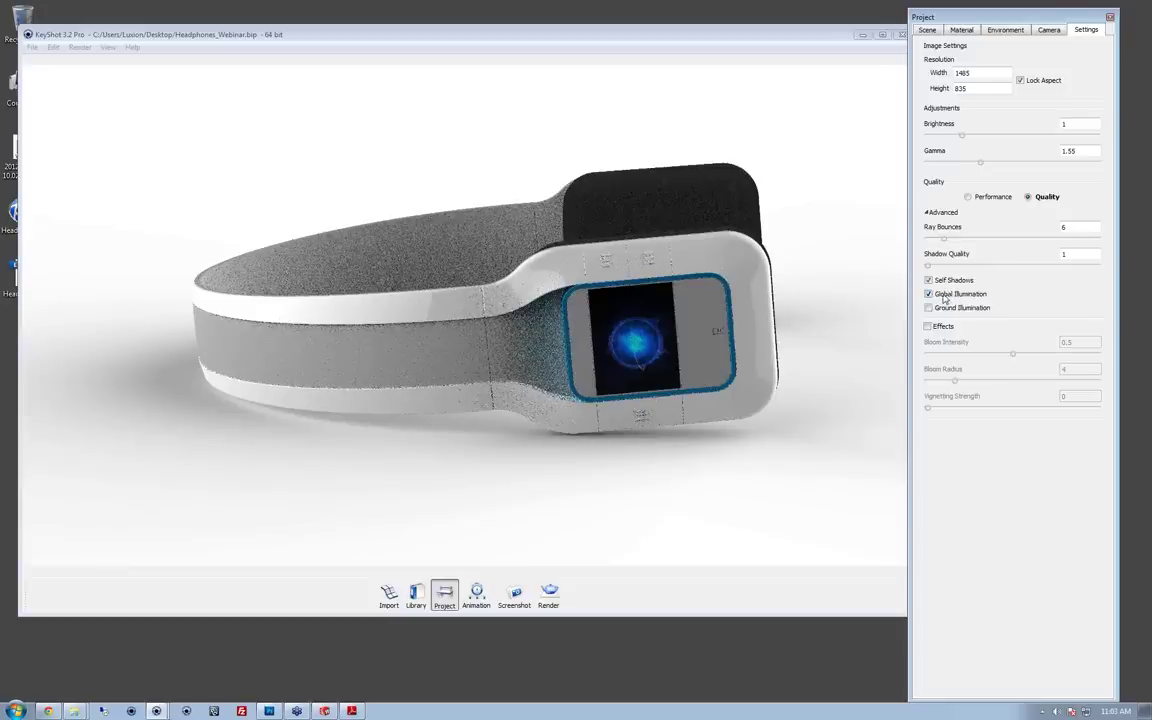
pyautogui.moveTo(769, 485); pyautogui.dragTo(698, 462)
pyautogui.scroll(3, 800, 457)
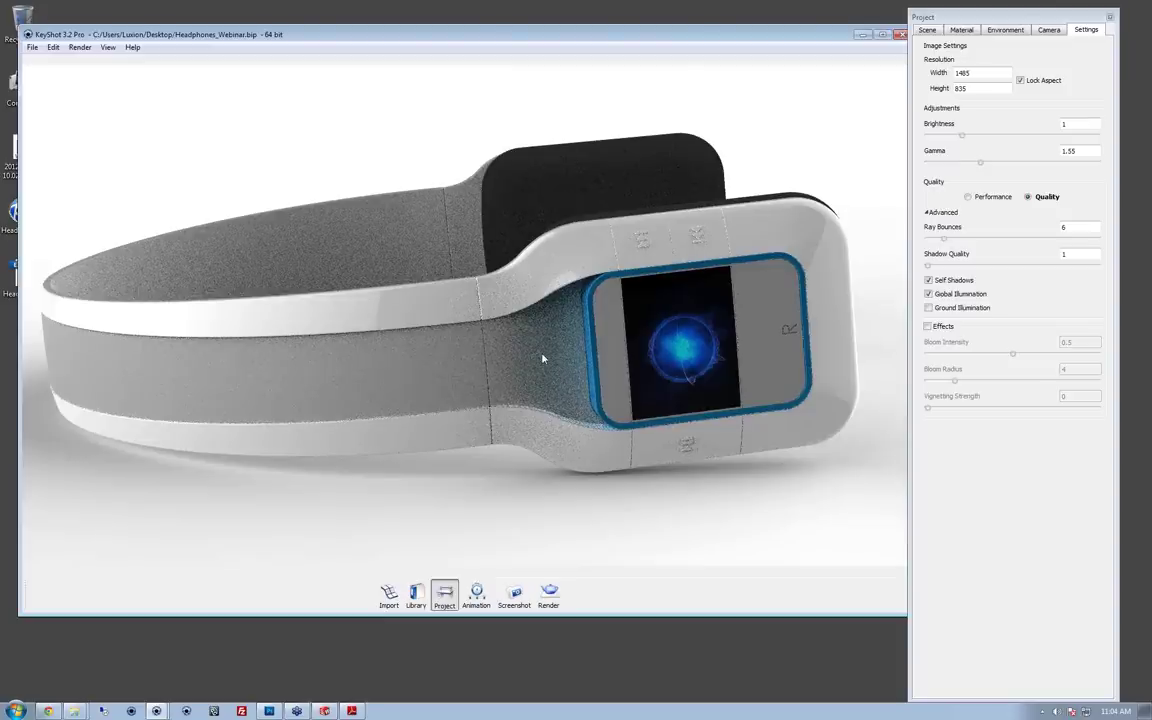
pyautogui.click(928, 294)
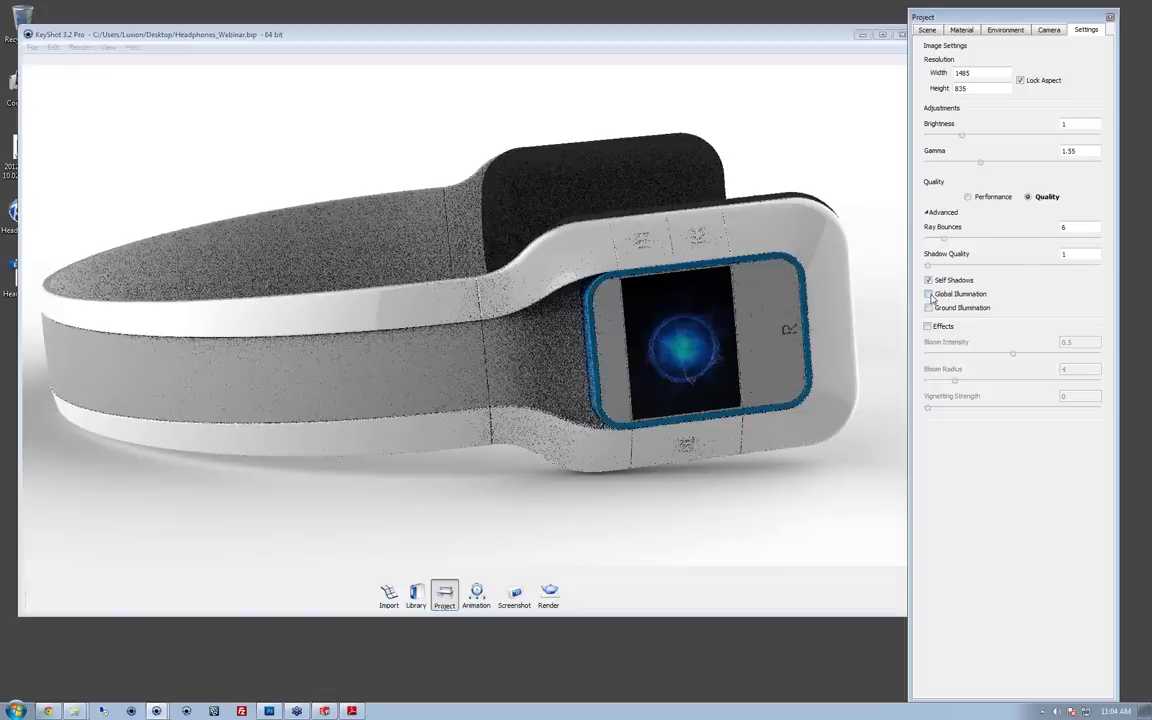
pyautogui.click(928, 294)
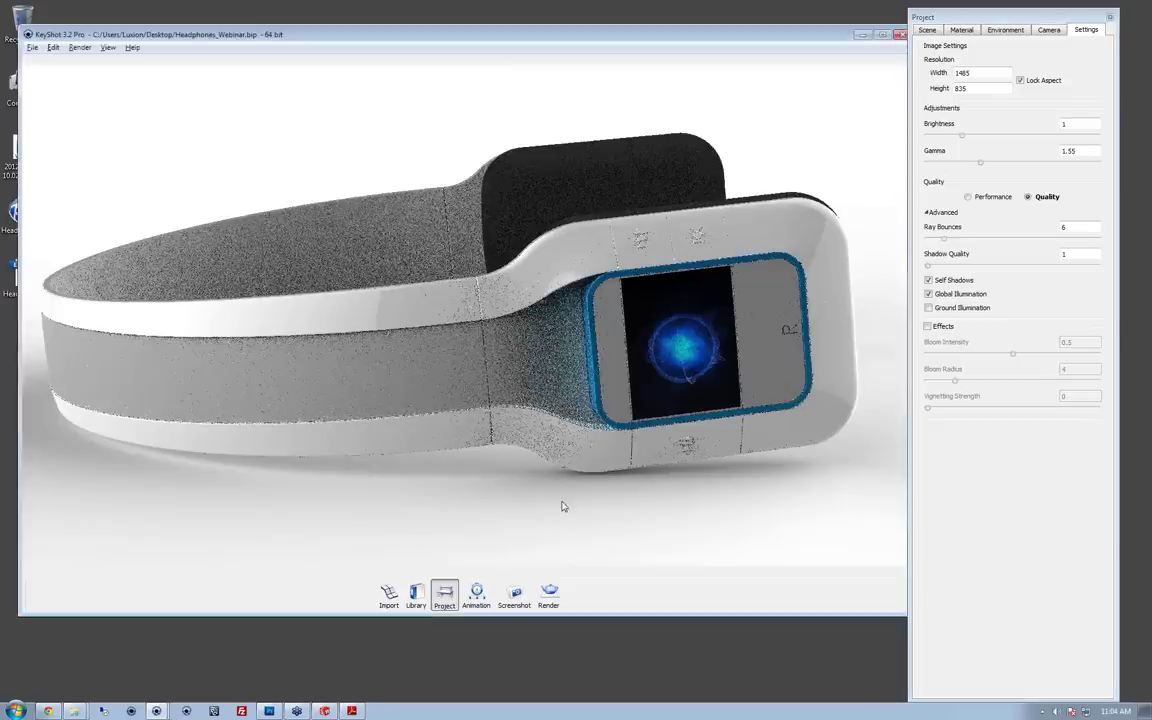
# Step: Enable Ground Illumination and disable Global Illumination for the headphones scene
pyautogui.moveTo(562, 507); pyautogui.dragTo(642, 370)
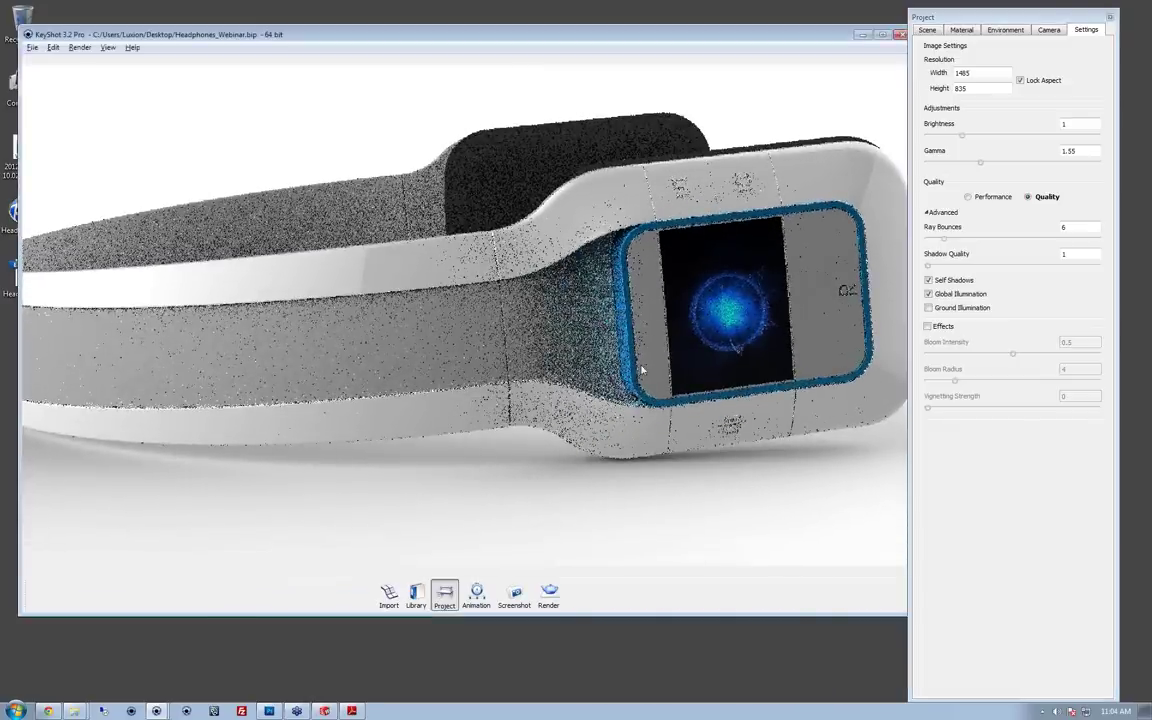
pyautogui.click(960, 308)
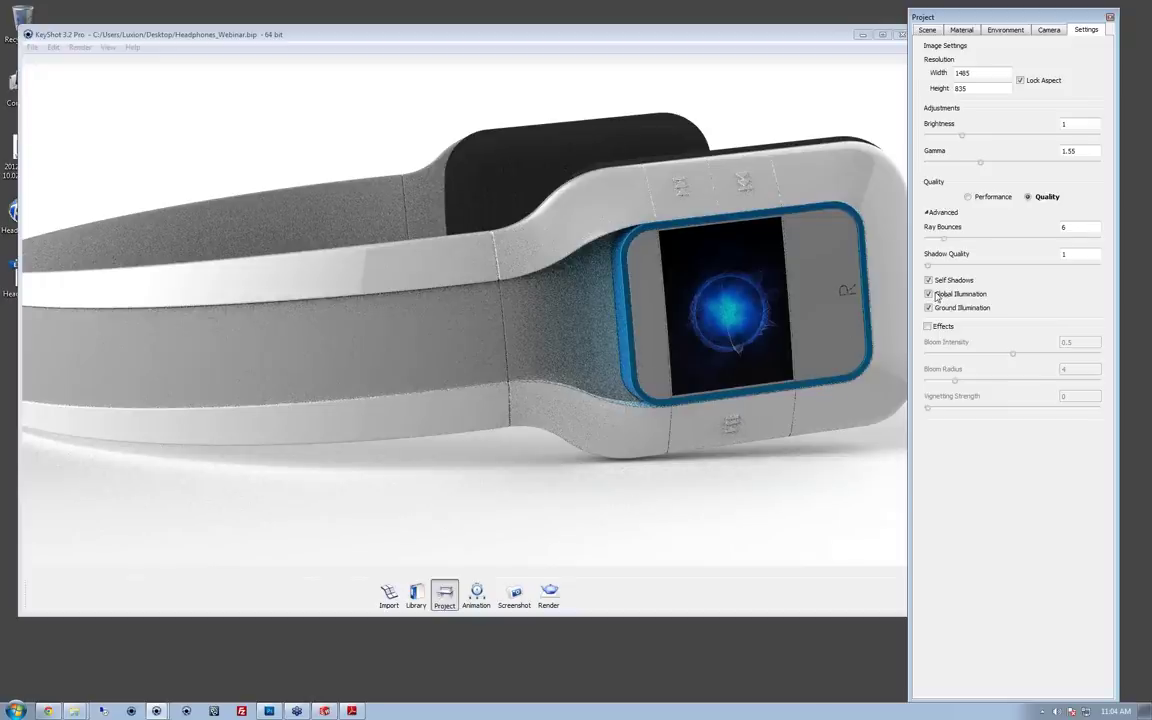
pyautogui.click(930, 294)
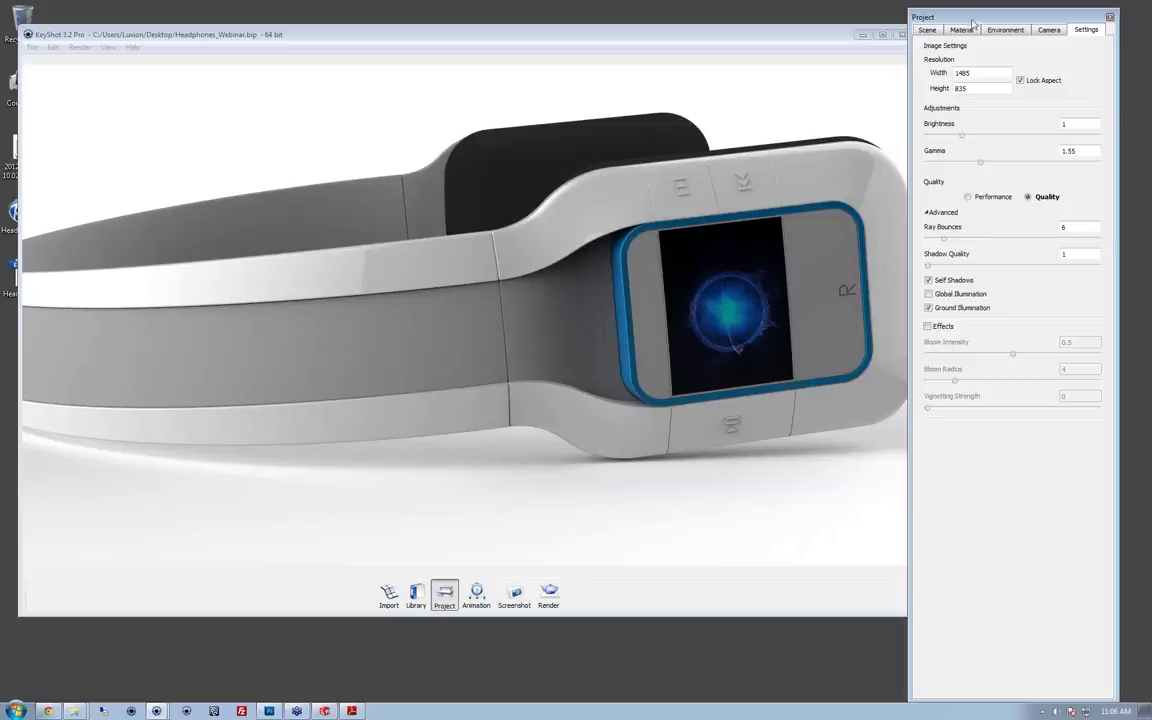
pyautogui.moveTo(971, 20); pyautogui.dragTo(941, 68)
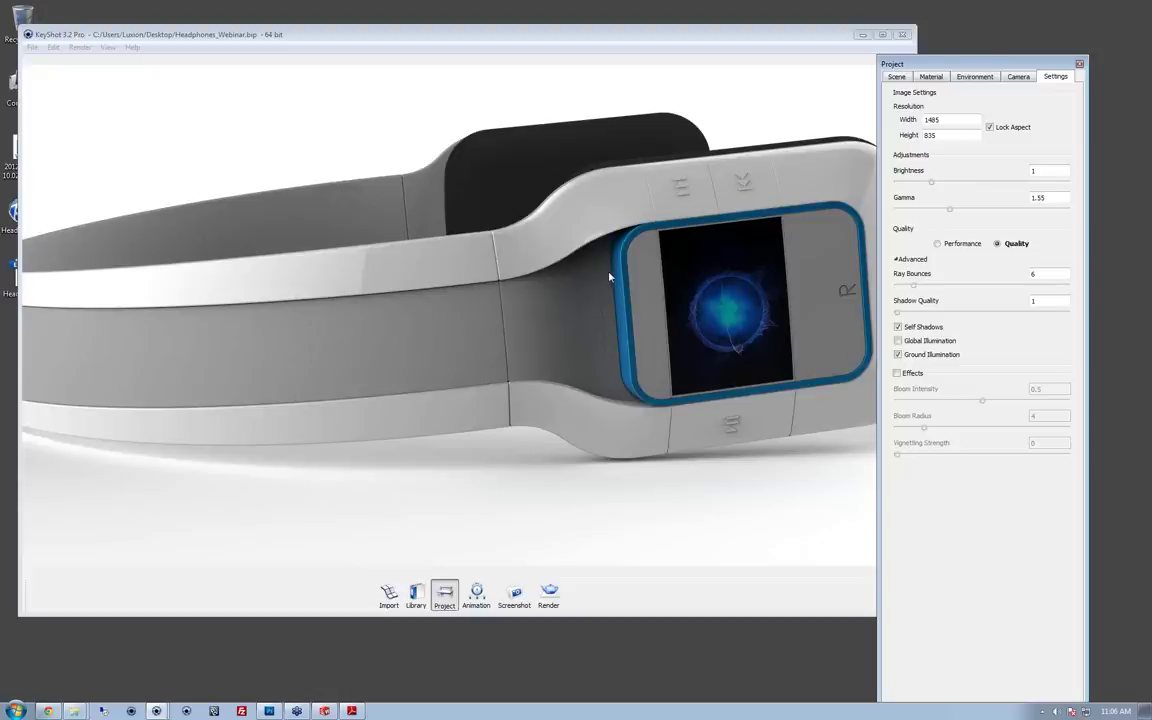
pyautogui.moveTo(599, 306); pyautogui.dragTo(610, 348)
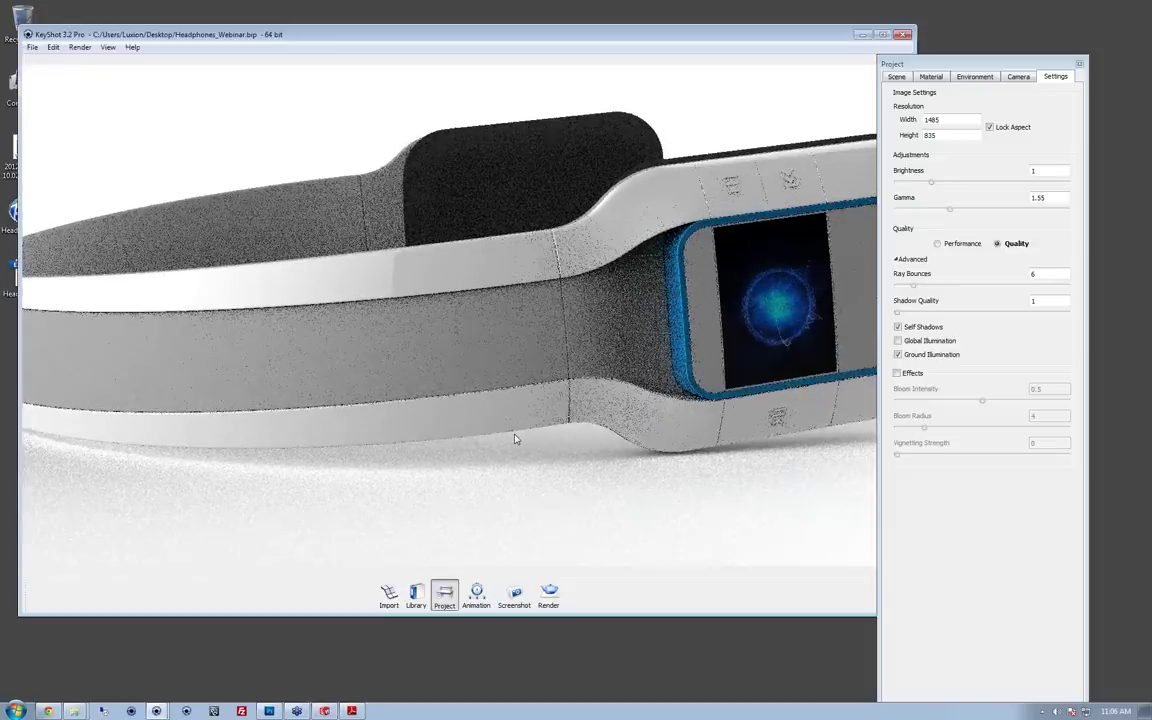
# Step: Switch to Chrome and open the Amazing Shots gallery board of the KeyShot forum from the KeyShot website
pyautogui.click(155, 711)
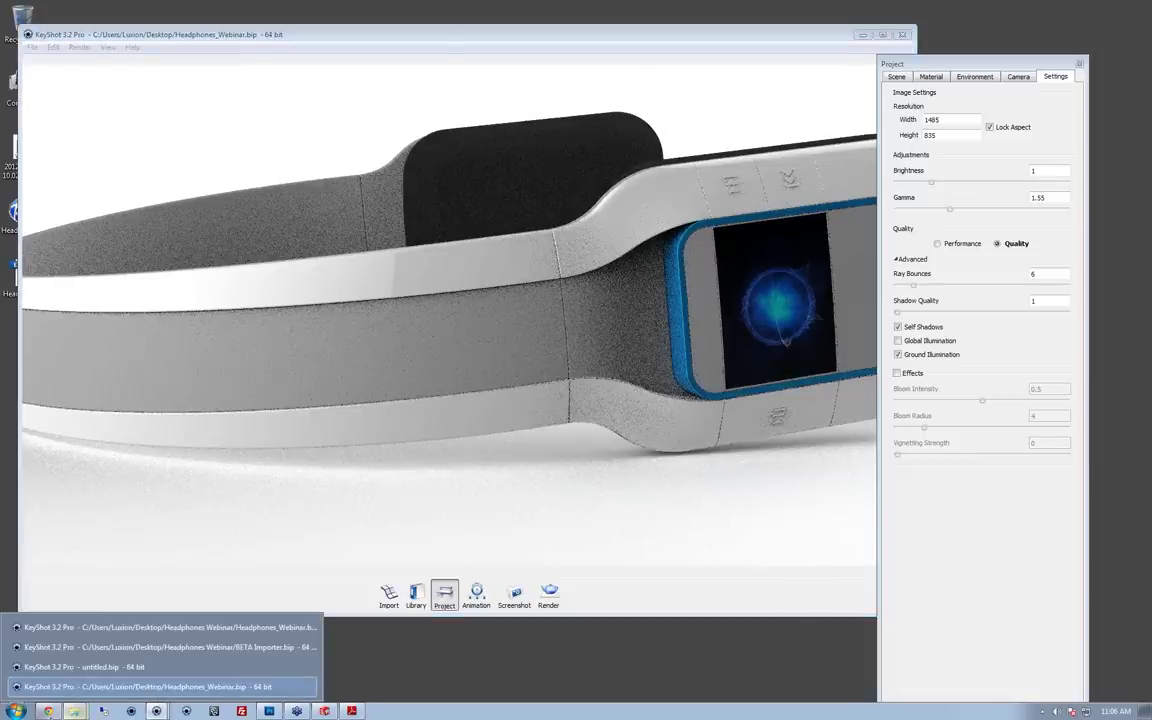
pyautogui.click(48, 711)
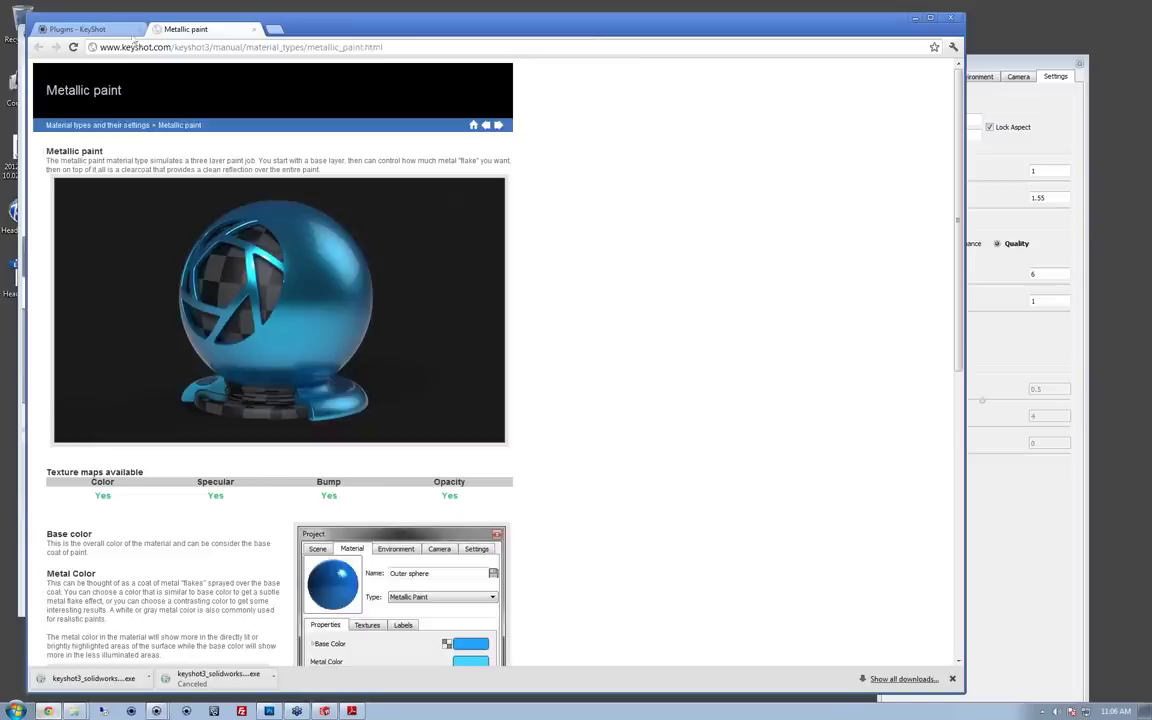
pyautogui.click(80, 29)
pyautogui.moveTo(739, 79)
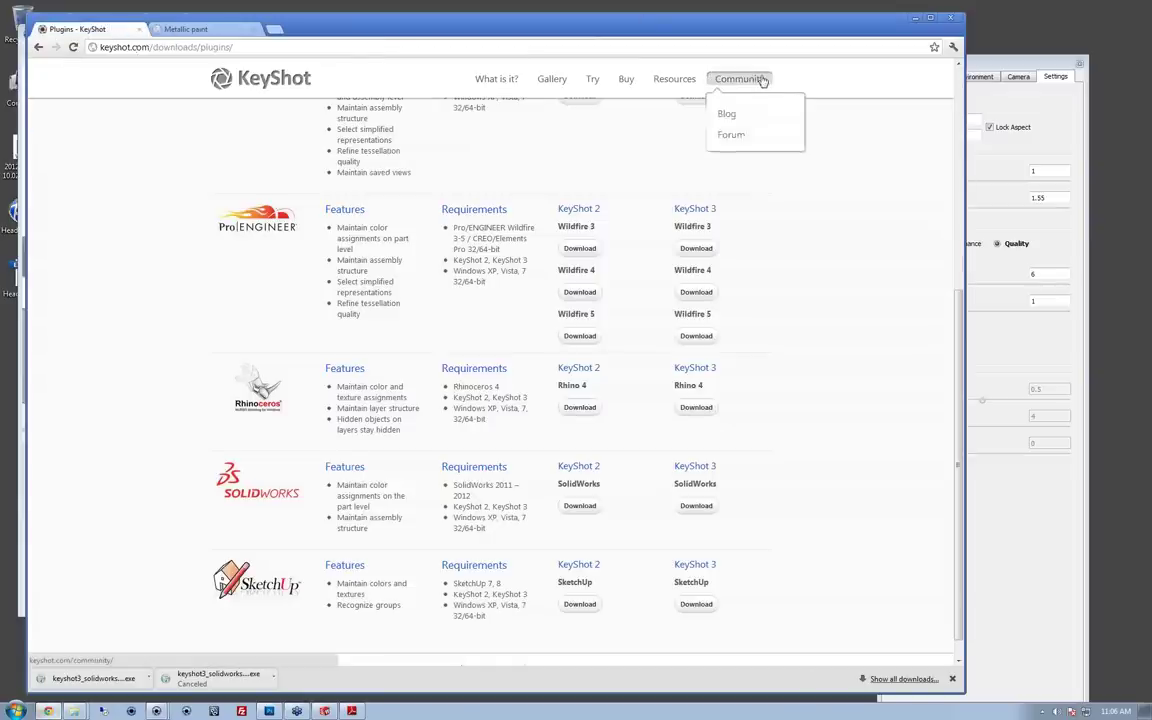
pyautogui.click(740, 138)
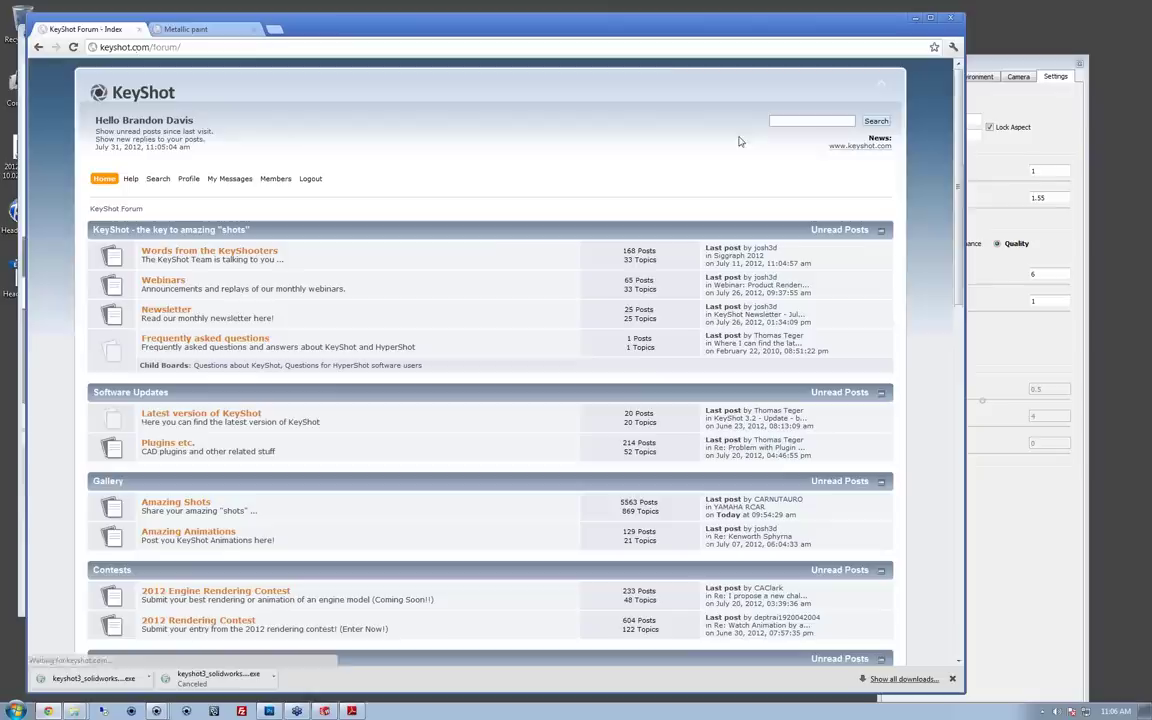
pyautogui.click(190, 506)
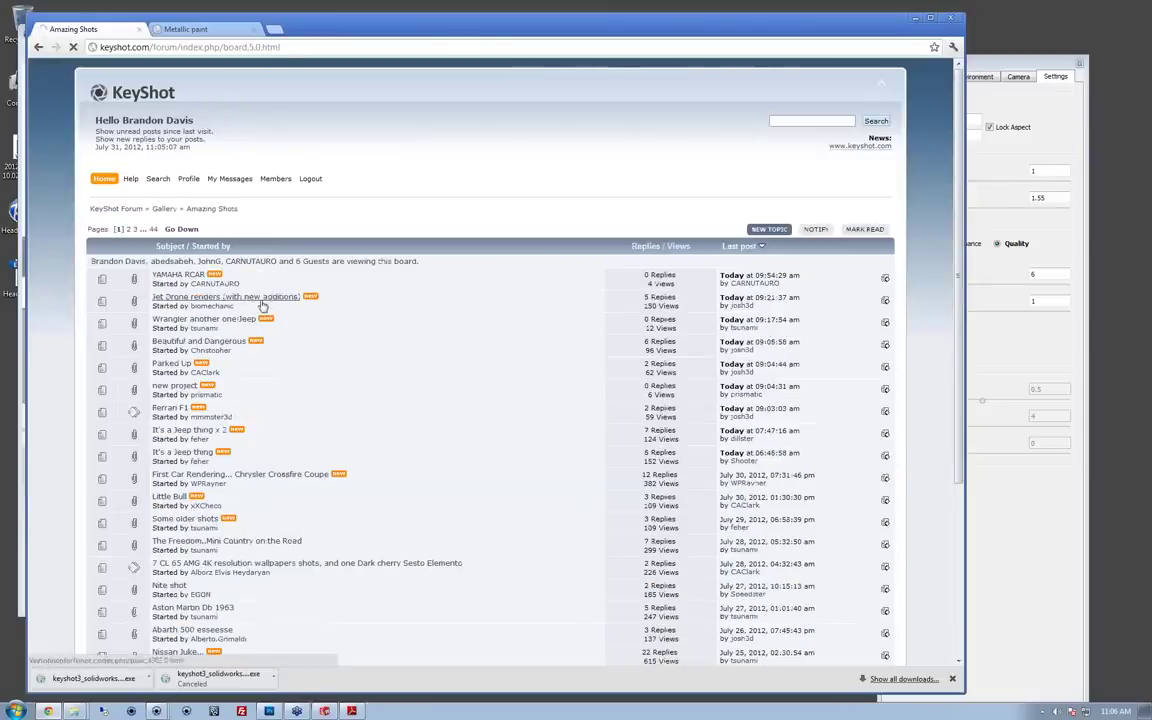
# Step: Open the forum topic "Jet Drone renders (with new additions)" and look through its posted images
pyautogui.click(246, 298)
pyautogui.scroll(-4, 470, 330)
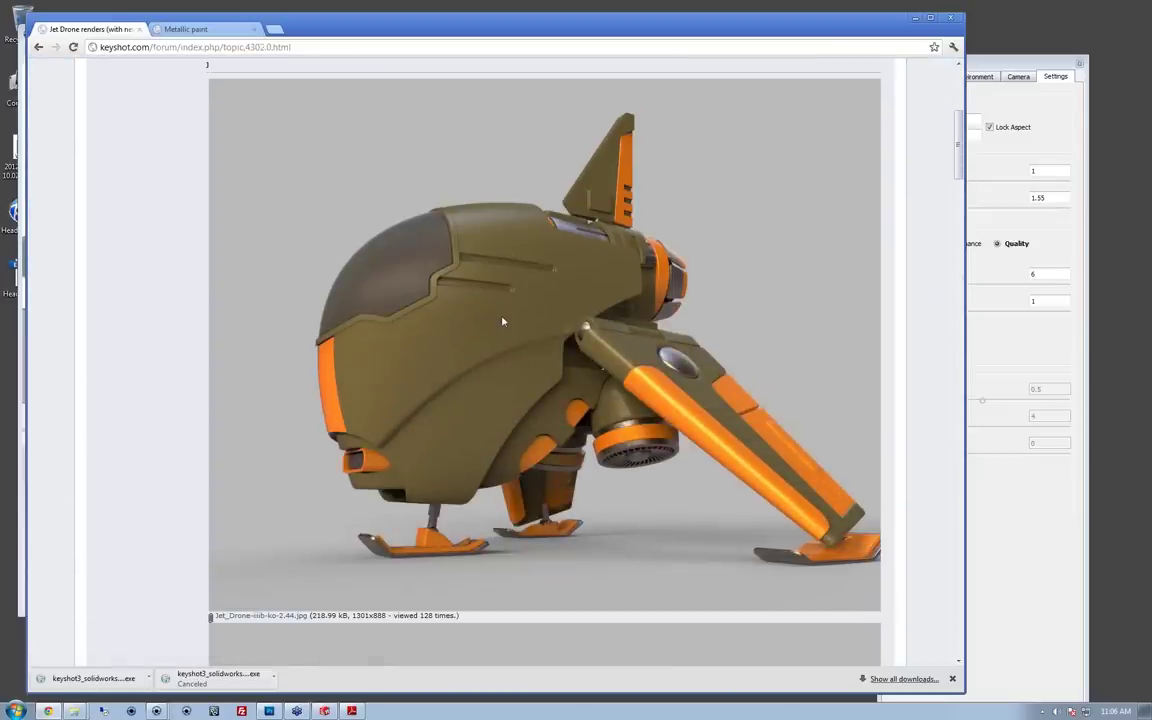
pyautogui.scroll(-5, 618, 340)
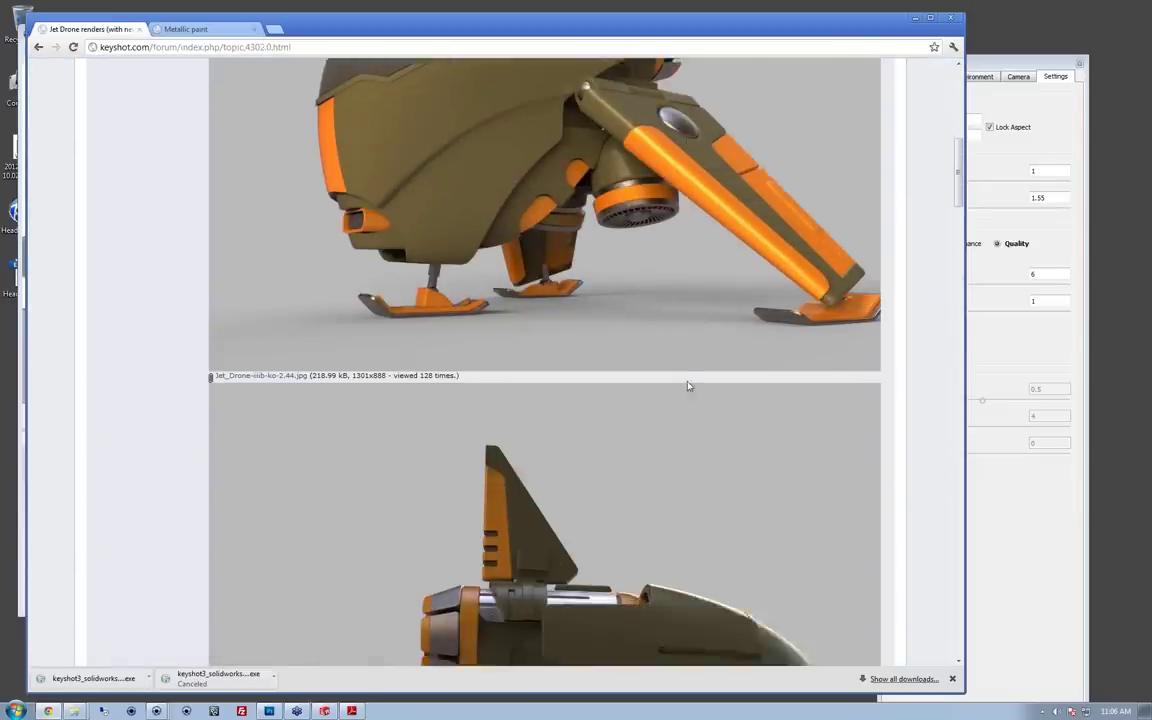
pyautogui.scroll(-3, 688, 386)
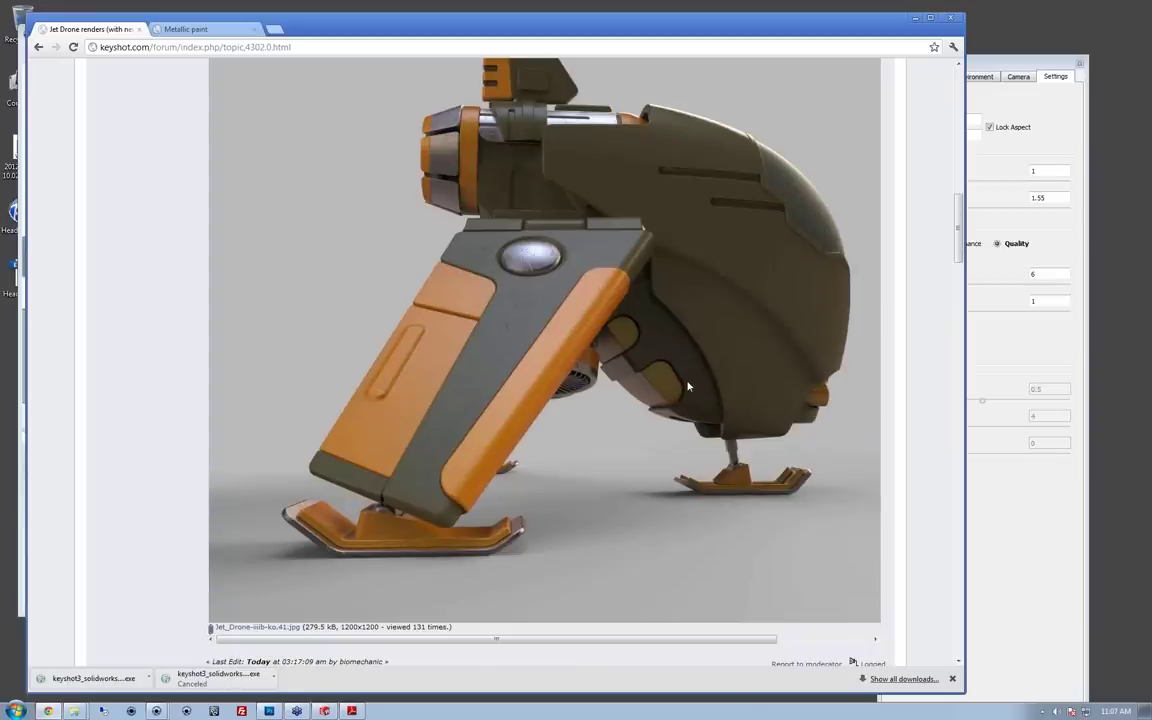
pyautogui.scroll(-15, 706, 485)
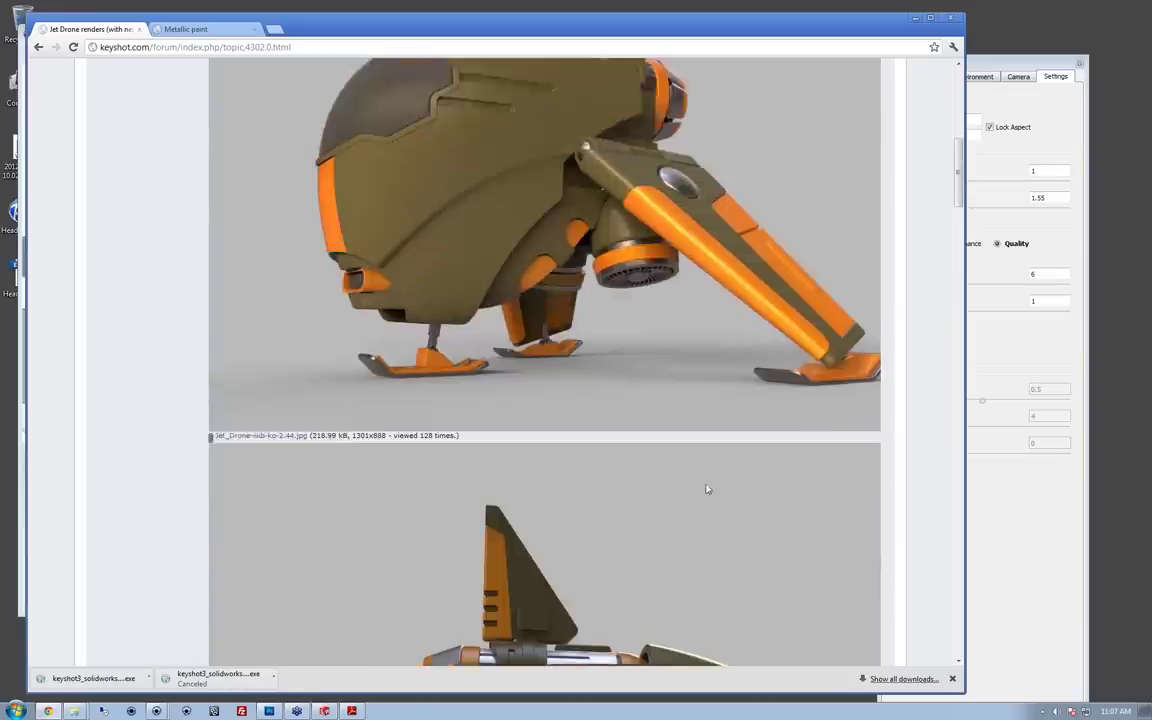
pyautogui.scroll(3, 706, 487)
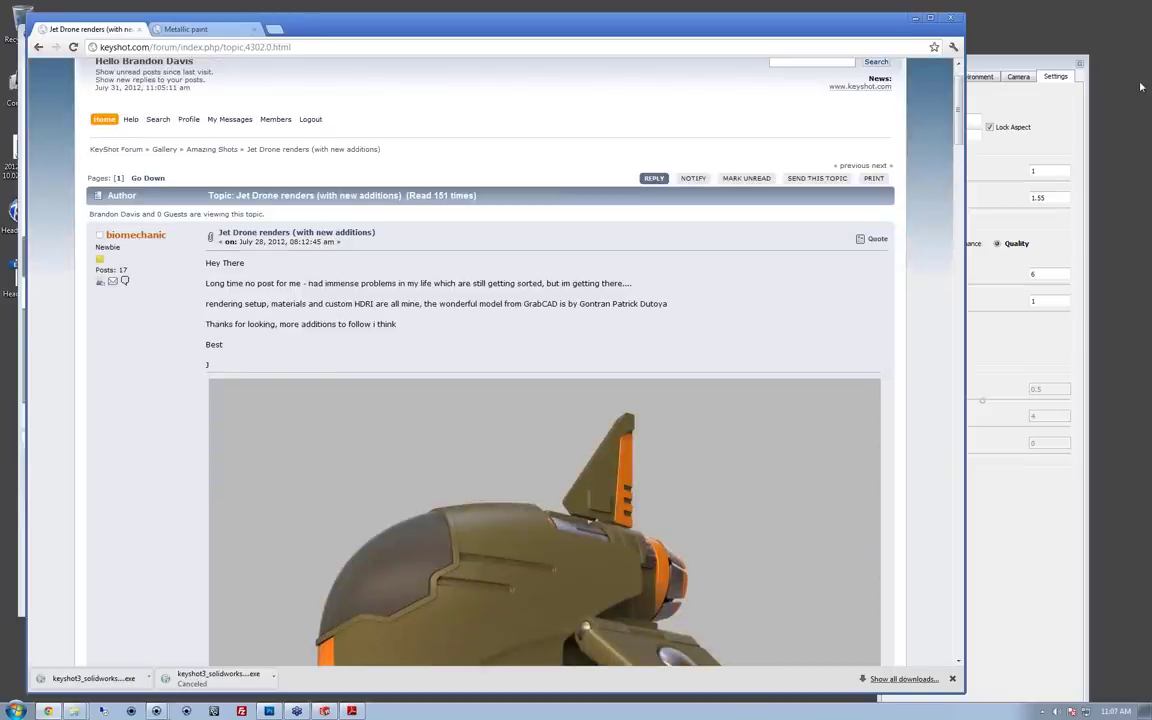
pyautogui.click(1141, 30)
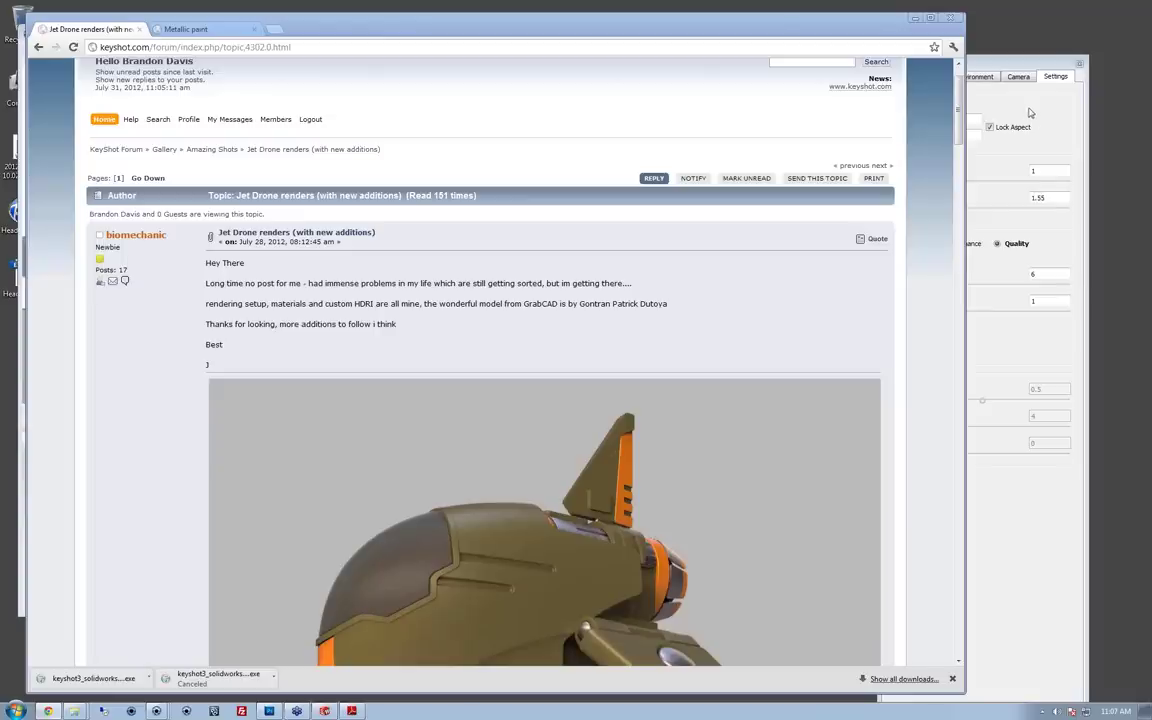